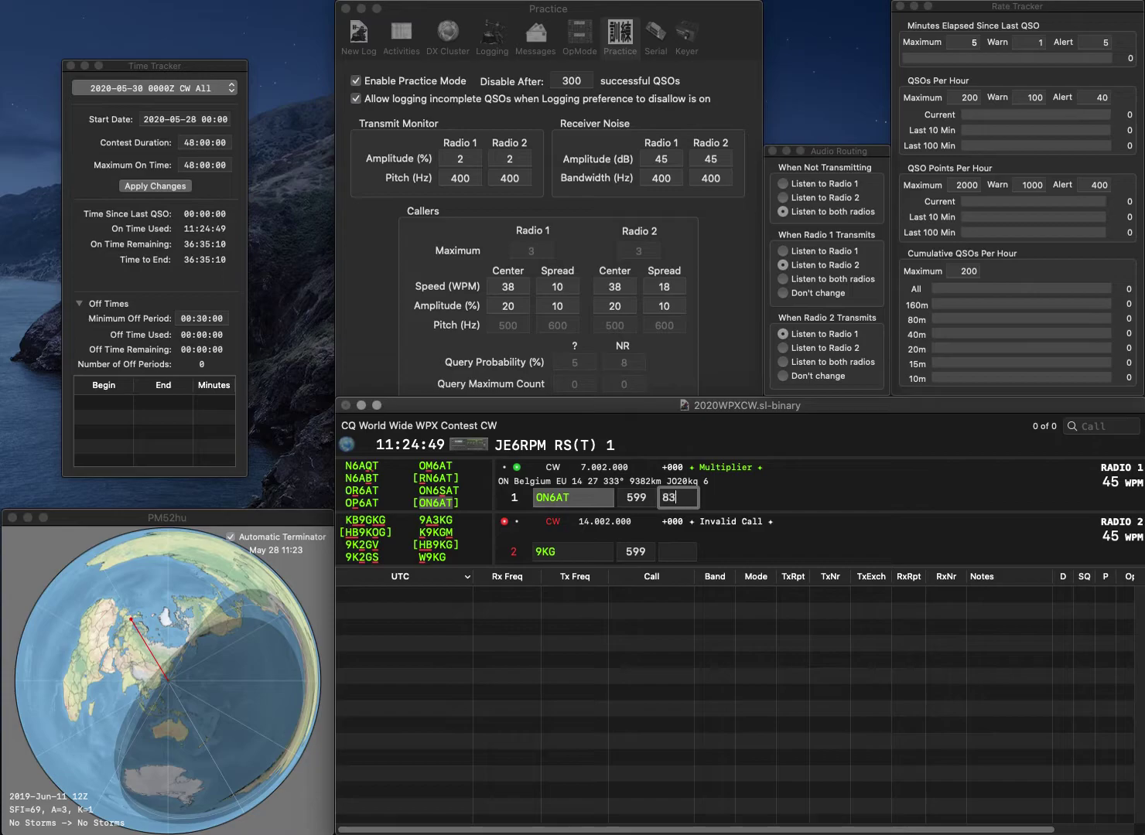
Step: Log ON6AT on Radio 1 with received number 83 and complete the Radio 2 call as HB9KG
key("Return")
type("HB")
key("Return")
type("K")
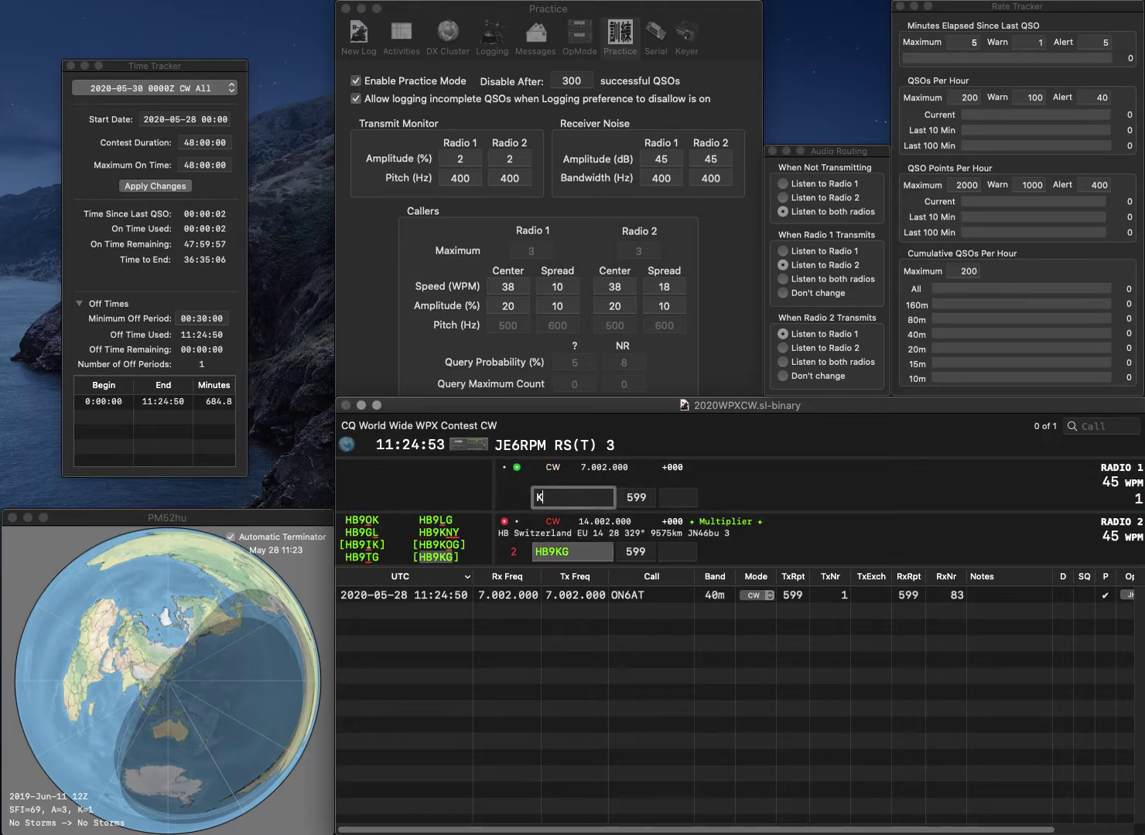
type("0D")
key("Return")
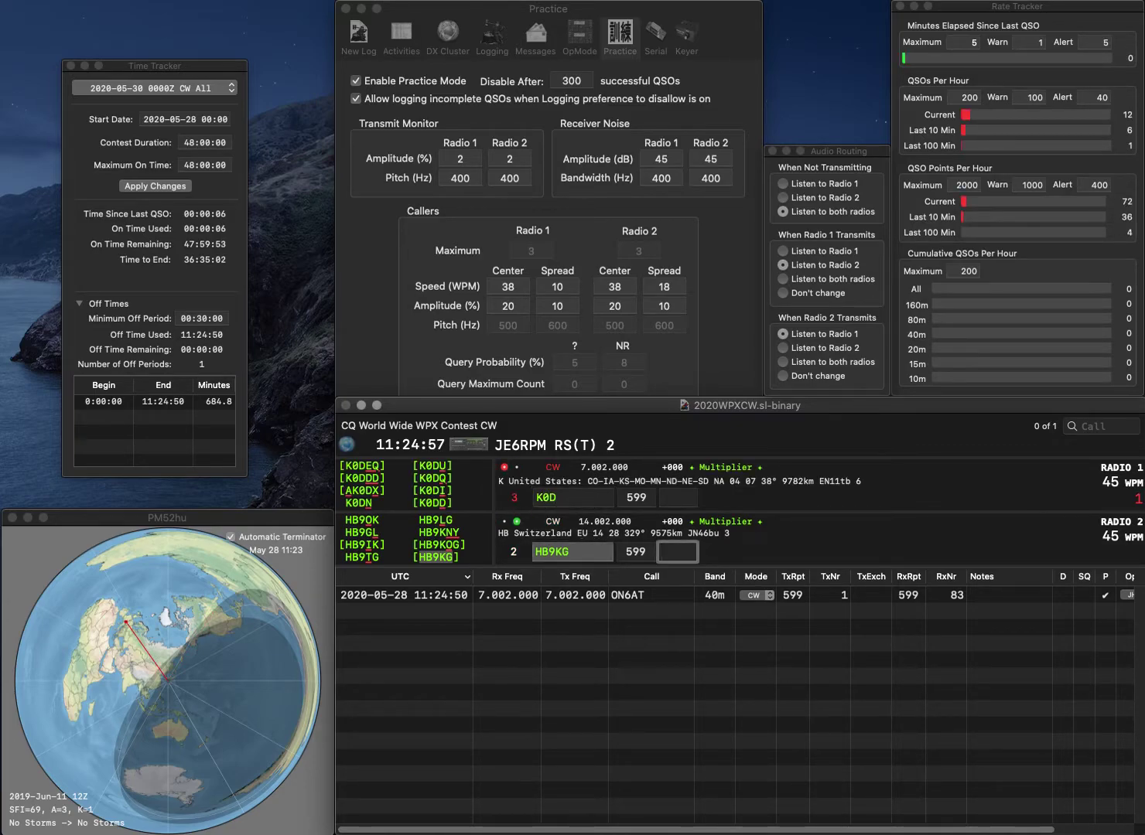
type("7")
key("Return")
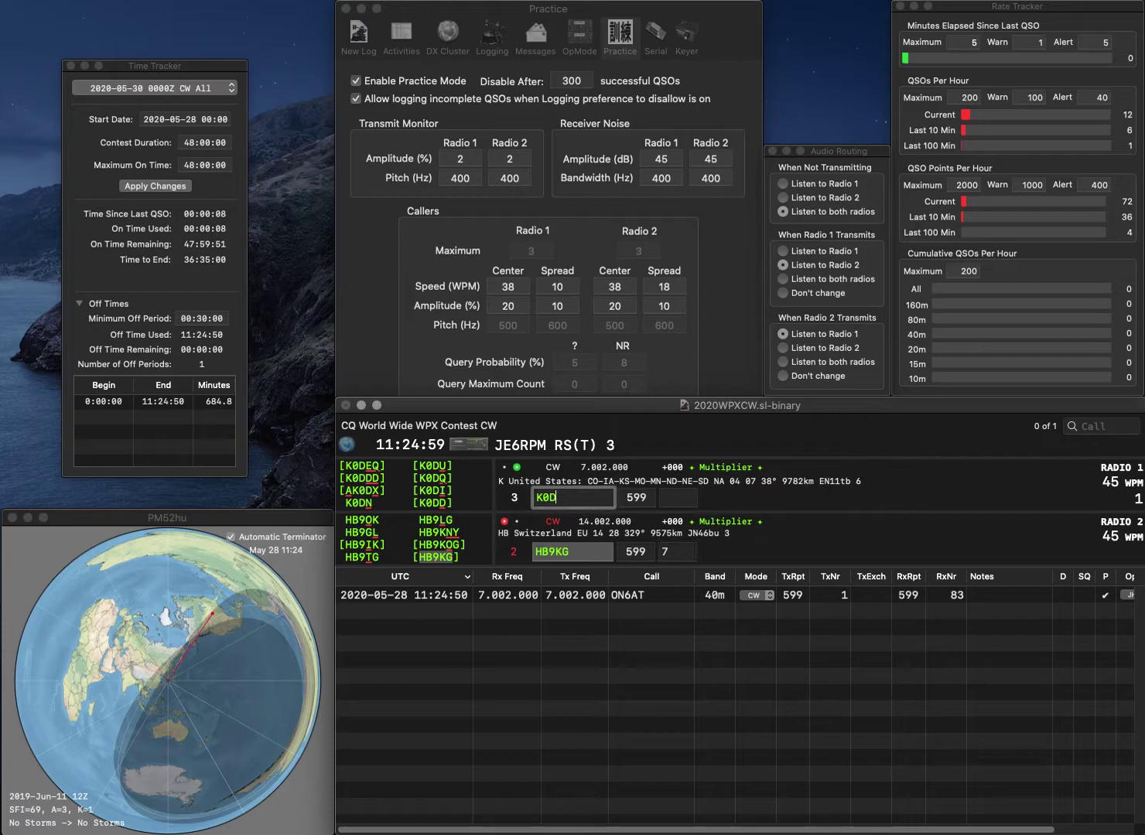
key("BackSpace")
type("BIU")
key("Return")
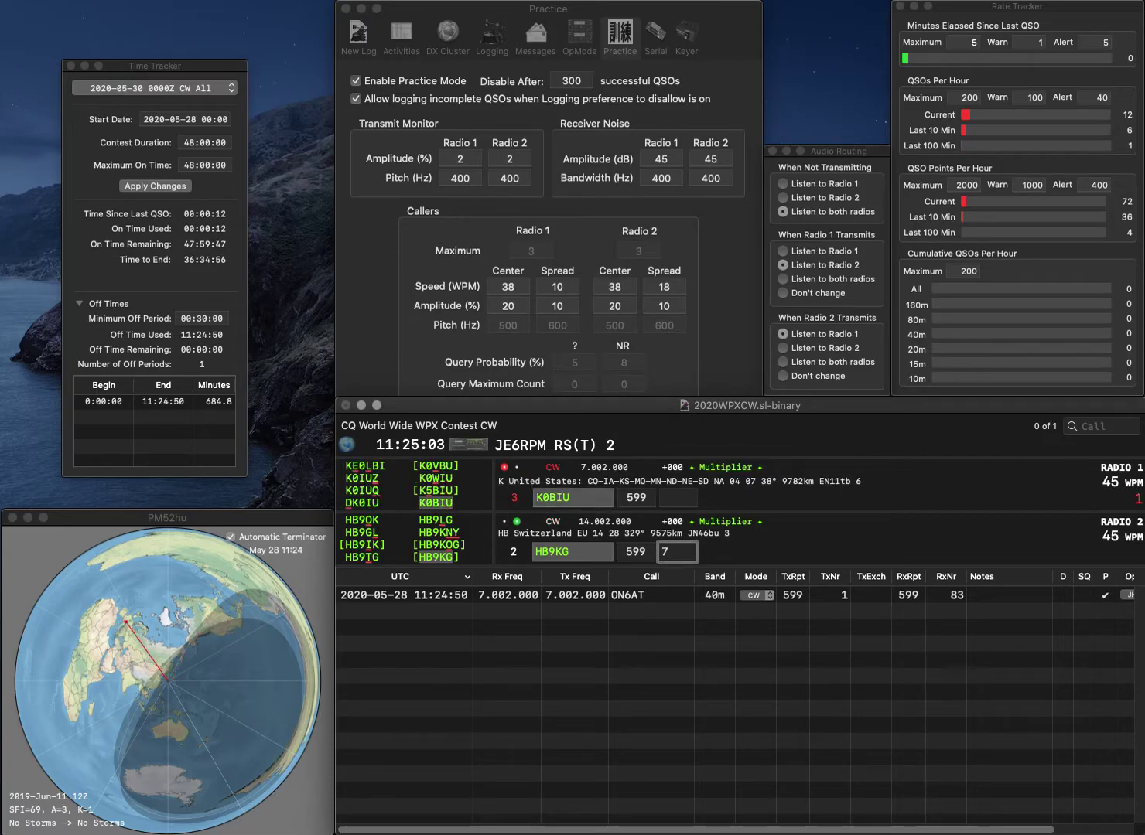
type("841")
key("Return")
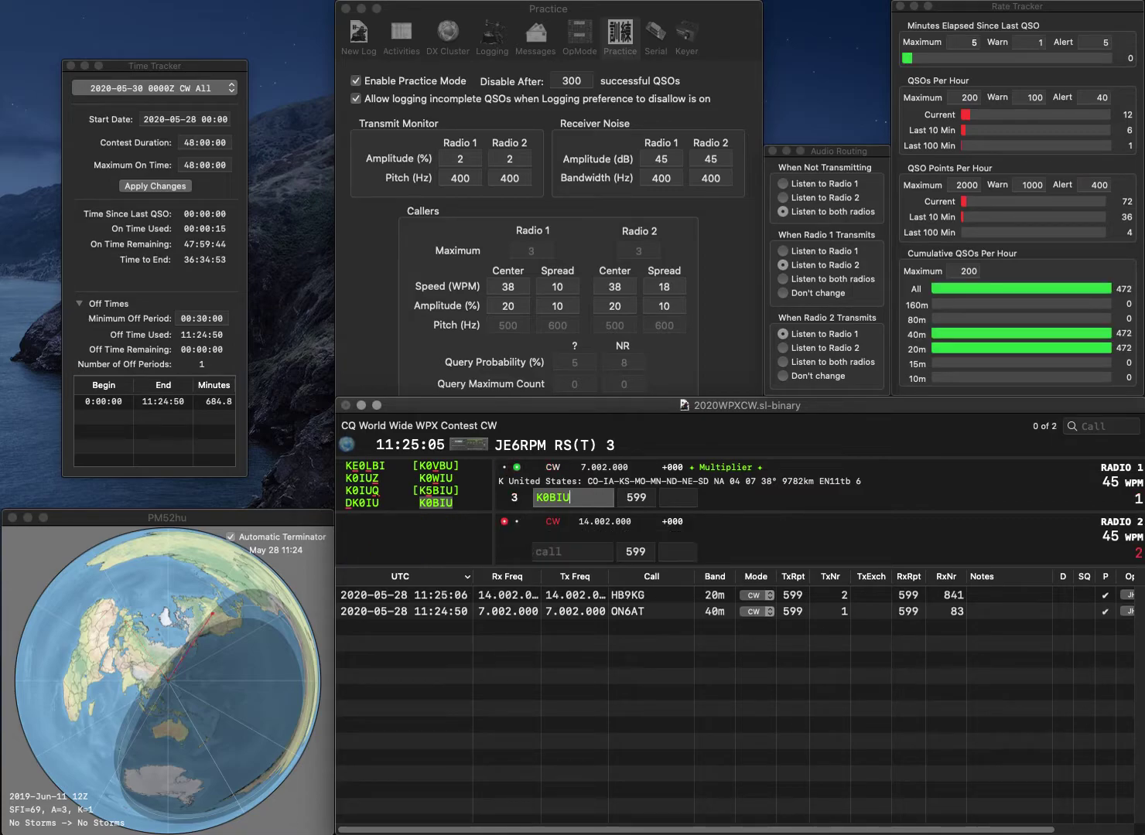
type("433")
key("Return")
type("KN")
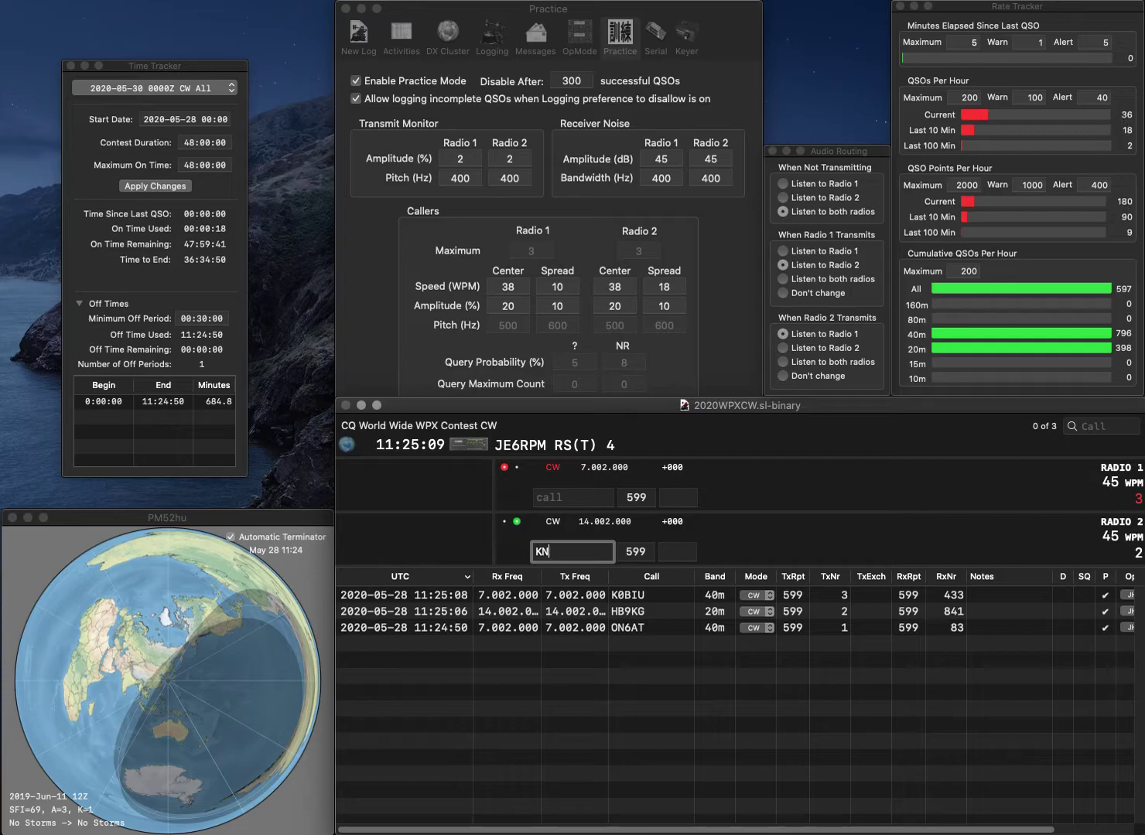
type("4CXC")
key("Return")
type("2WF")
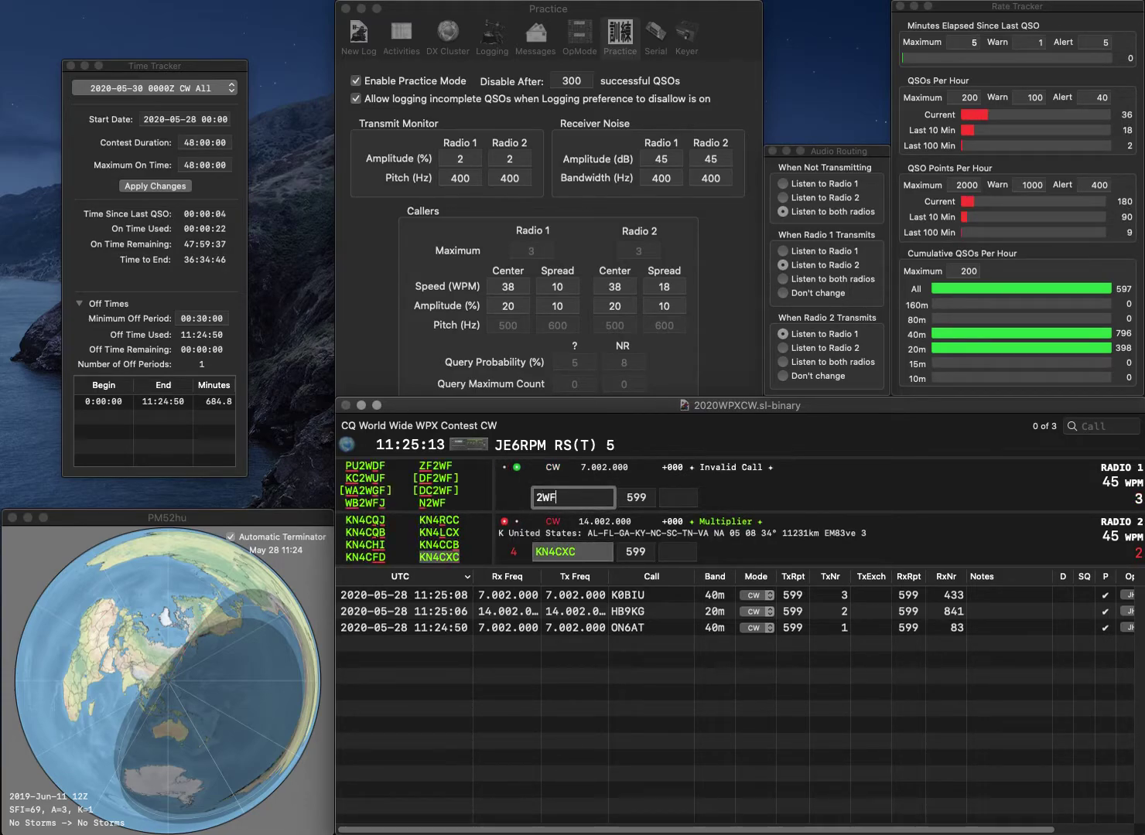
type("JWB")
key("Return")
type("51")
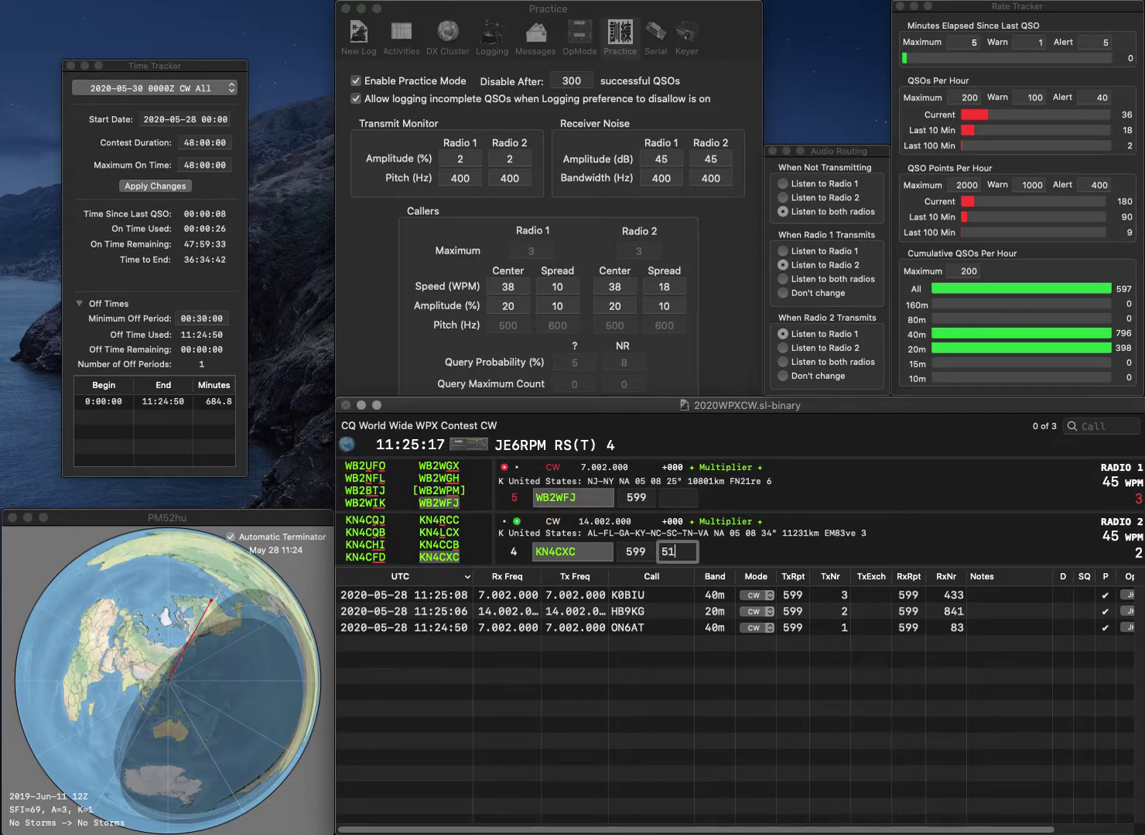
type("7")
key("Return")
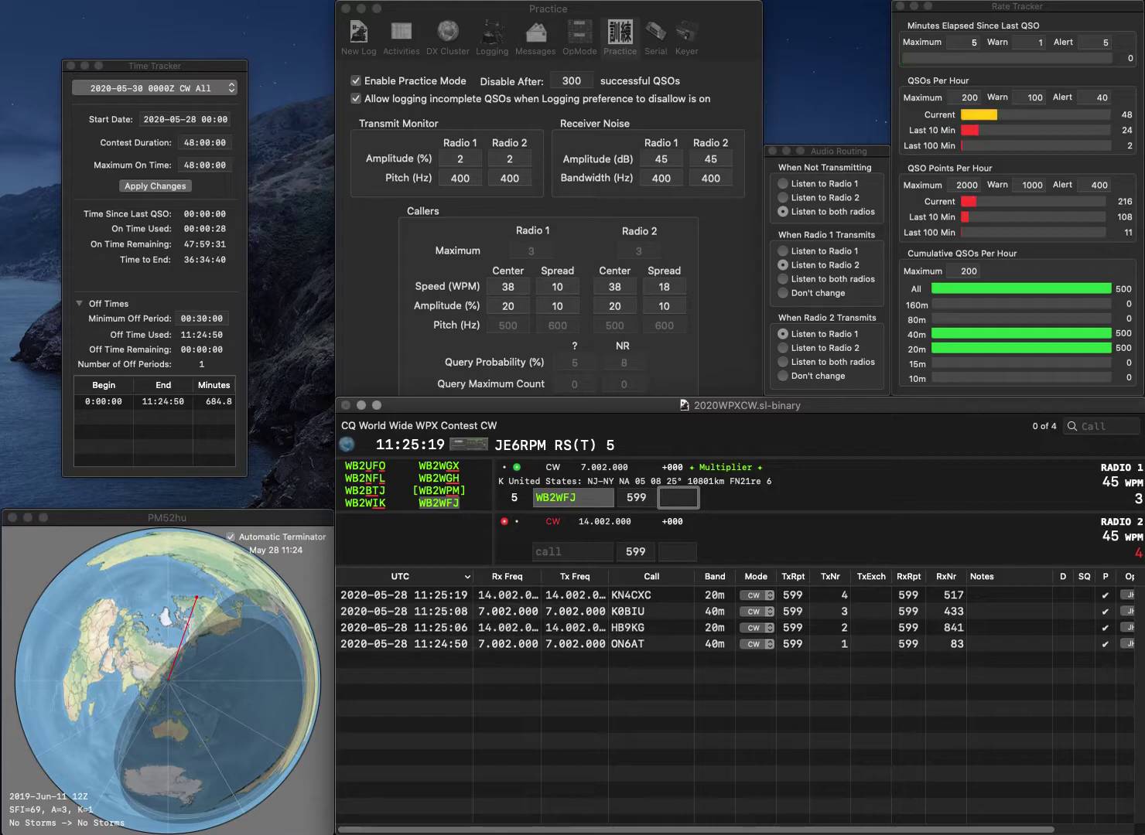
type("219")
key("Return")
type("2PBG")
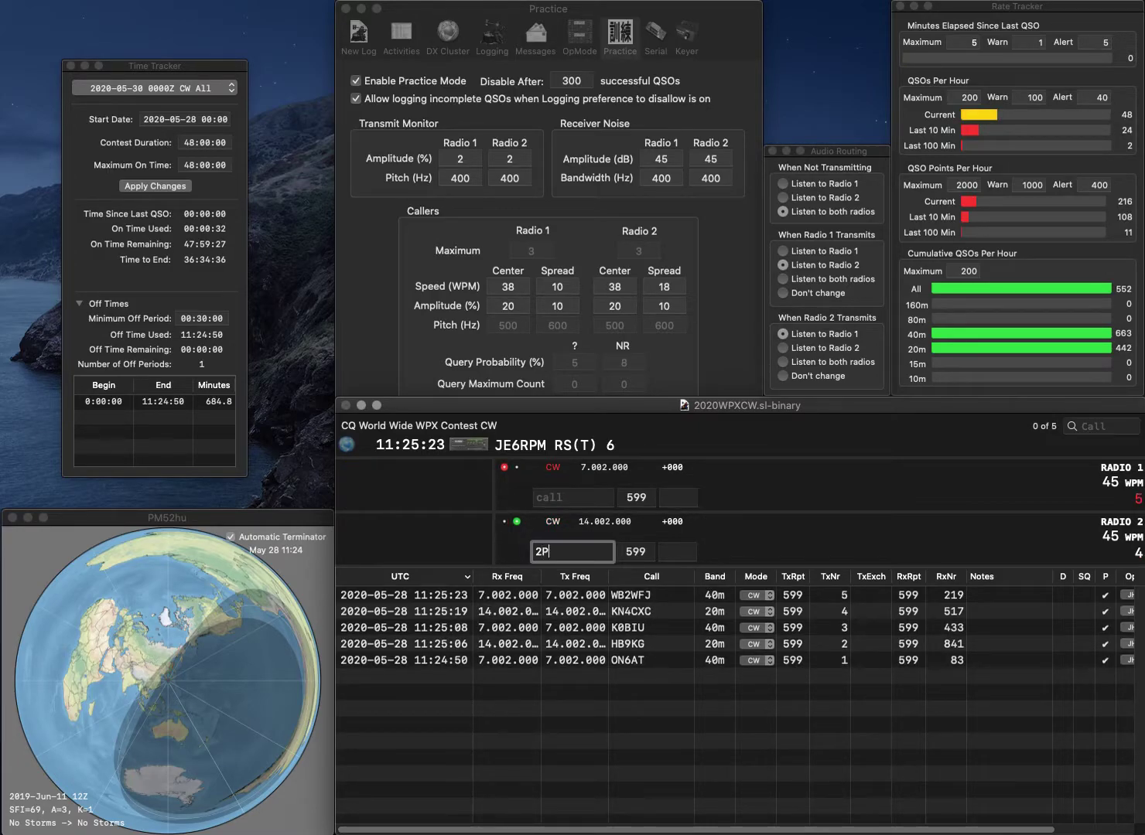
key("super+Left")
key("Return")
type("ON6NA")
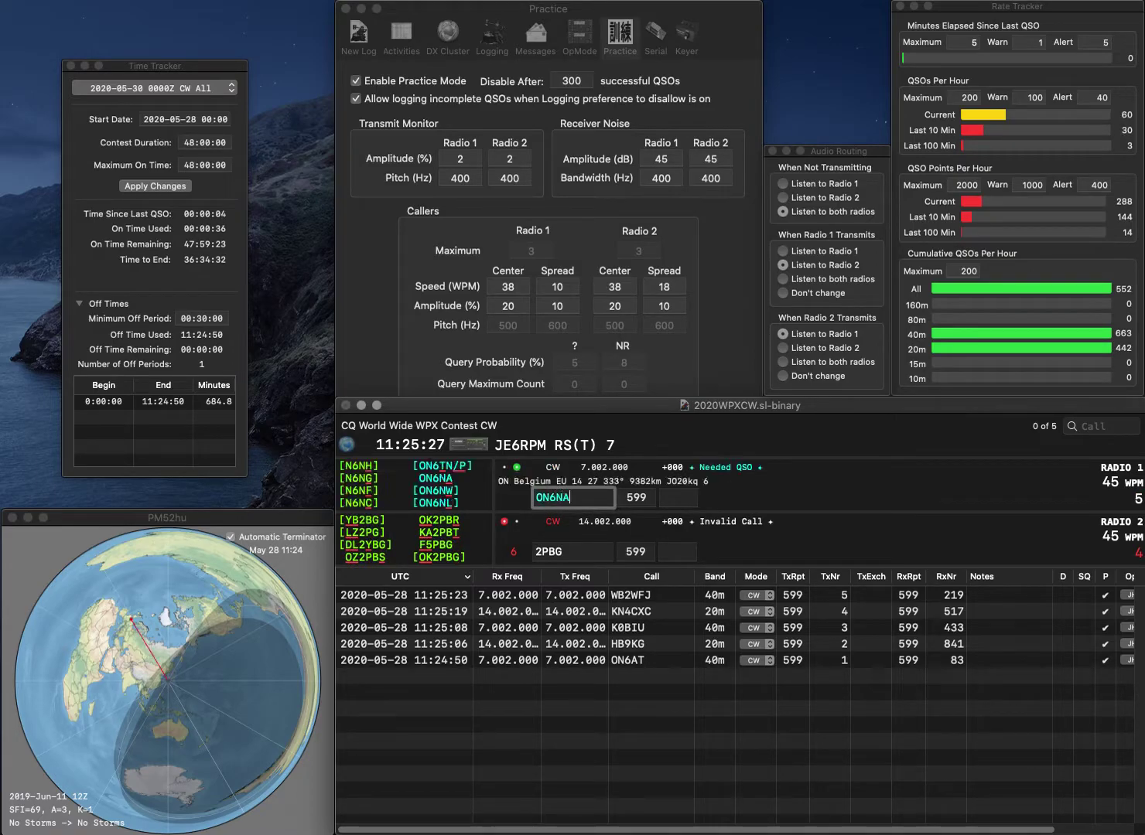
key("Return")
type("OK")
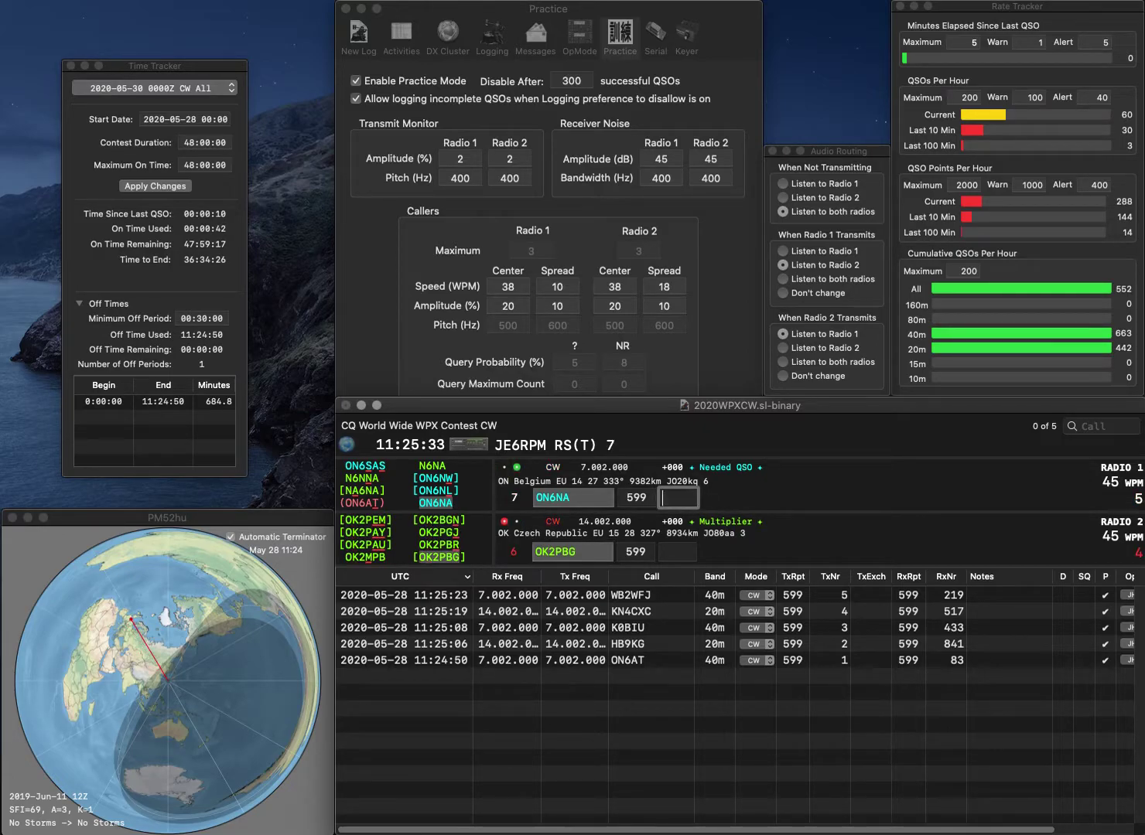
type("427")
key("Return")
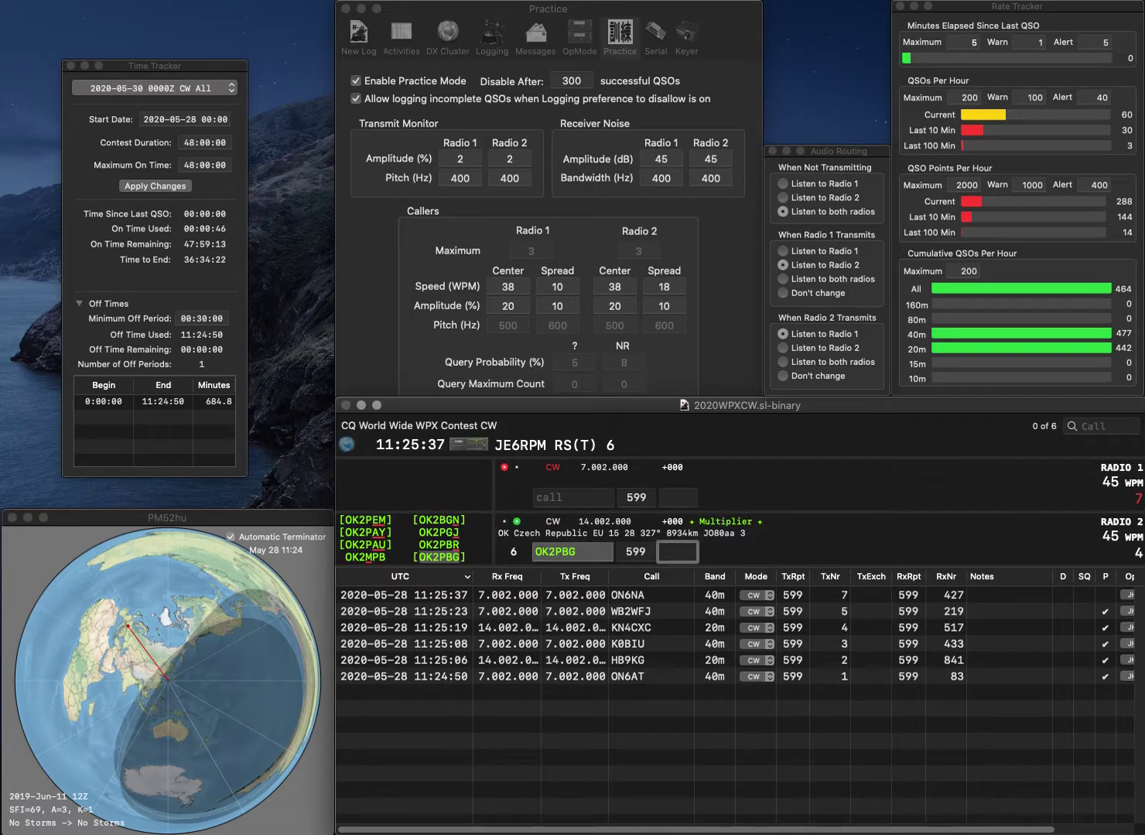
type("780")
key("Return")
Step: Enter the call S51TA on Radio 1 and send its exchange
type("1TA")
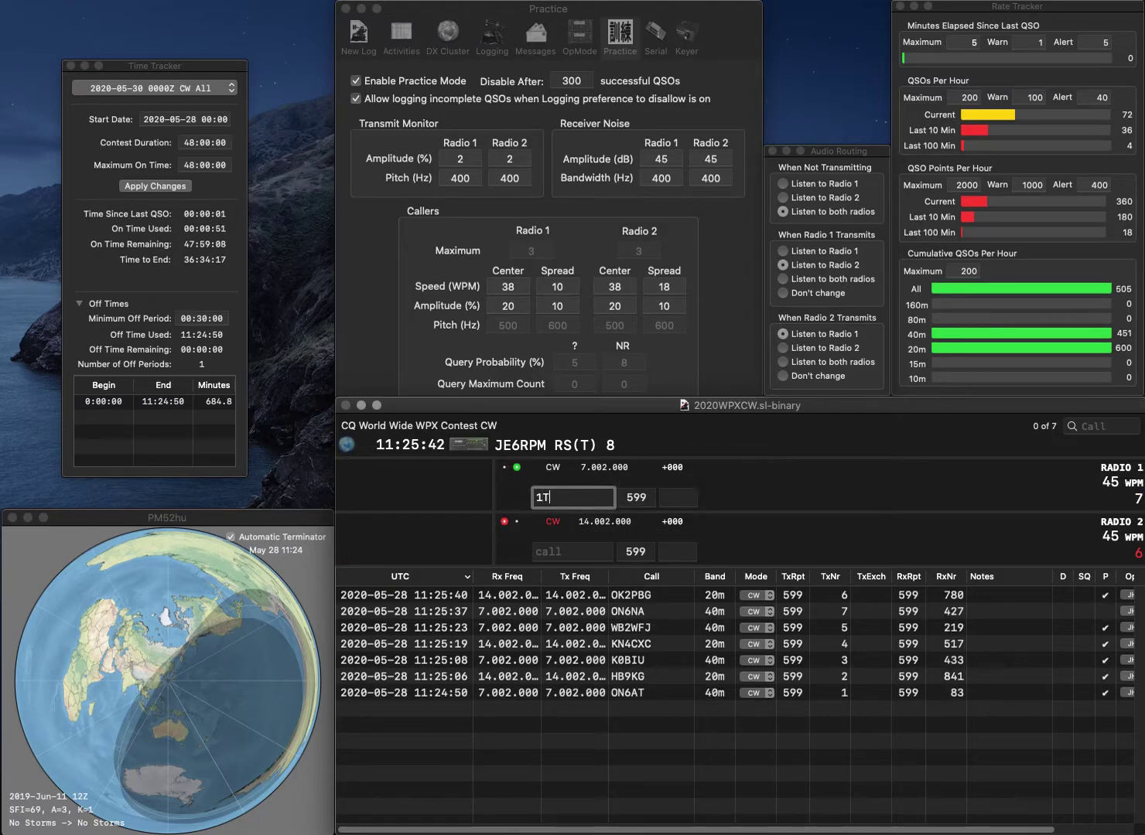
key("Left")
key("Left")
key("Left")
type("S5")
key("Return")
type("O")
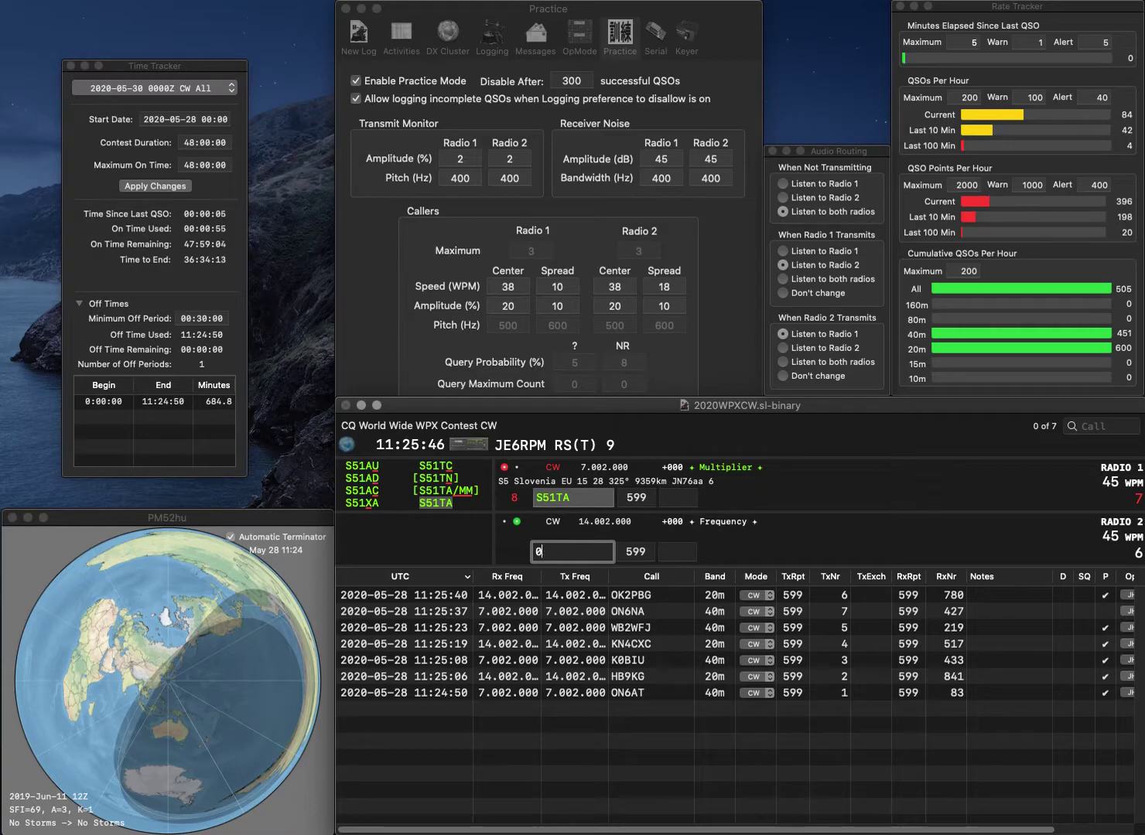
type("VM")
key("Return")
key("space")
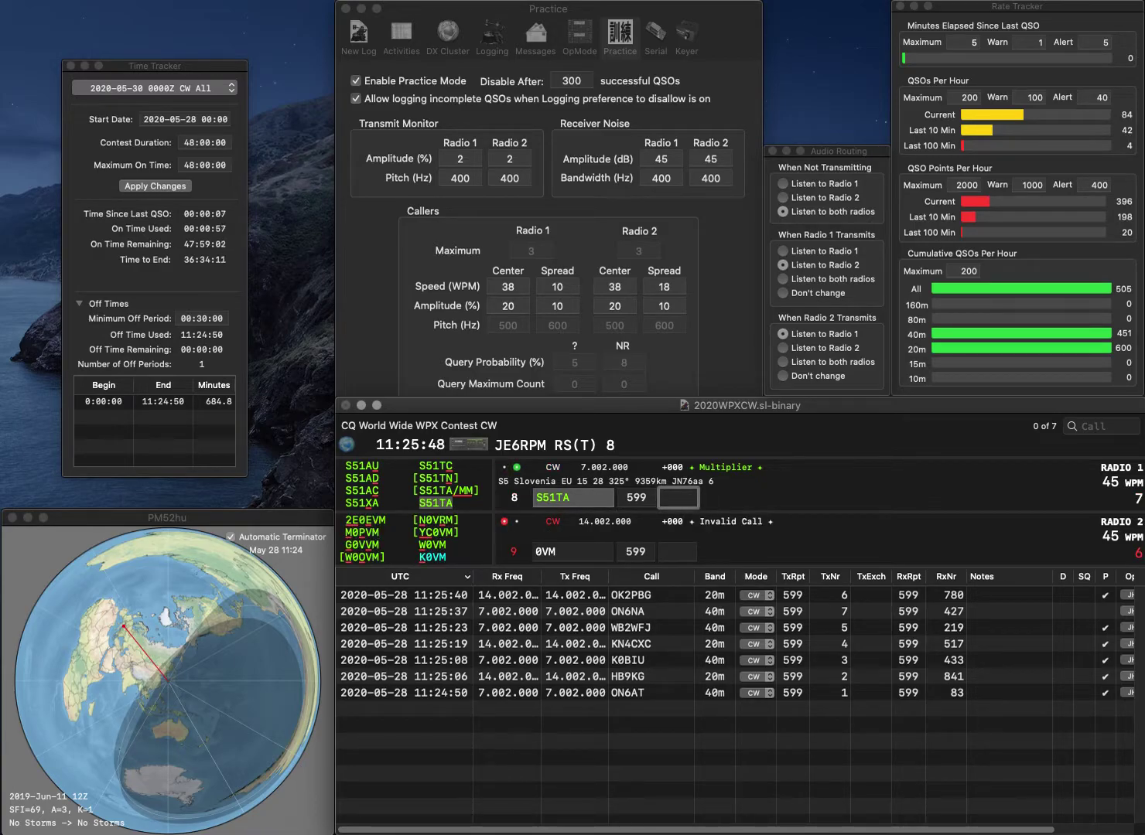
type("135")
key("Return")
Step: Complete the Radio 2 call as W0VM and enter the call WA3MD on Radio 1
type("W")
key("Return")
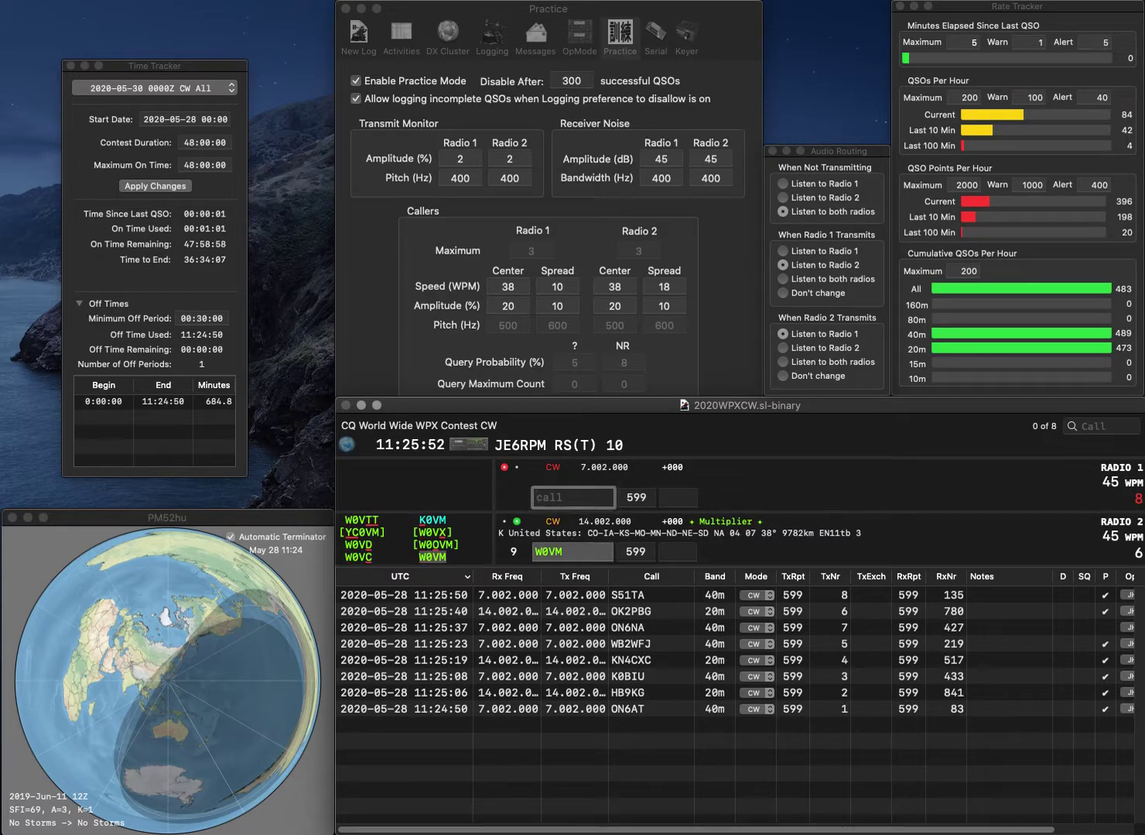
type("WA3MD")
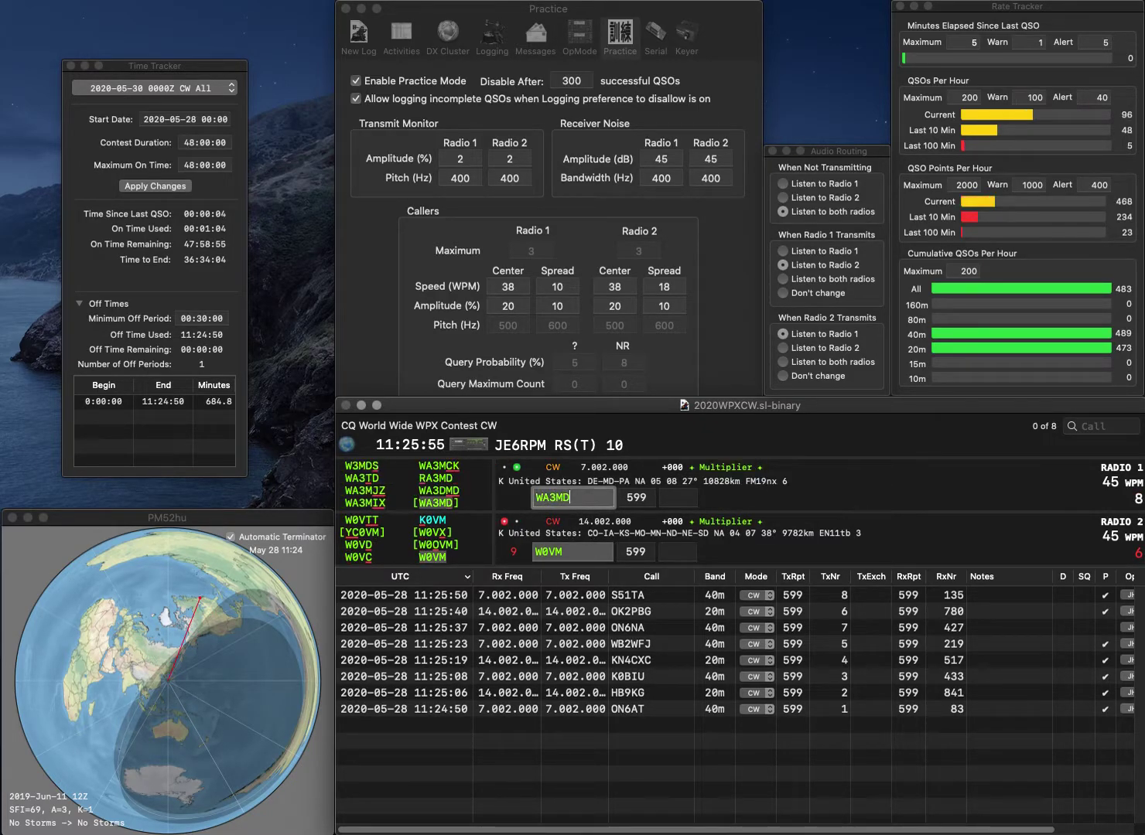
key("Return")
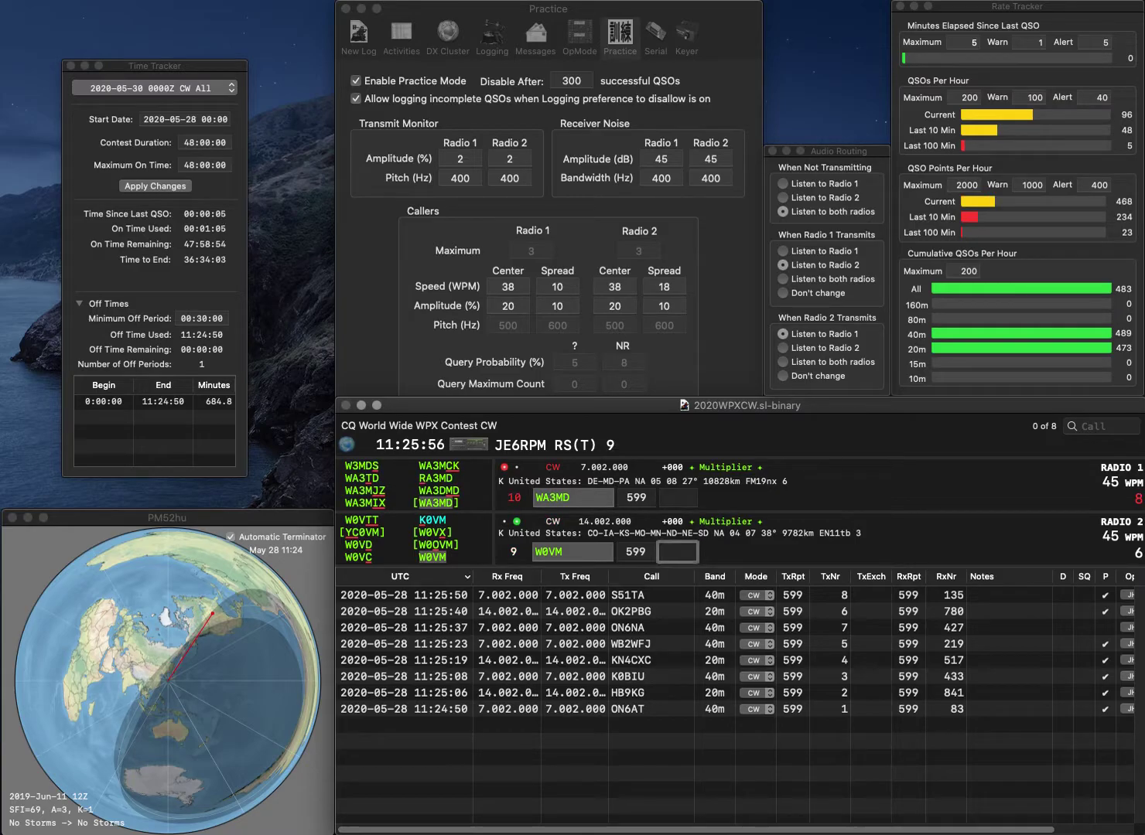
type("918")
key("Return")
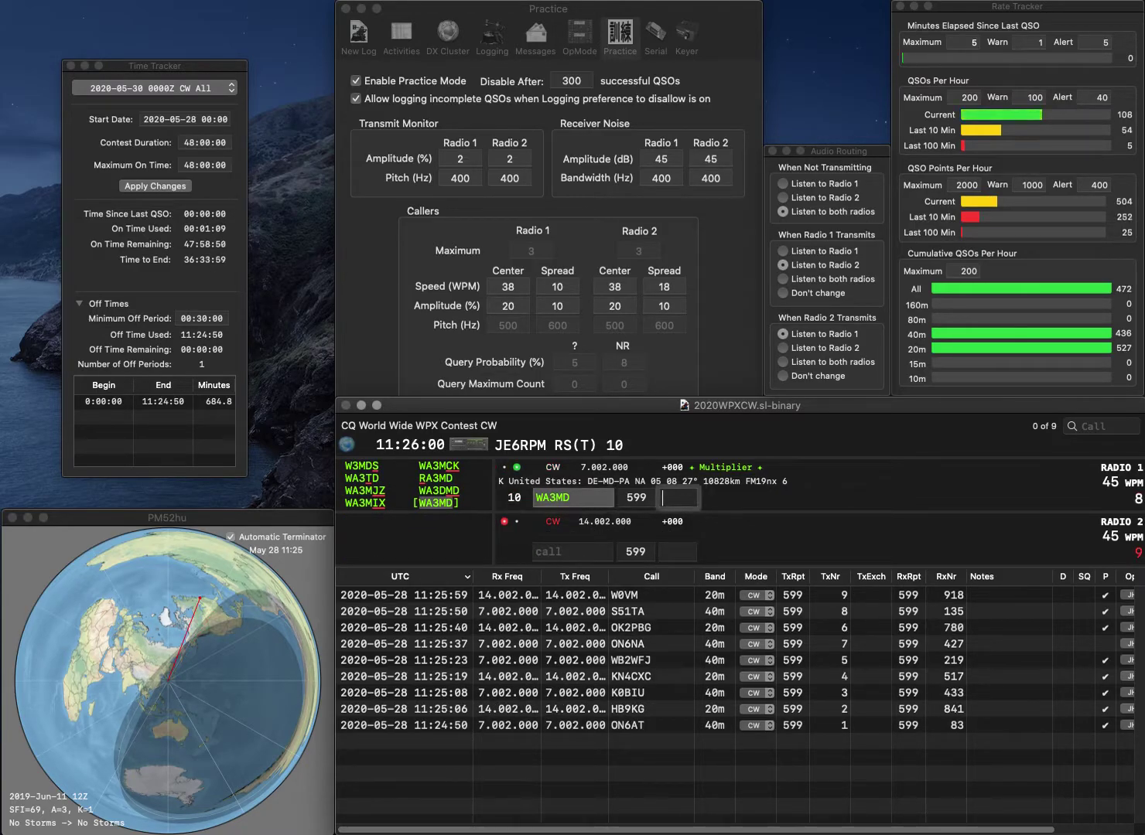
type("92")
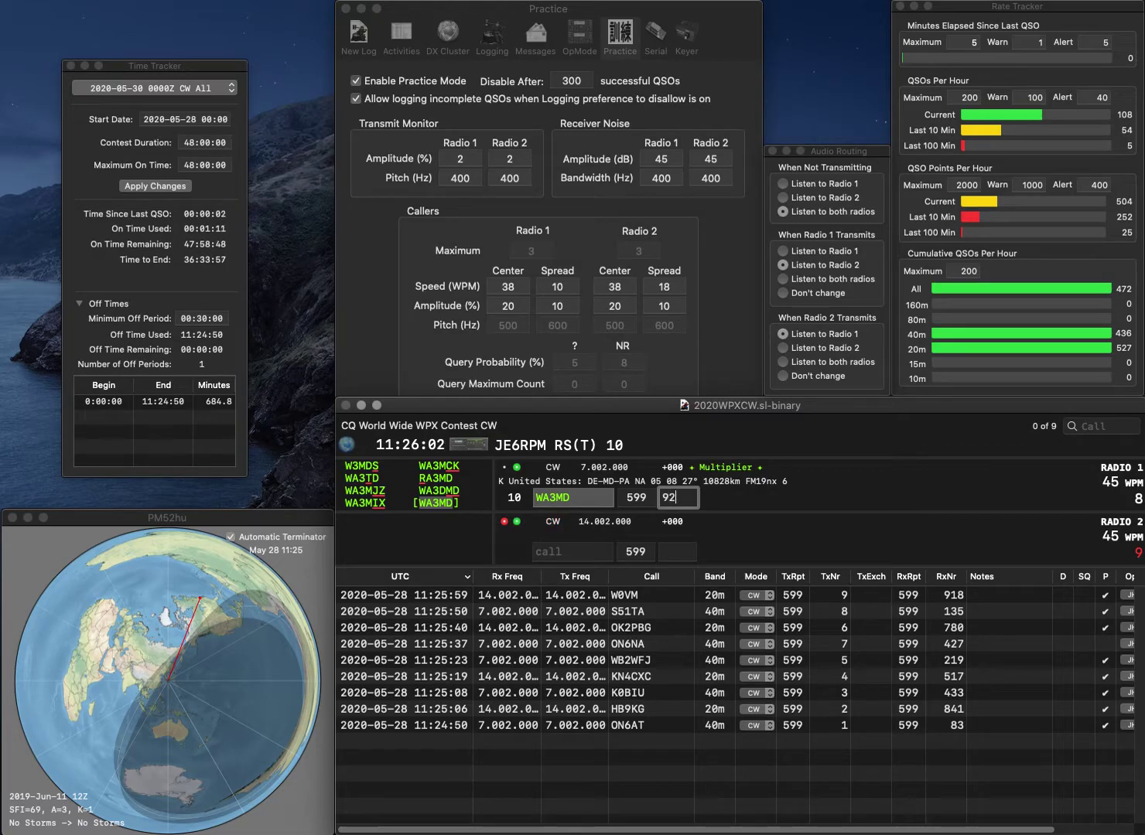
type("1")
key("BackSpace")
type("2")
key("Return")
type("N")
key("BackSpace")
type("M3M")
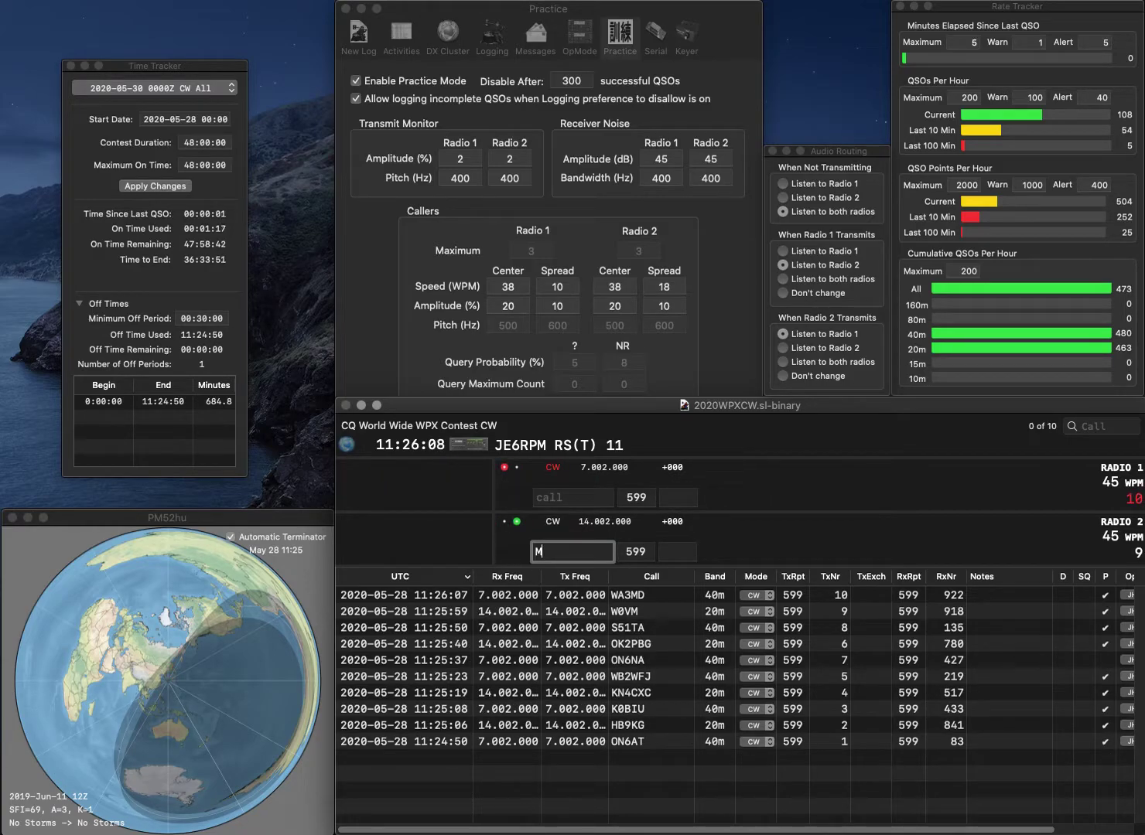
left_click(573, 497)
type("WB2OLO")
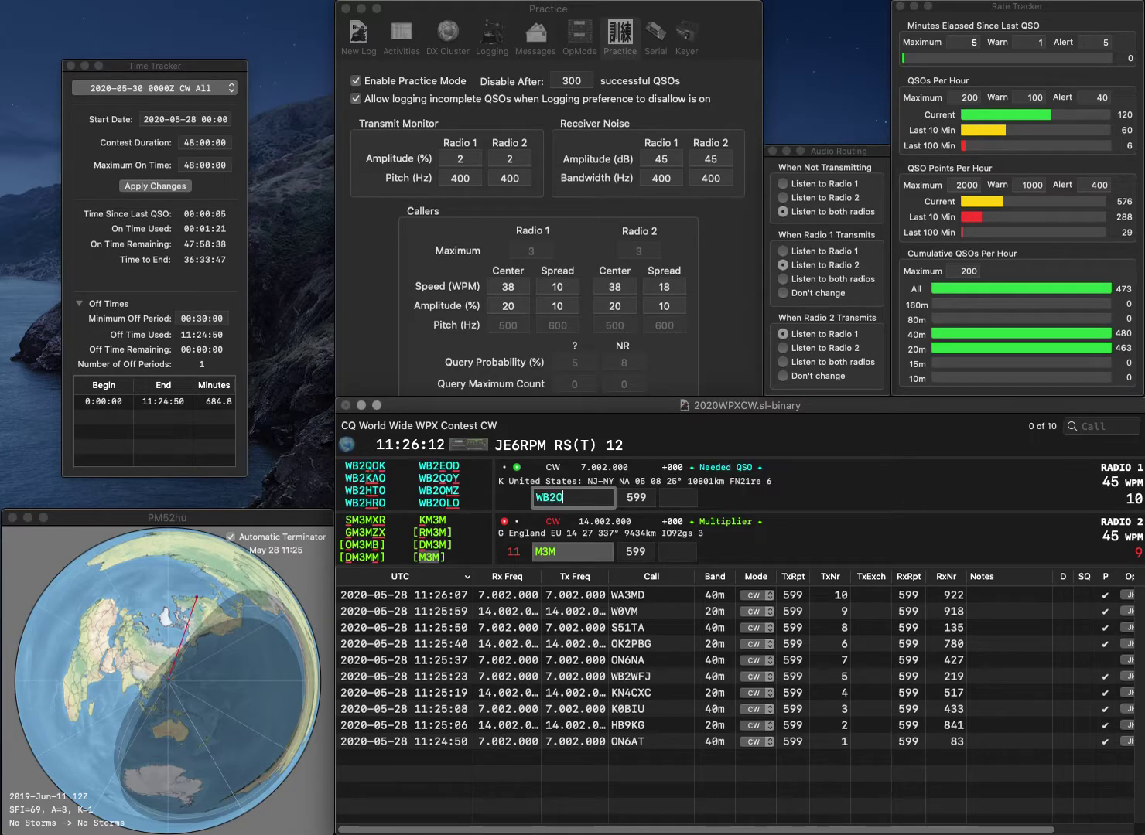
key("Return")
Step: Correct the Radio 2 call to M2M and resend its exchange
key("BackSpace")
key("BackSpace")
type("2M")
key("Return")
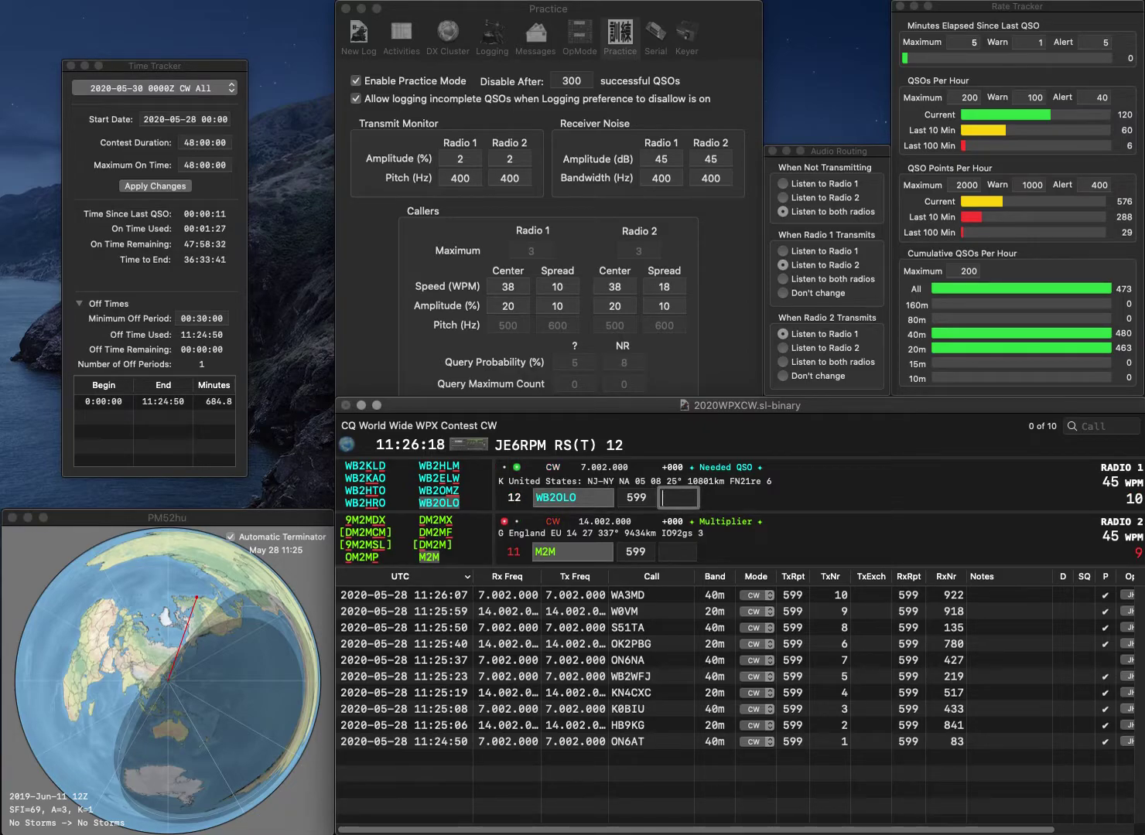
Step: Log WB2OLO on Radio 1 with received number 890 and M2M on Radio 2 with 814
type("890")
key("Return")
type("814")
key("Return")
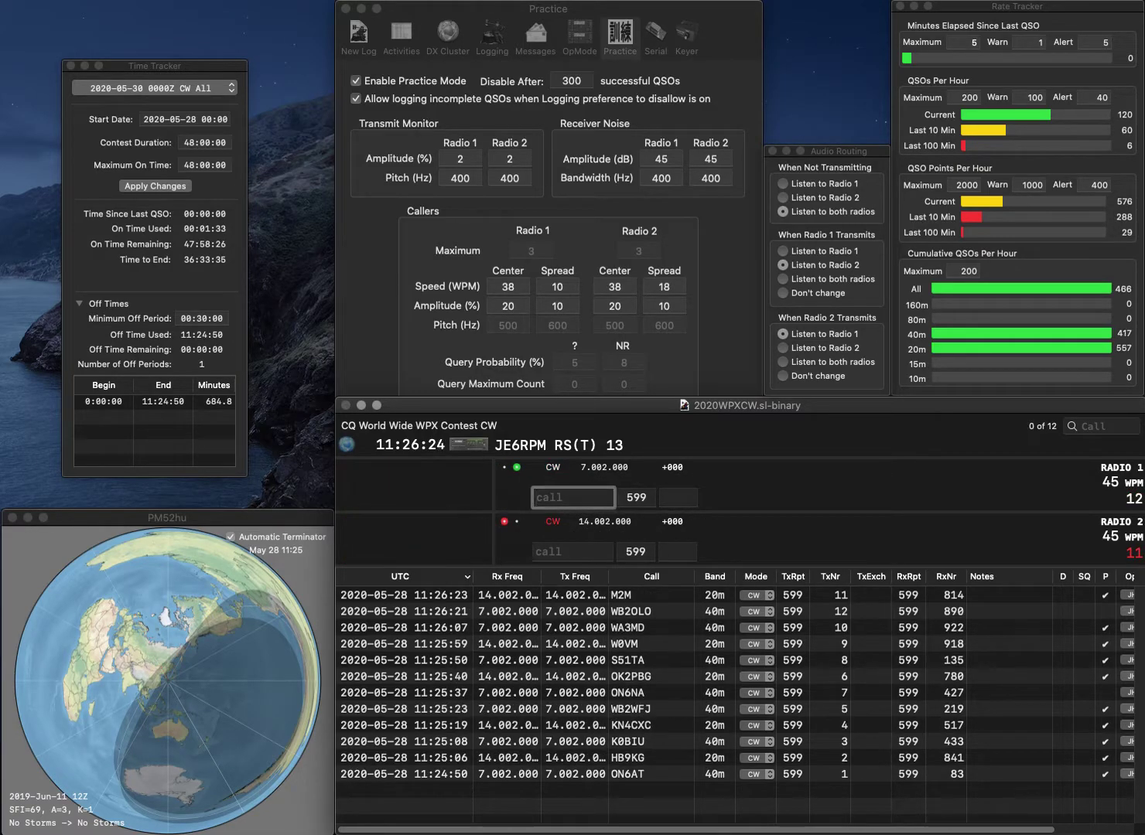
Step: Enter the partial call CI on Radio 1 and the call W4GE on Radio 2
type("CI")
key("Return")
type("GE")
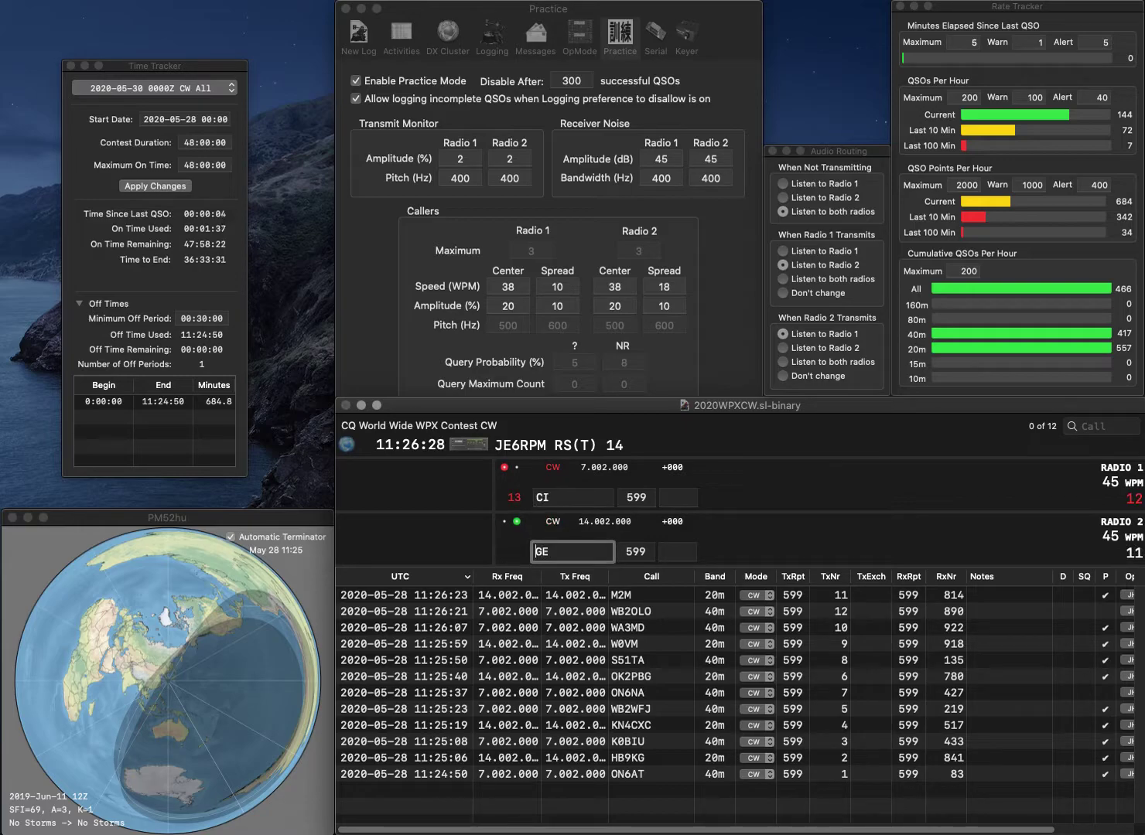
type("W4")
key("Return")
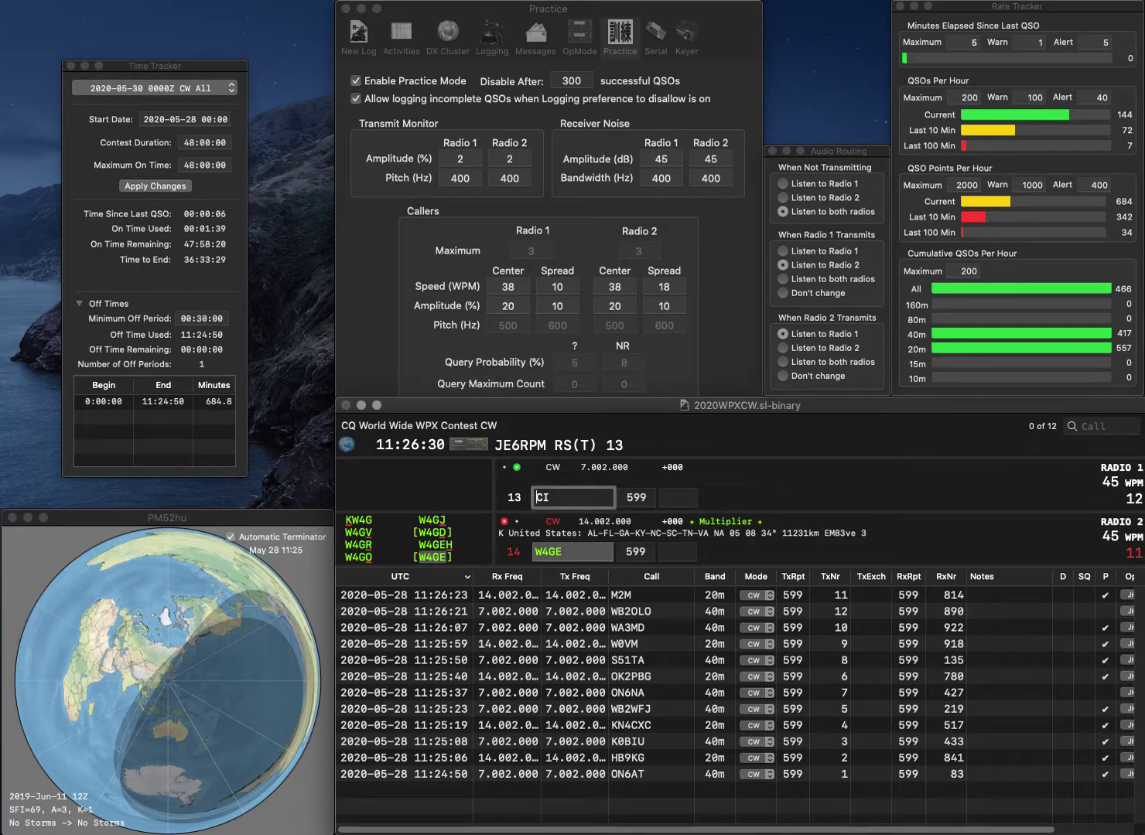
Step: Complete the Radio 1 call as KG5CIK and send its exchange
type("KG5CI")
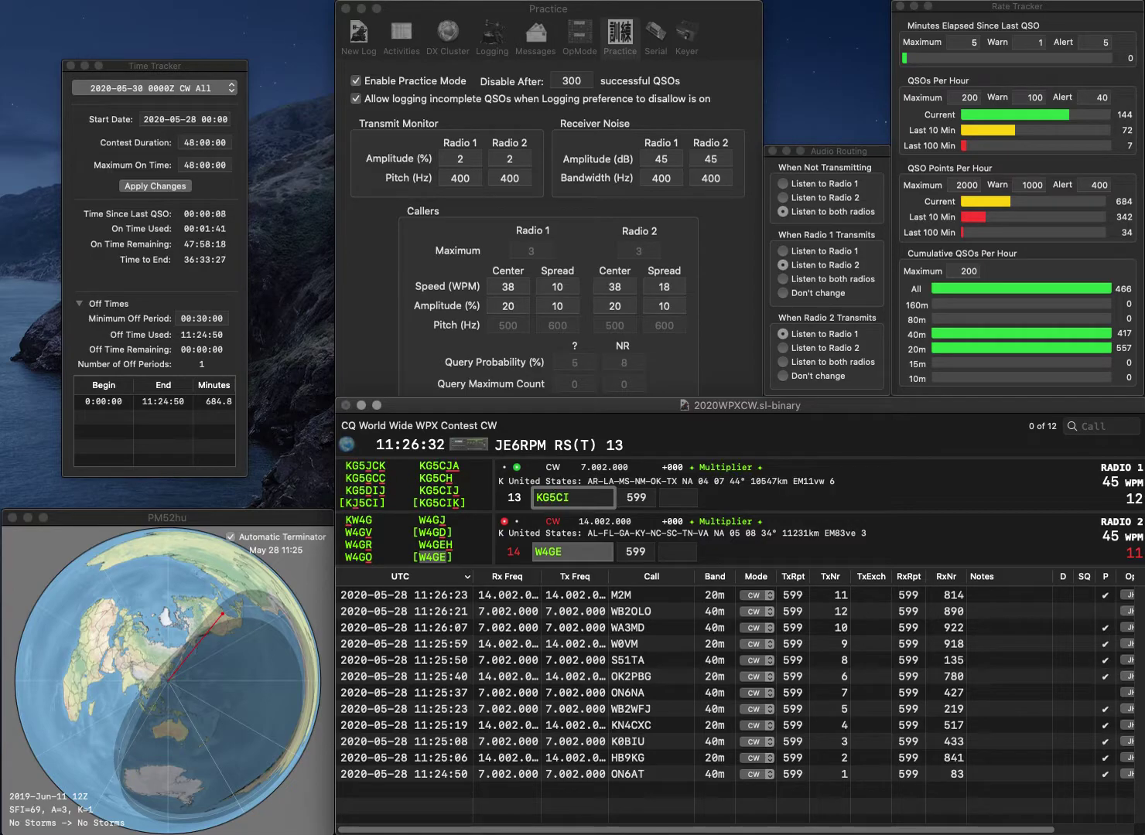
type("K")
key("Return")
type("589")
key("Return")
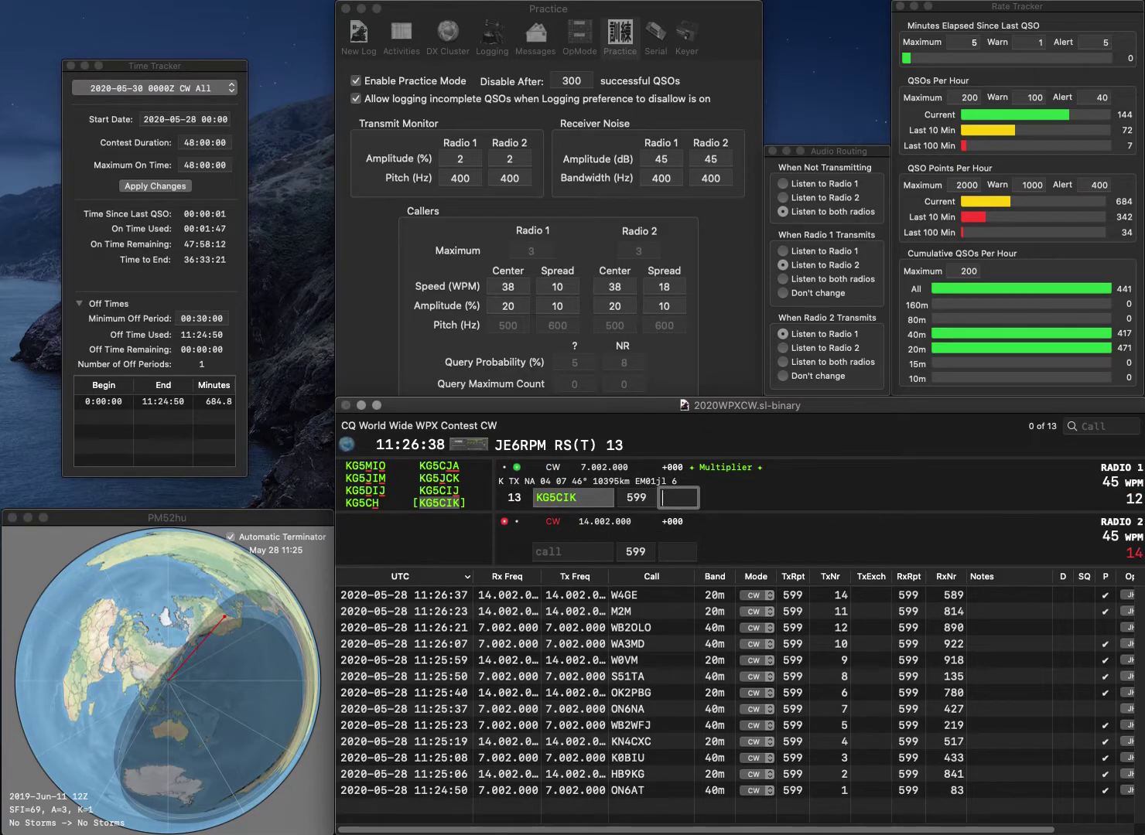
type("585")
key("Return")
Step: Enter the call K3AX on Radio 2 and the call WZ6T on Radio 1
type("K3AX")
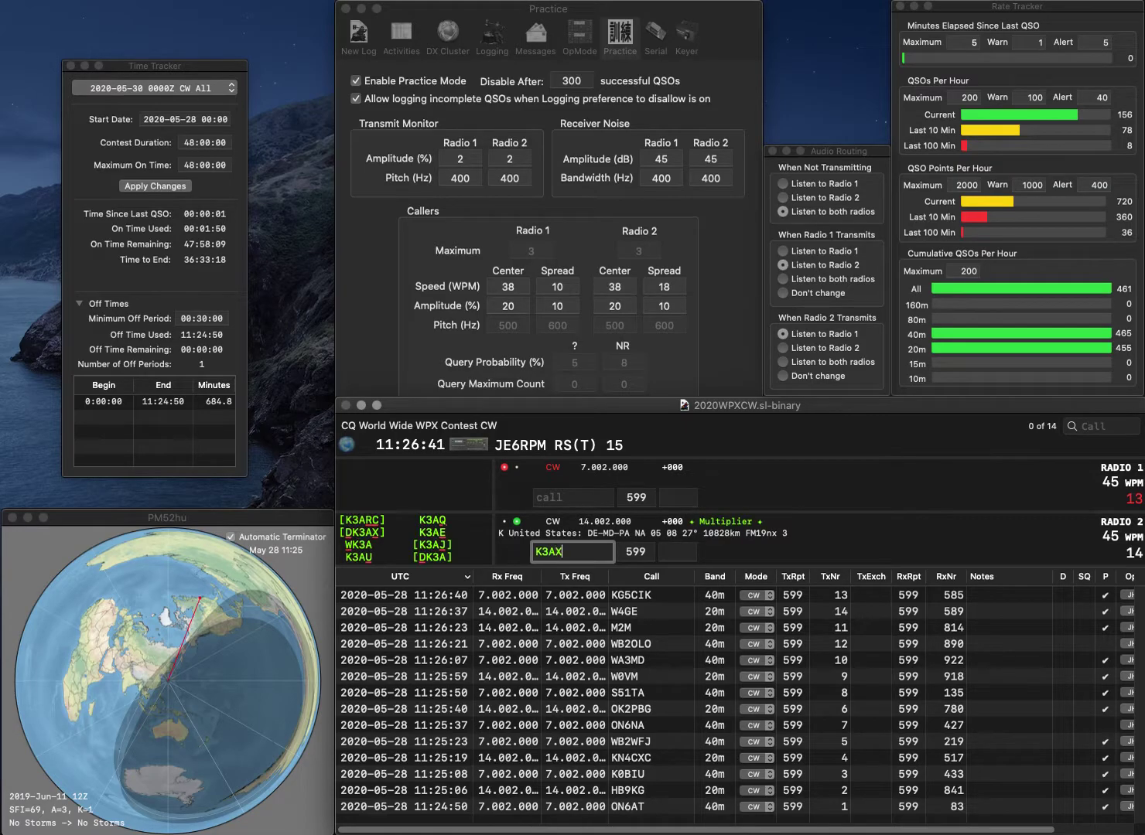
key("Return")
type("W")
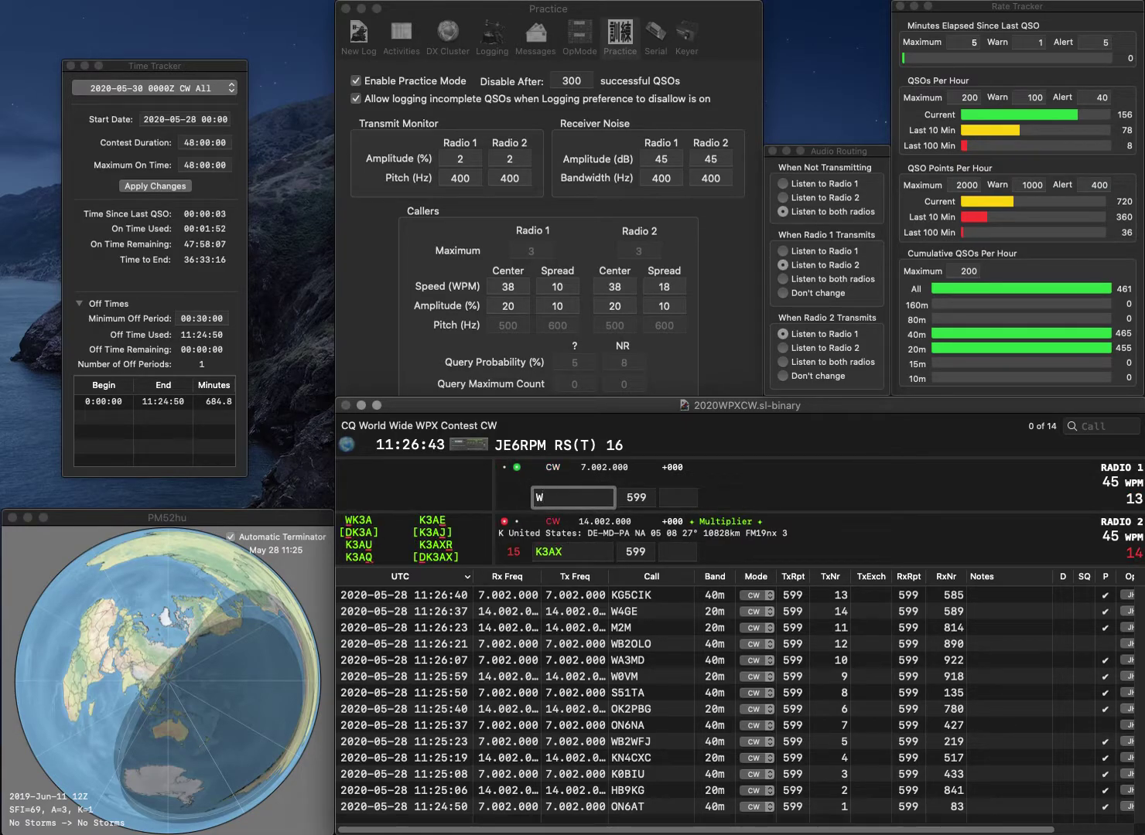
type("Z6T")
key("Return")
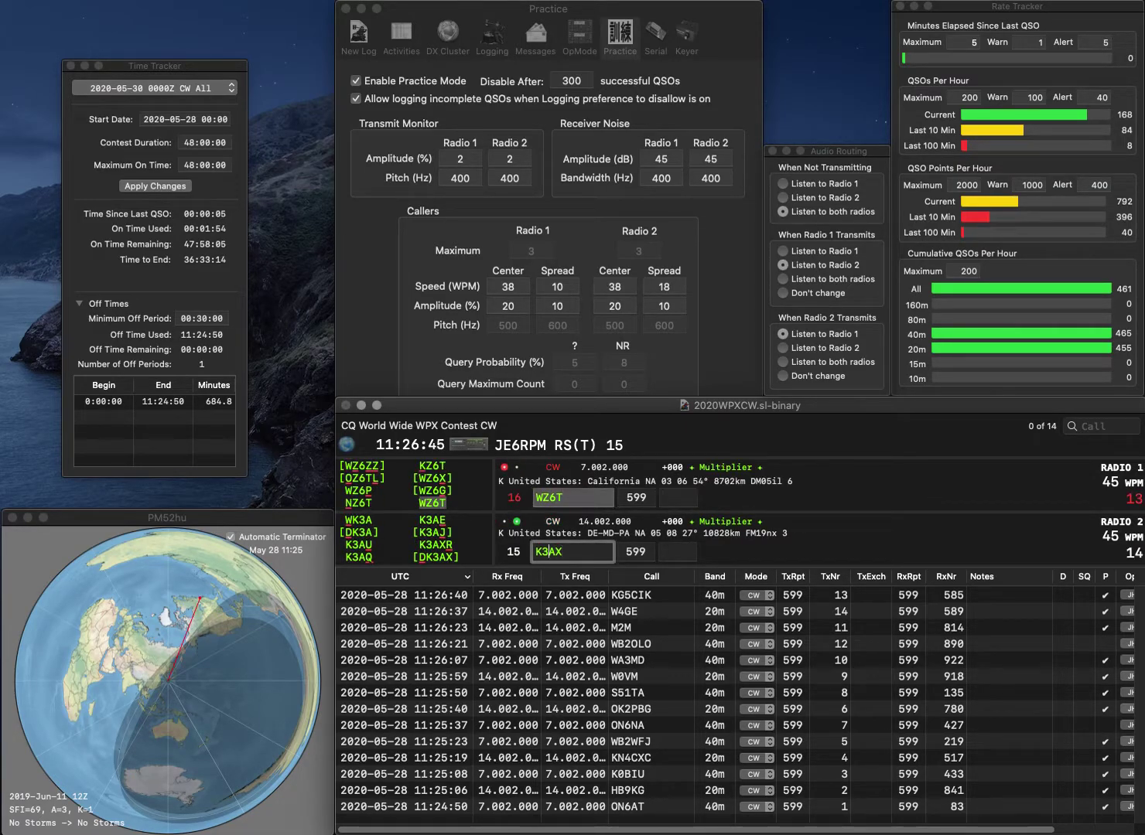
key("BackSpace")
type("2")
key("Return")
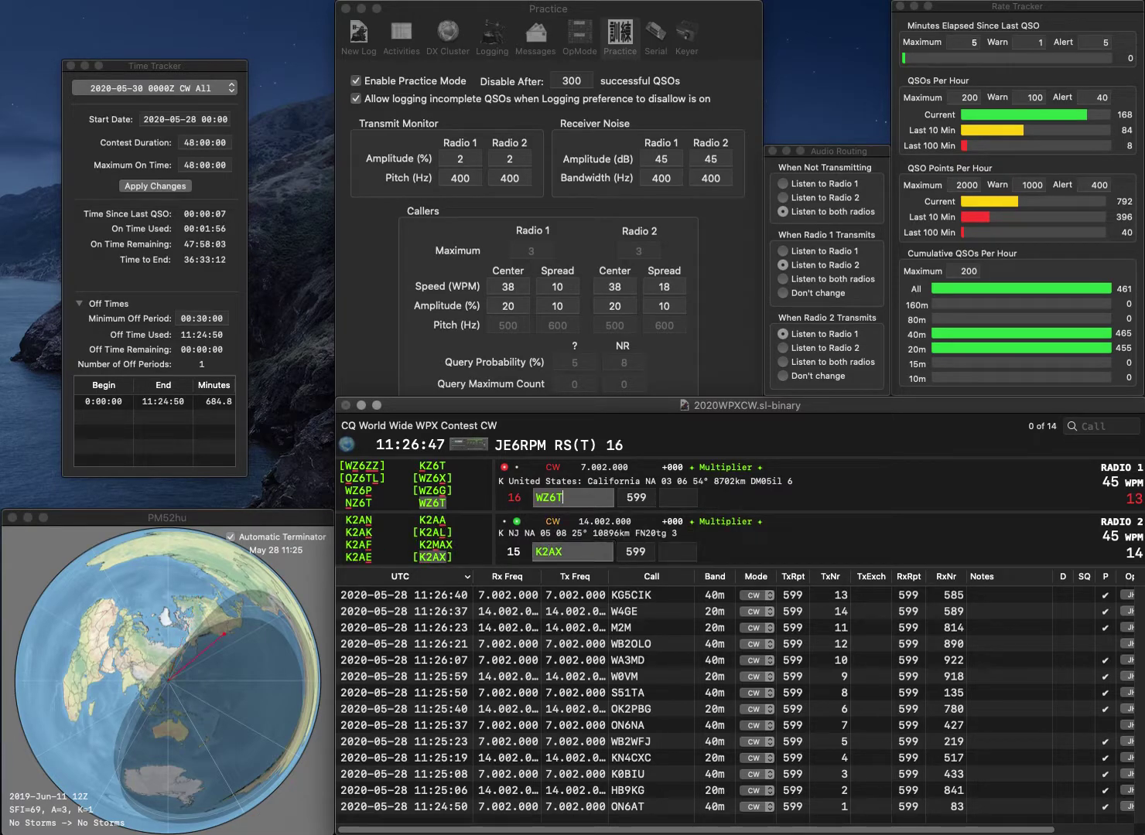
key("Return")
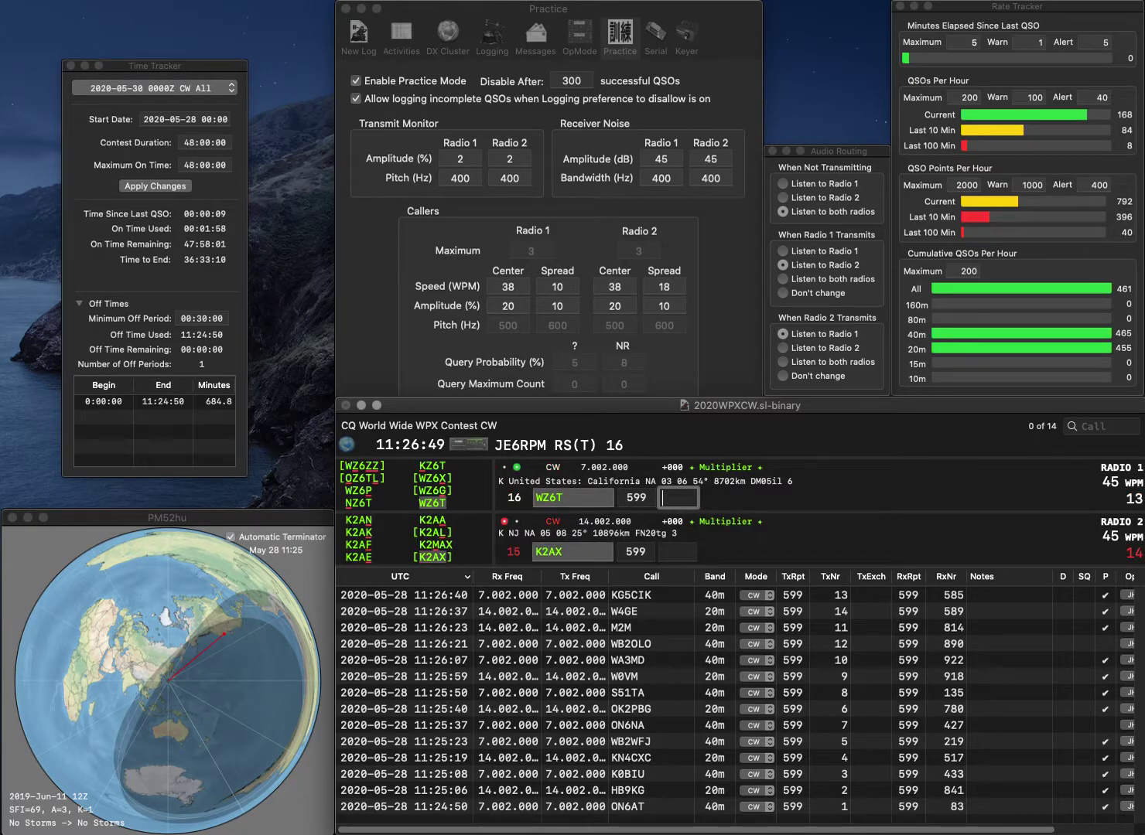
type("861")
key("Return")
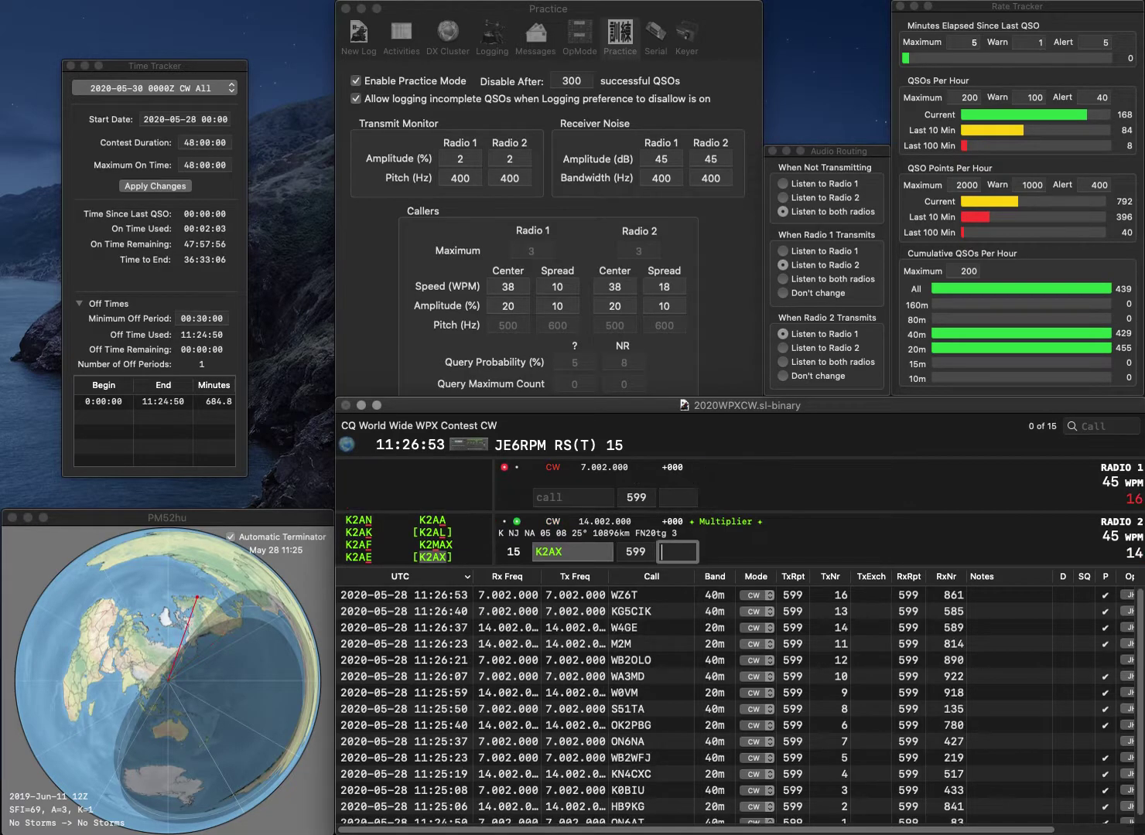
Step: Log K2AX on Radio 2 with received number 469 and answer 9A5D/P on Radio 1
type("469")
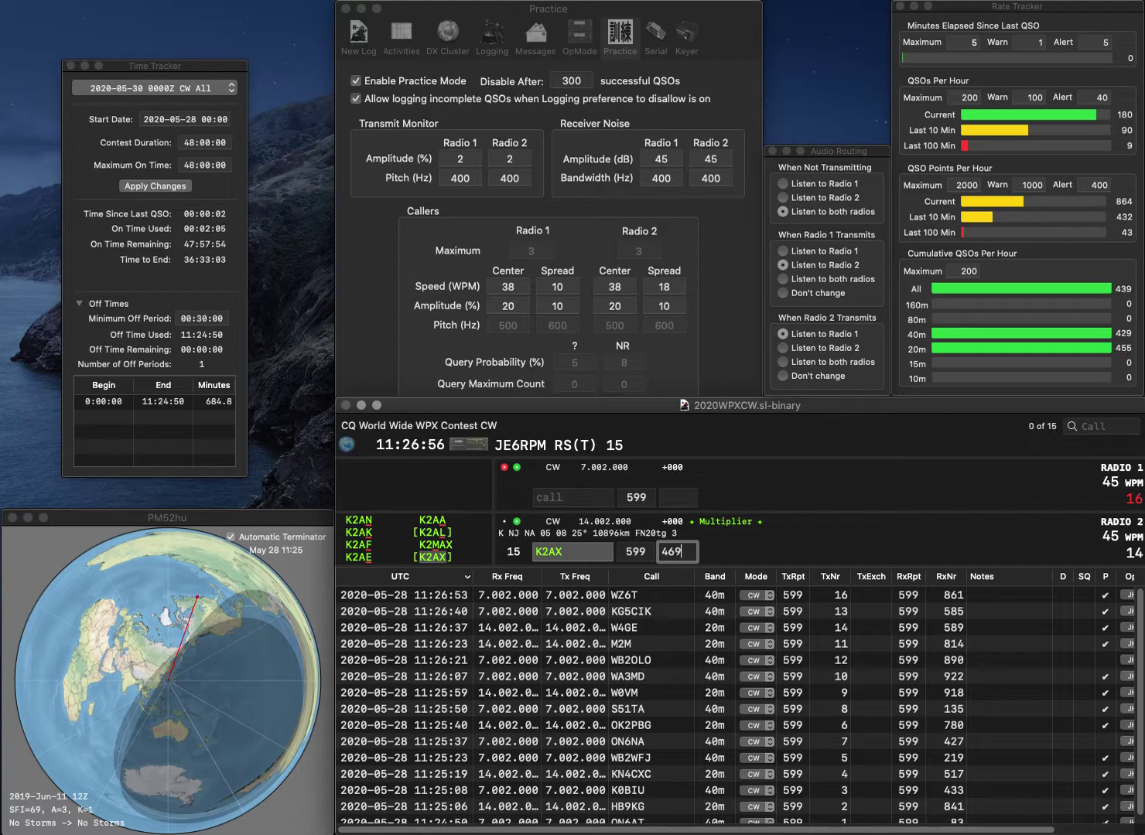
key("Return")
type("9A5")
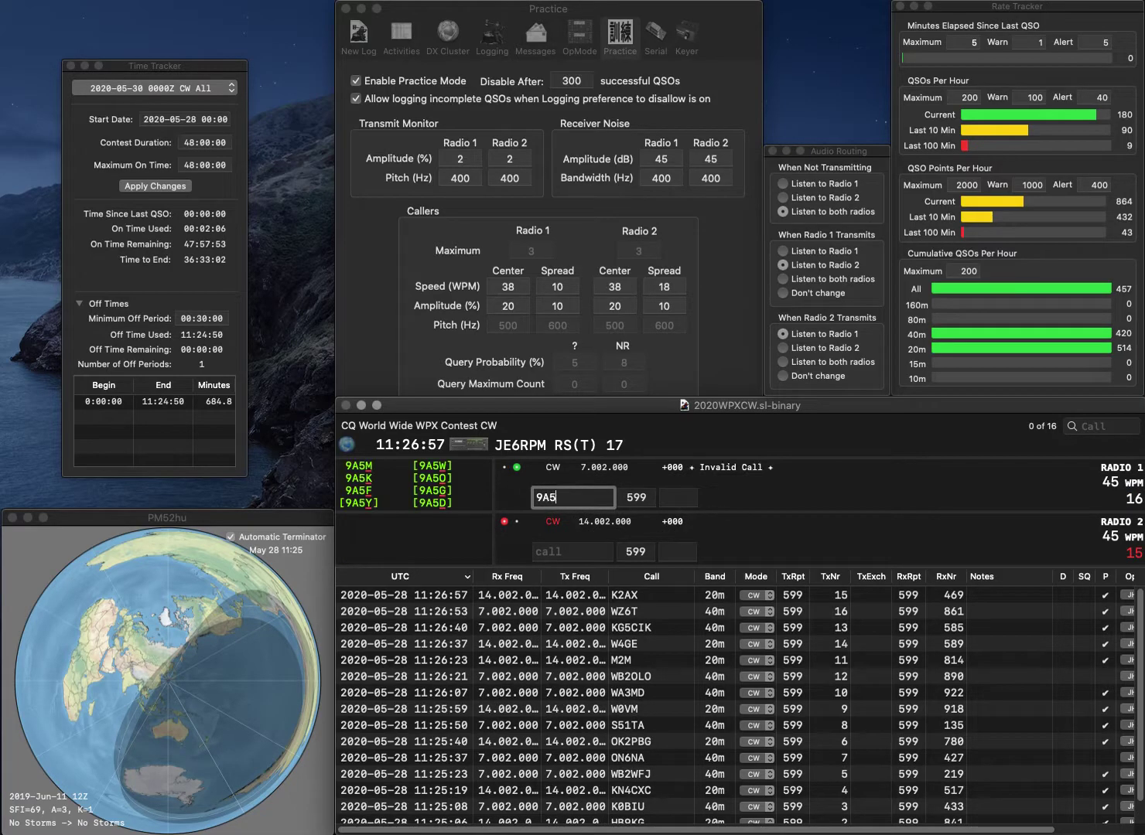
type("D/P")
key("Return")
Step: Enter the call W0AZ on Radio 2 and send its exchange
type("9")
key("BackSpace")
type("AZ")
key("Left")
key("Left")
type("W0")
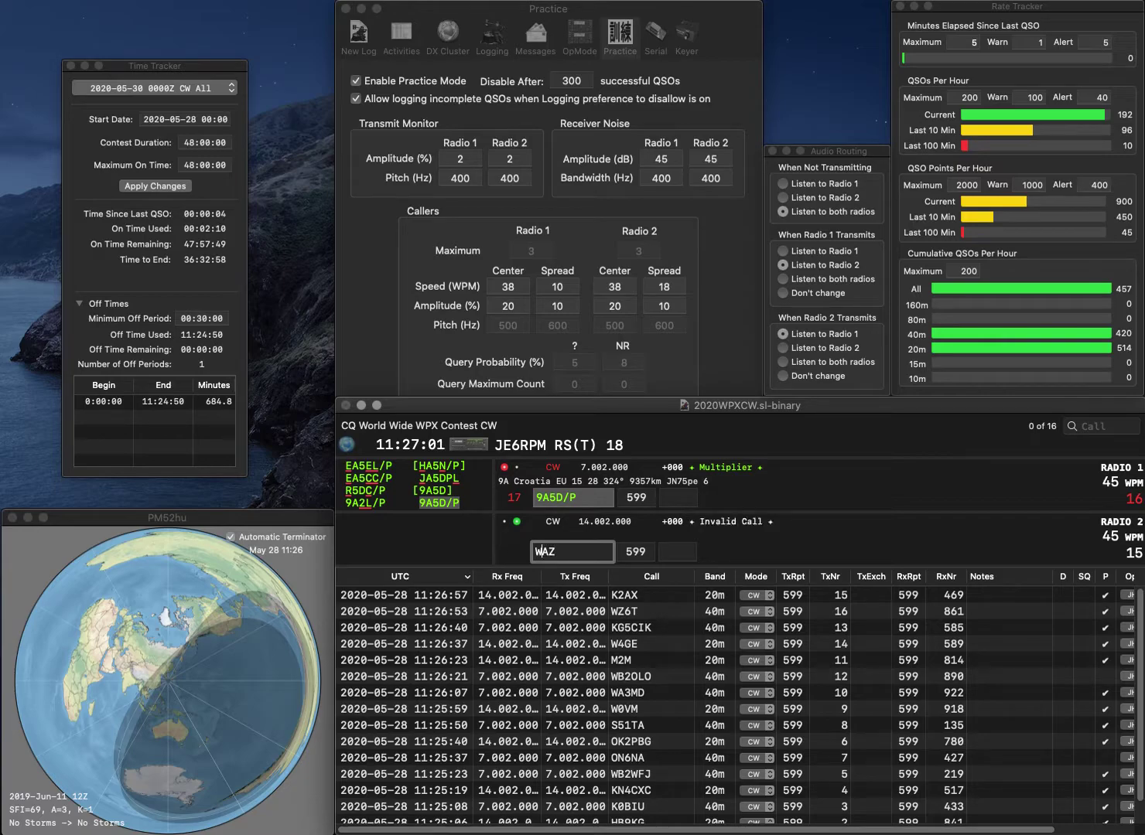
key("Return")
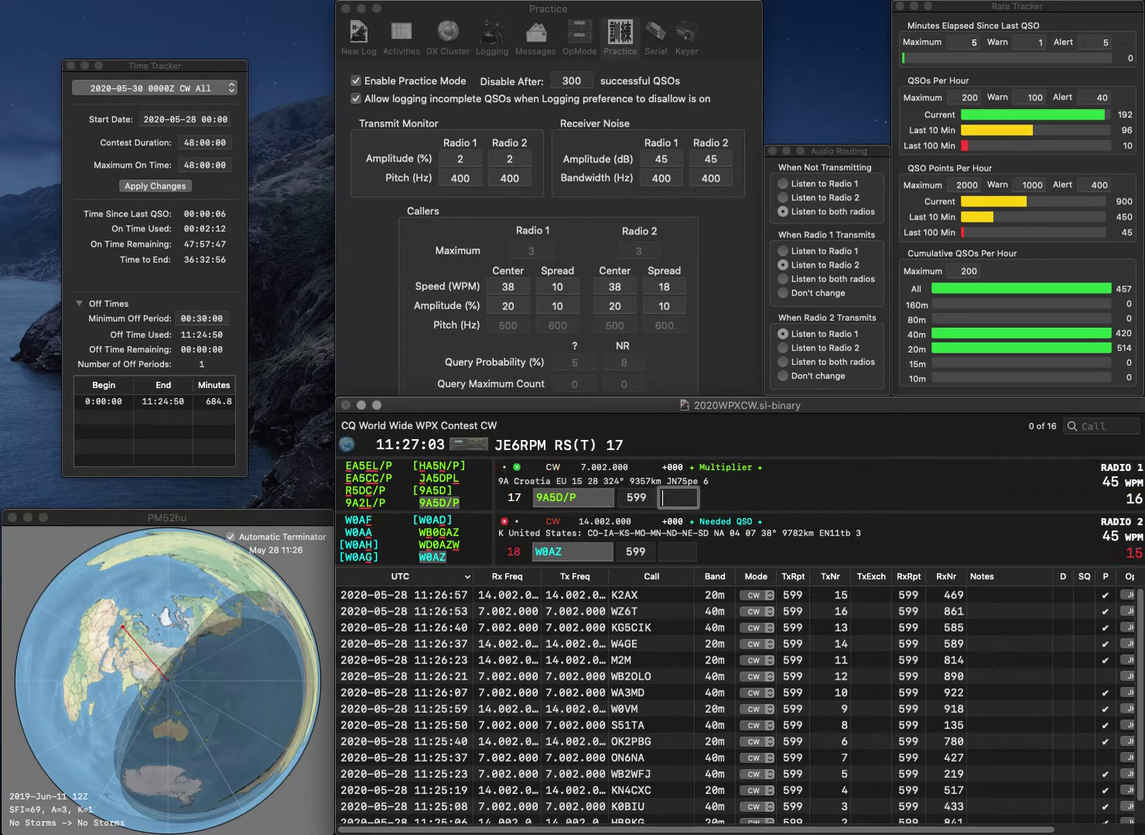
type("85")
key("Return")
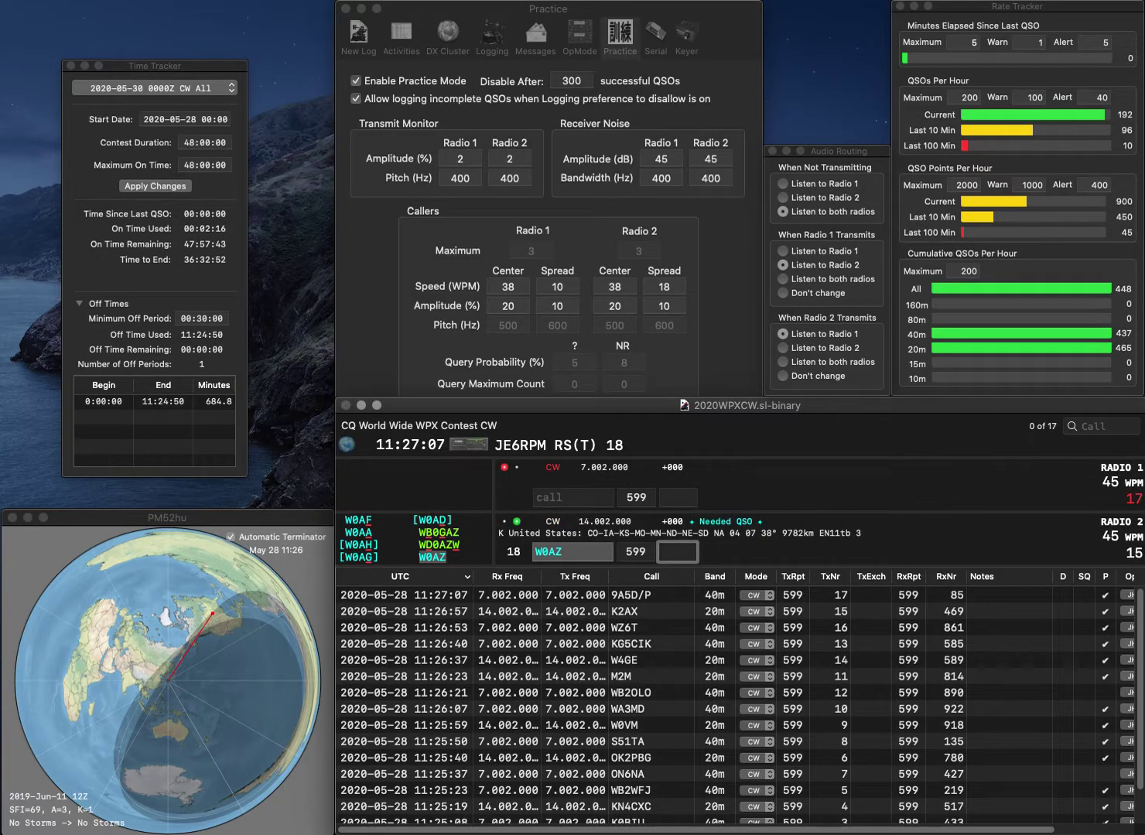
key("shift+Tab")
type("W9AZ")
key("Return")
type("9M8DN")
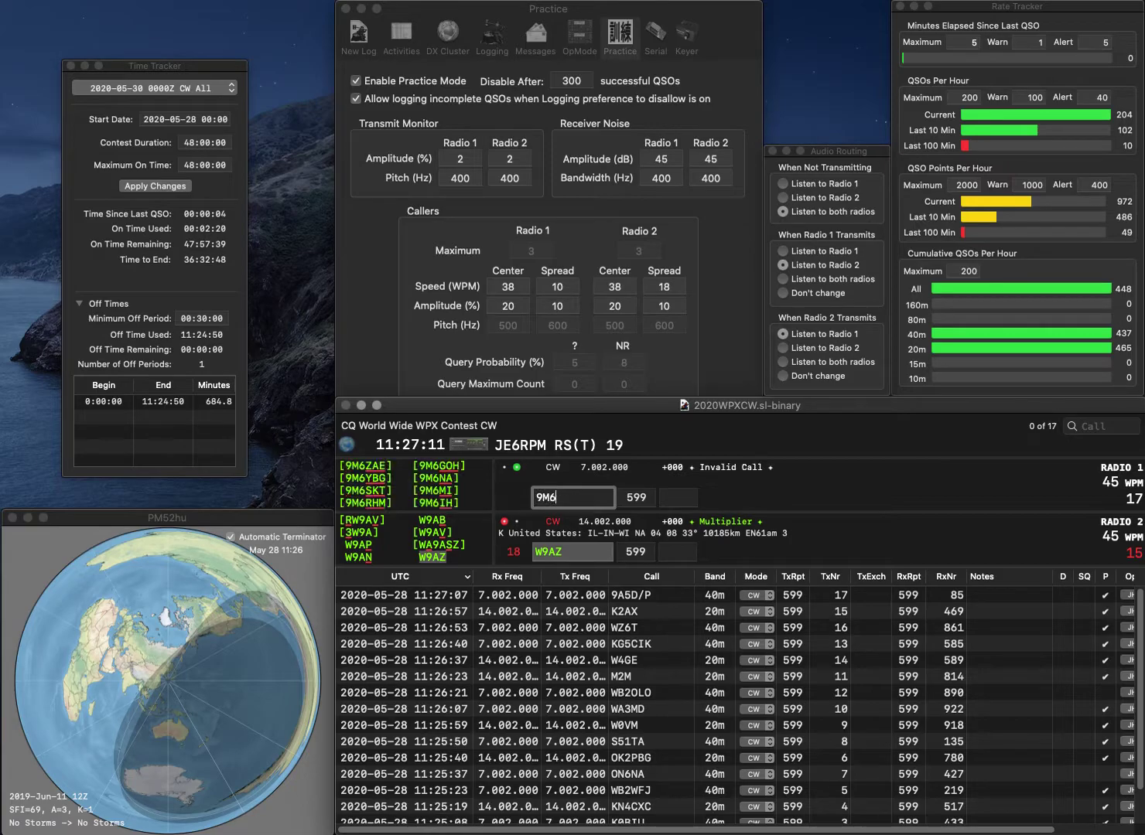
key("Return")
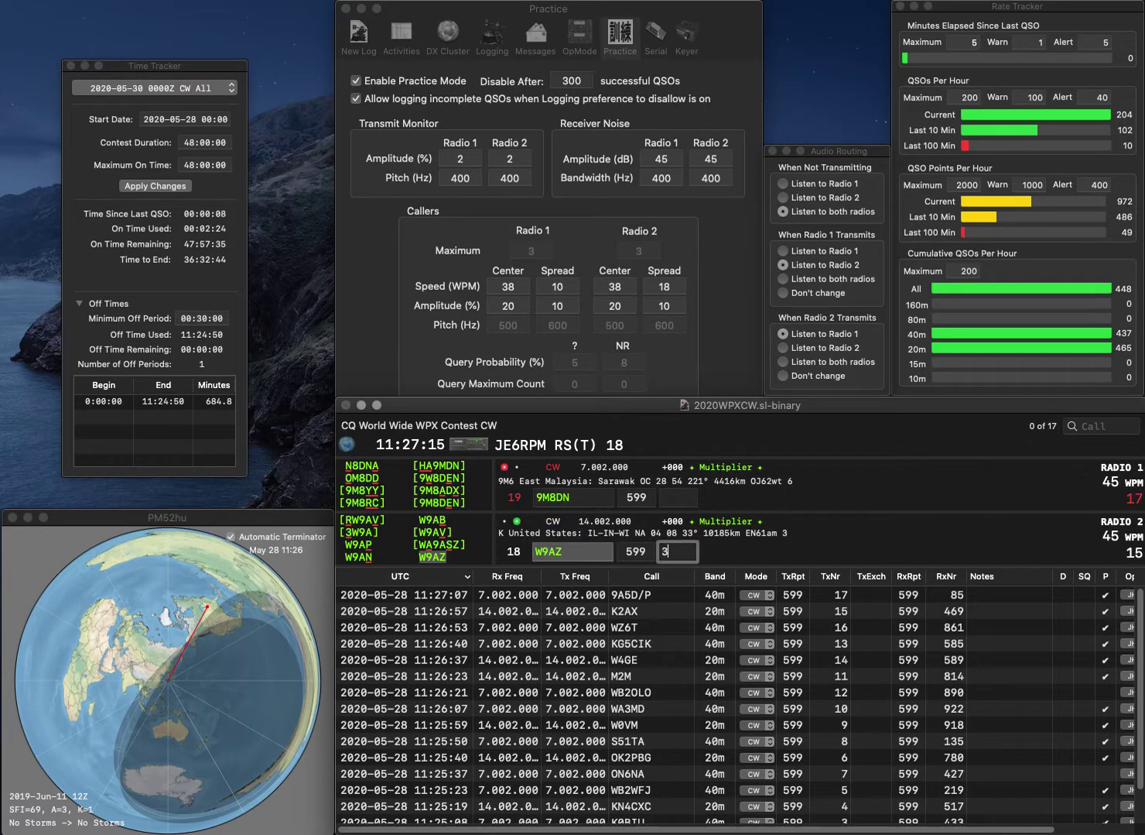
key("Return")
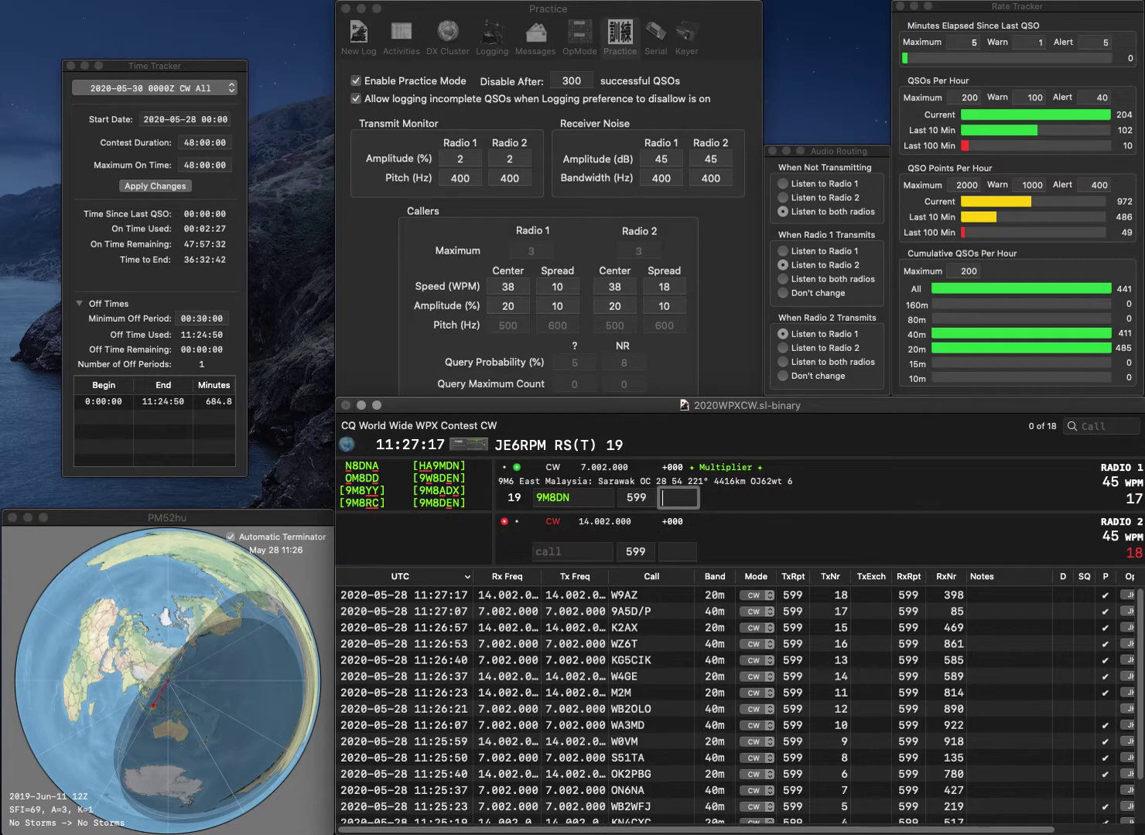
Step: Correct the Radio 1 call to 9M8DEN and enter the call WB4M on Radio 2
key("Return")
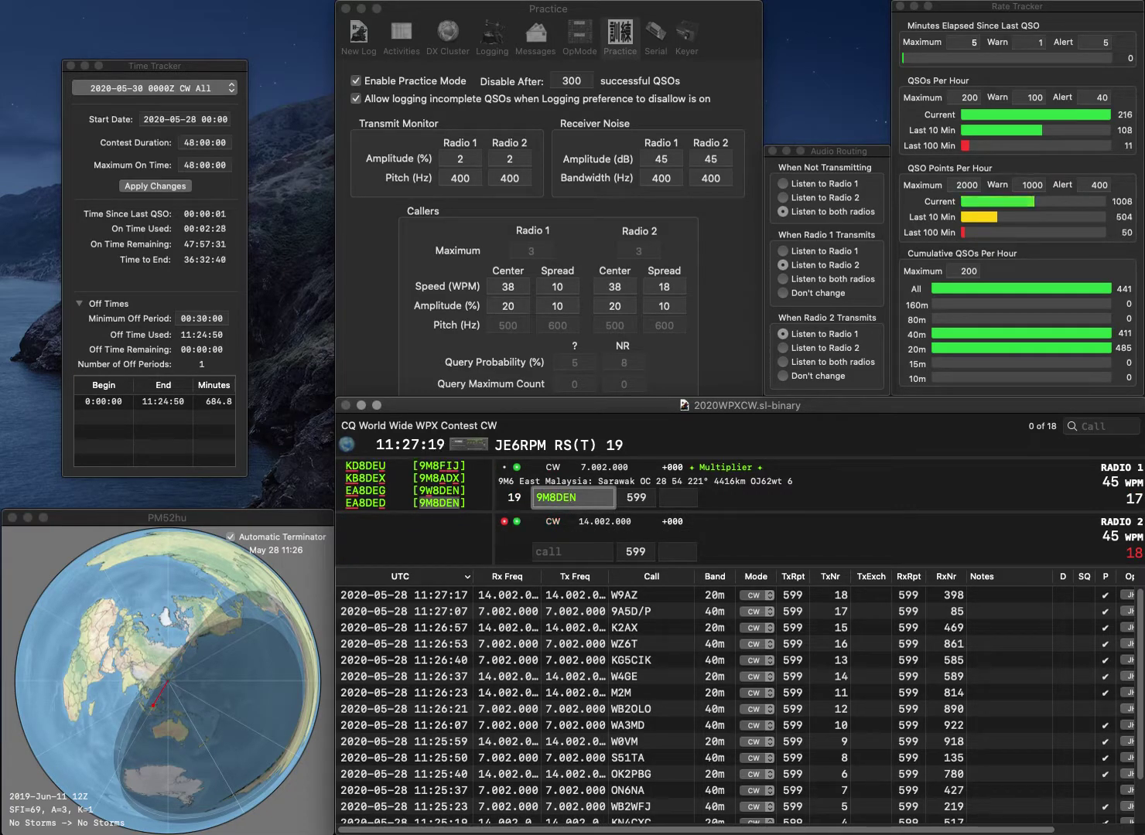
type("WB4M")
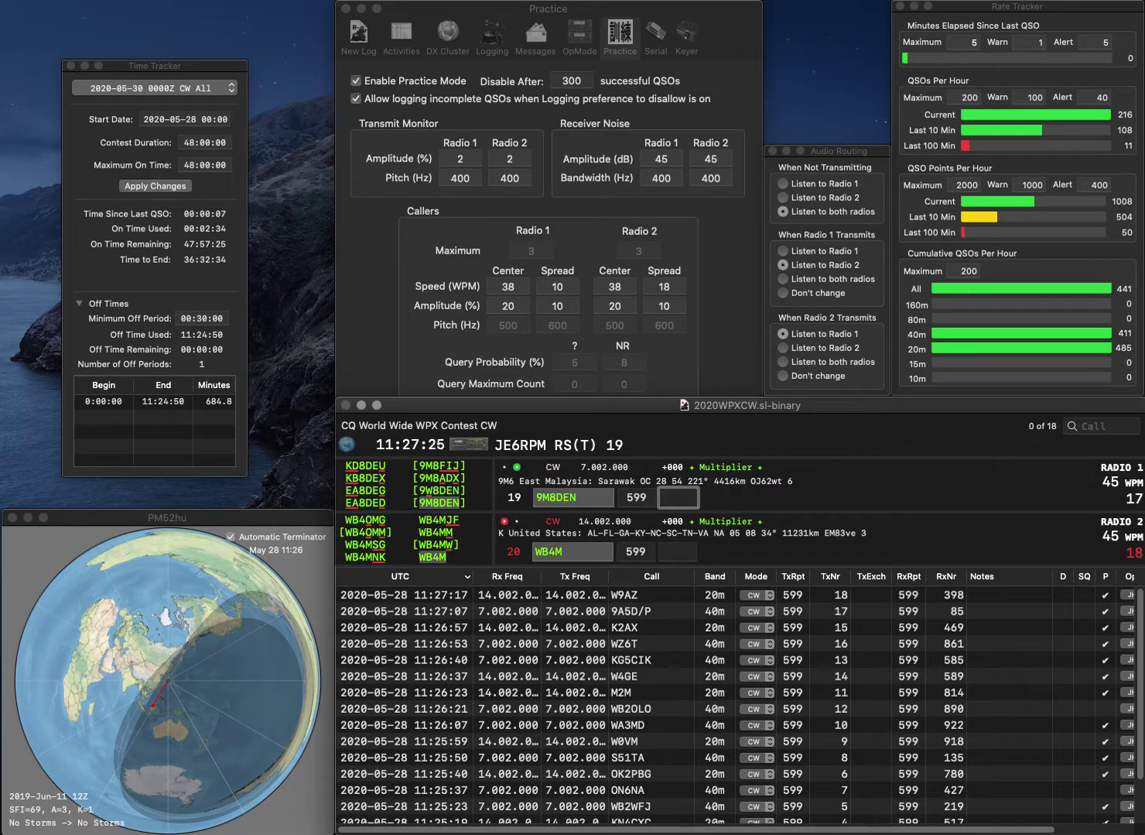
type("852")
key("Return")
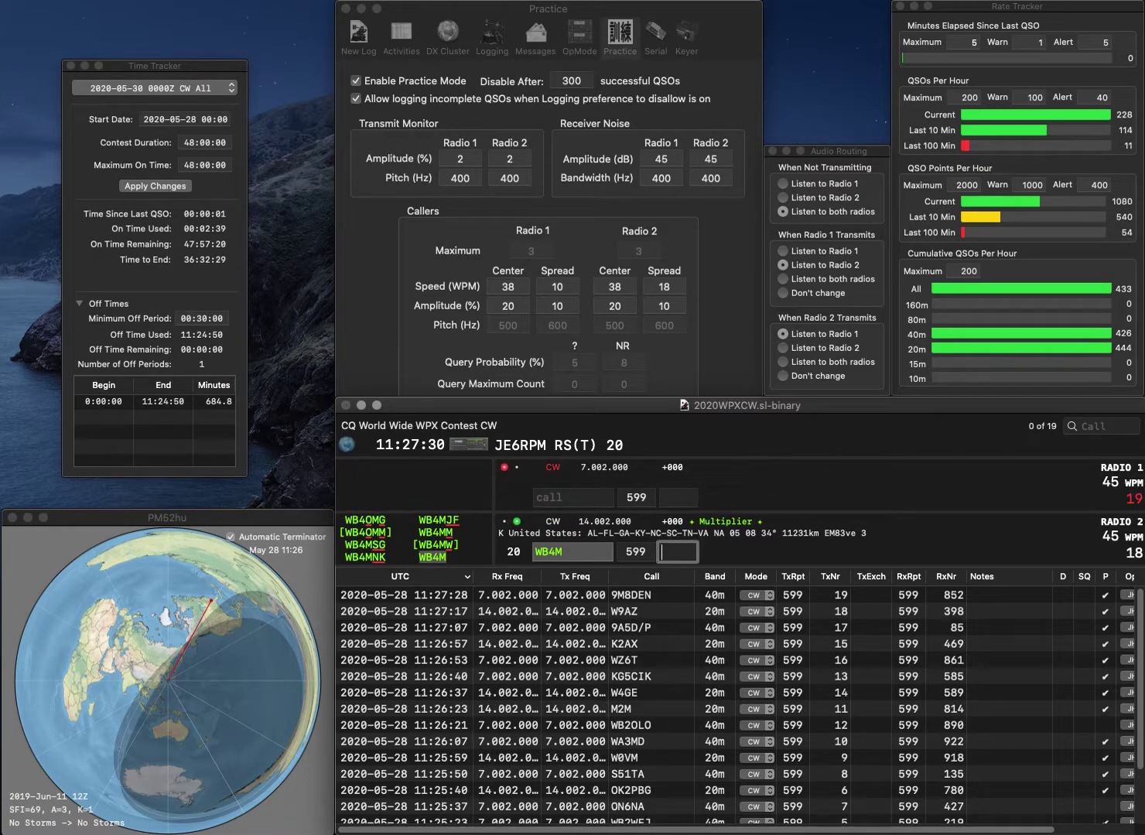
type("816")
key("Return")
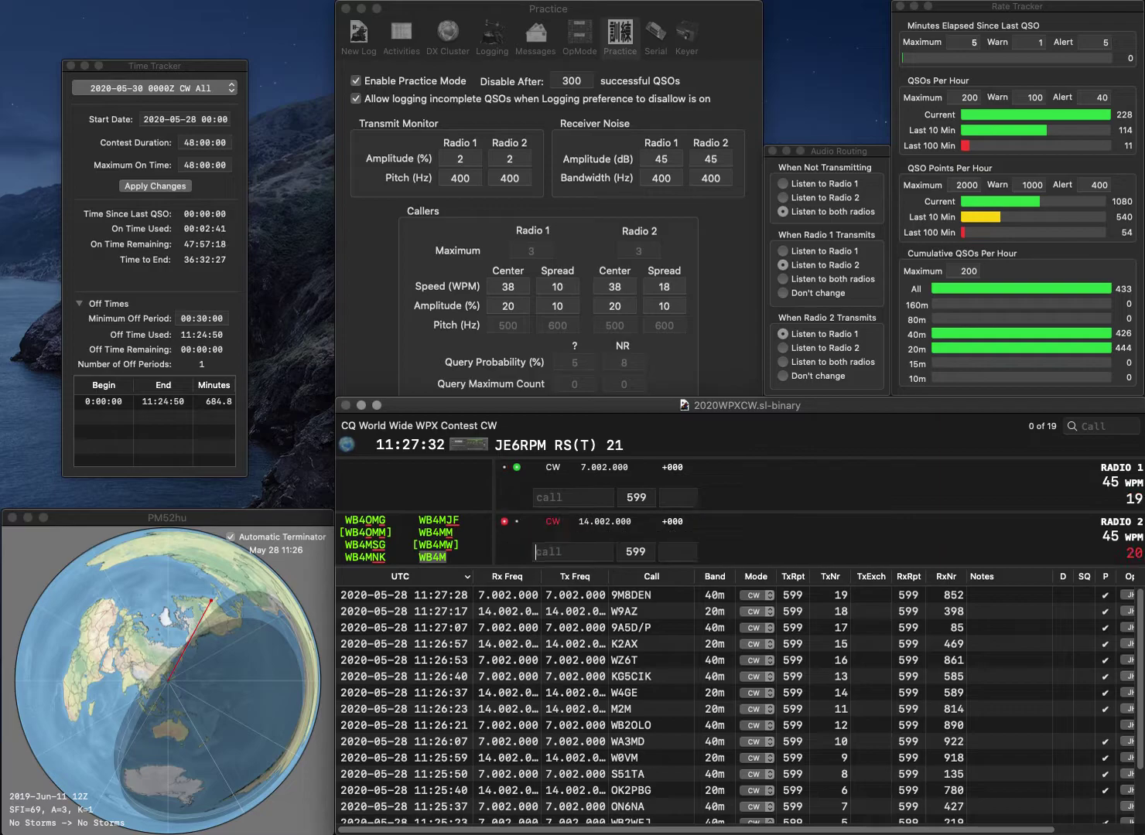
type("K9CR")
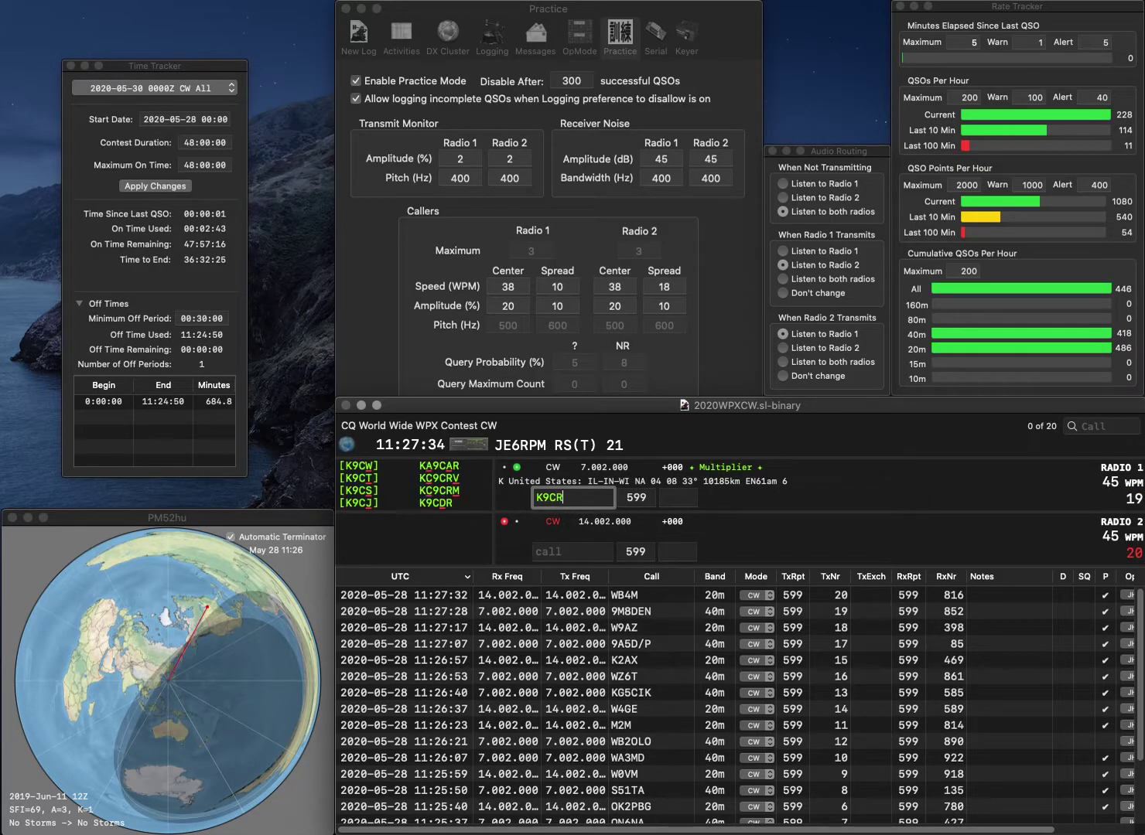
type("S")
key("Return")
type("NN")
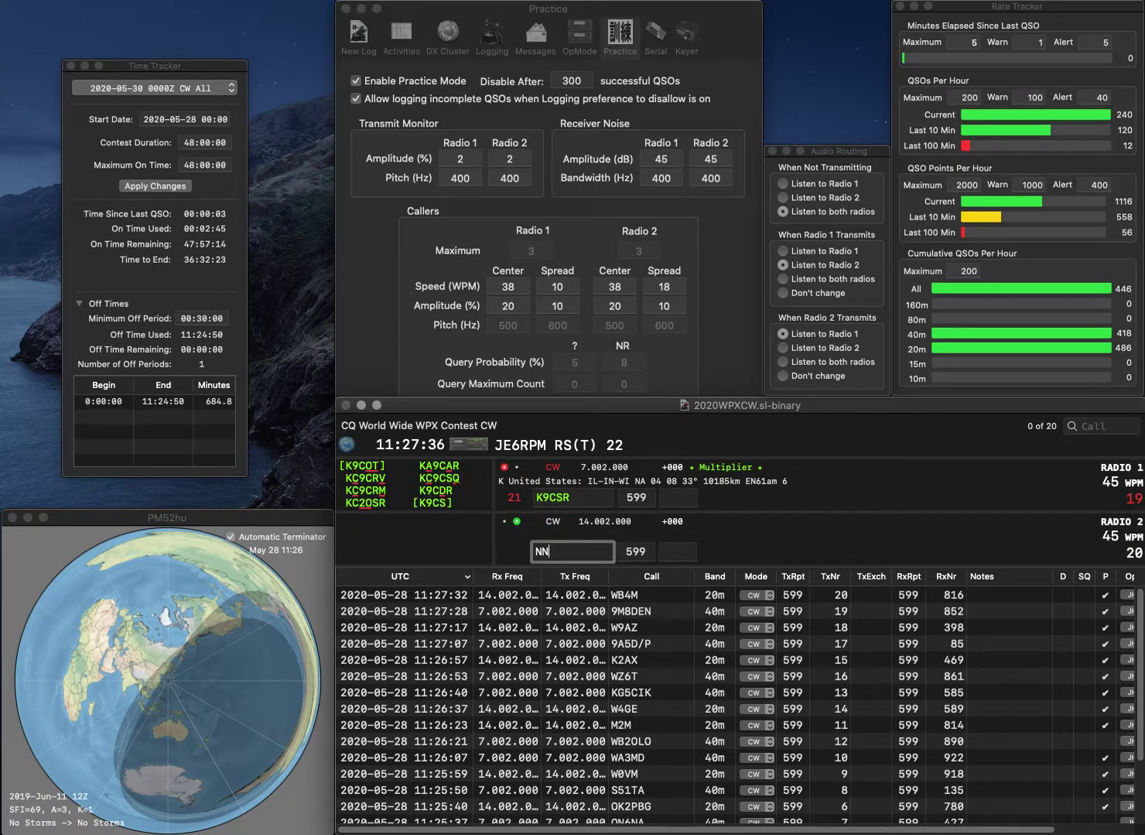
type("3Q")
key("Return")
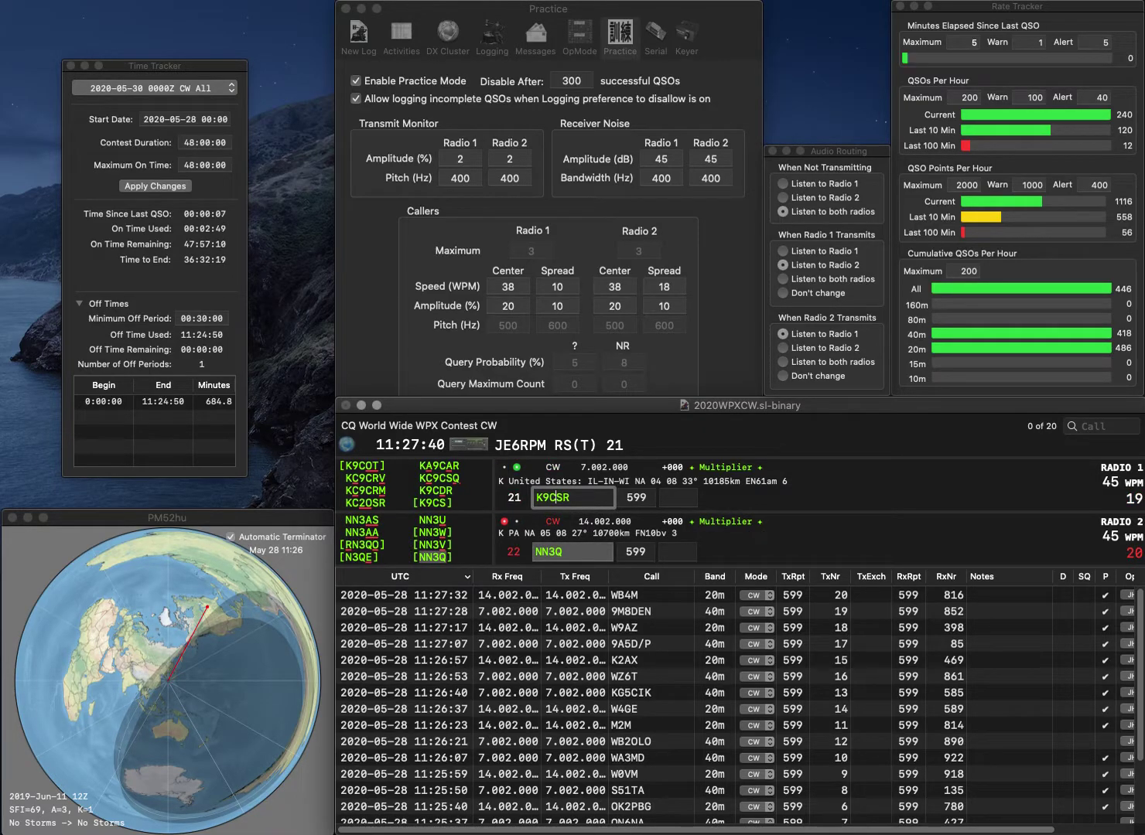
Step: Correct the Radio 1 call to K9BAR and resend its exchange
key("BackSpace")
type("B")
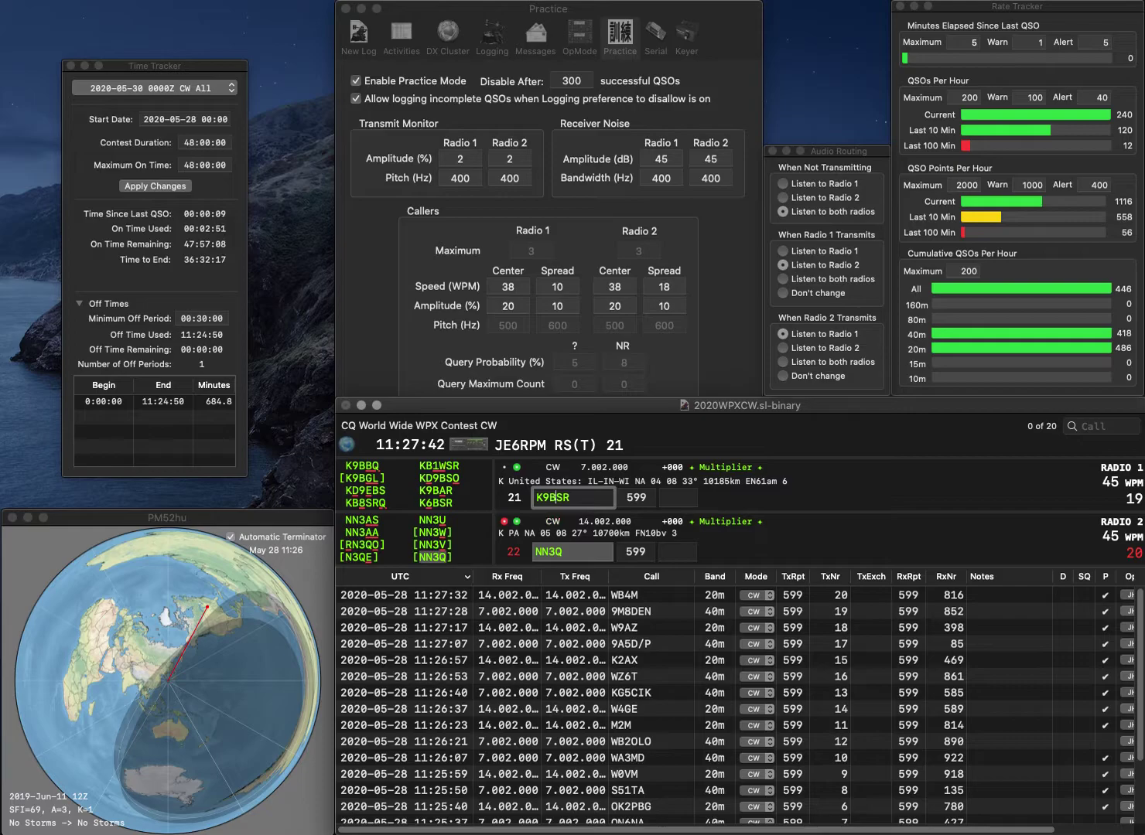
key("Delete")
type("A")
key("Return")
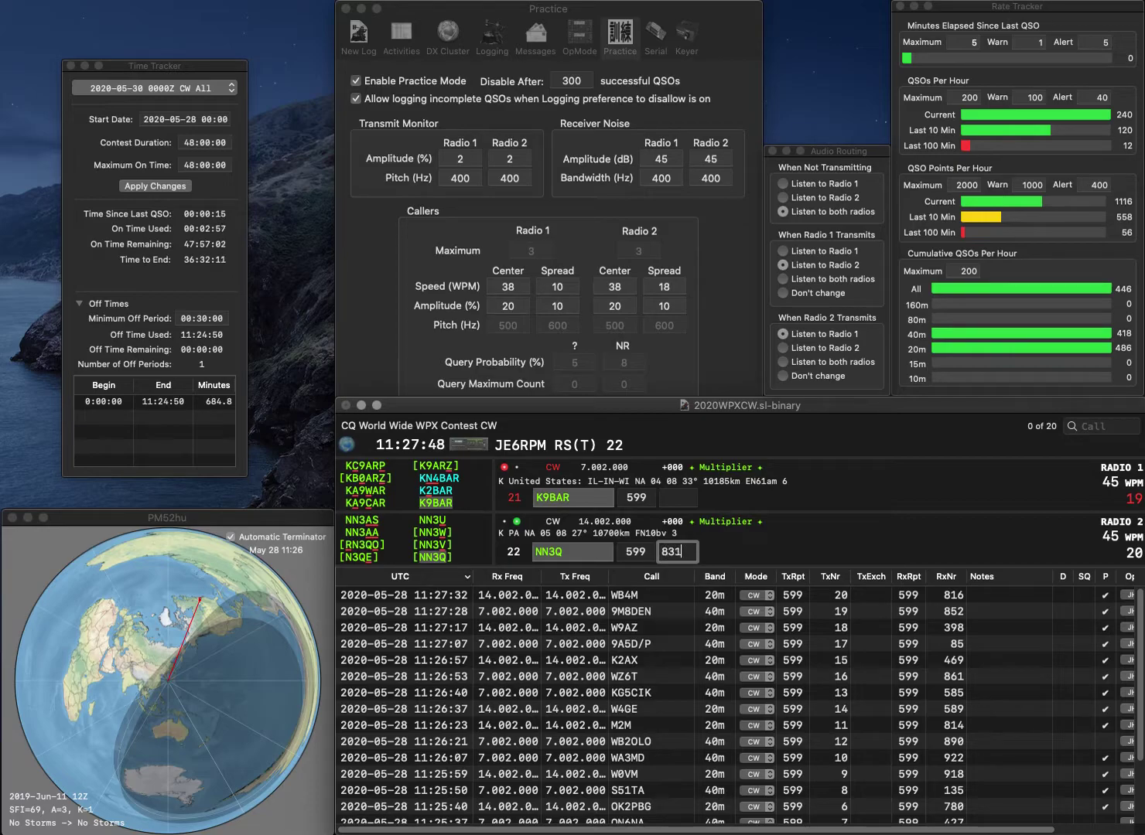
key("Return")
type("652")
key("Return")
type("W0RDR")
key("Return")
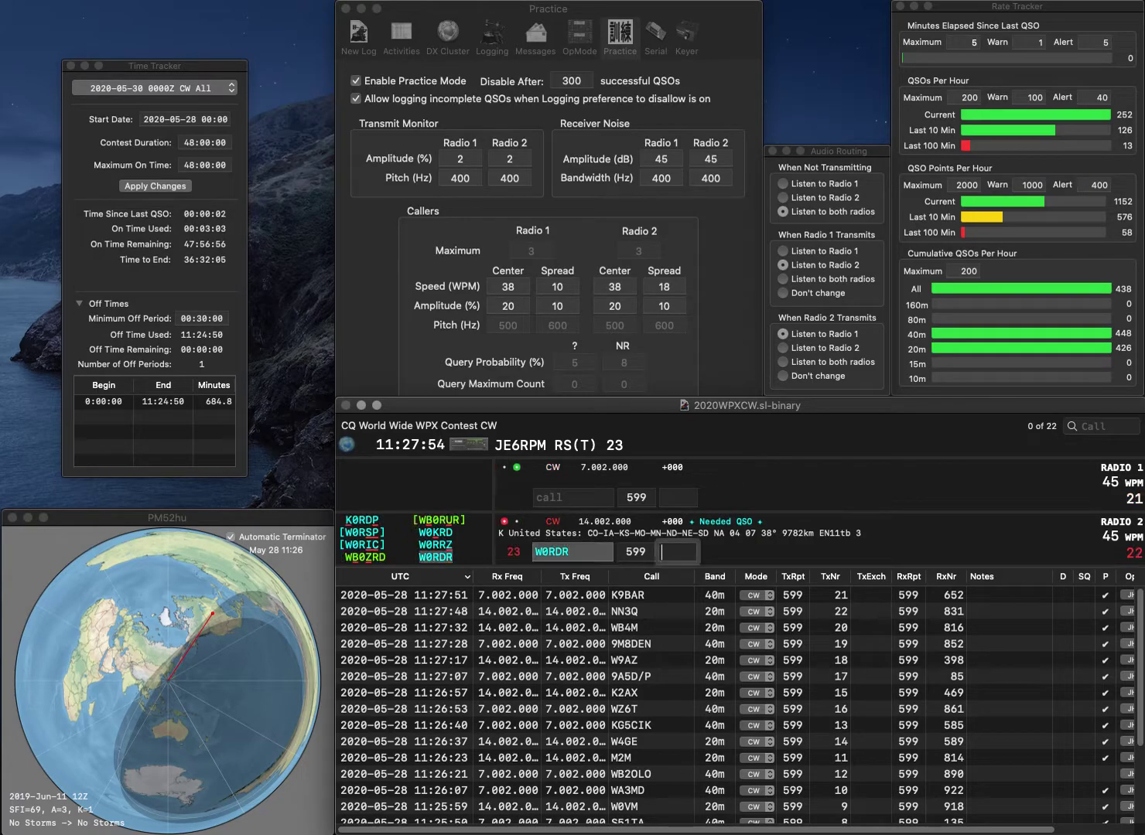
type("F6ITD")
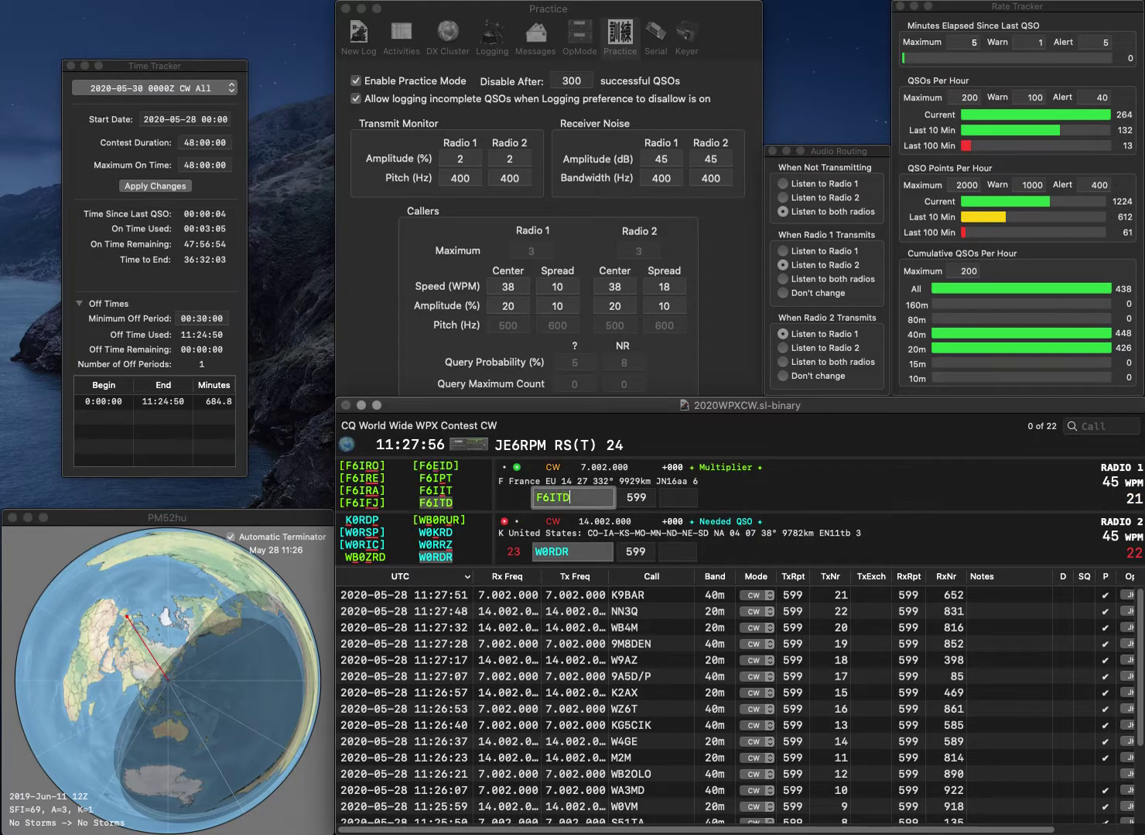
key("Return")
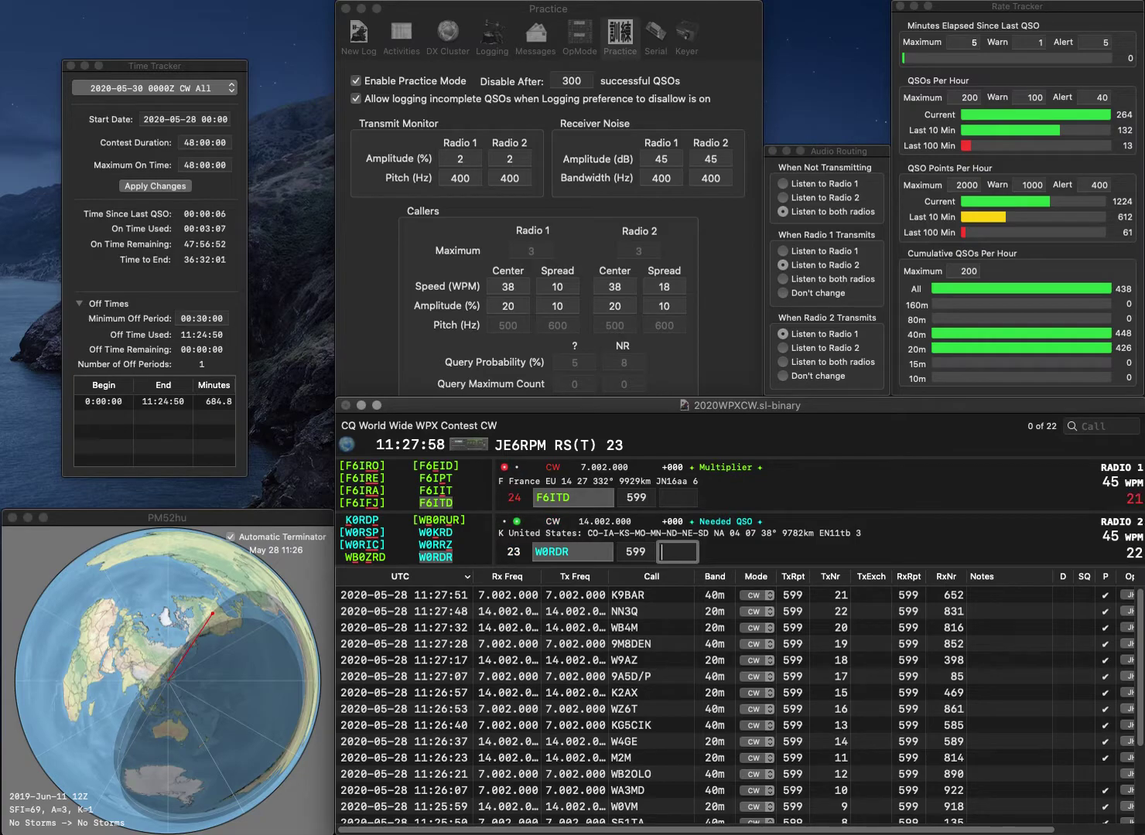
type("812")
key("Return")
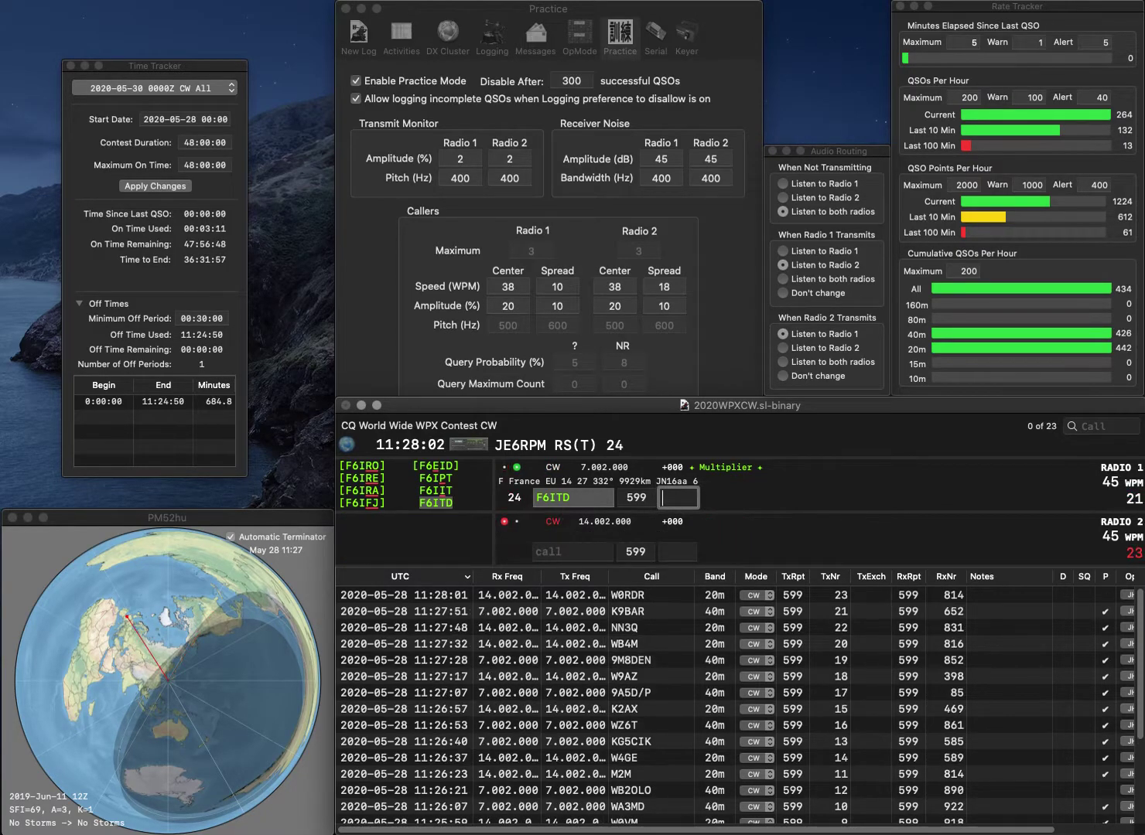
type("823")
key("Return")
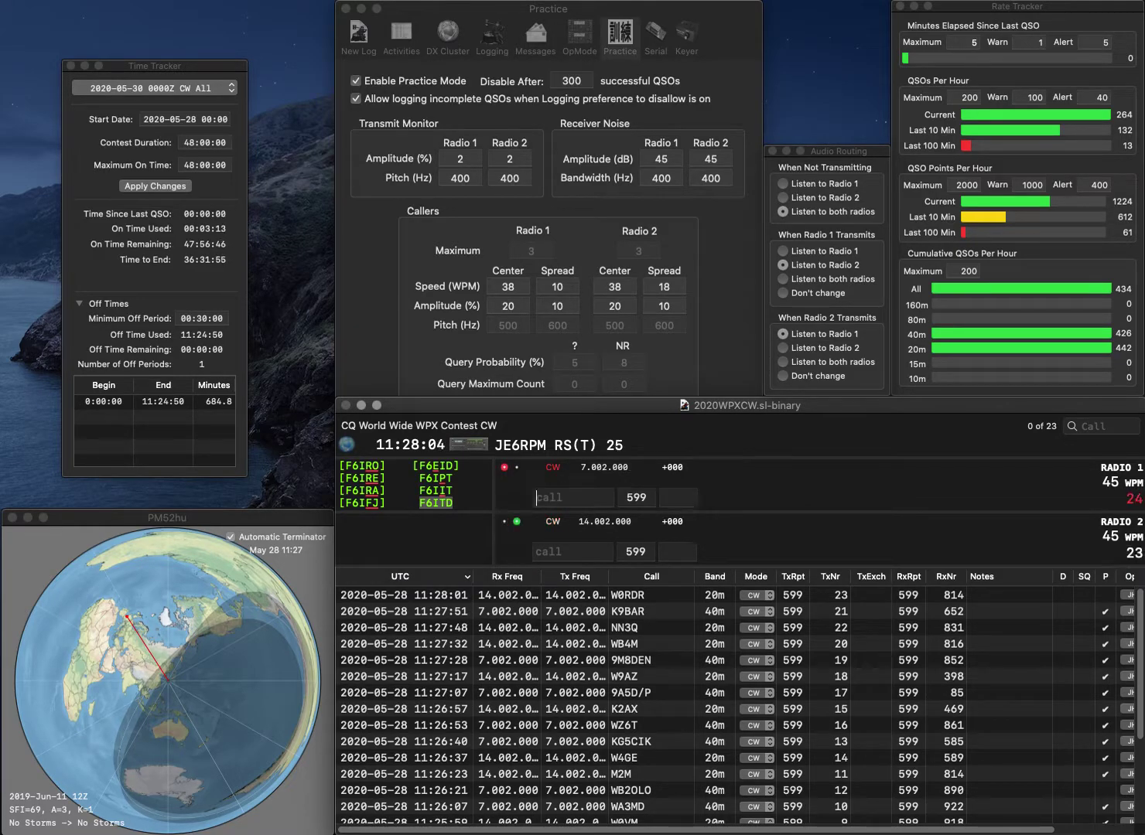
type("DL8AX")
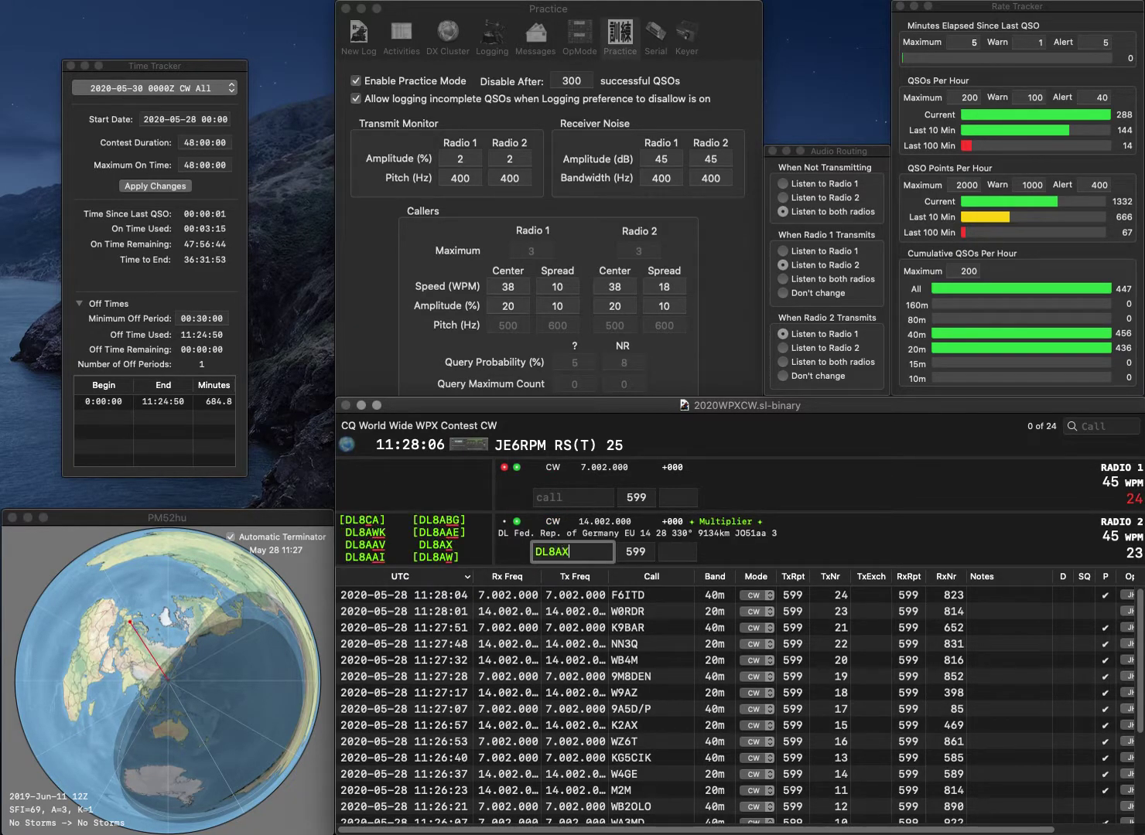
key("Return")
type("K1JB")
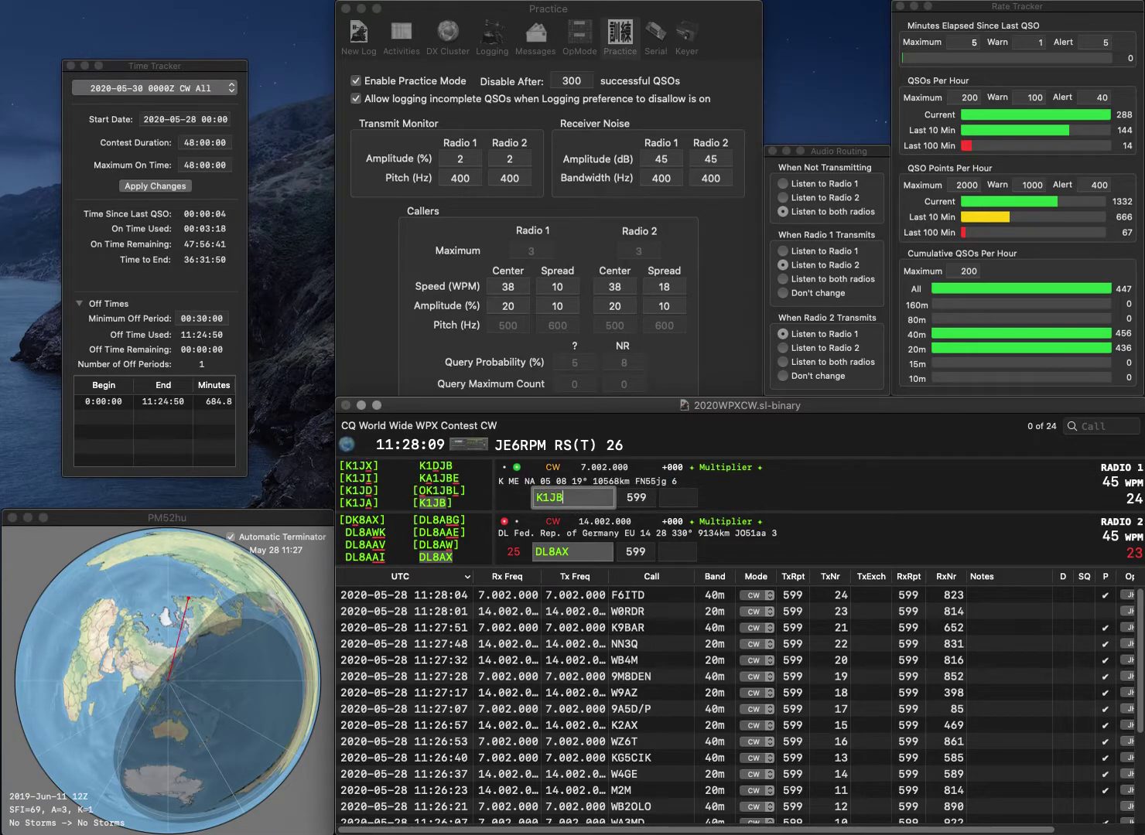
key("Return")
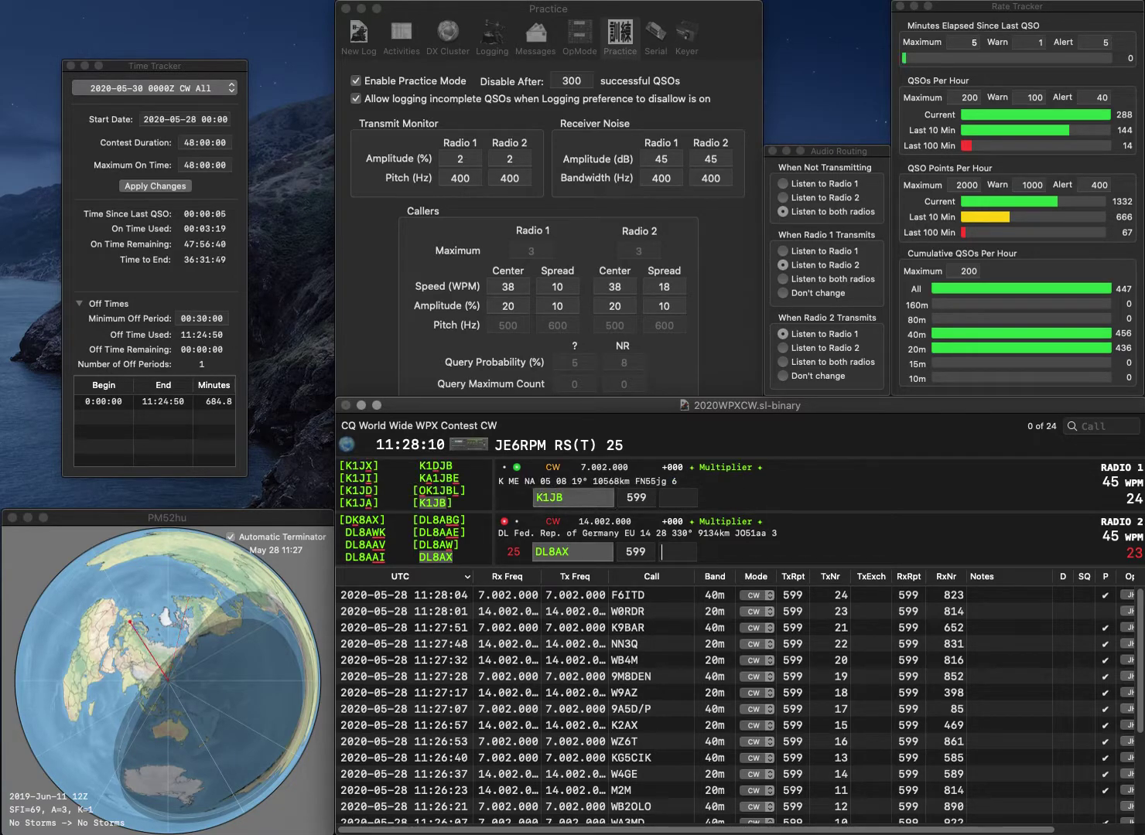
type("98")
key("Return")
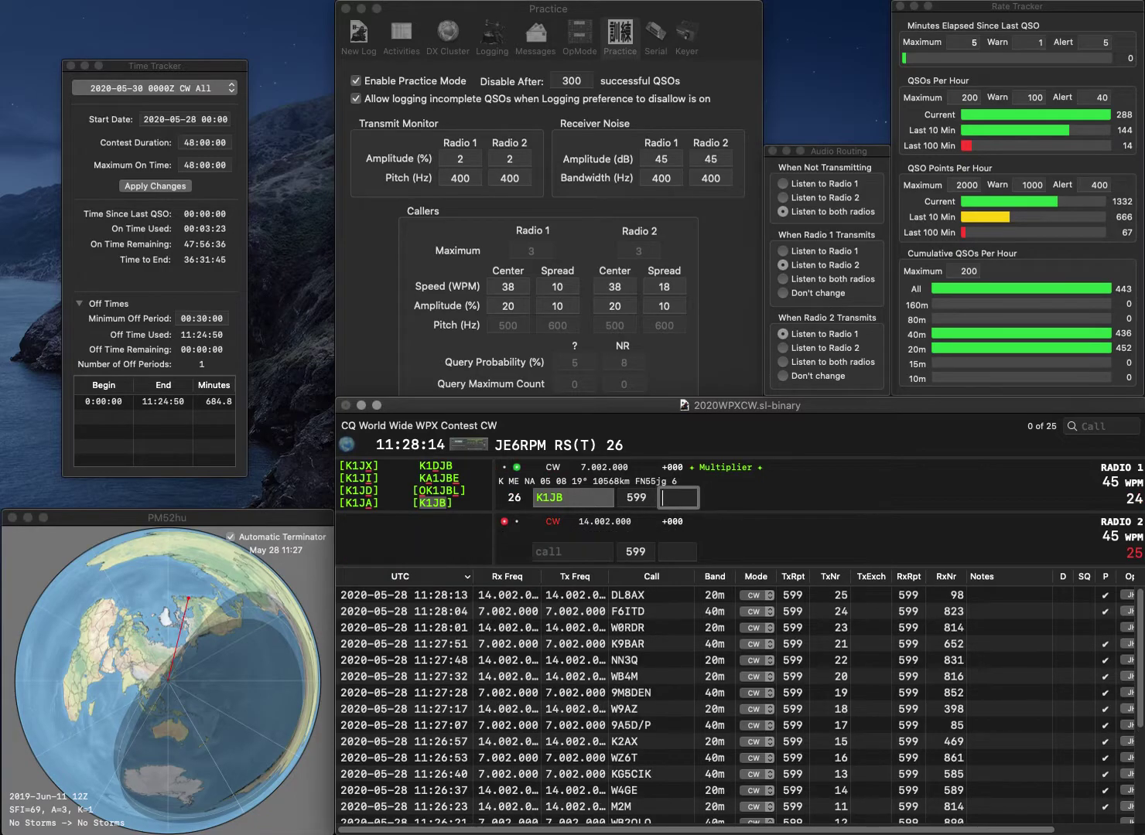
type("609")
key("Return")
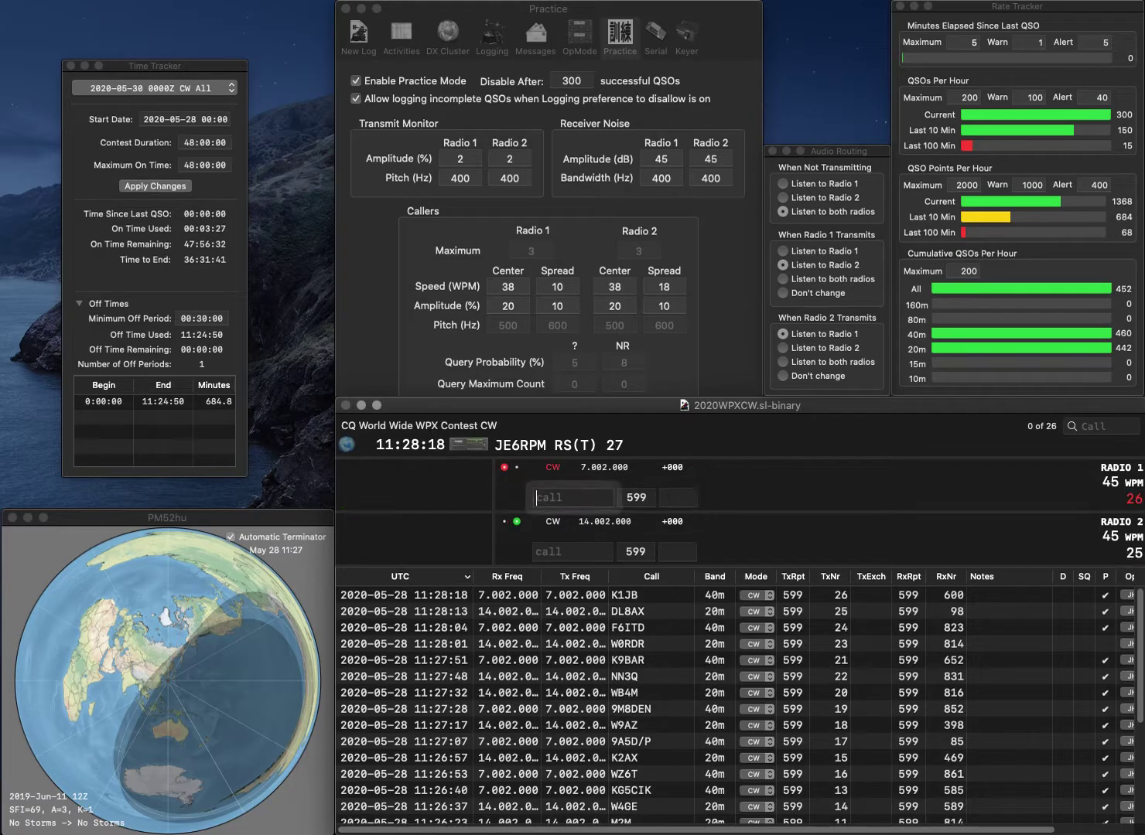
type("AQL")
type("G4")
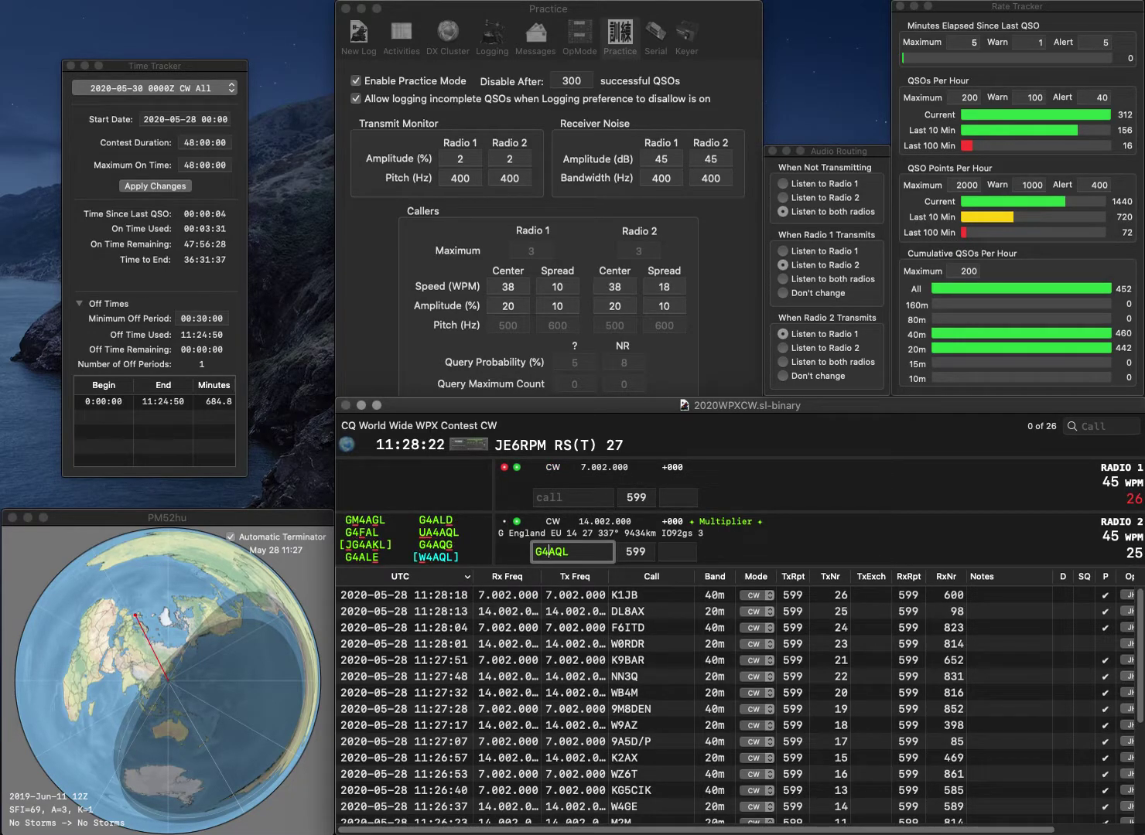
key("Return")
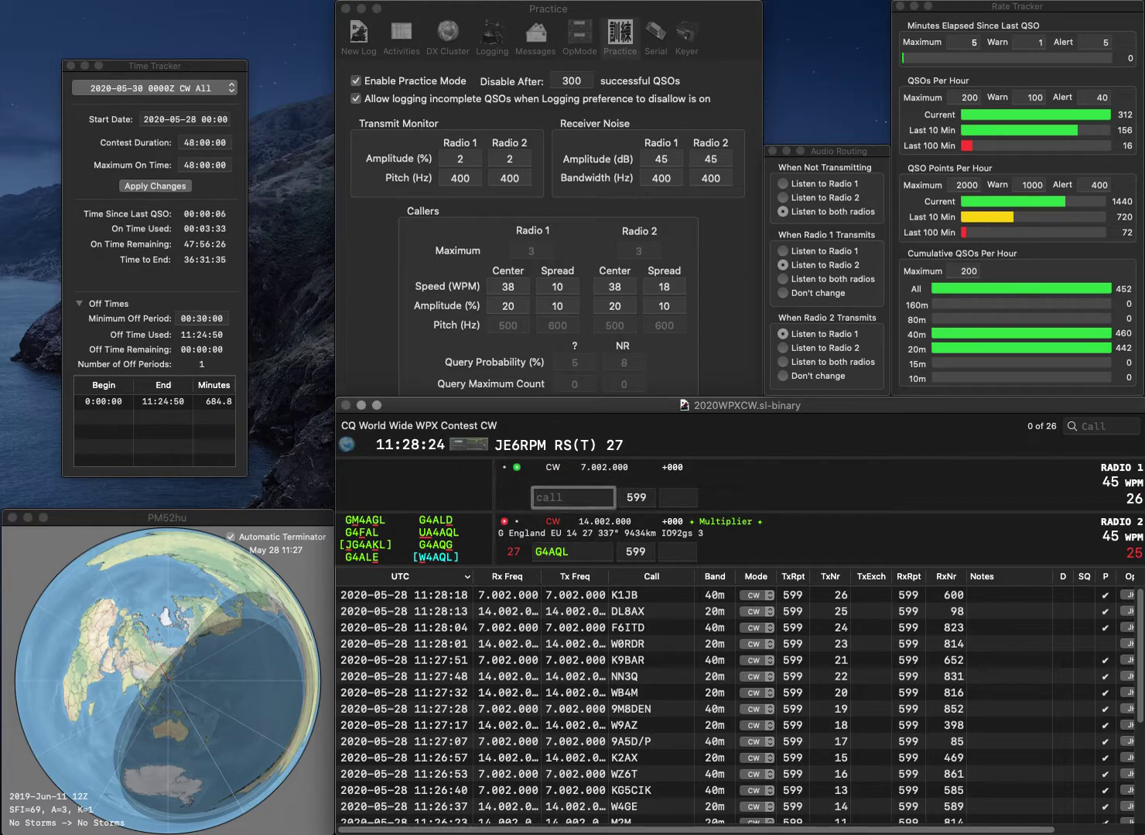
type("MW8T")
key("Return")
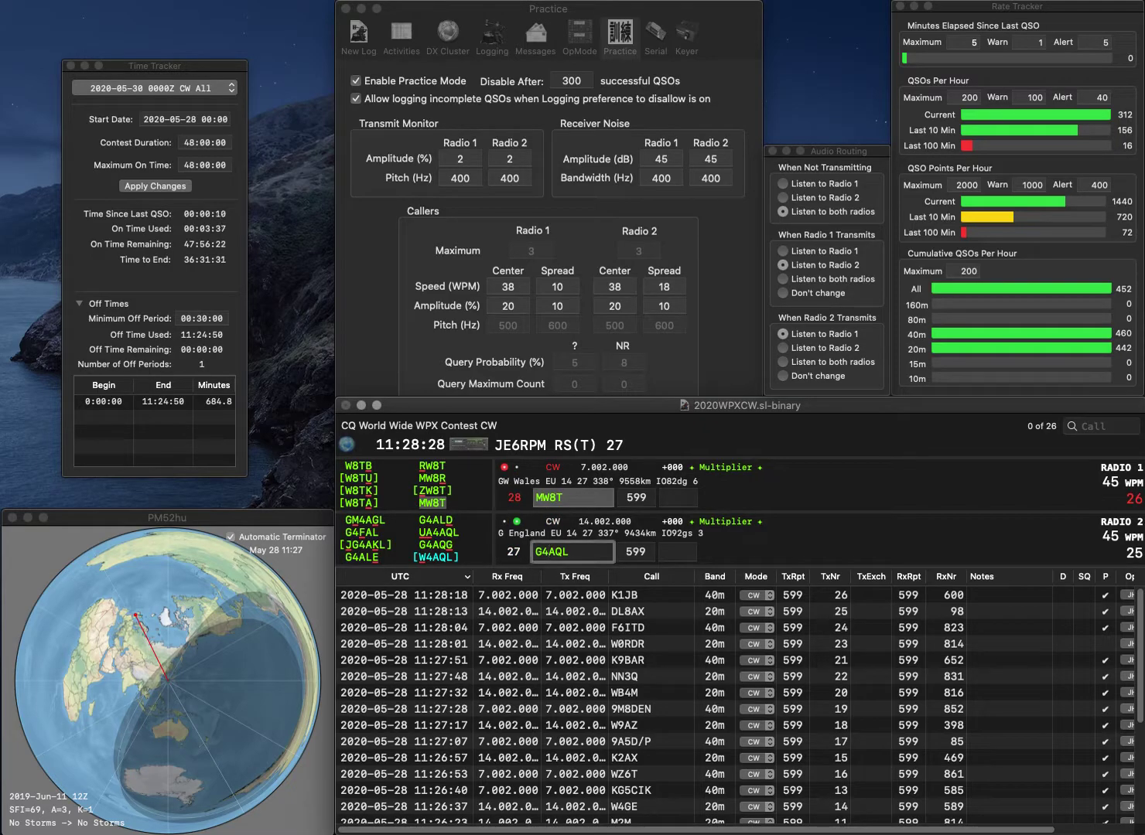
Step: Correct the Radio 2 call to ZL2AQL and resend its exchange
key("Delete")
type("Z")
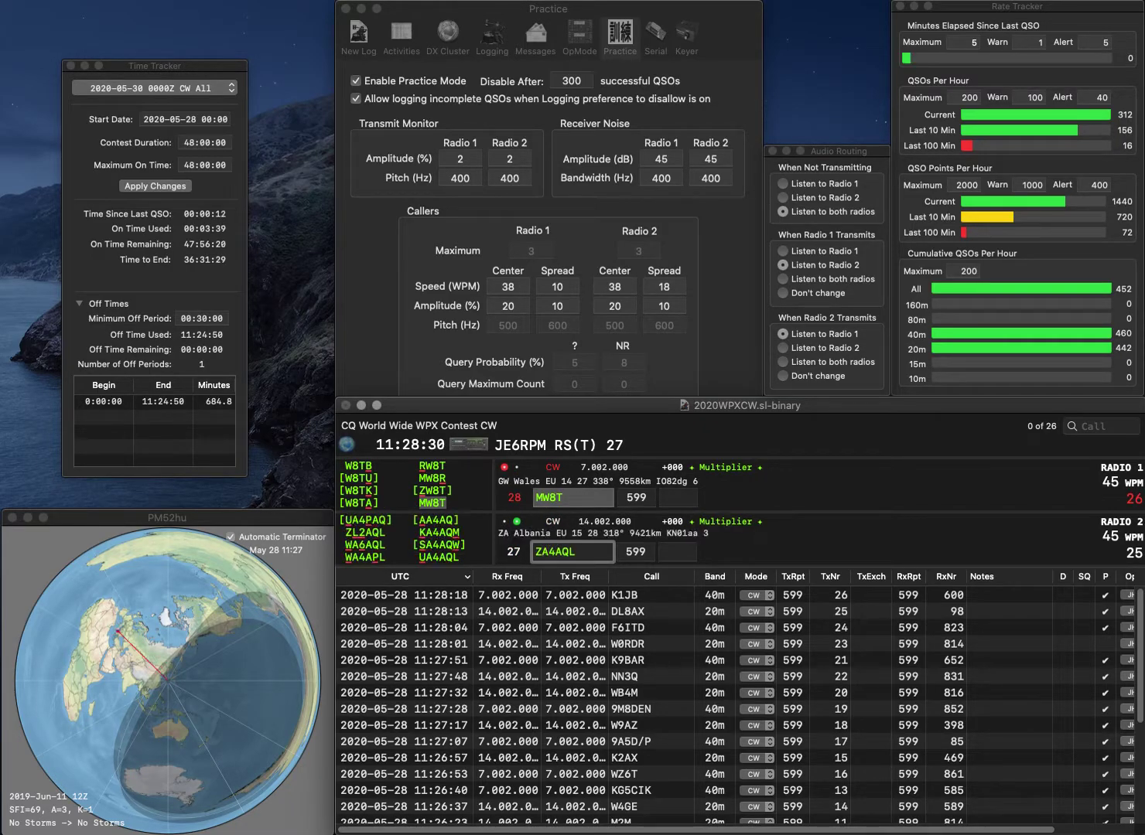
key("Delete")
type("L2")
key("Return")
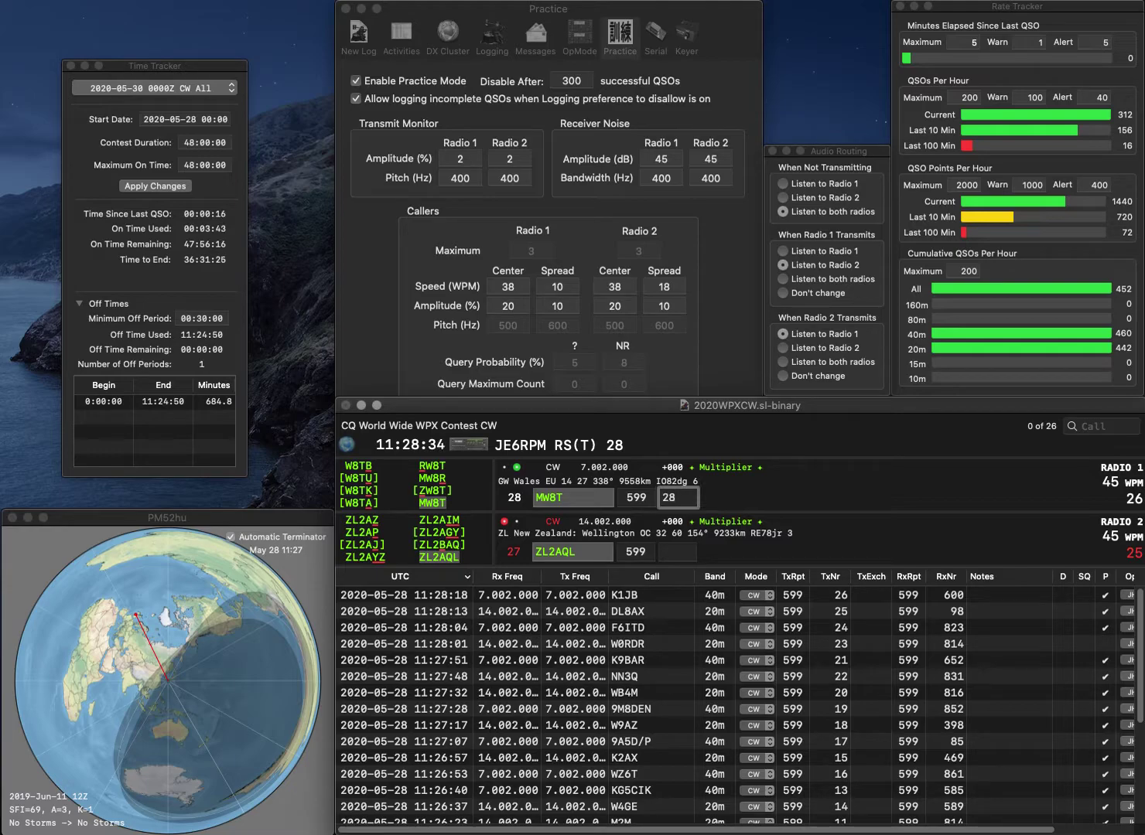
key("Return")
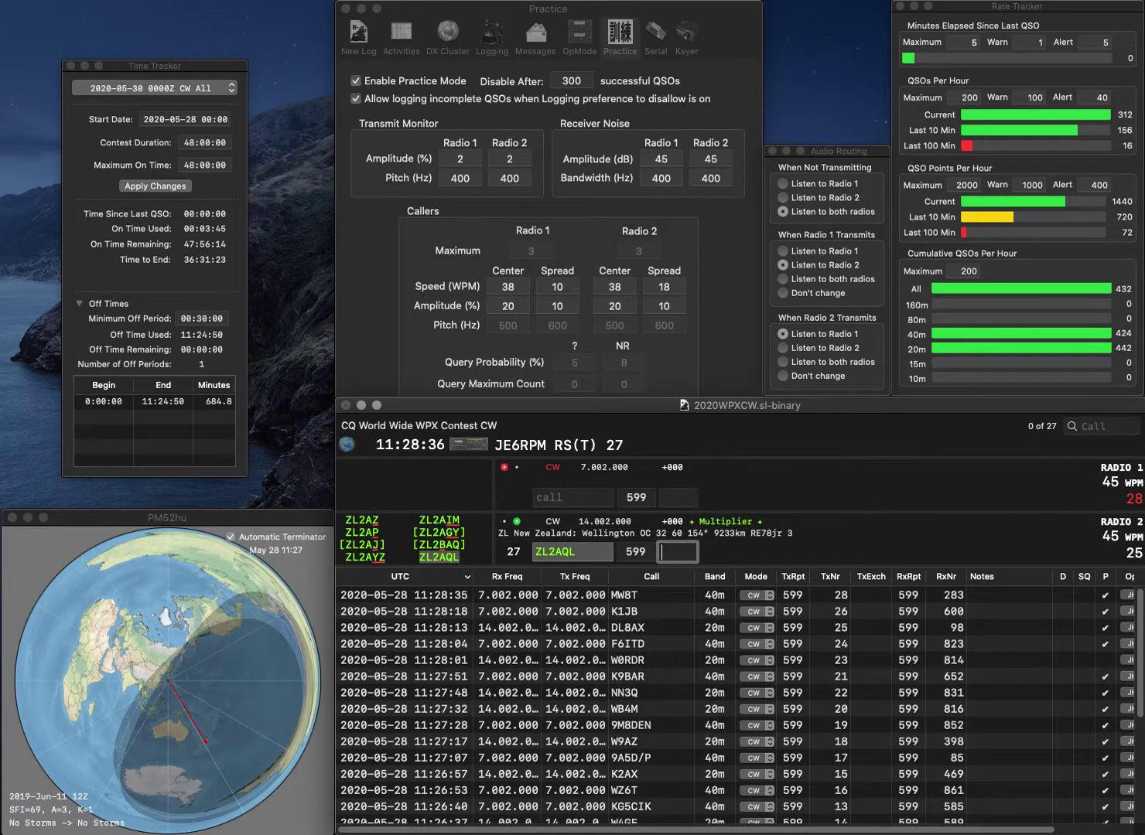
type("629")
key("Return")
type("K5QR")
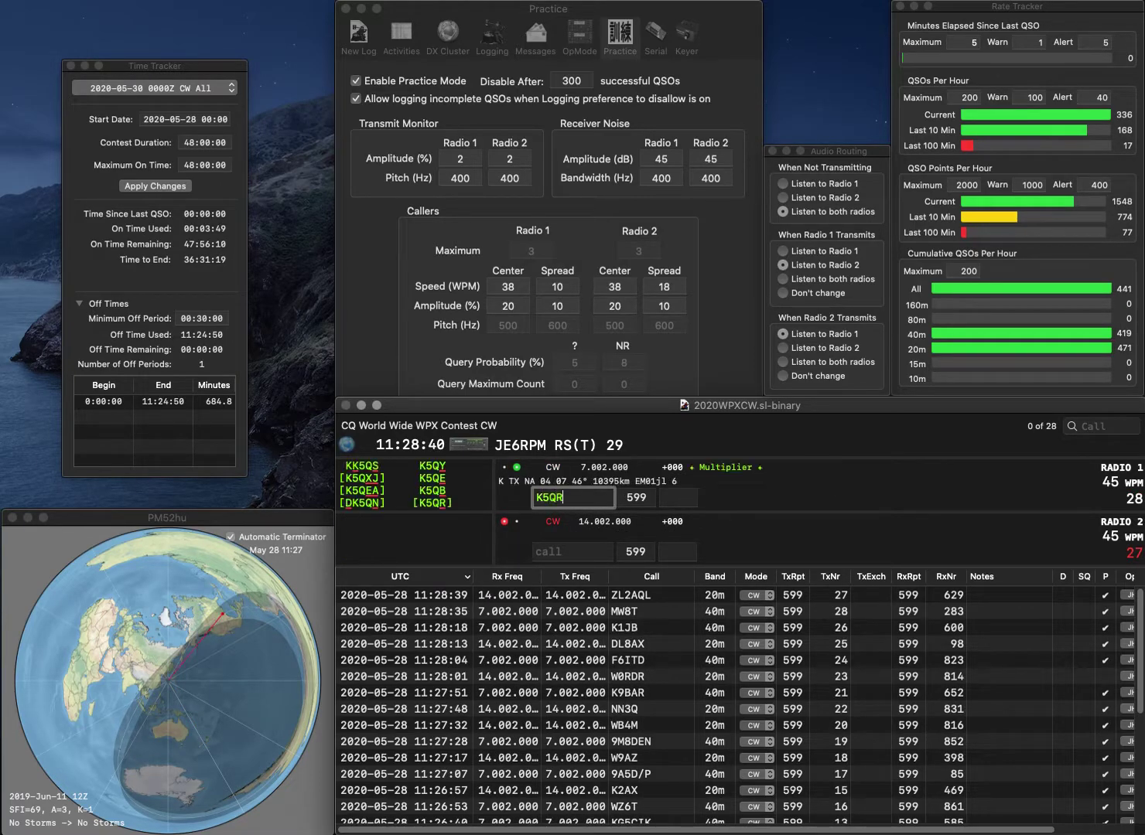
key("Return")
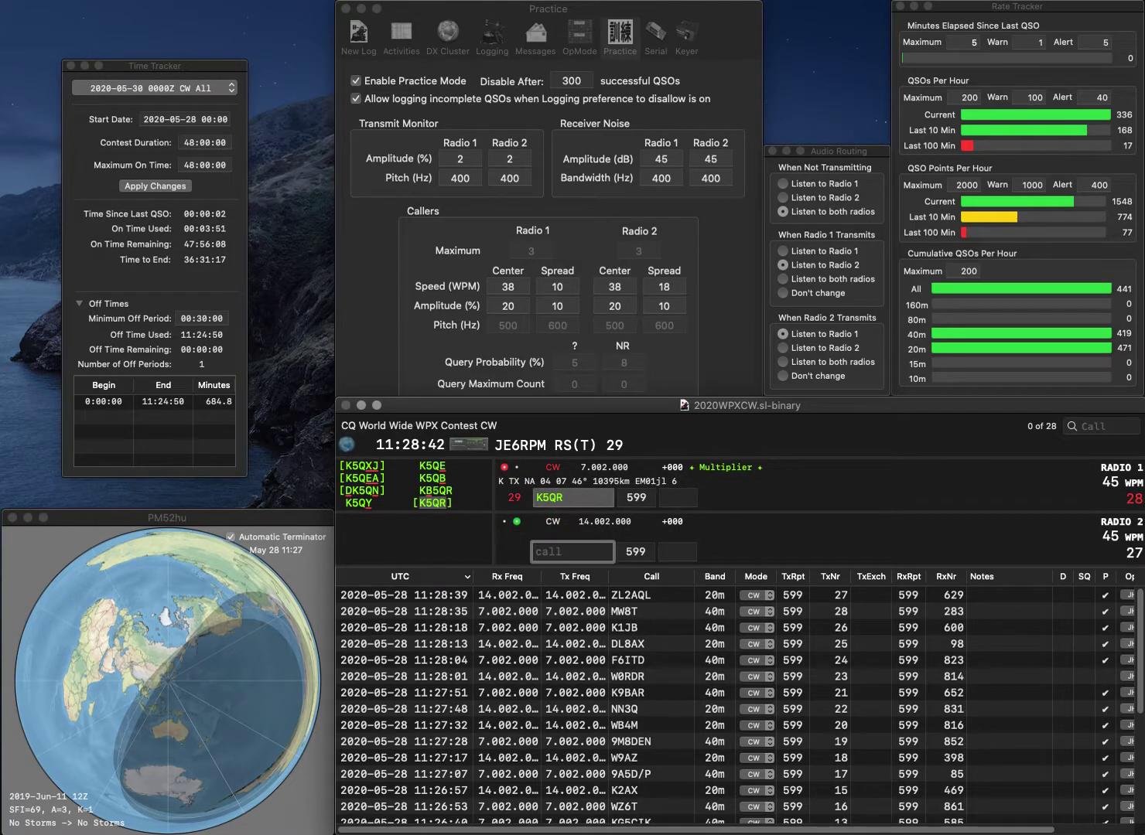
type("BXB")
key("Return")
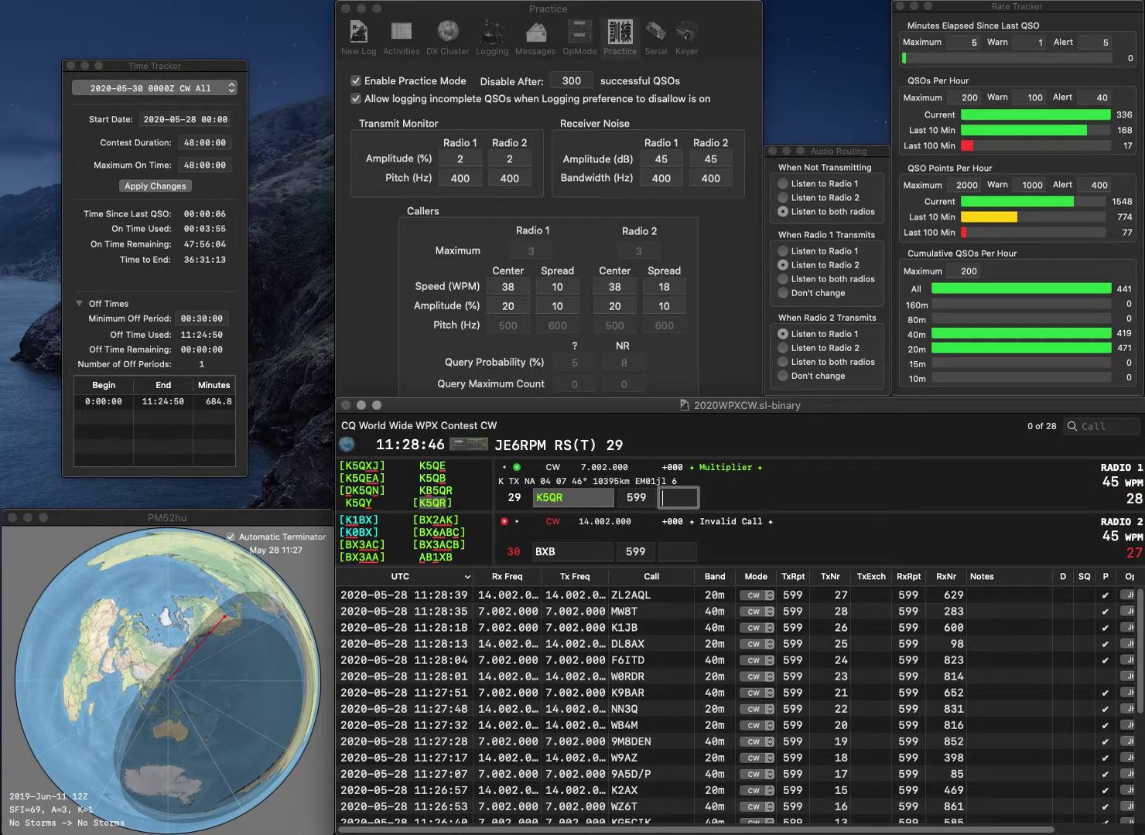
type("921")
key("Return")
Step: Complete the Radio 2 call as DJ9XB and resend its exchange
key("Delete")
type("DJ9")
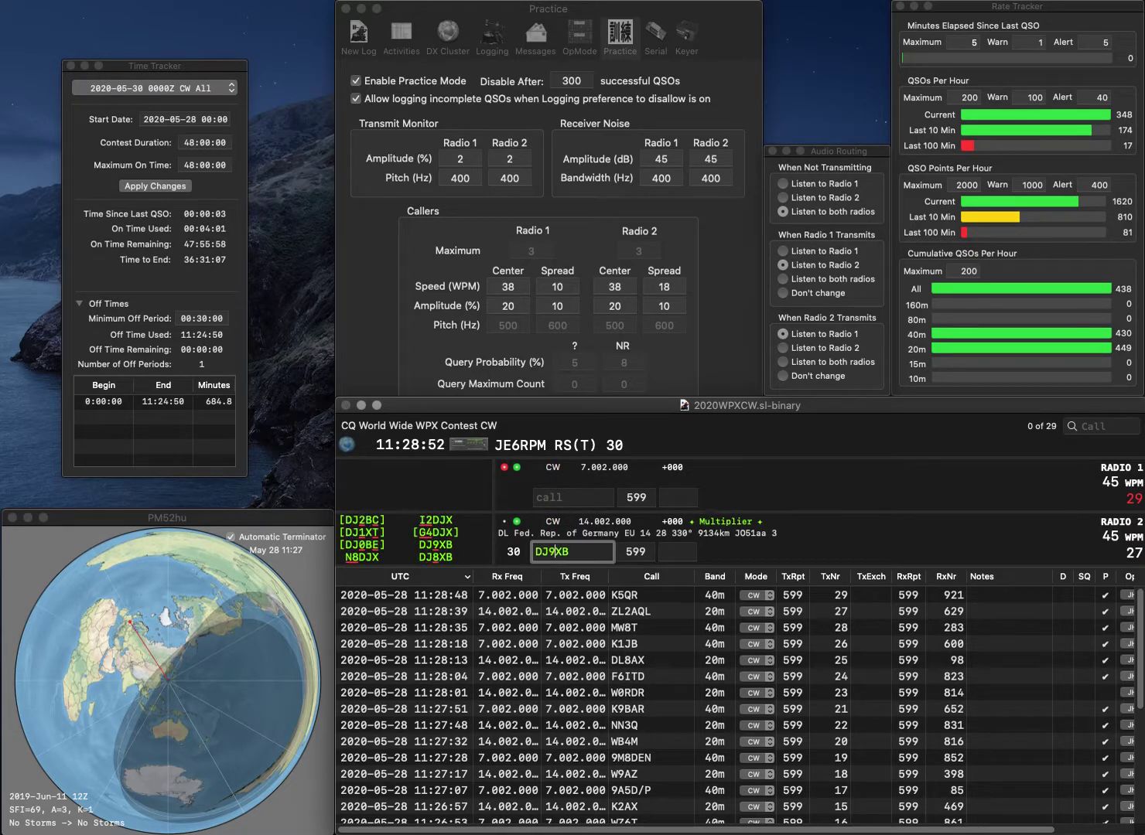
key("Return")
Step: Enter the call WB3HLM on Radio 1 and send its exchange, and log DJ9XB on Radio 2 with received number 647
type("WB3HLM")
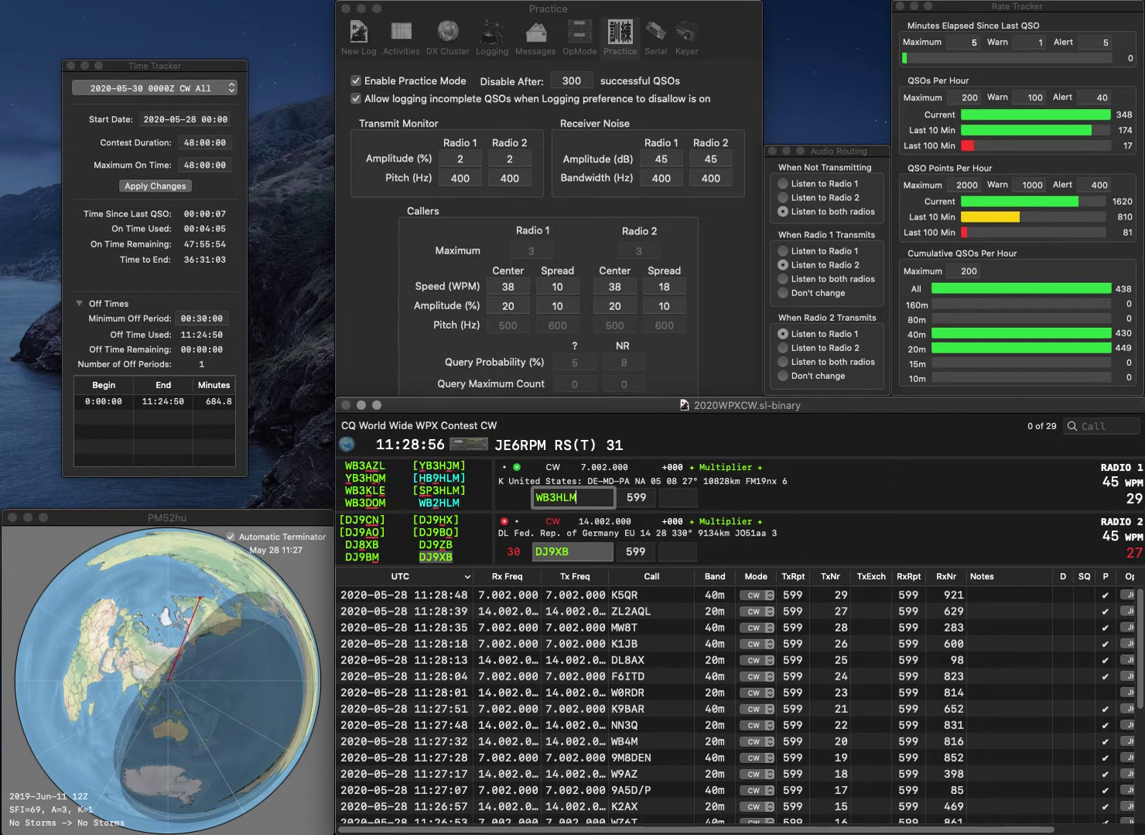
key("Return")
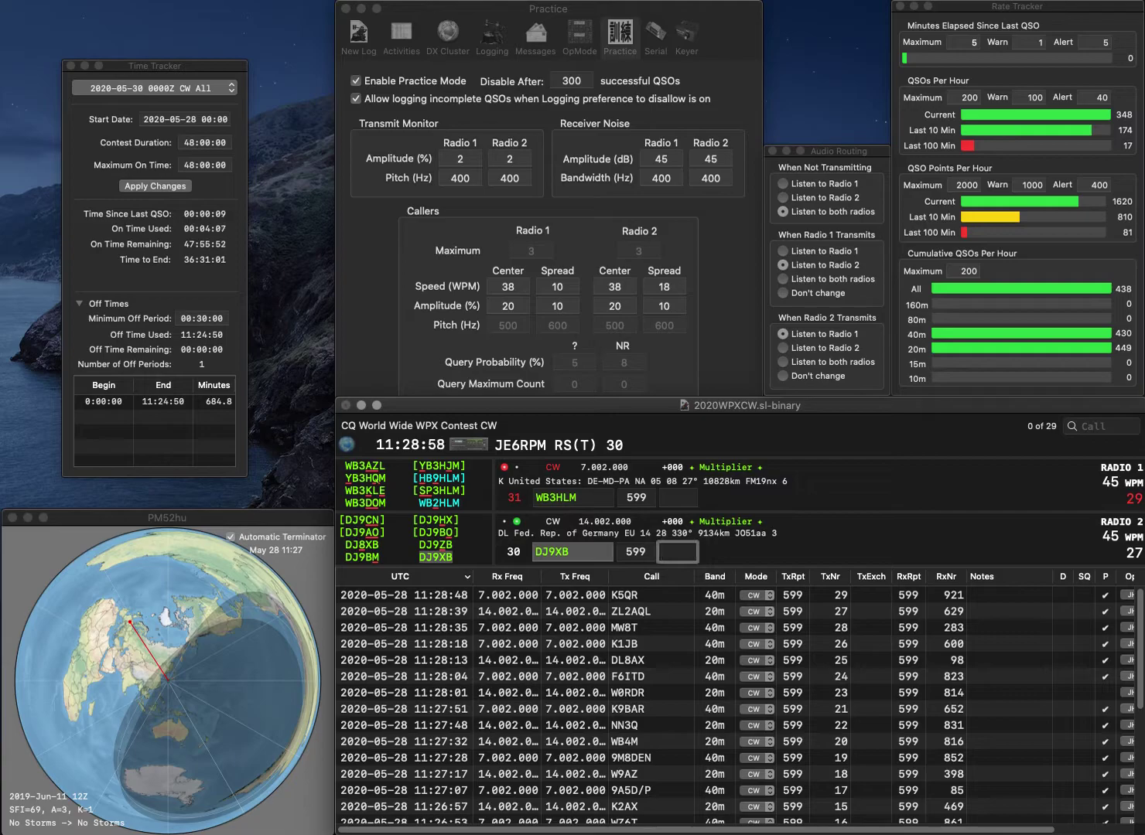
type("647")
key("Return")
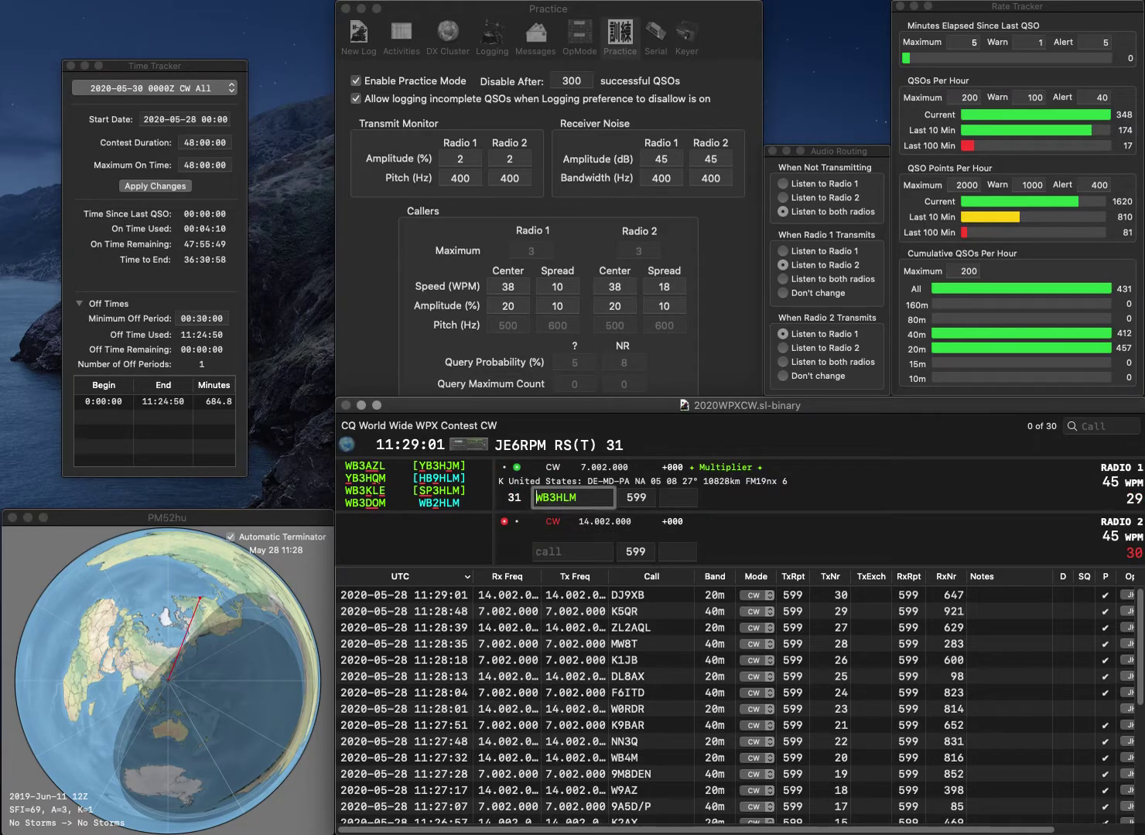
type("2")
key("Return")
type("FM5AN")
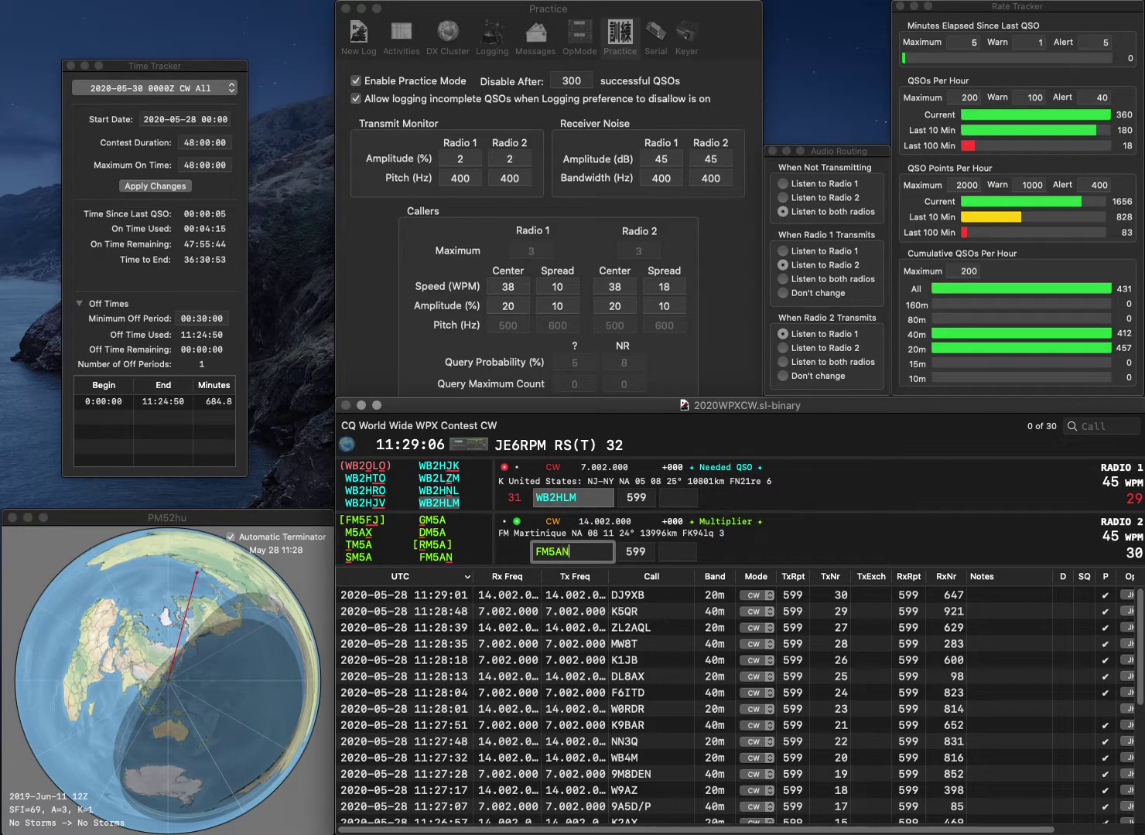
key("Return")
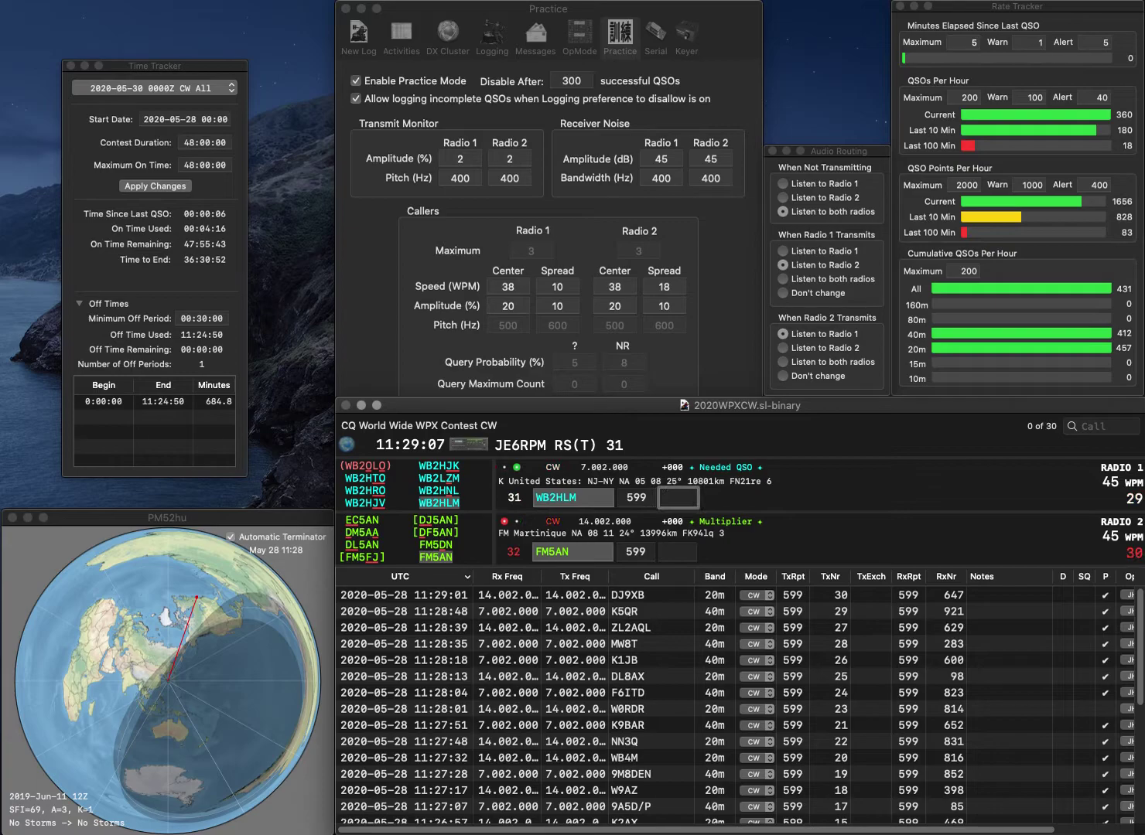
type("261")
key("Return")
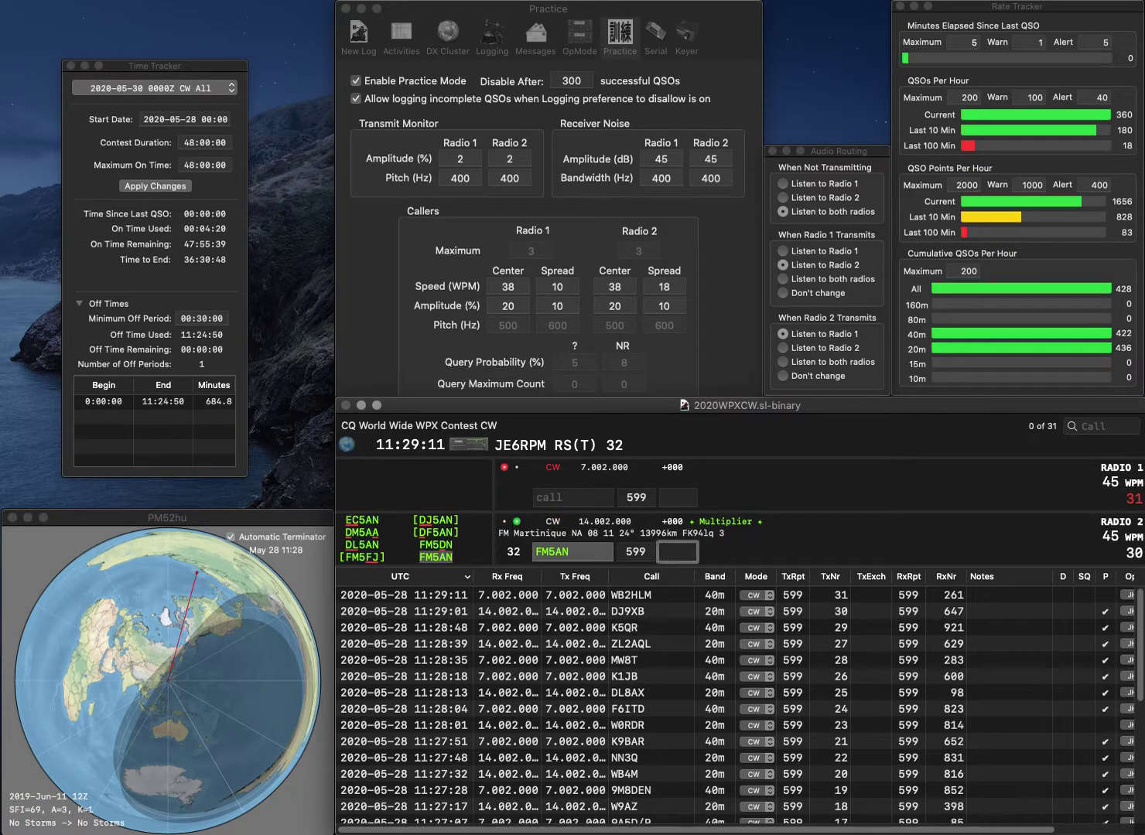
type("261")
key("Return")
Step: Enter the call HG6T on Radio 1 and the call KW7A on Radio 2, sending both exchanges
type("HG6T")
key("Return")
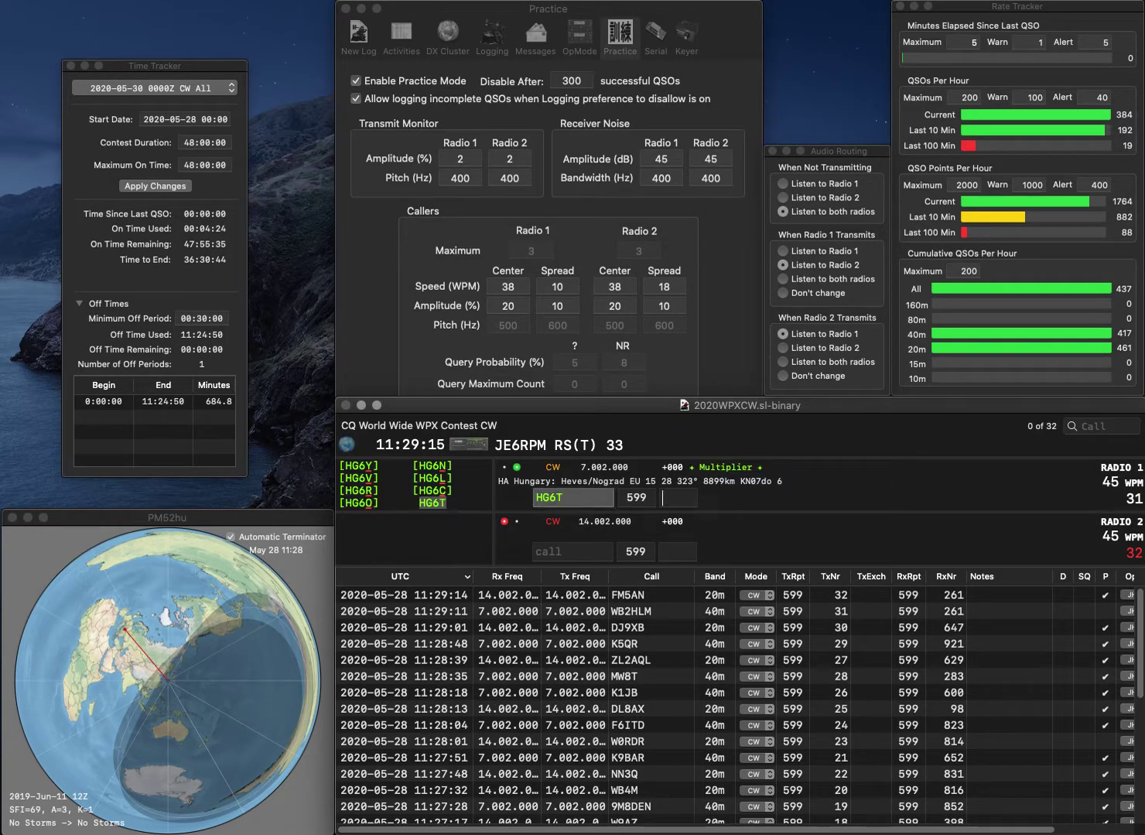
type("KW7A")
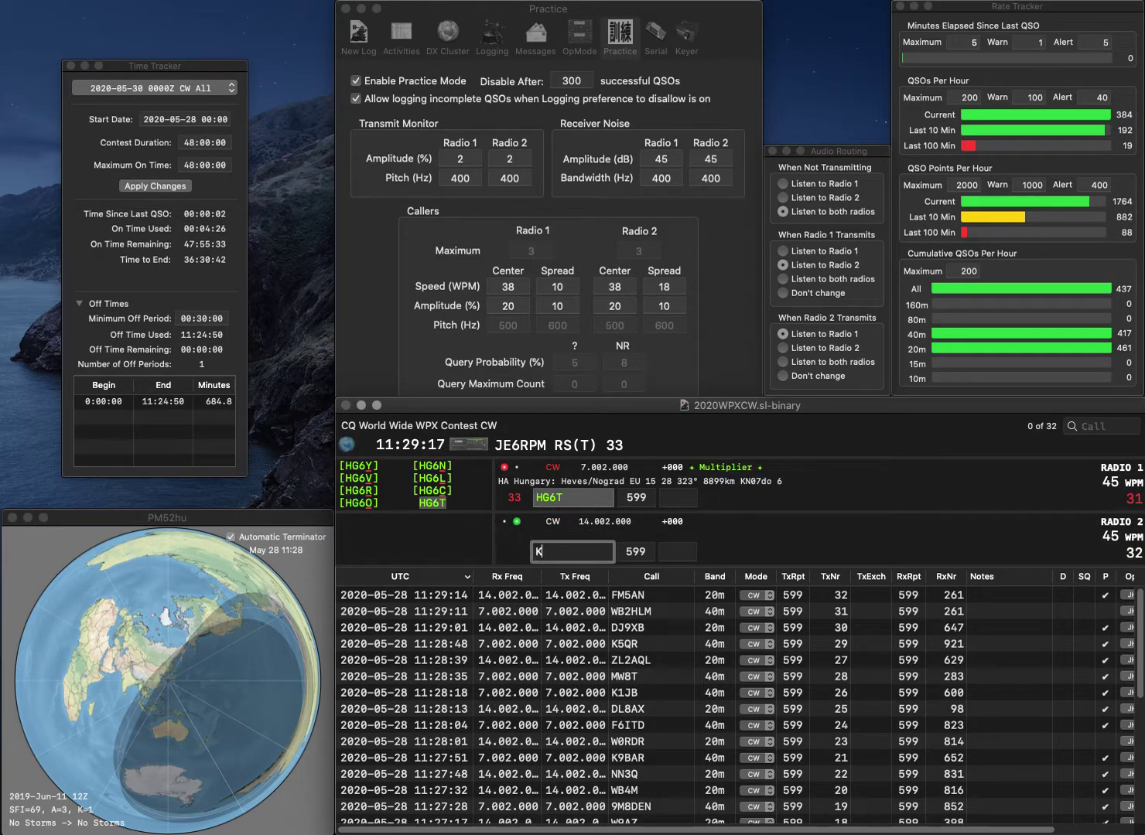
key("Return")
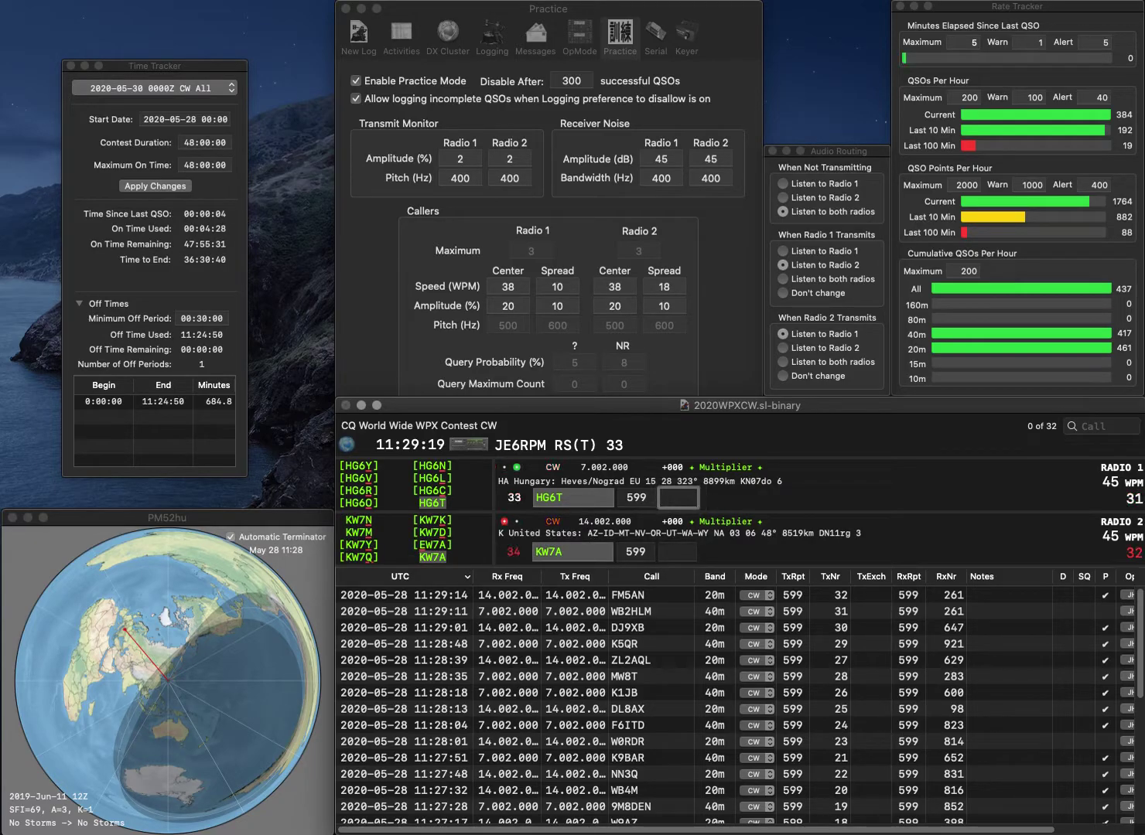
Step: Log HG6T on Radio 1 with received number 255 and KW7A on Radio 2 with 529
type("255")
key("Return")
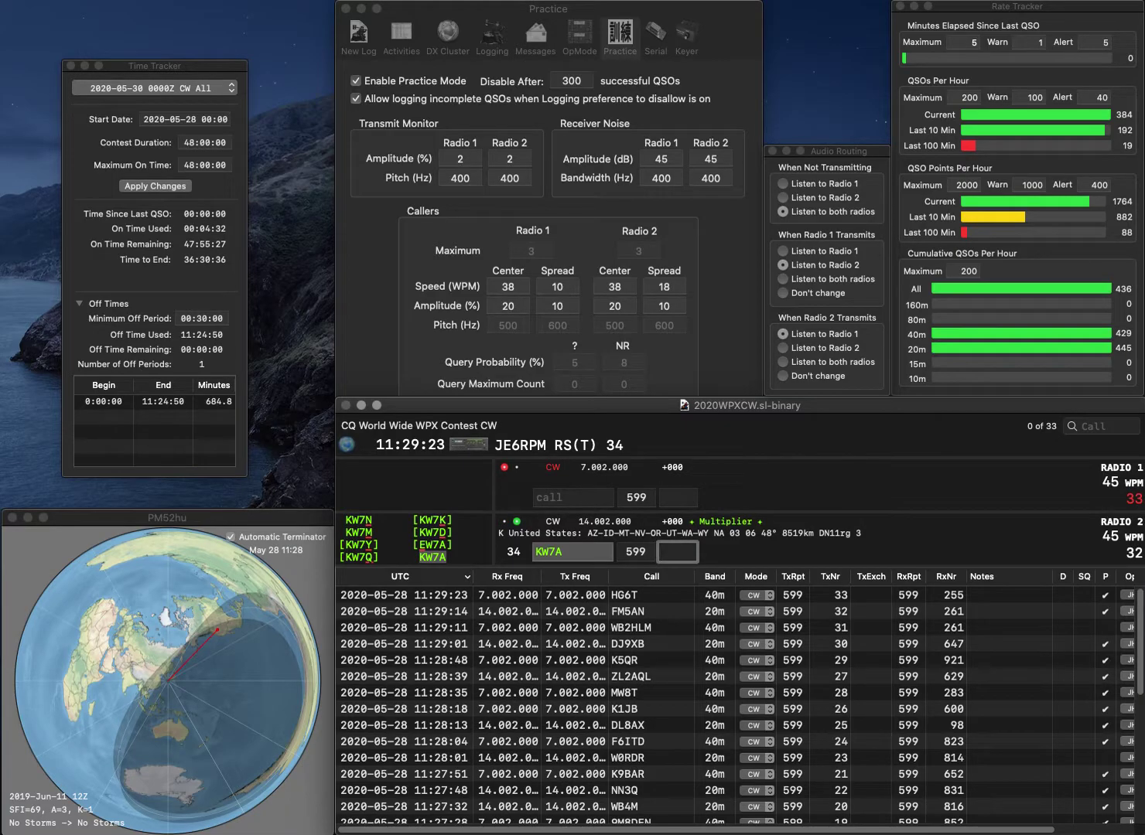
type("529")
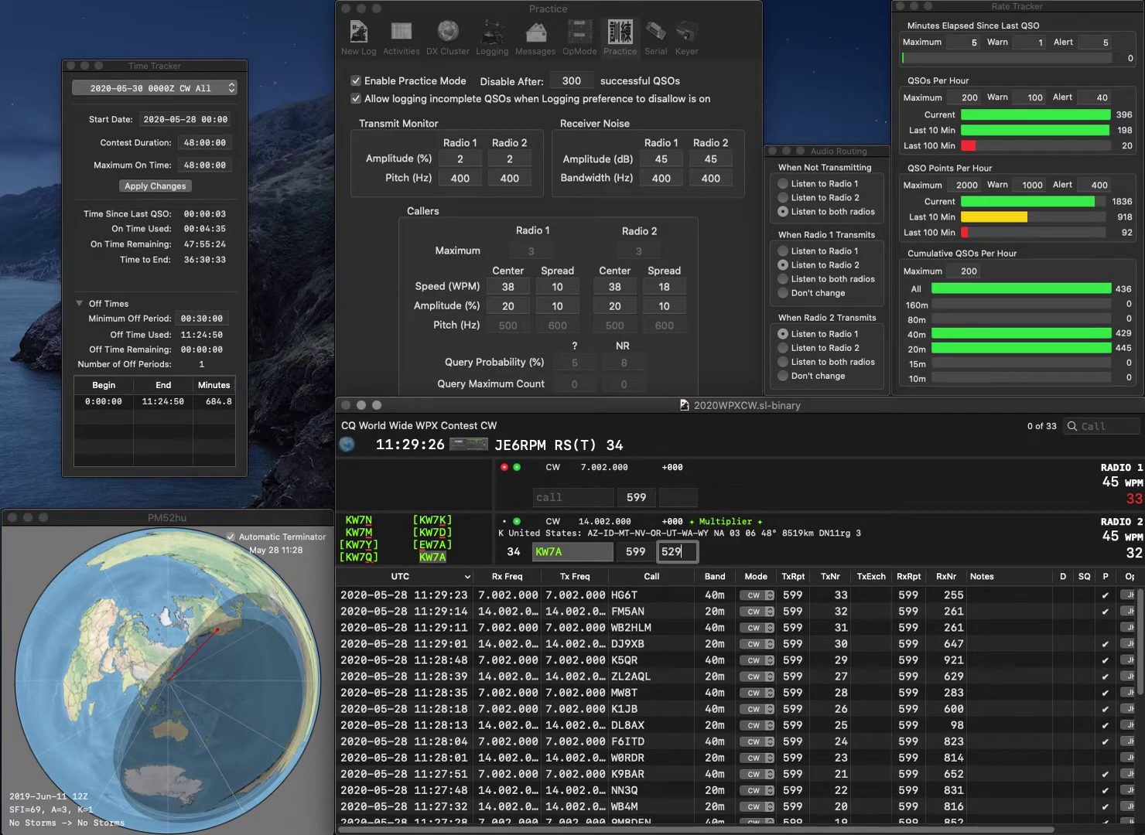
key("Return")
Step: Enter the call K4RES on Radio 1 and the call 9A1SZ on Radio 2, sending both exchanges
type("RES")
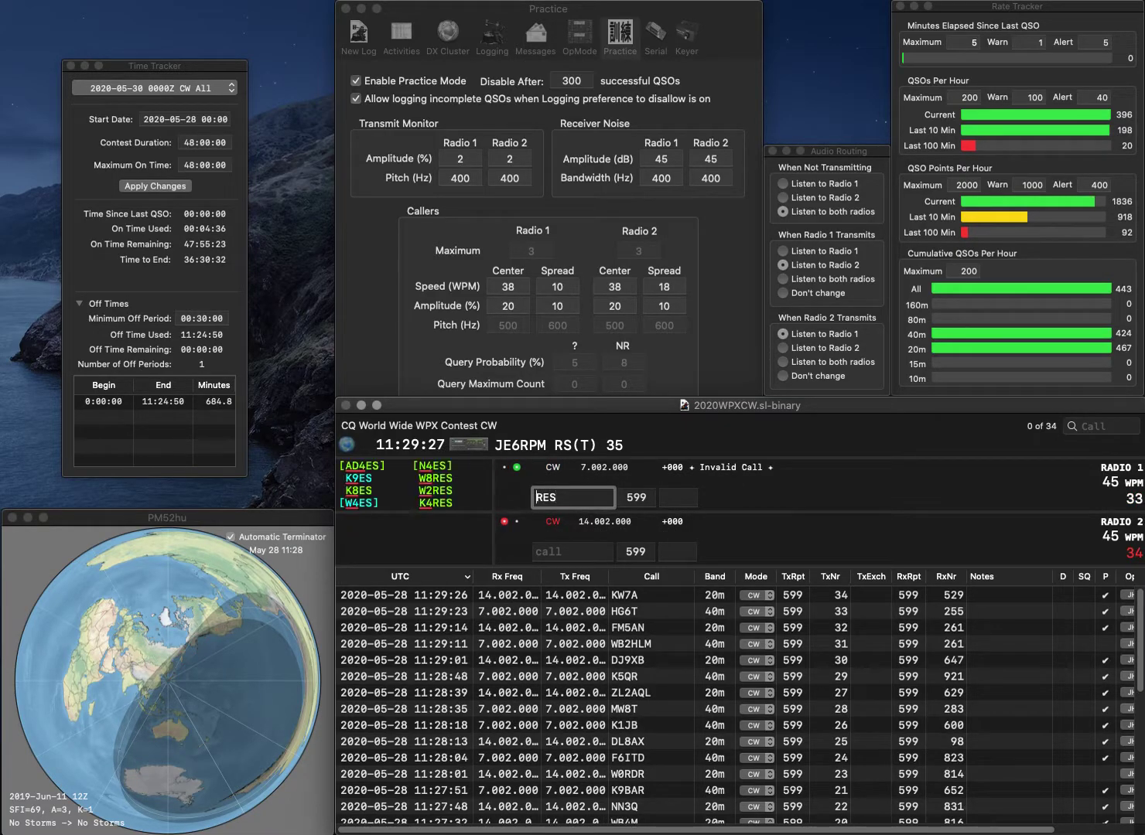
type("K4")
key("Return")
type("9A1S")
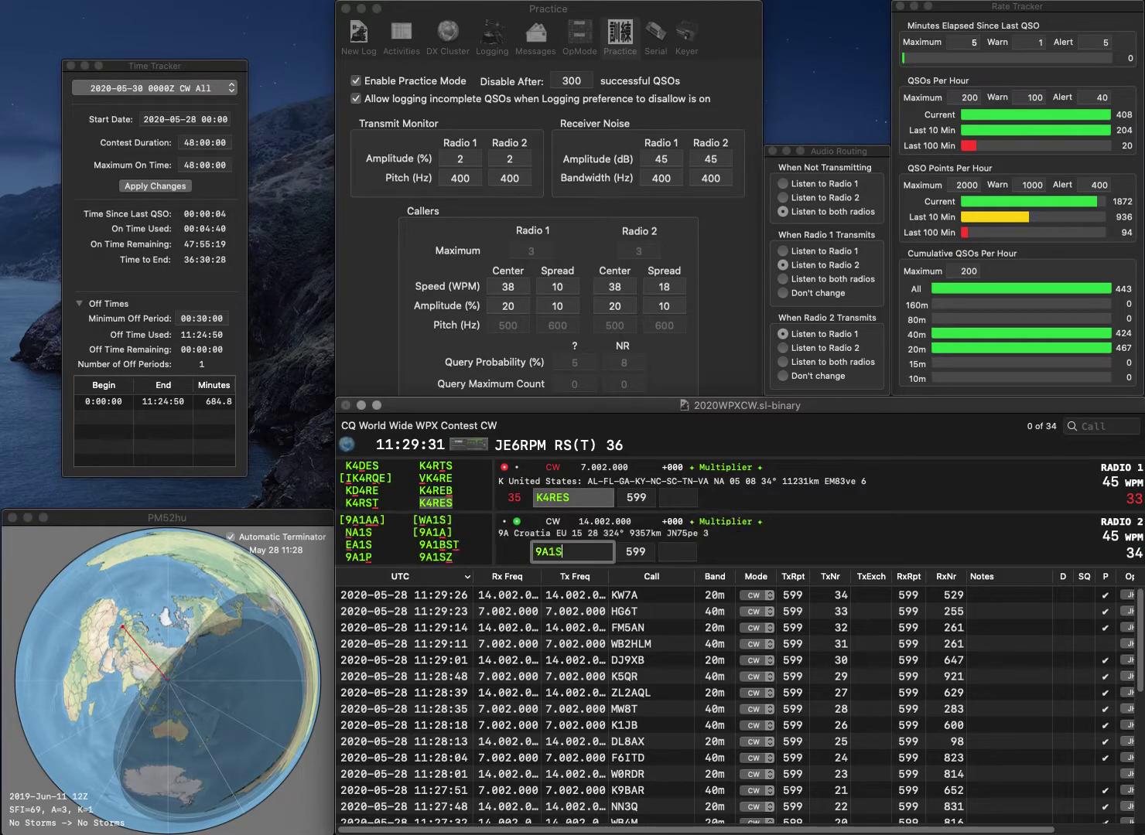
type("Z")
key("Return")
type("634")
key("Return")
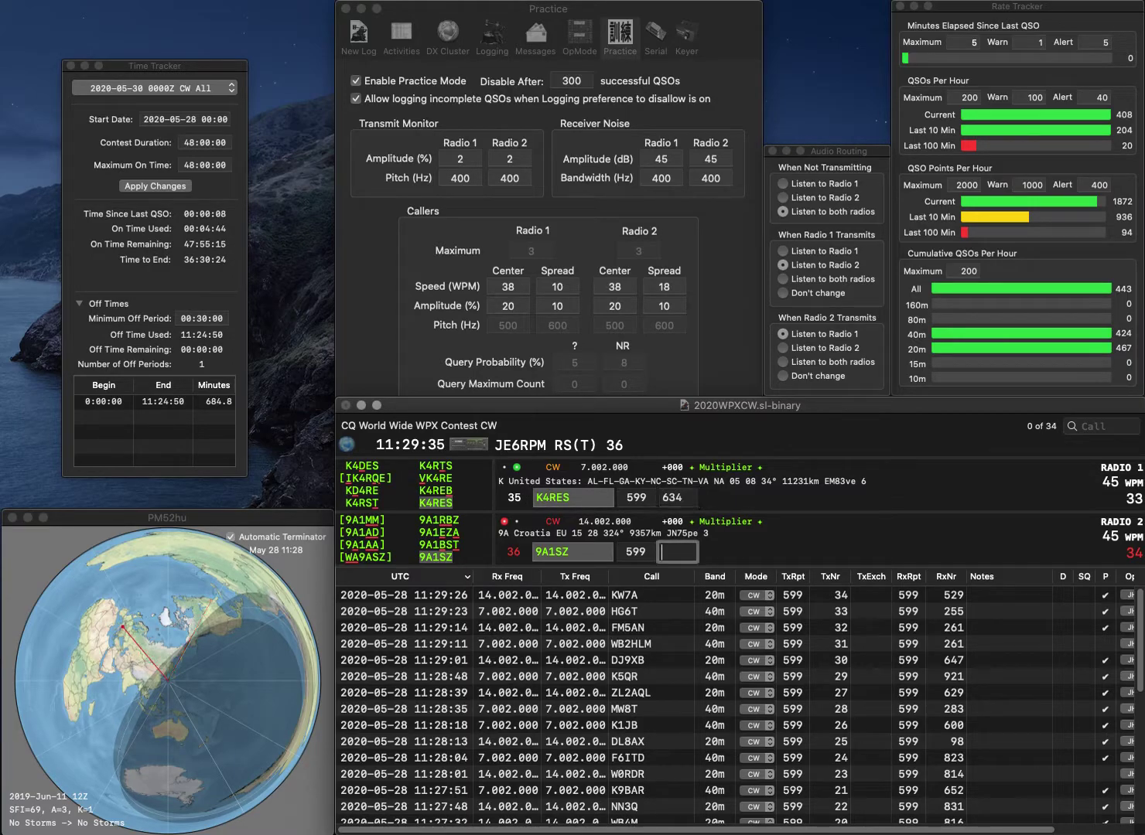
type("974")
key("Return")
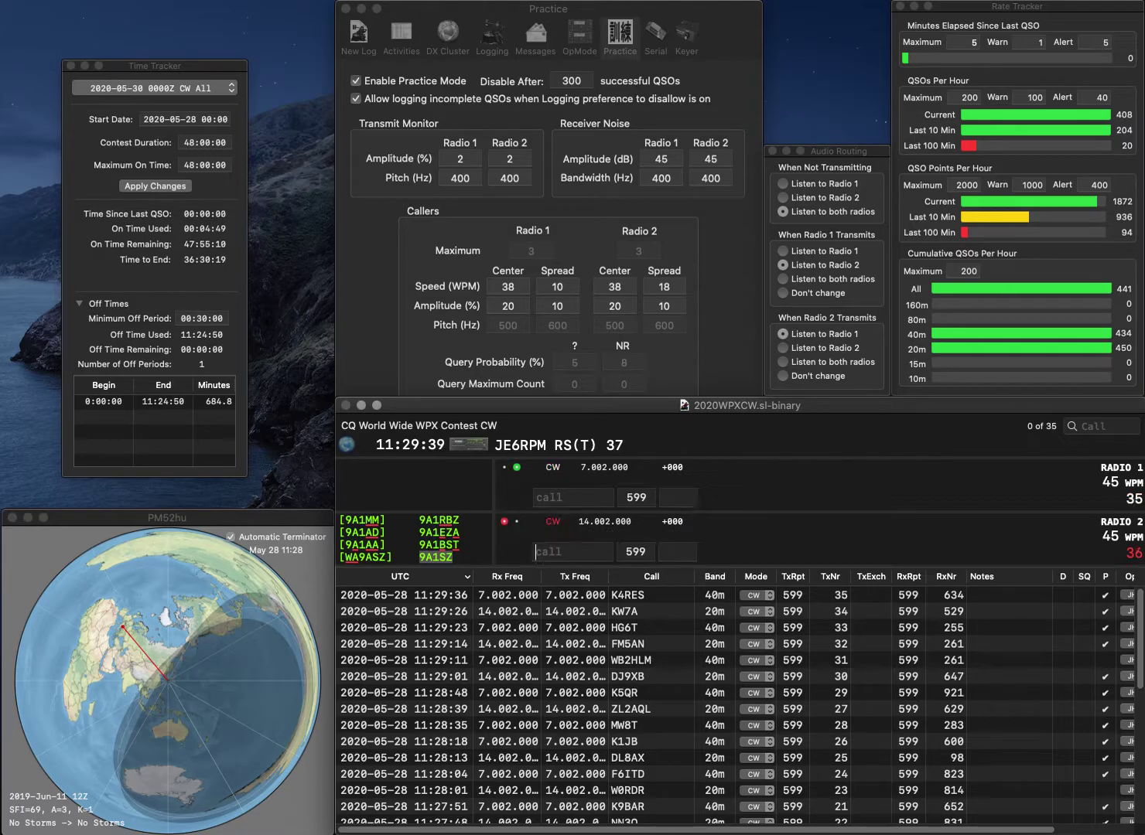
Step: Enter the partial call NBC on Radio 1 and the call SP3YM on Radio 2, sending both exchanges
type("NBC")
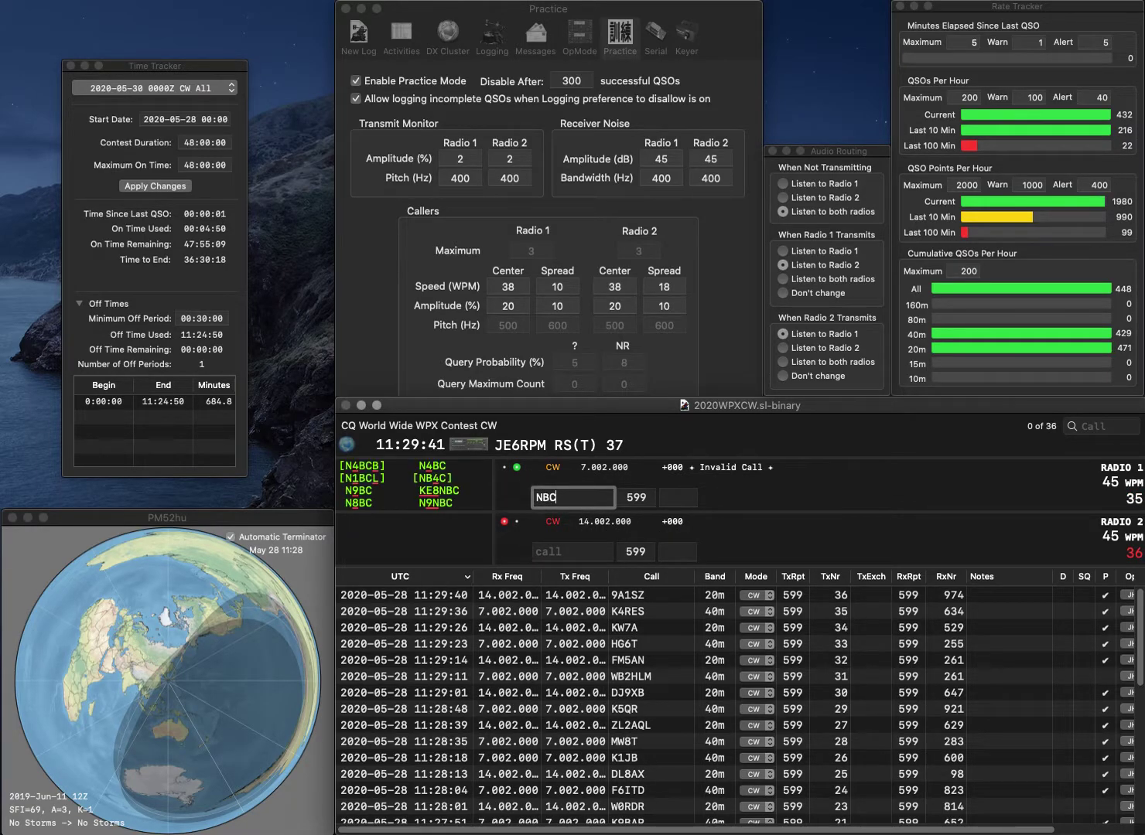
key("Return")
type("SP3YM")
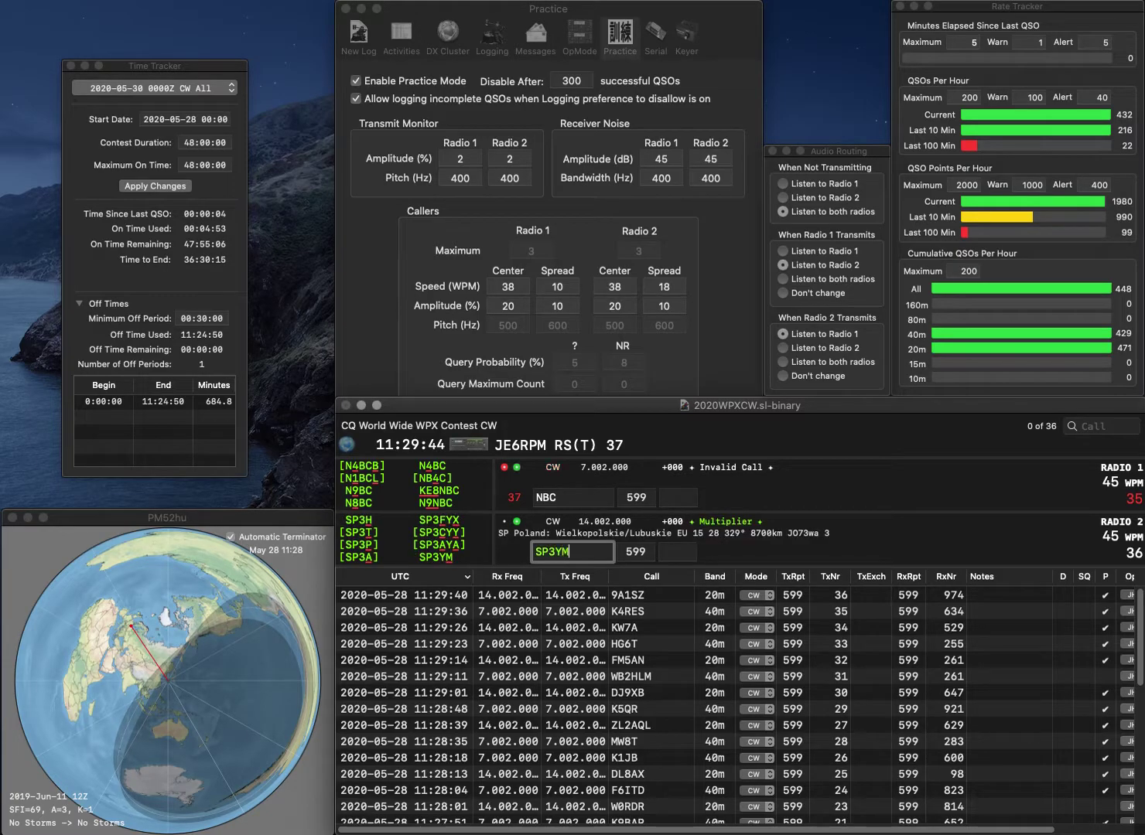
key("Return")
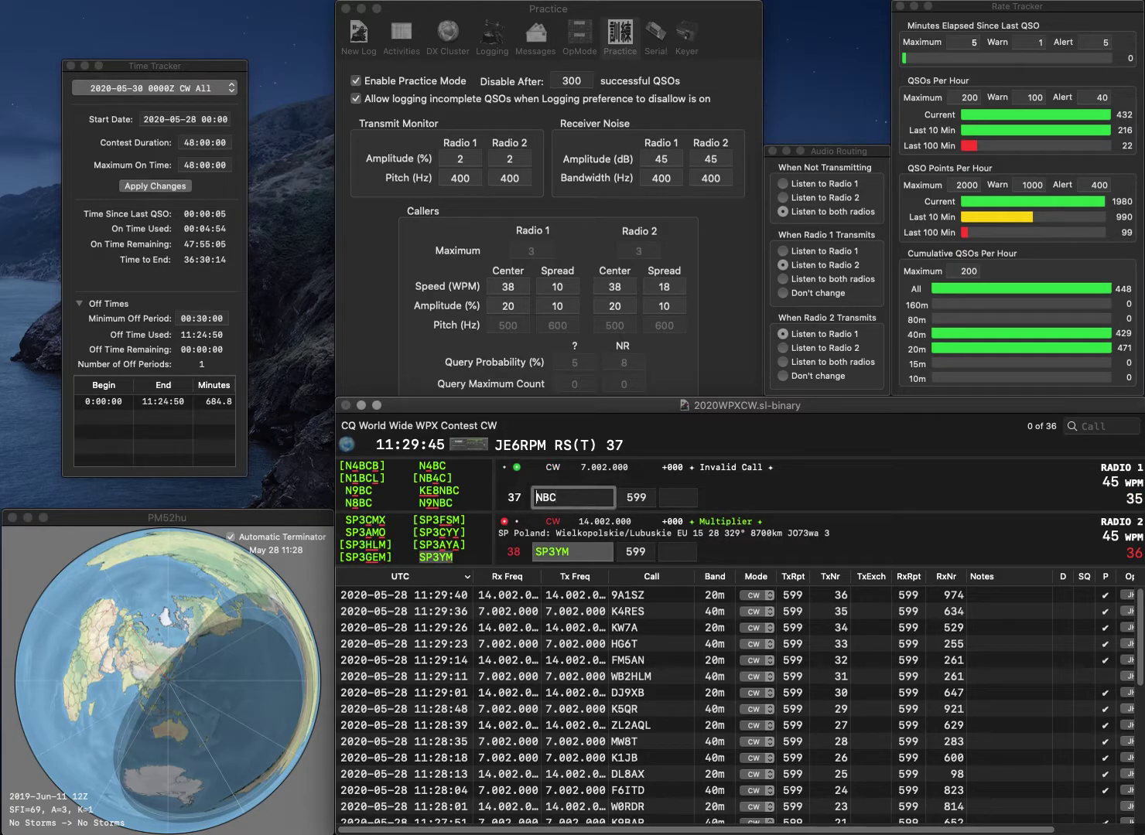
Step: Change the partial Radio 1 call to ON4BCC and resend its exchange
type("C")
left_click(535, 497)
type("ON")
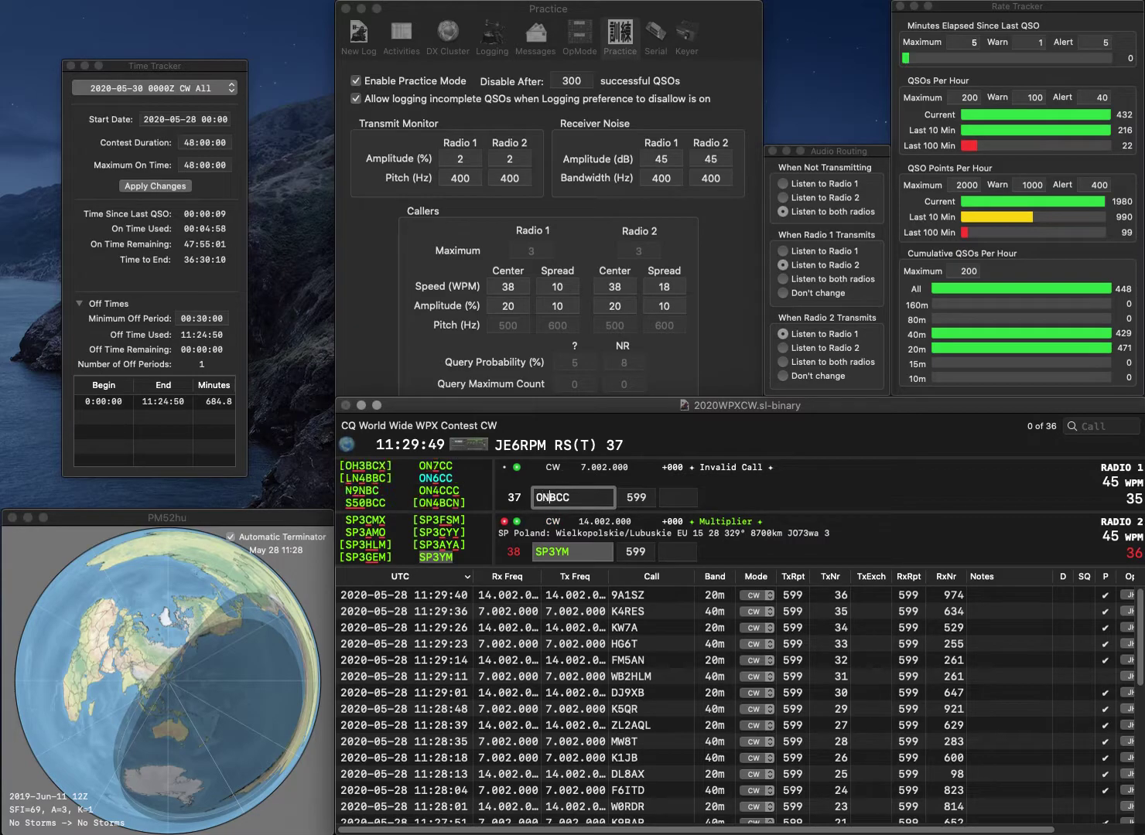
type("4")
key("Return")
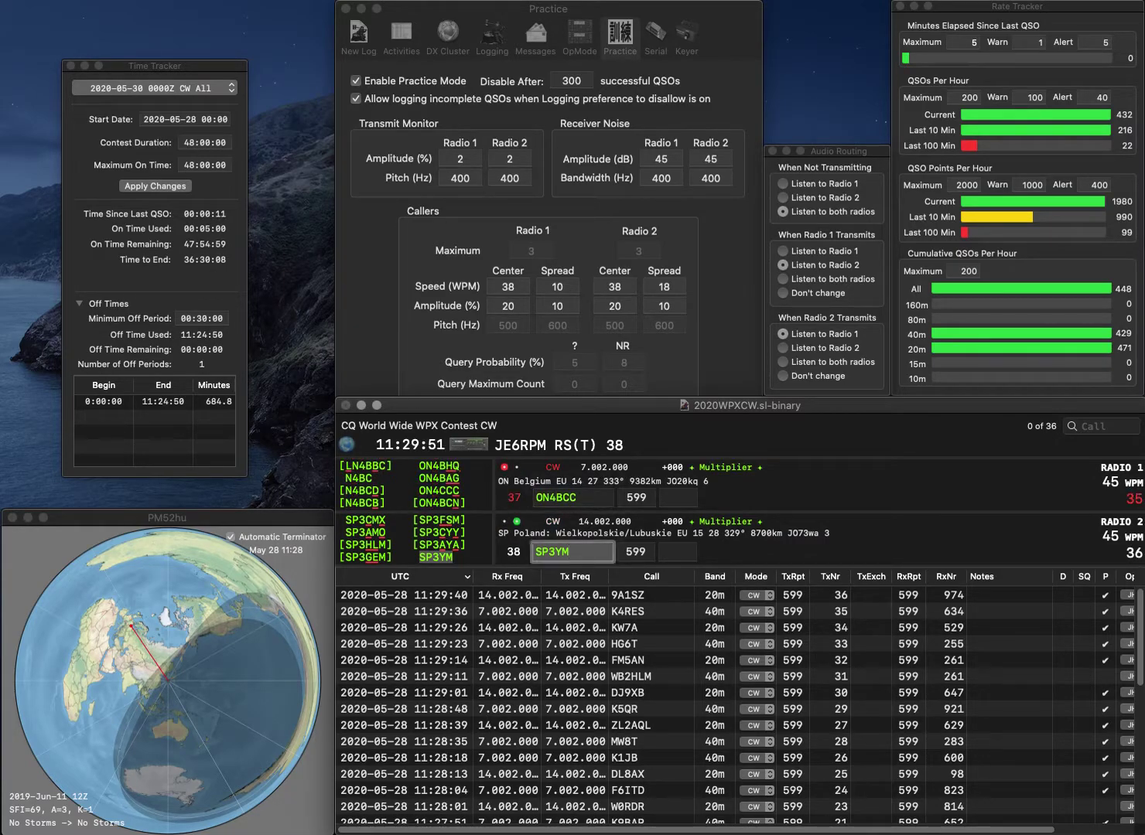
Step: Log SP3YM on Radio 2 with received number 255
key("Tab")
type("255")
key("Return")
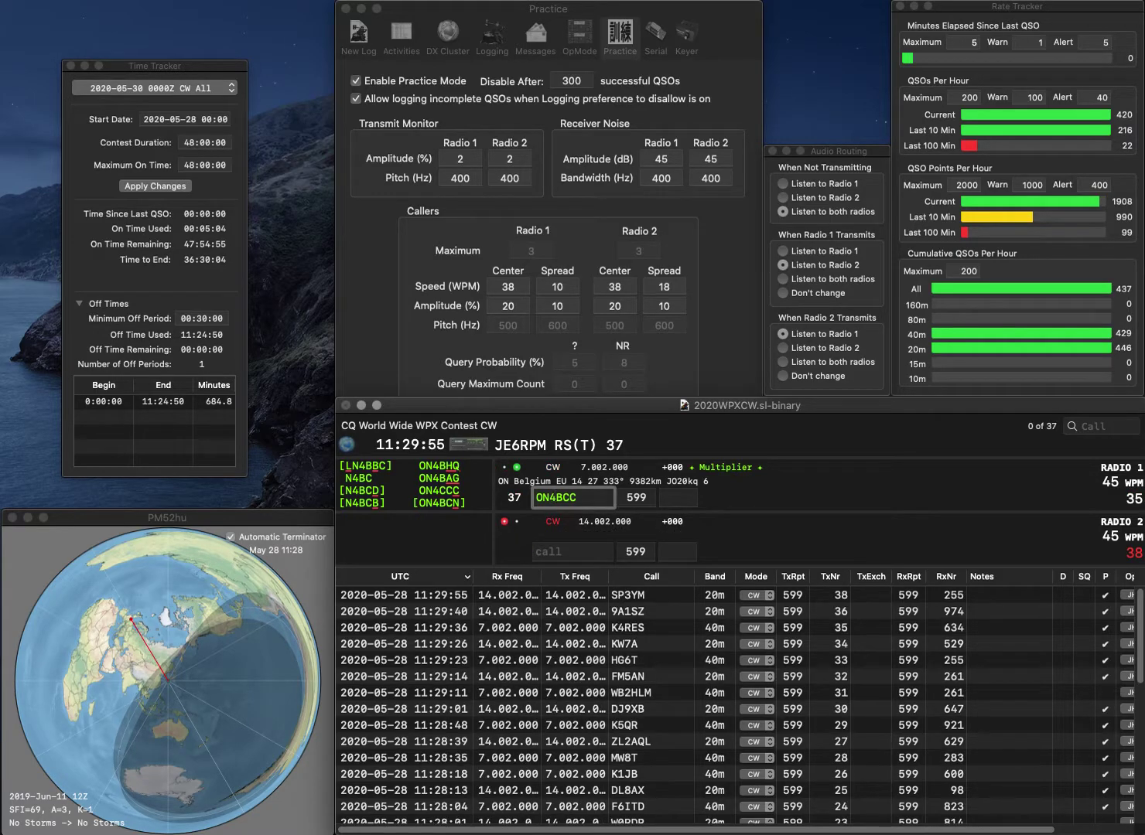
Step: Correct the Radio 1 call to ON6CC and resend its exchange
key("BackSpace")
type("6")
key("Delete")
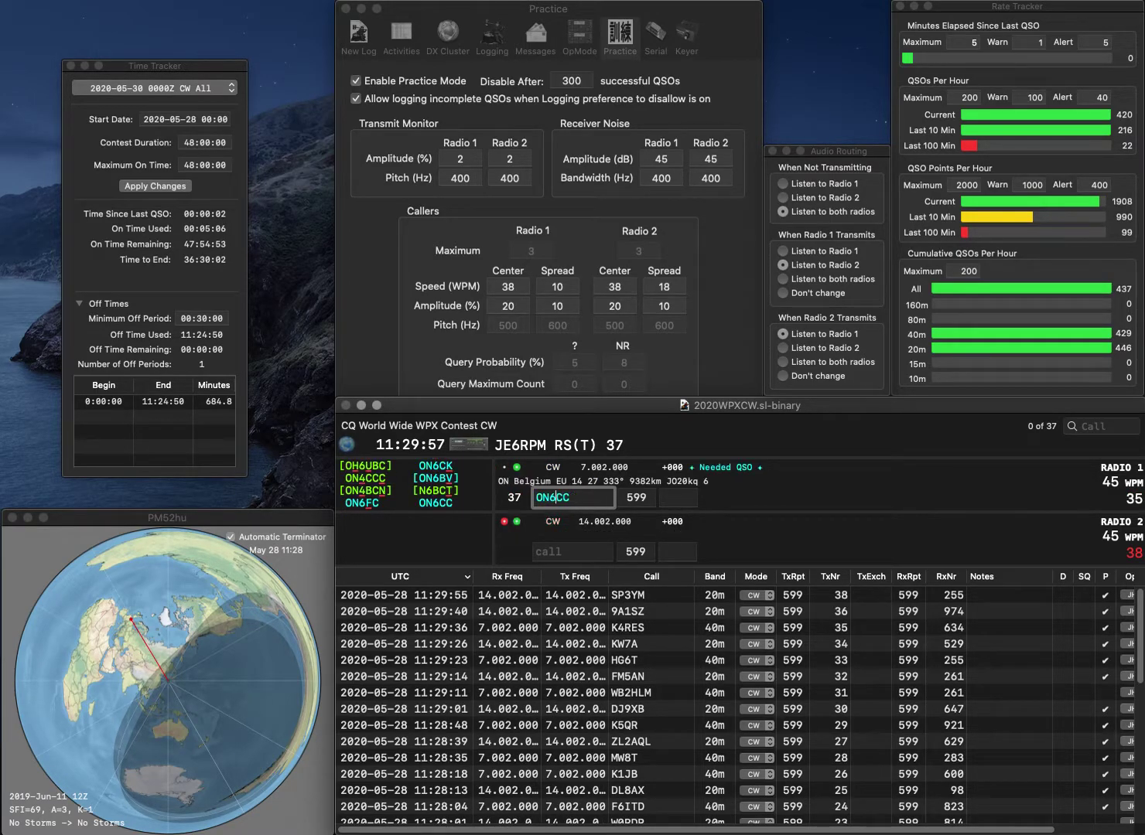
key("Return")
Step: Enter the partial call K6 on Radio 2 and send its exchange, and log ON6CC on Radio 1 with received number 326
type("KB")
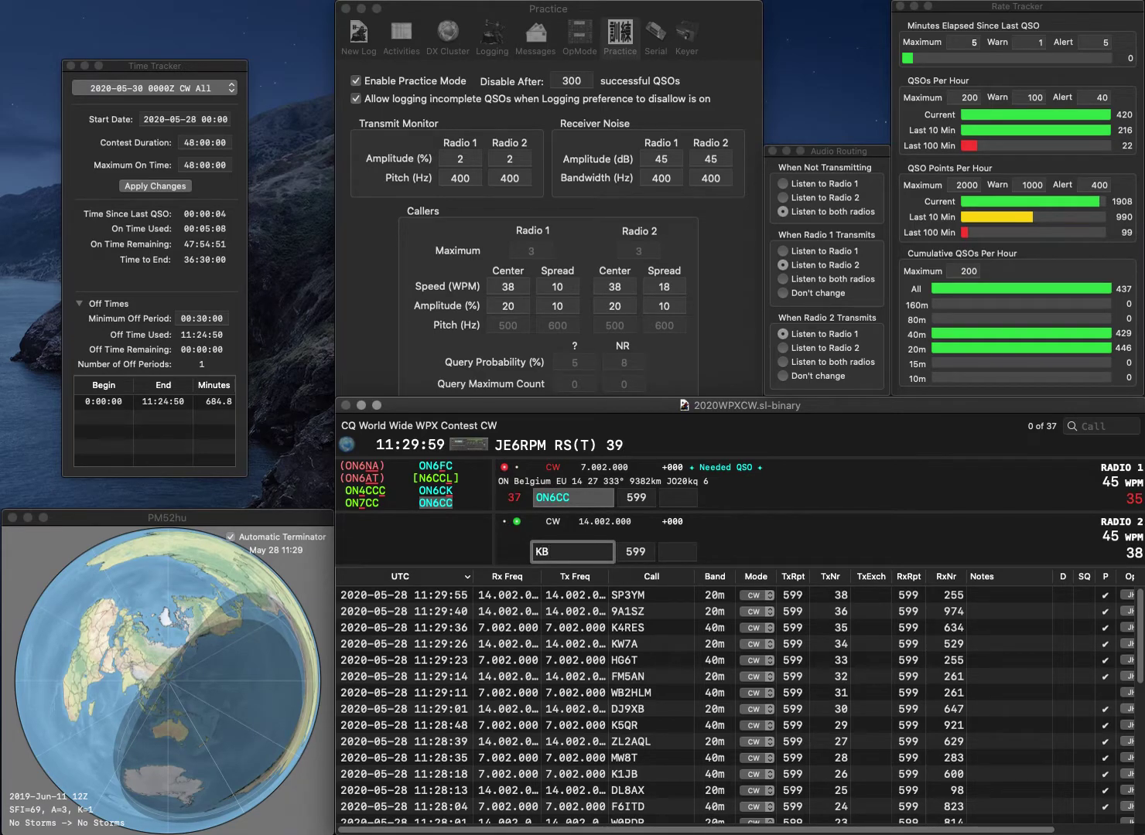
key("Return")
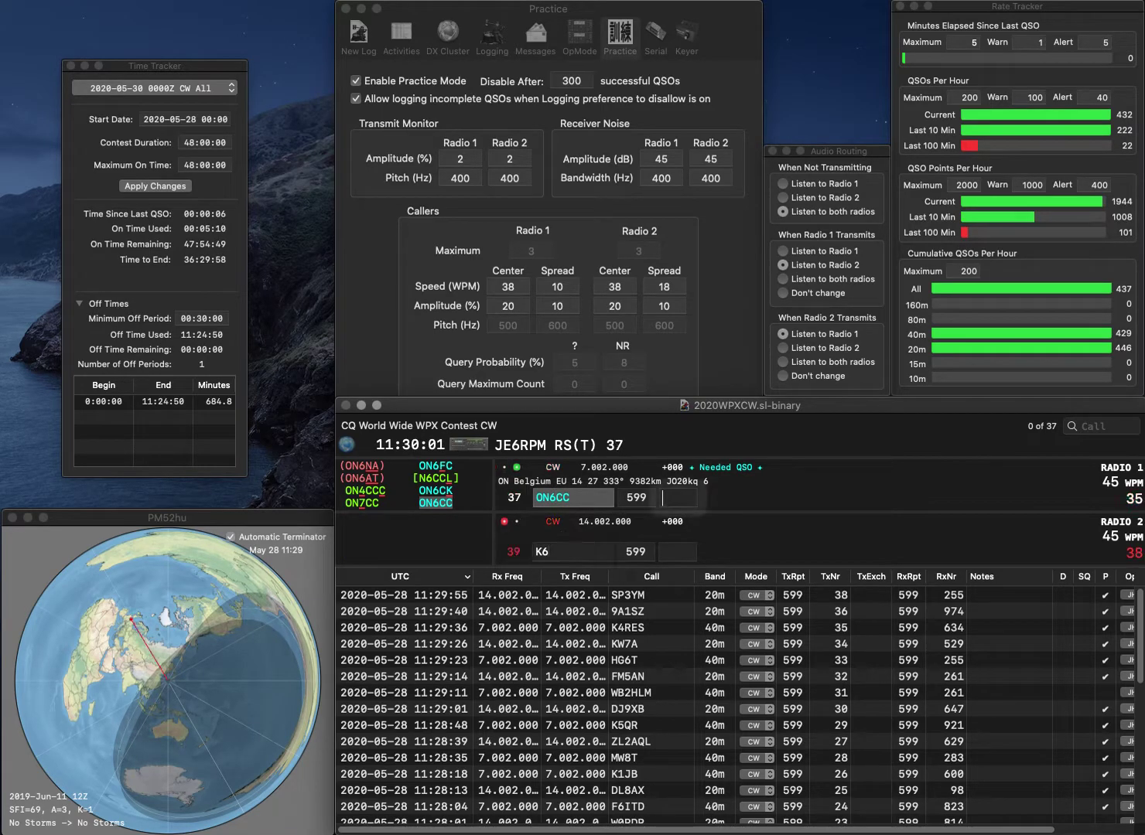
type("326")
key("Return")
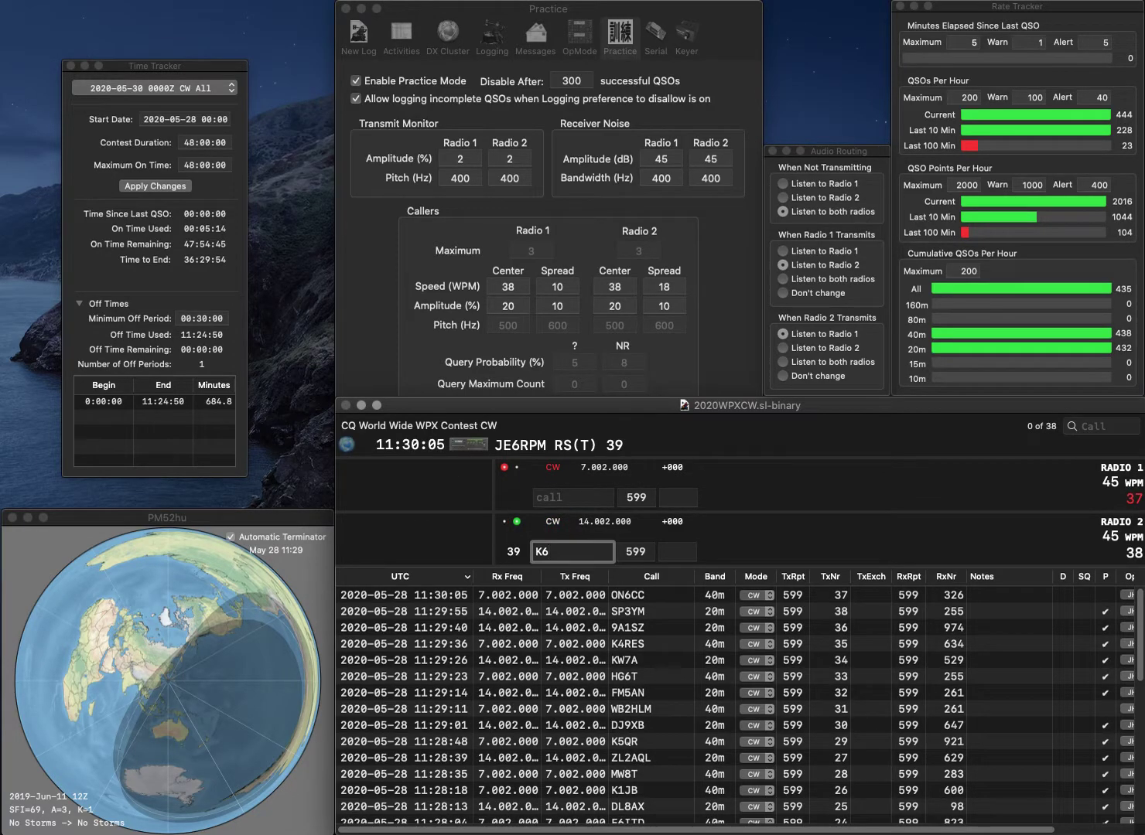
type("DLB")
key("Return")
type("ON6MX")
key("Return")
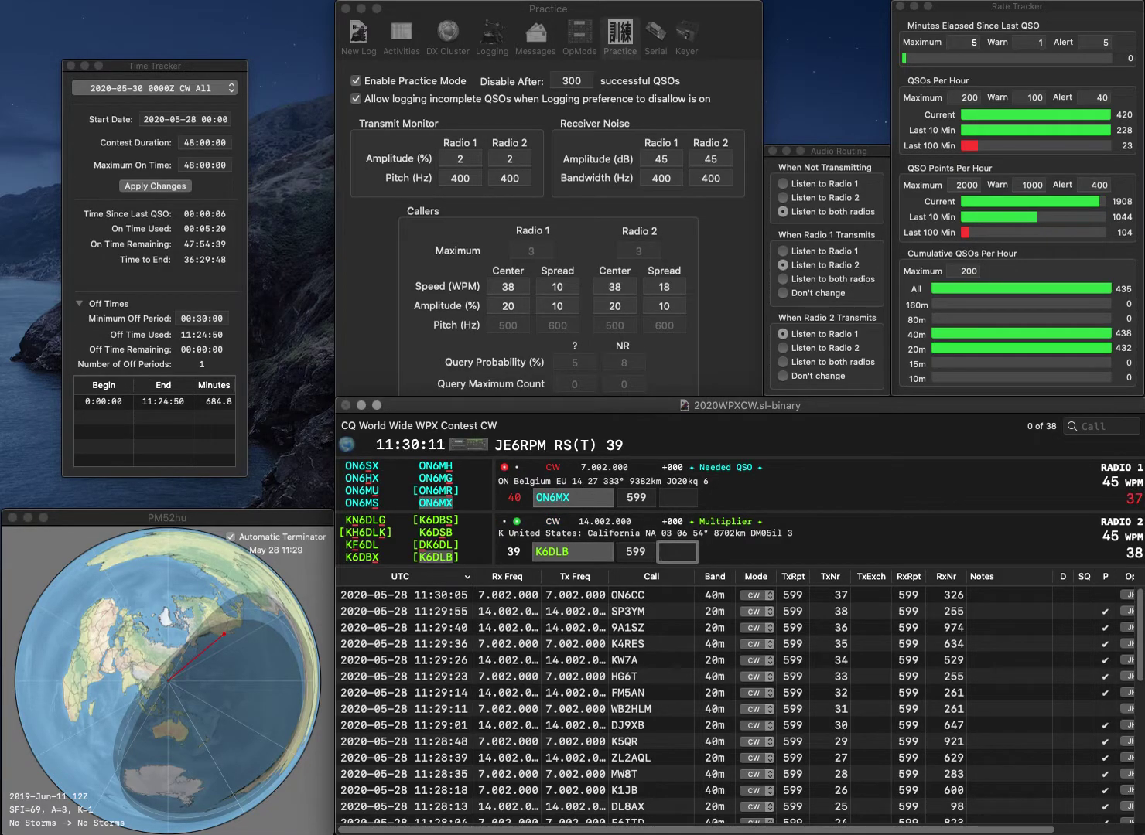
type("92")
key("Return")
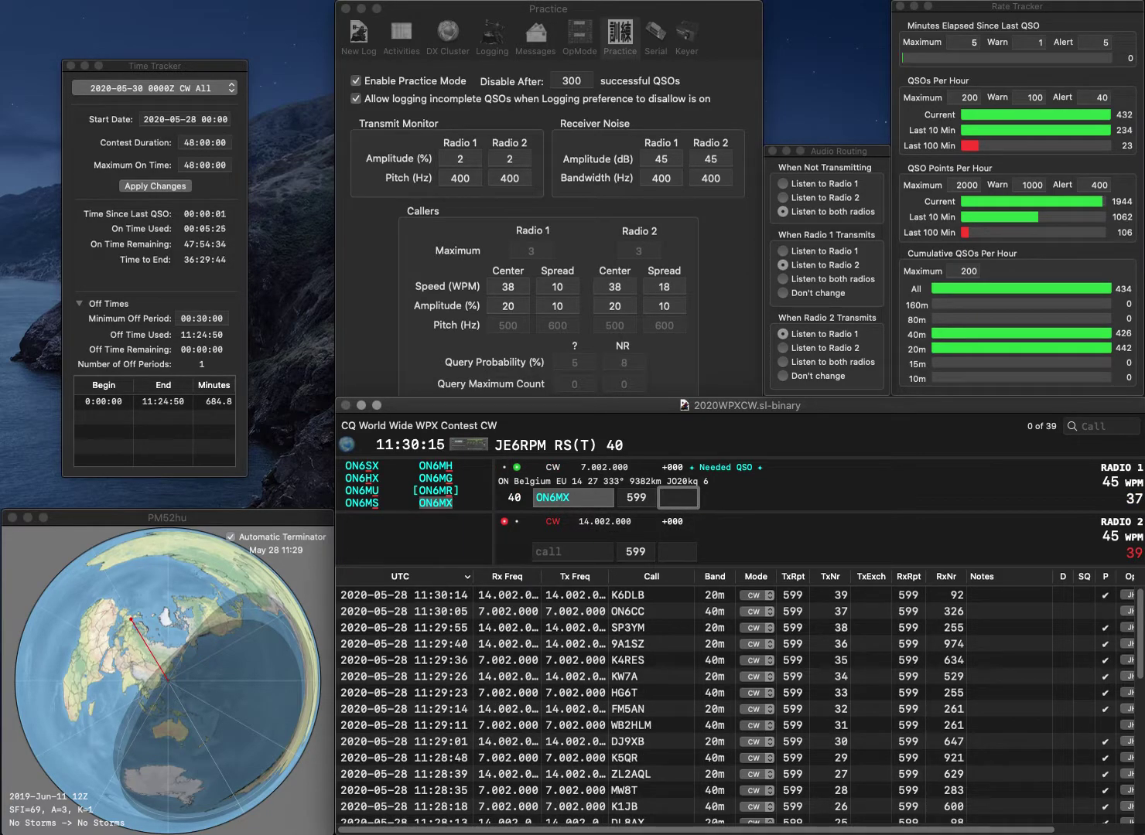
type("316")
key("Return")
Step: Enter the call R200ANT on Radio 2 and the call DL5IF on Radio 1, sending both exchanges
type("00")
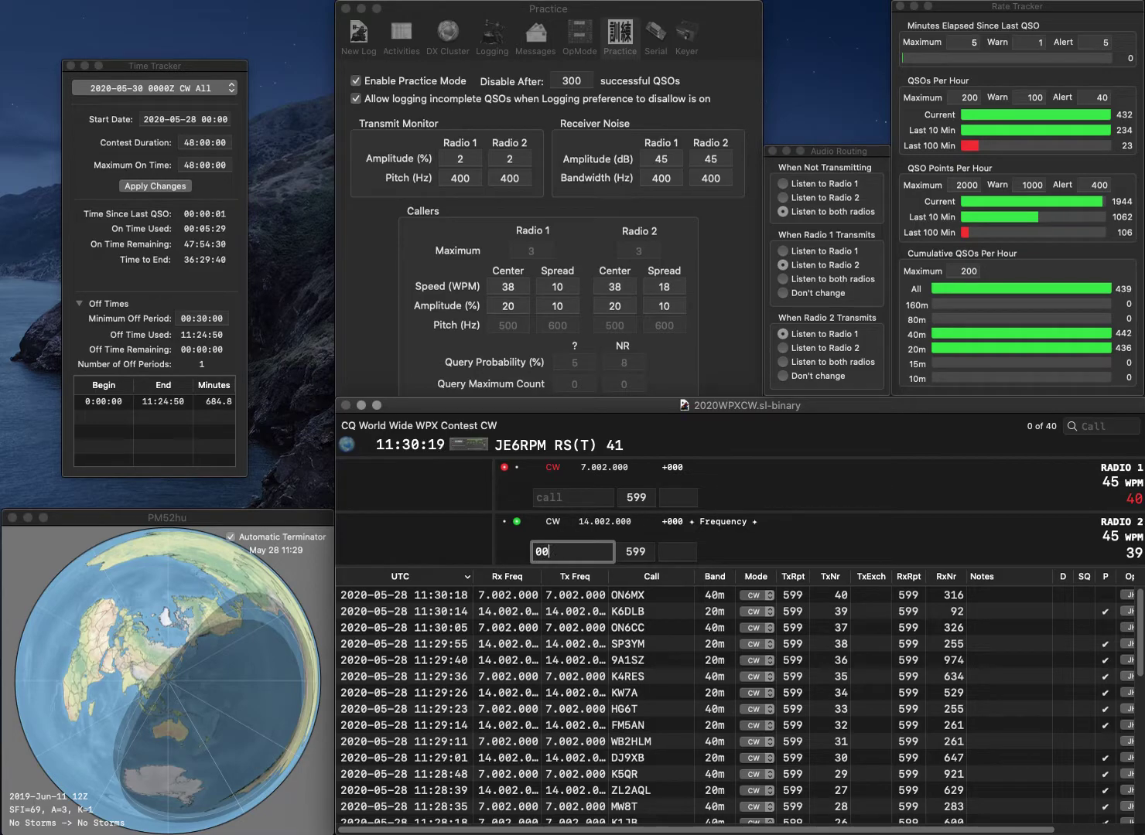
type("ANT")
key("Home")
type("R2")
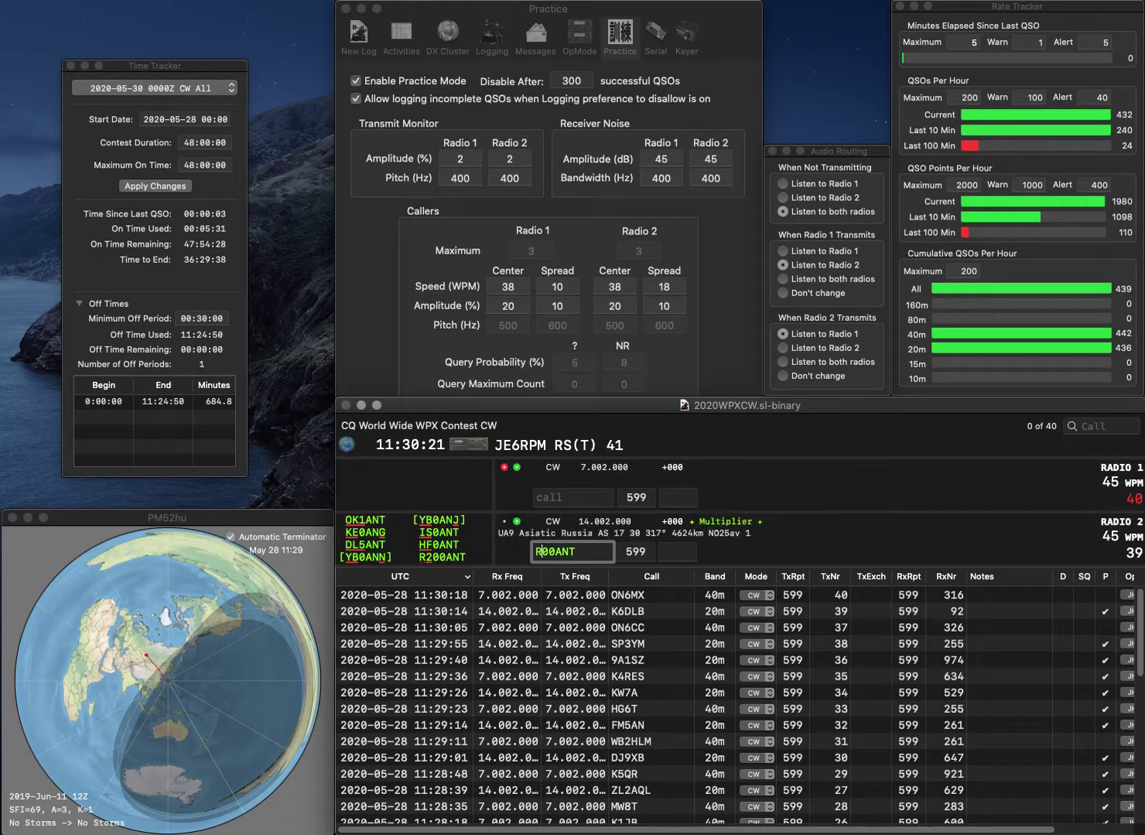
key("Return")
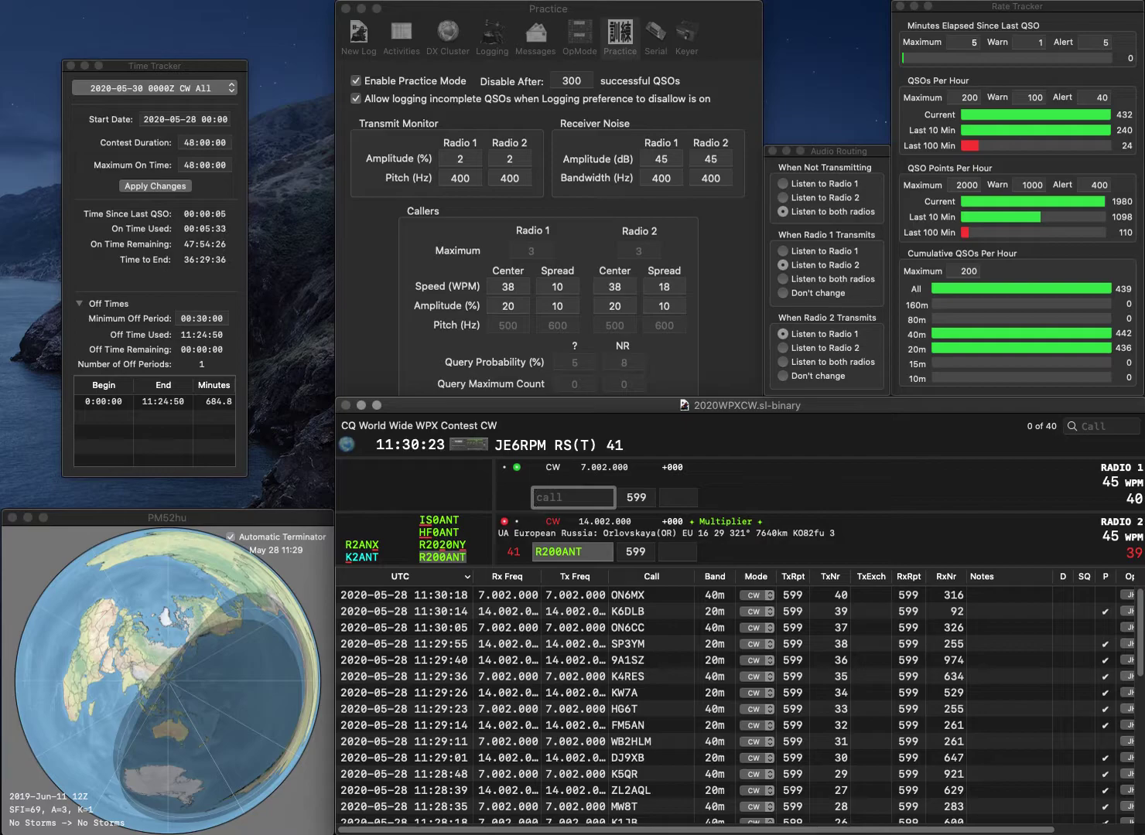
type("DL5IF")
key("Return")
Step: Log R200ANT on Radio 2 with received number 8 and DL5IF on Radio 1 with 414
key("Tab")
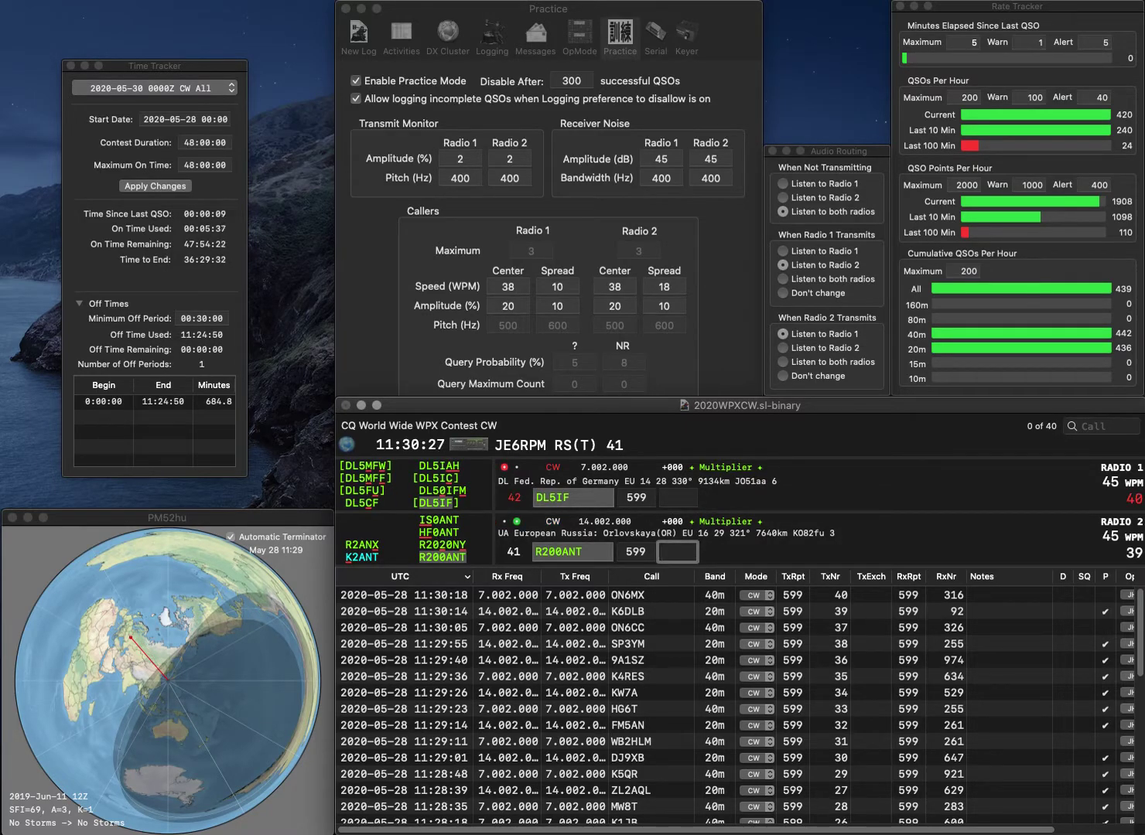
type("8")
key("Return")
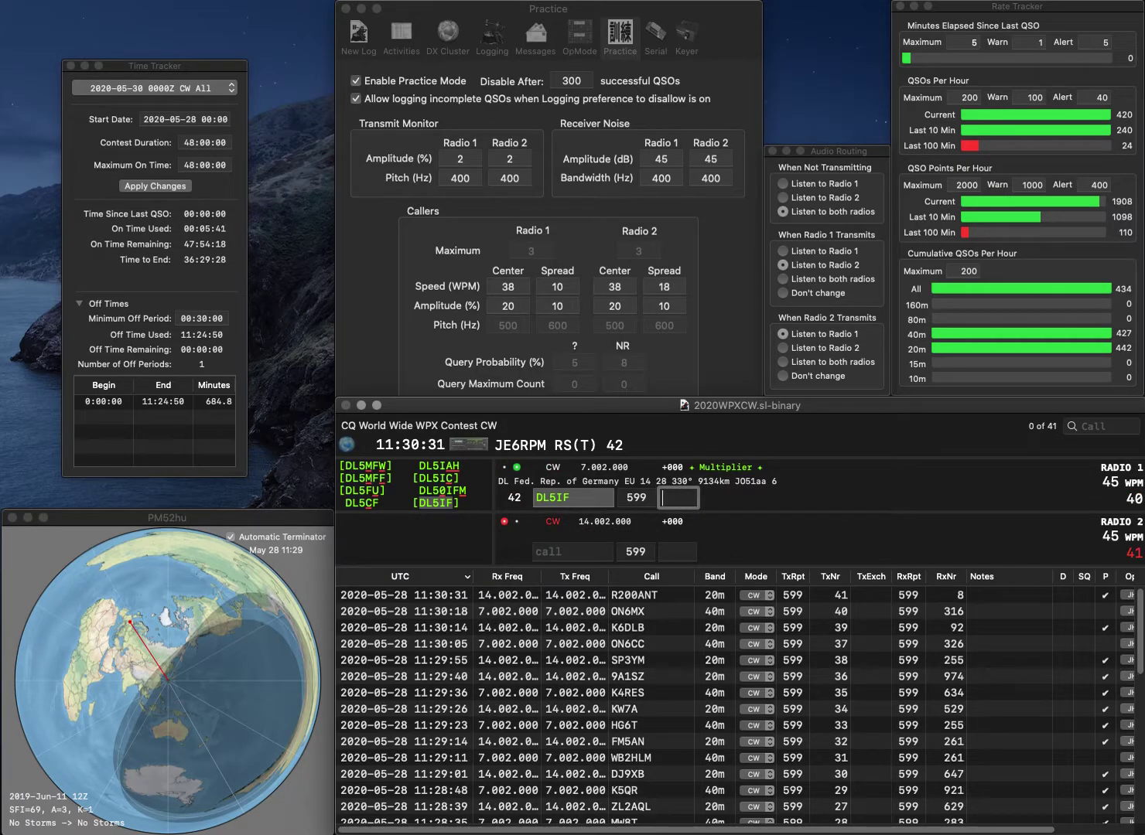
type("414")
key("Return")
type("9UE")
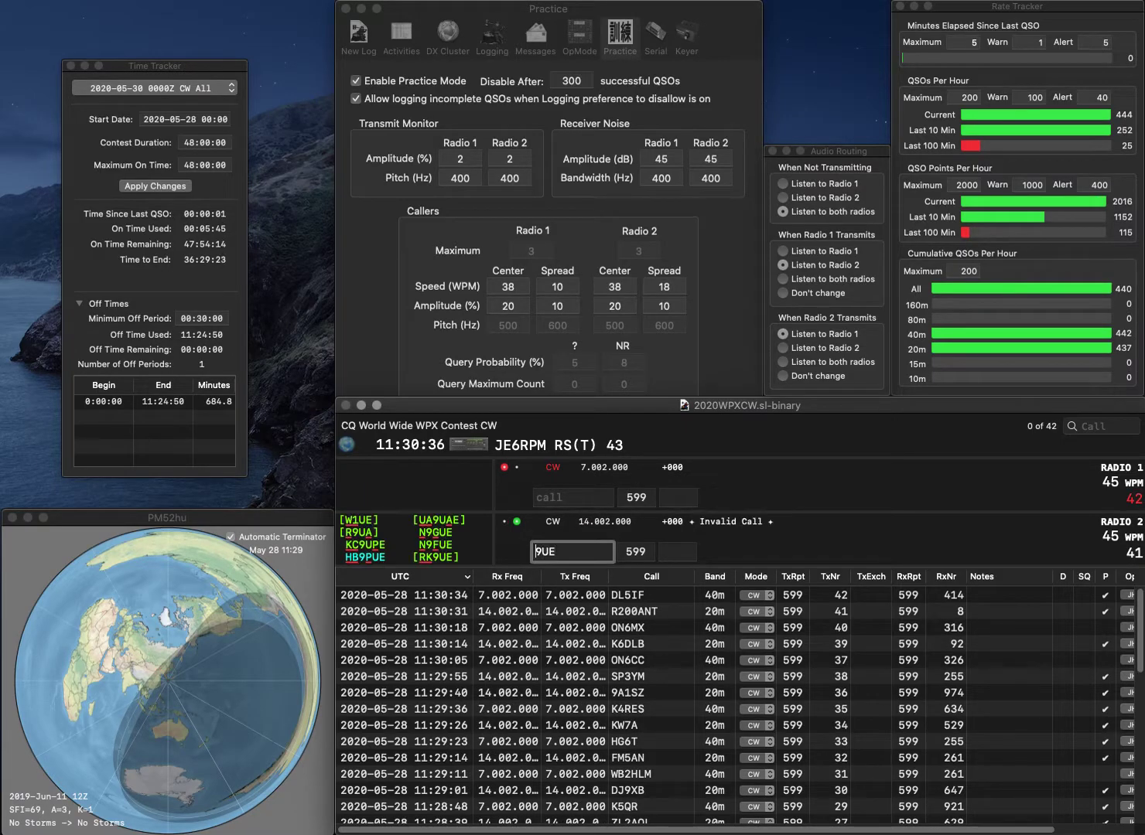
key("Return")
type("IW2")
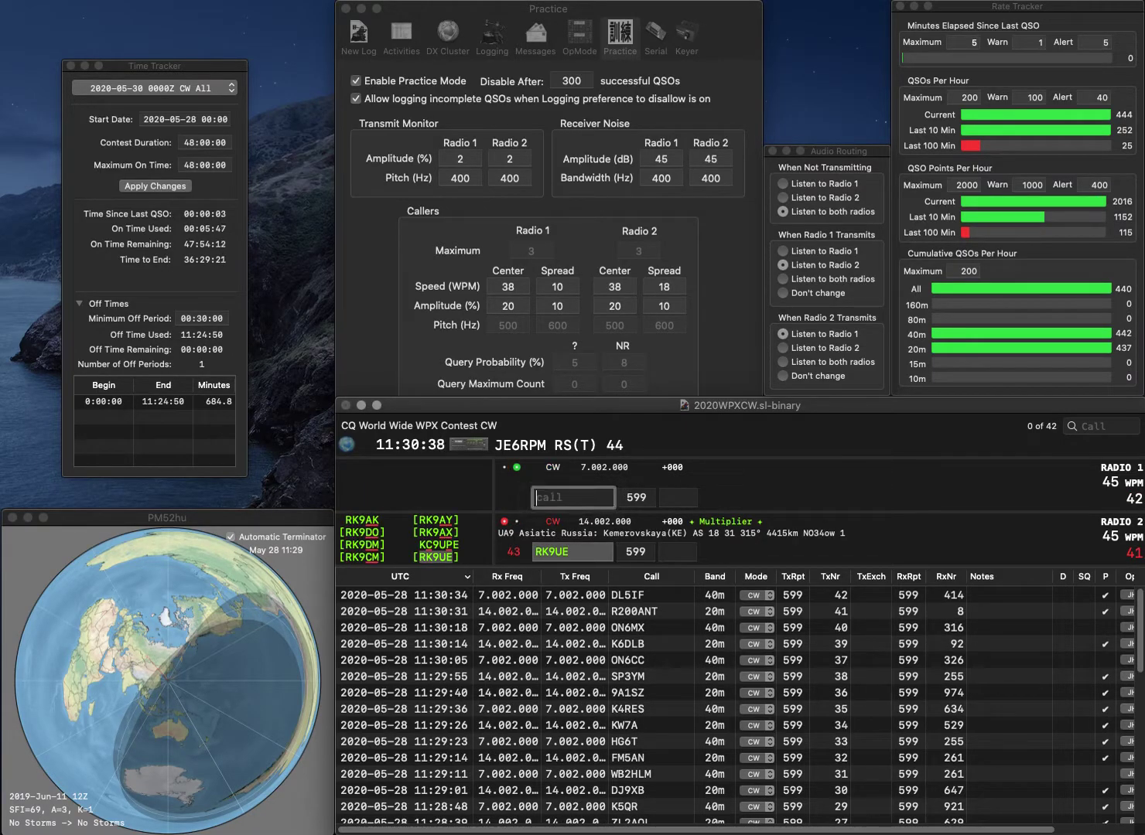
type("FUT")
key("Return")
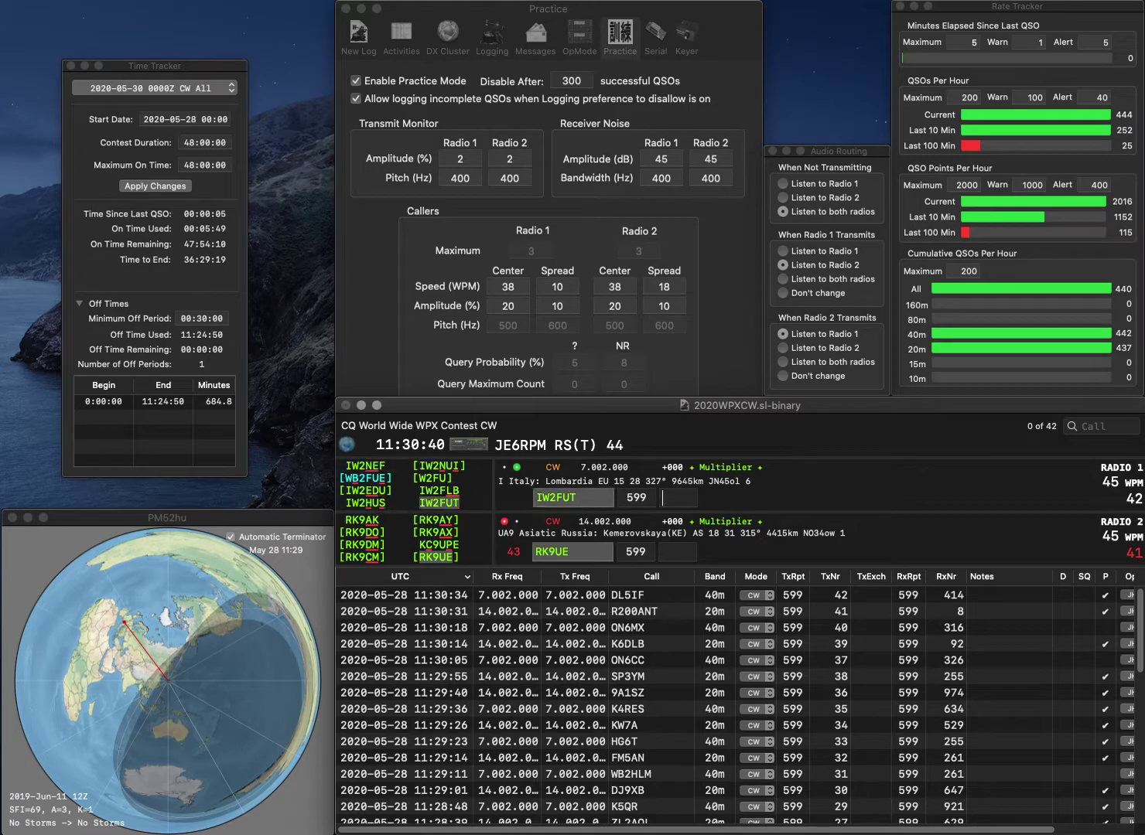
type("757")
key("Return")
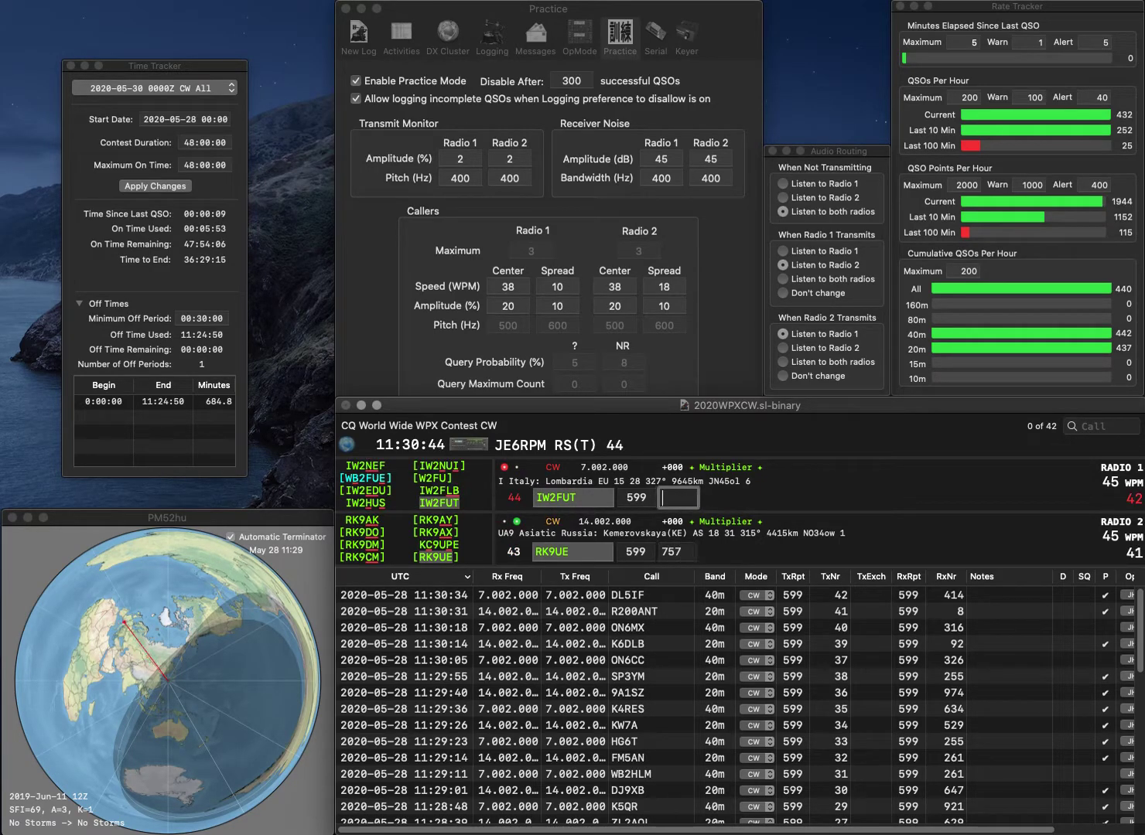
type("5")
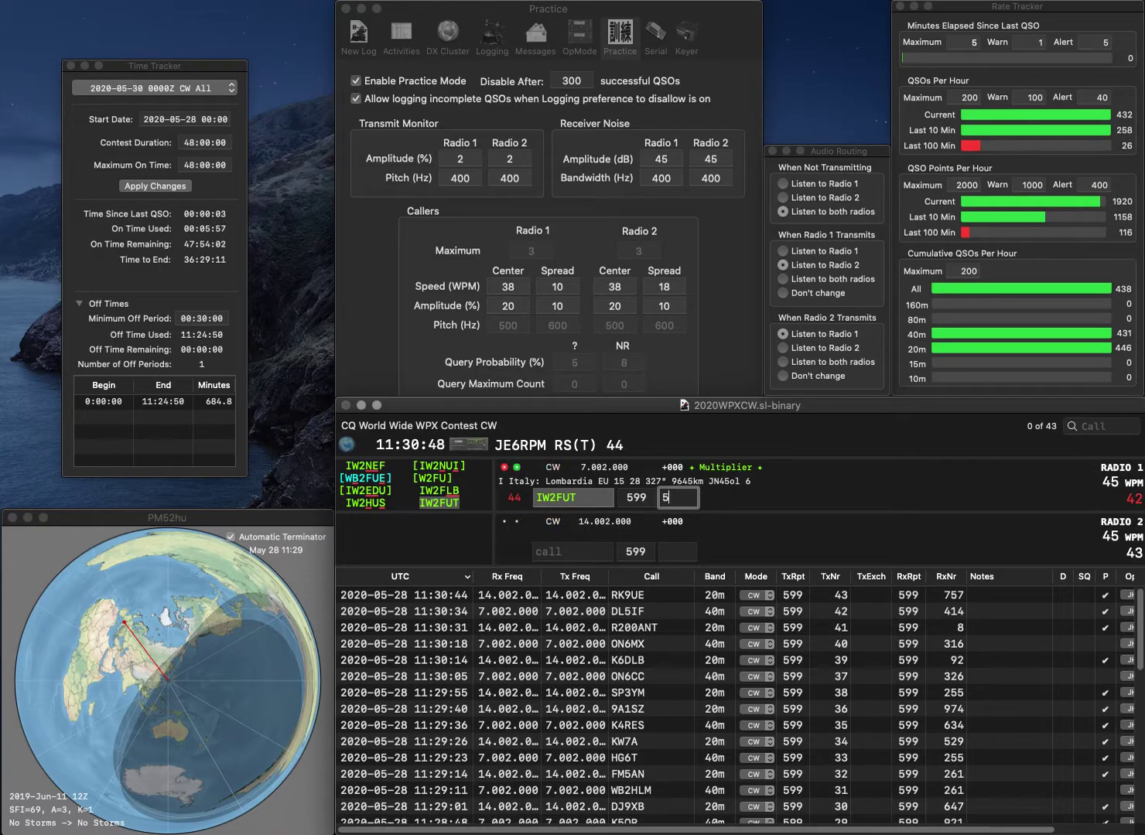
type("88")
key("Return")
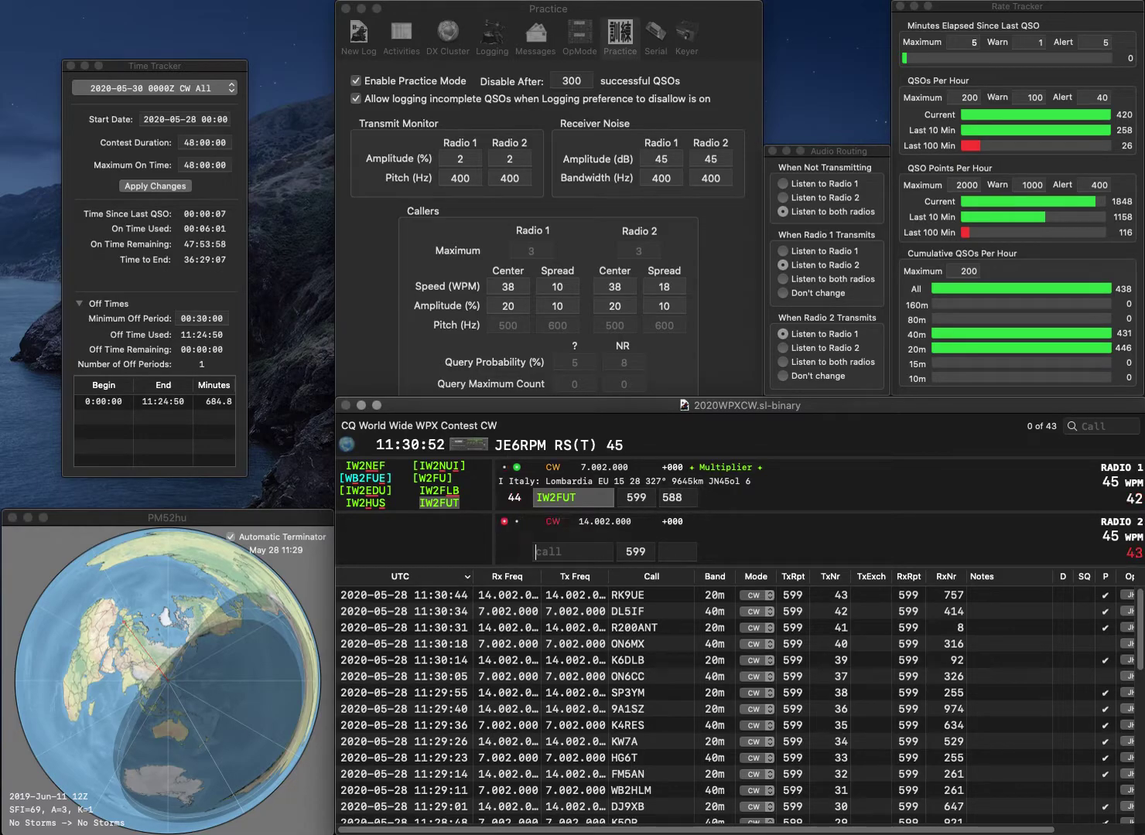
type("KM")
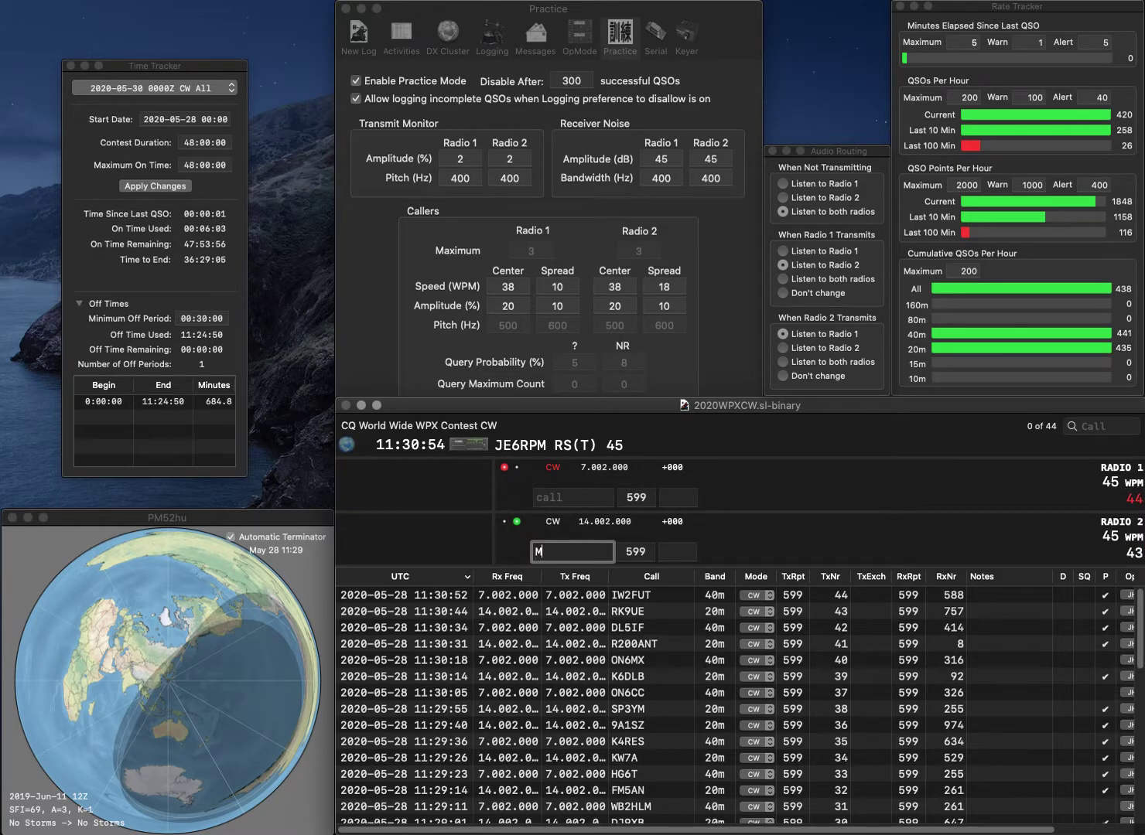
key("Return")
type("HB")
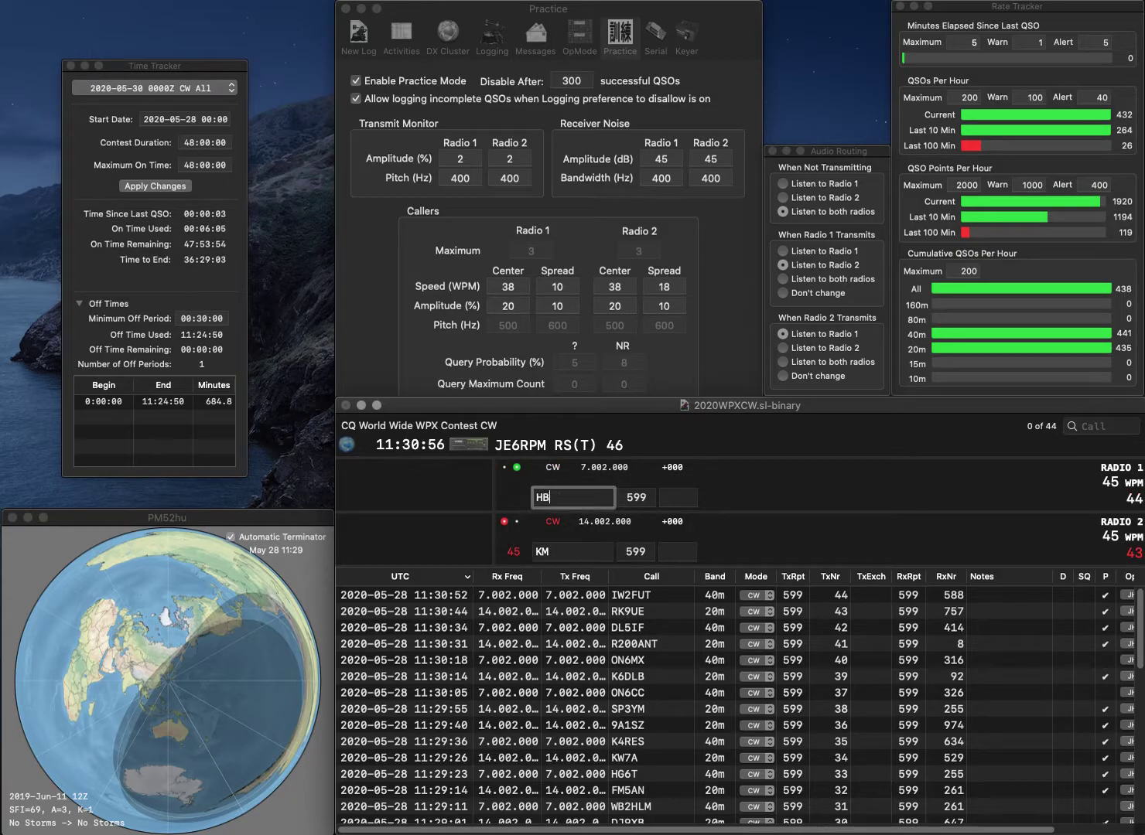
type("9GFP")
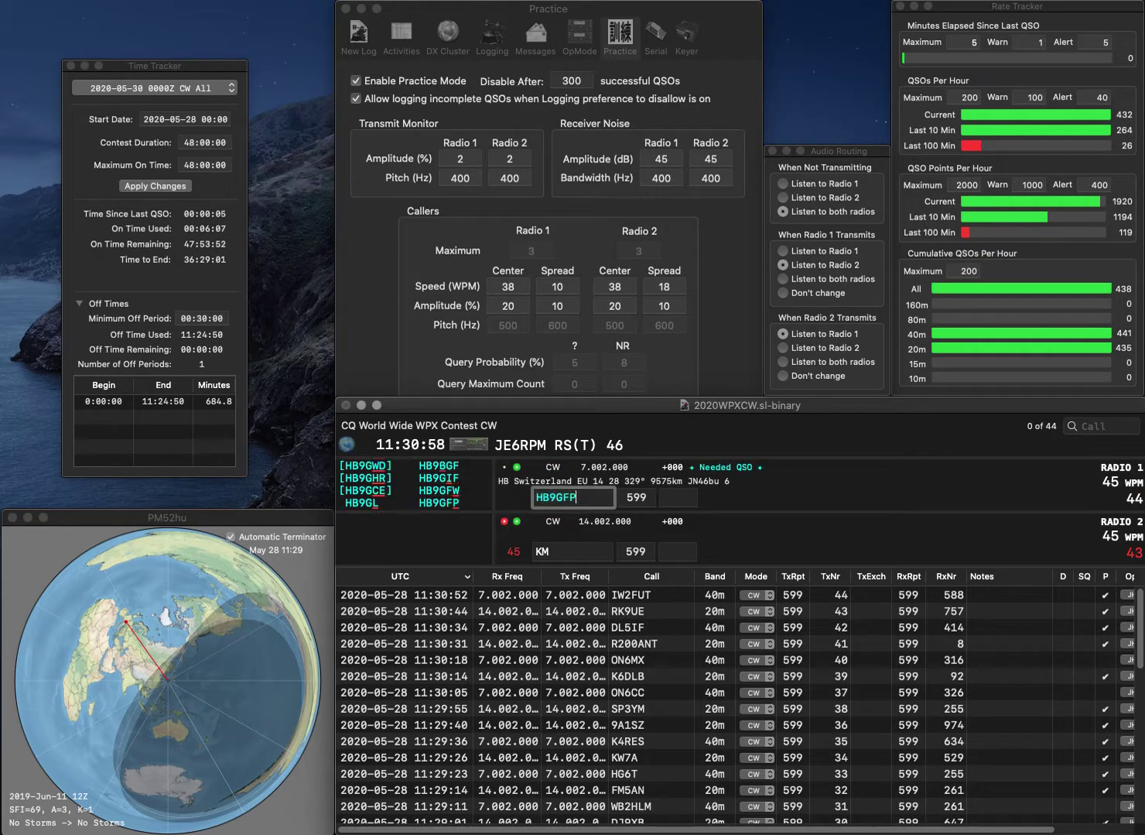
key("Return")
type("7Q")
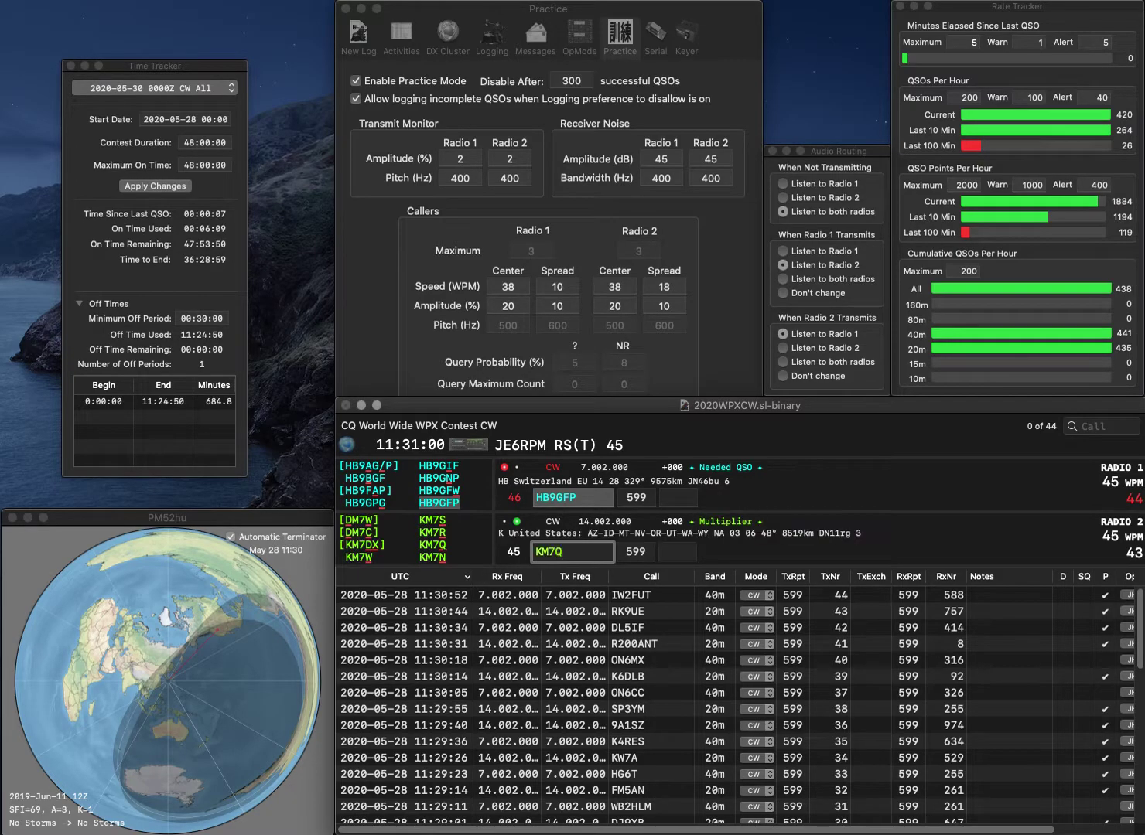
key("Tab")
type("667")
key("Return")
key("Tab")
type("137")
key("Return")
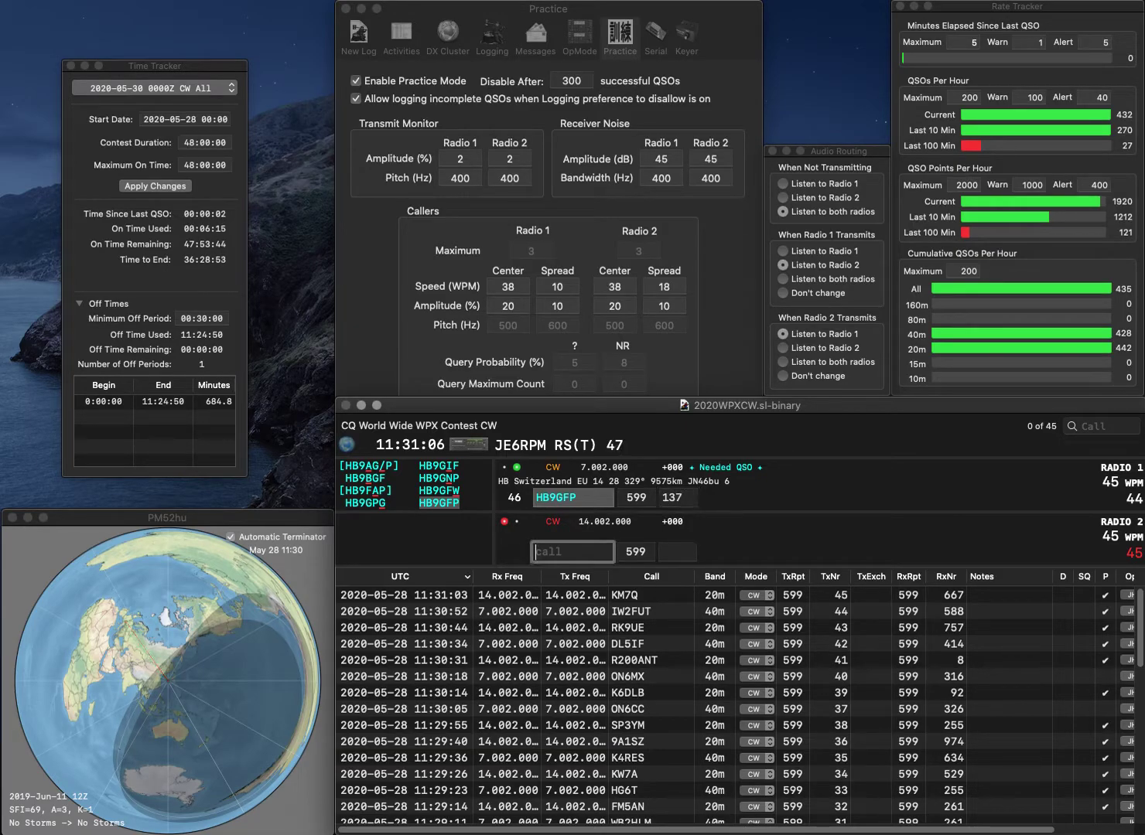
type("YV5EN")
key("Return")
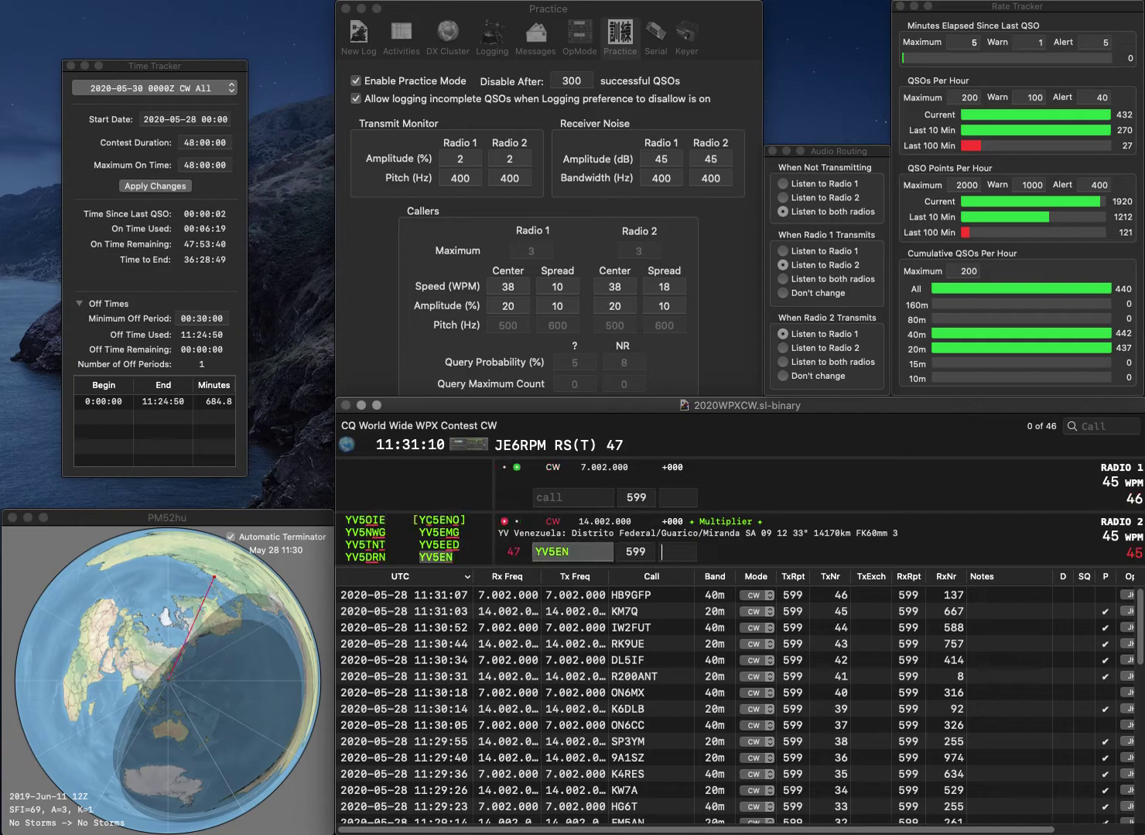
type("HGY")
key("Tab")
key("grave")
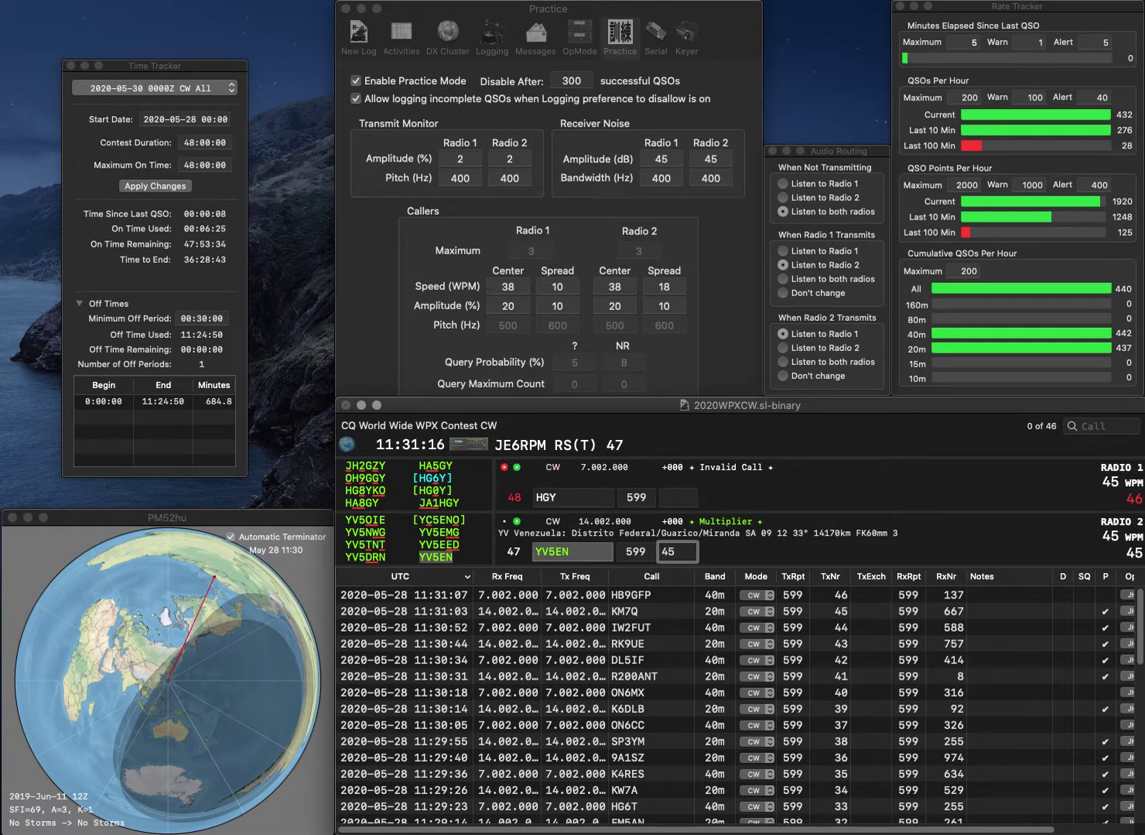
type("0")
key("Return")
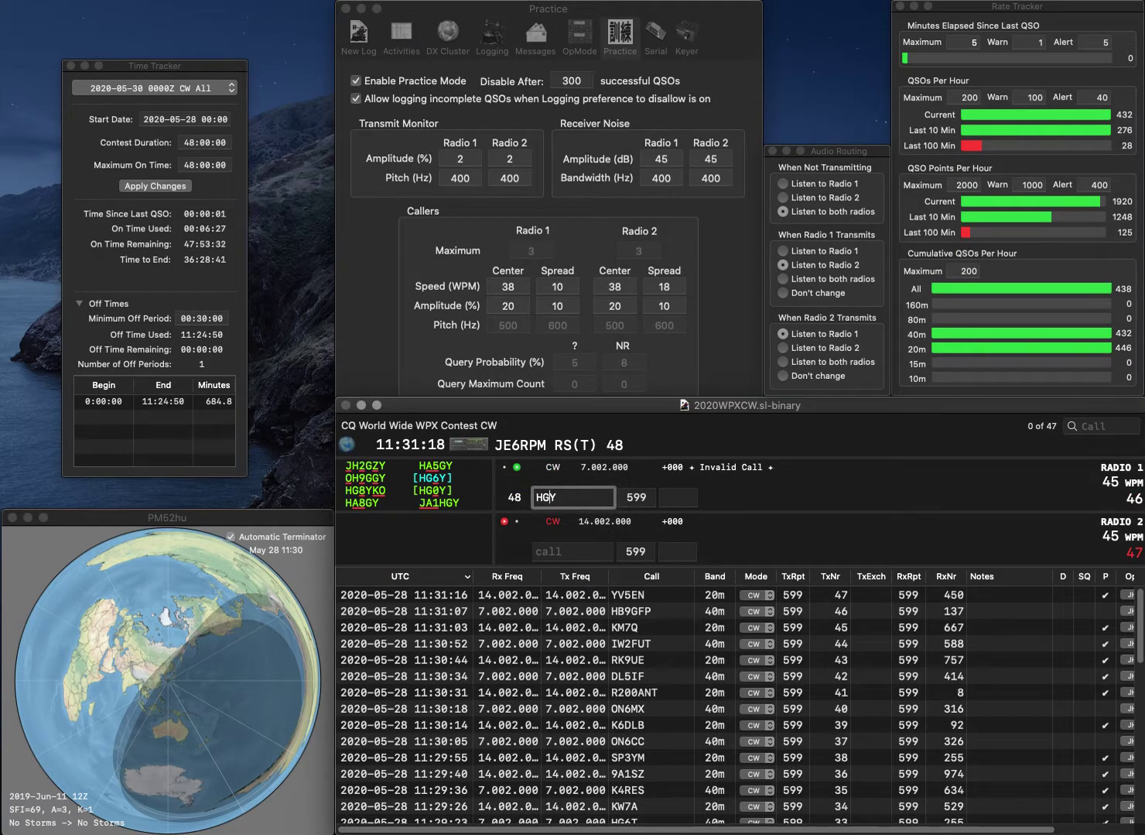
Step: Complete the Radio 1 call as HG0Y and enter ON1DX on Radio 2, sending both exchanges
key("Left")
type("0")
key("Return")
type("ON1DX")
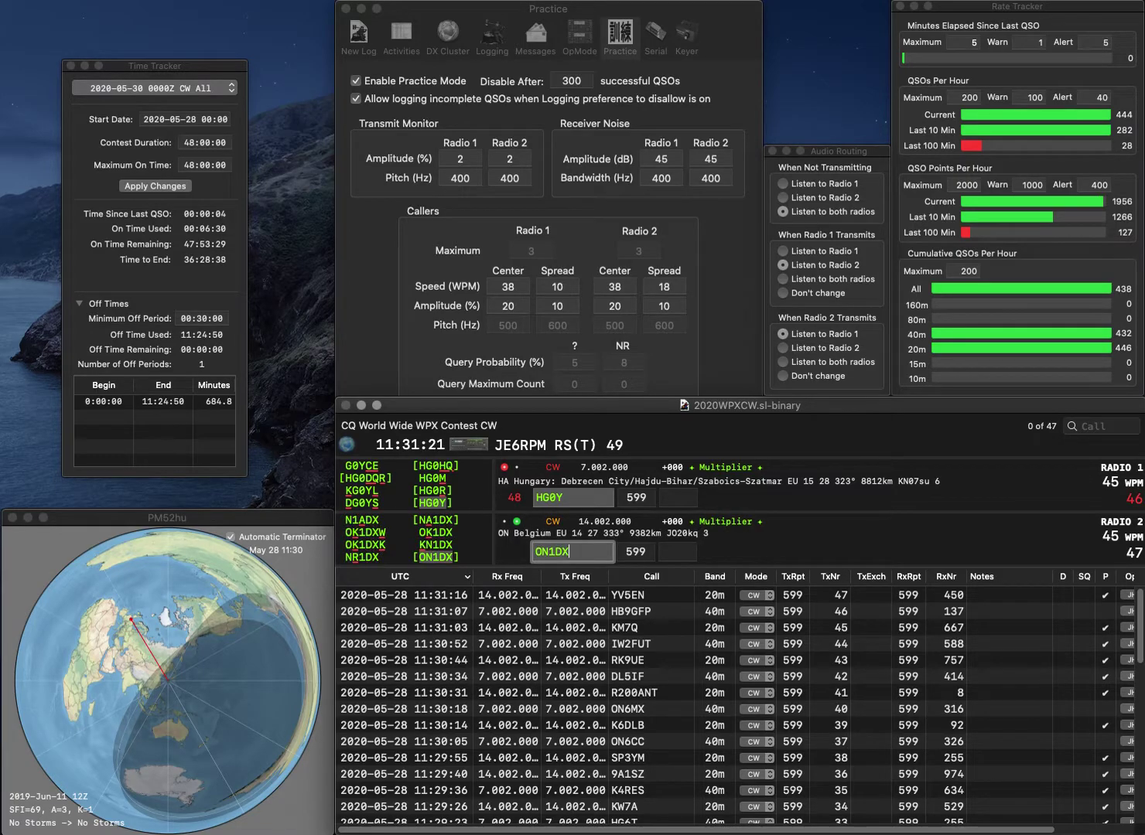
key("Return")
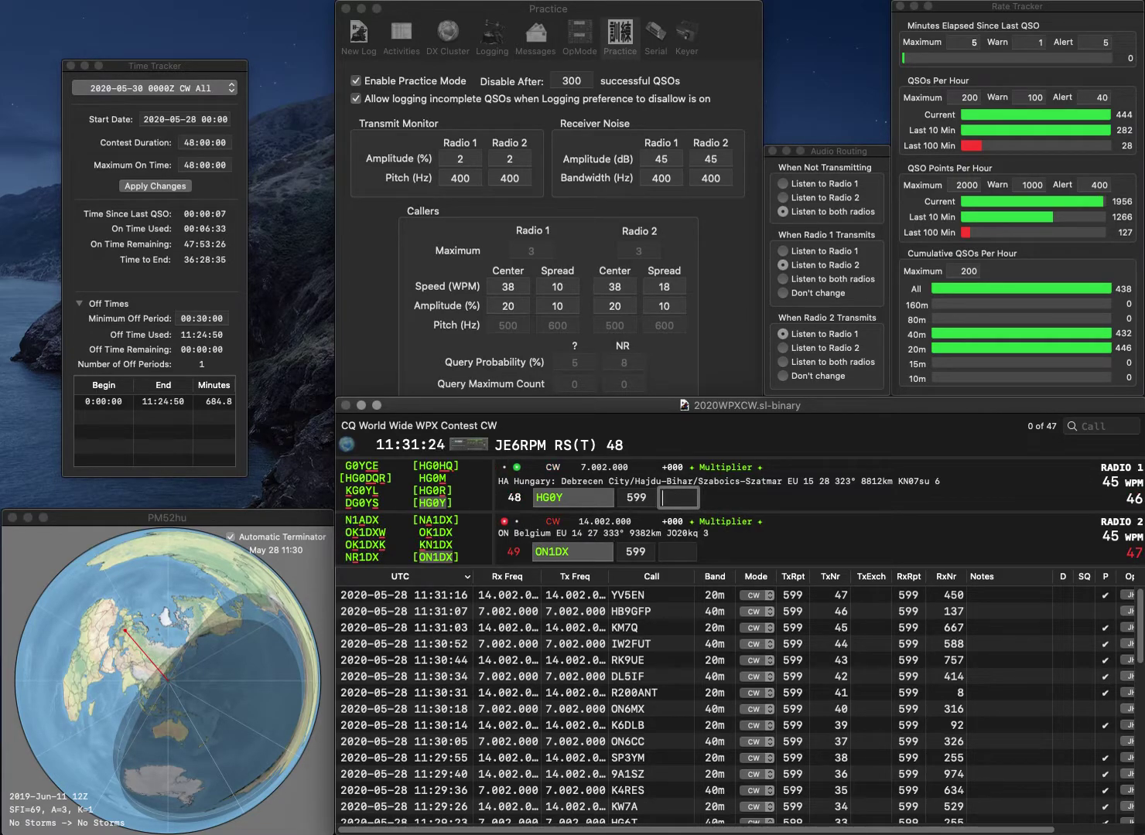
type("20")
key("Return")
type("75")
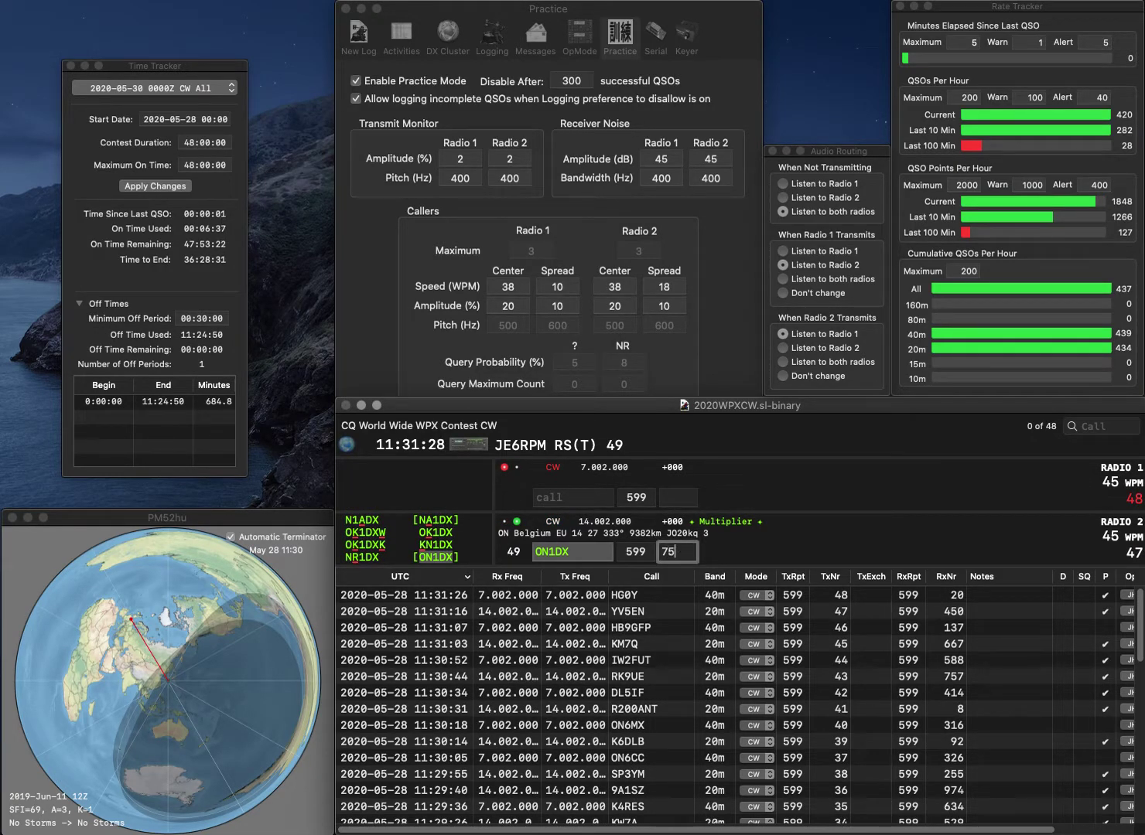
key("Return")
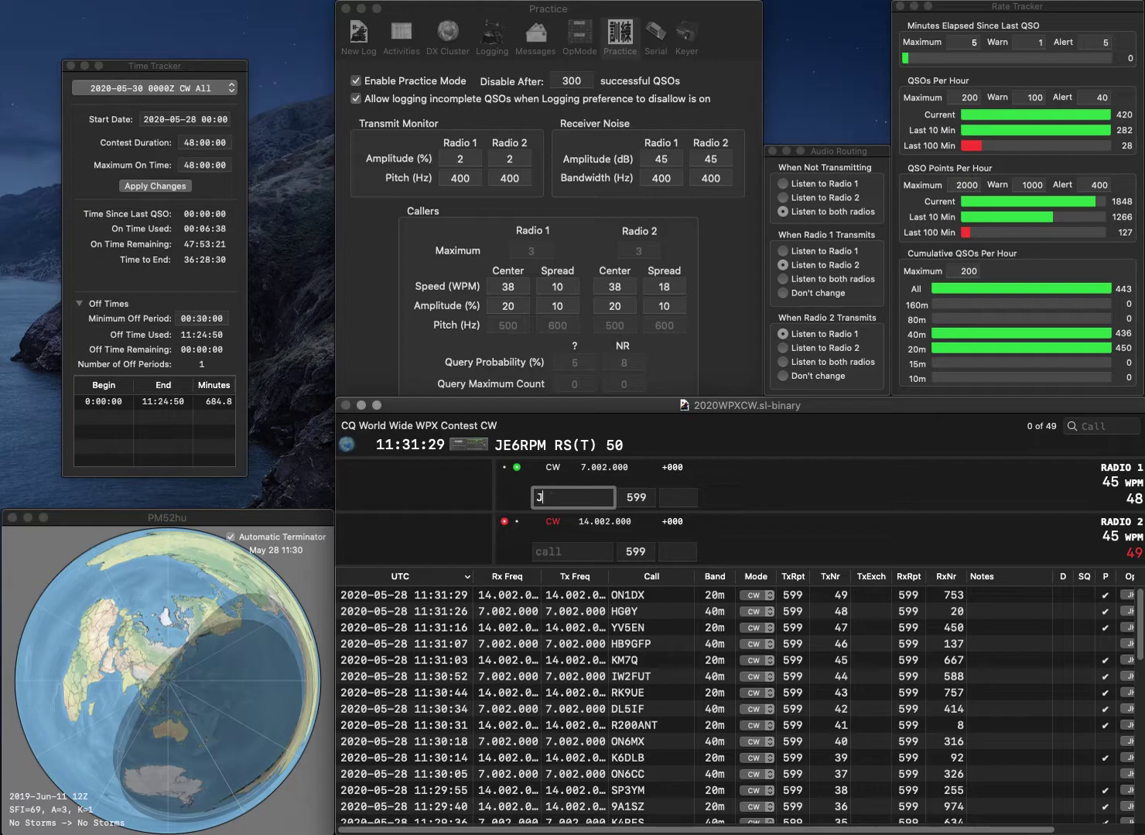
type("F7PHE")
key("Return")
type("3ULN")
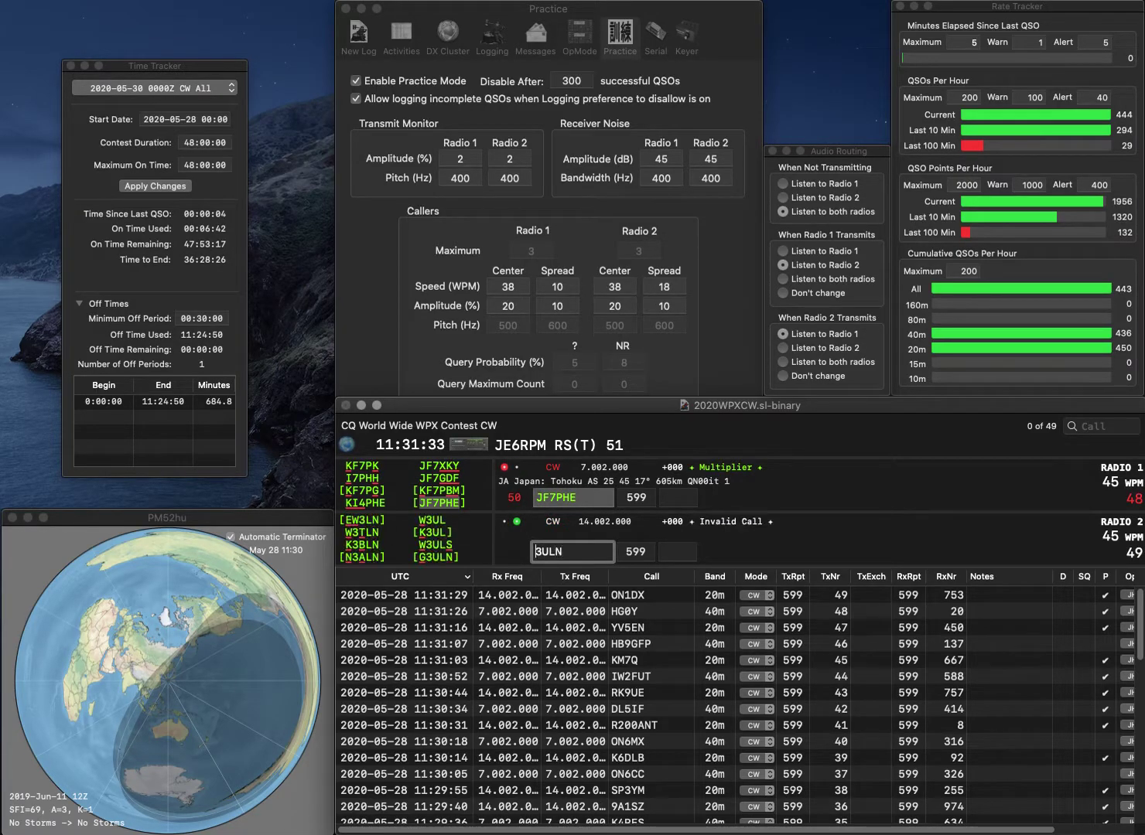
type("G")
key("Return")
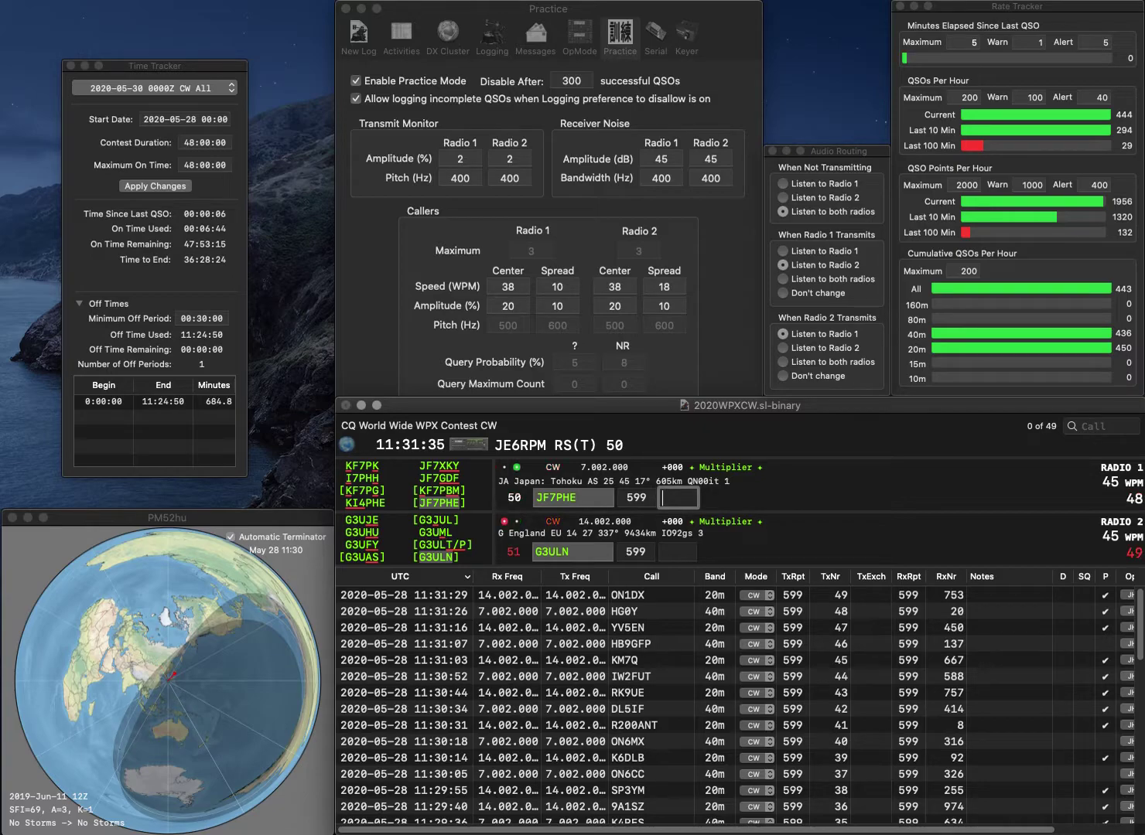
type("867")
key("Return")
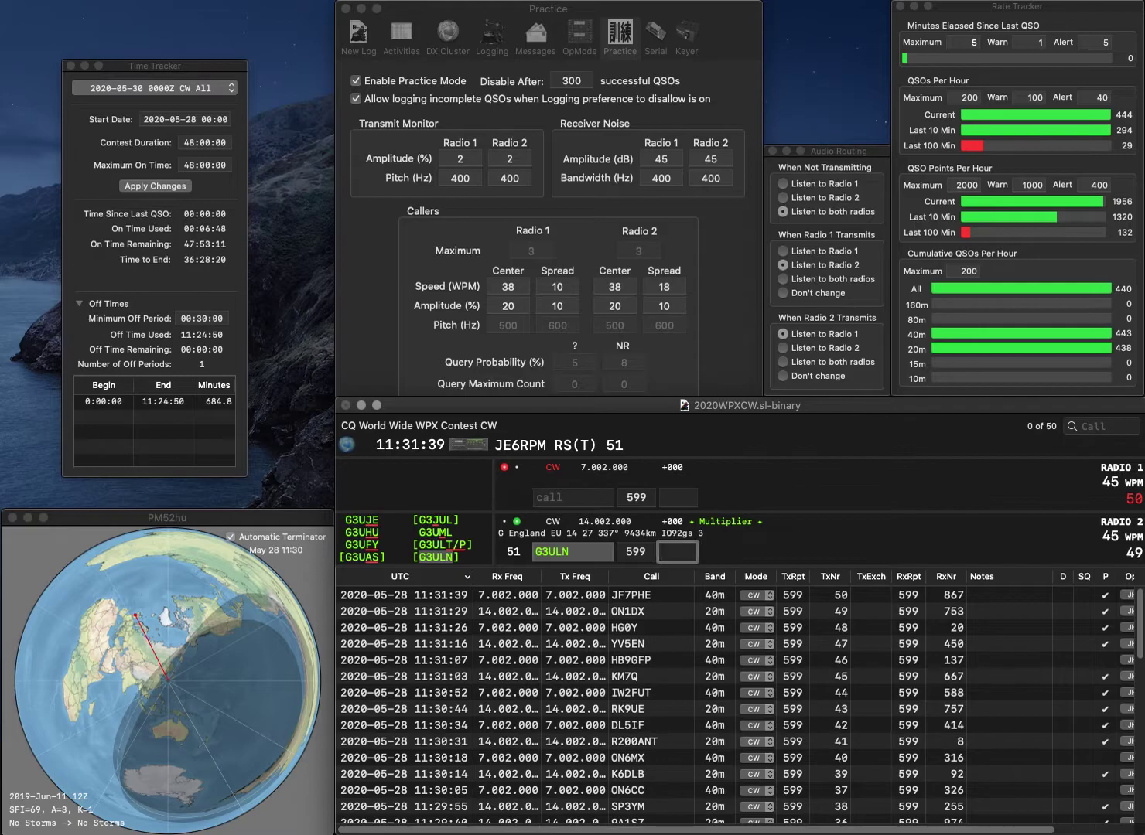
type("6")
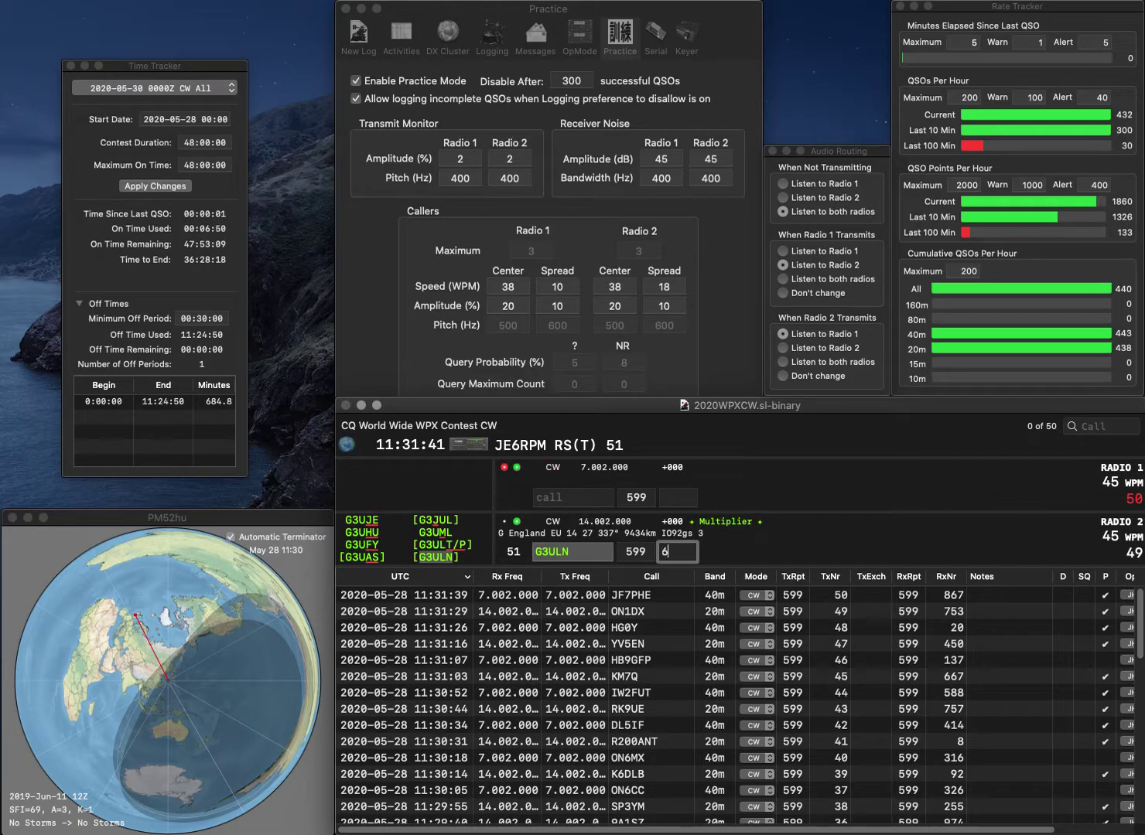
type("989")
key("BackSpace")
type("99")
key("Return")
Step: Enter the partial call CTEK on Radio 1 and the call WE8R on Radio 2, sending both exchanges
type("W")
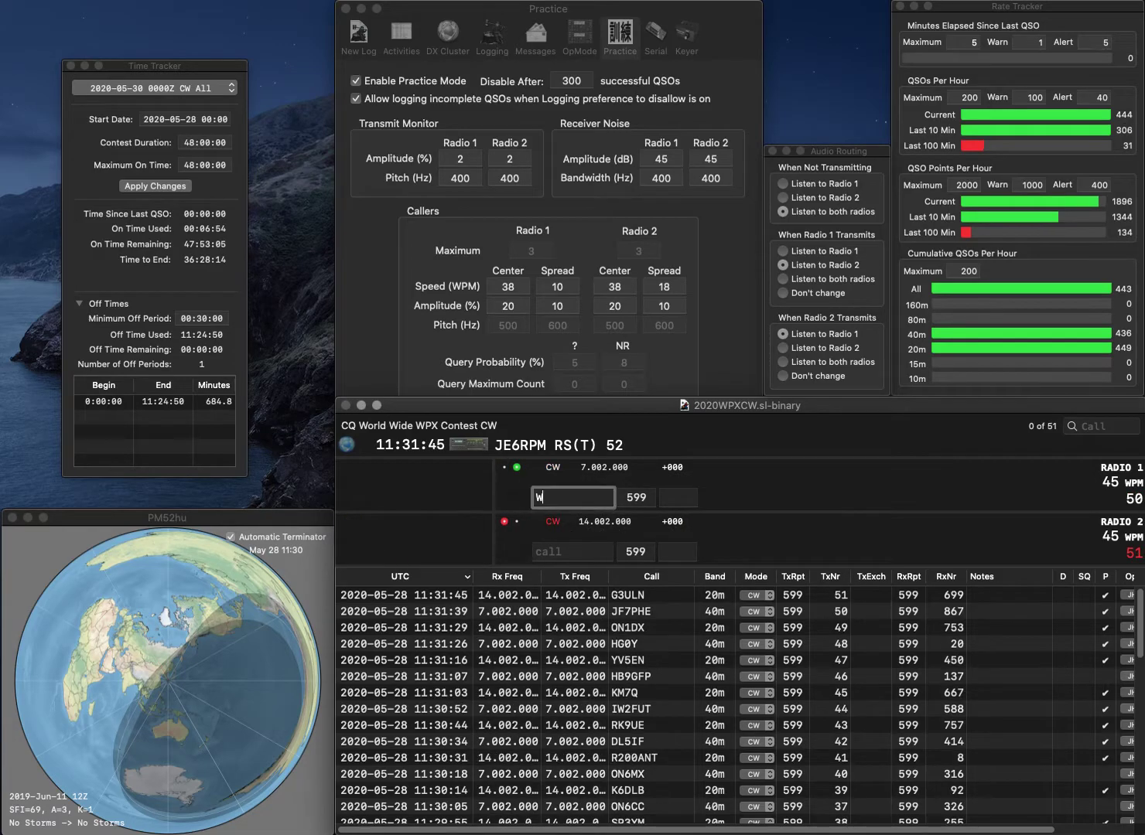
key("BackSpace")
type("EK")
key("Home")
type("CT")
key("Return")
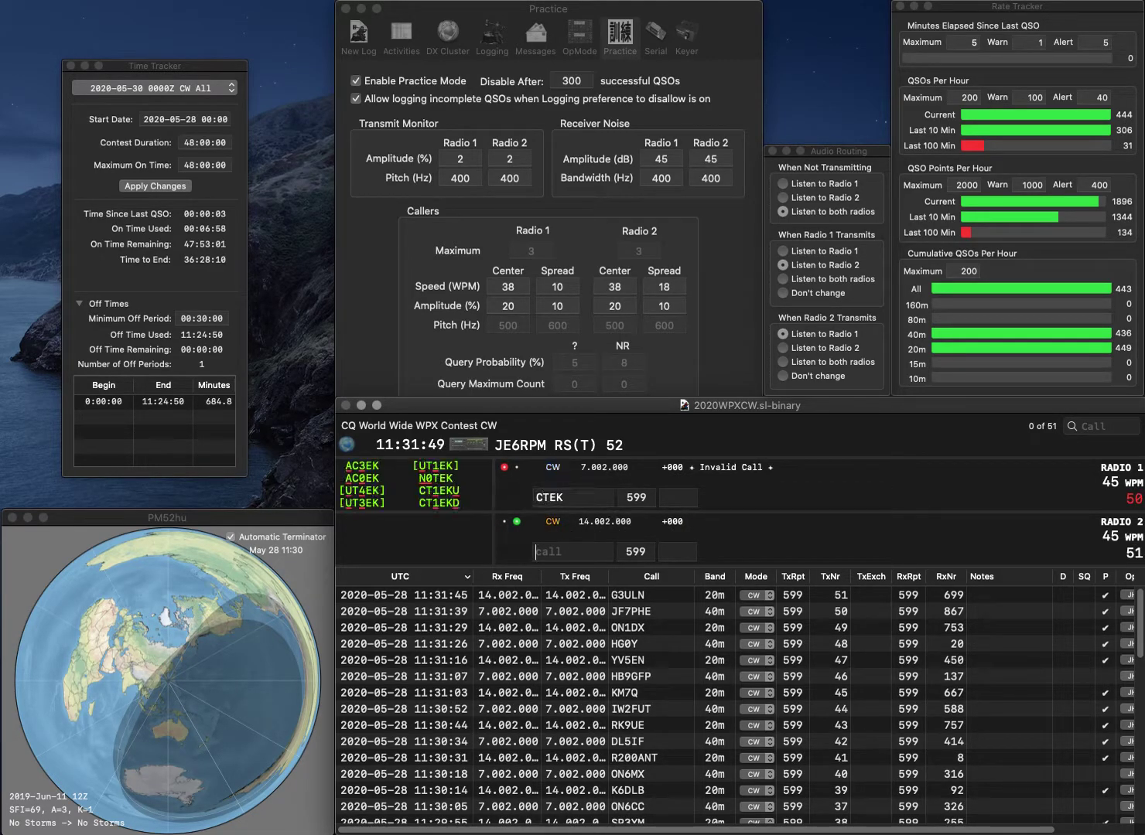
type("WE8R")
key("Return")
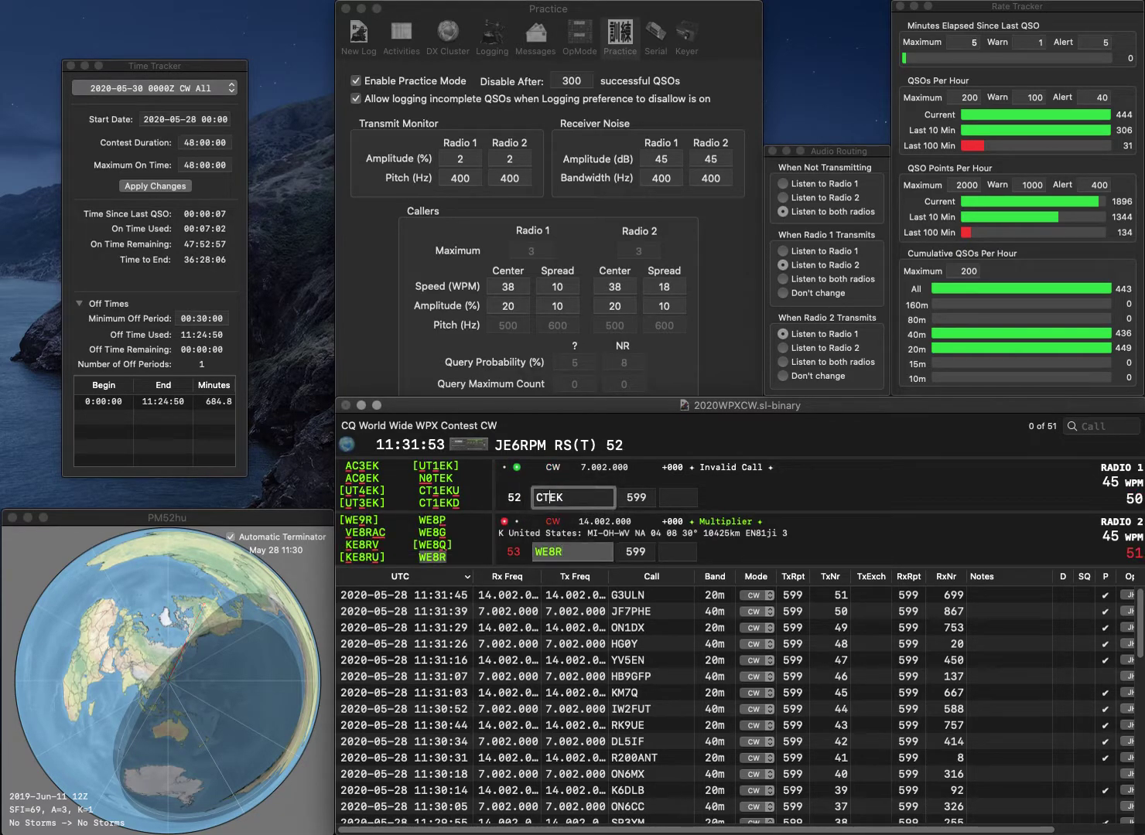
type("1EK")
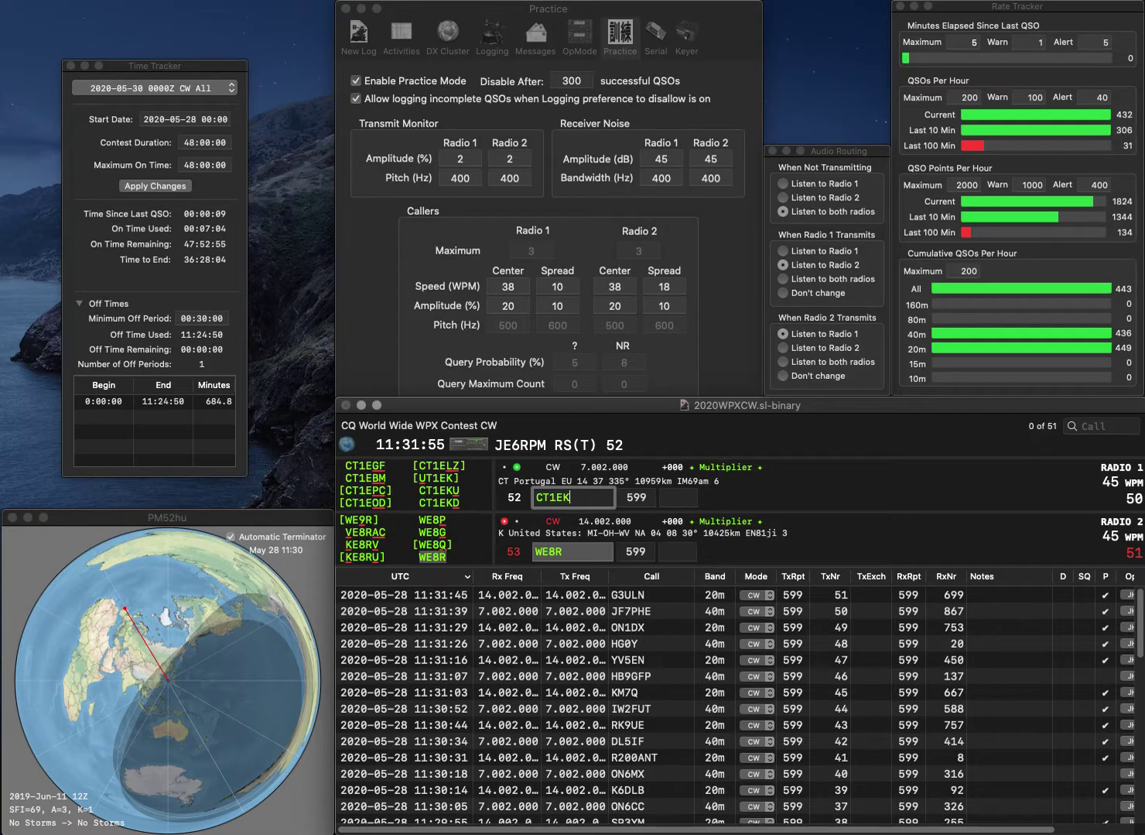
type("U")
key("Return")
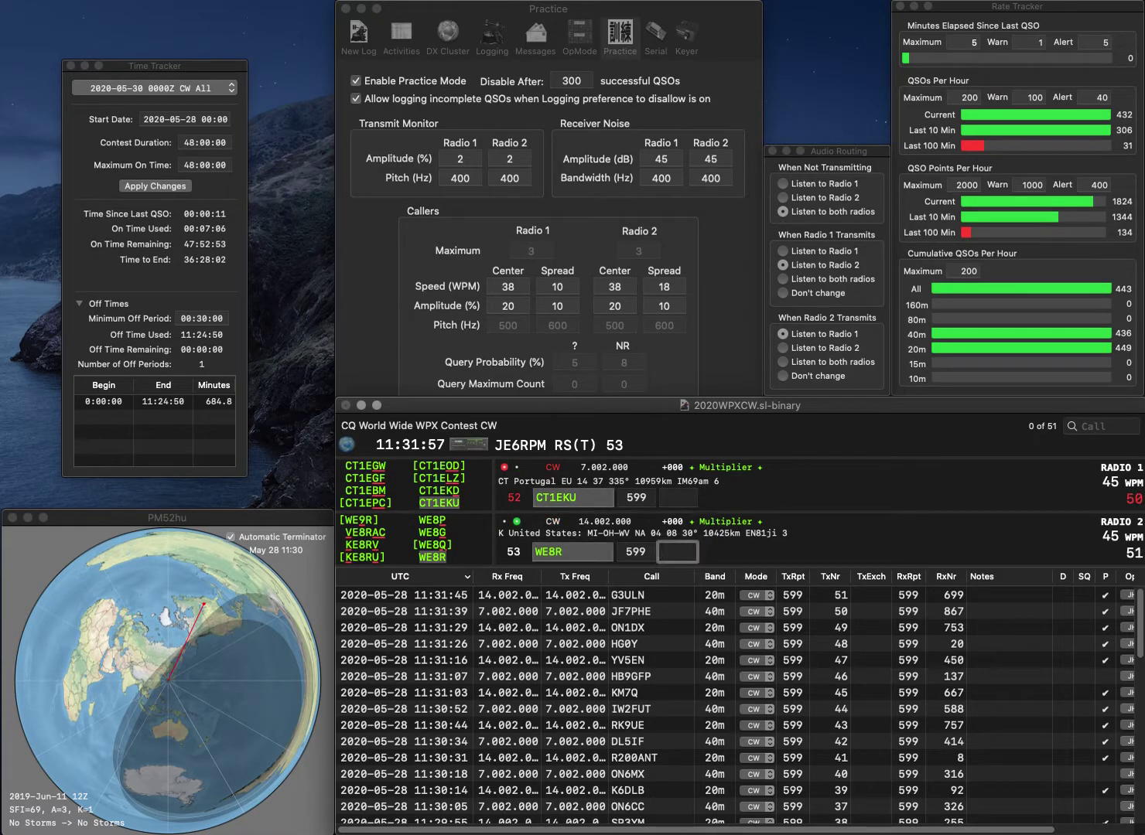
type("217")
key("Return")
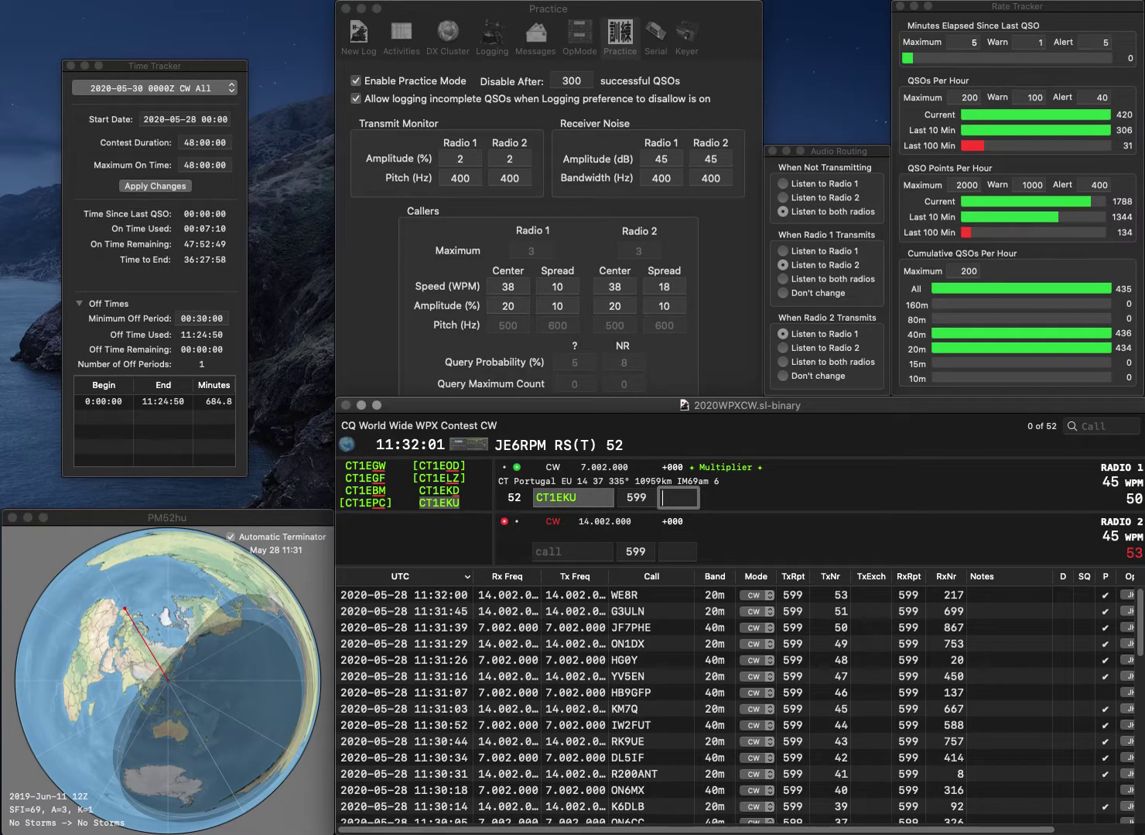
type("329")
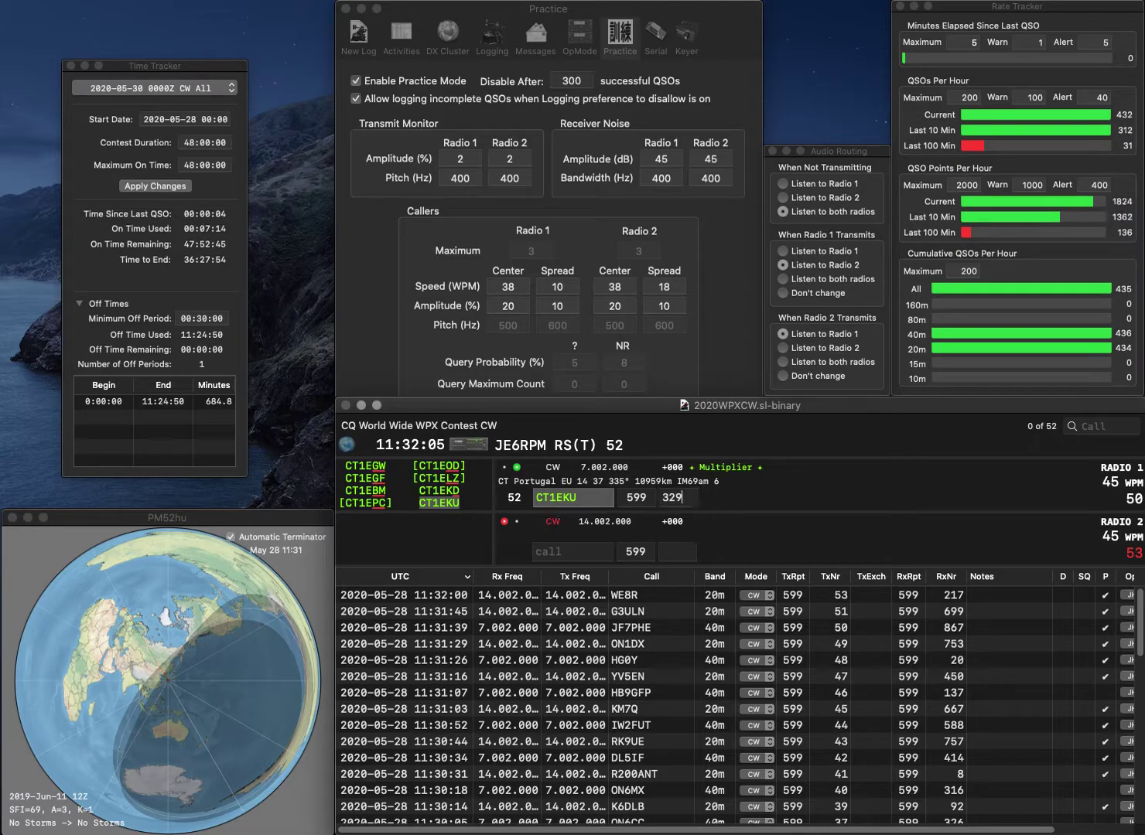
key("Return")
type("VA7OM")
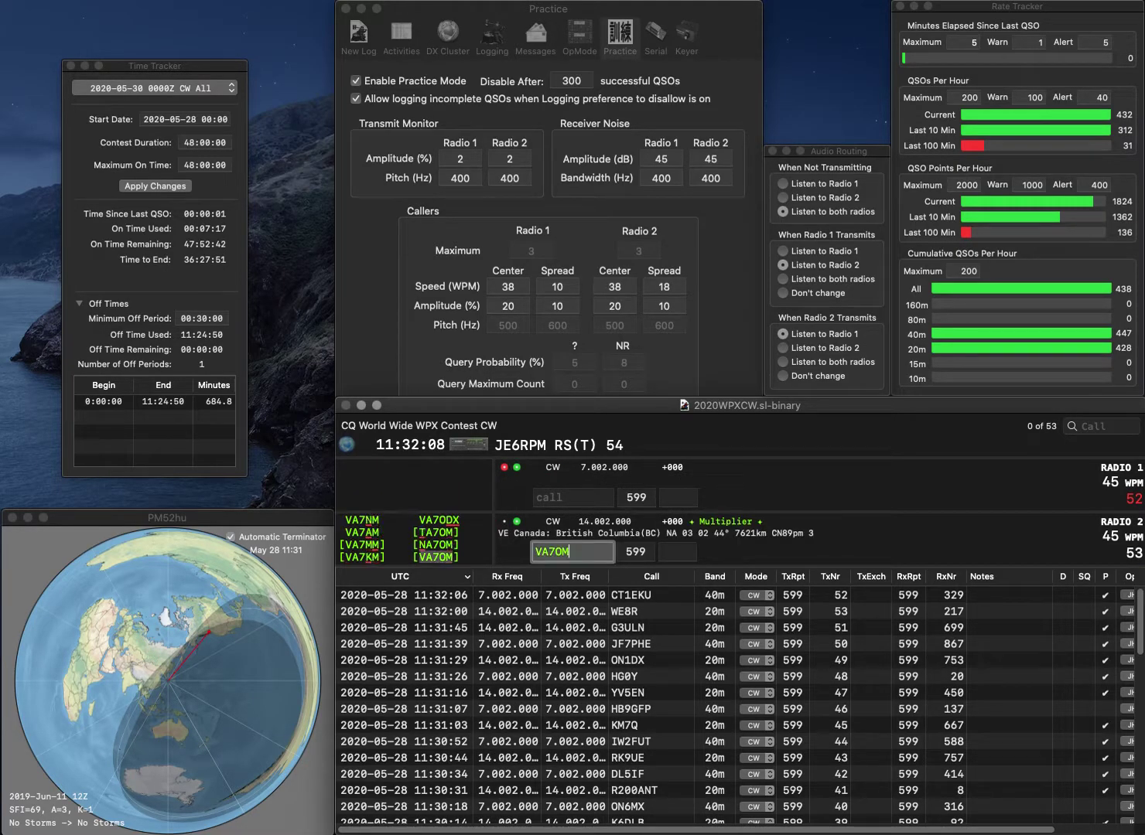
key("Return")
type("W8RY")
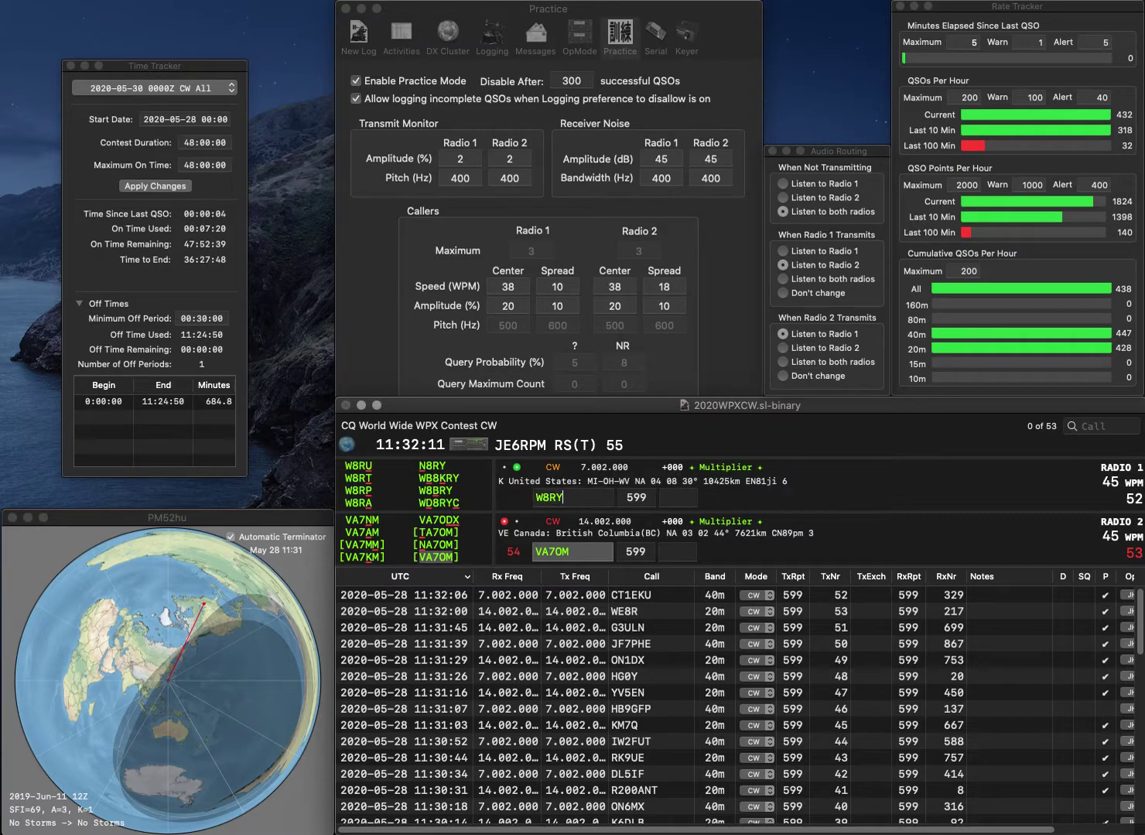
key("BackSpace")
key("BackSpace")
type("LY")
key("Return")
Step: Log VA7OM on Radio 2 with received number 253
key("Tab")
type("253")
key("Return")
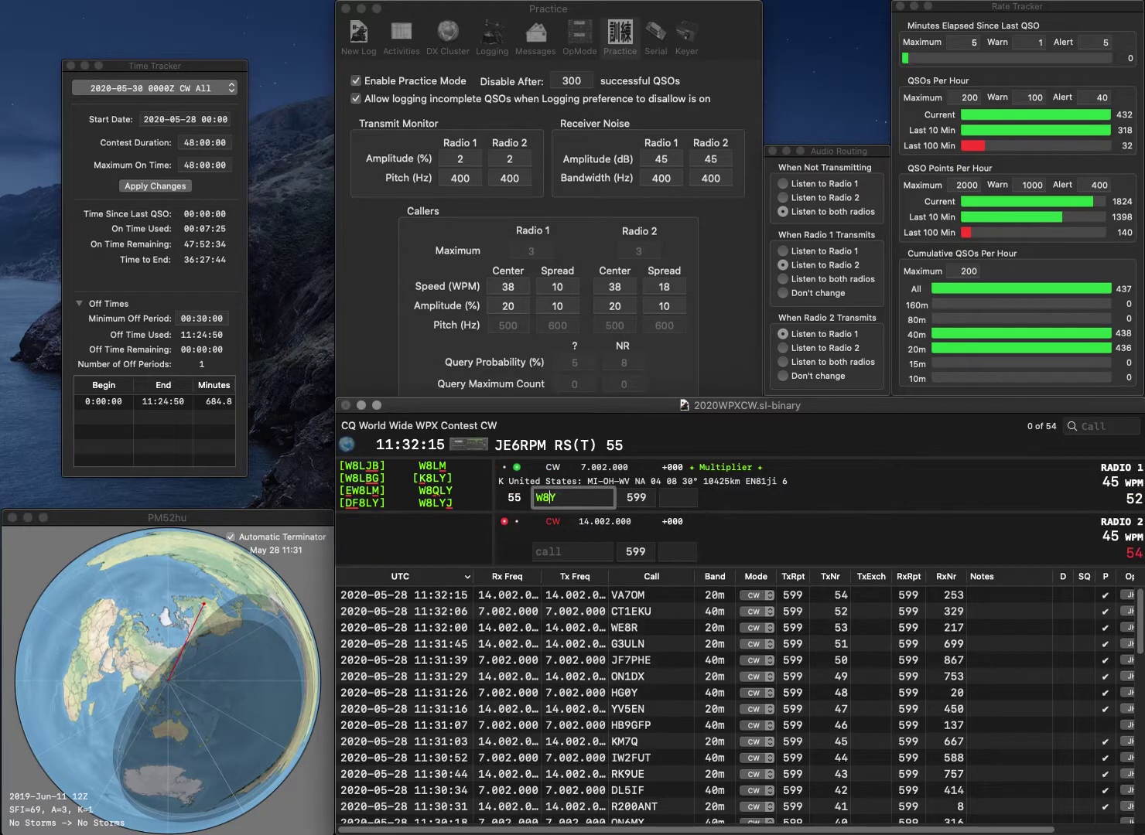
key("BackSpace")
type("R")
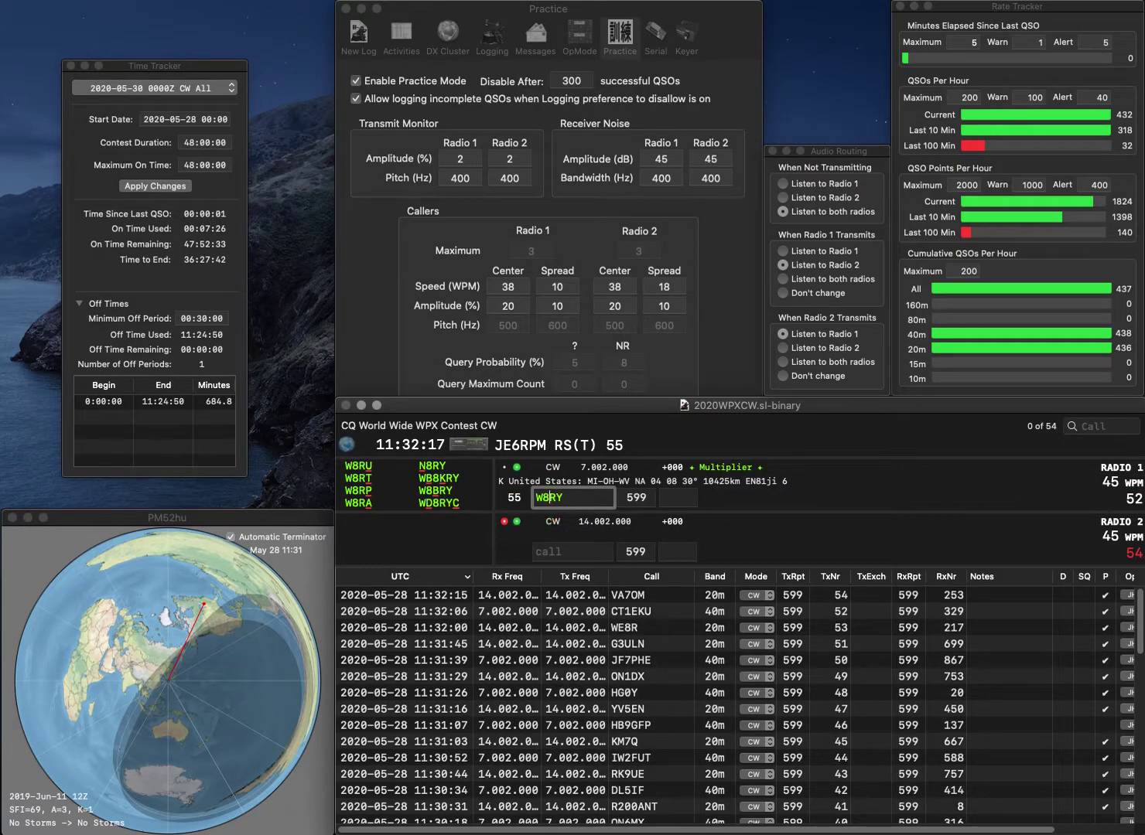
key("BackSpace")
key("BackSpace")
type("WY")
key("Return")
Step: Enter the partial call 5CR on Radio 2 and send its exchange
type("5")
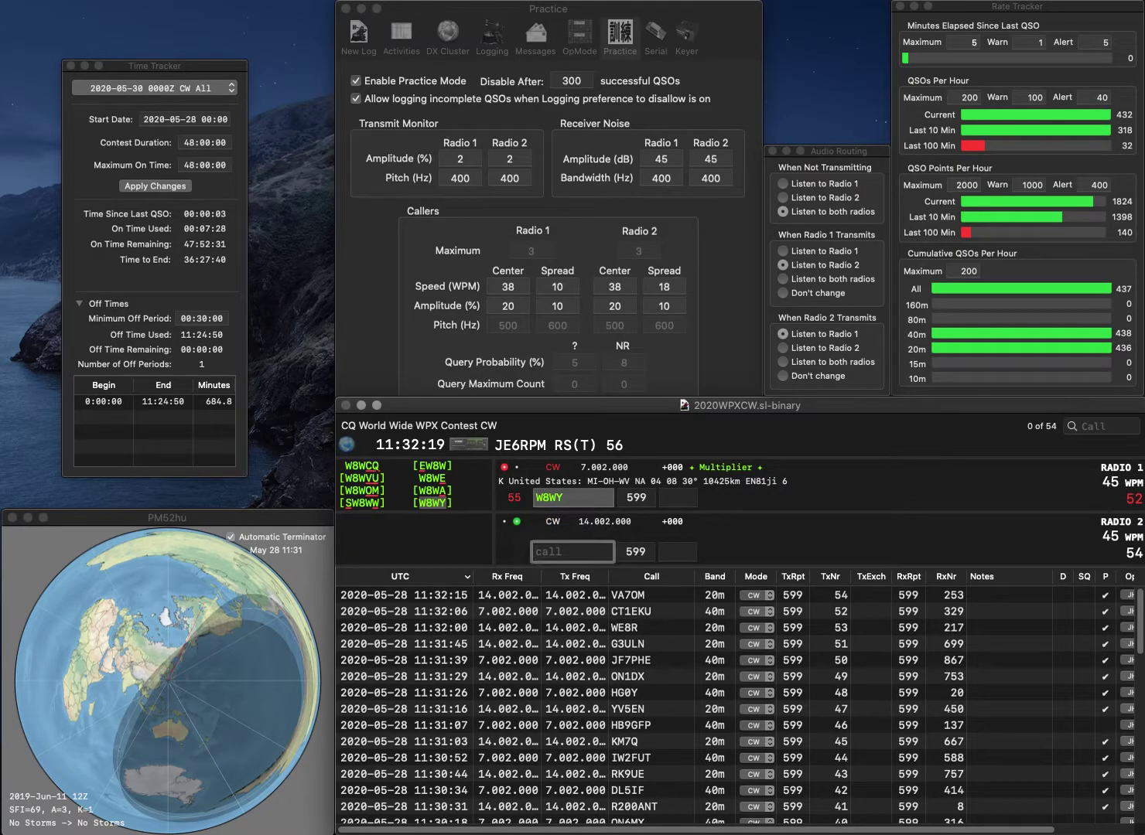
type("CR")
key("Return")
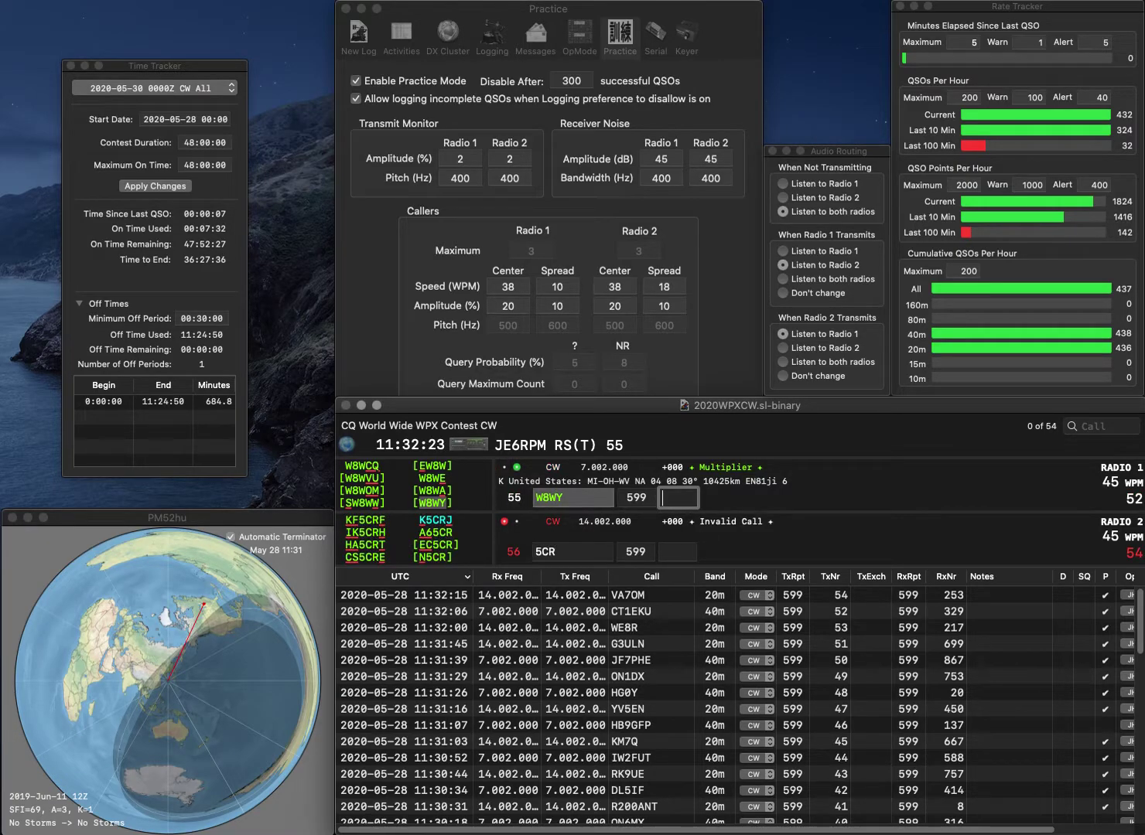
type("363")
key("Return")
type("DK")
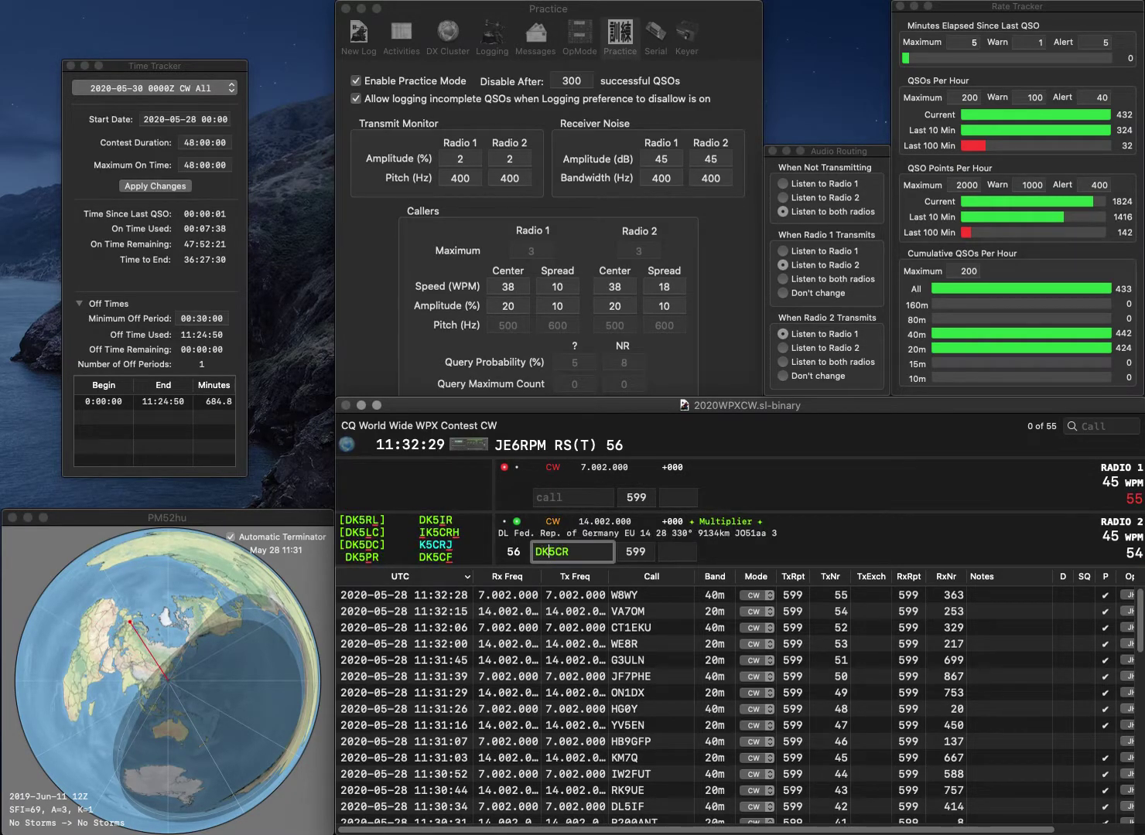
key("End")
key("BackSpace")
type("F")
key("Return")
Step: Enter the call VK2CA on Radio 1 and send its exchange
type("VK")
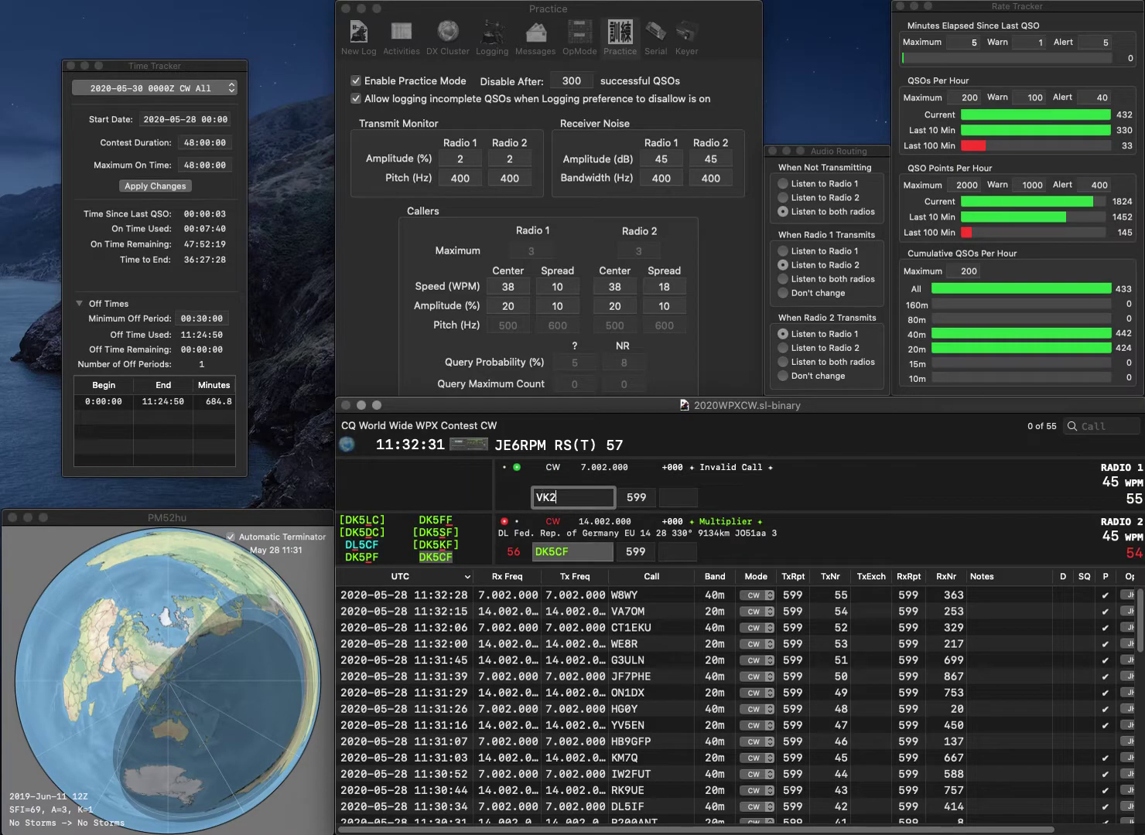
type("2CA")
key("Return")
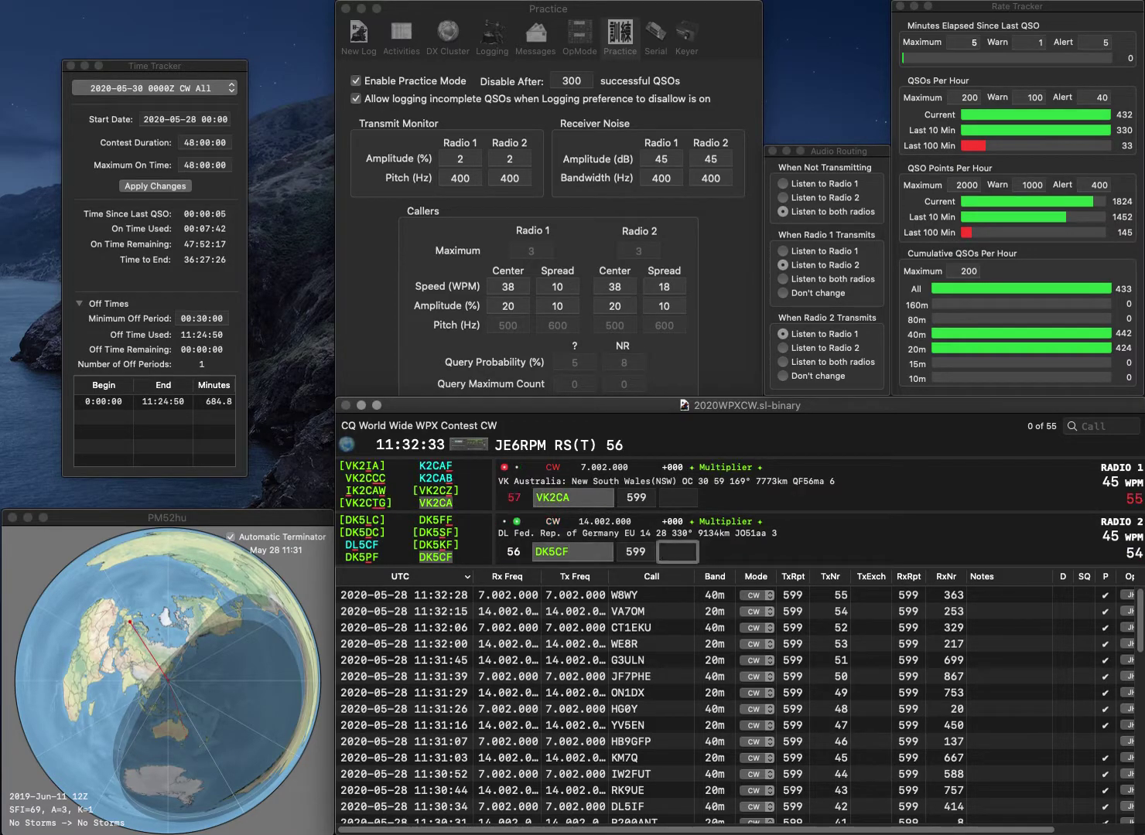
Step: Log DK5CF on Radio 2 with received number 388 and VK2CA on Radio 1 with received number 884
type("388")
key("Return")
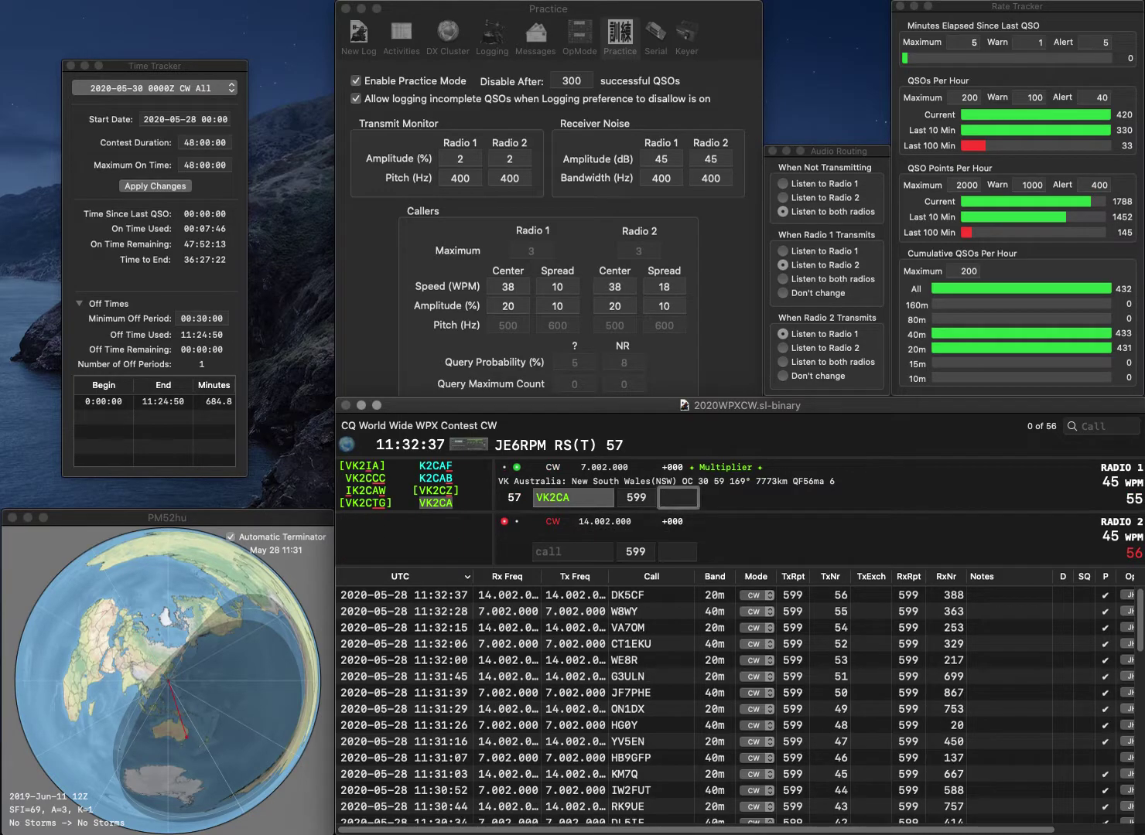
type("884")
key("Return")
type("JA5GCI")
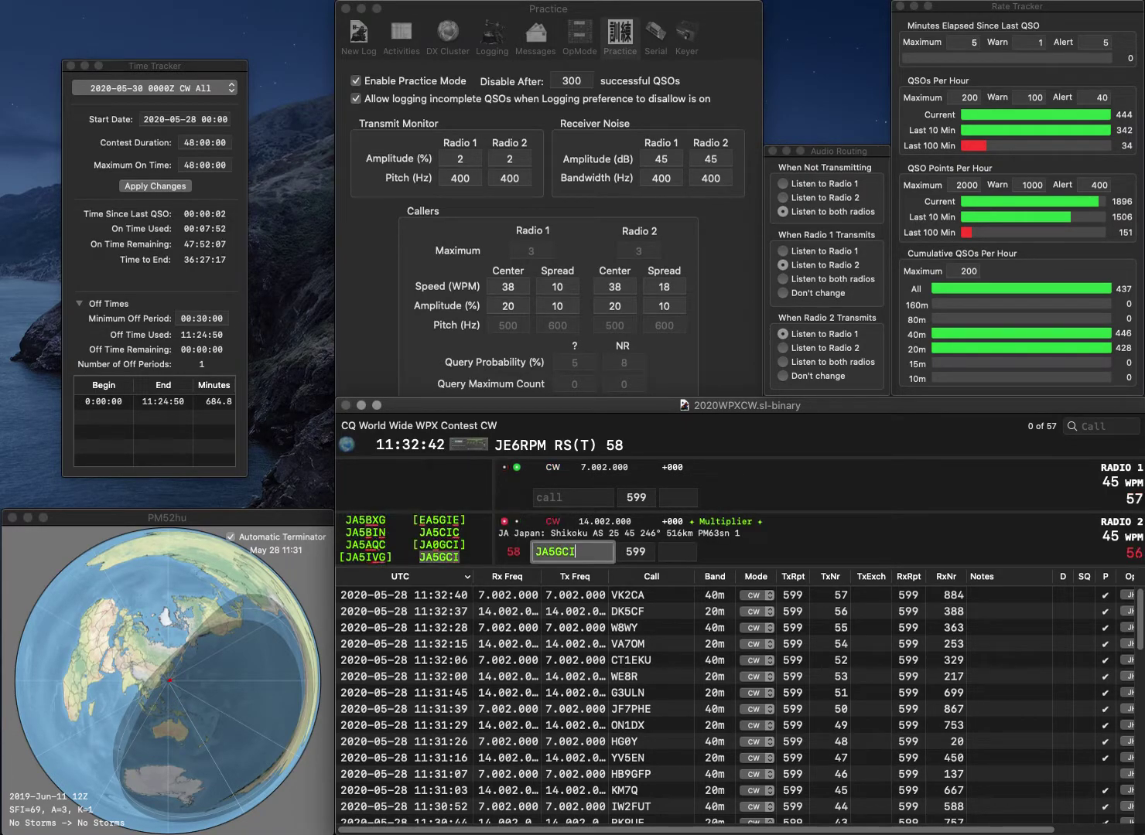
key("Return")
type("OK5NW")
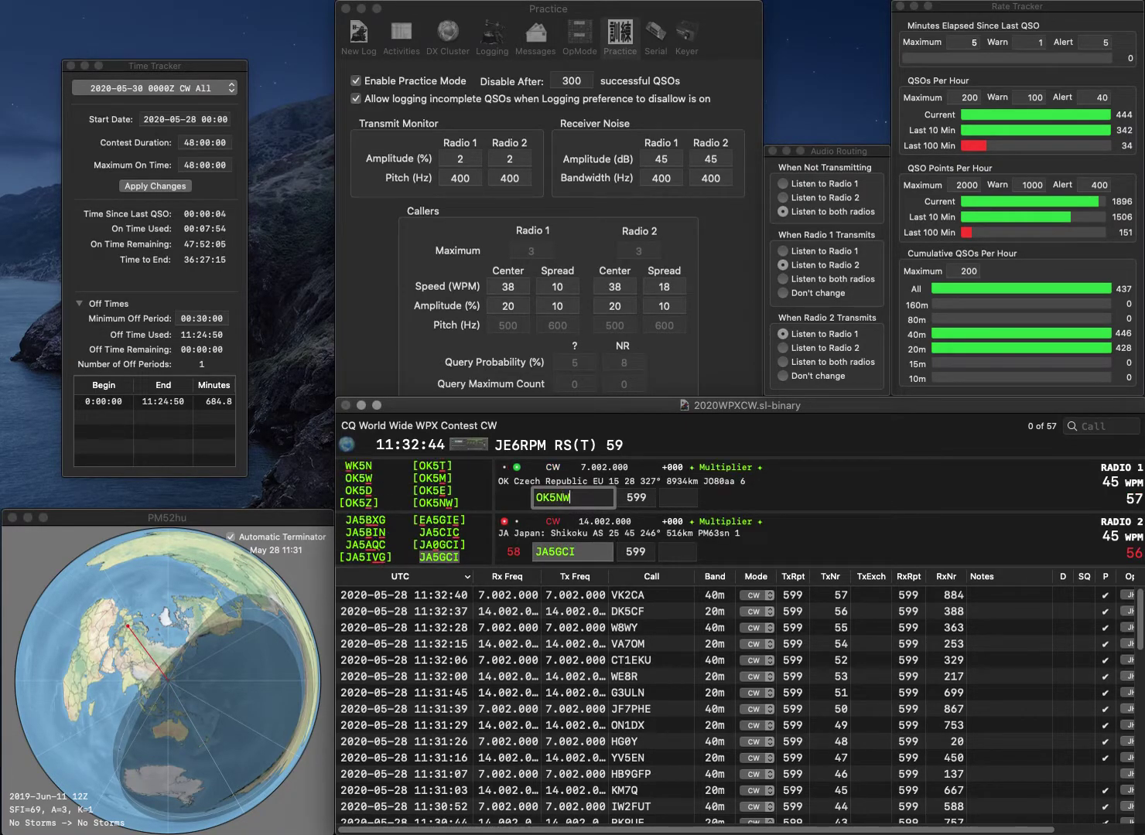
key("space")
key("Return")
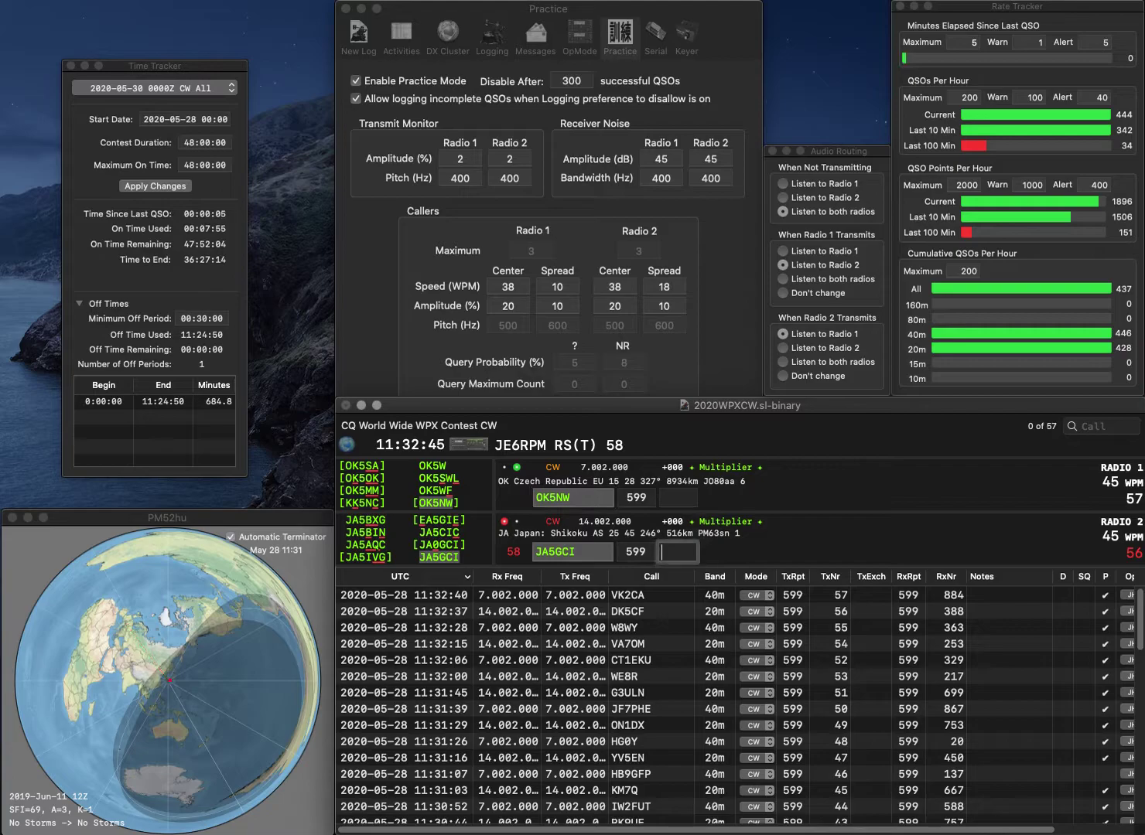
type("62")
key("Return")
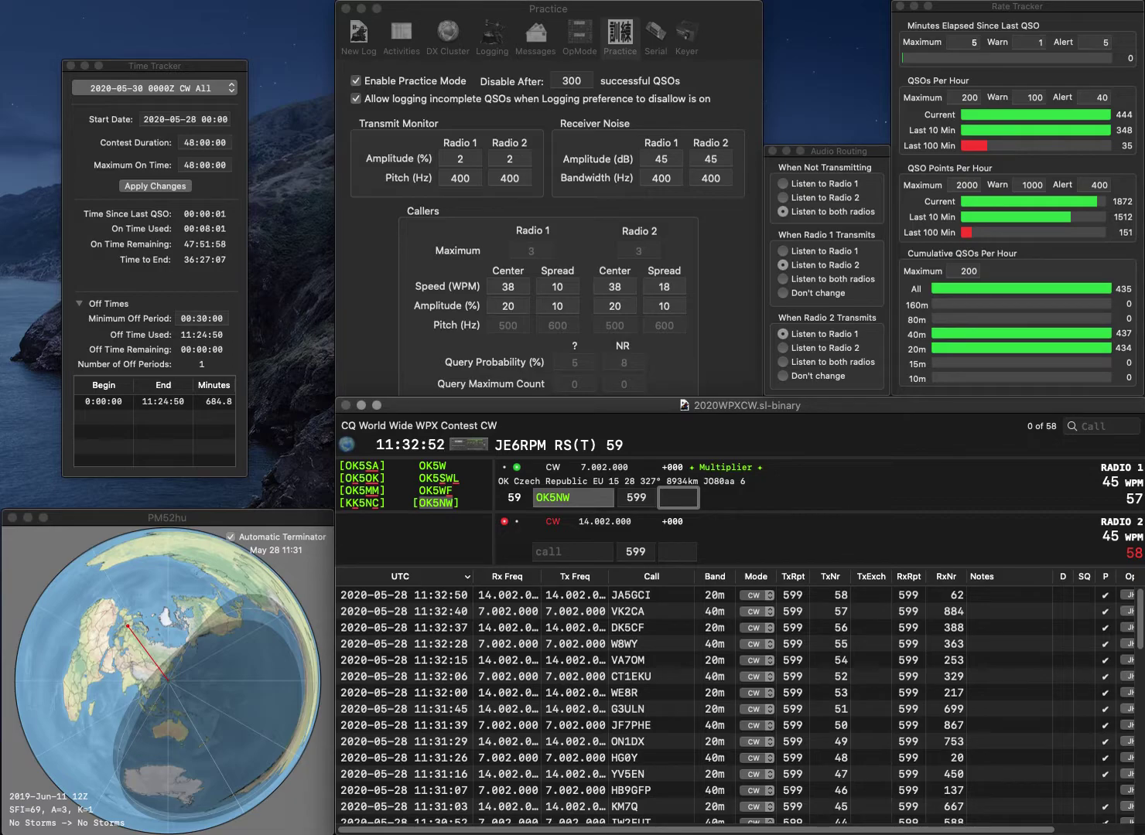
key("Return")
type("KB8SRQ")
key("Return")
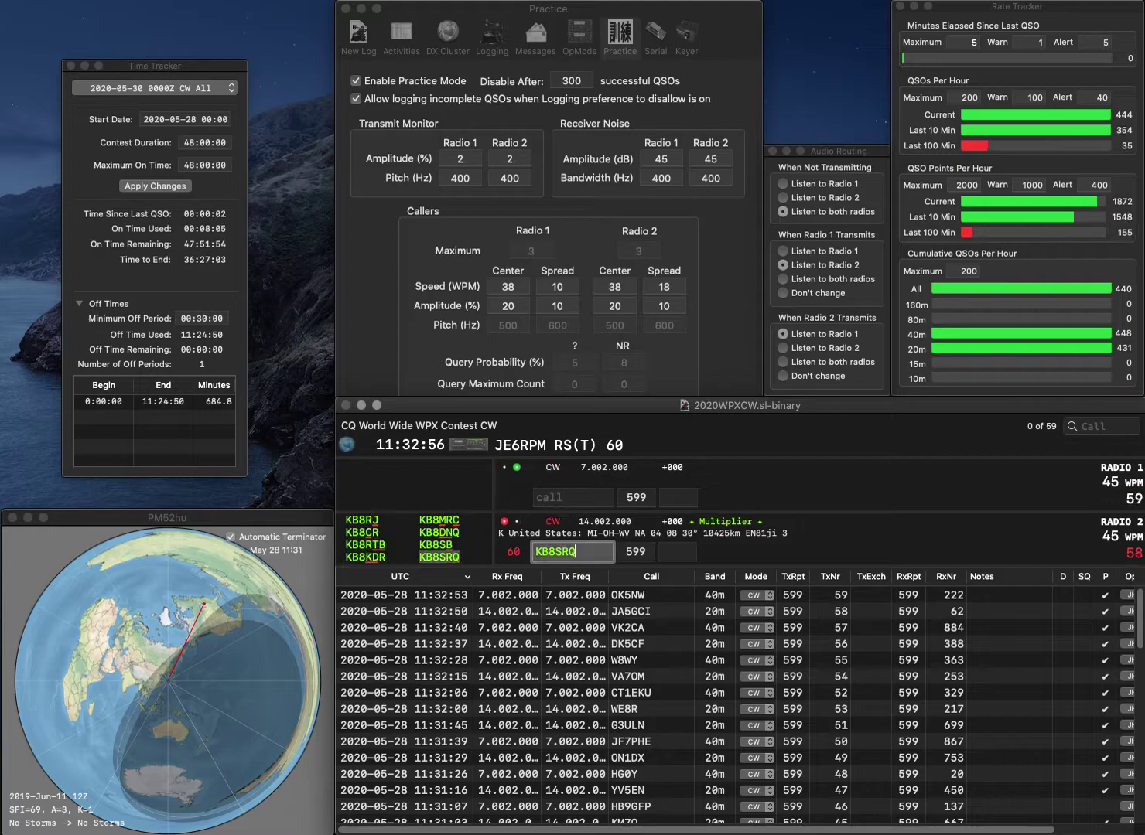
type("K9")
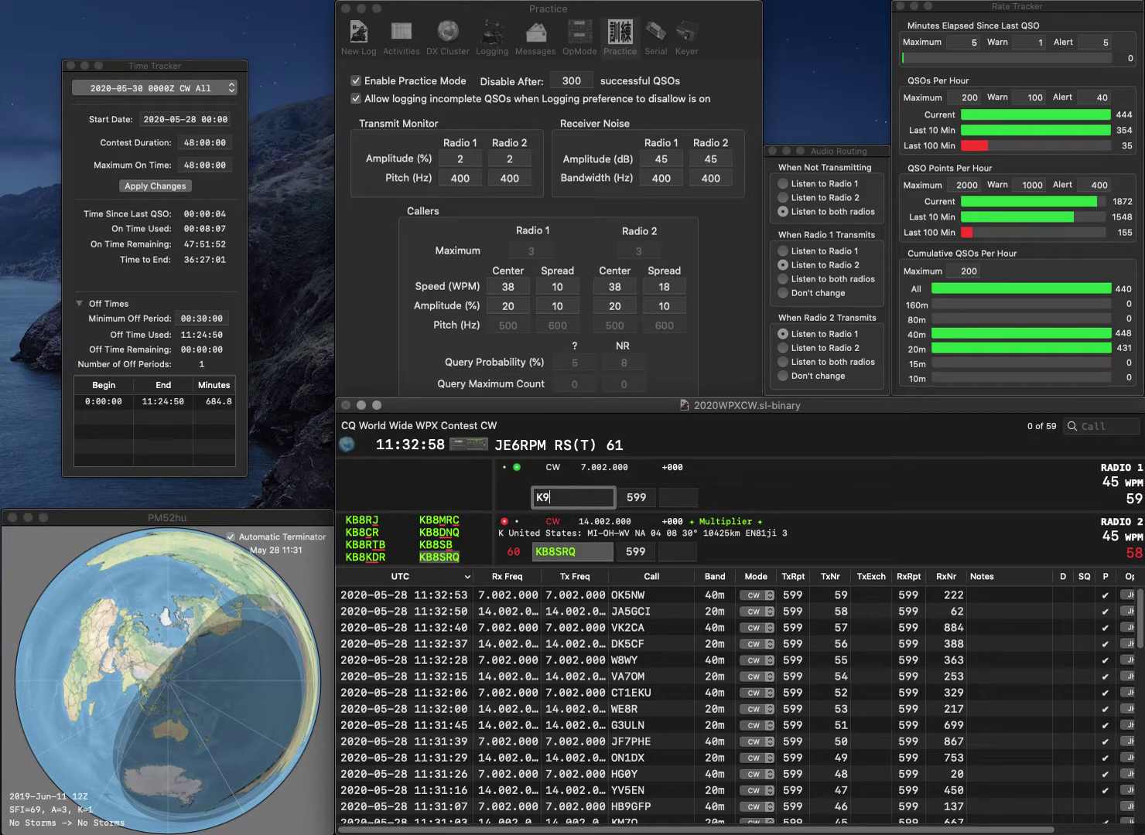
type("PPY")
key("Return")
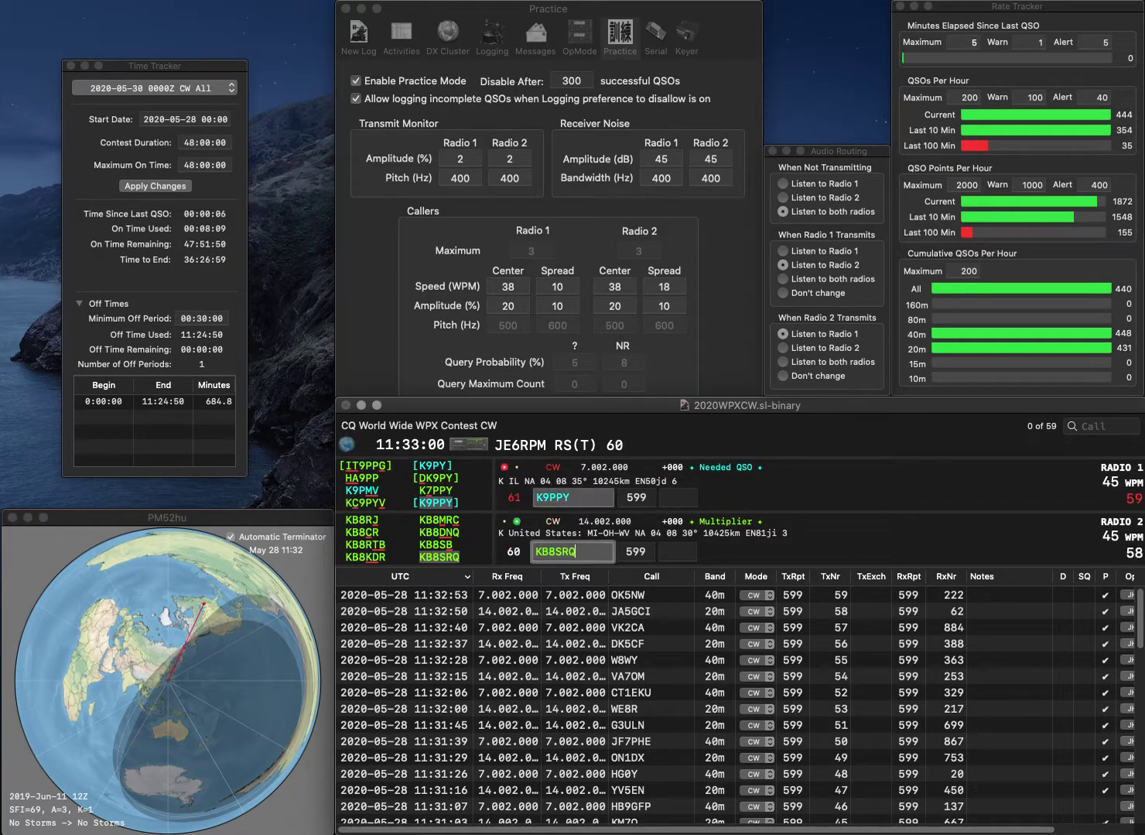
Step: Log KB8SRQ on Radio 2 with received number 199 and K9PPY on Radio 1 with received number 970
key("Tab")
type("199")
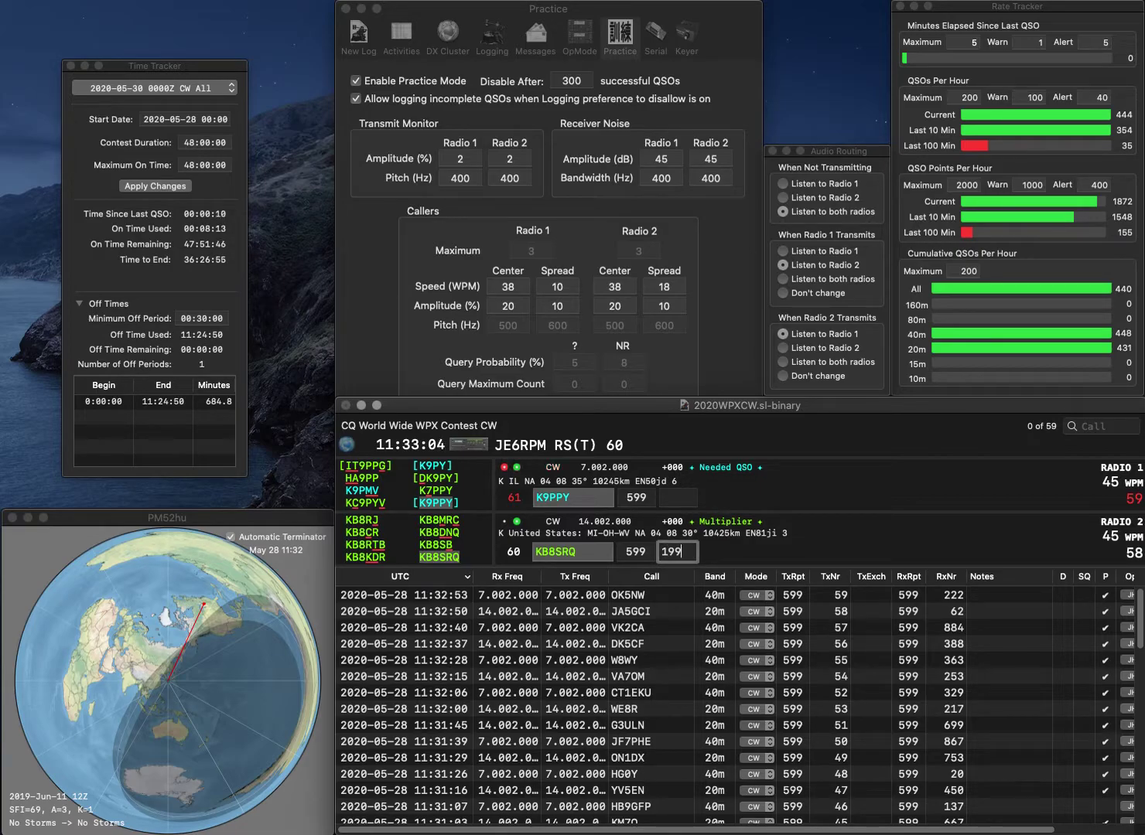
key("Return")
type("970")
key("Return")
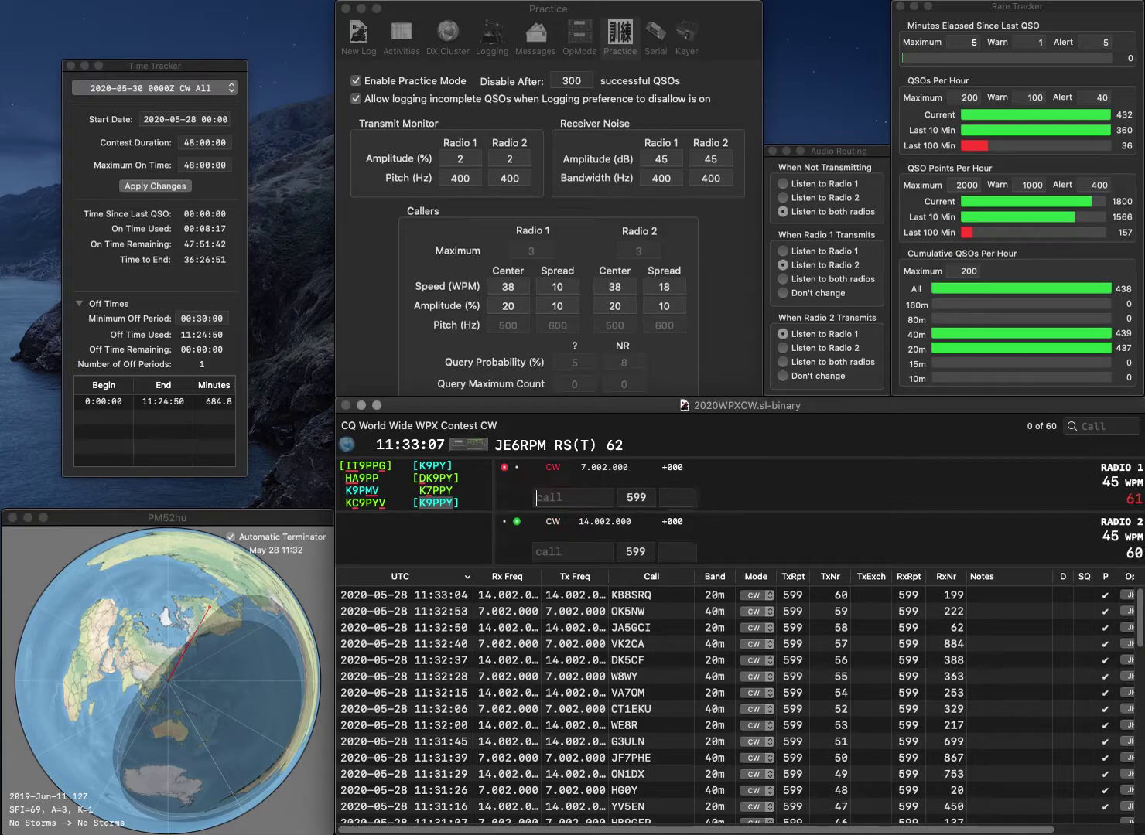
Step: Enter the call PI4AAG on Radio 2 and the call WESOM on Radio 1, sending both exchanges
type("AAG")
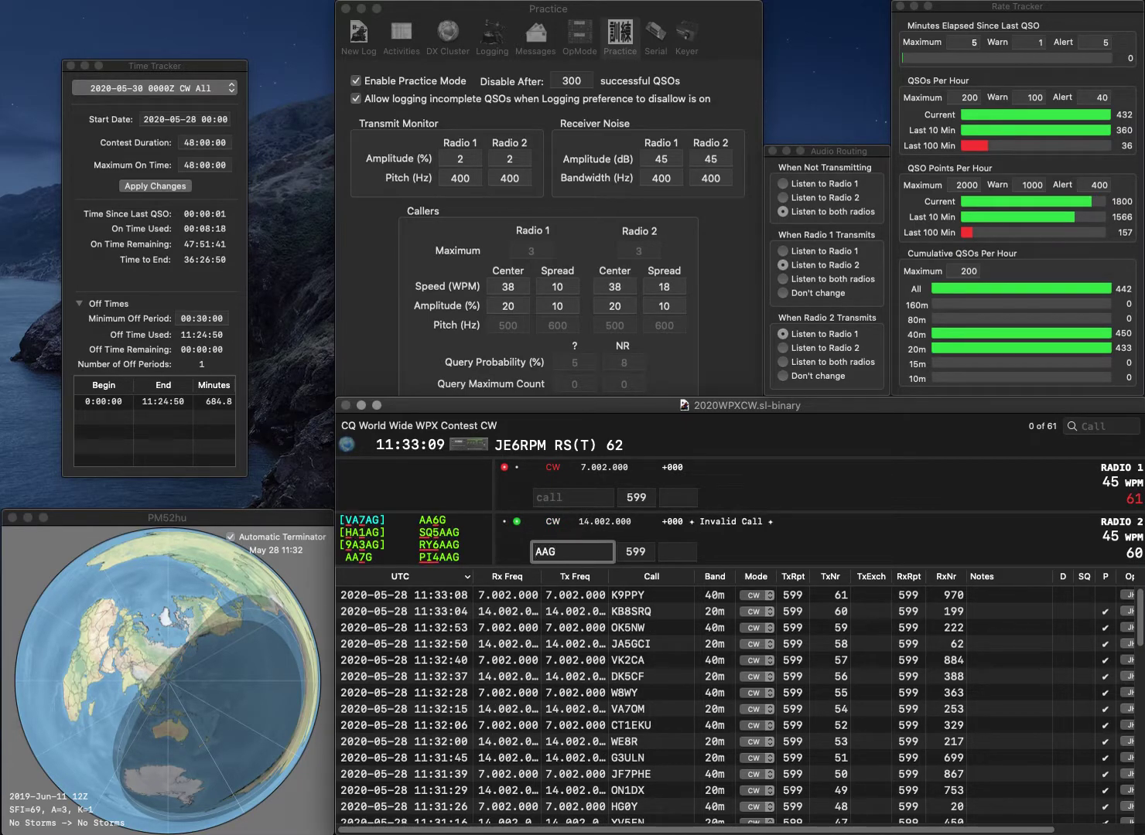
key("Home")
type("PI4")
key("Return")
type("WE")
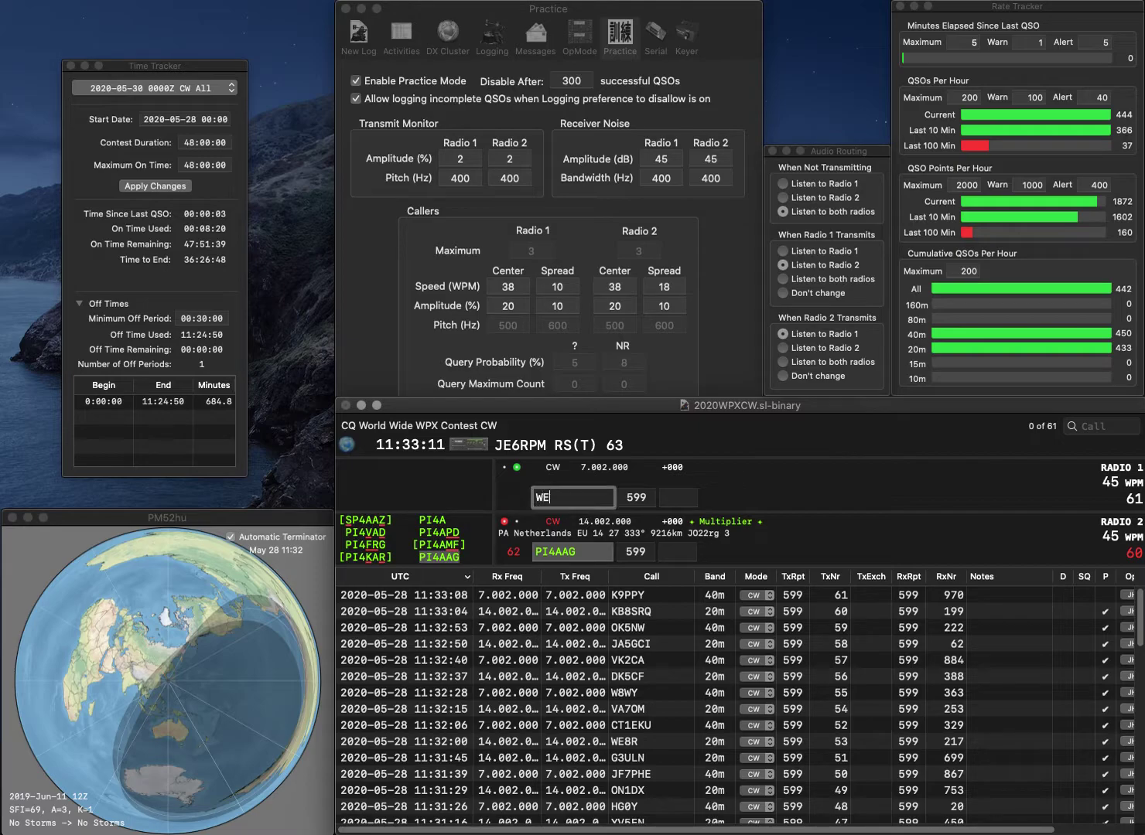
type("SOM")
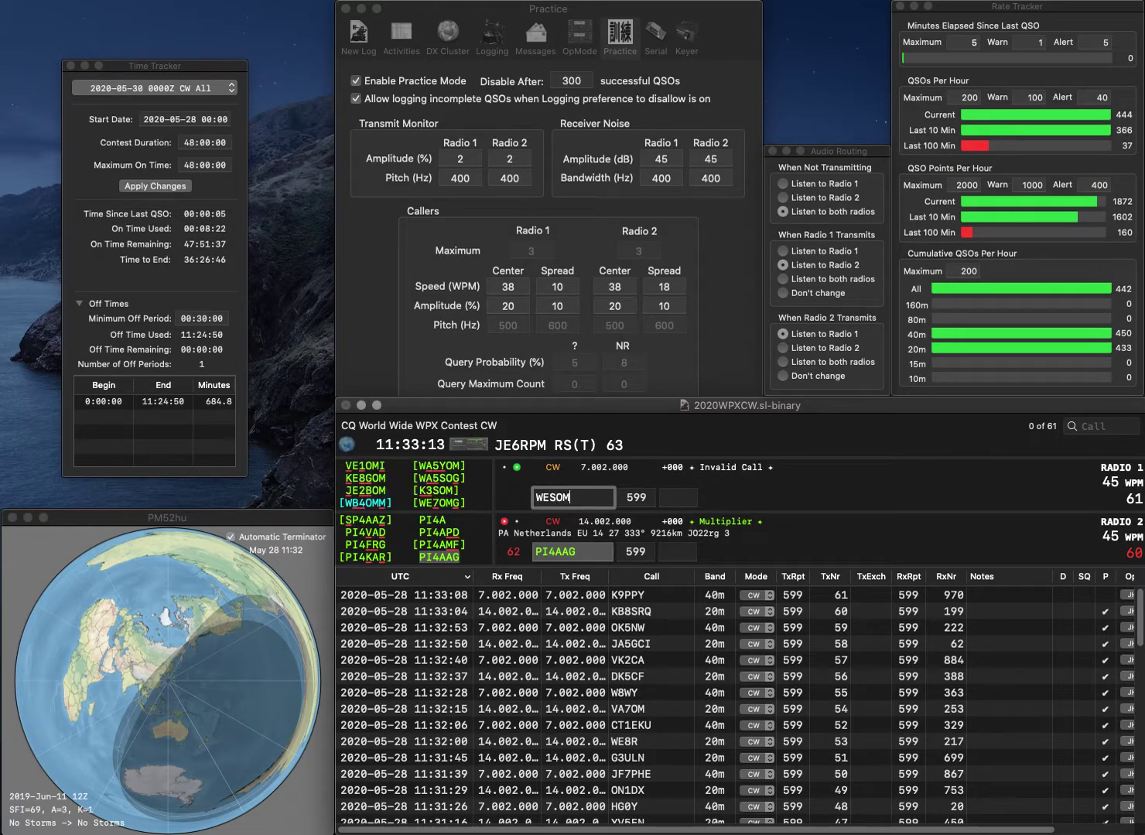
key("Return")
Step: Log PI4AAG on Radio 2 with received number 852
key("space")
type("852")
key("Return")
Step: Change the Radio 1 call to G5M and send its exchange again
key("BackSpace")
key("BackSpace")
type("G5")
key("Delete")
key("Delete")
key("Return")
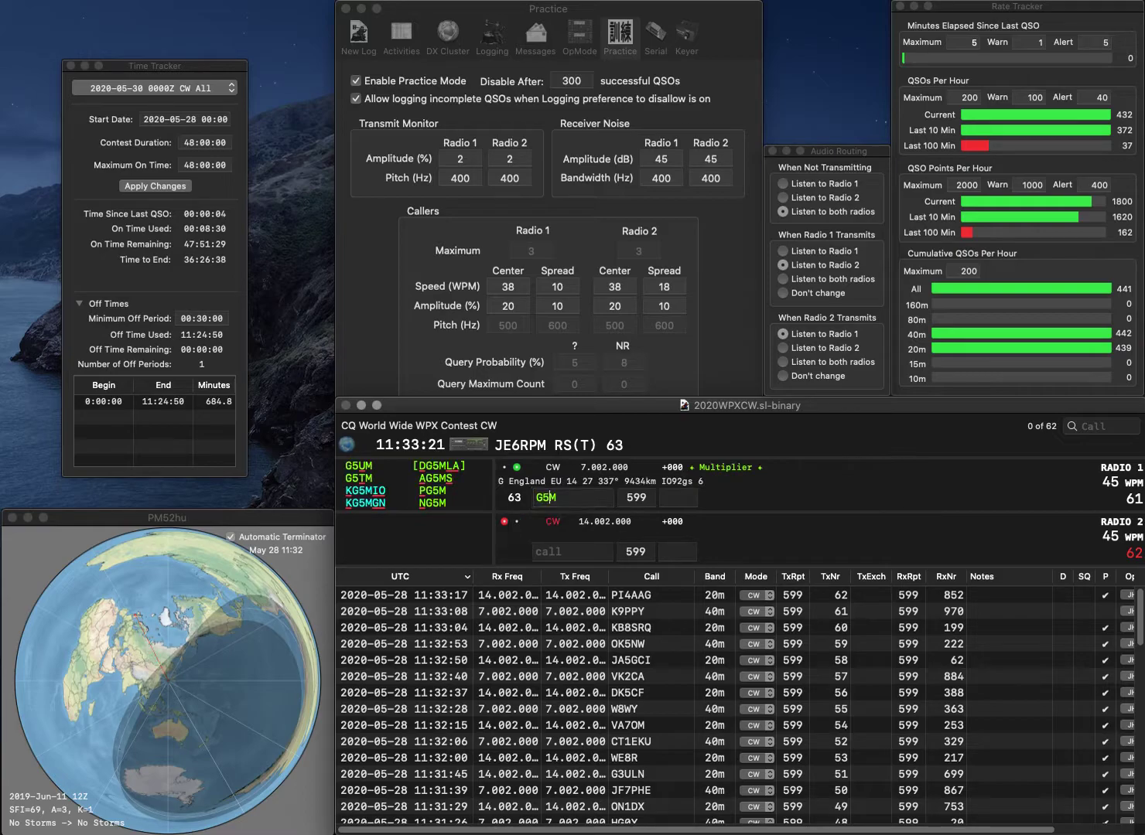
type("M1")
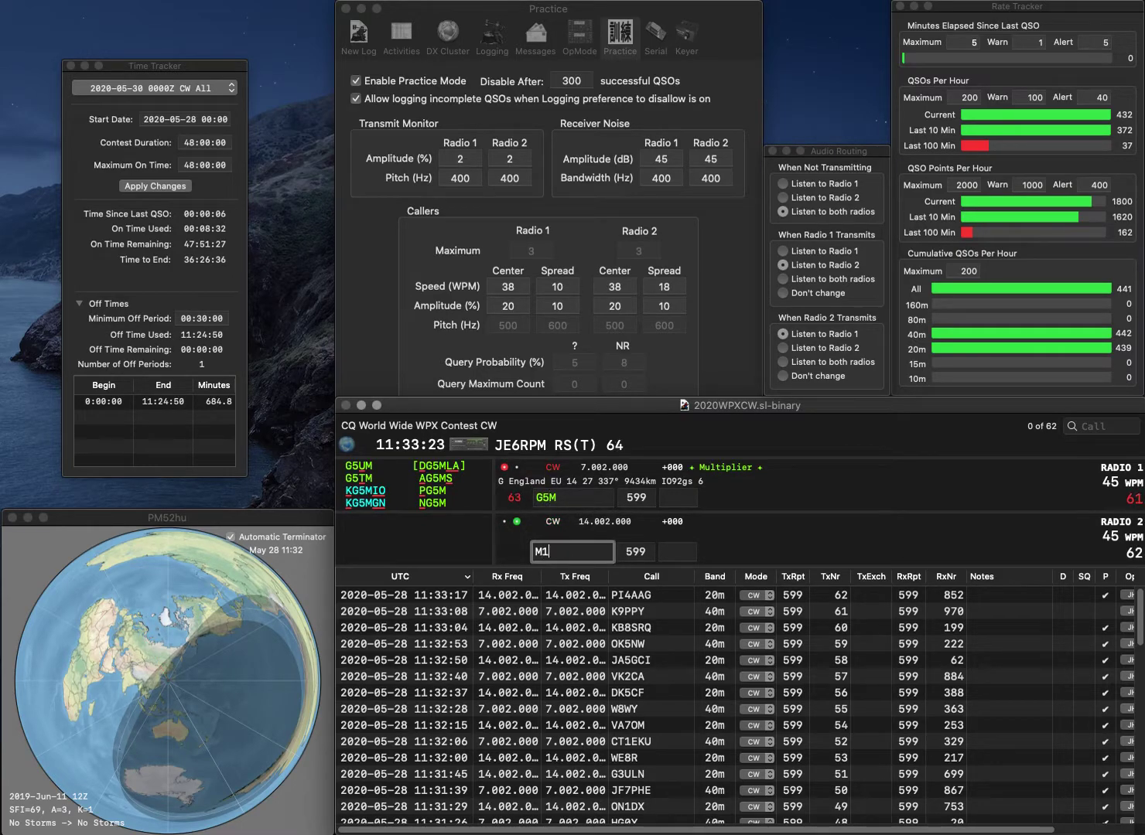
type("X")
key("Return")
type("W5GOL")
key("Return")
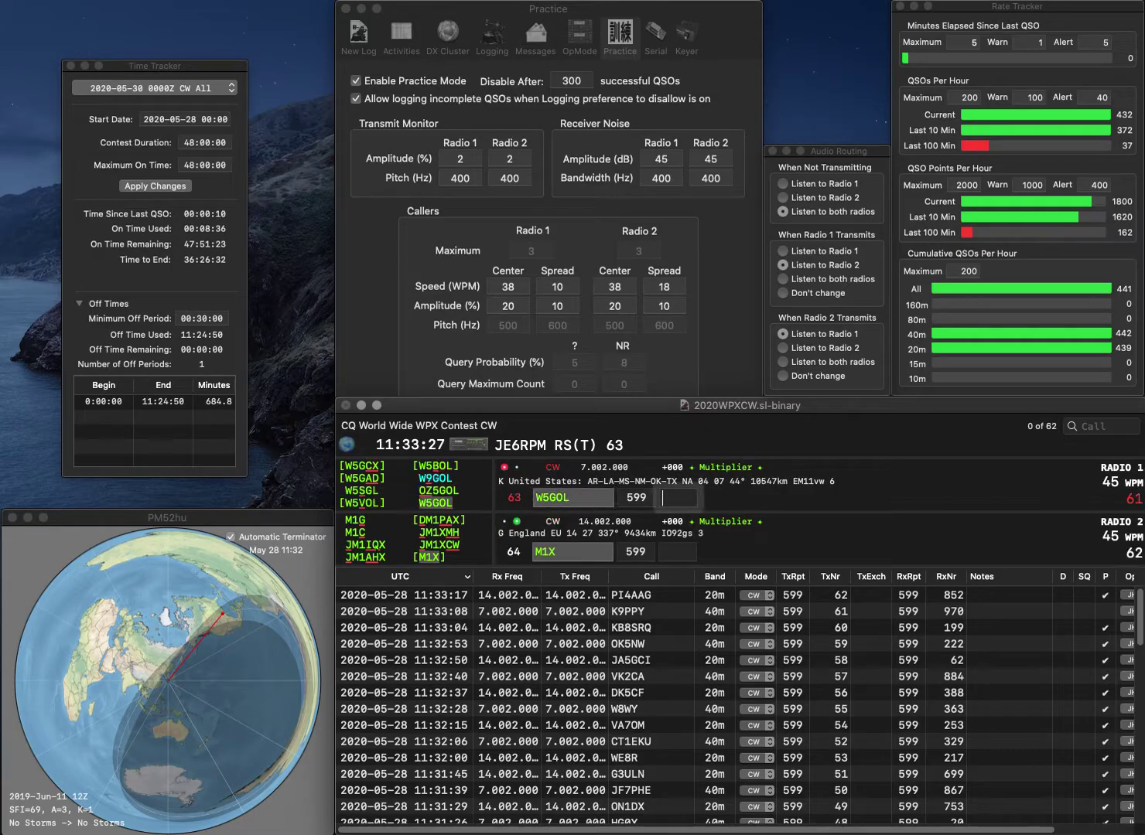
key("Tab")
type("745")
key("Return")
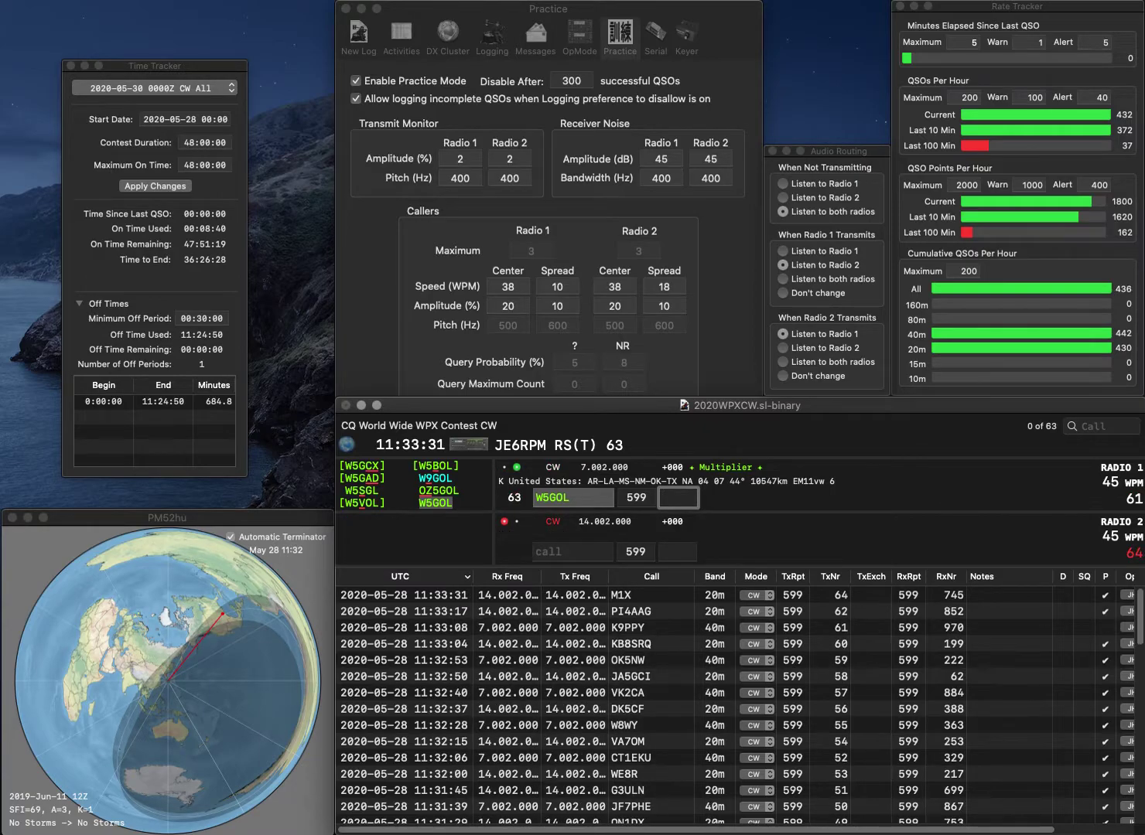
type("92")
key("Return")
type("NMF")
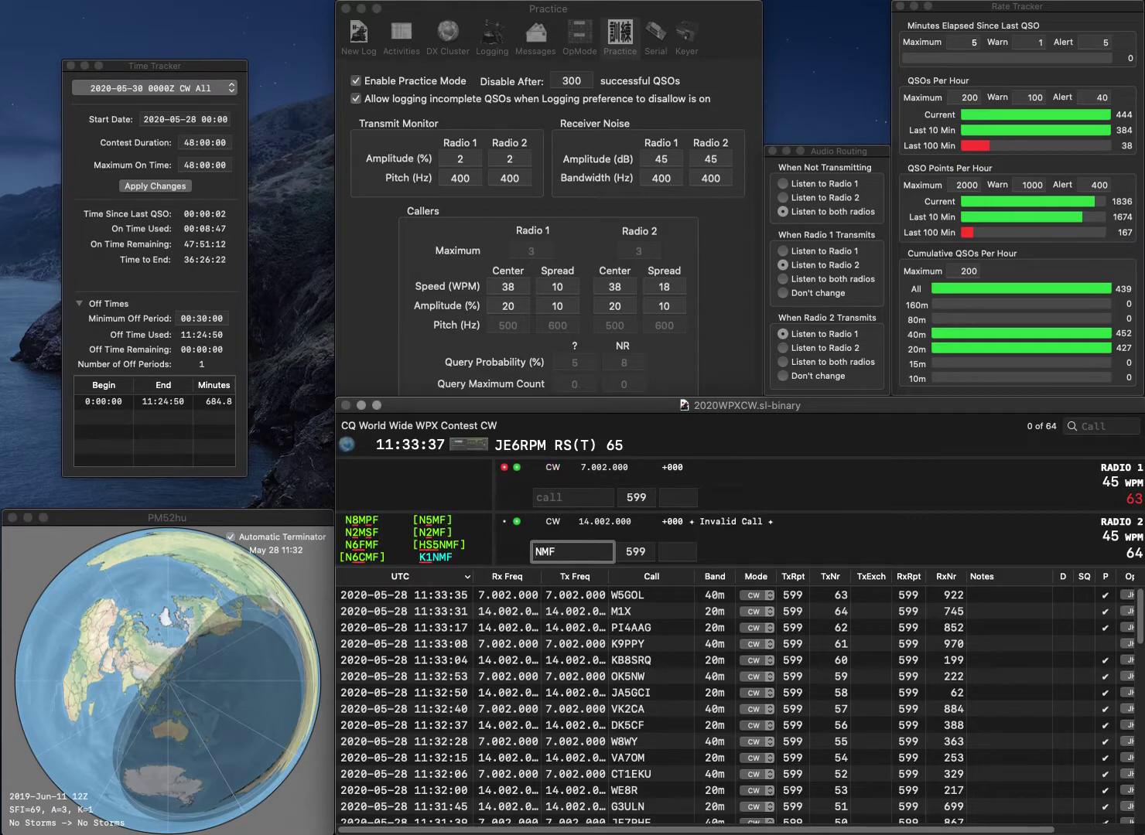
key("Return")
type("VE9HOME")
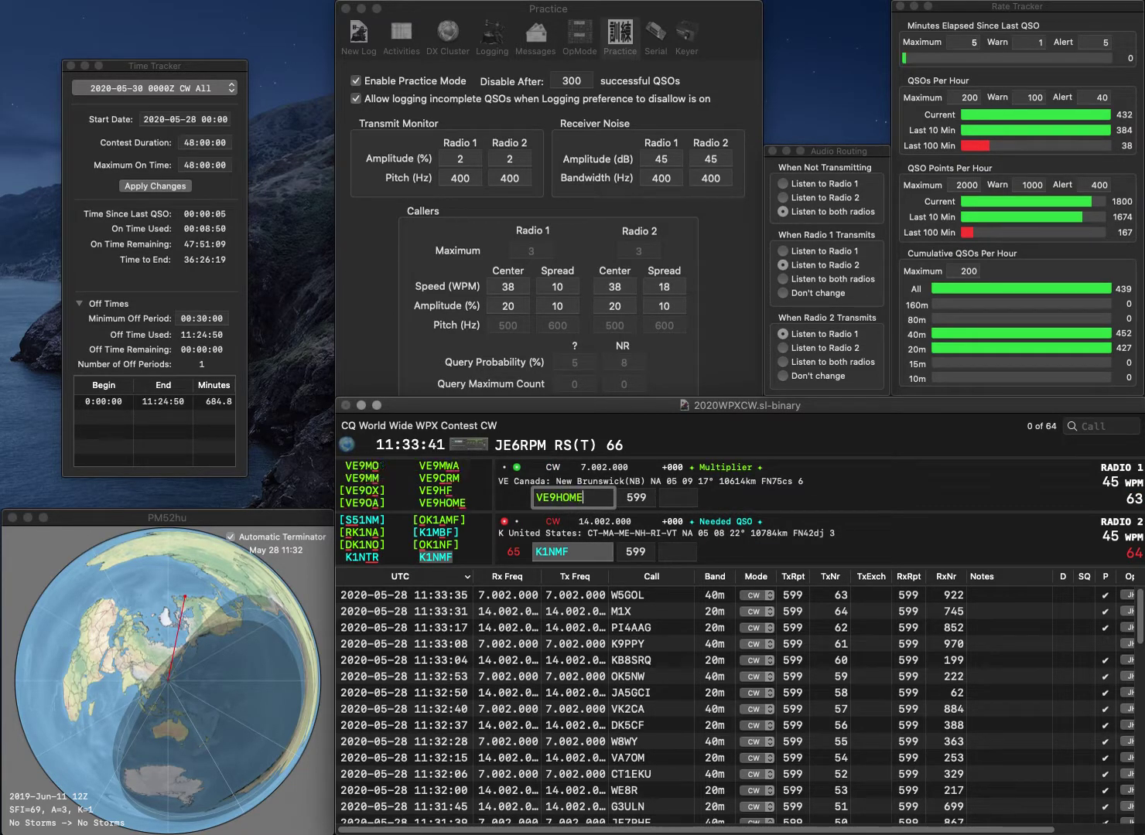
key("grave")
key("Return")
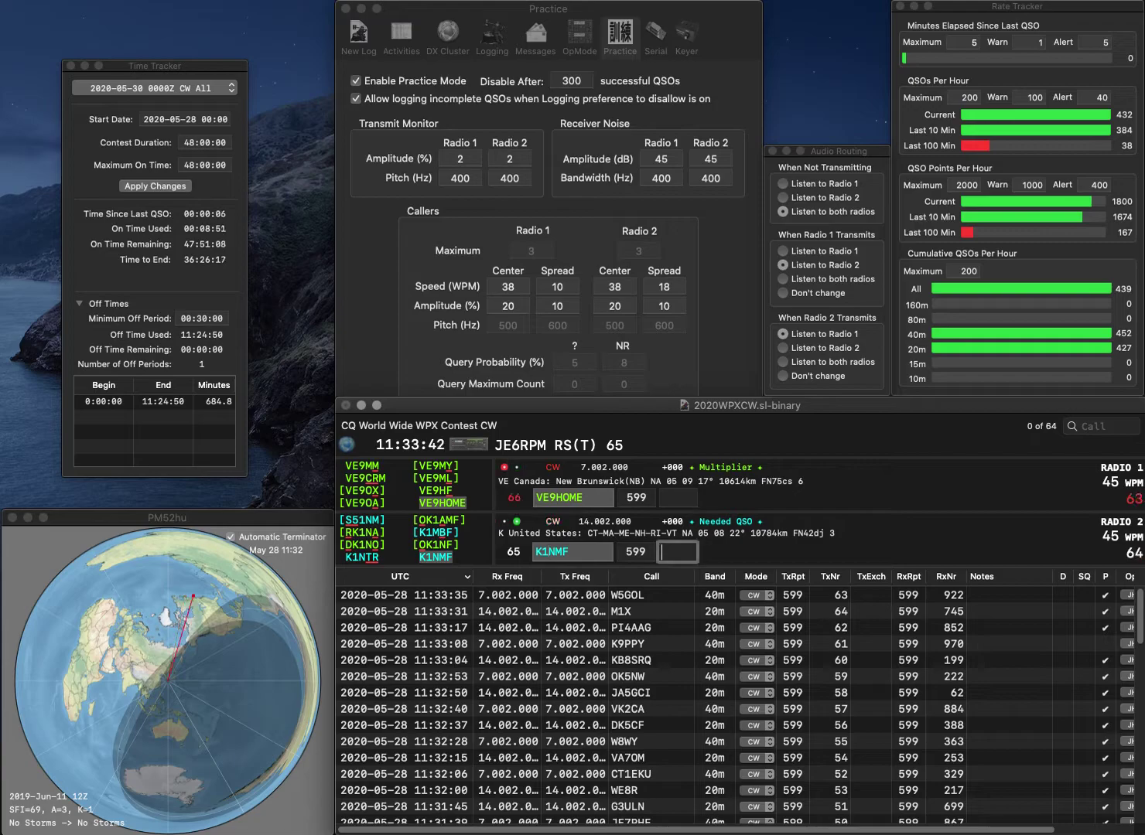
Step: Log K1NMF on Radio 2 with received number 32 and VE9HOME on Radio 1 with received number 882
type("32")
key("Return")
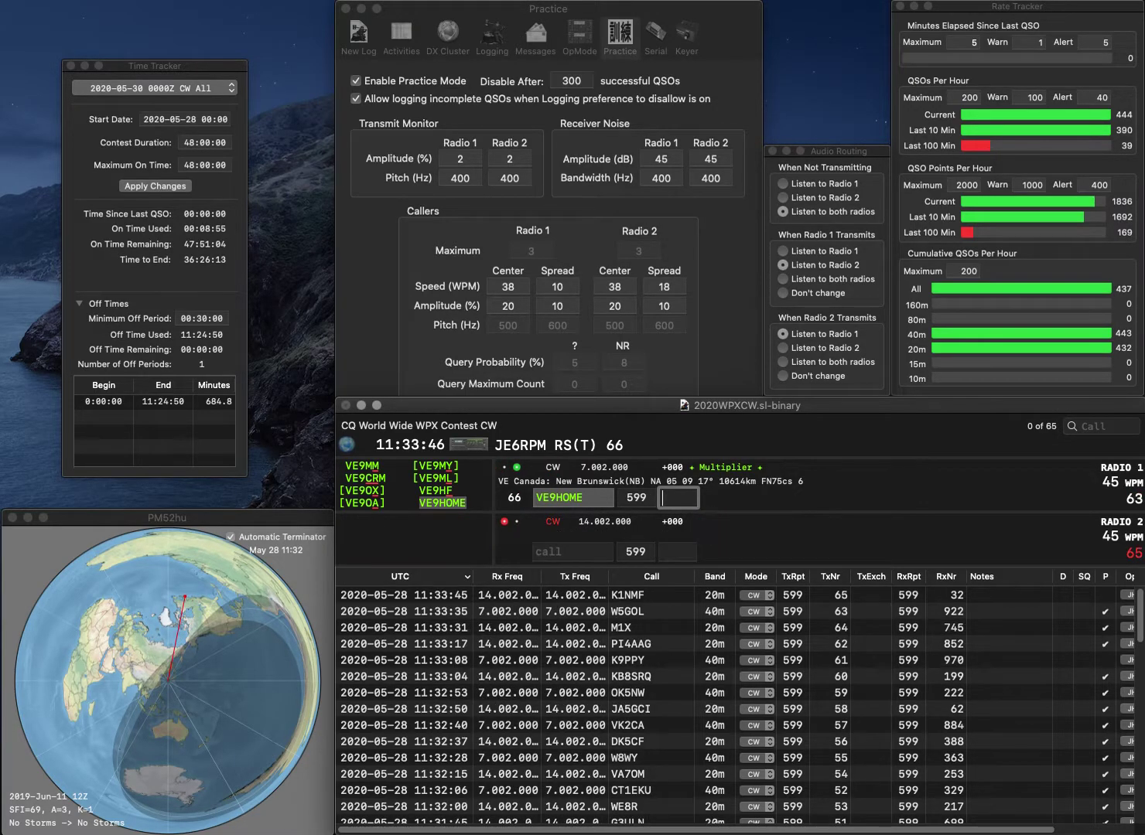
type("882")
key("Return")
Step: Enter the call W3USA on Radio 1 and build the Radio 2 call from 8D to ND8D, sending the exchanges
type("8D")
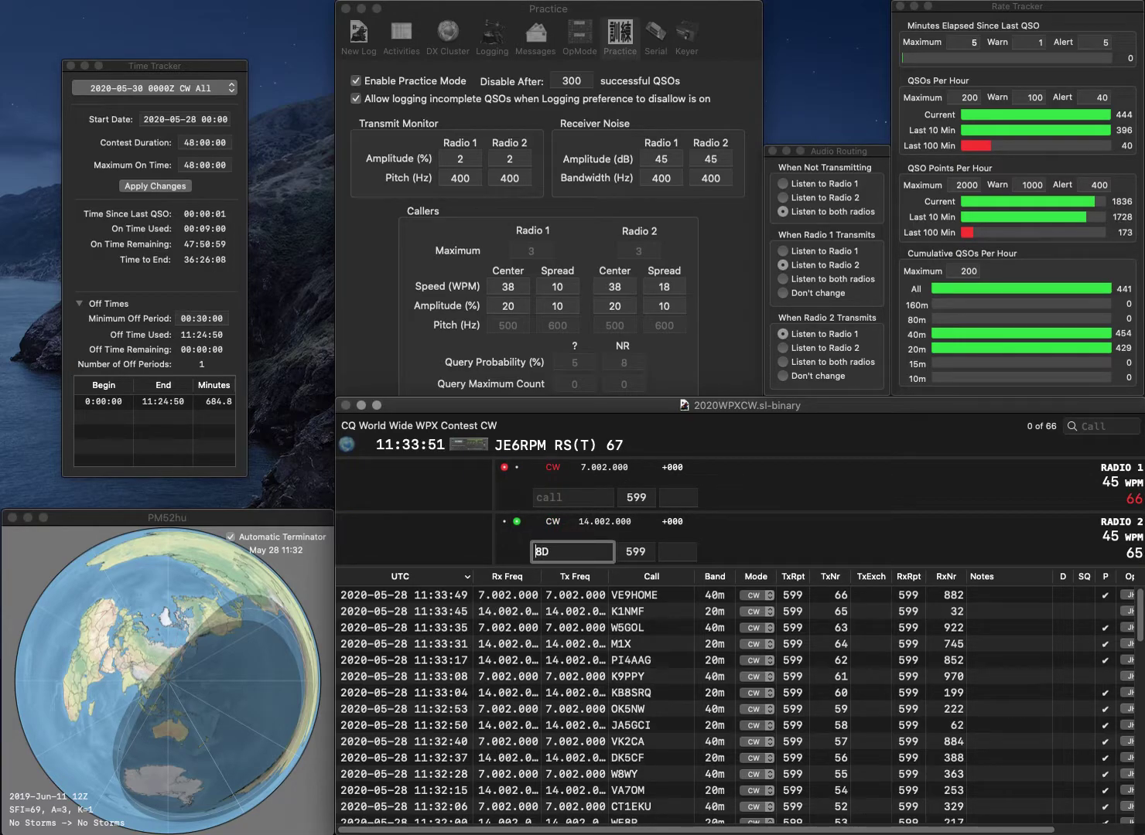
key("Return")
type("W3USA")
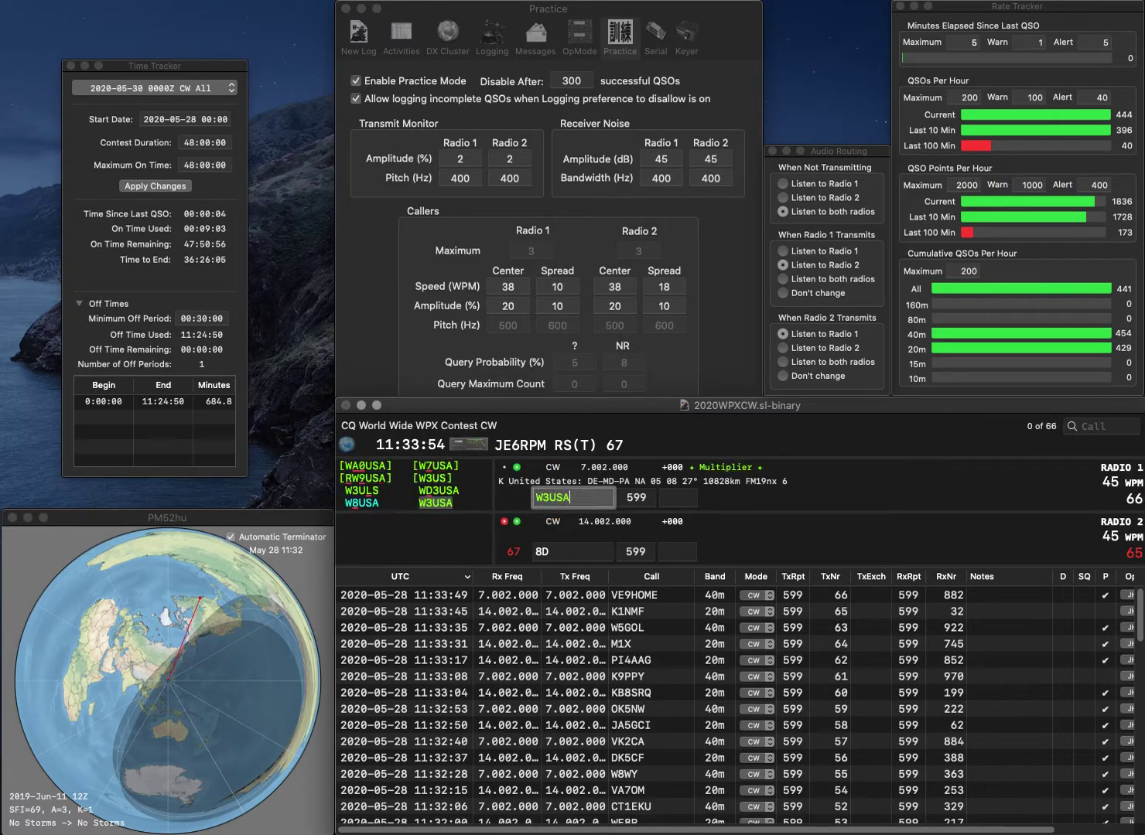
key("Return")
type("ND")
key("Return")
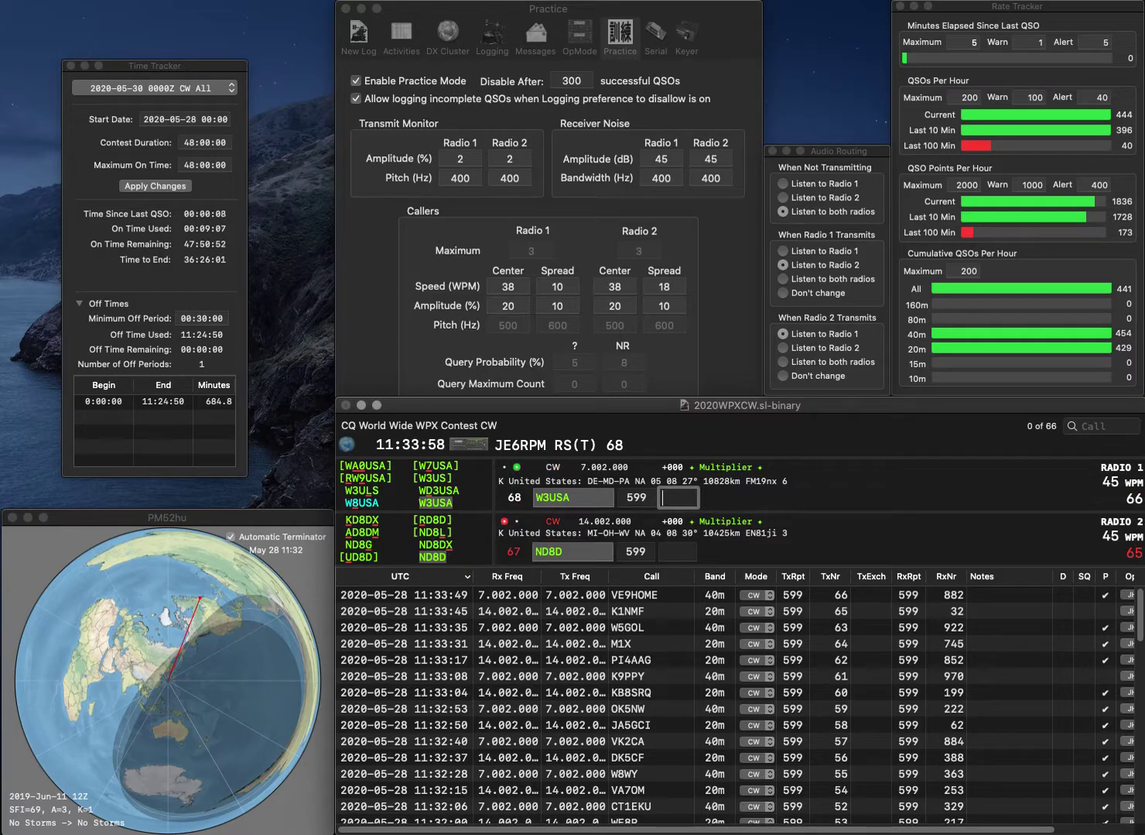
type("10")
key("Return")
type("128")
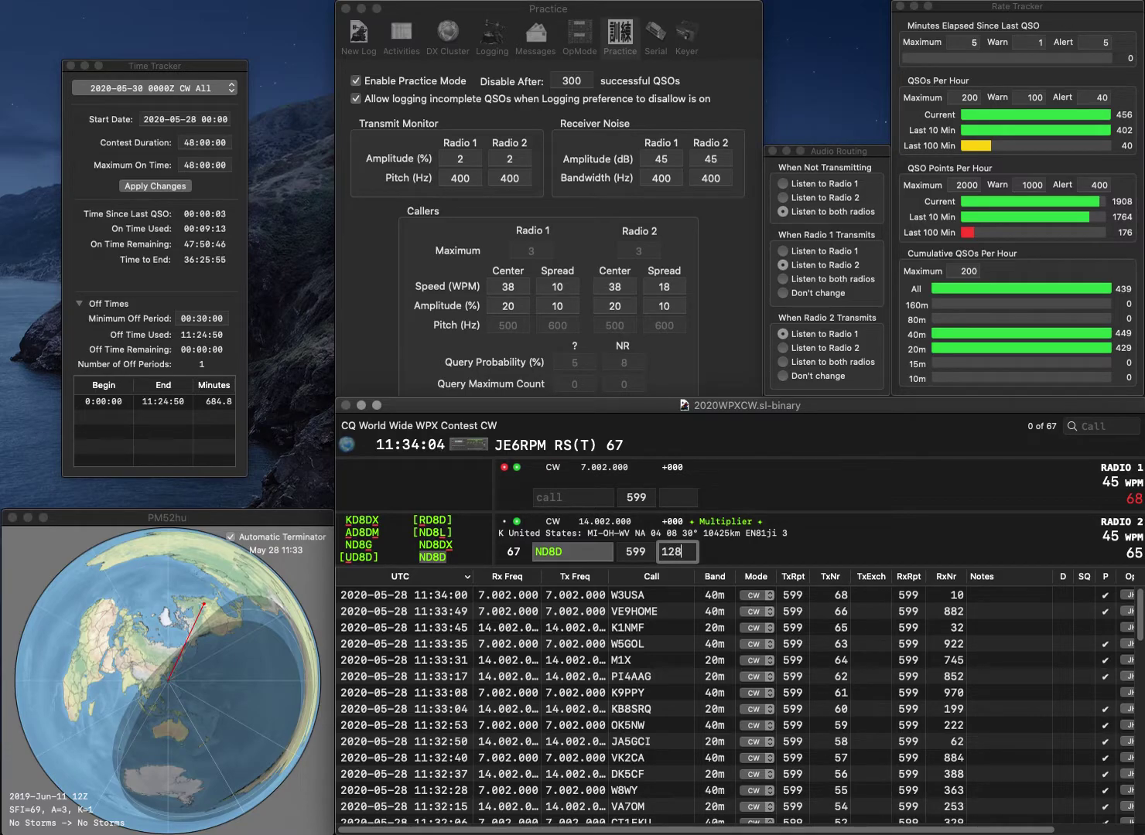
key("Return")
type("W2VTV")
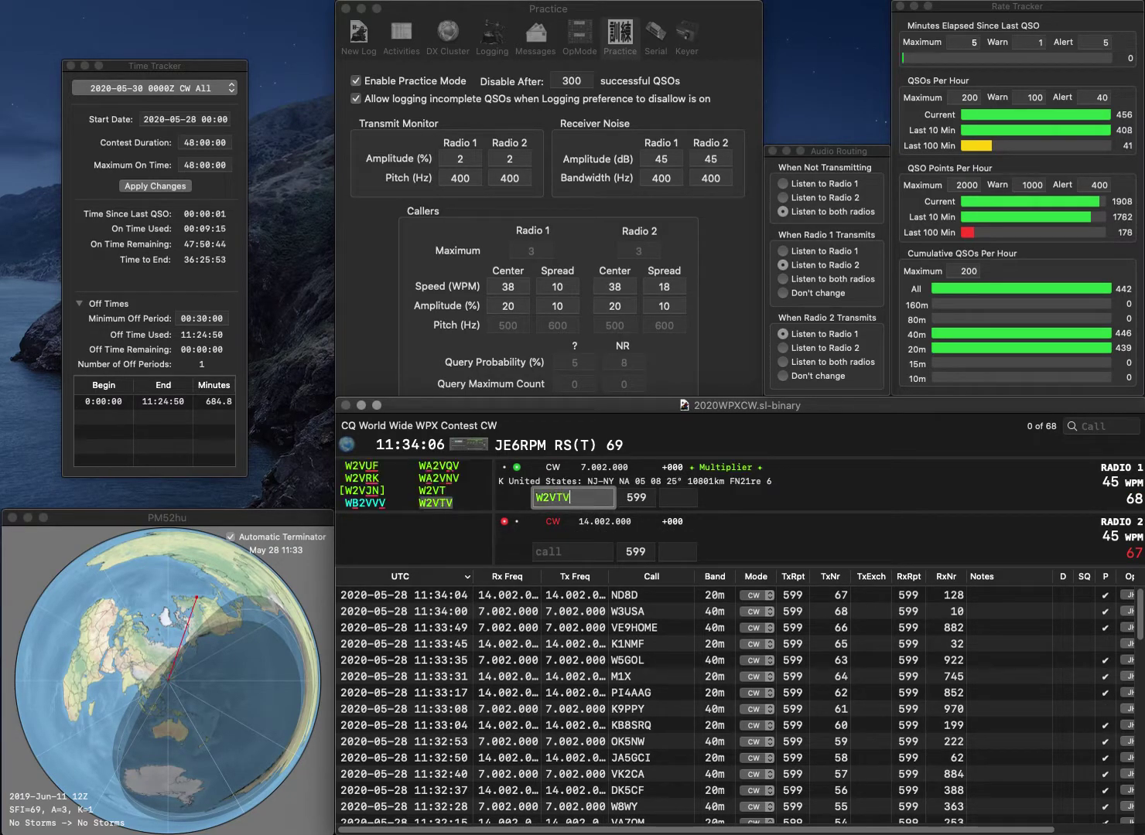
key("Return")
type("WA2")
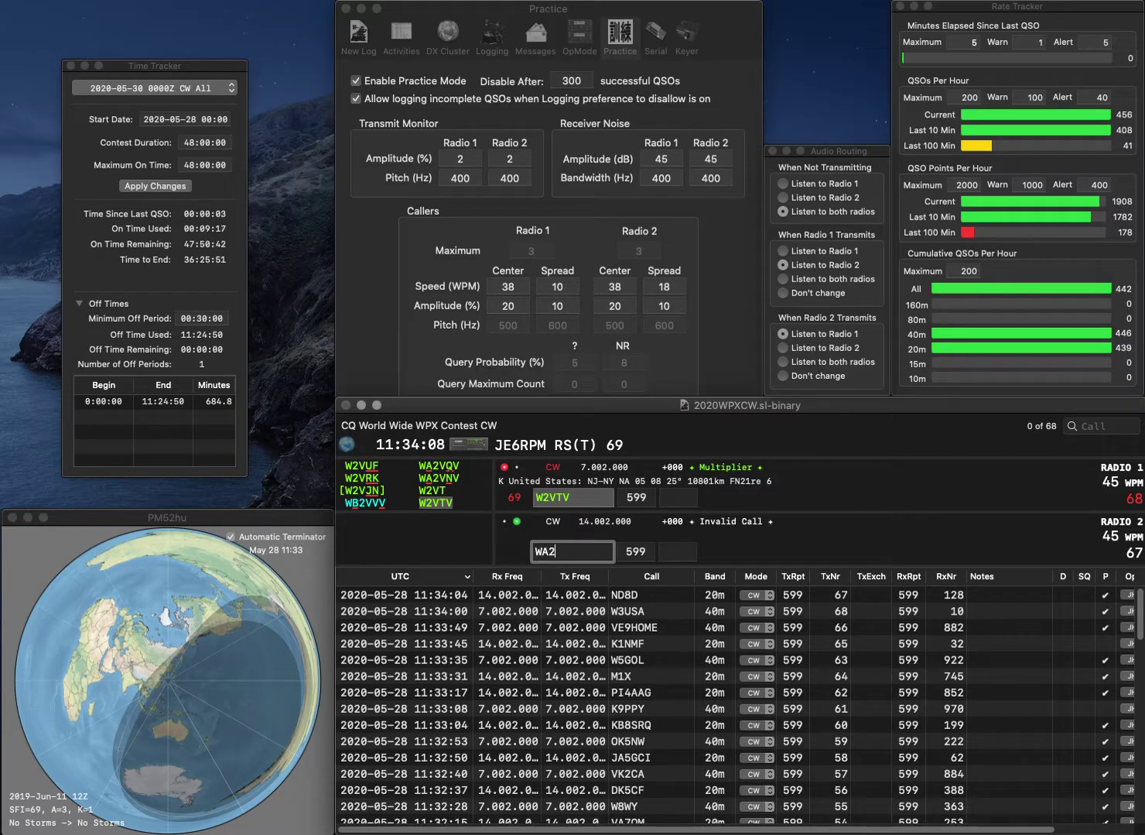
type("PYX")
key("Return")
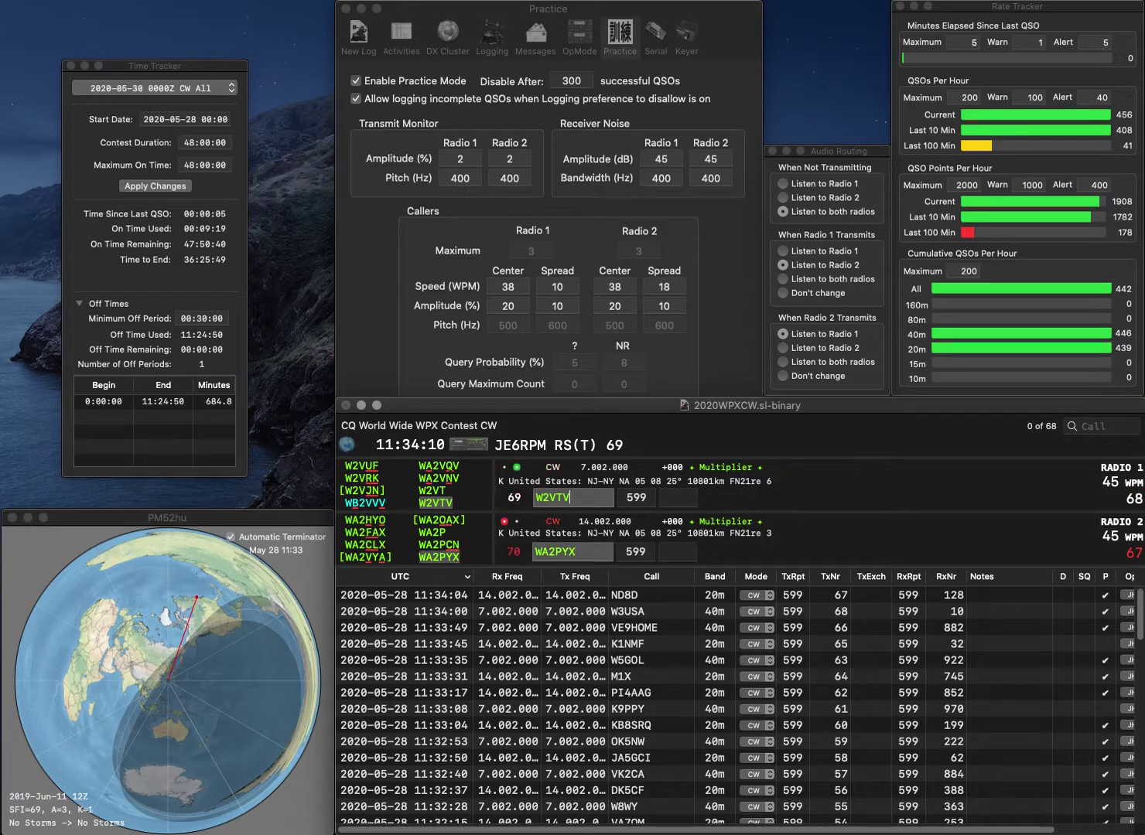
Step: Log W2VTV on Radio 1 with received number 808 and WA2PYX on Radio 2 with received number 89
type("808")
key("Return")
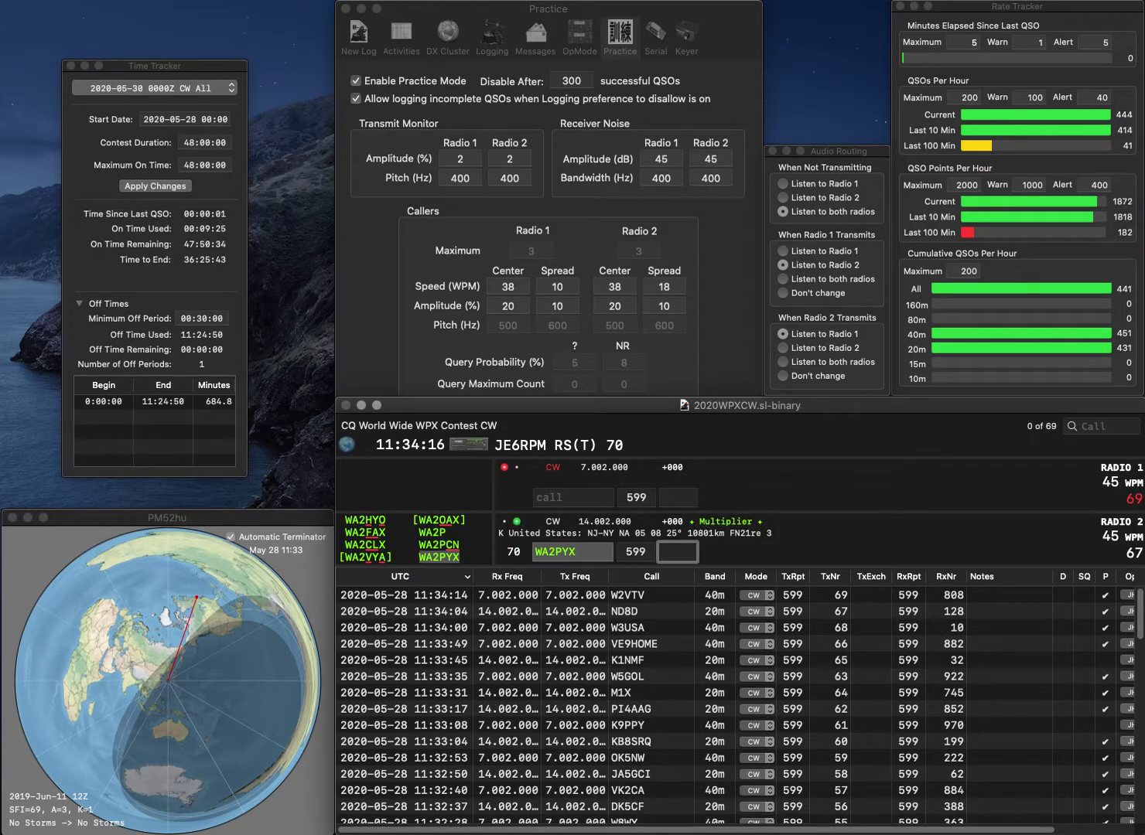
key("Return")
type("KK")
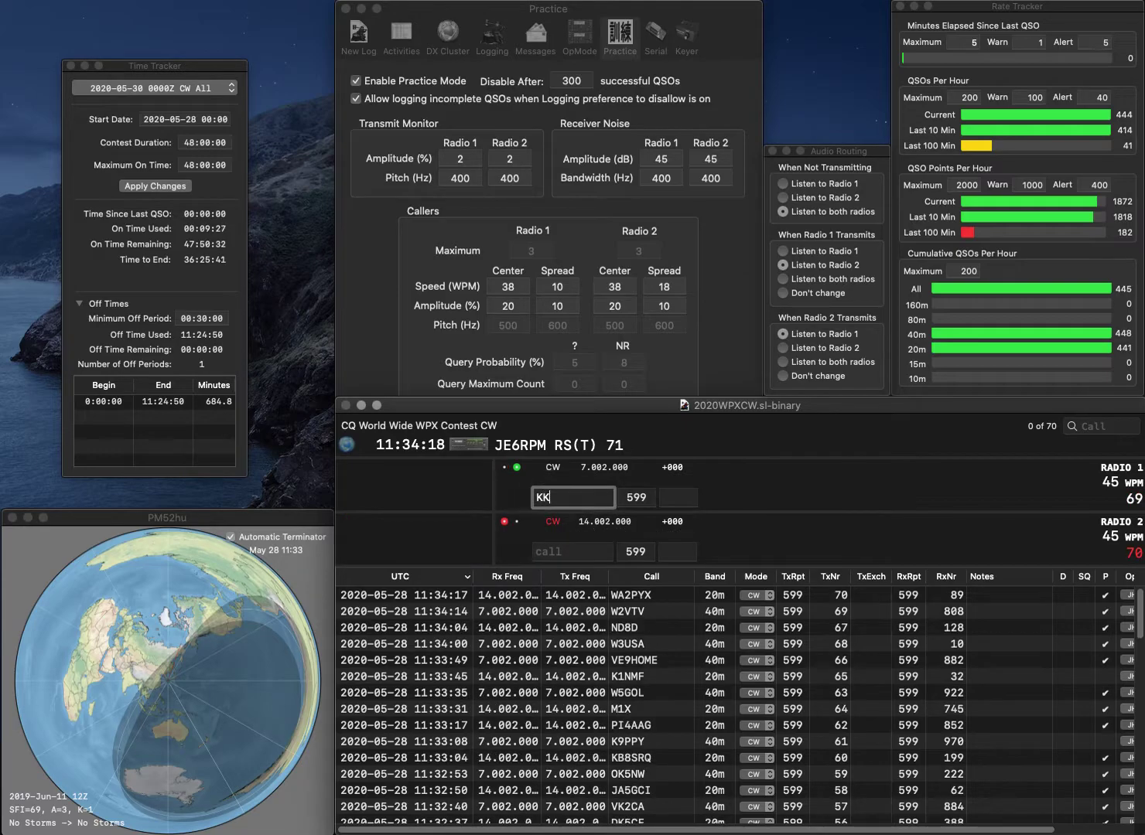
type("6KMU")
key("Return")
type("F5JY")
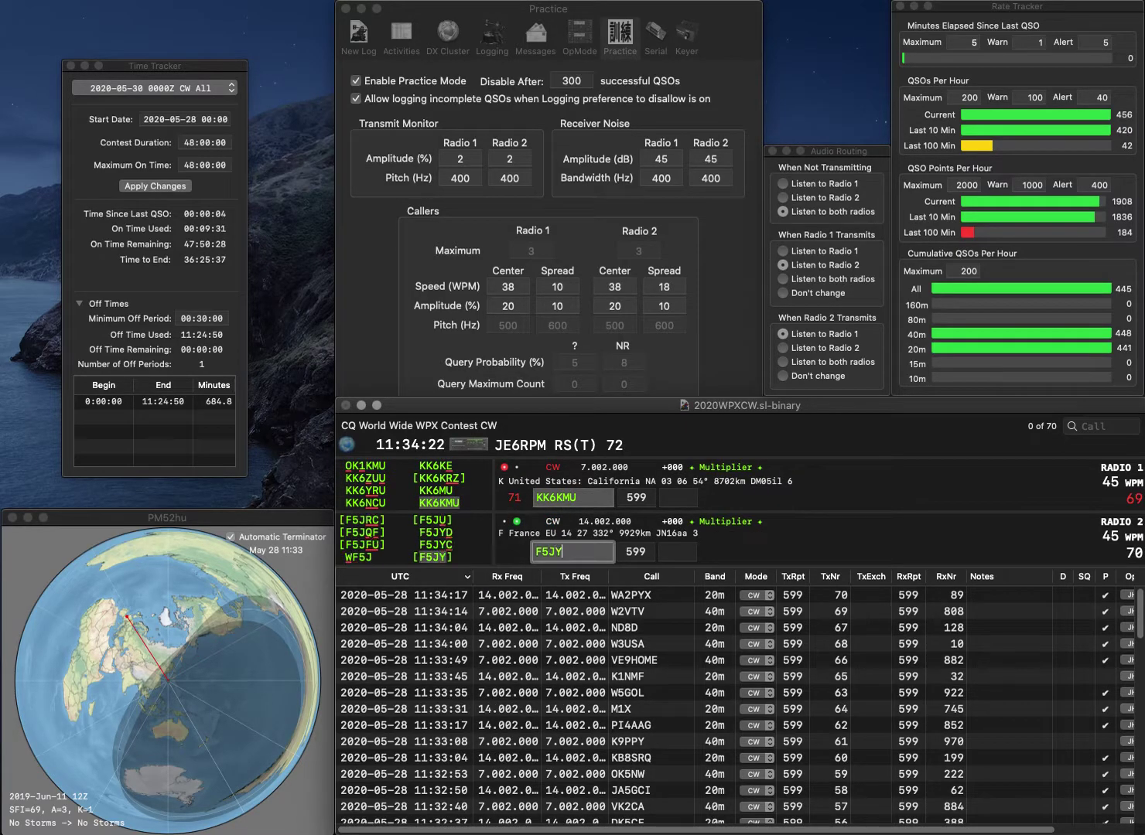
type("C")
key("Return")
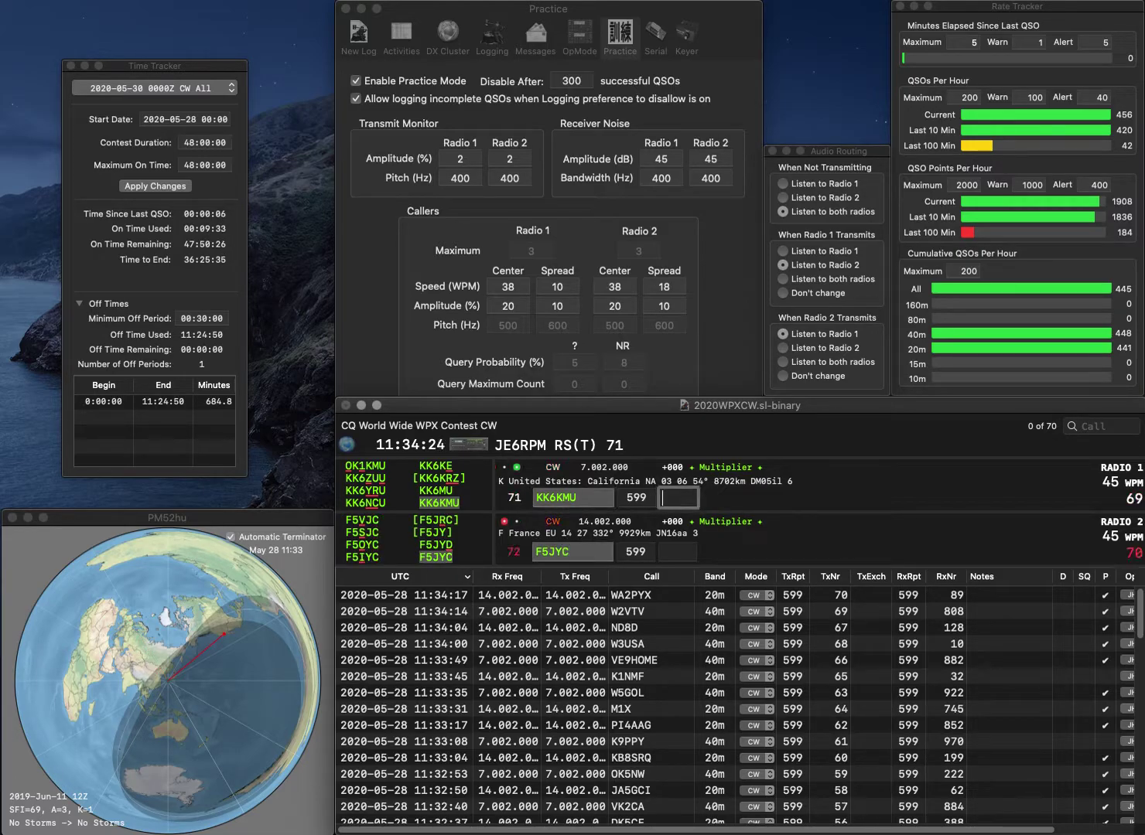
type("206")
key("Return")
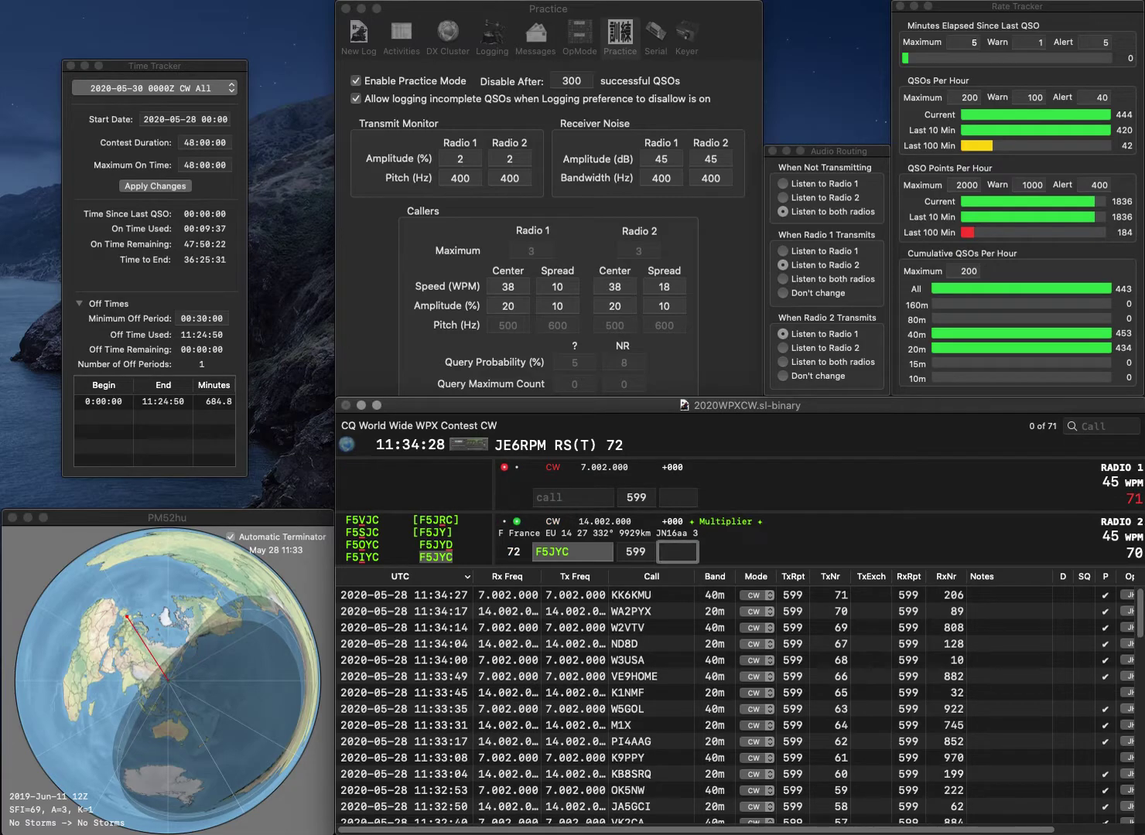
type("738")
key("Return")
type("SPE")
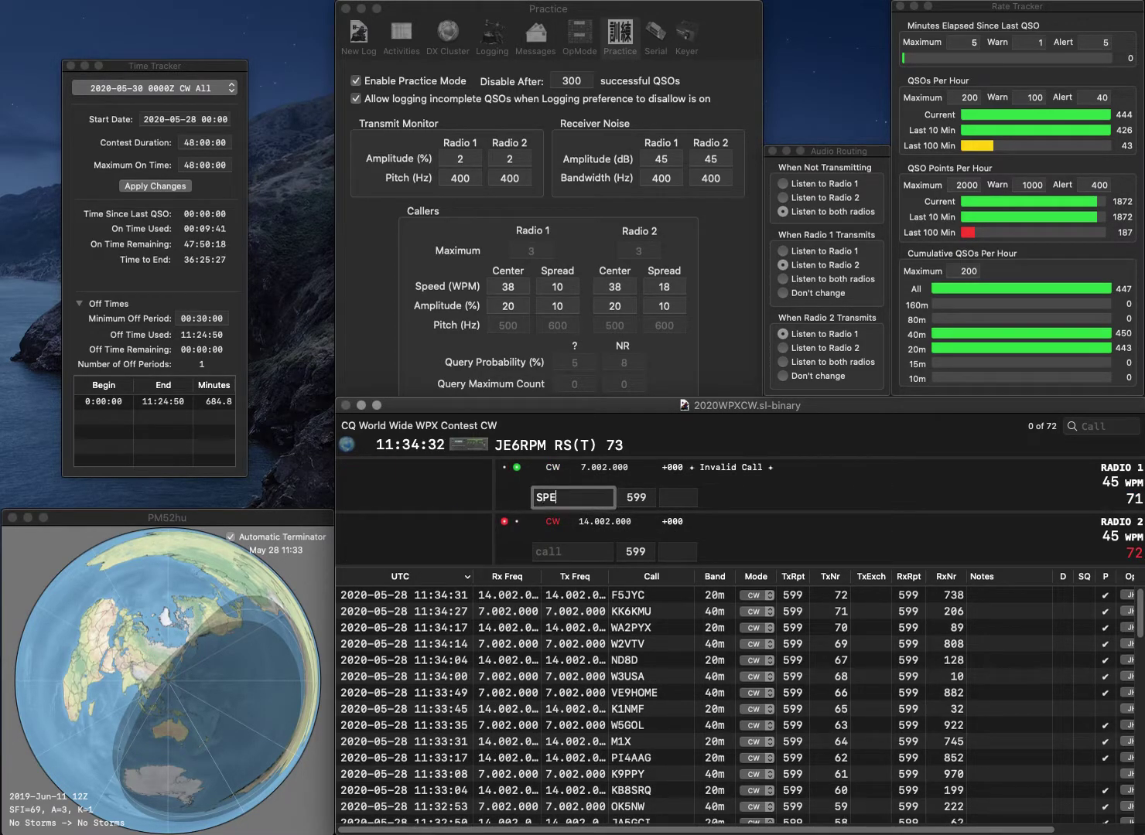
type("K4")
key("Return")
type("K")
key("BackSpace")
type("DM4ZM")
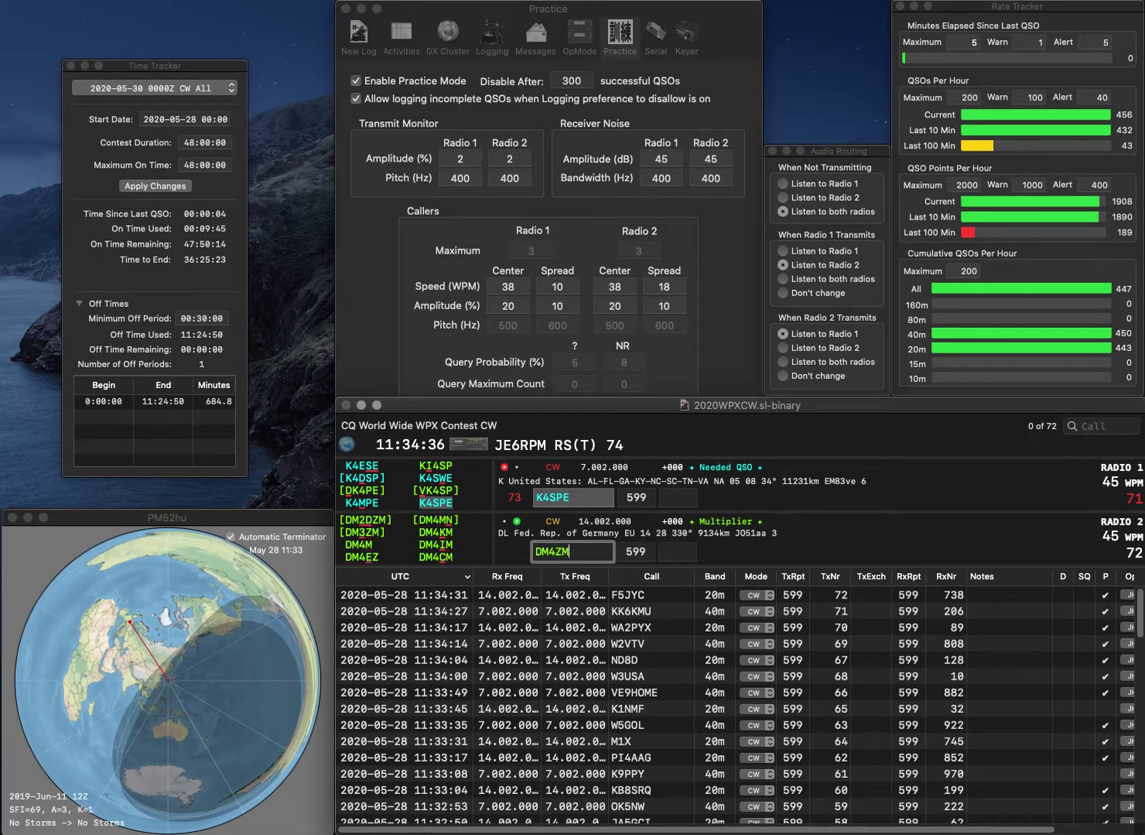
key("Return")
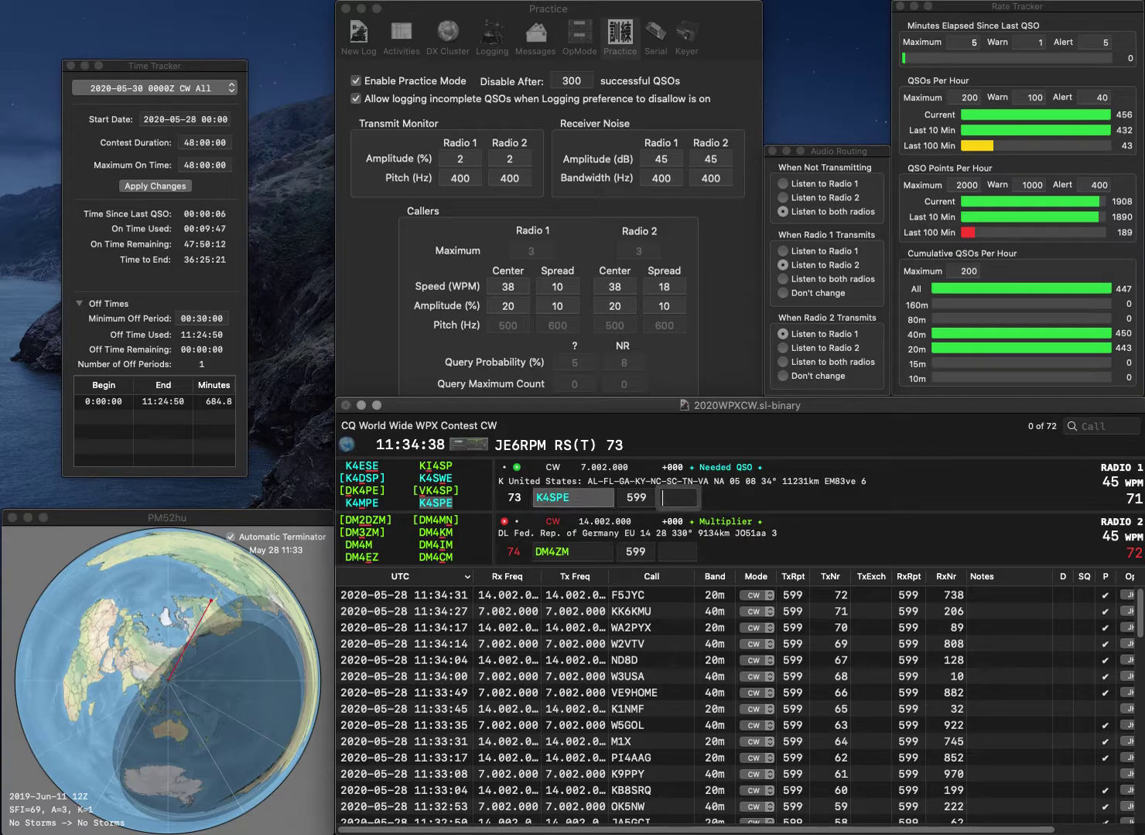
type("578")
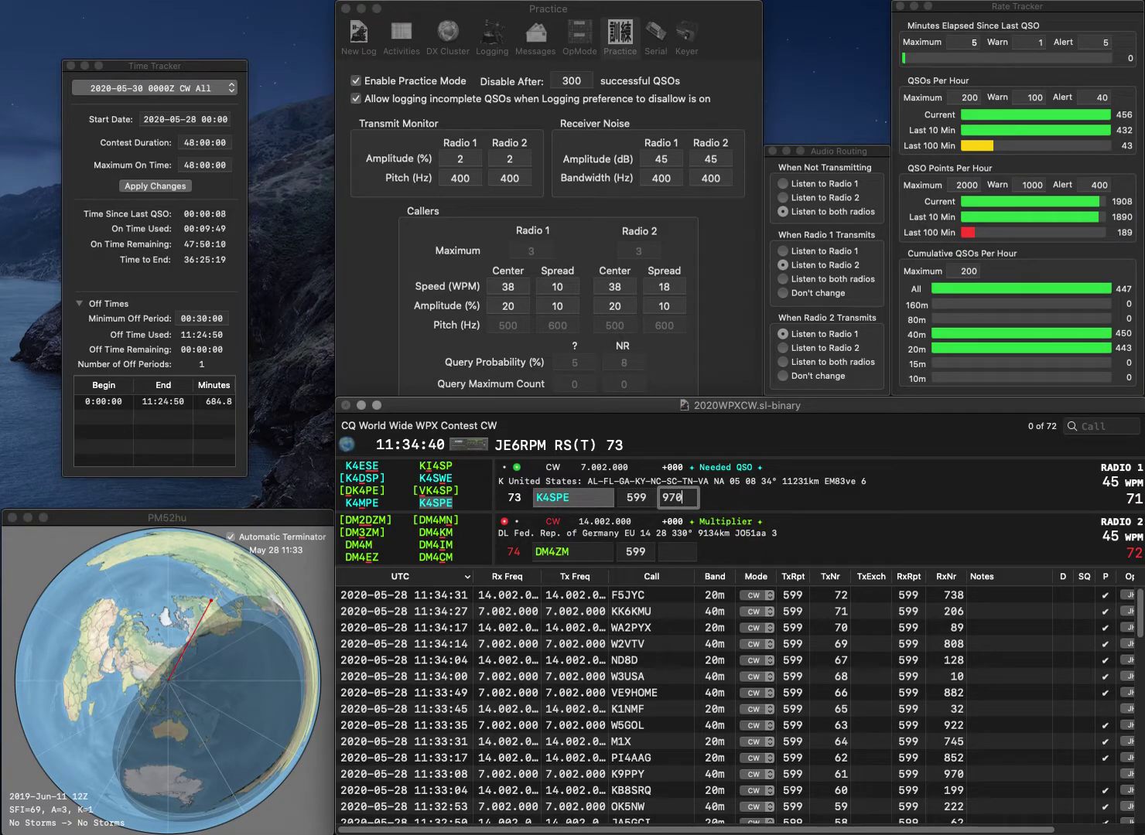
key("Return")
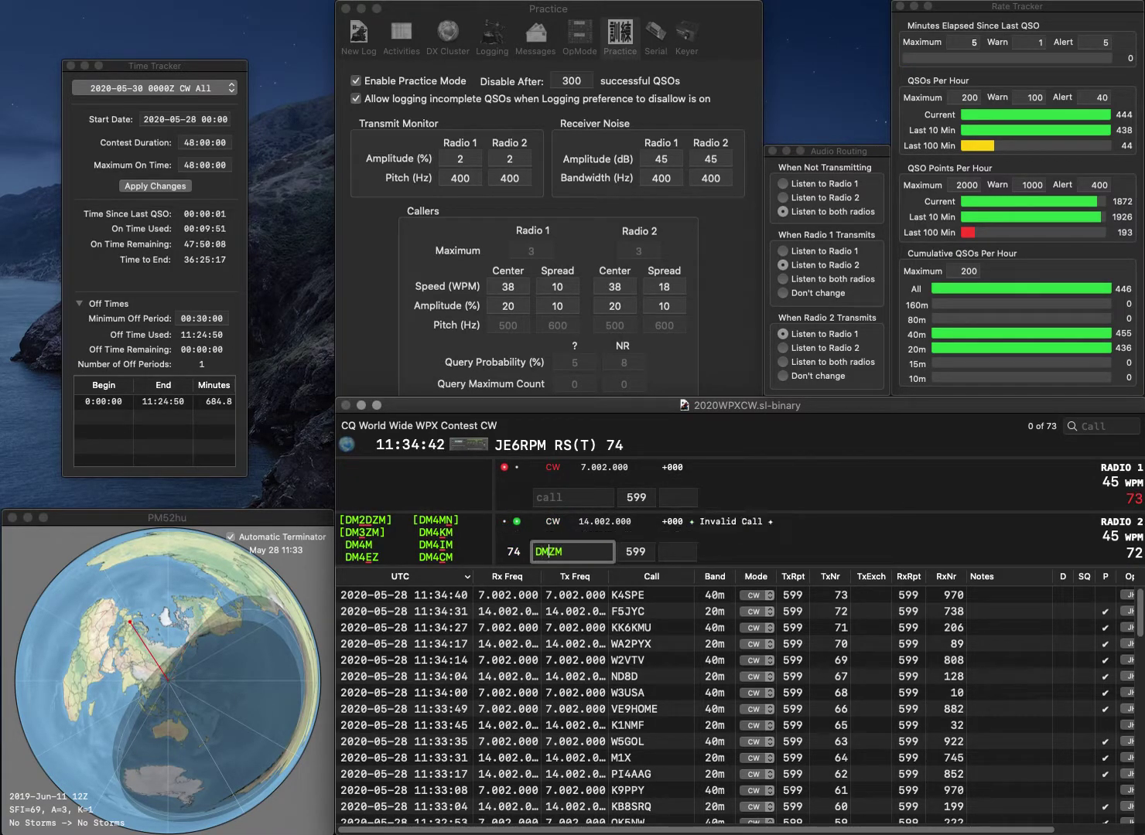
key("Delete")
type("3")
key("Return")
type("W6MZI")
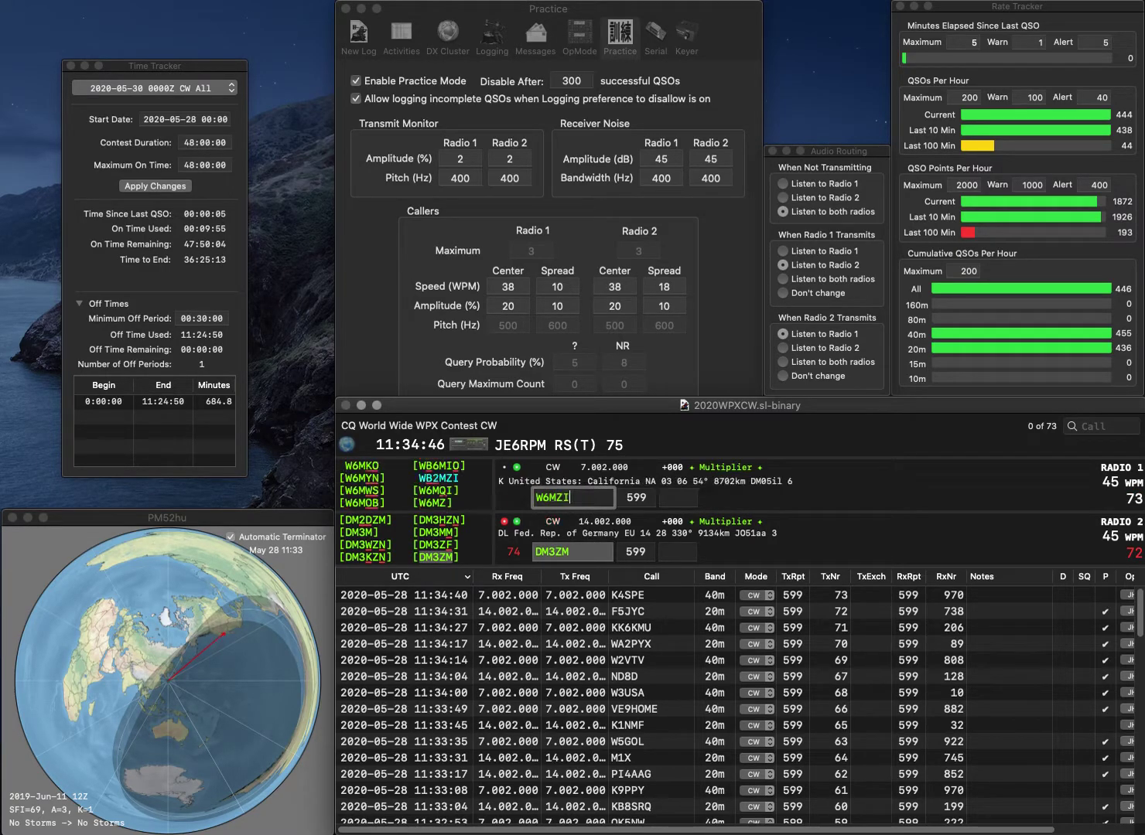
key("Return")
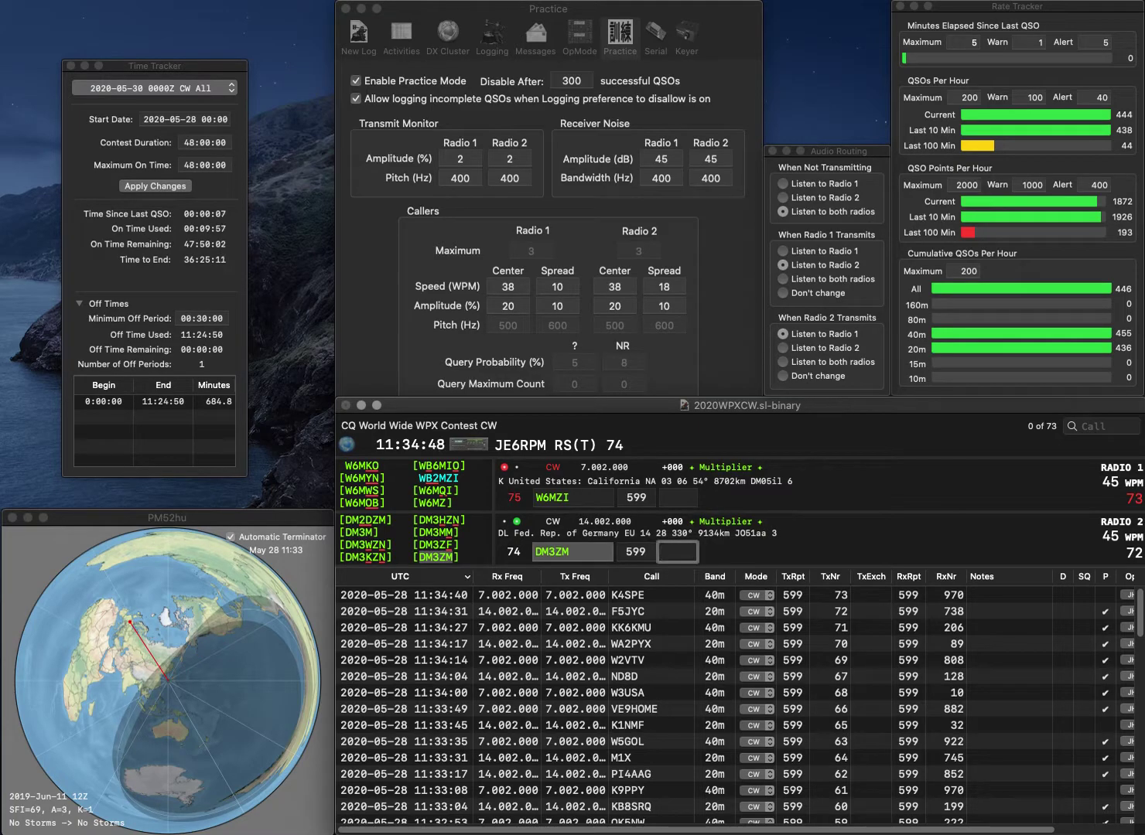
type("9")
key("Return")
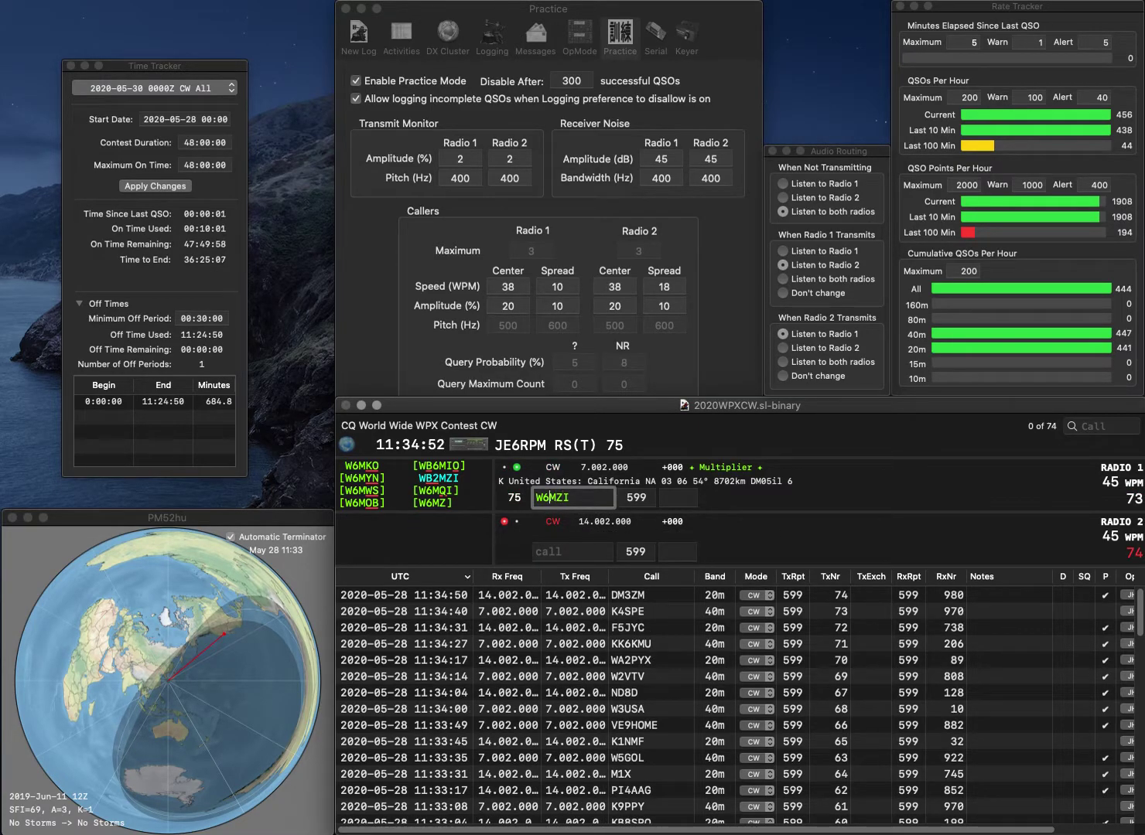
Step: Correct the Radio 1 call to WB2MZI and resend its exchange
key("Left")
key("Left")
key("Left")
key("BackSpace")
type("B2")
key("Return")
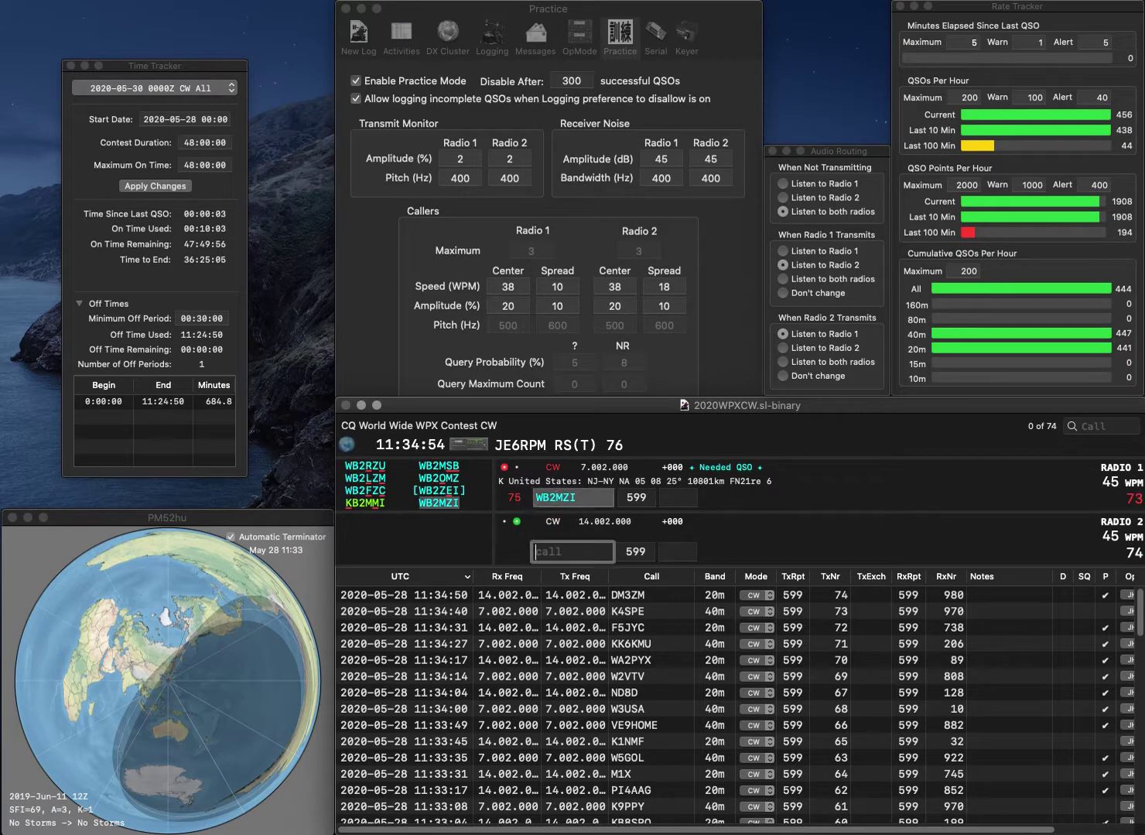
type("BS")
key("BackSpace")
type("6SX")
key("Return")
key("Tab")
type("368")
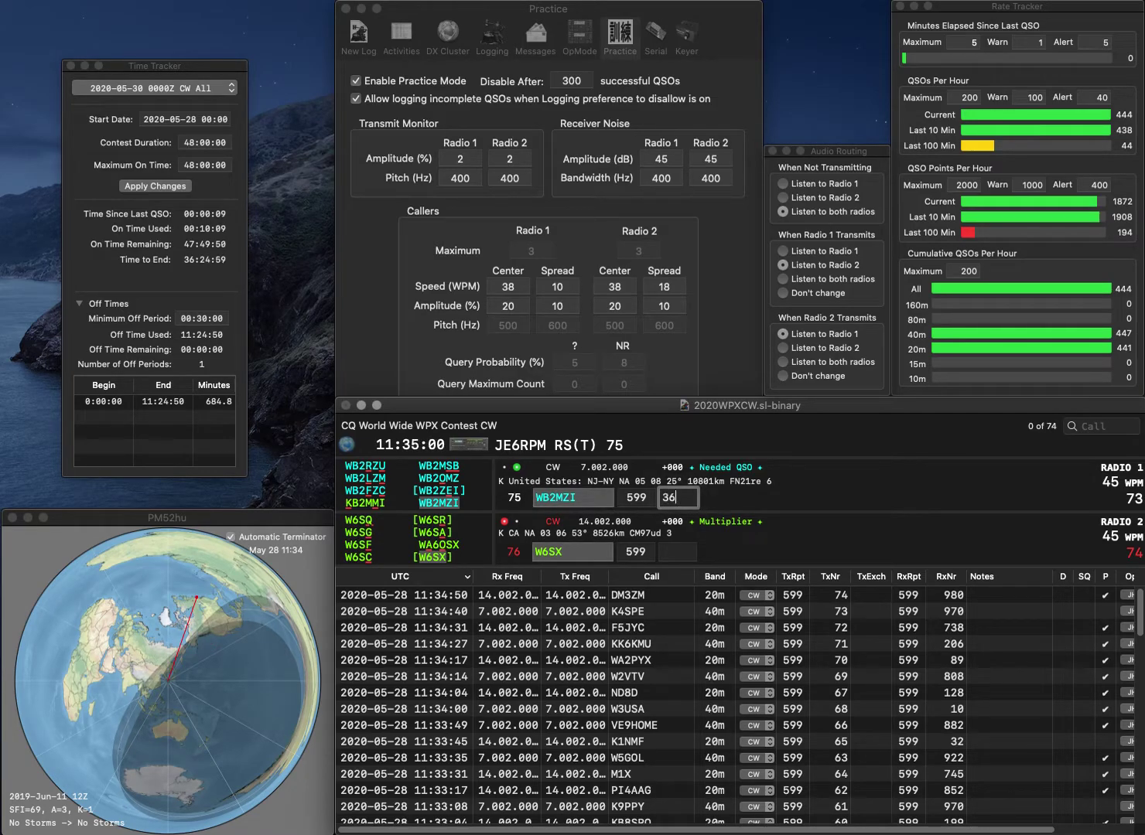
key("Return")
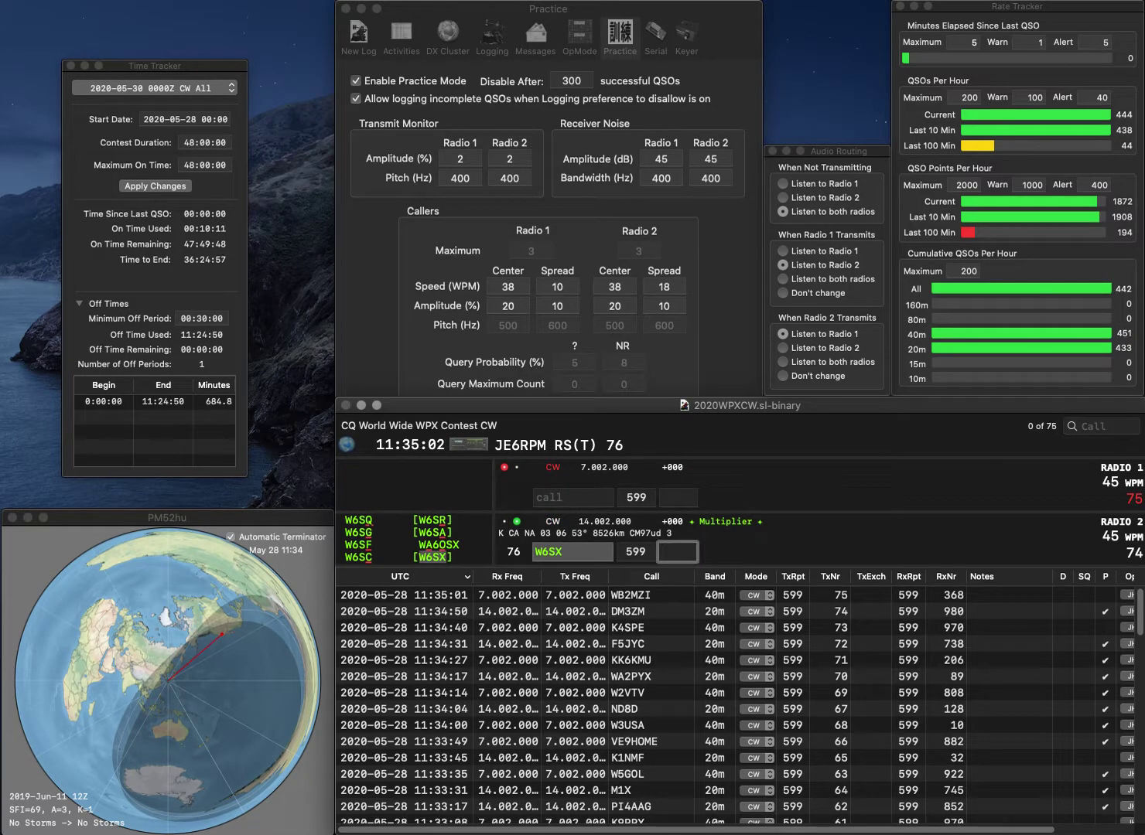
key("shift+Tab")
type("W6HX")
key("Return")
key("Tab")
type("VE4XM")
key("Return")
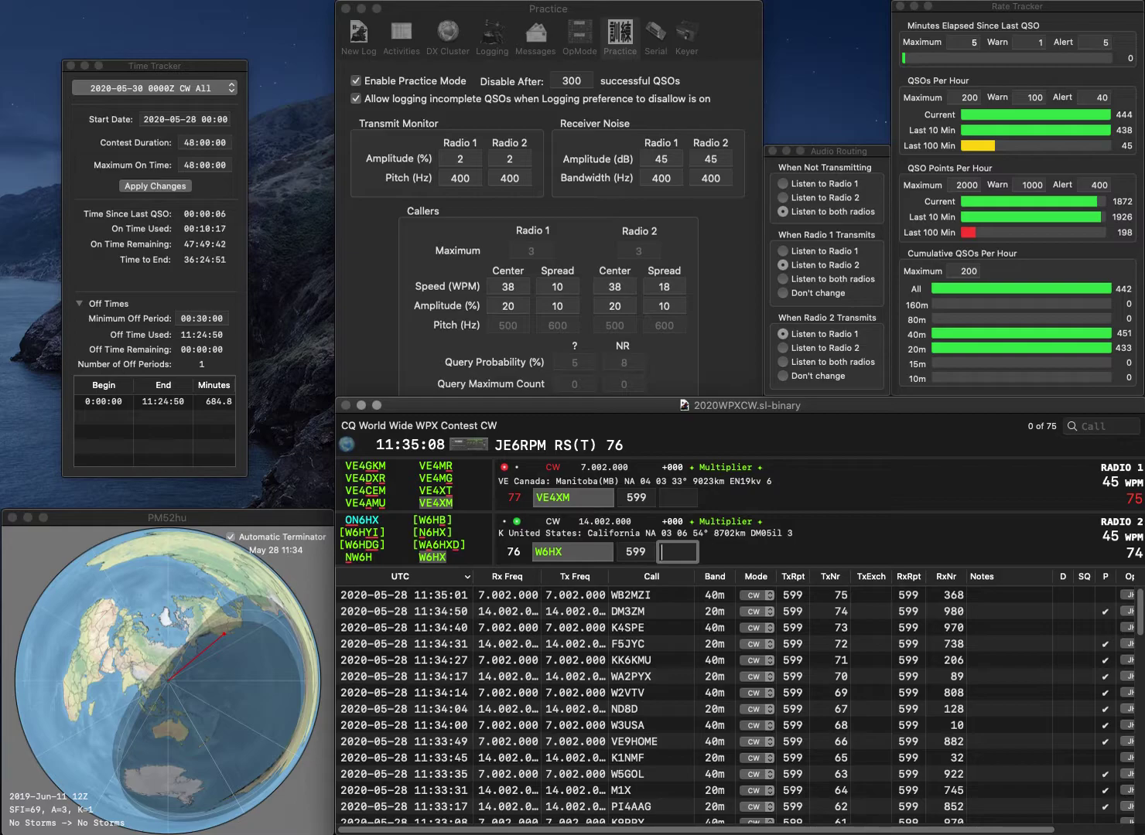
type("617")
key("Return")
type("122")
key("Return")
type("KD9HFW")
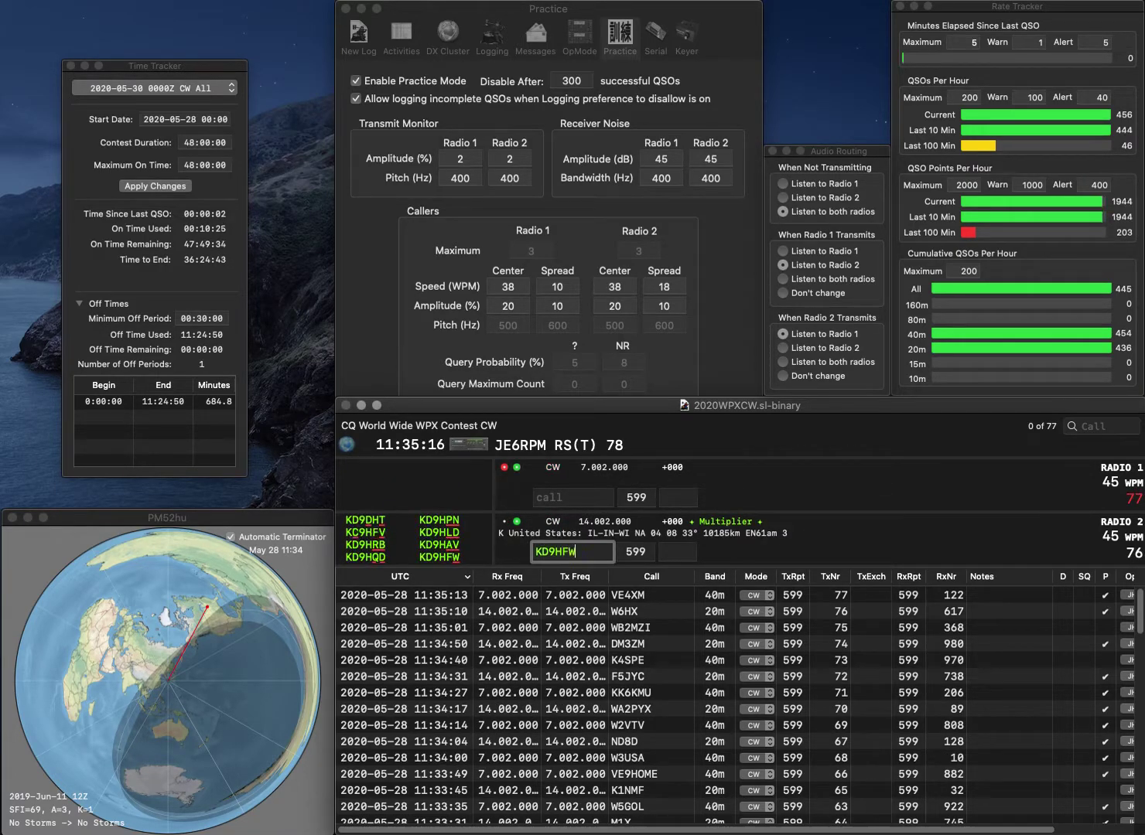
key("Return")
type("KC3JDJ")
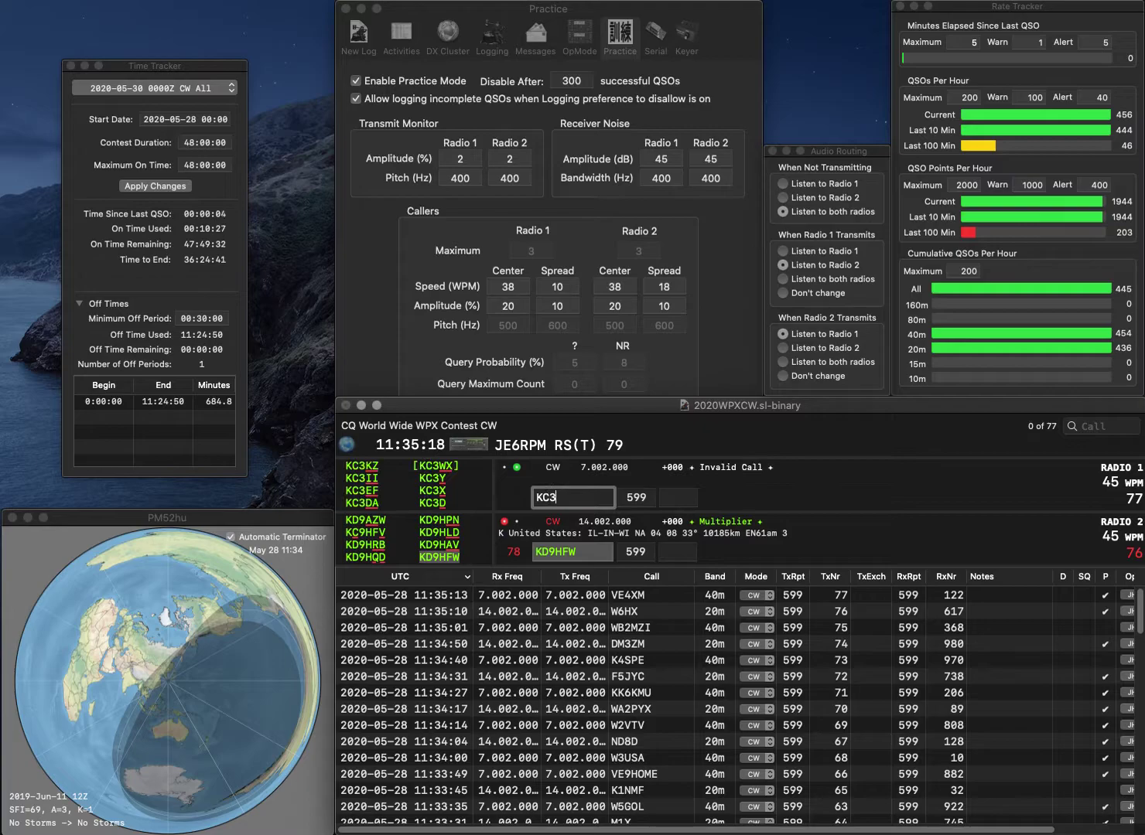
key("Return")
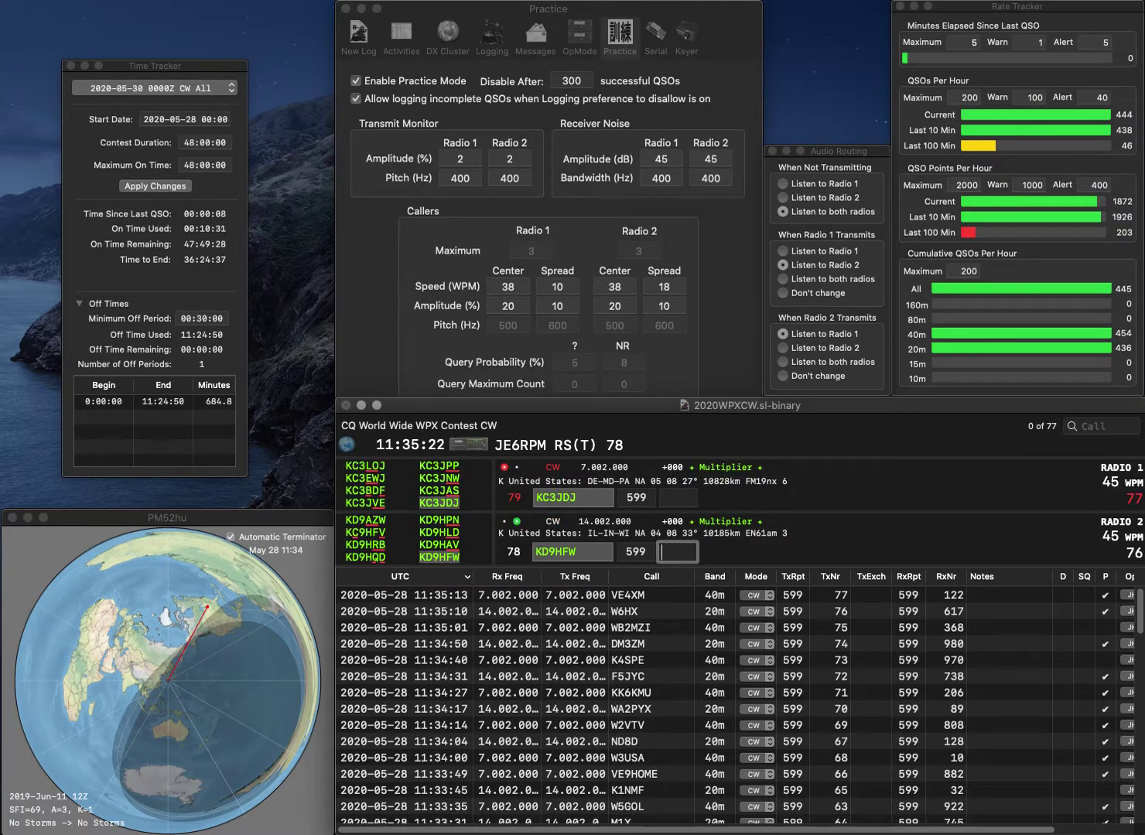
type("594")
key("Return")
type("448")
key("Return")
Step: Enter the call RM0L on Radio 2 and the partial call IKU on Radio 1, sending both
type("RM0L")
key("Return")
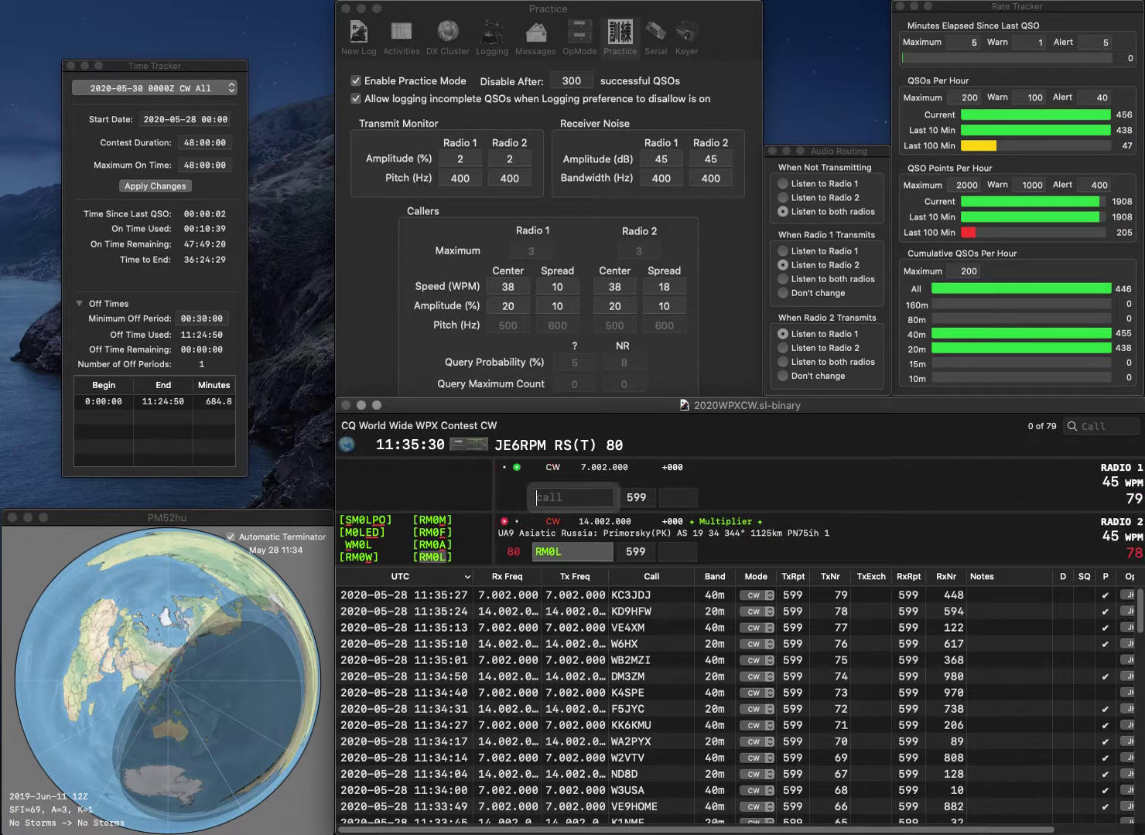
type("IKU")
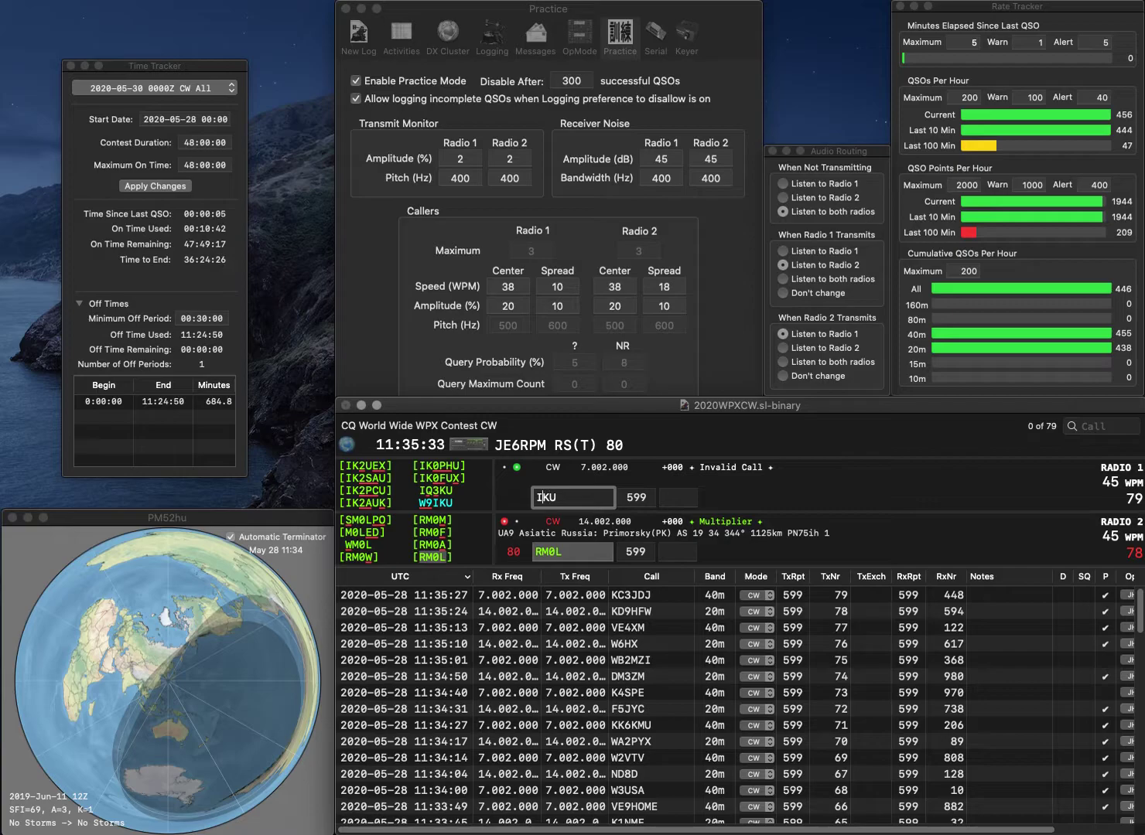
key("Return")
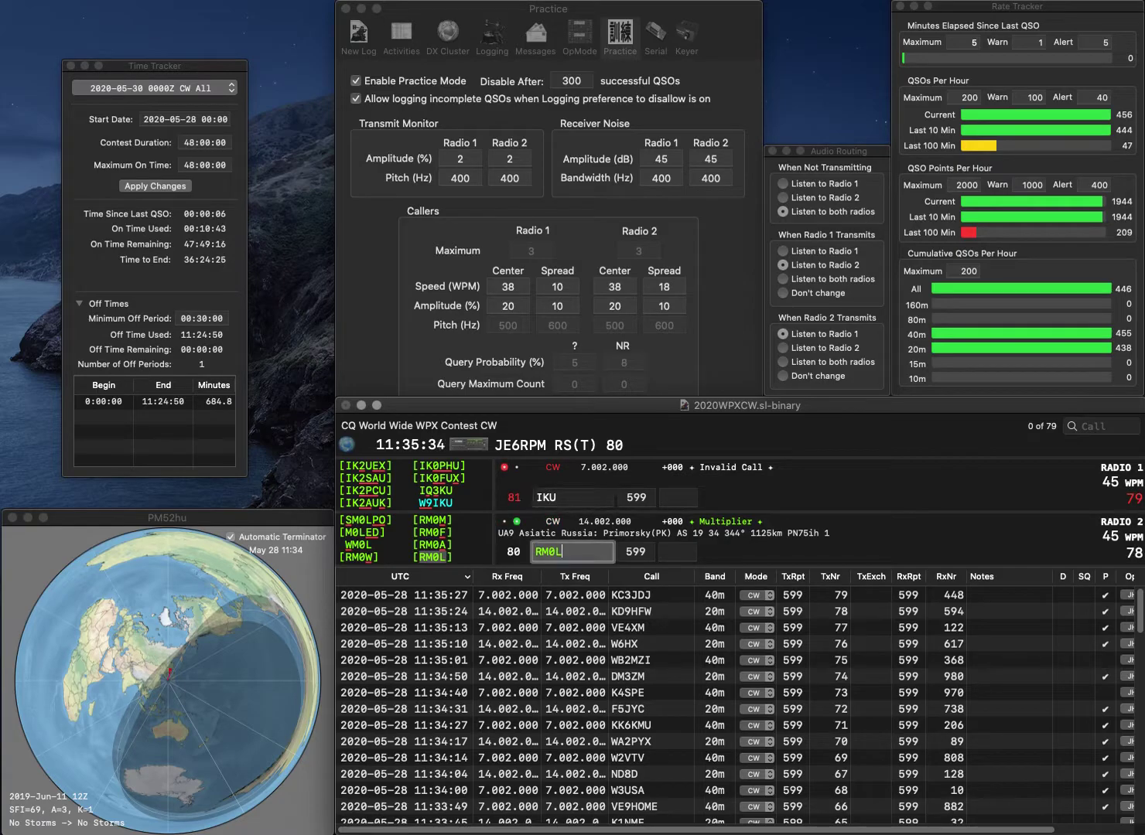
Step: Log RM0L on Radio 2 with received number 750 and complete the Radio 1 call as IQ3KU, sending its exchange
type("75")
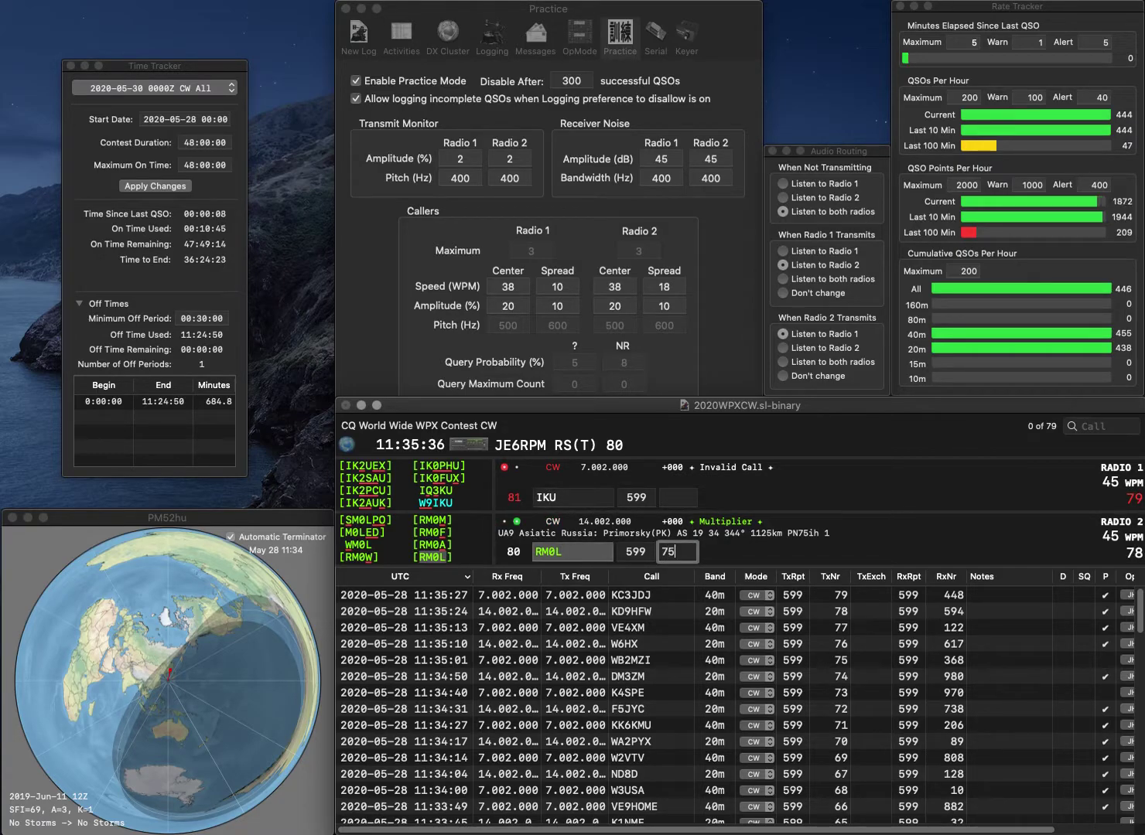
type("0")
key("Return")
type("3")
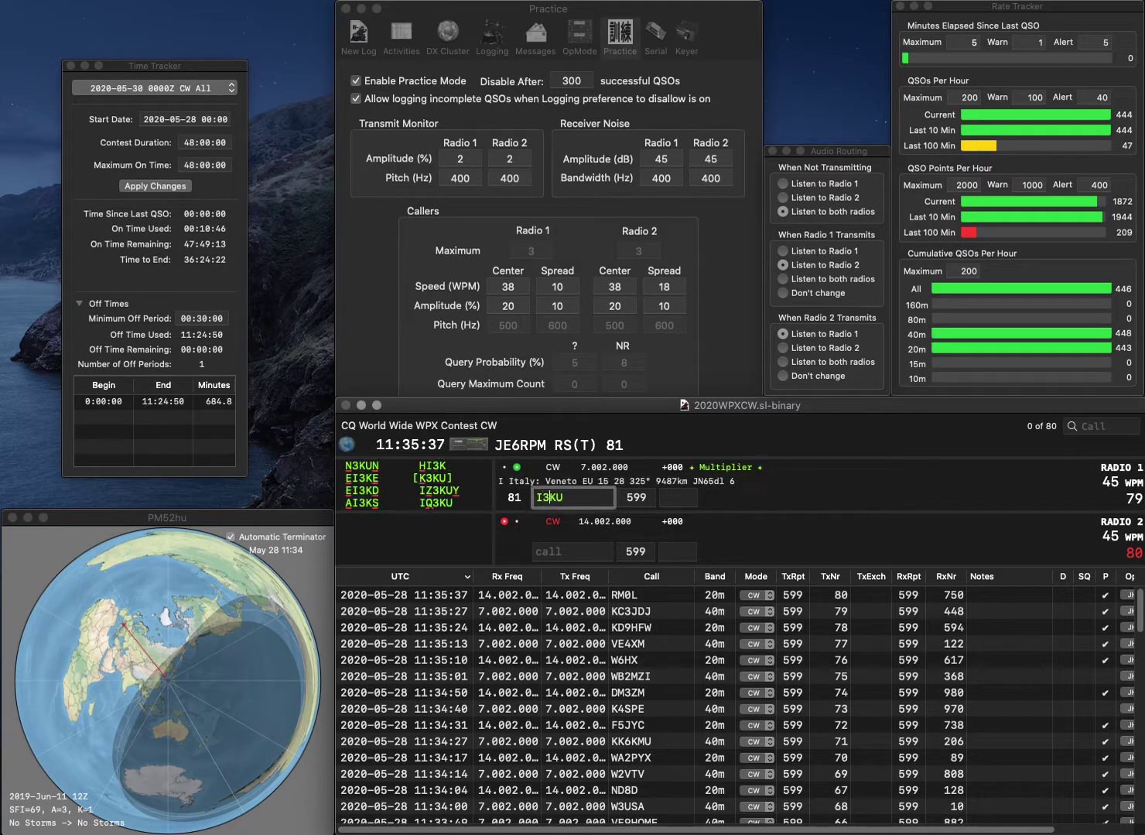
type("Q")
key("Return")
type("N6NCP")
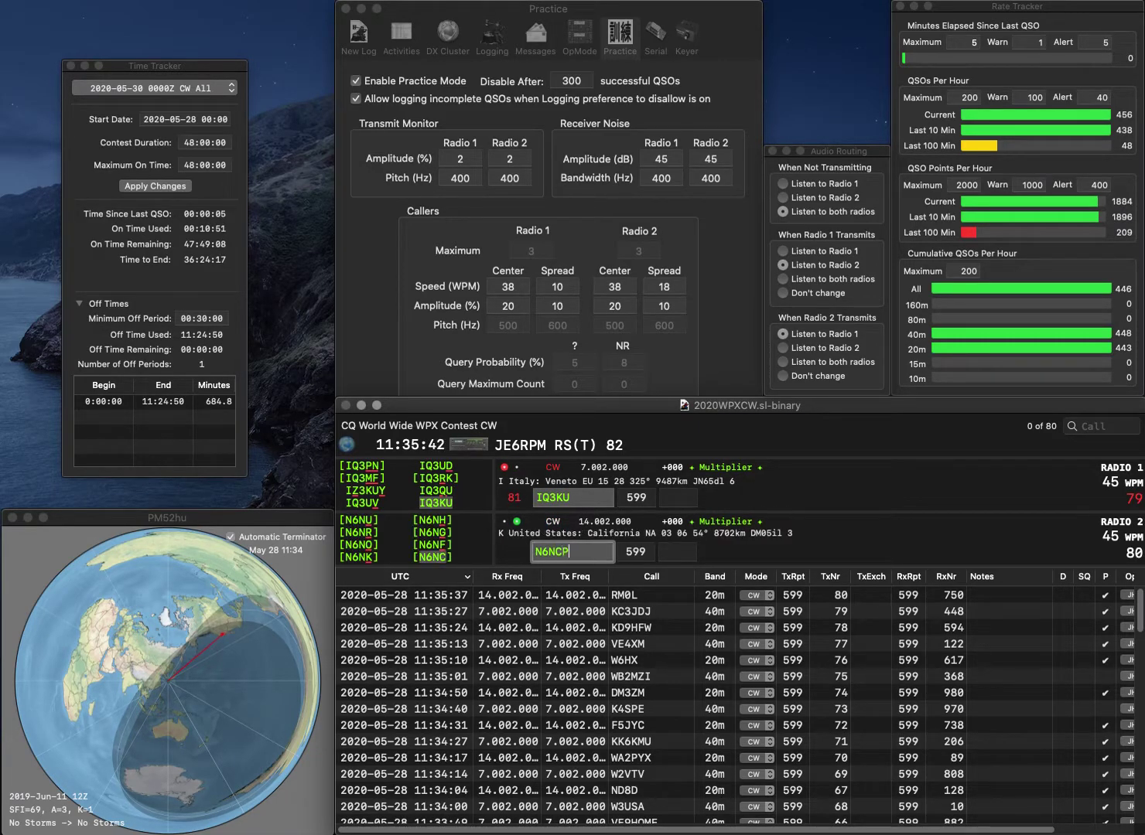
key("Return")
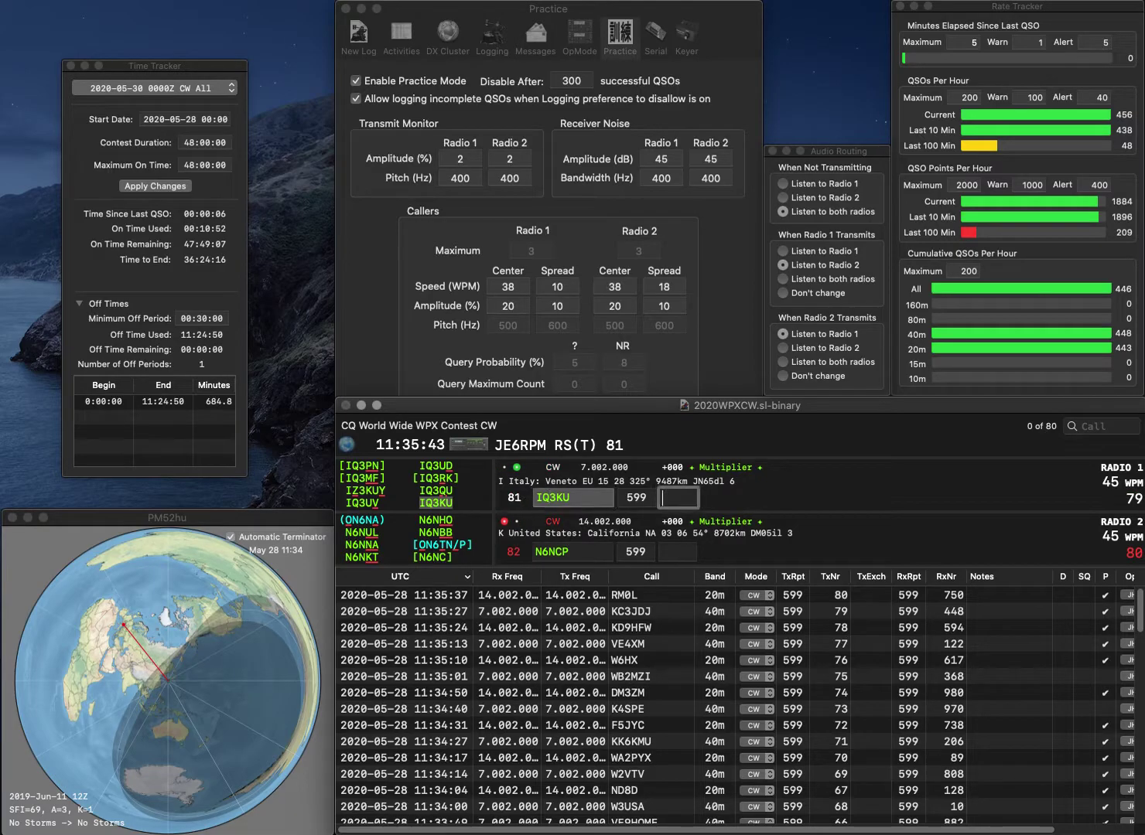
type("71")
key("Return")
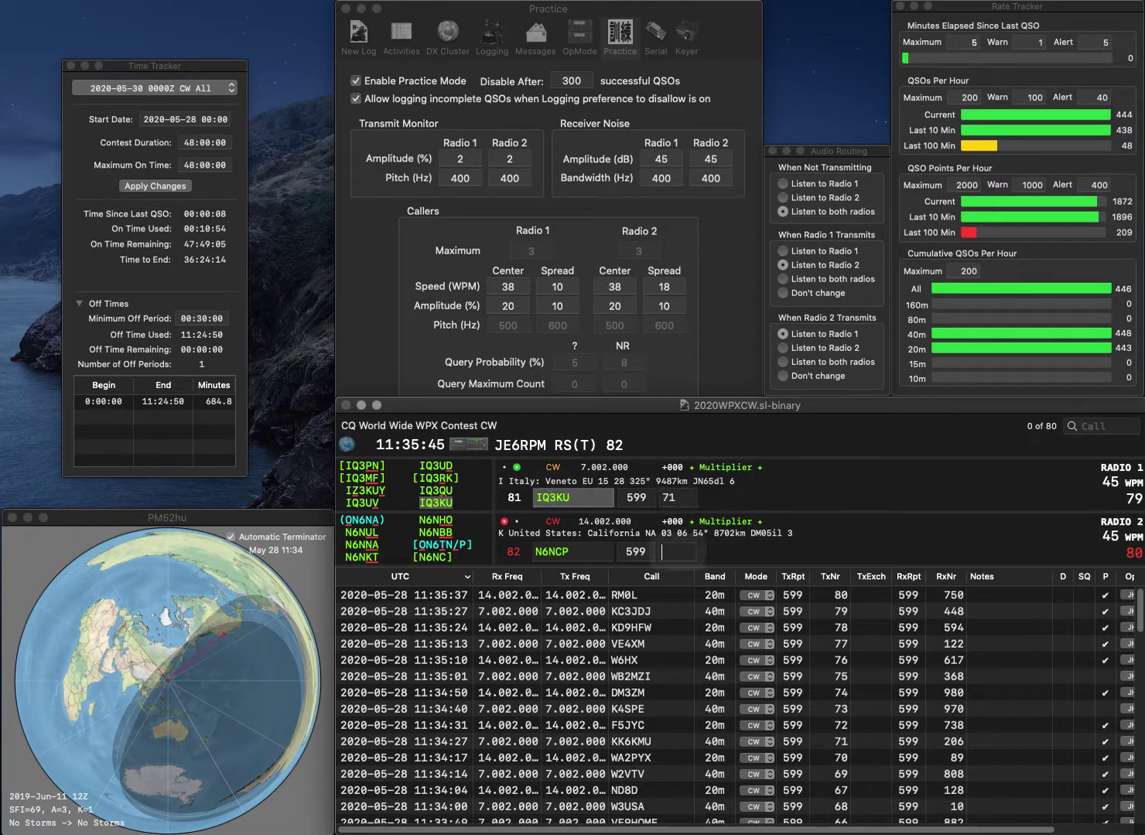
key("Tab")
key("Left")
key("Left")
key("Left")
key("BackSpace")
type("7")
key("Return")
type("KD4")
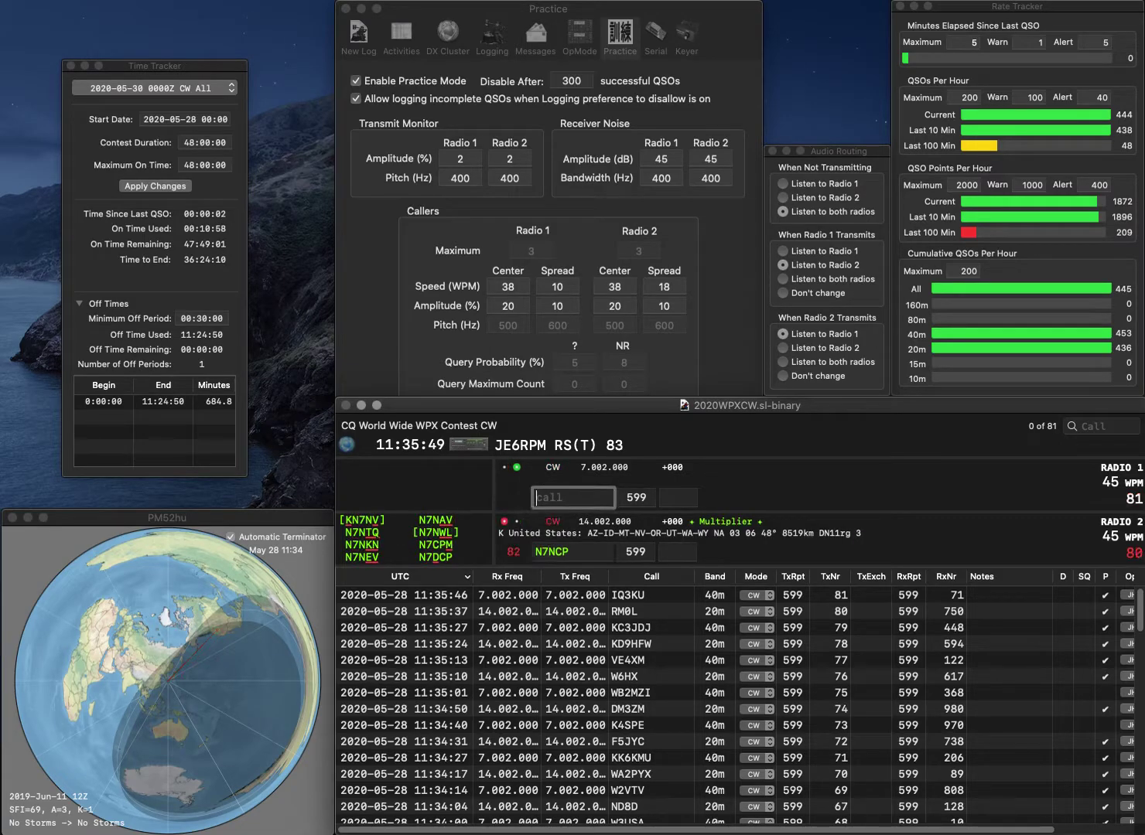
type("GVR")
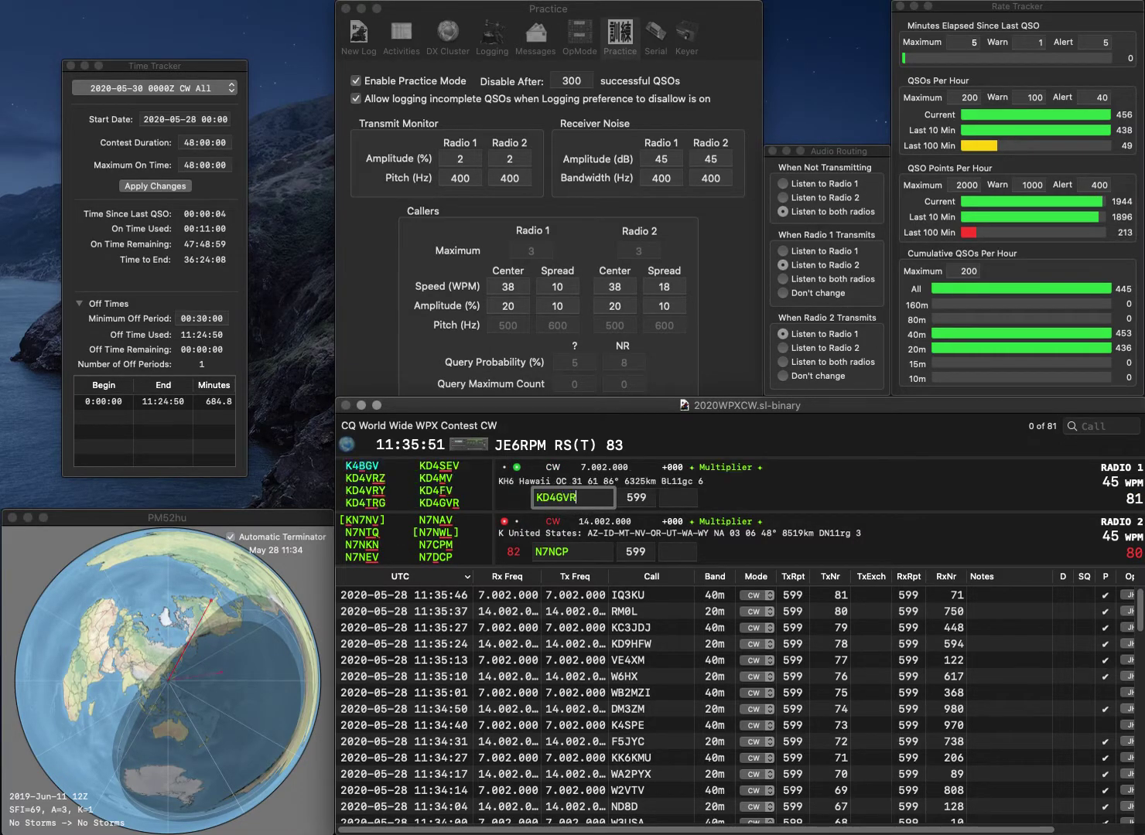
key("Return")
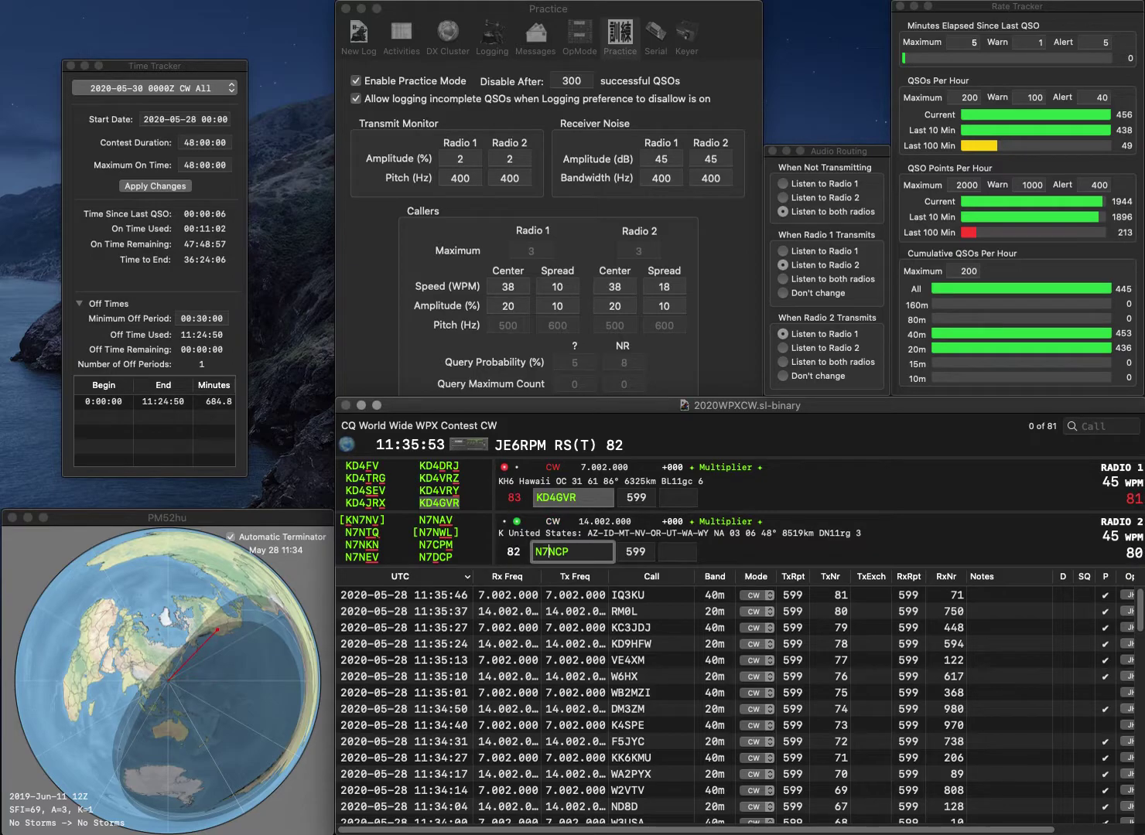
key("Delete")
type("D")
key("Return")
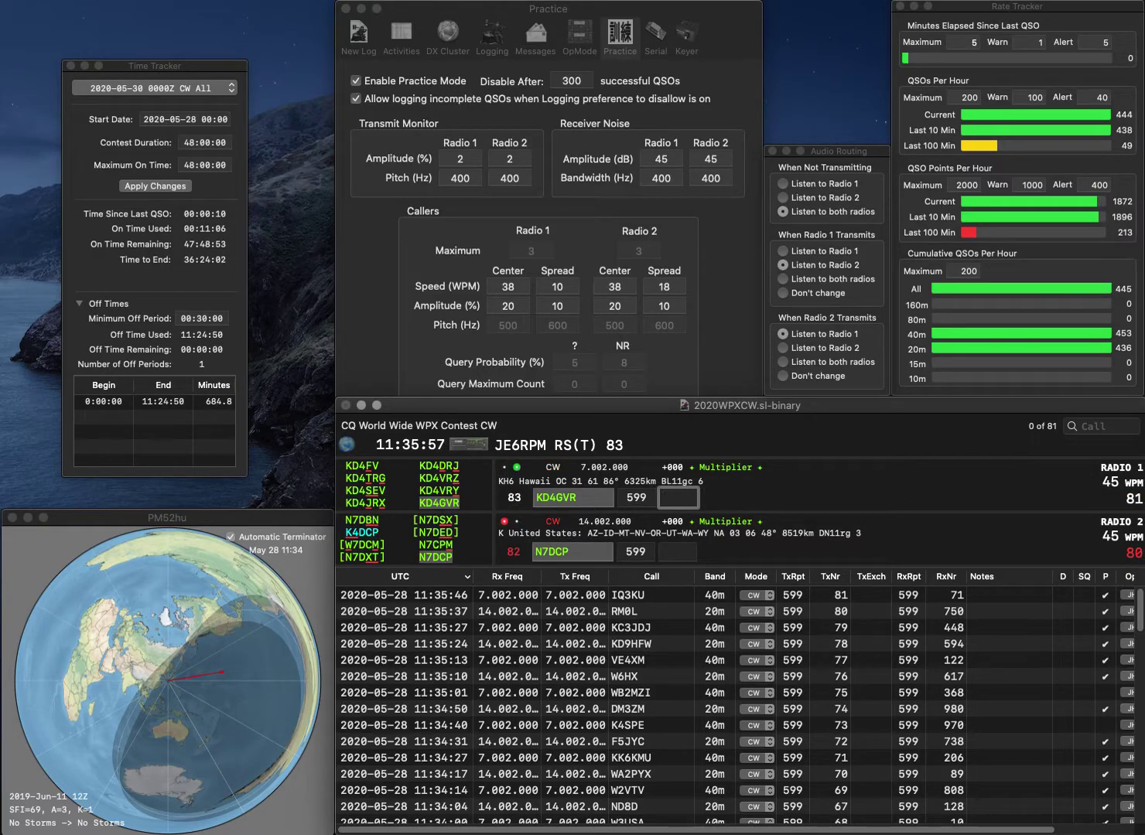
type("659")
key("Return")
type("803")
key("Return")
type("F8RP")
key("Return")
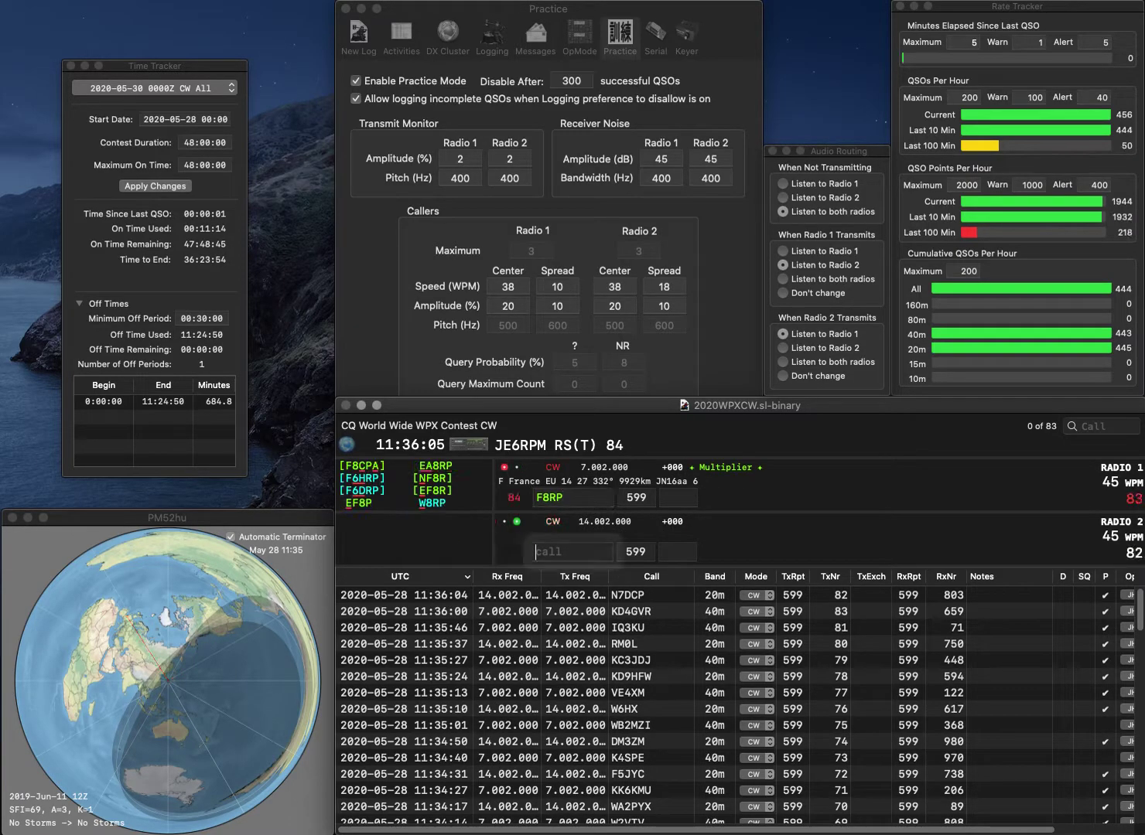
type("DB8MG")
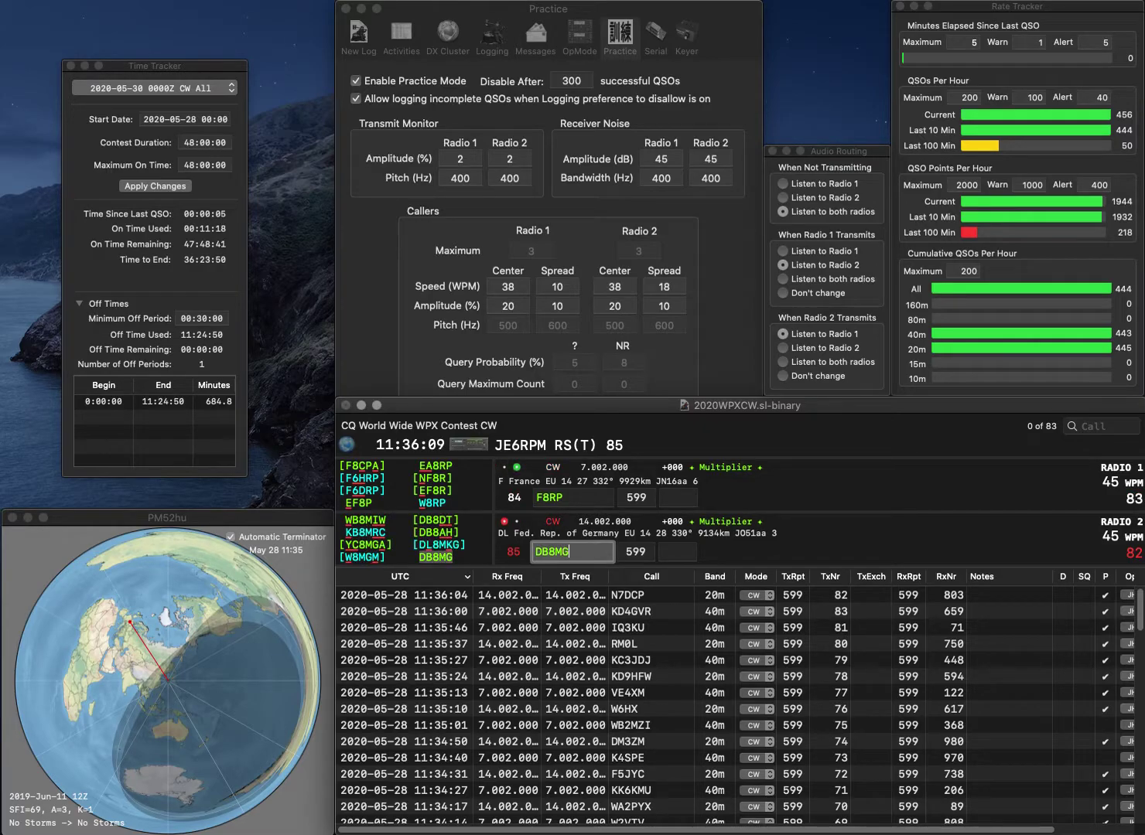
key("Return")
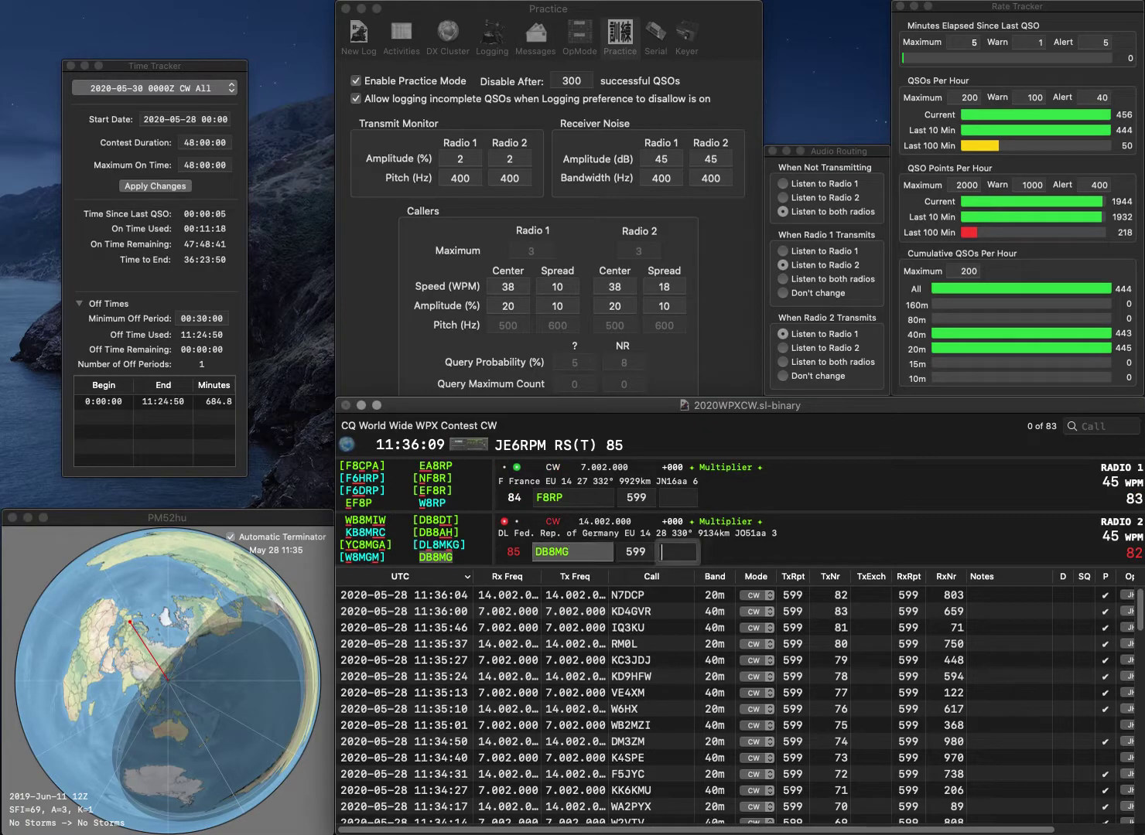
key("BackSpace")
key("BackSpace")
type("N9")
key("Return")
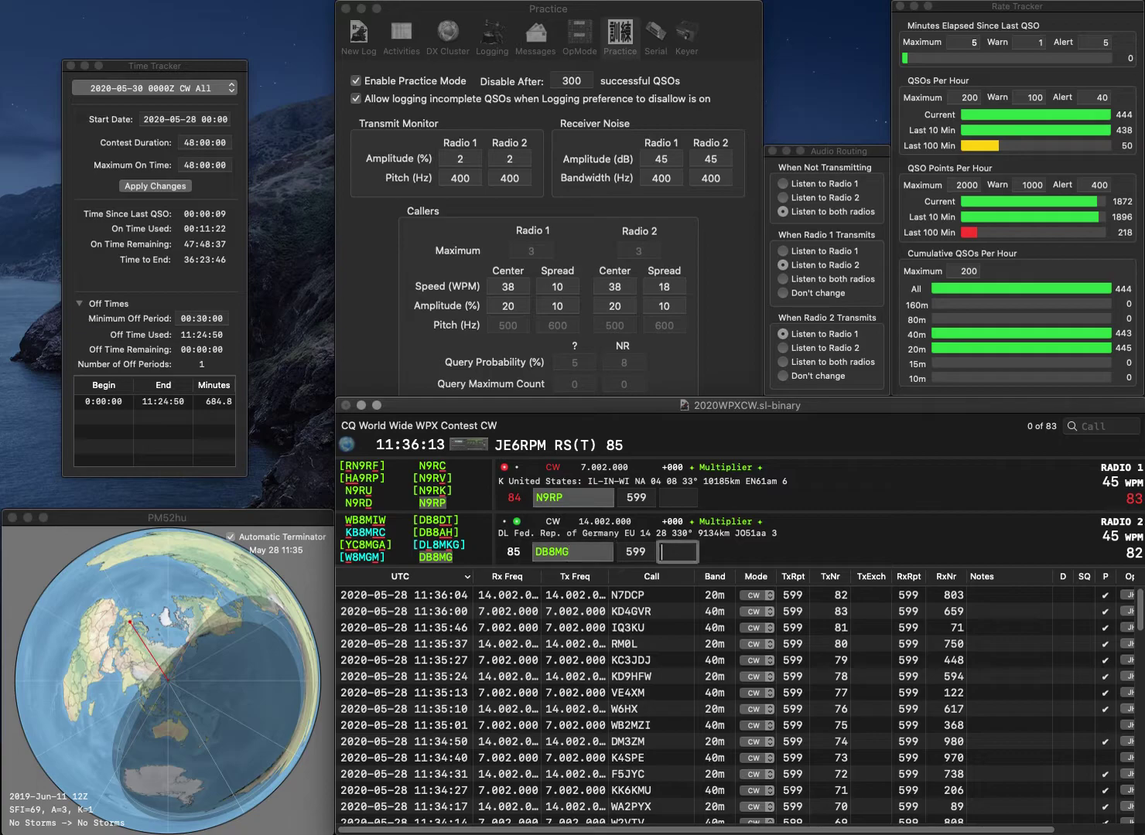
type("86")
key("Return")
type("955")
key("Return")
Step: Enter the call DF8YC on Radio 2 and the call F6GTH on Radio 1, sending both exchanges
type("F8YC")
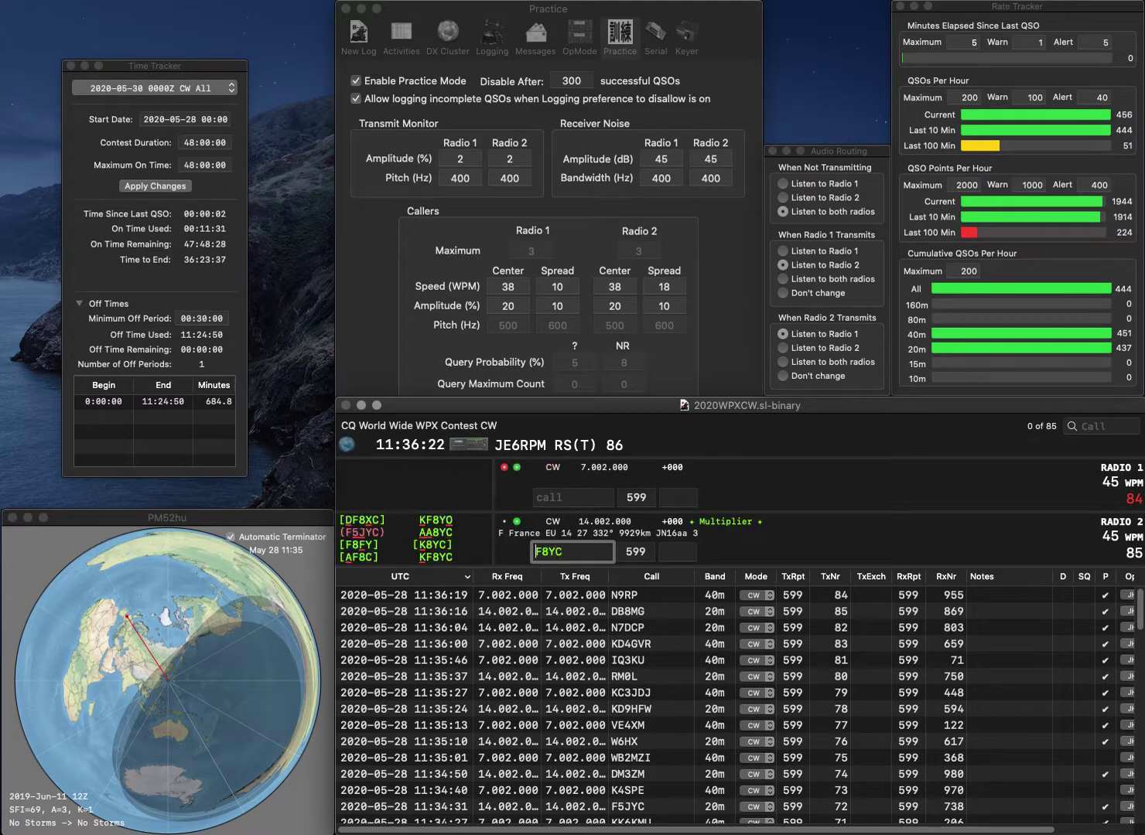
key("Home")
type("DF6G")
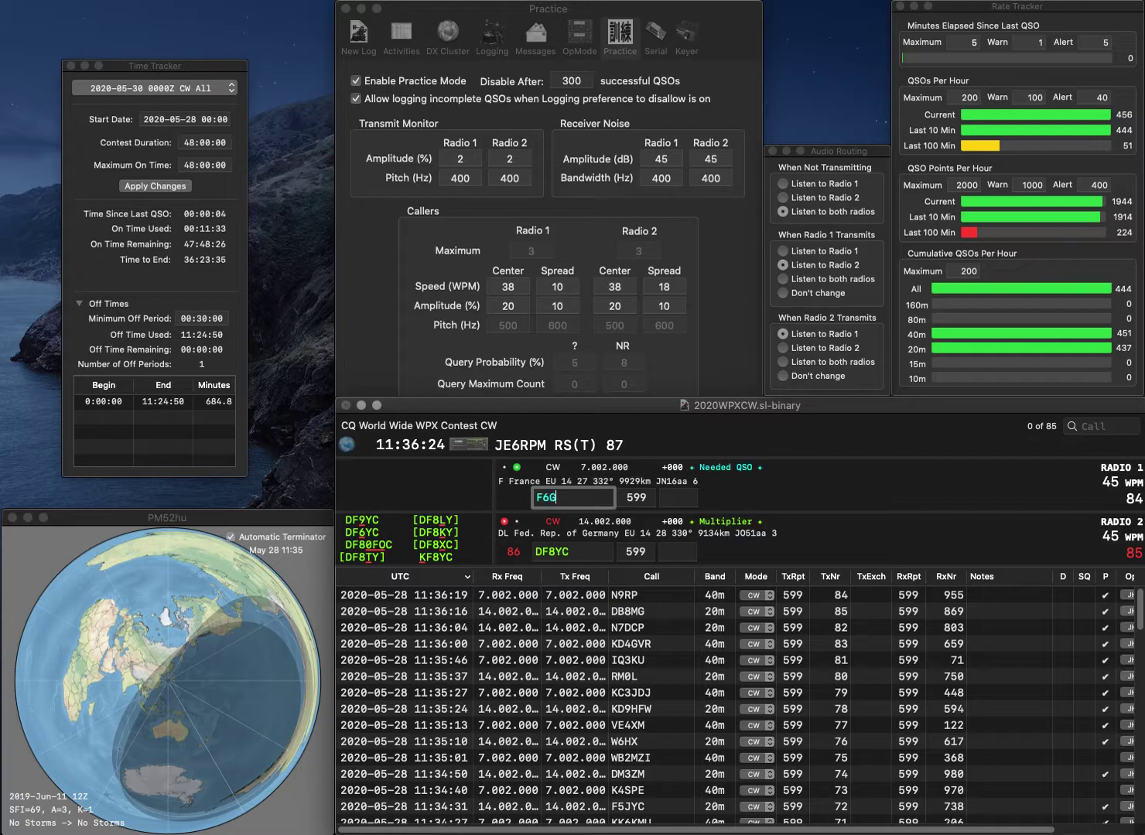
type("TH")
key("Return")
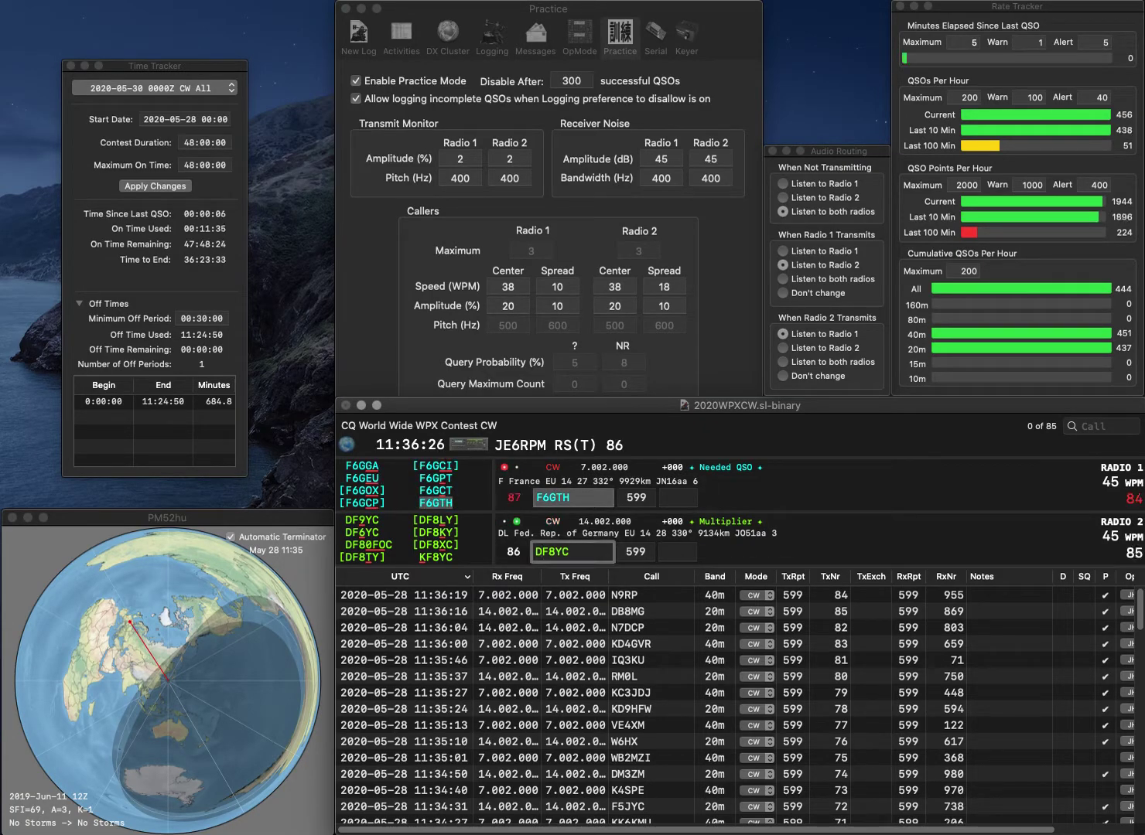
key("BackSpace")
type("K")
key("Return")
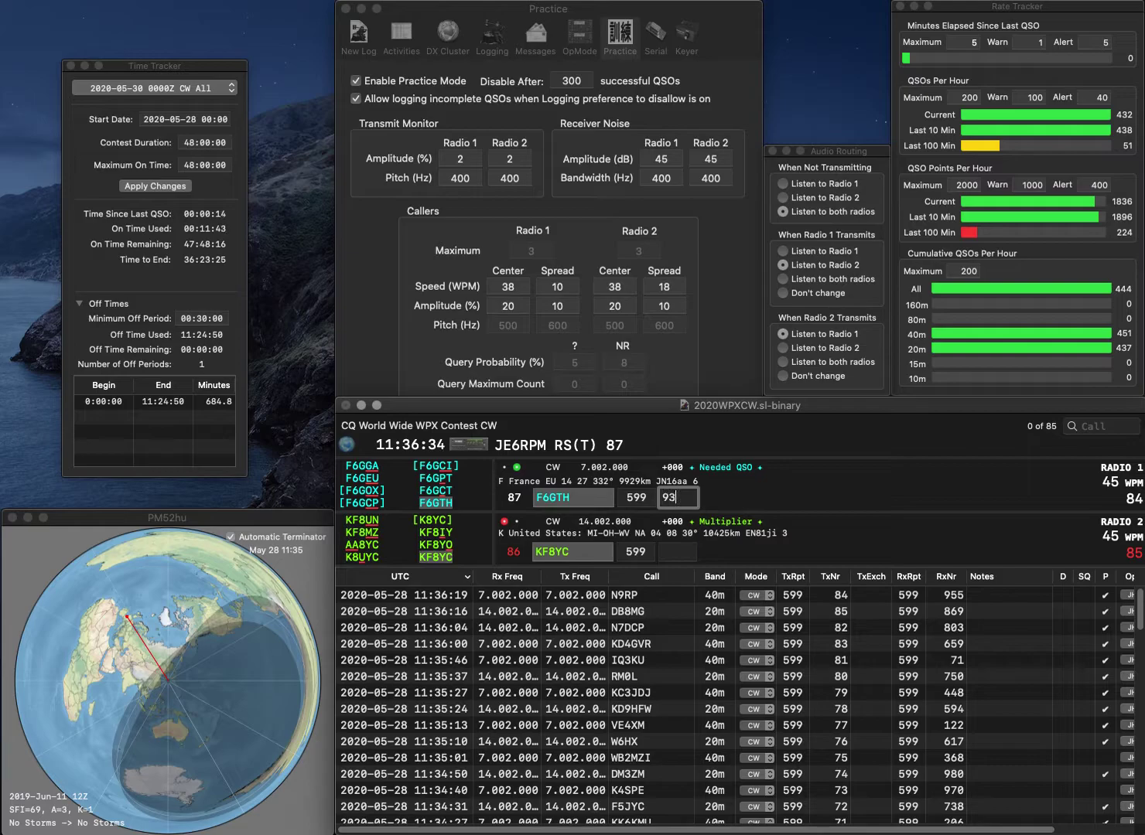
type("5")
key("Return")
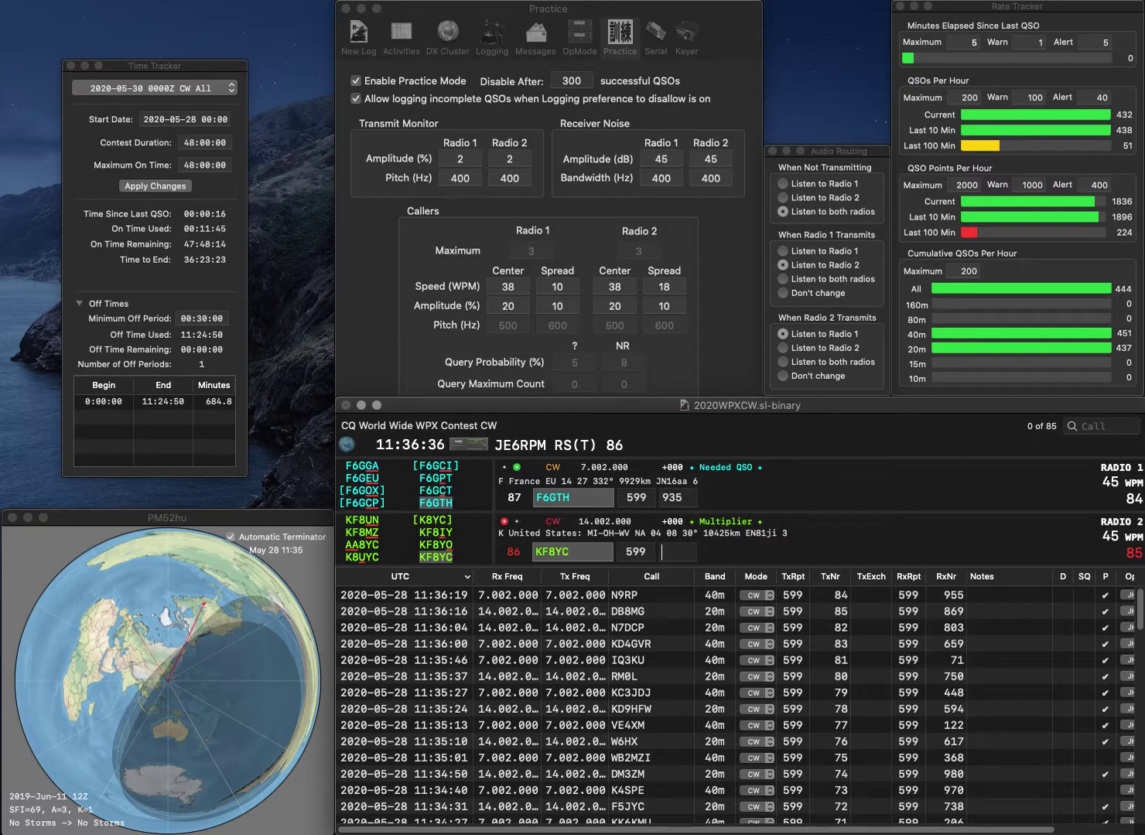
type("326")
key("Return")
type("KD")
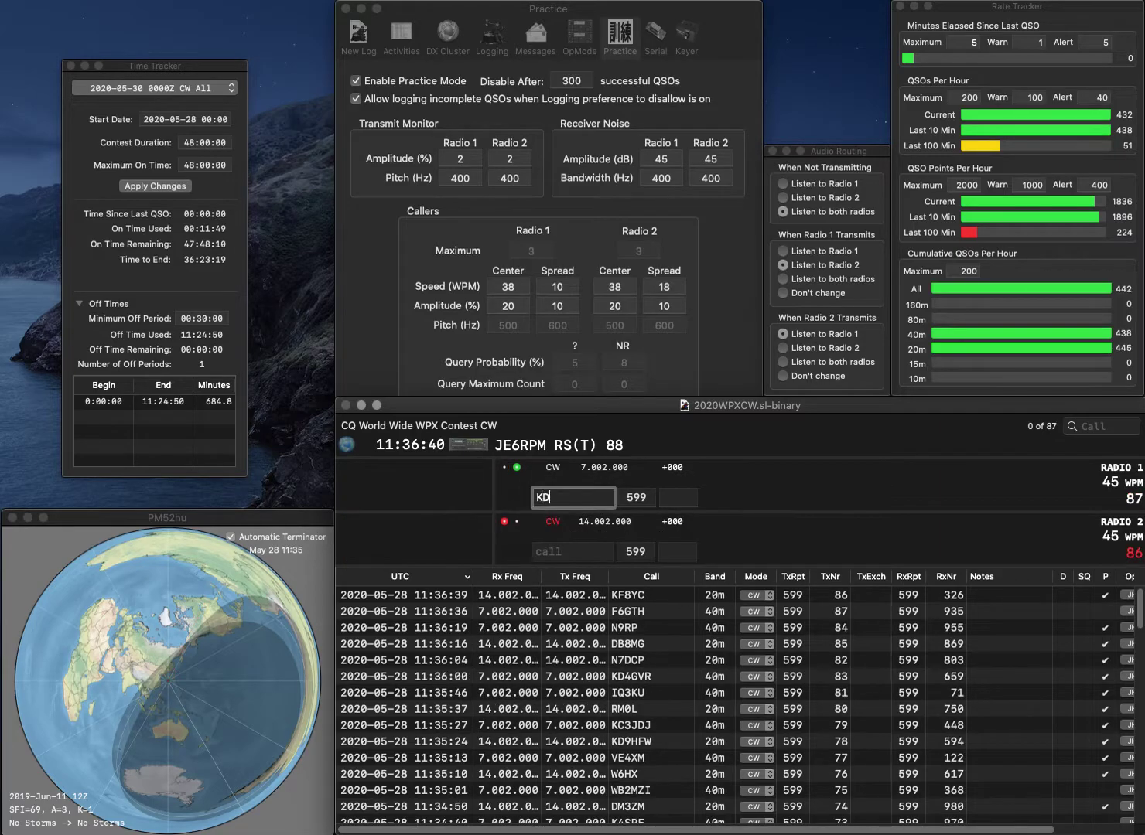
type("5RR")
key("Return")
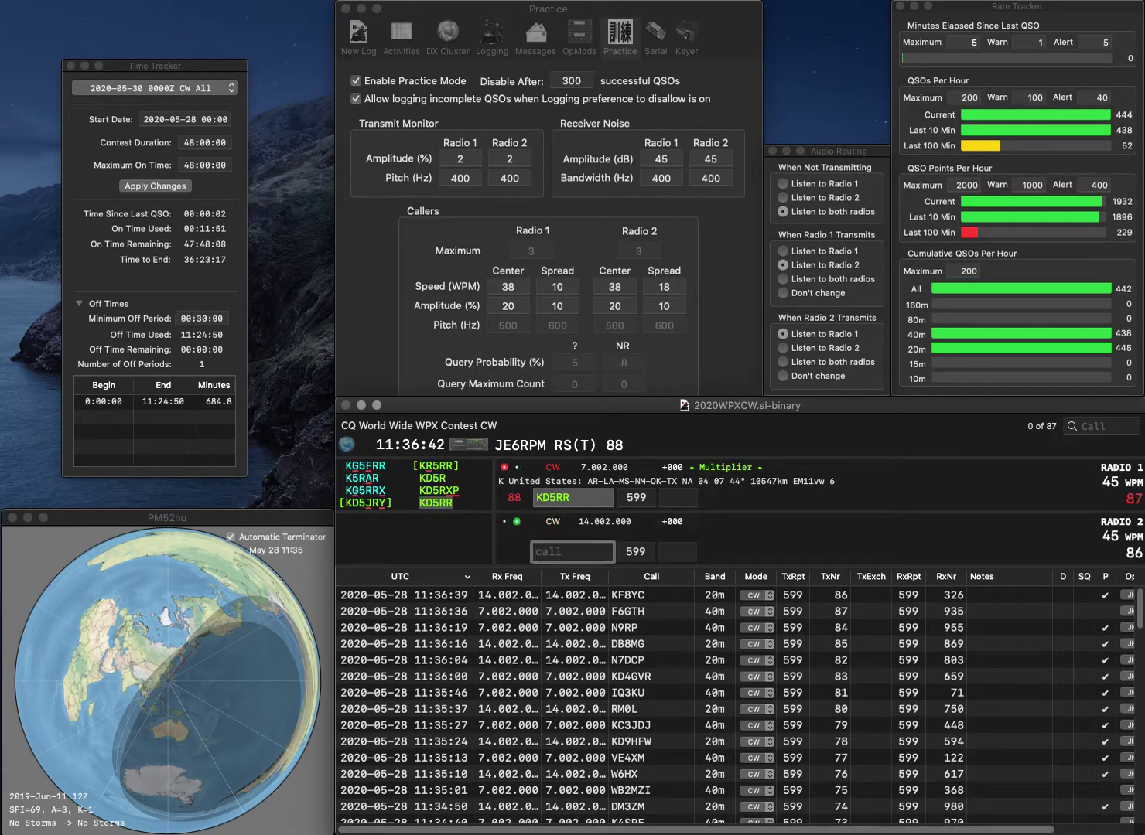
type("W7TBC")
key("Return")
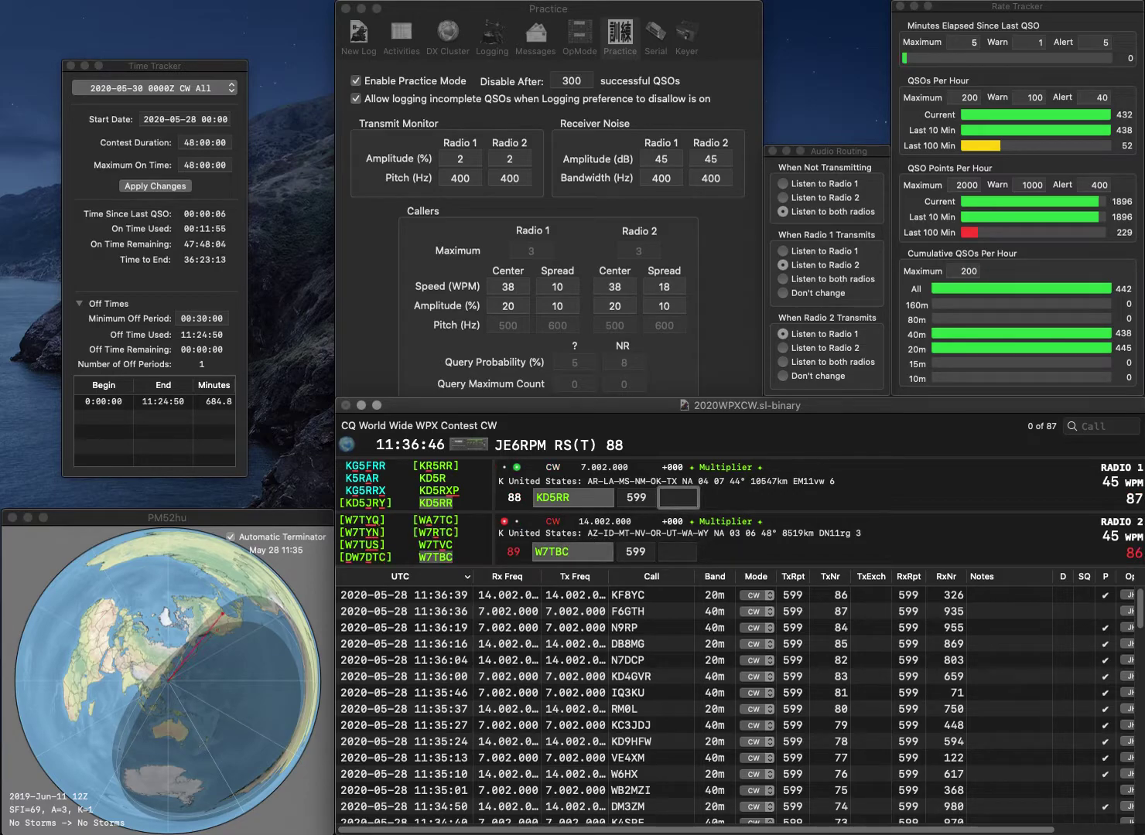
type("428")
key("Return")
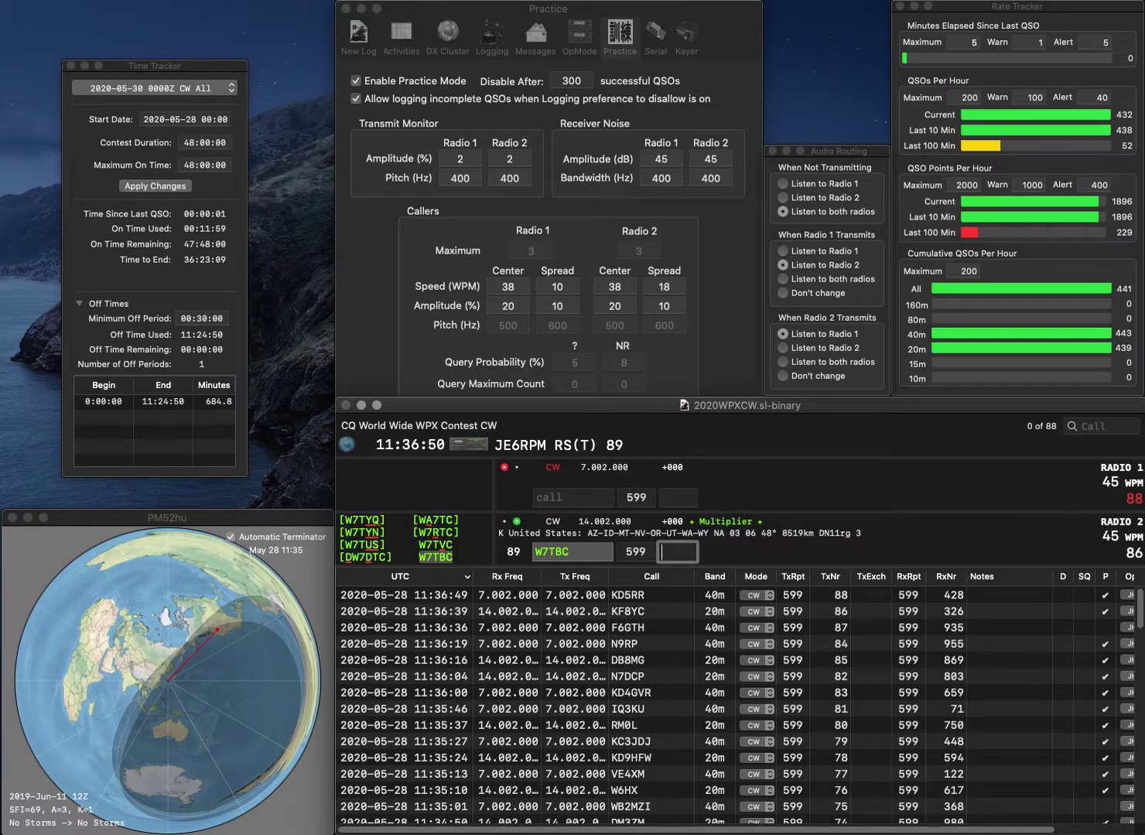
type("81")
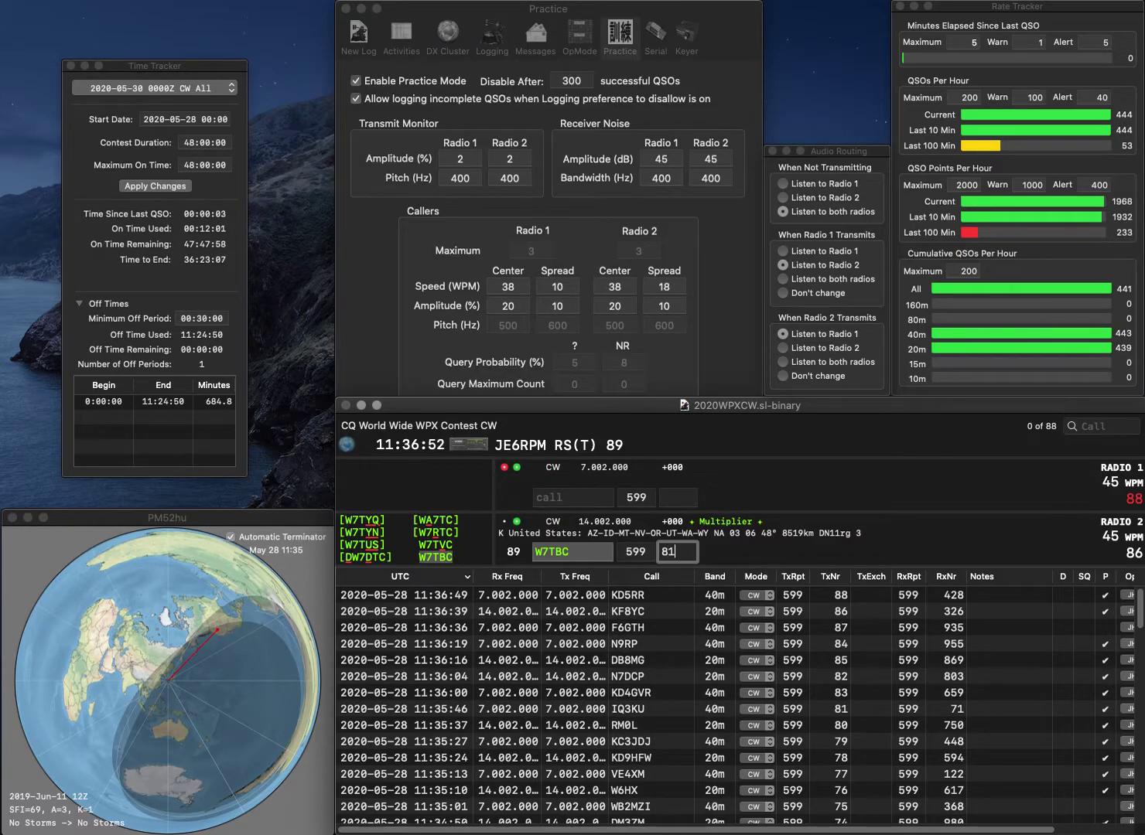
key("Return")
type("MM")
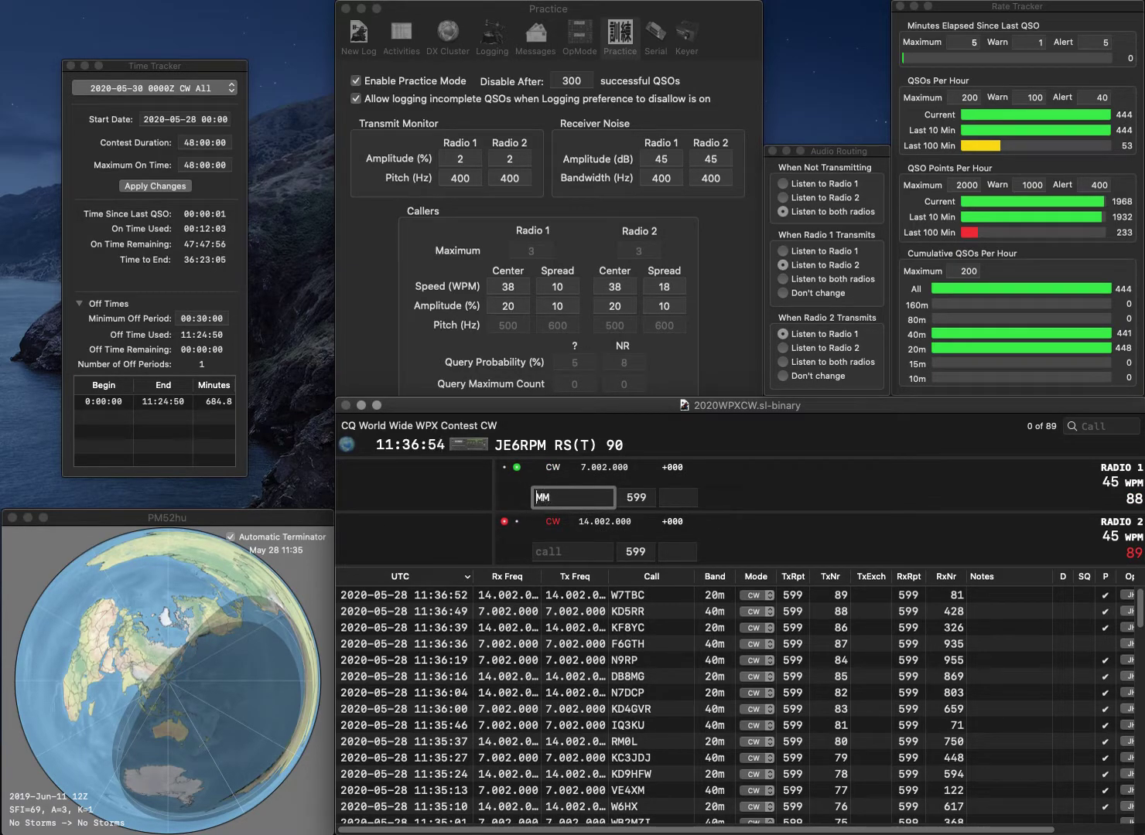
key("Return")
type("F5RAB")
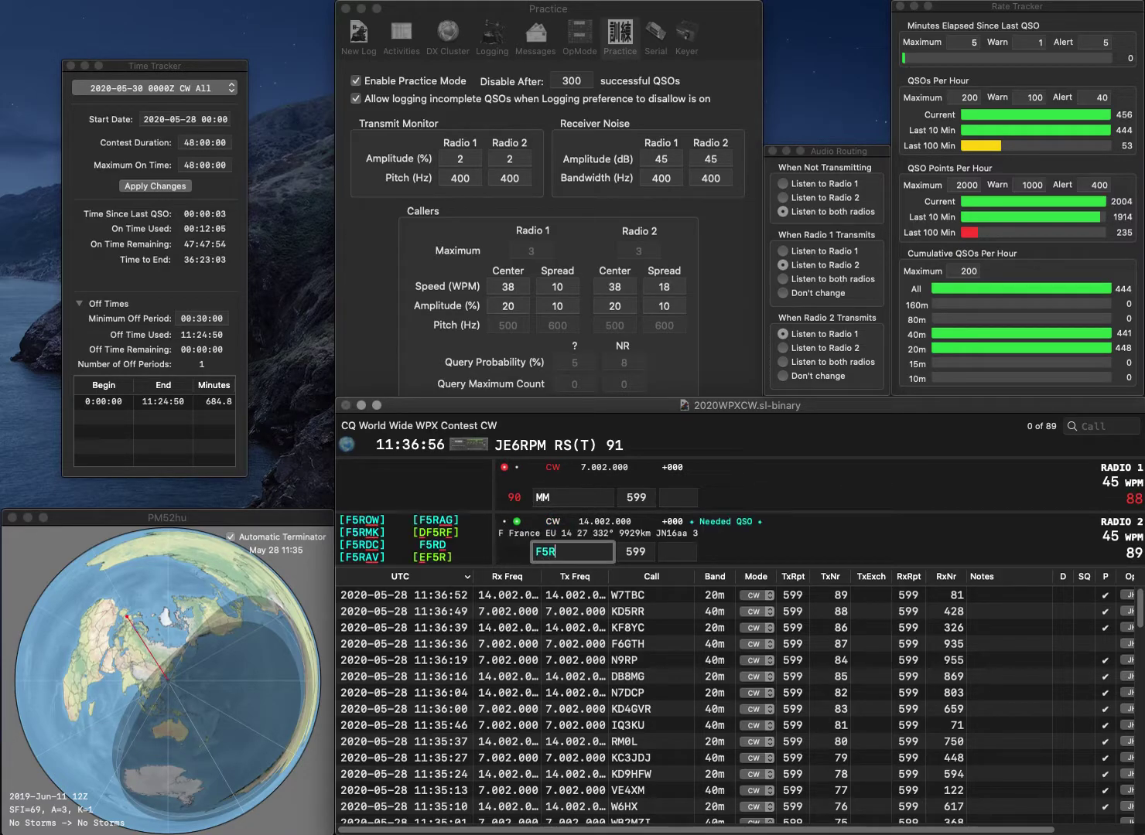
key("Return")
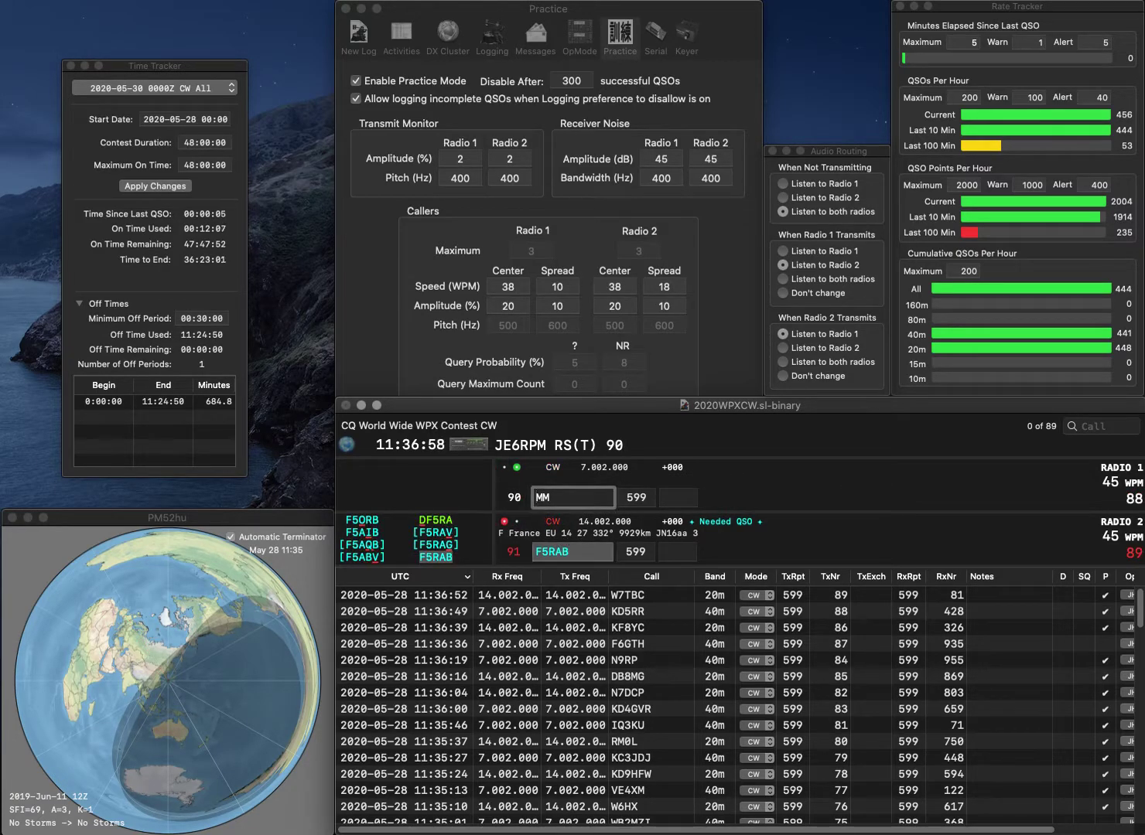
type("PI4")
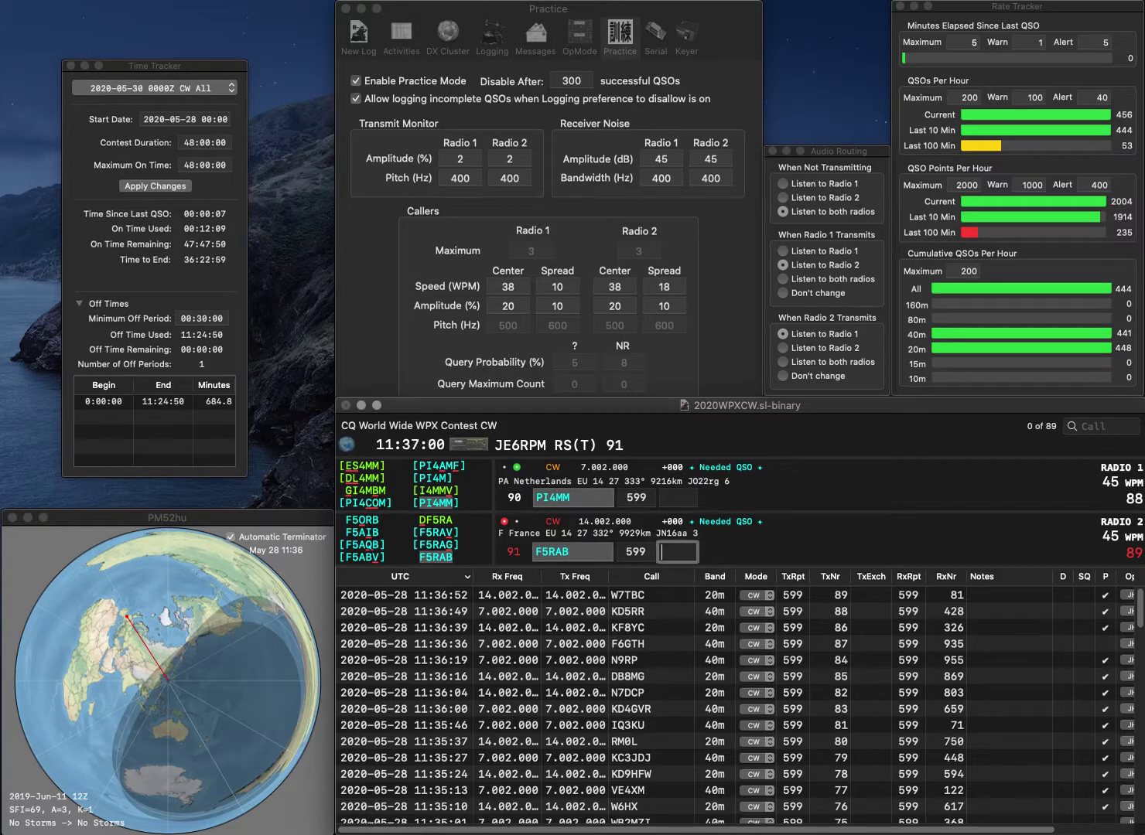
type("377")
key("Return")
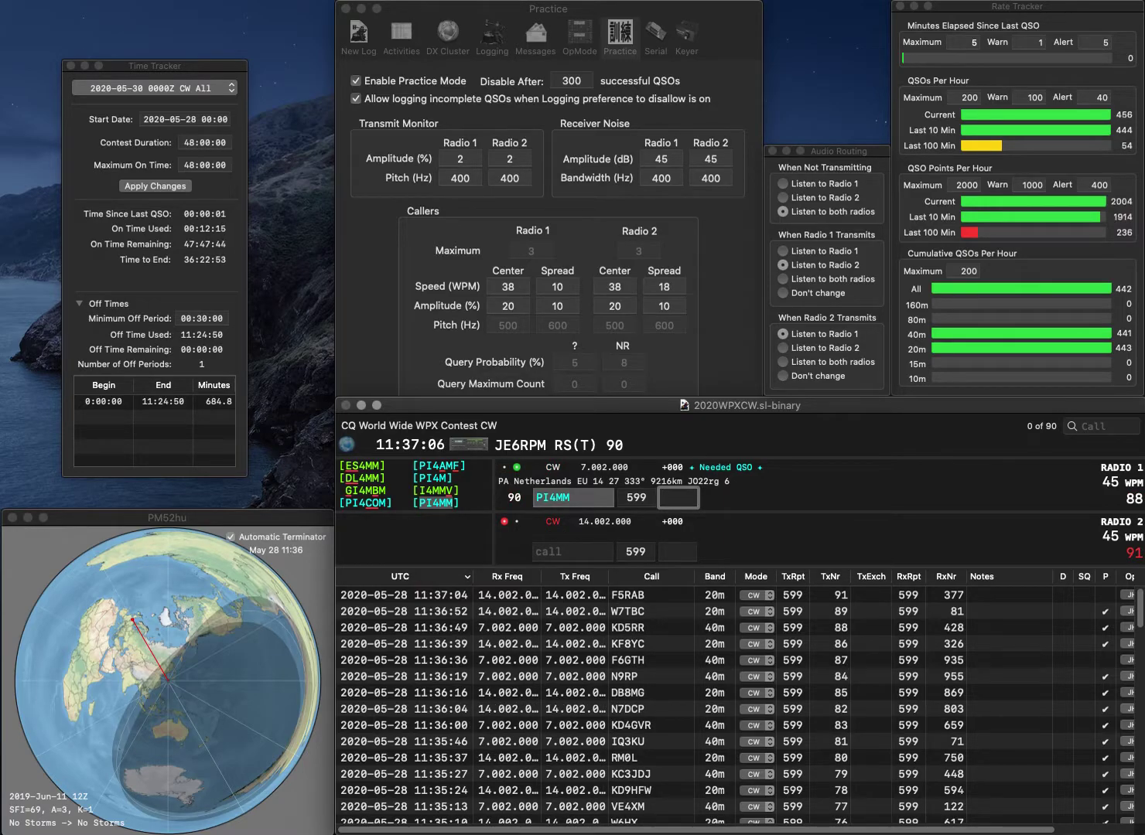
type("421")
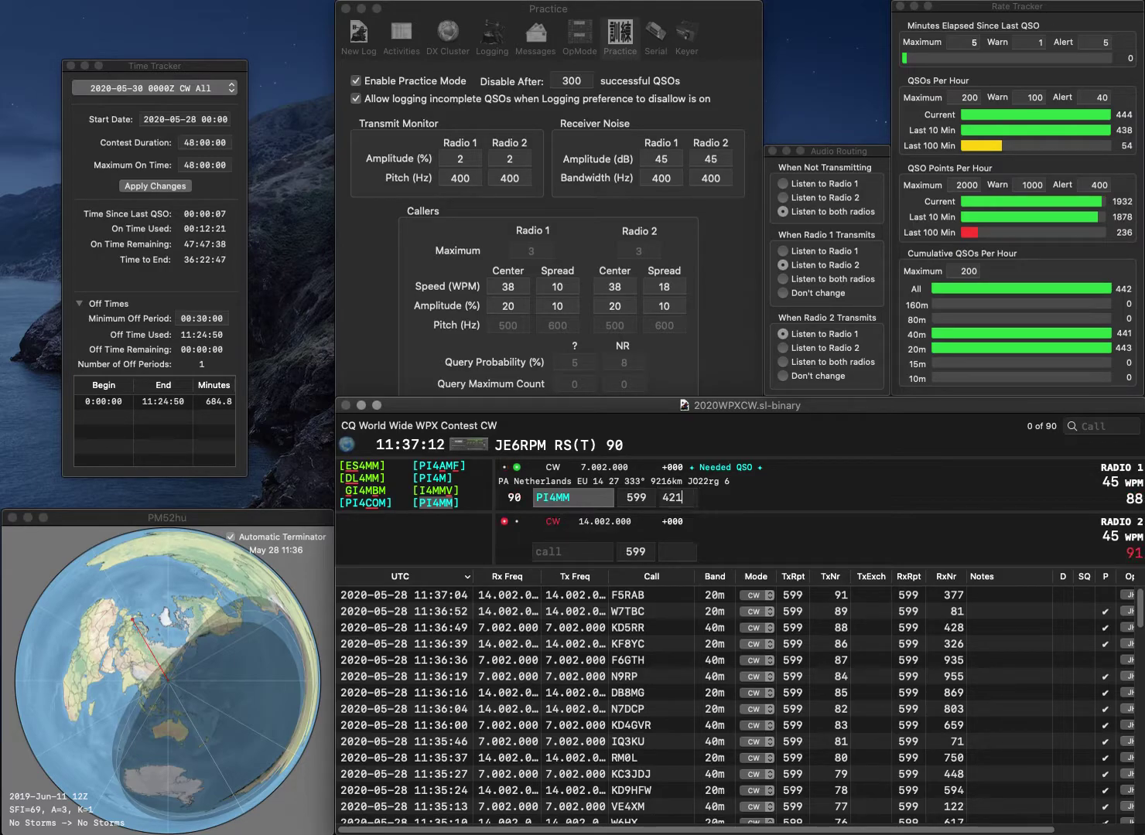
key("Return")
Step: Enter the portable call RK3SWB/P on Radio 2 and send its exchange
type("RK3SPB")
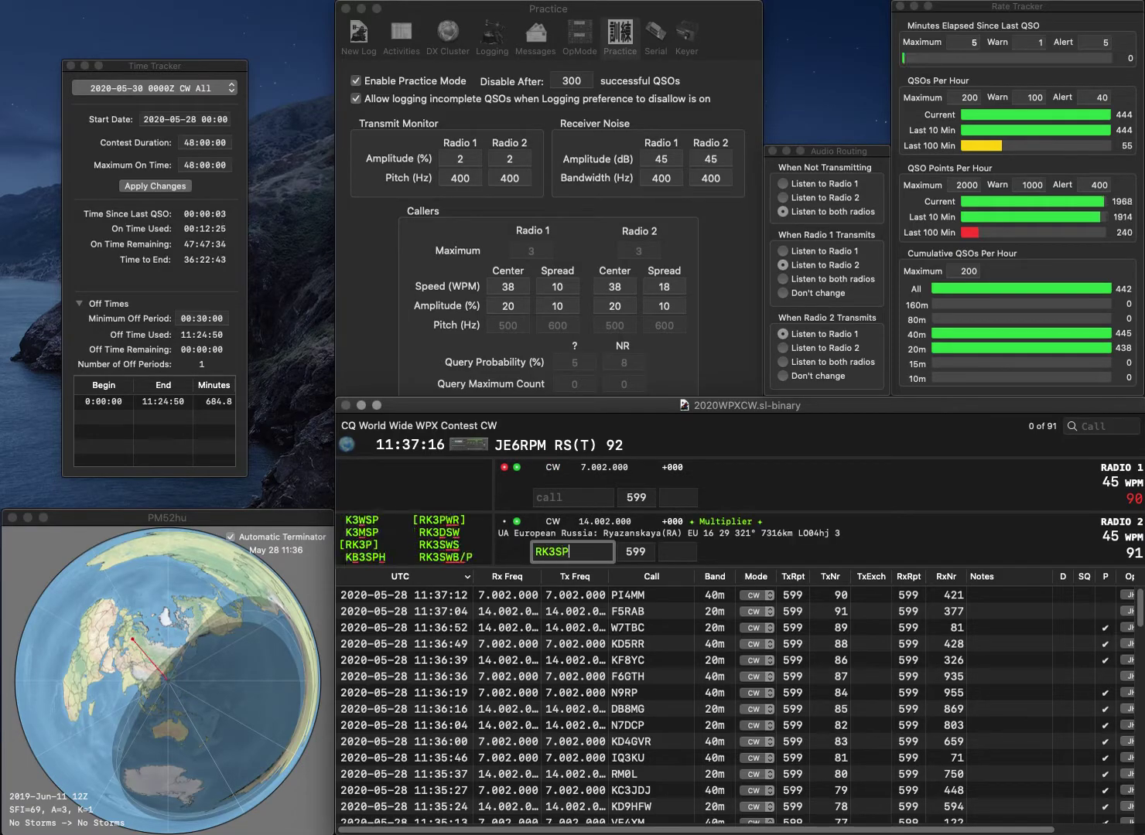
key("BackSpace")
type("W")
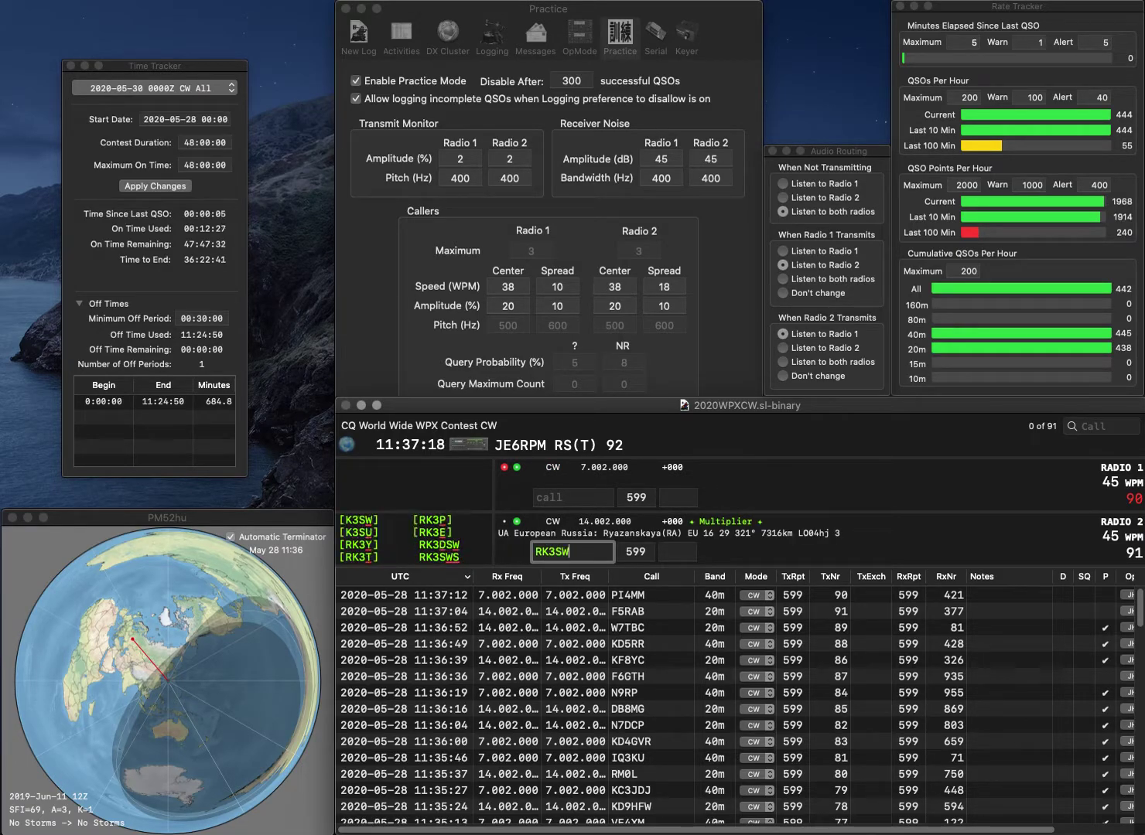
type("B/P1")
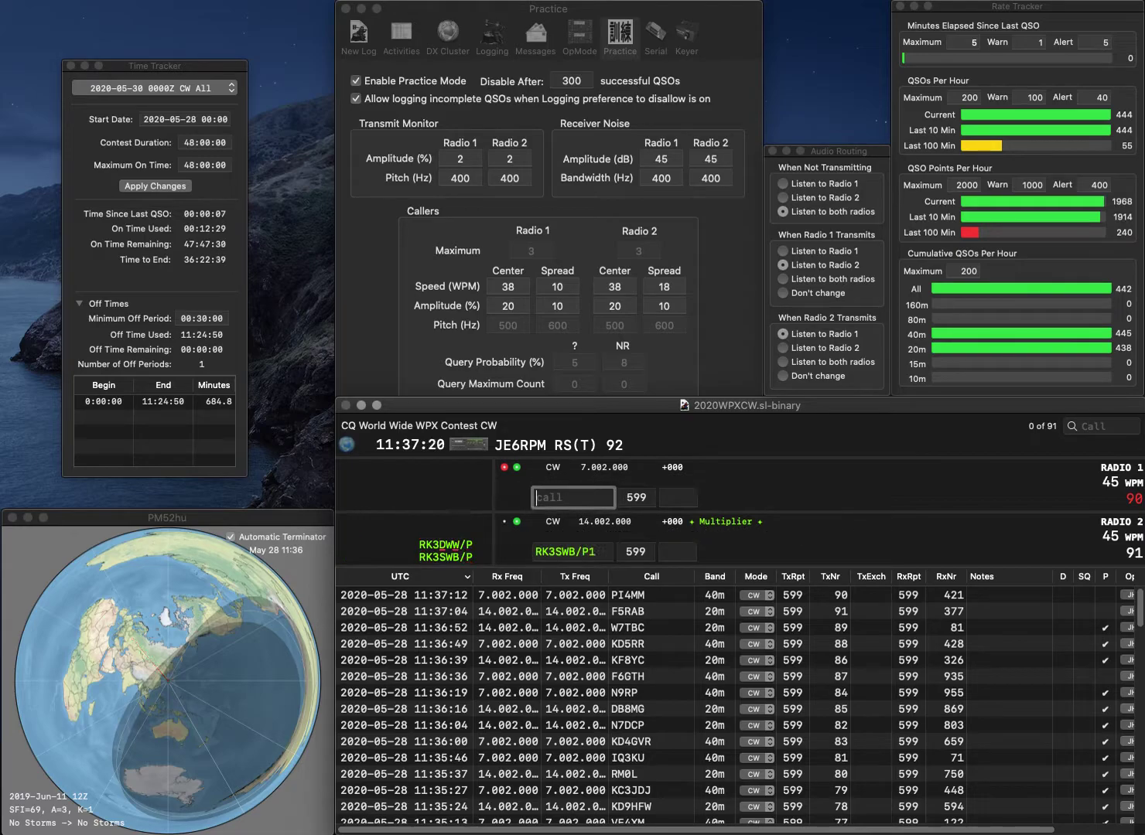
key("BackSpace")
key("Return")
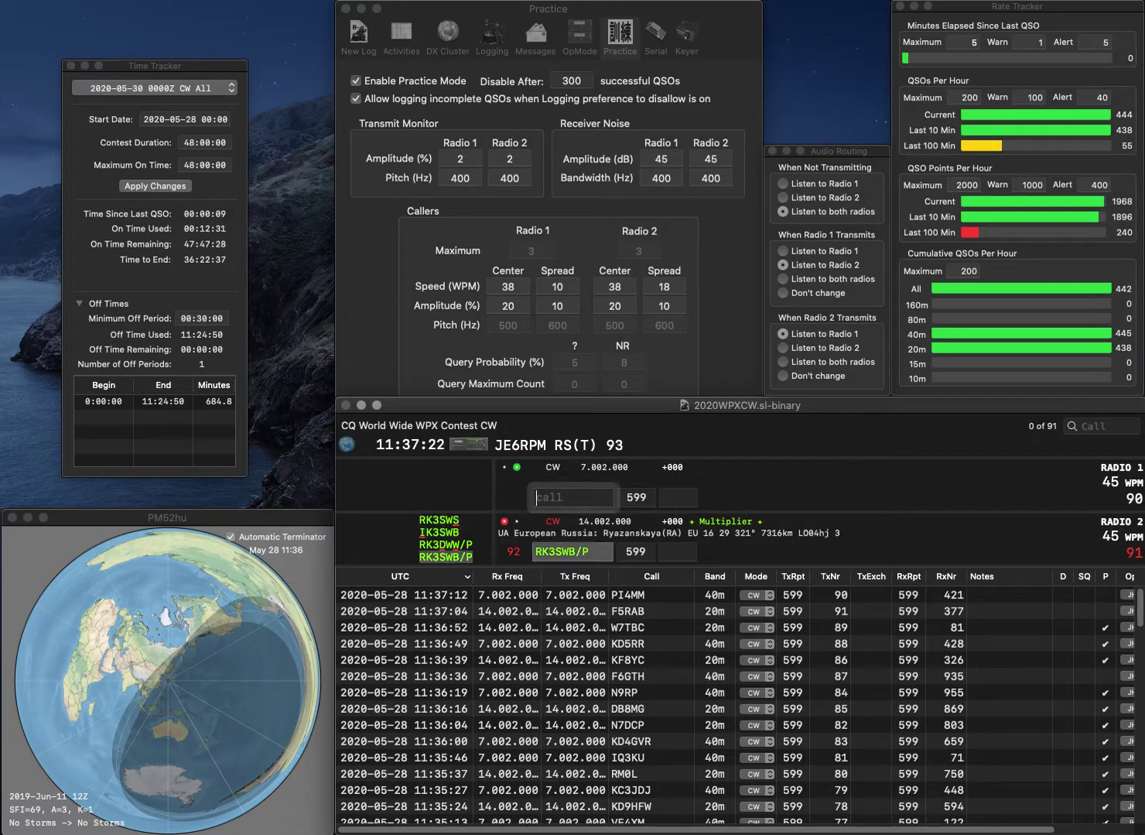
Step: Enter the call W6QQU on Radio 1 and send its exchange
type("6ZQU")
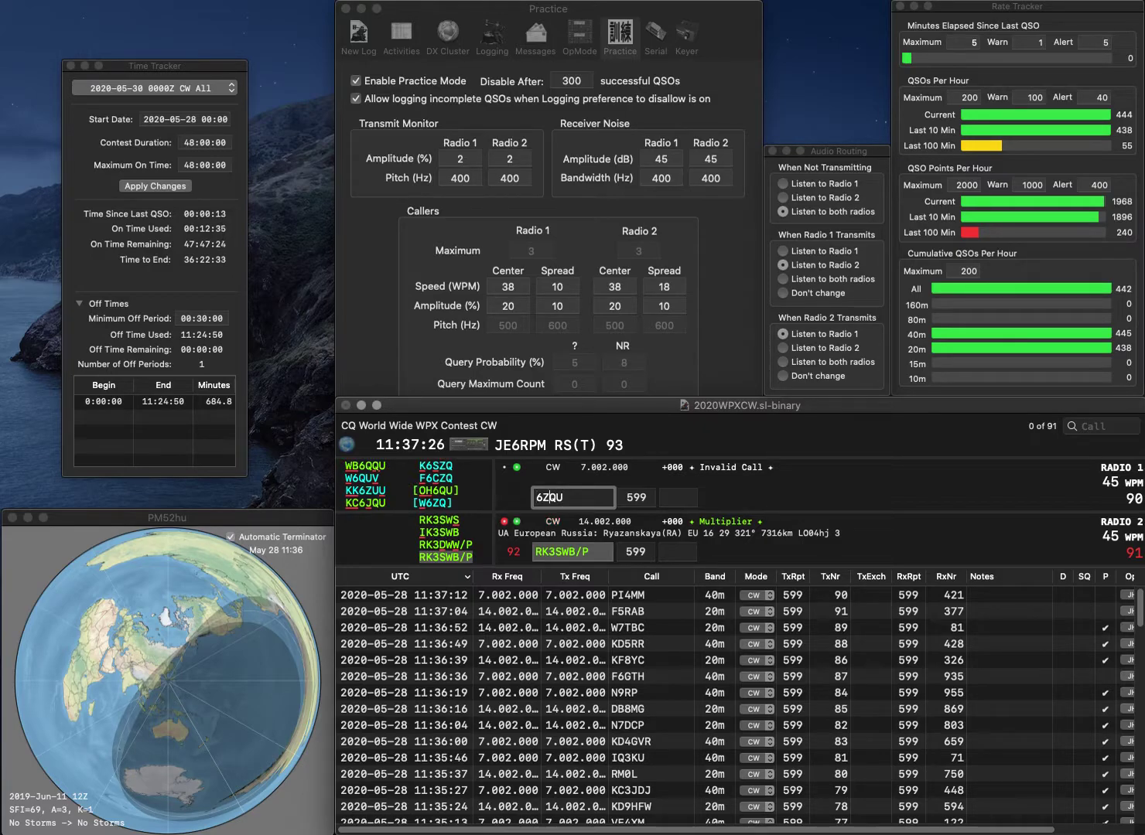
key("Right")
key("Delete")
type("W")
type("W")
key("Right")
key("Delete")
type("Q")
key("Return")
key("Return")
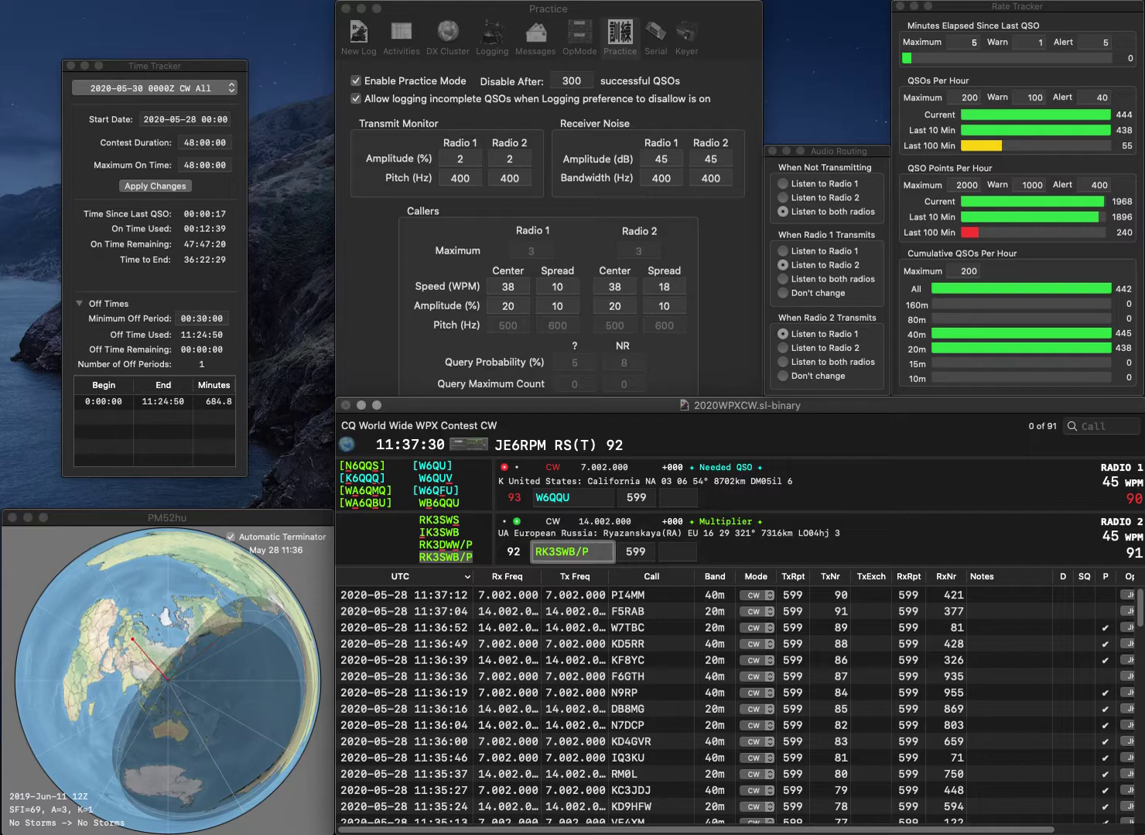
type("564")
key("BackSpace")
type("3")
key("Return")
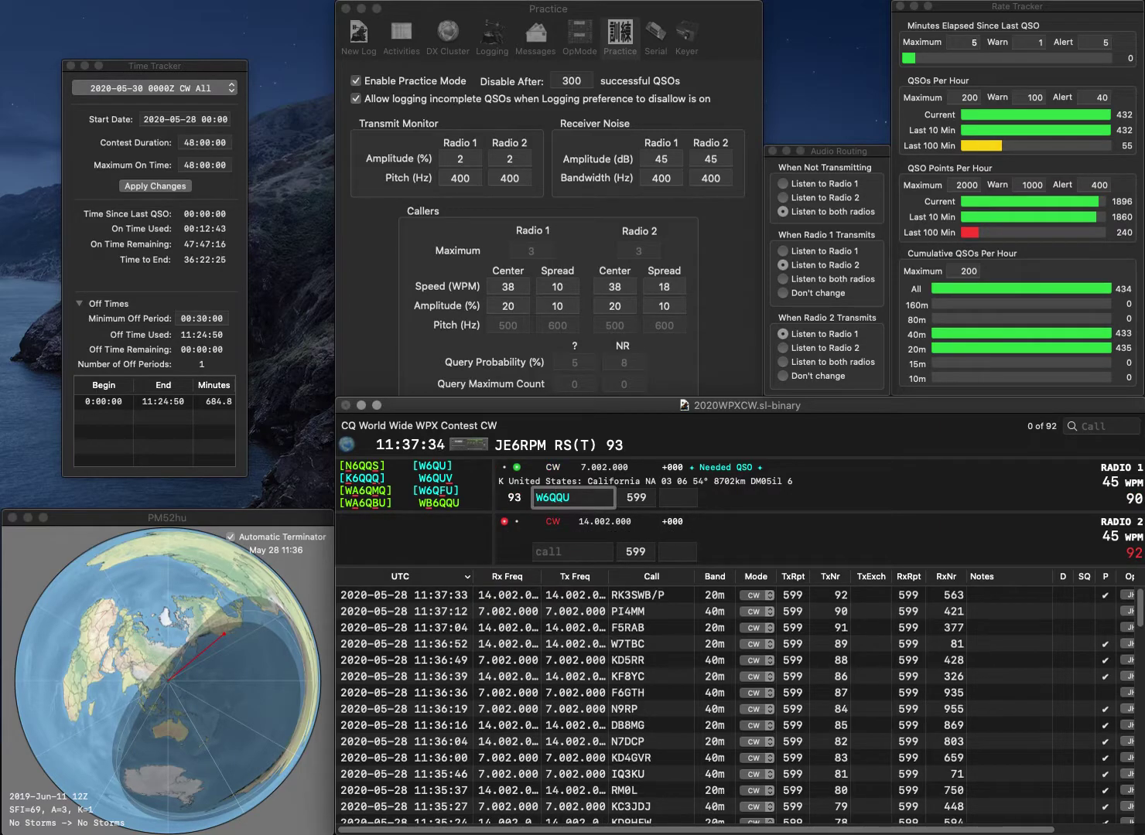
type("B")
key("Return")
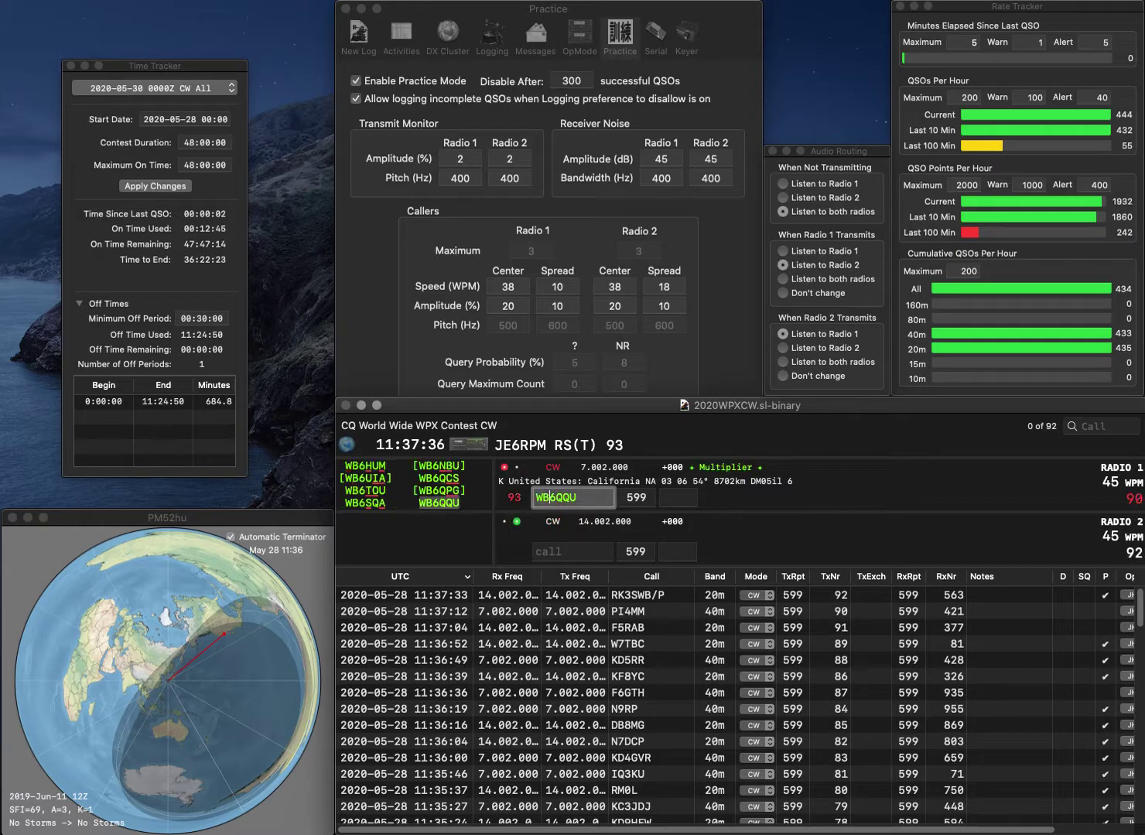
type("3ITA")
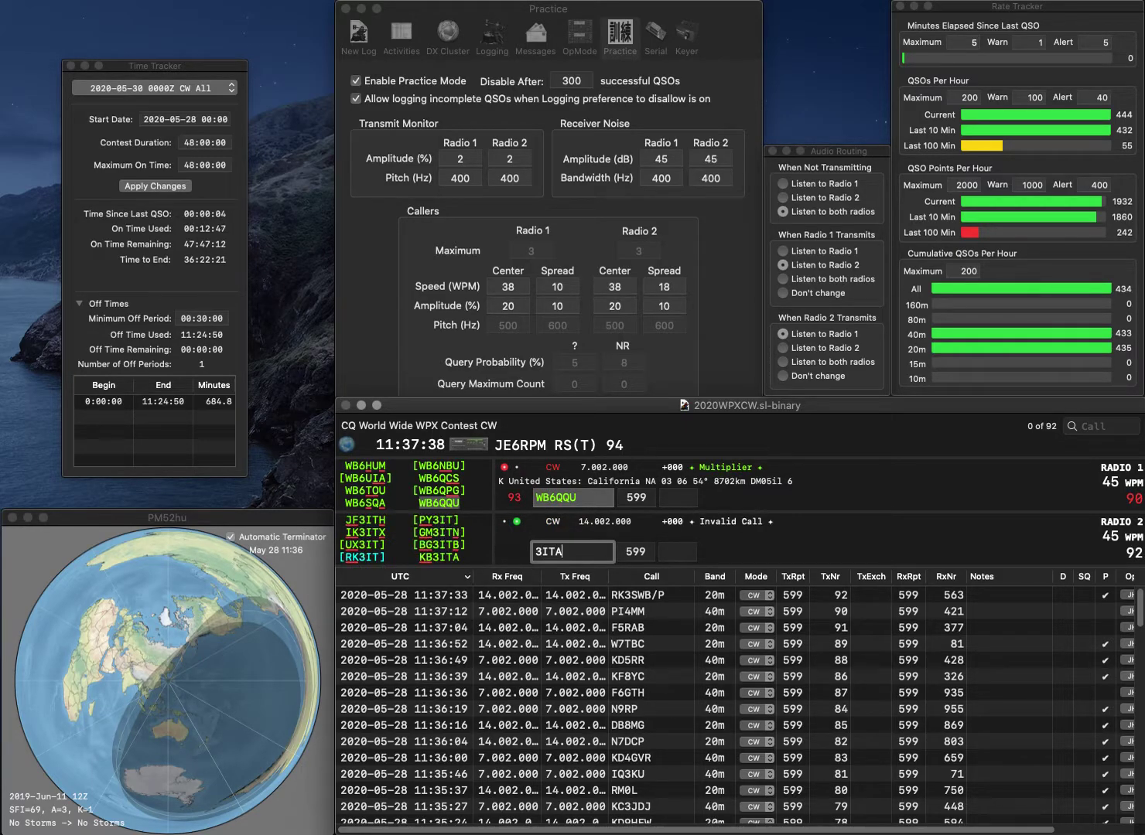
key("BackSpace")
key("Return")
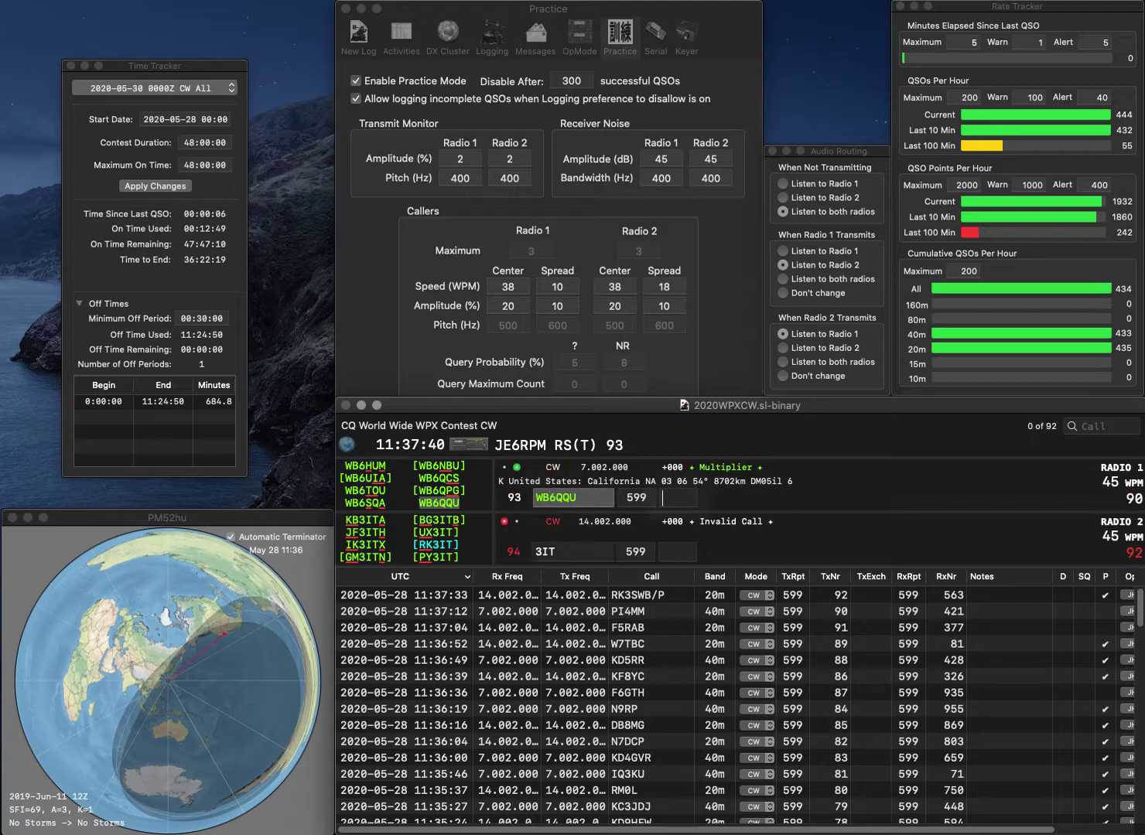
type("9")
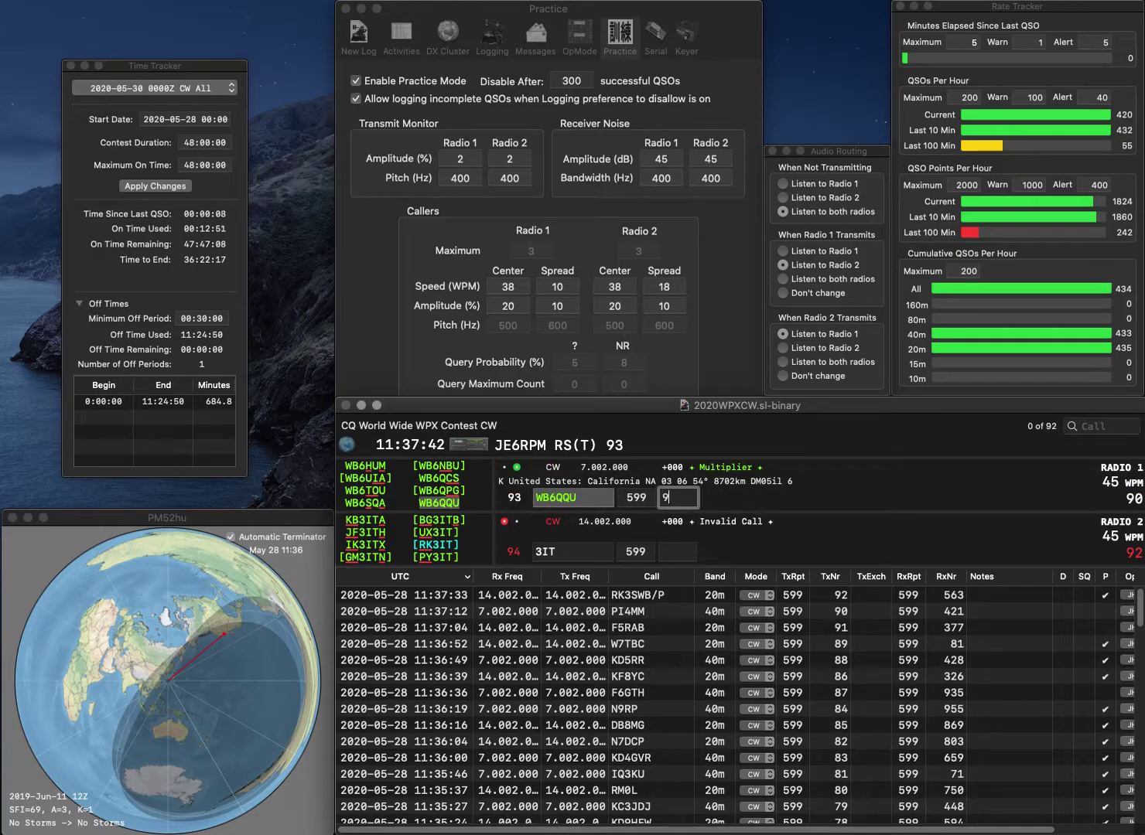
type("97")
key("Return")
Step: Complete the Radio 2 call as UX3IT and enter the call N7BBX on Radio 1, sending both exchanges
type("UX")
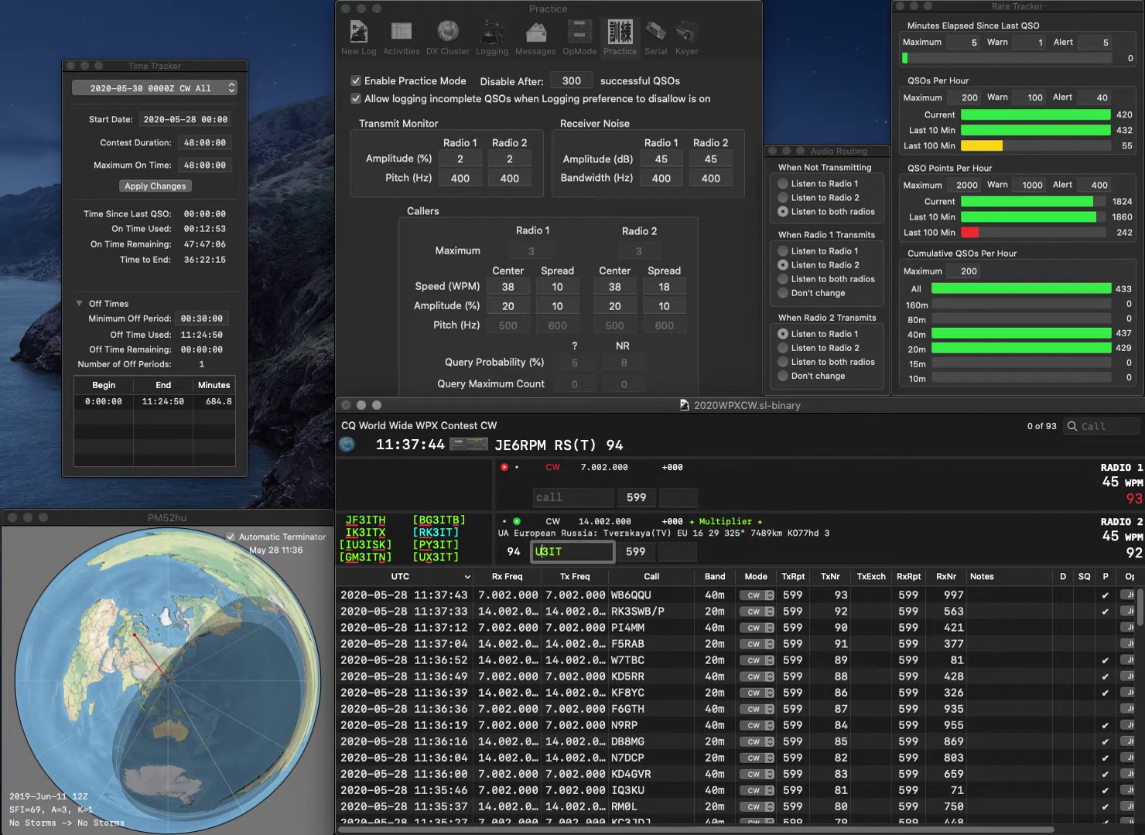
key("Return")
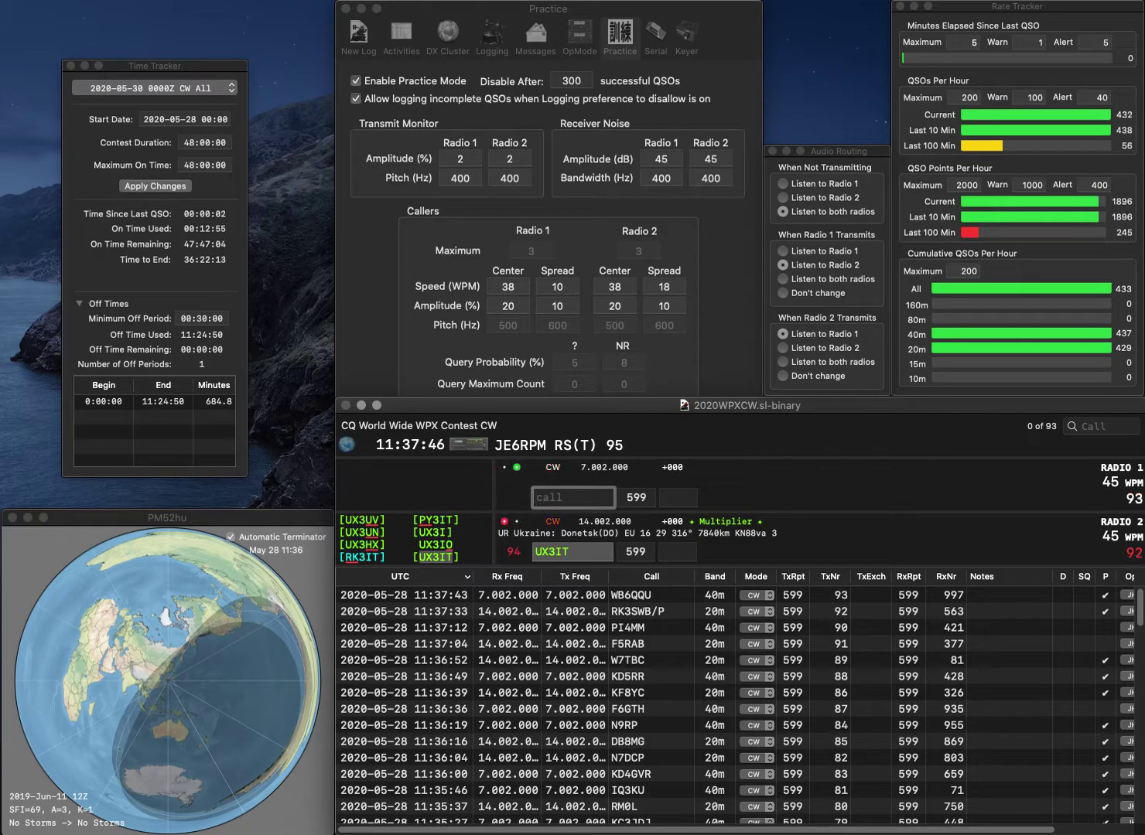
type("N7BBX")
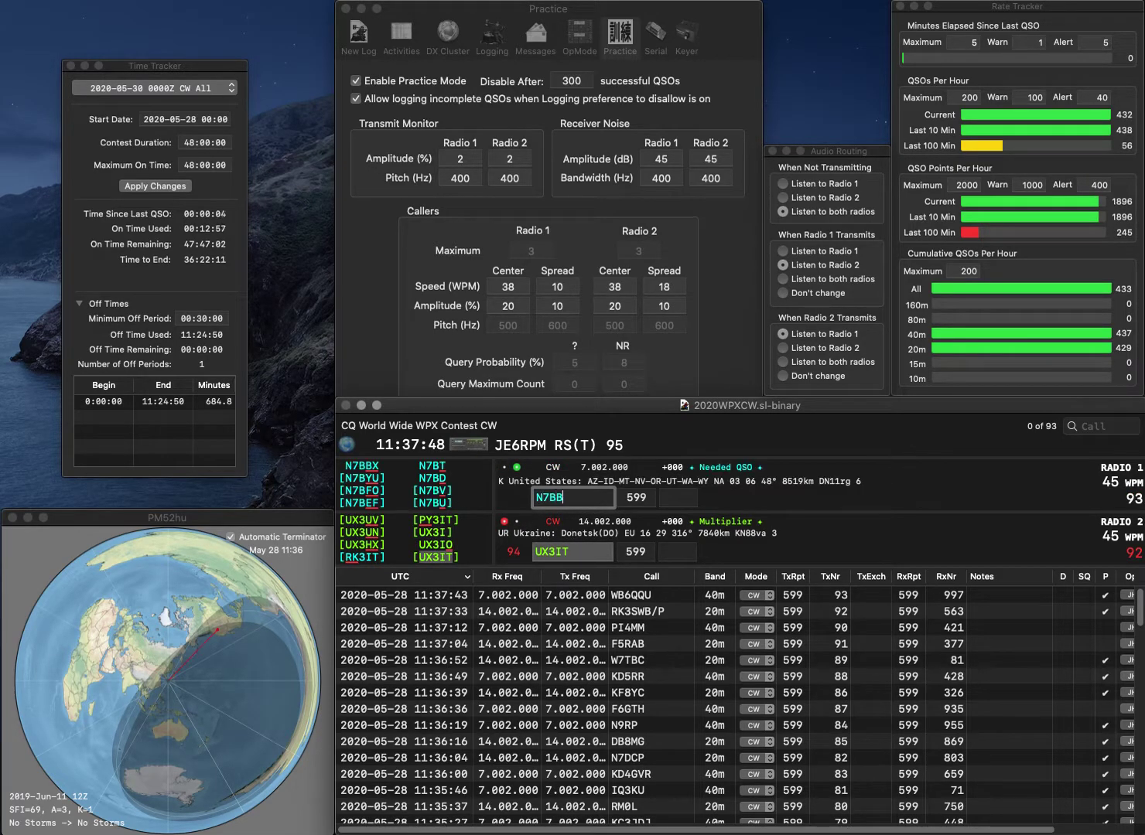
key("Return")
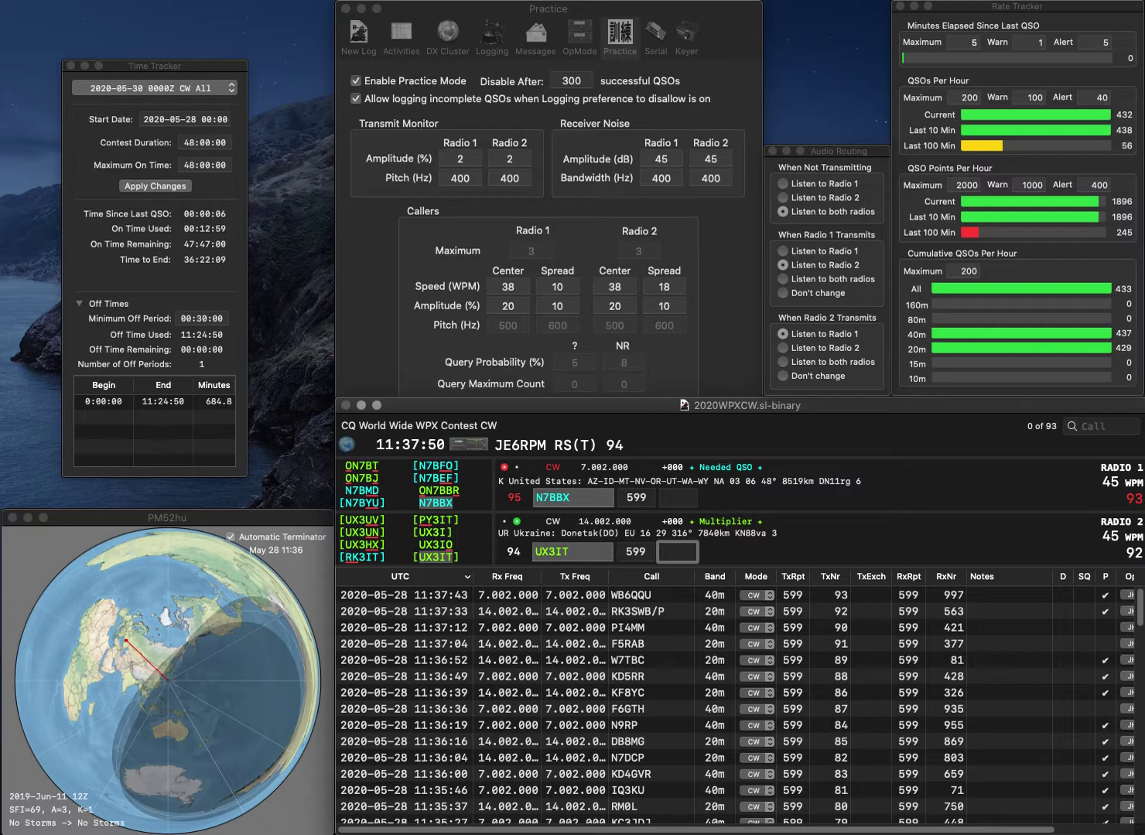
type("218")
key("Return")
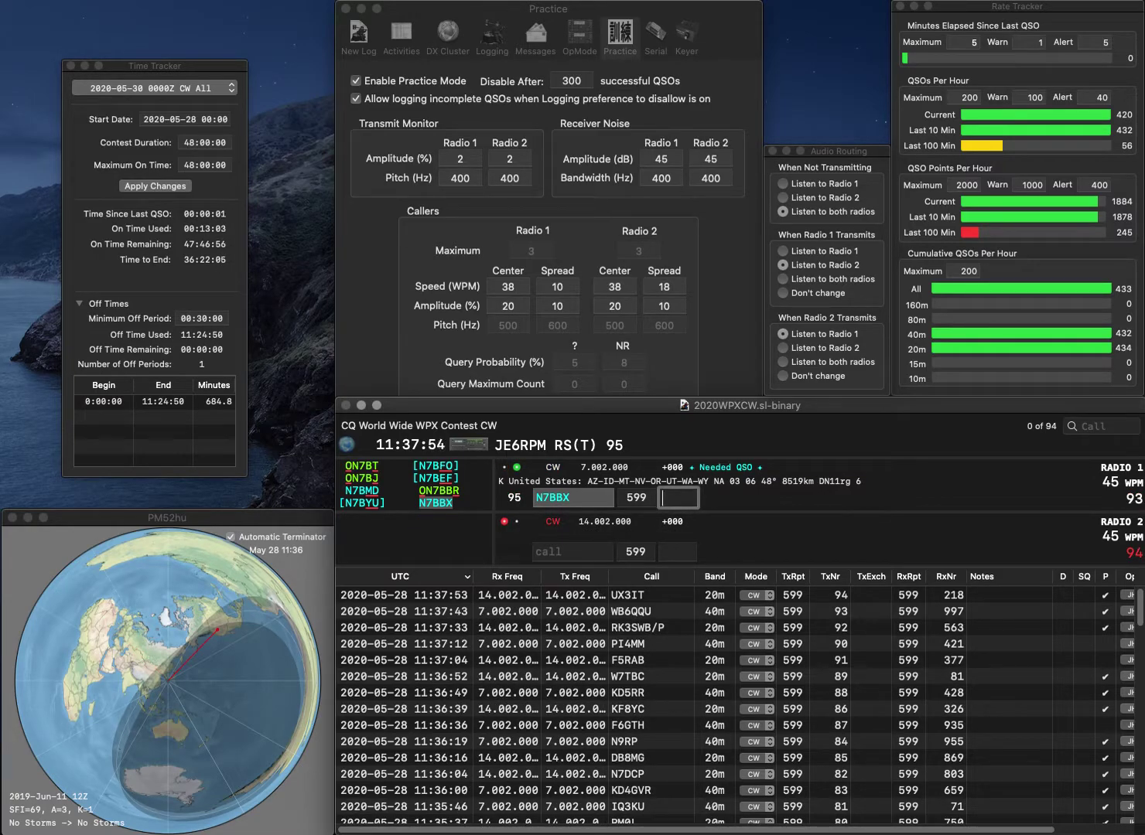
type("477")
key("Return")
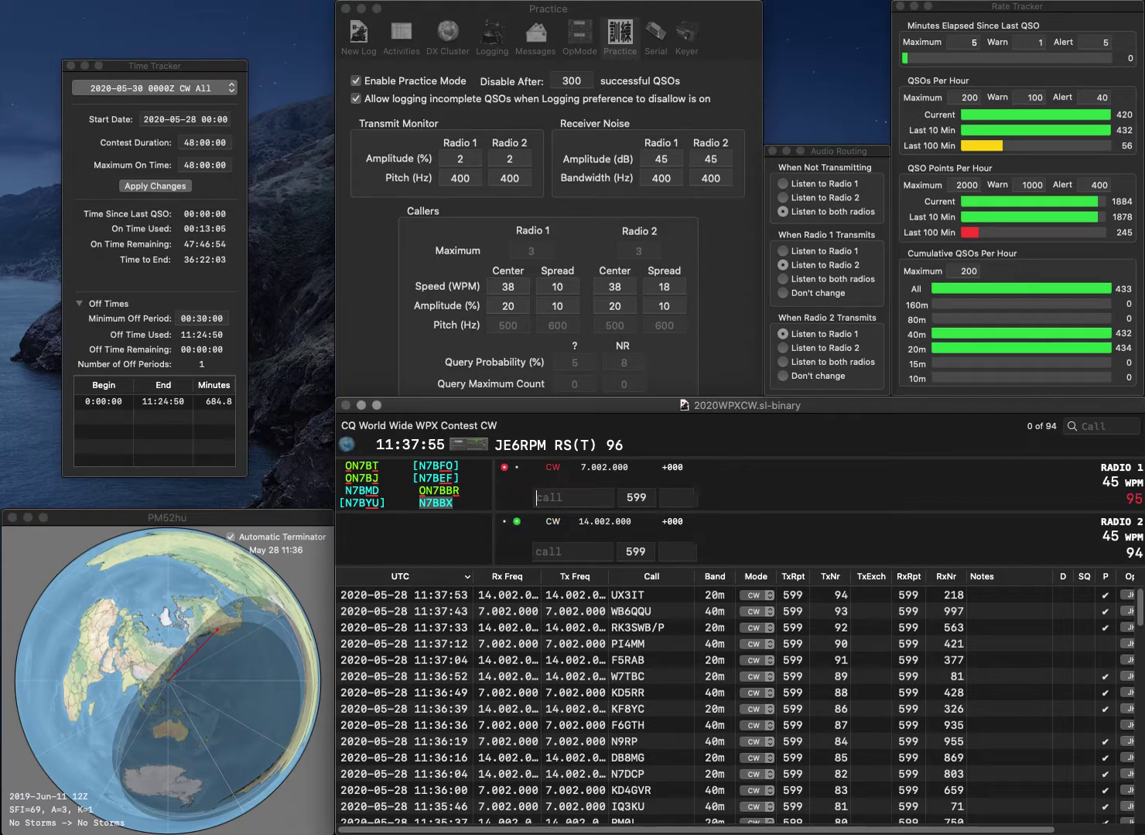
Step: Enter the call YL2QV on Radio 2 and the call KC8CC on Radio 1, sending both exchanges
type("YL2QV")
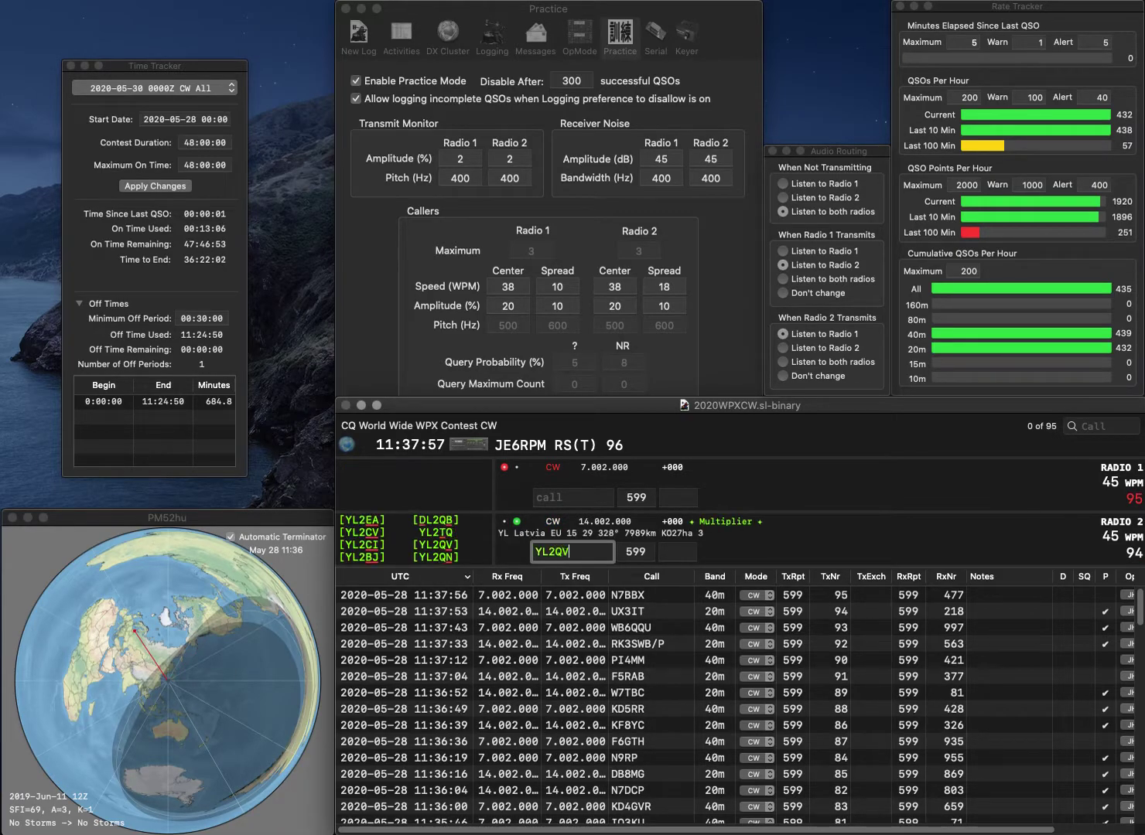
key("Return")
type("KC")
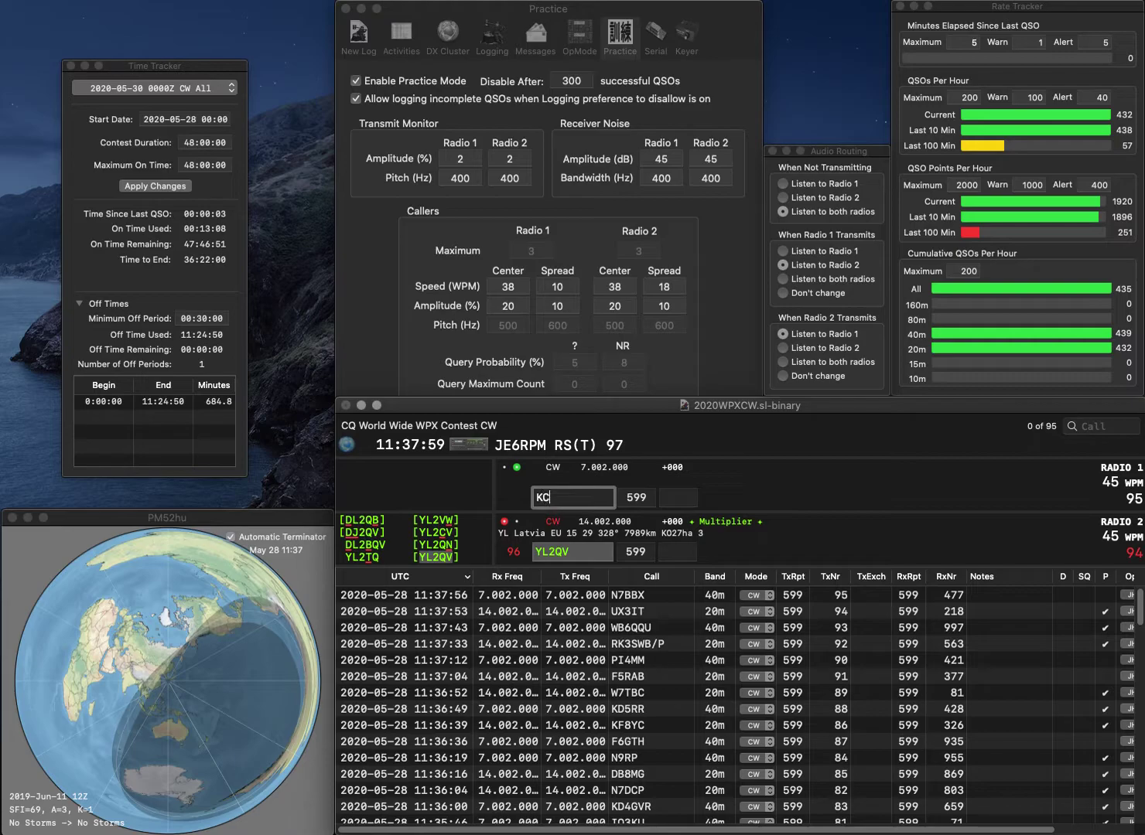
type("8CC")
key("Return")
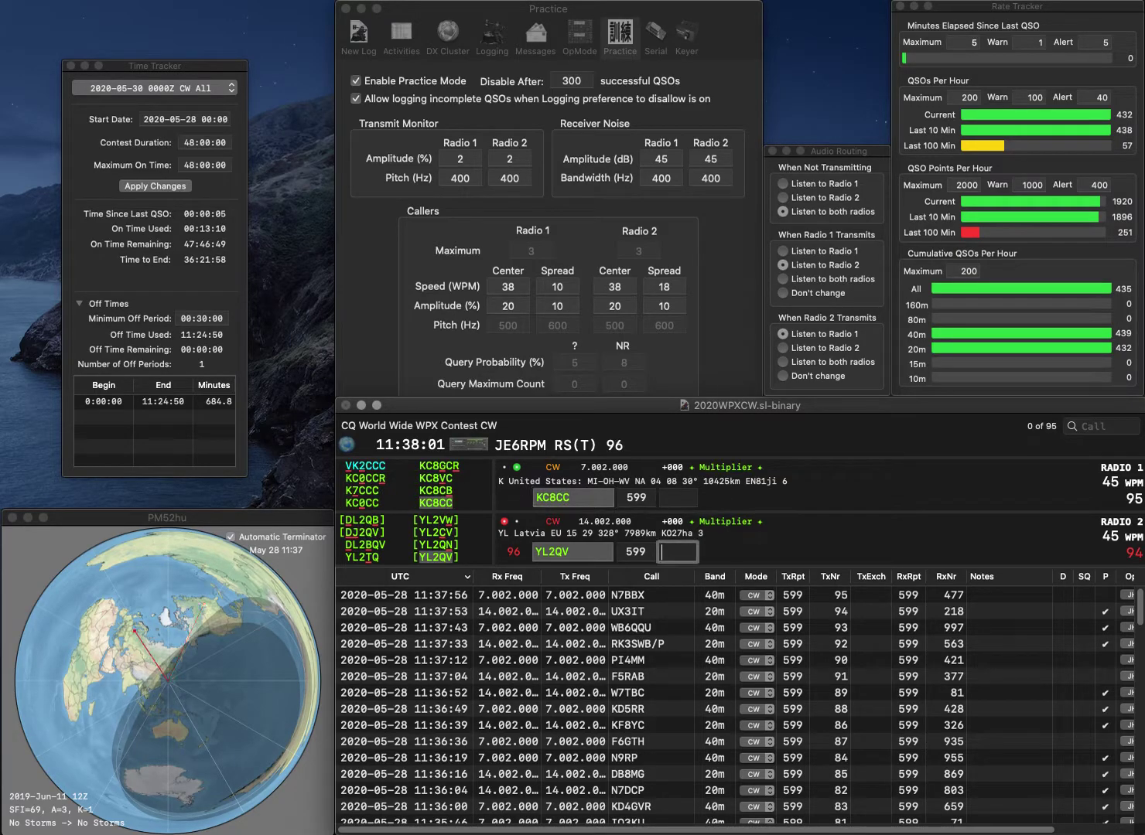
type("541")
key("Return")
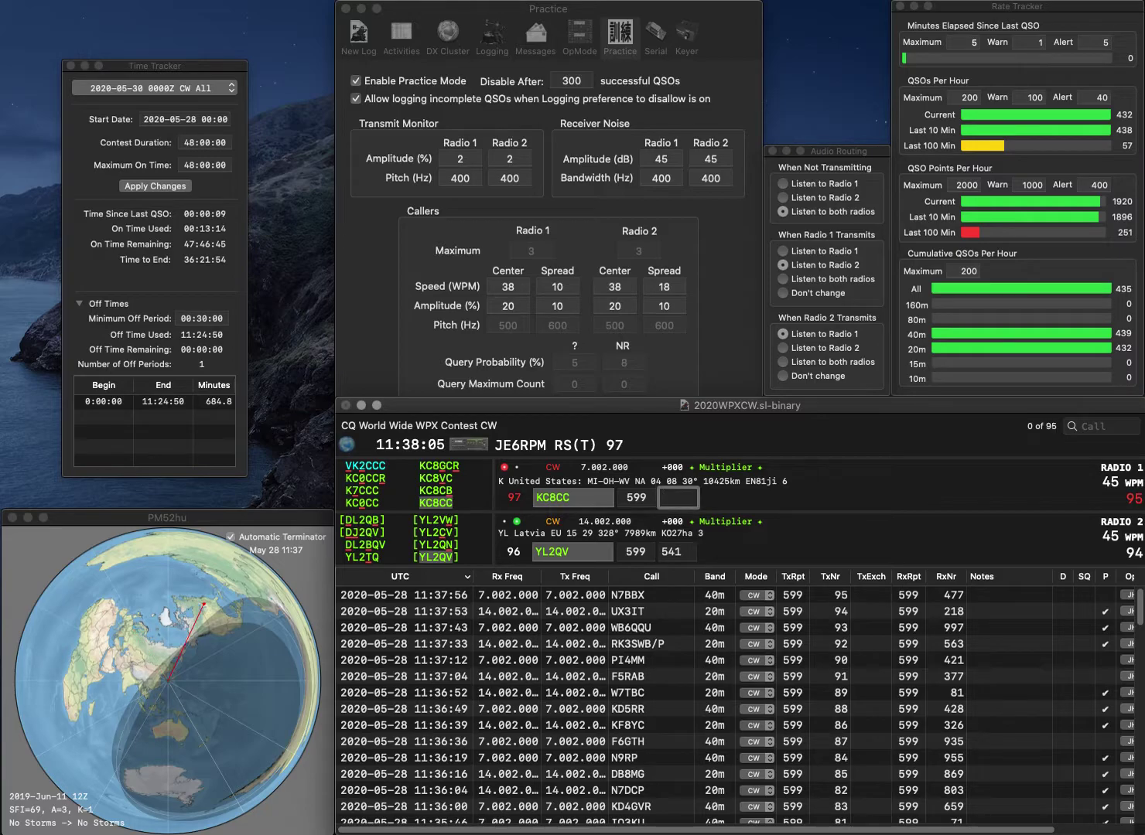
type("873")
key("Return")
Step: Enter the call 9A1AA on Radio 2 and the call LY2GN on Radio 1, sending both exchanges
type("9A1AA")
key("Return")
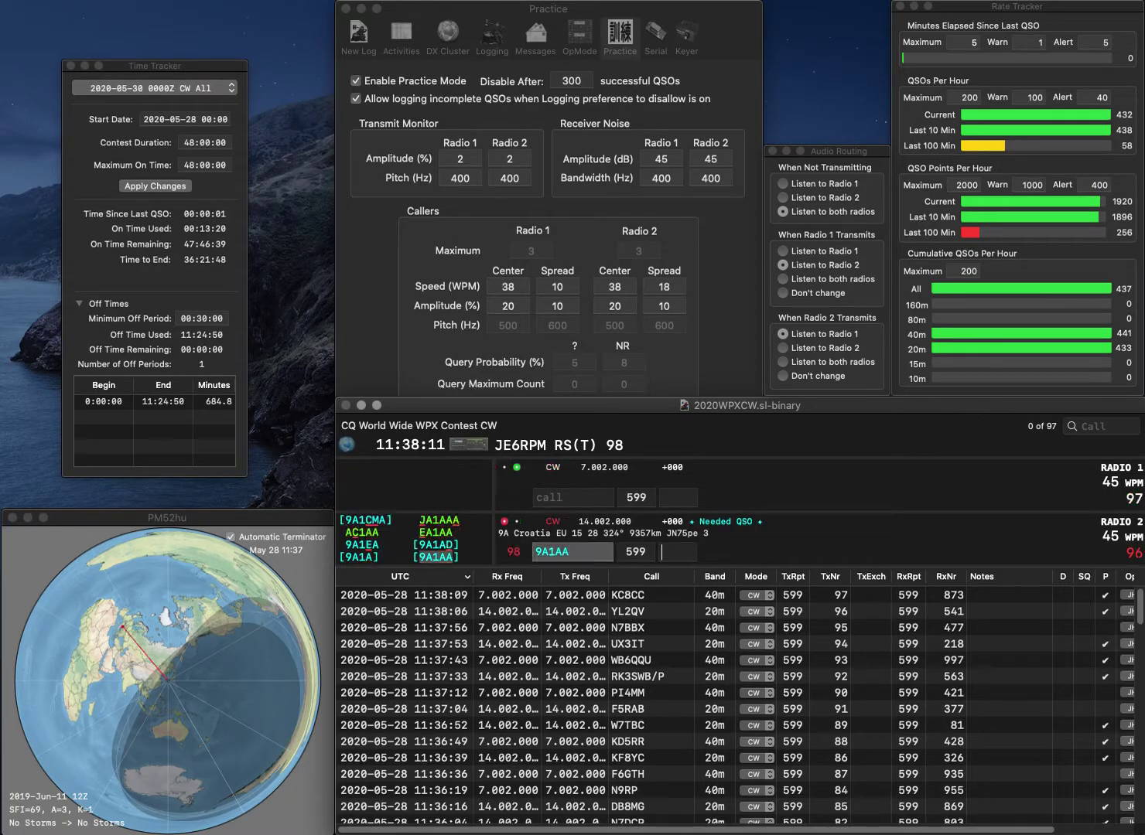
type("LY2GN")
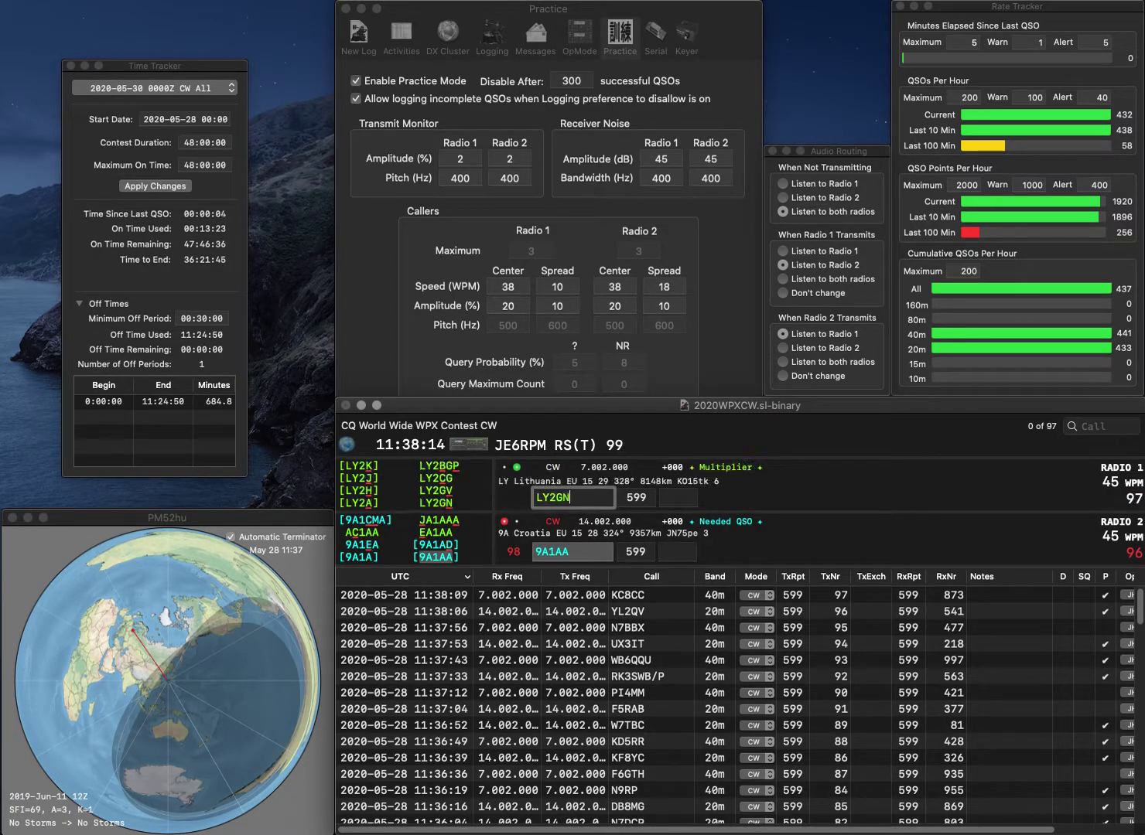
key("Return")
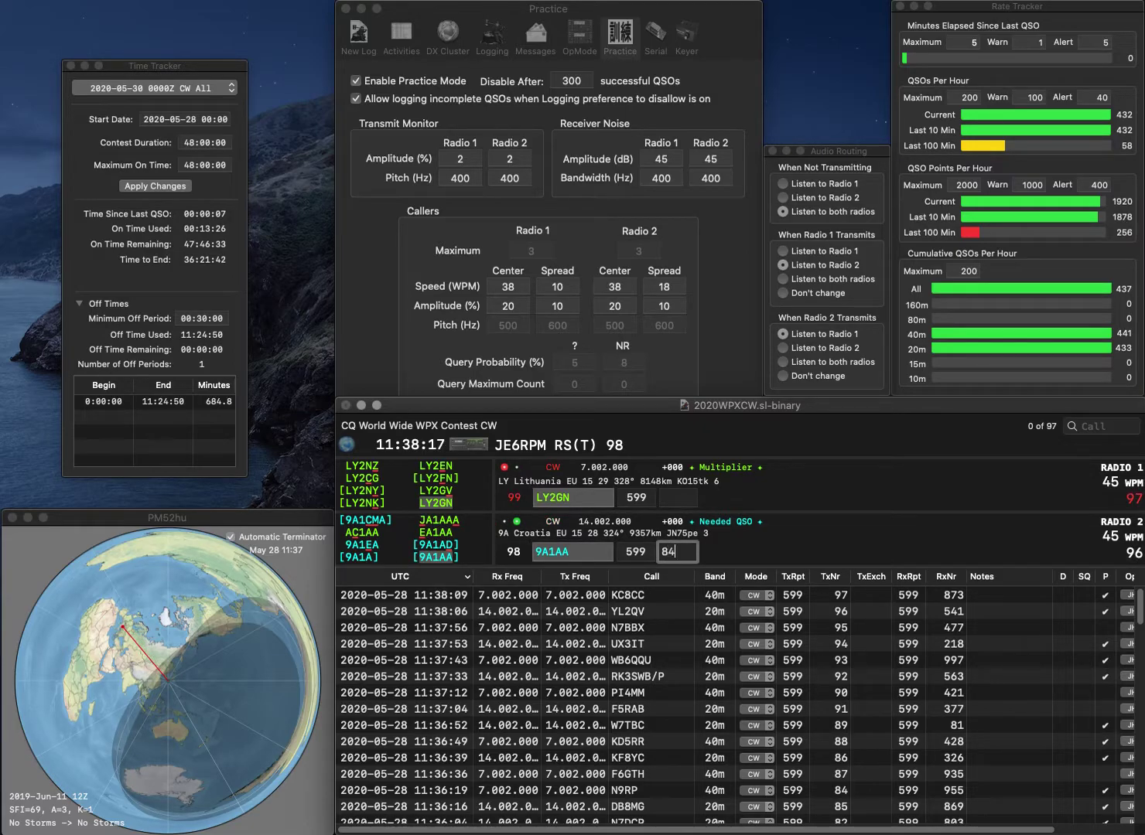
Step: Log 9A1AA on Radio 2 with received number 844 and LY2GN on Radio 1 with received number 227
key("Return")
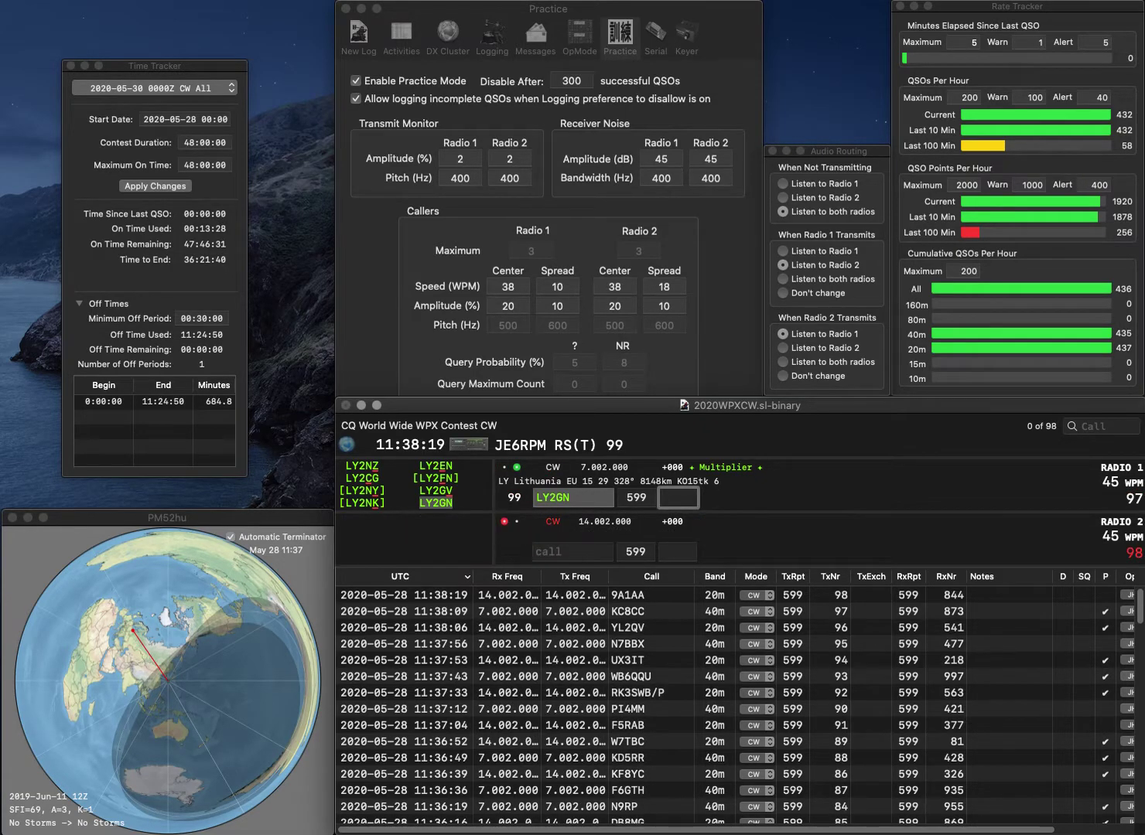
type("2")
key("Return")
type("VKD")
key("BackSpace")
key("BackSpace")
type("DX")
key("Return")
type("NK4HY")
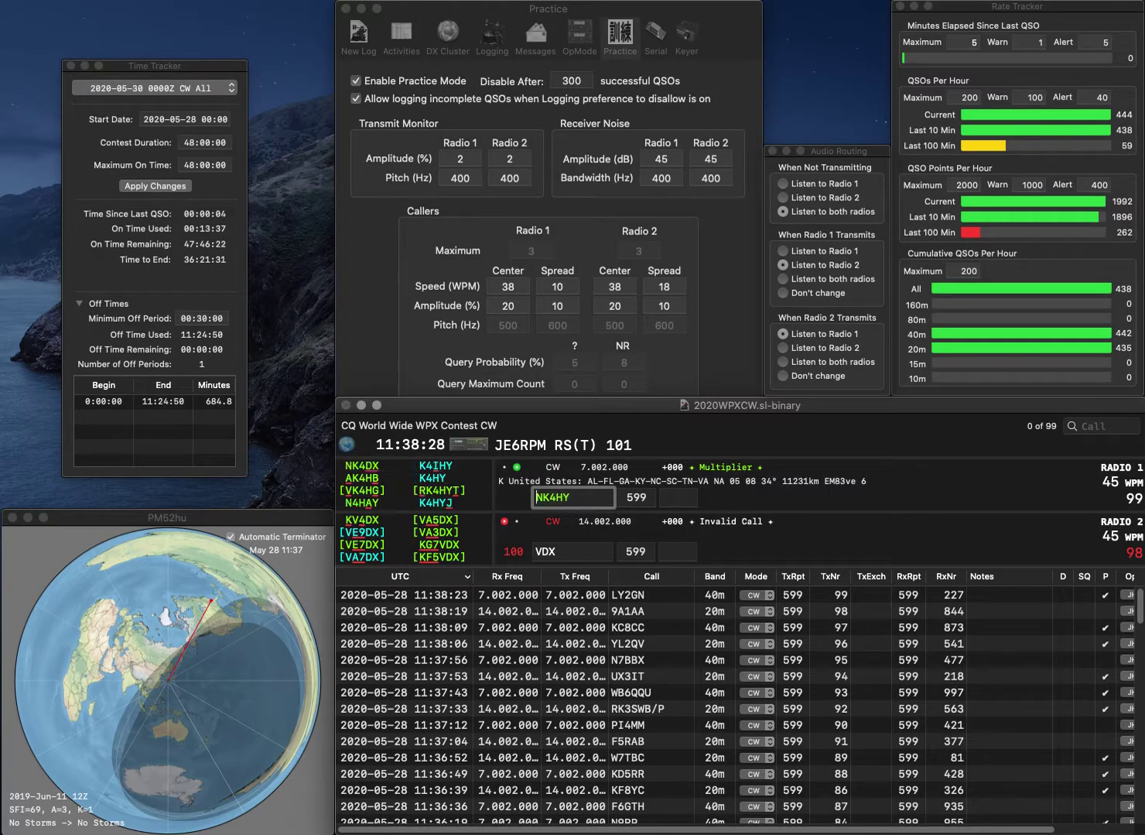
key("Home")
key("Delete")
key("Return")
Step: Complete the partial call on Radio 2 as BY4DX and send its exchange
key("Home")
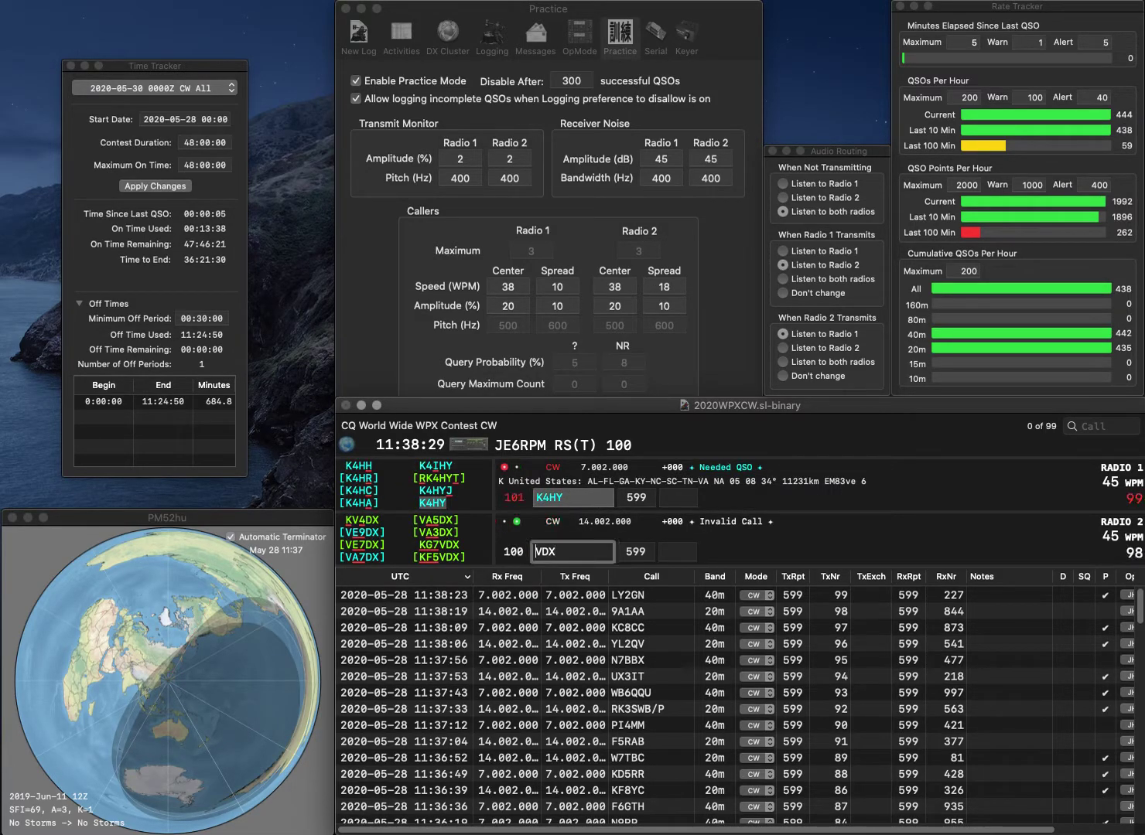
type("BY4")
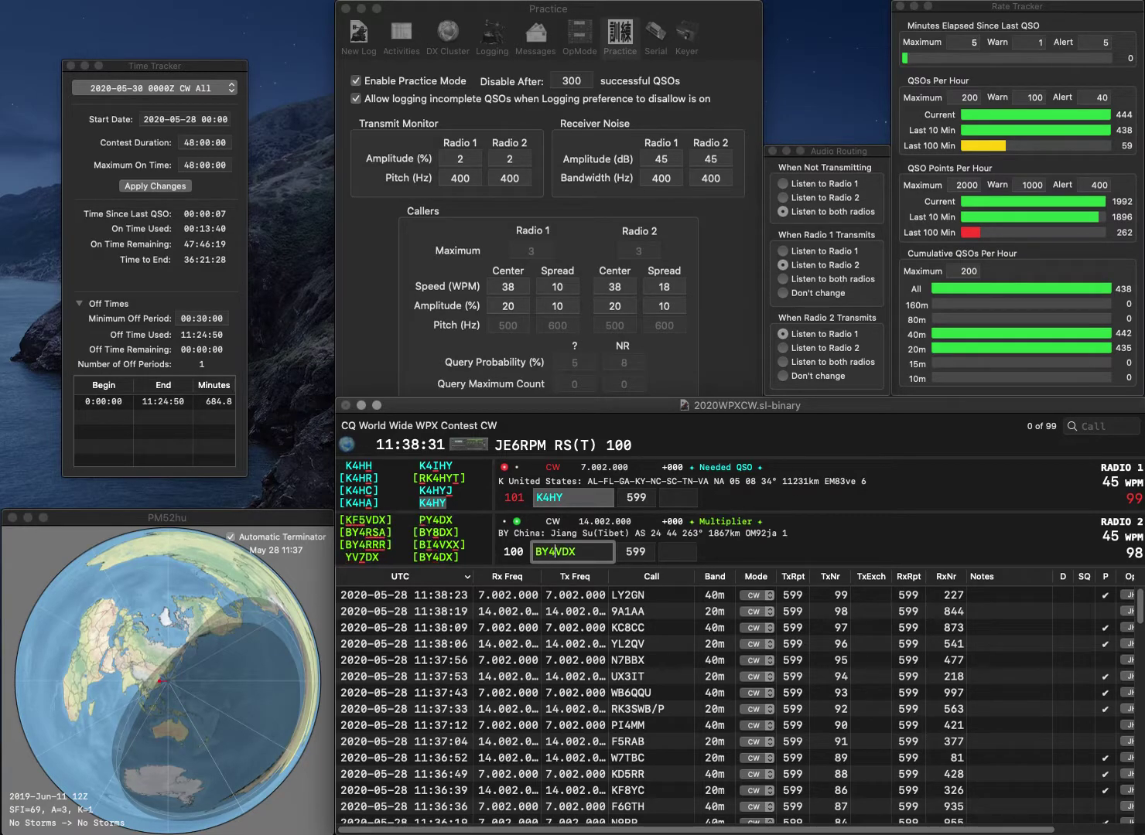
key("Delete")
key("Return")
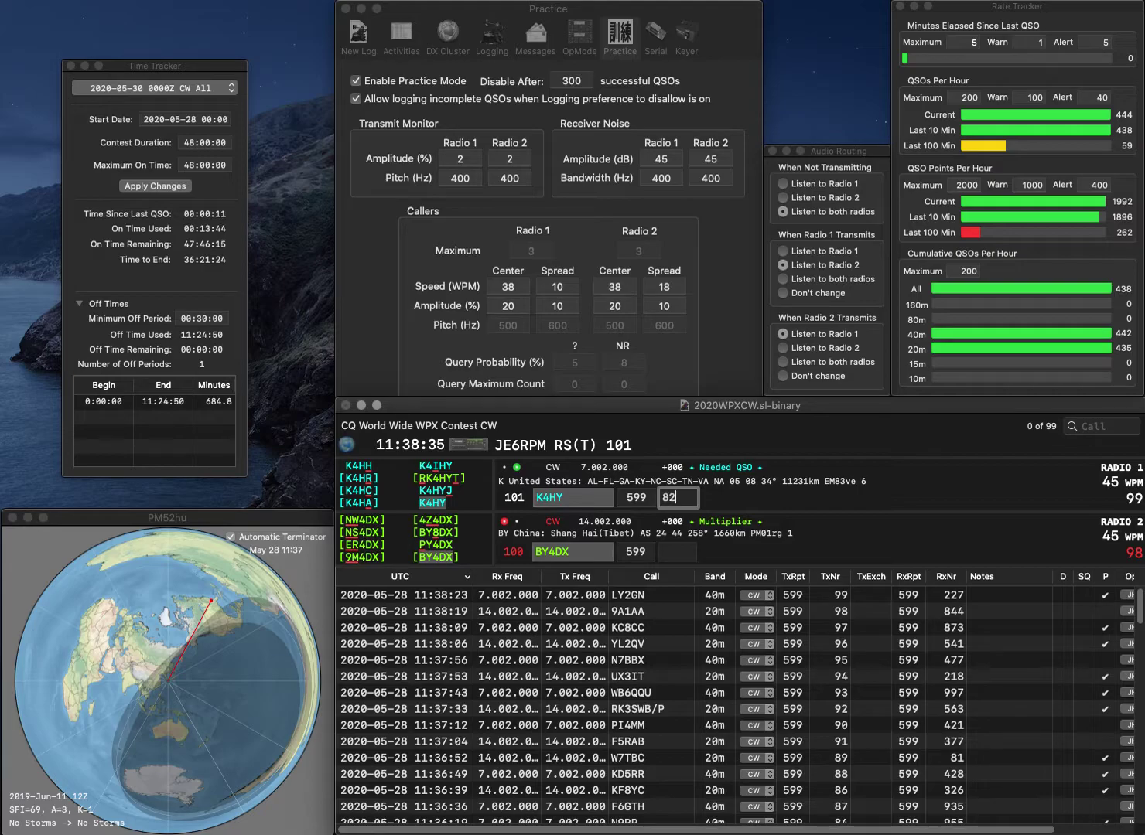
left_click(547, 552)
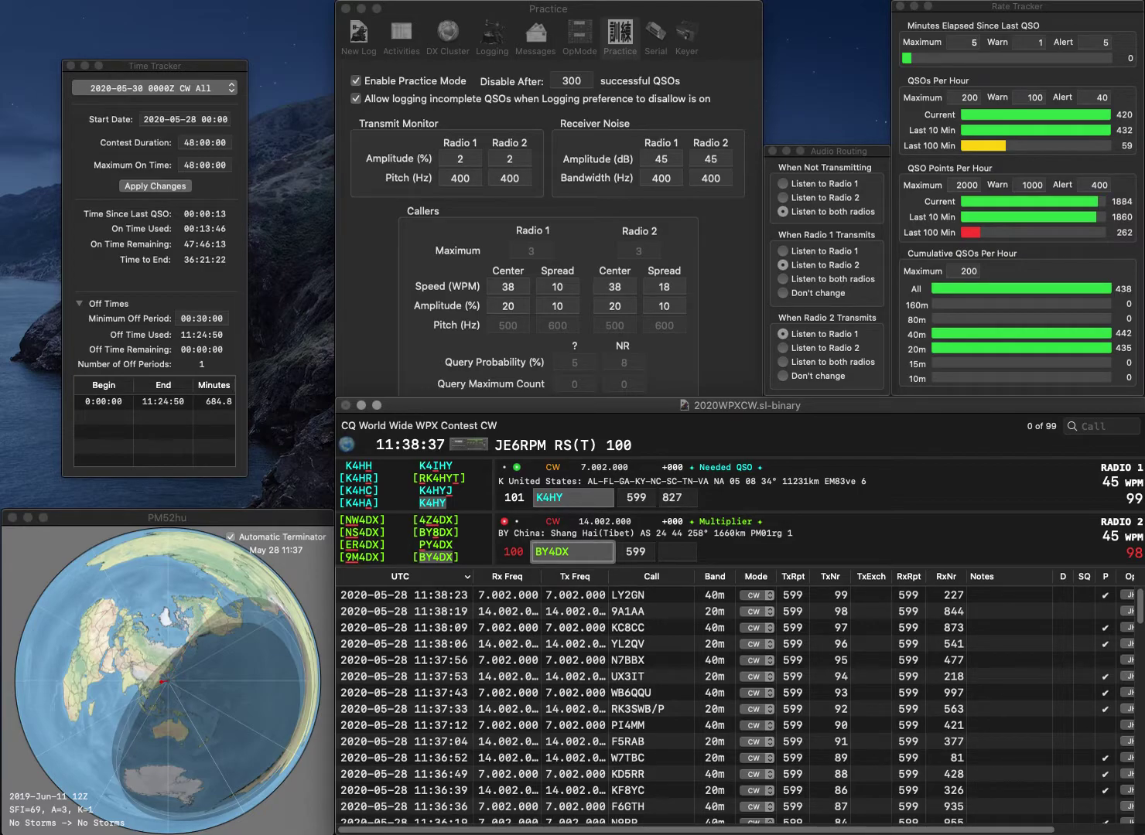
key("Return")
type("527")
key("Return")
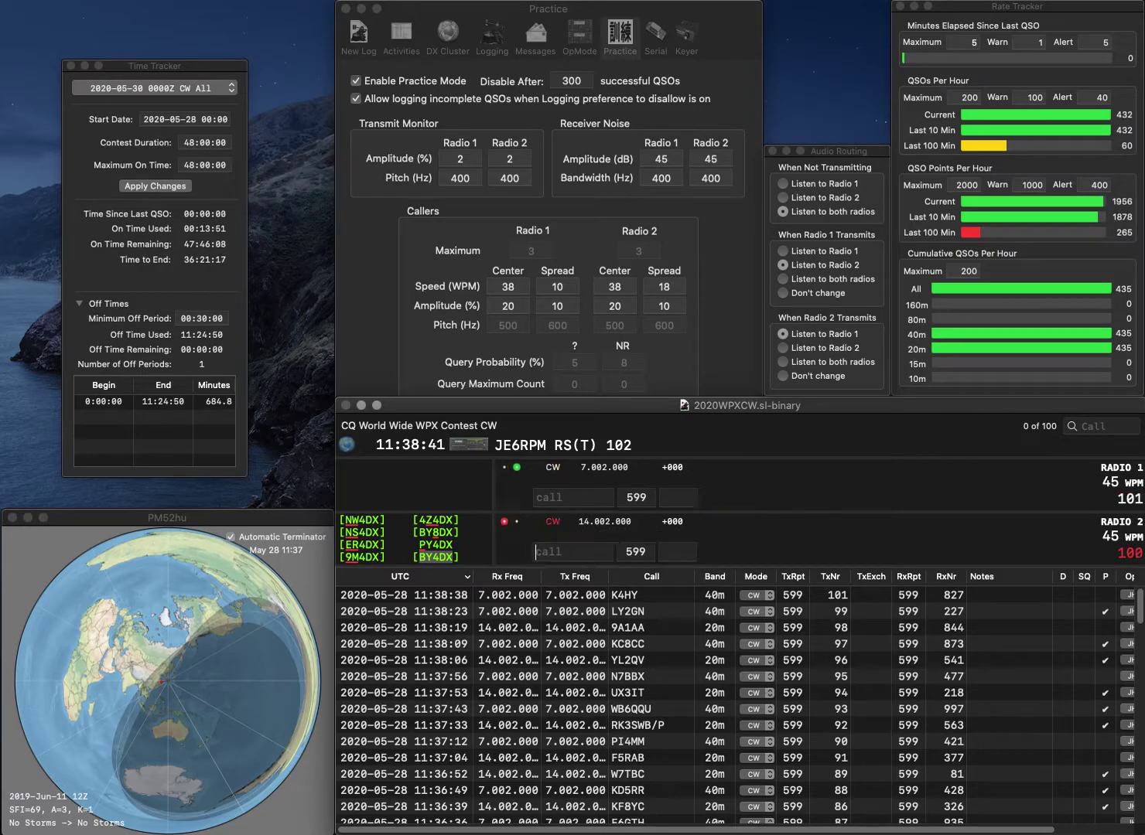
type("3CDSOE")
key("Return")
type("K7")
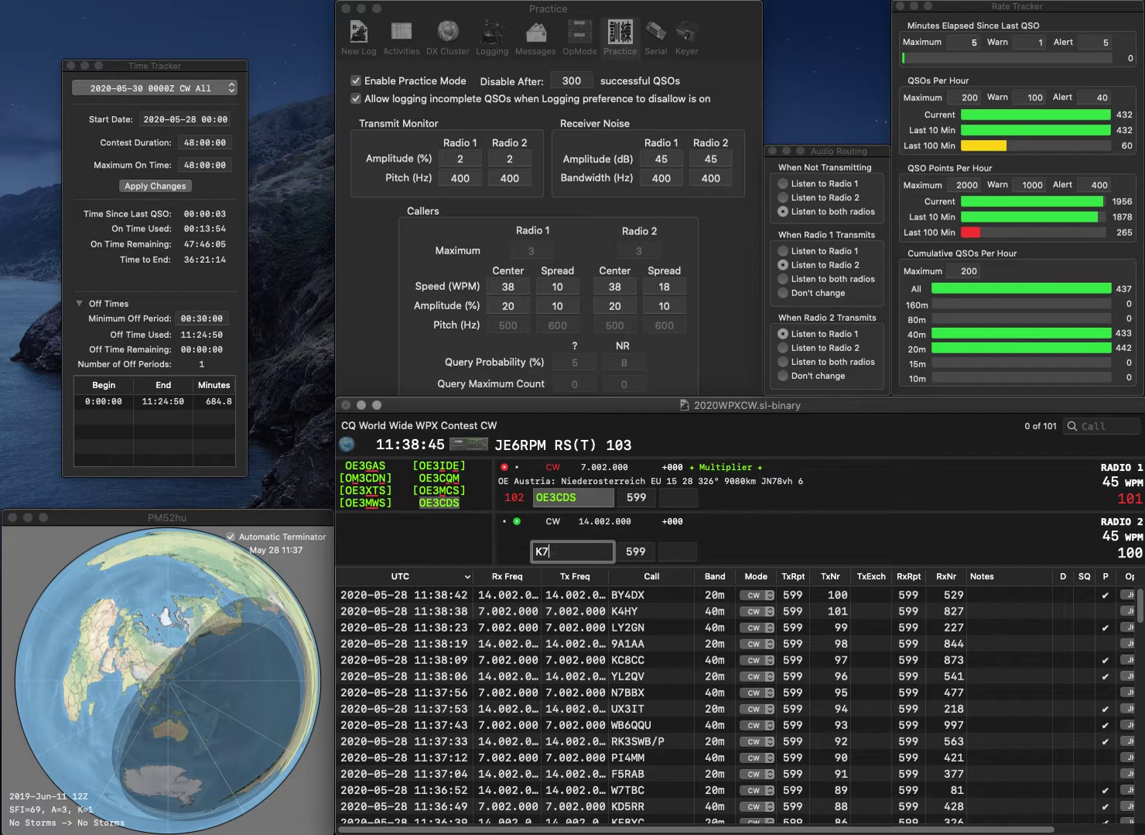
type("P")
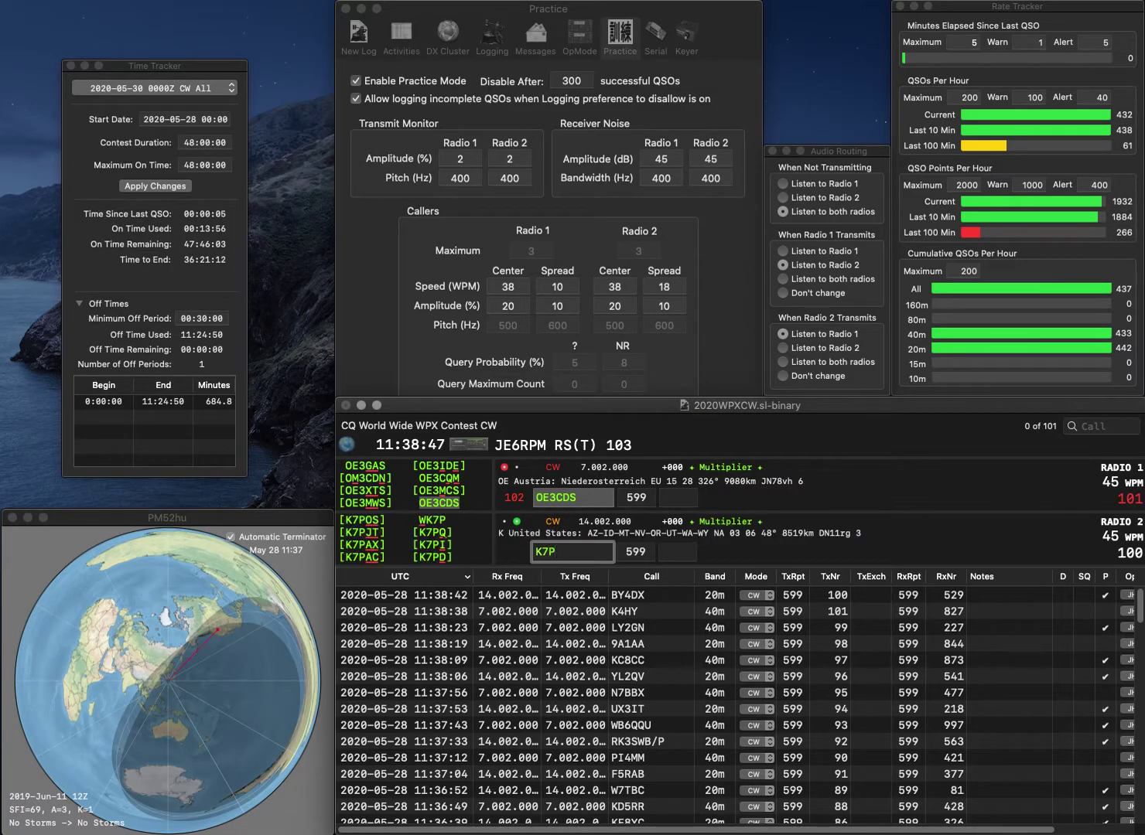
type("CB")
key("Return")
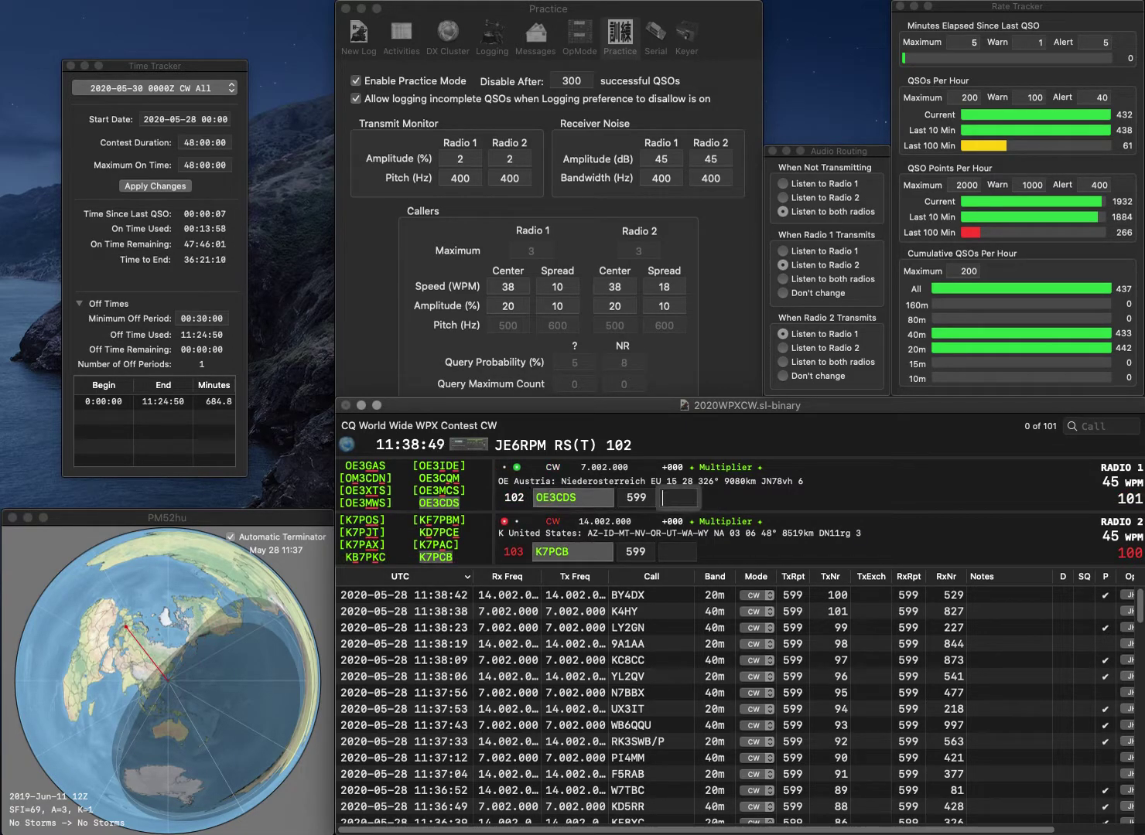
type("891")
key("Return")
key("Tab")
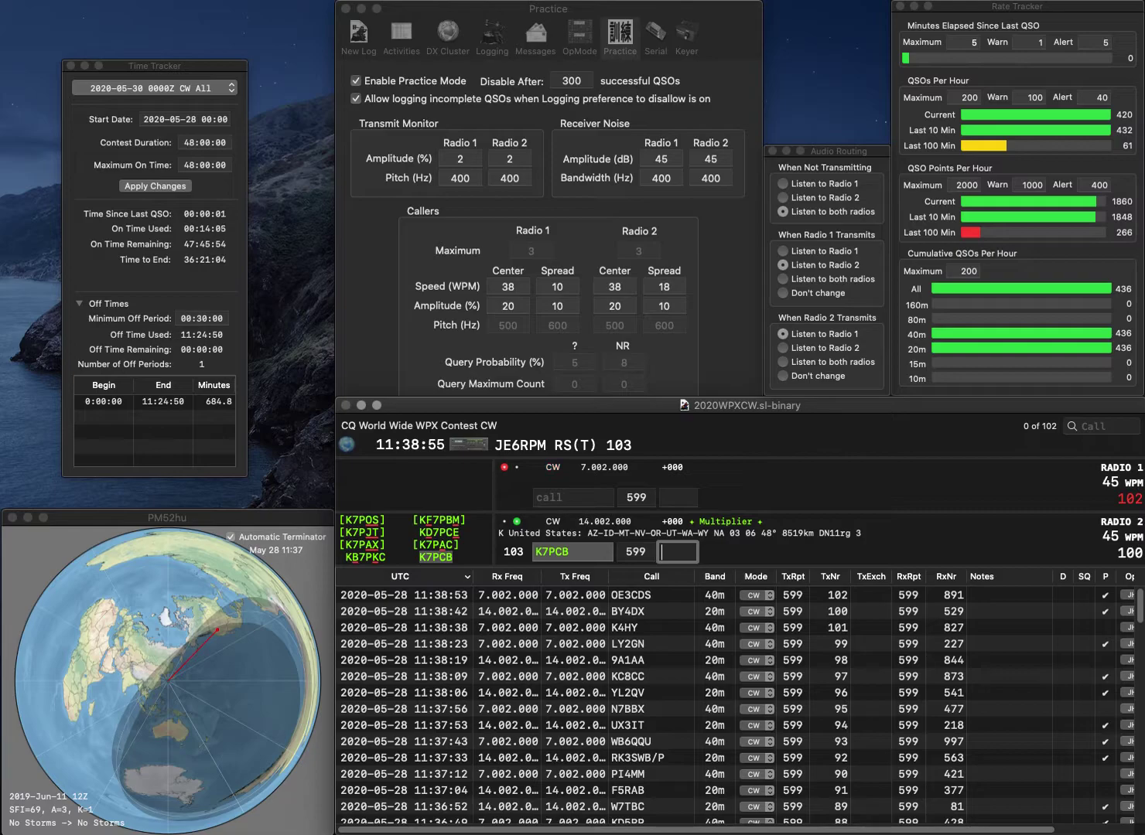
type("33")
key("Return")
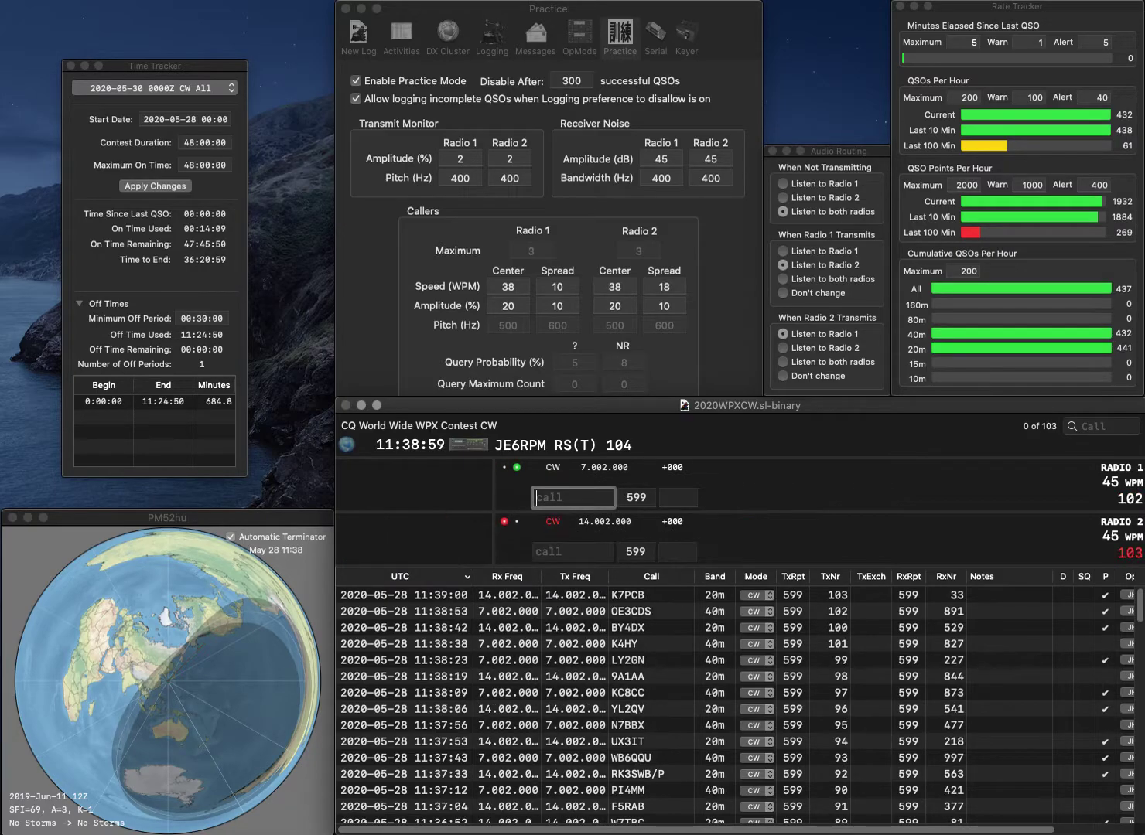
type("PA3")
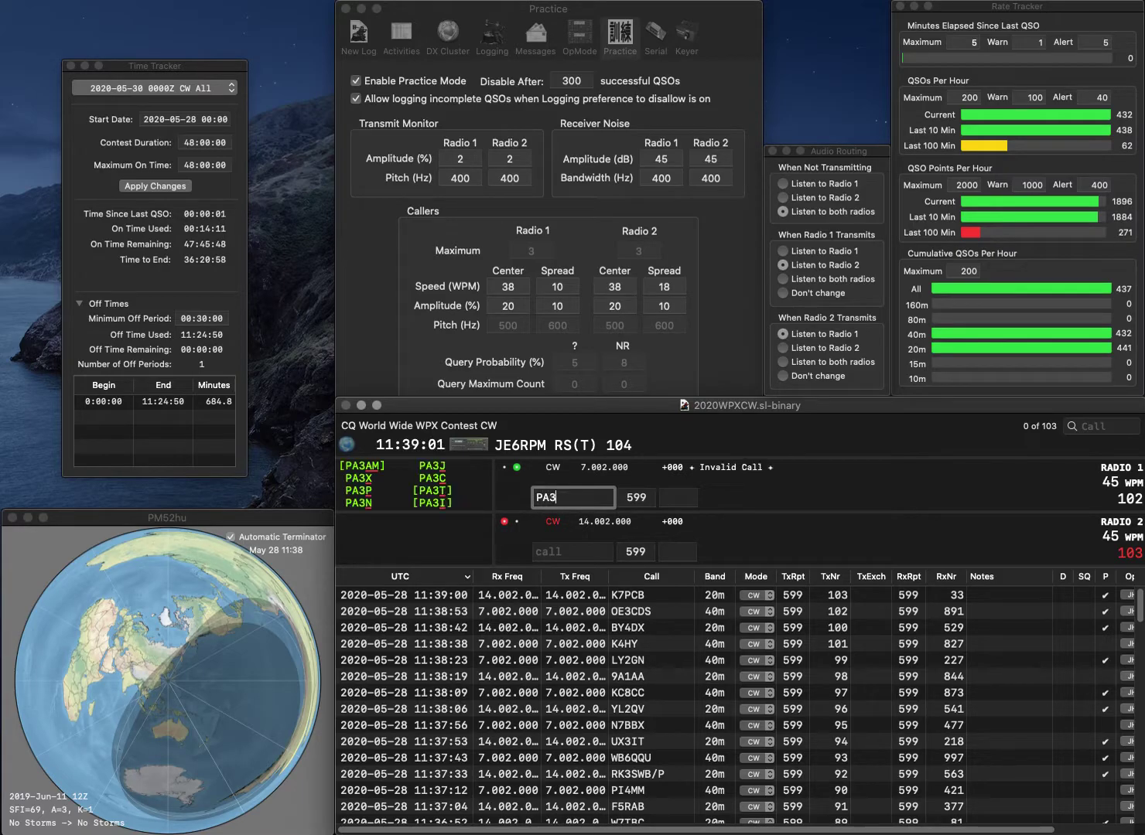
type("GDY")
key("Return")
type("KA")
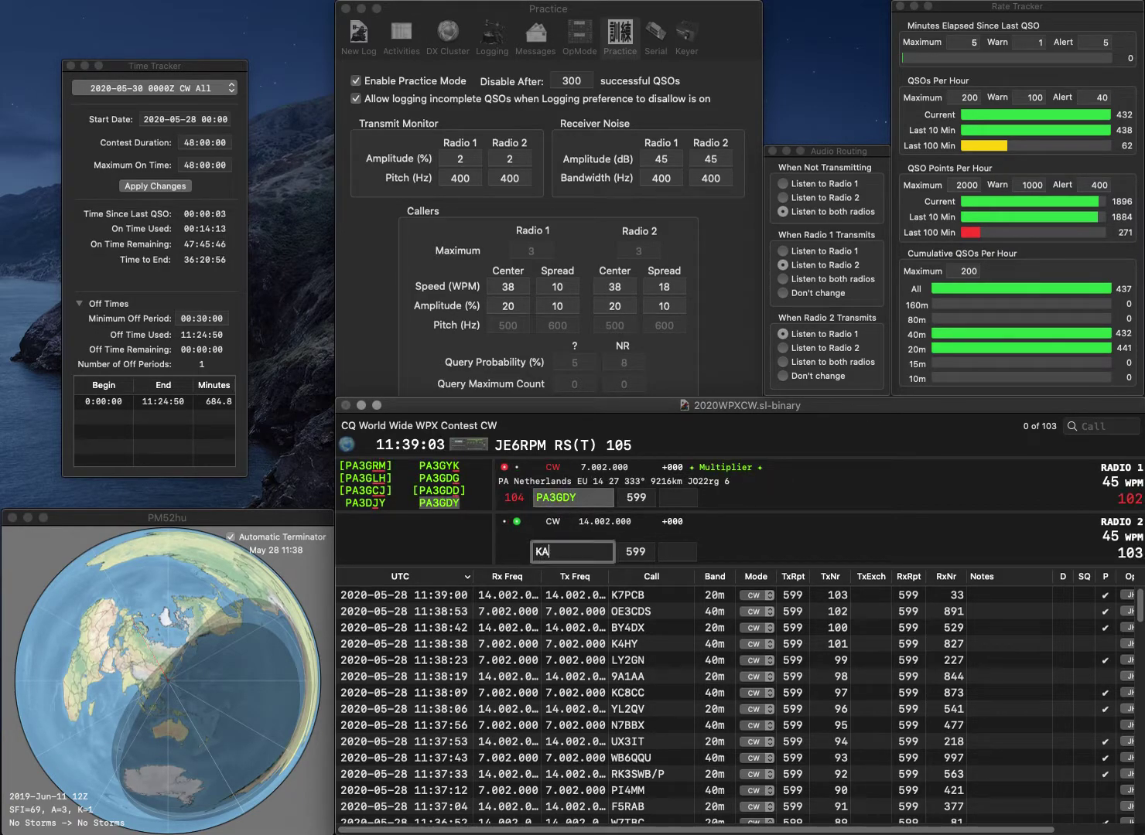
type("5ZDE")
key("Return")
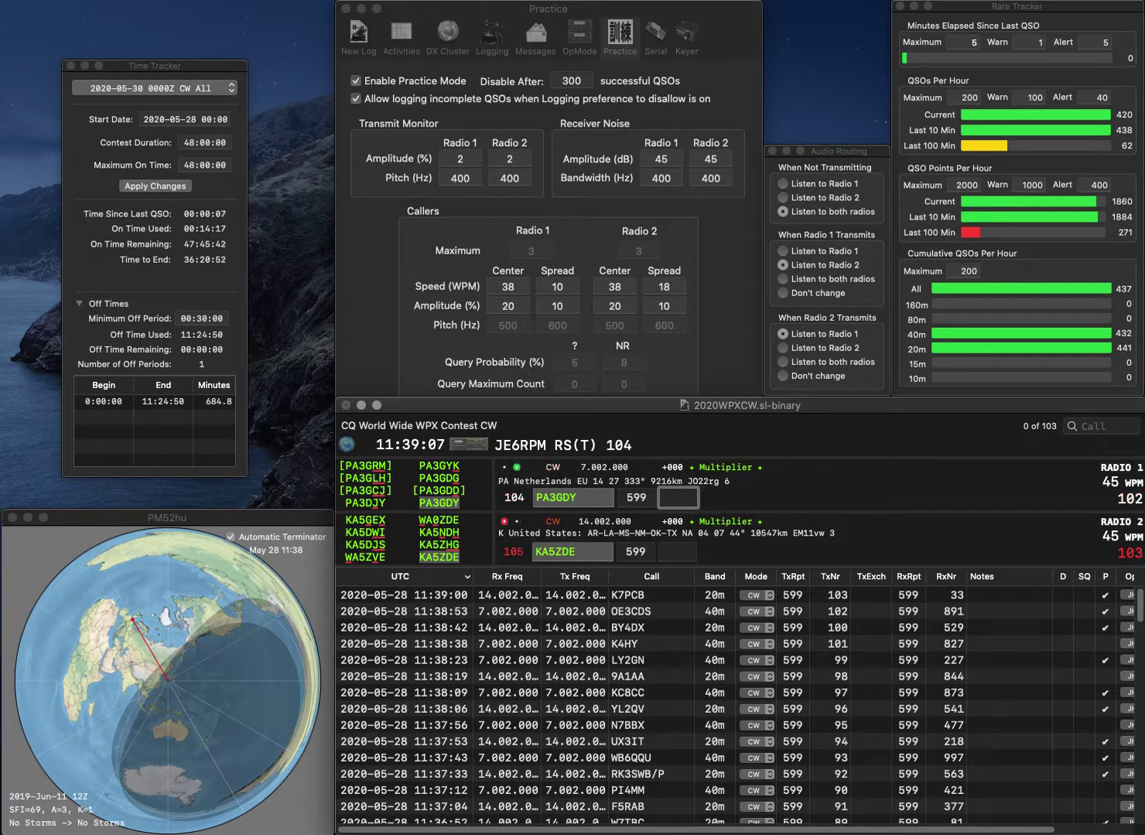
type("890")
key("Return")
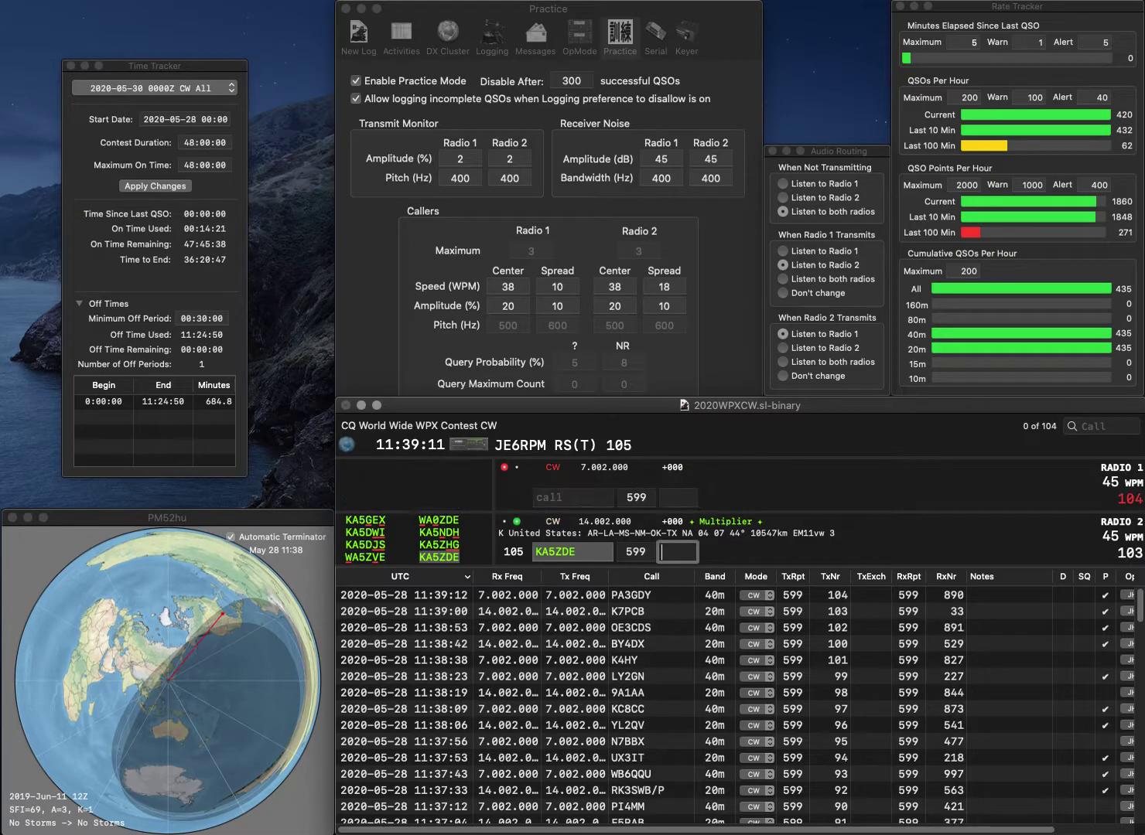
type("950")
key("Return")
Step: Enter the call PR7AYE on Radio 1 and the call KC8R on Radio 2, sending both exchanges
type("PR7AYE")
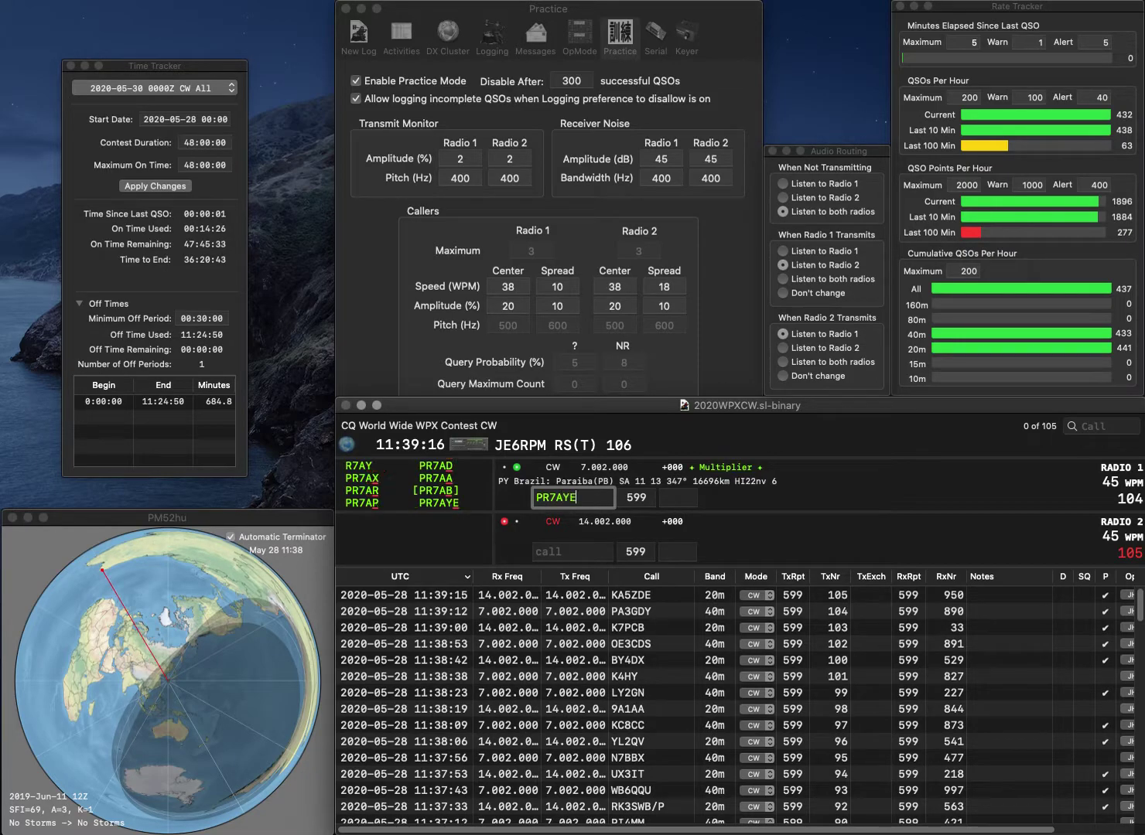
key("Return")
type("KC8R")
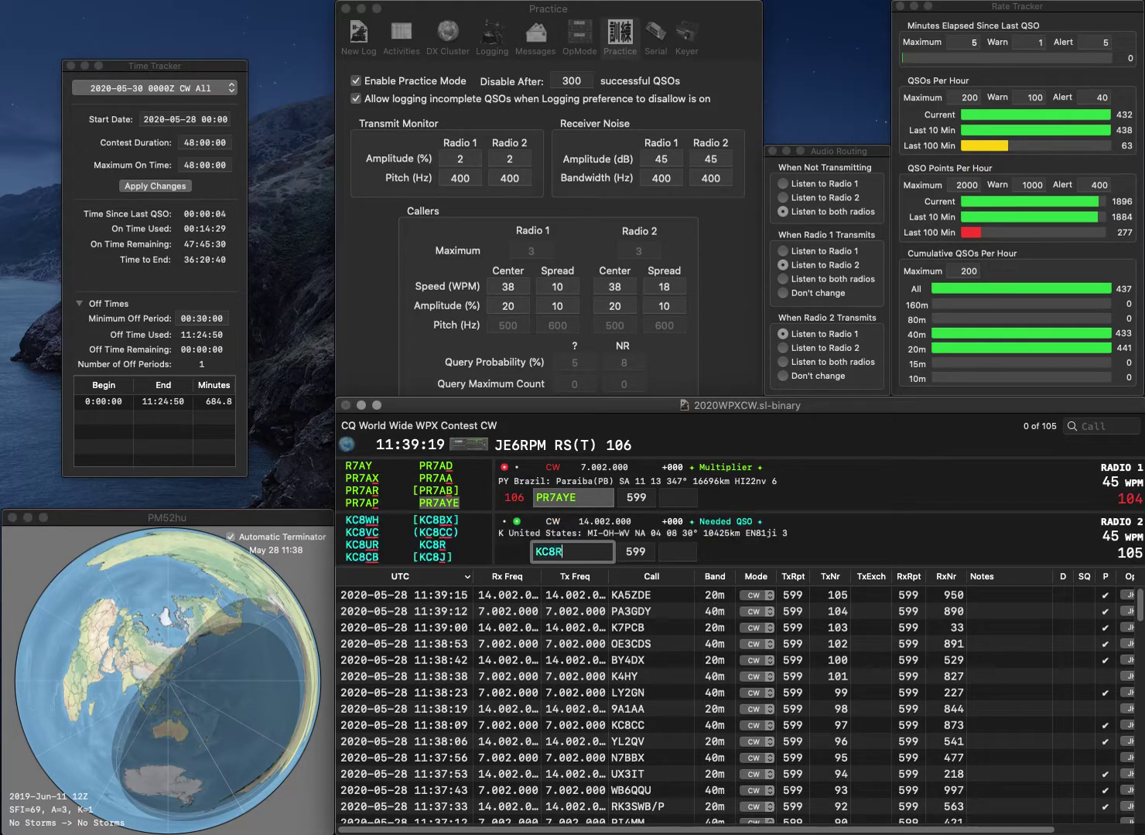
key("Return")
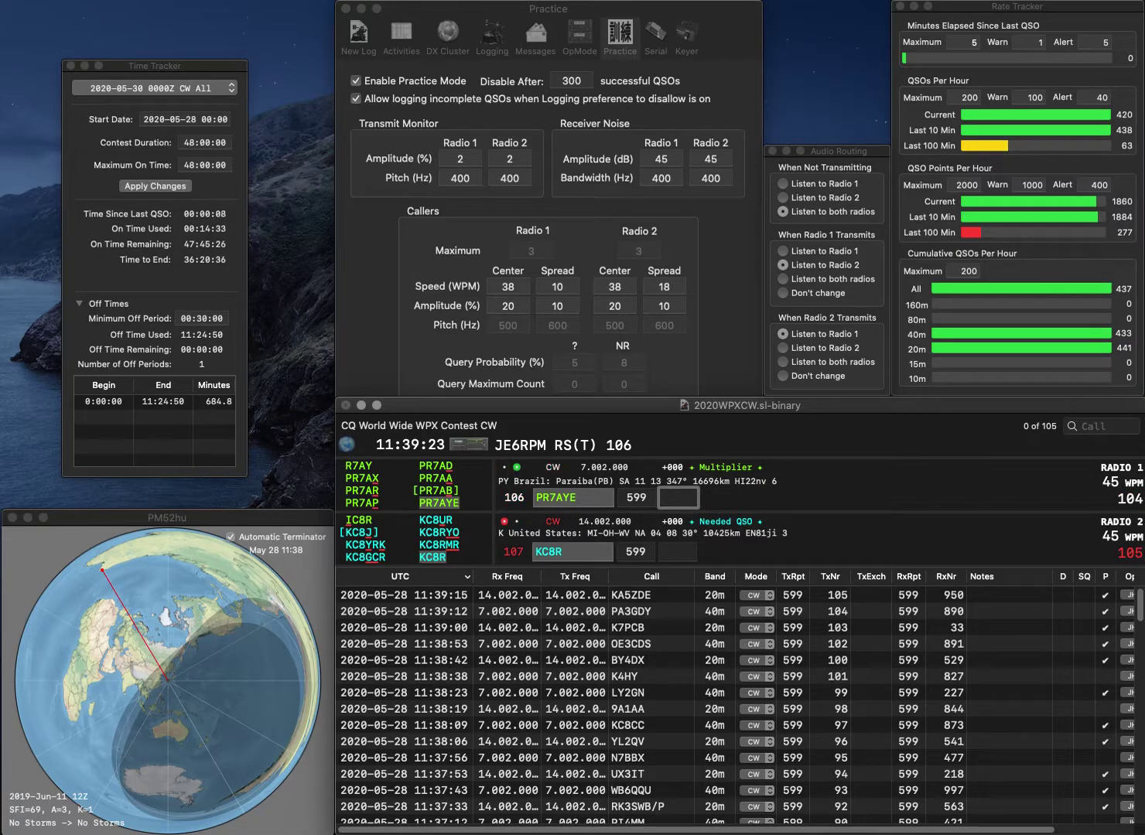
Step: Log PR7AYE on Radio 1 with received number 26 and KC8R on Radio 2 with received number 824
type("6")
key("Return")
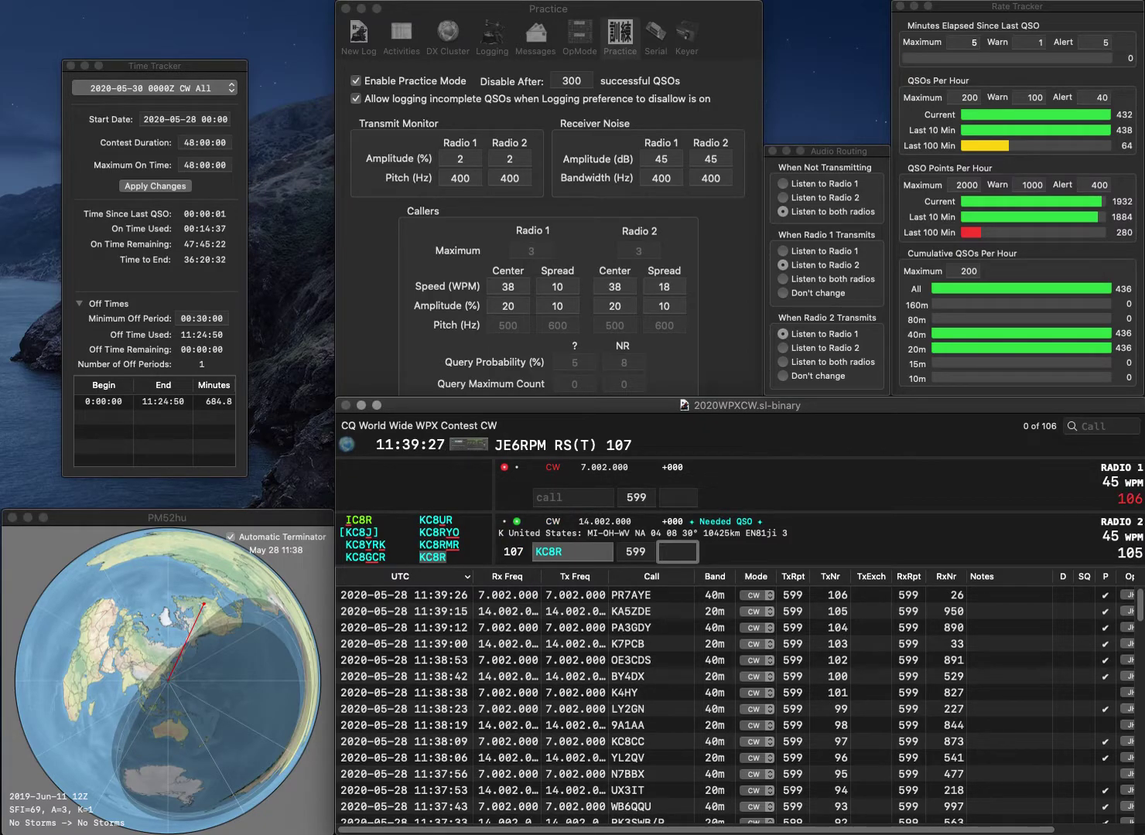
type("824")
key("Return")
Step: Enter the call N2PPI on Radio 1 and the call W1YK on Radio 2, sending both exchanges
type("PPI")
key("Left")
key("Left")
key("Left")
type("K")
key("BackSpace")
type("N2")
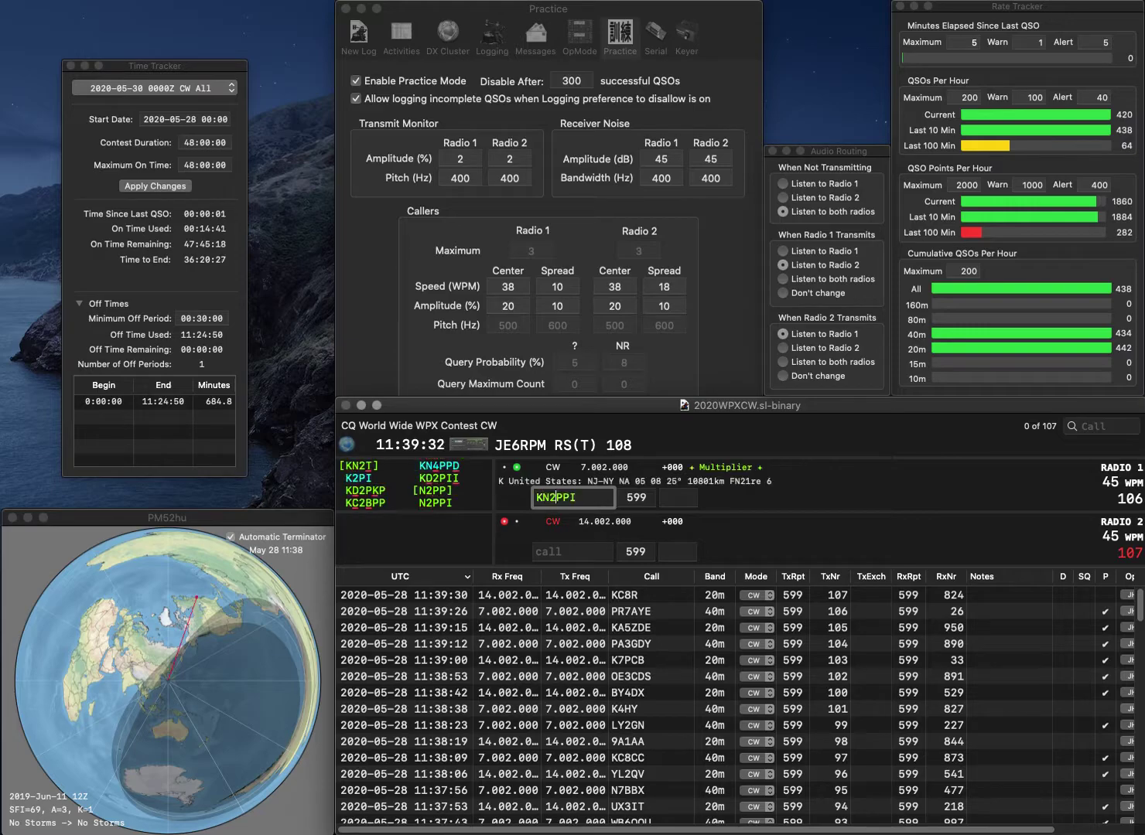
key("Return")
type("W1")
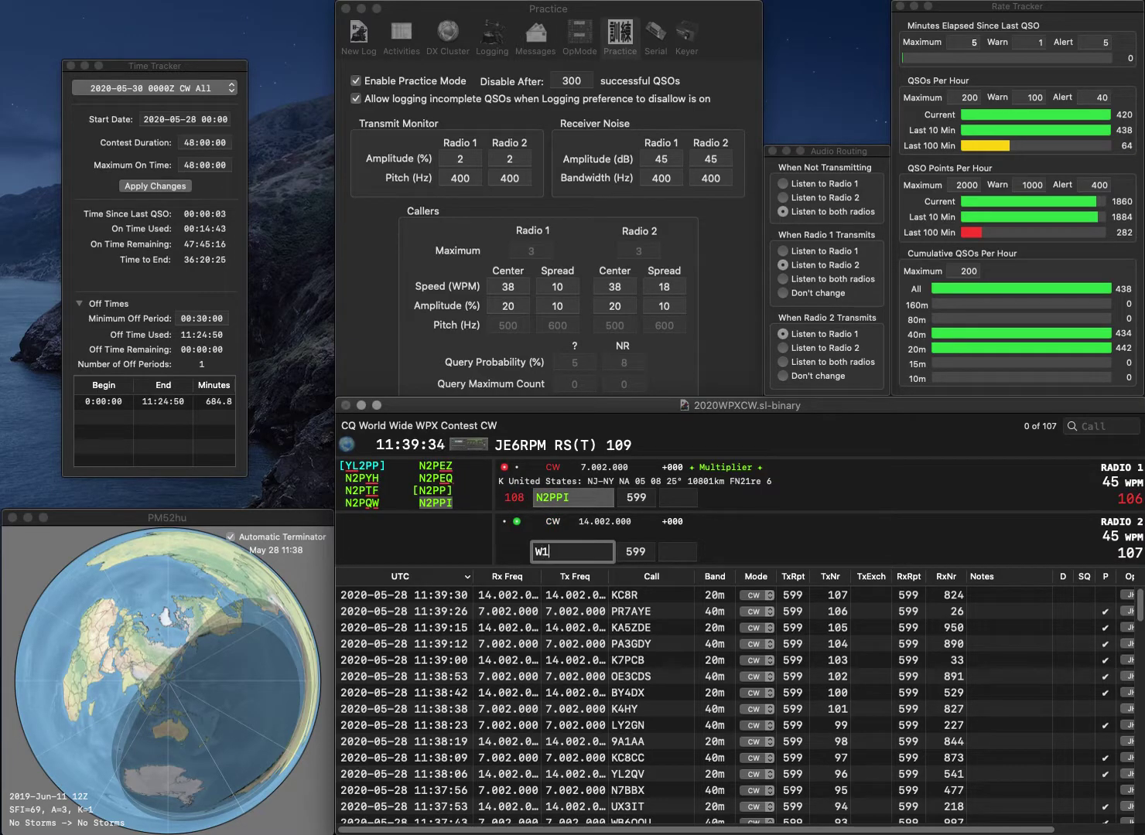
type("YK")
key("Return")
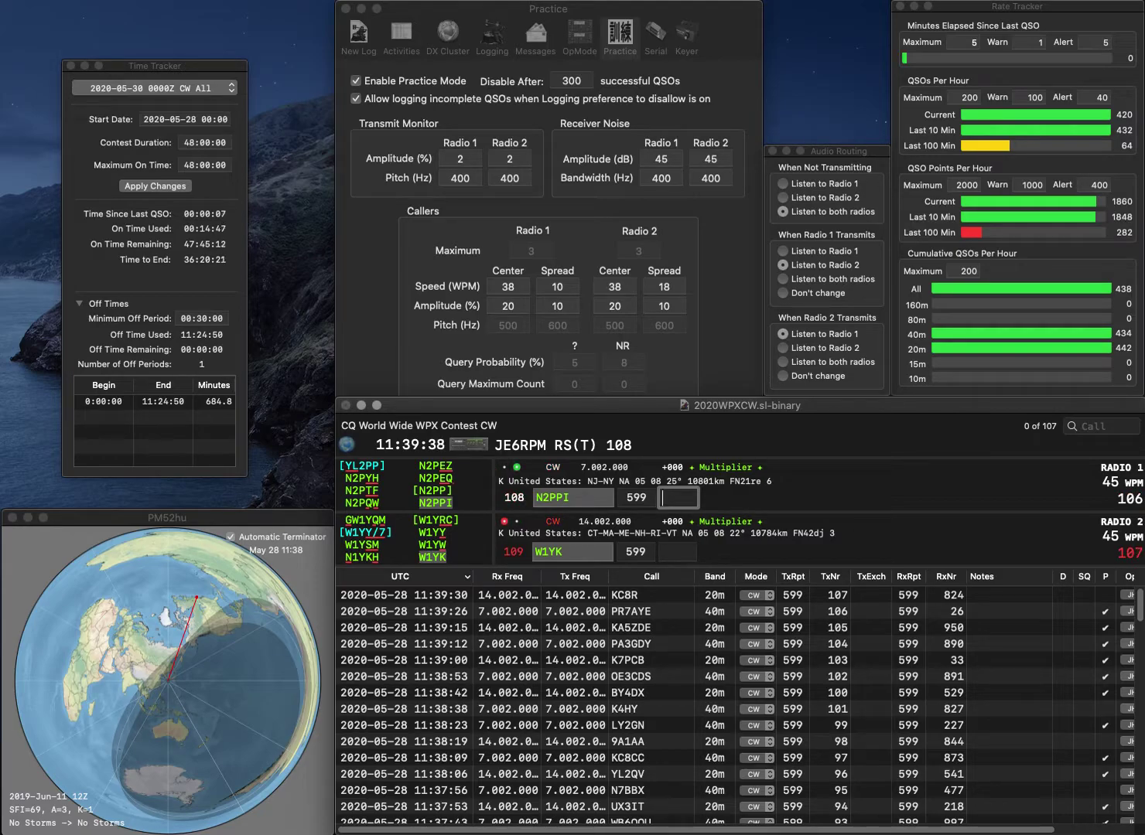
type("123")
key("Return")
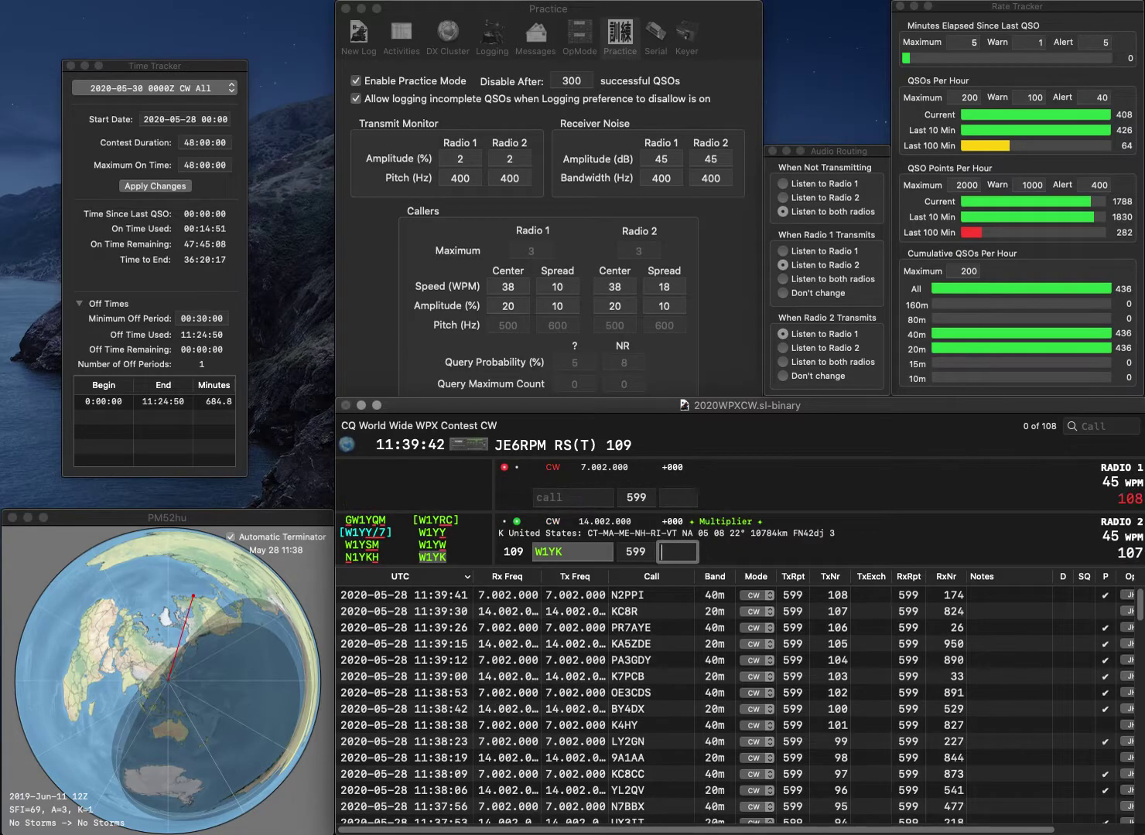
type("841")
key("Return")
Step: Send an exchange to the partial call BEG on Radio 1 and to the call E77Y on Radio 2
type("BE")
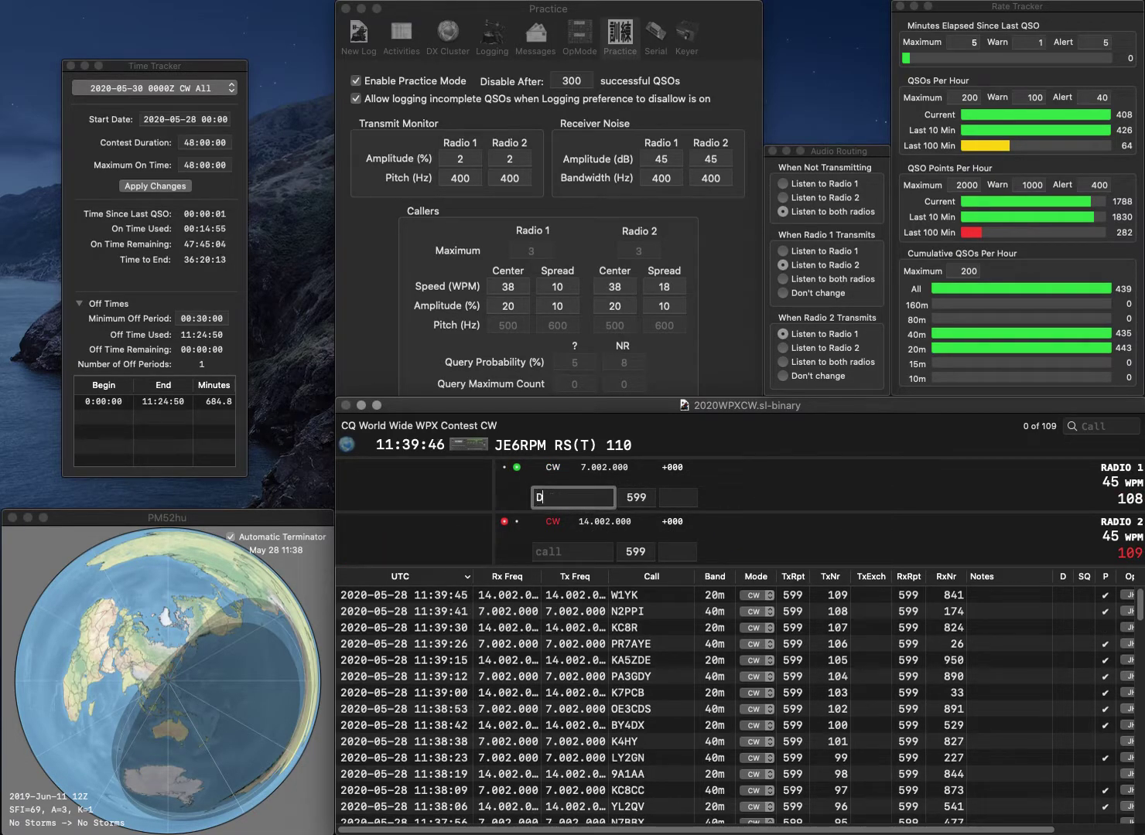
type("G")
key("Return")
type("EE77")
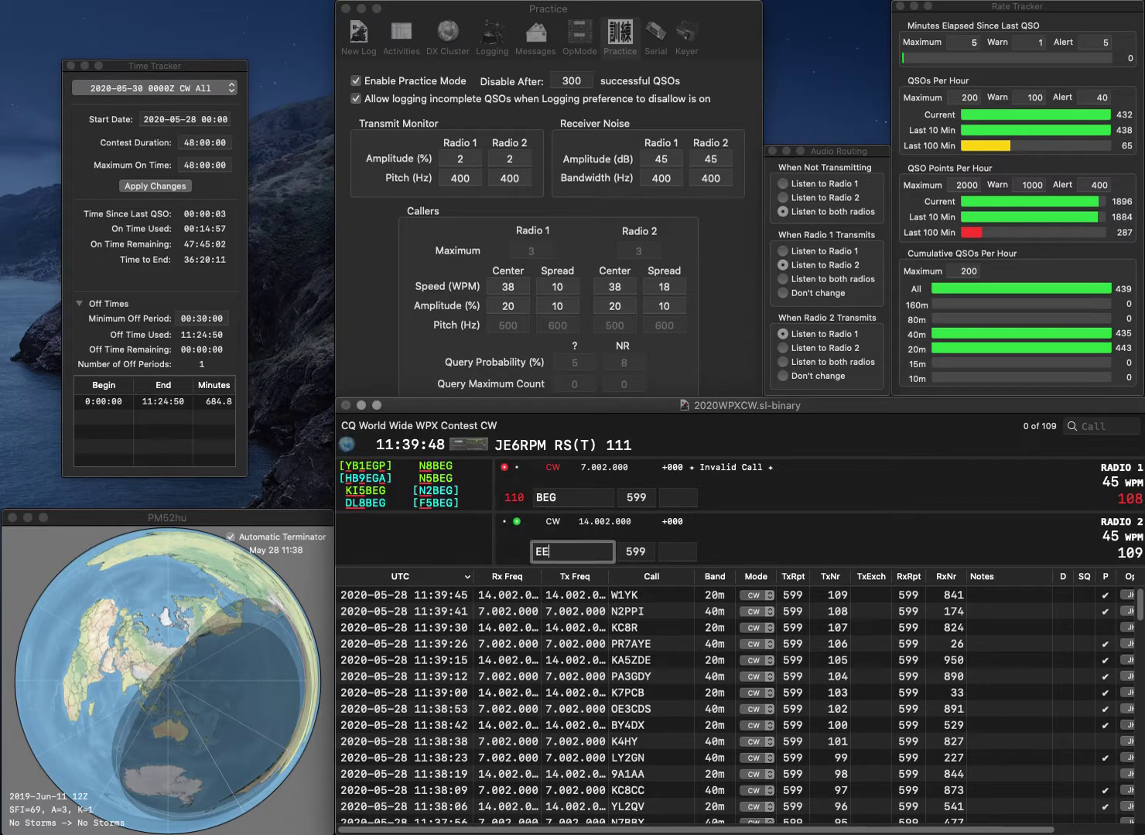
key("BackSpace")
key("BackSpace")
key("BackSpace")
type("77Y")
key("Return")
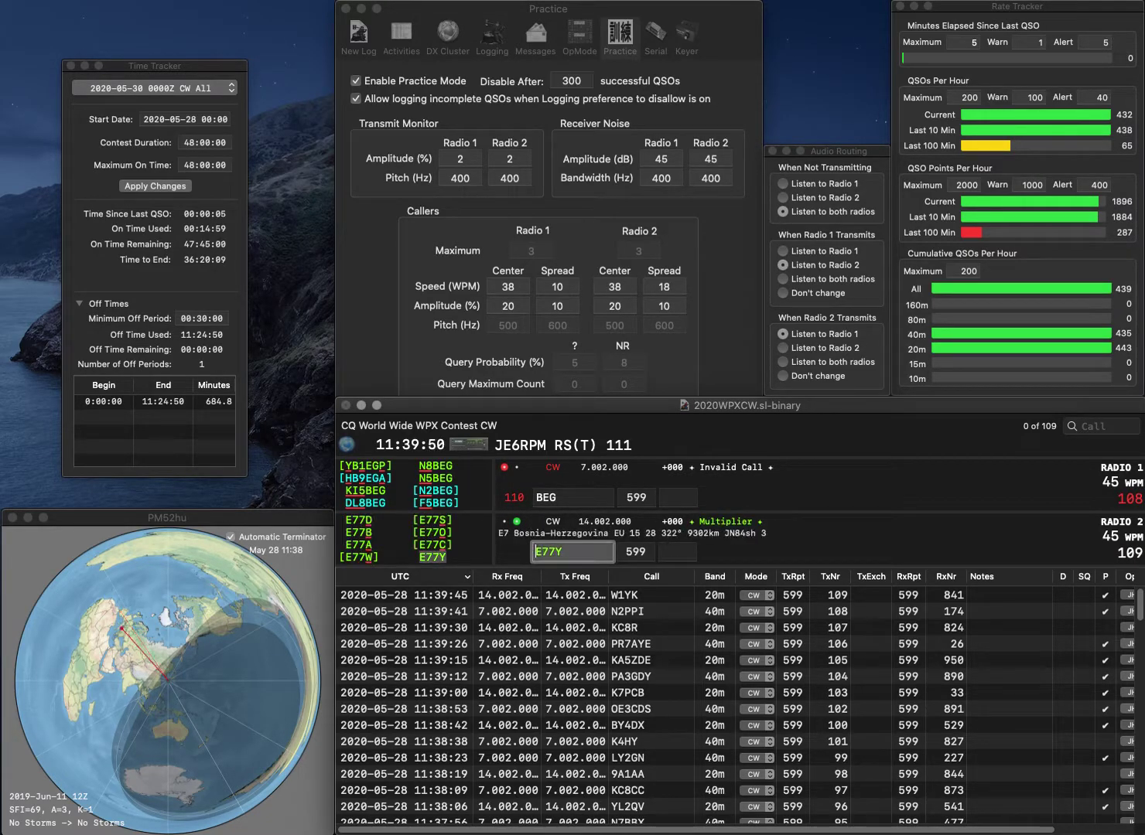
Step: Complete the partial call on Radio 1 as F5BEG and send its exchange
key("Left")
key("Left")
key("Left")
type("F5")
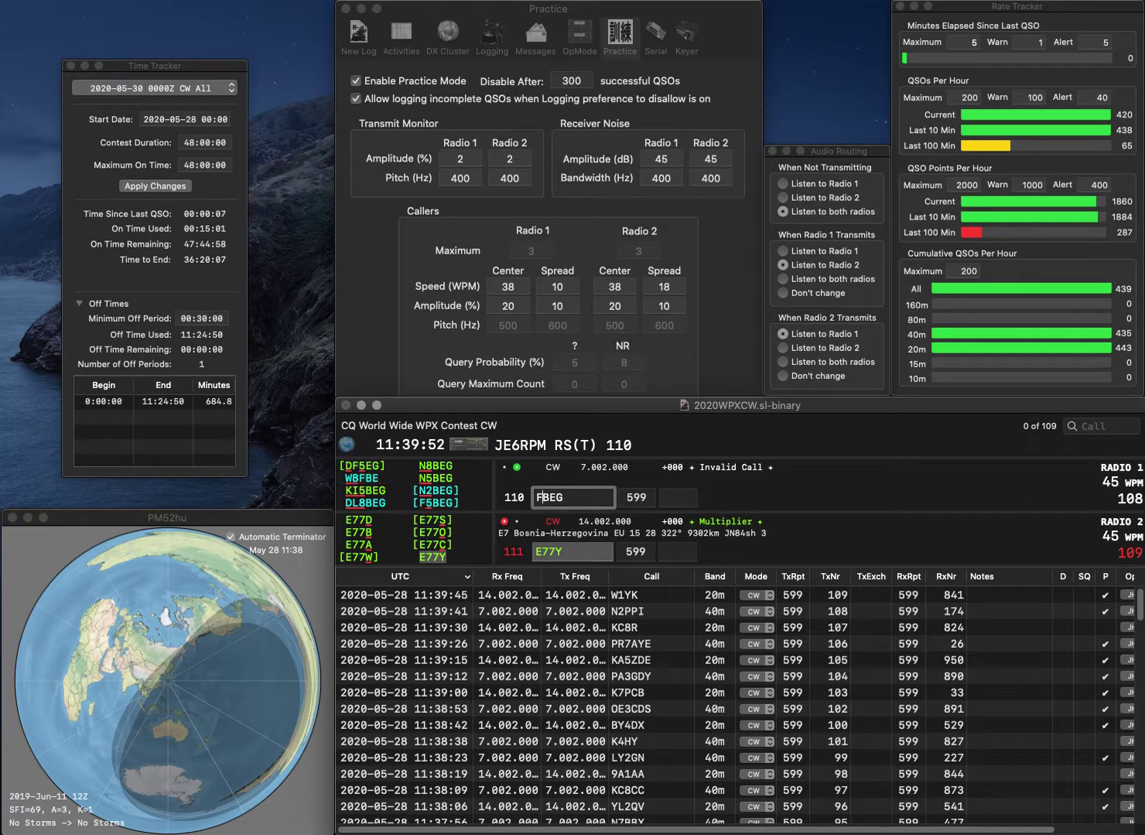
key("Return")
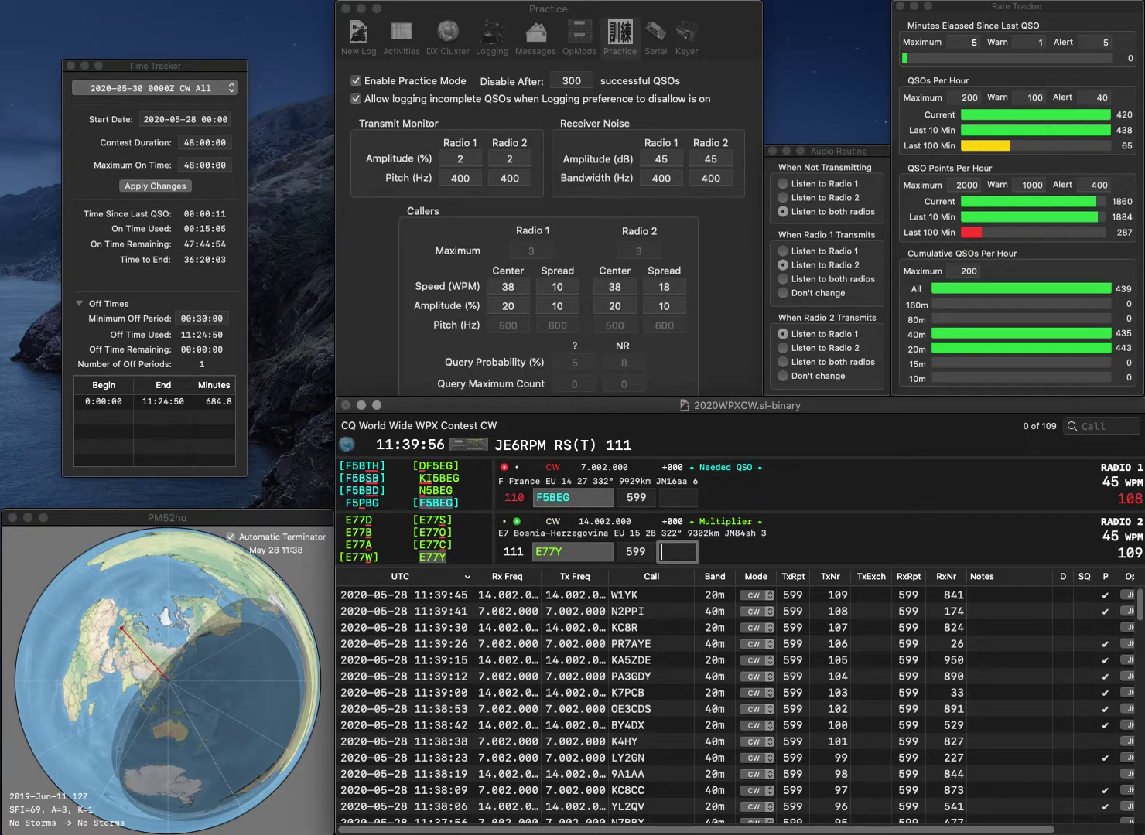
Step: Log E77Y on Radio 2 with received number 993 and F5BEG on Radio 1 with received number 511
type("993")
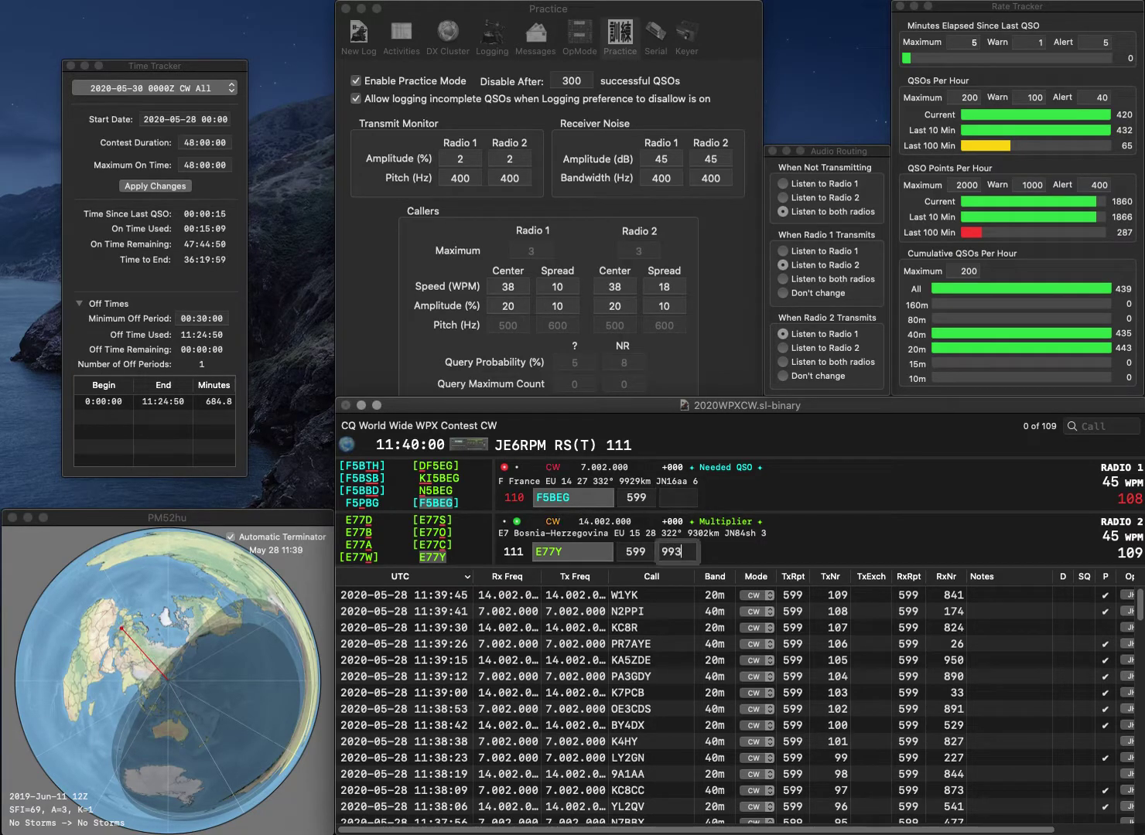
key("Return")
type("511")
key("Return")
Step: Send an exchange to the call OK1SI on Radio 2 and to the call N5KO on Radio 1
type("OK1II")
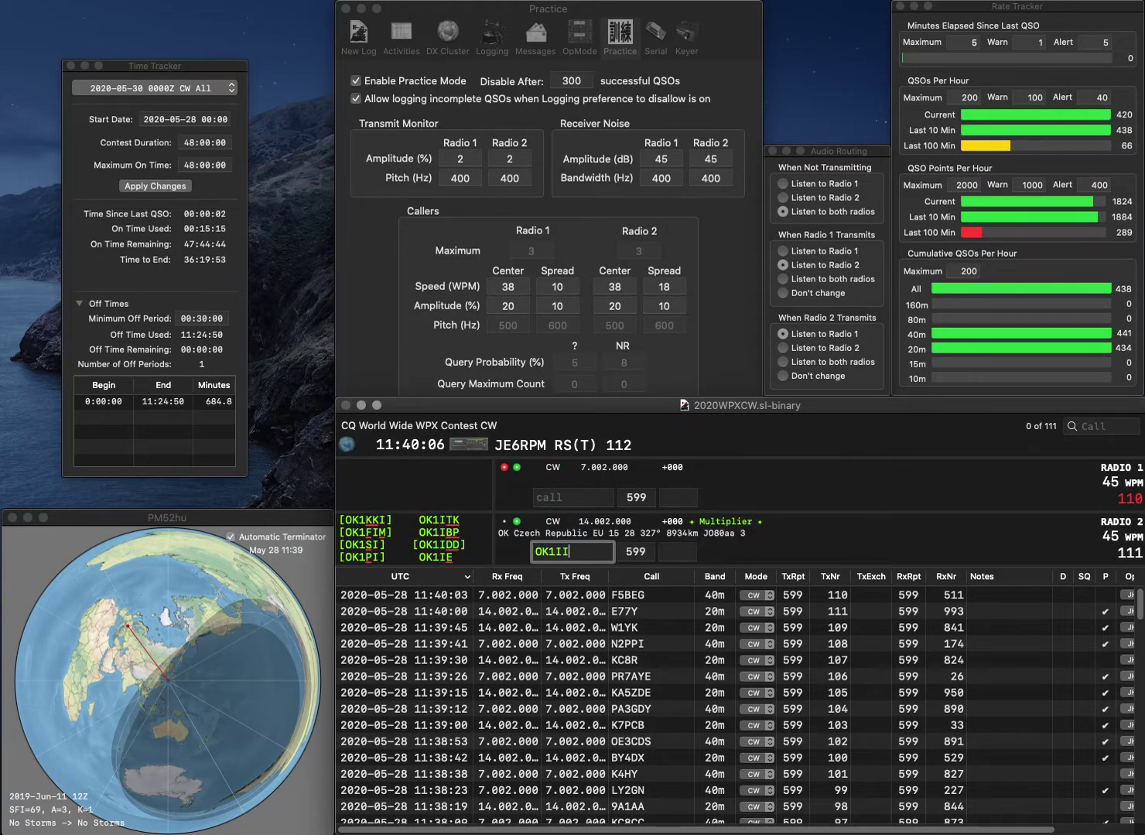
key("BackSpace")
key("BackSpace")
type("SS")
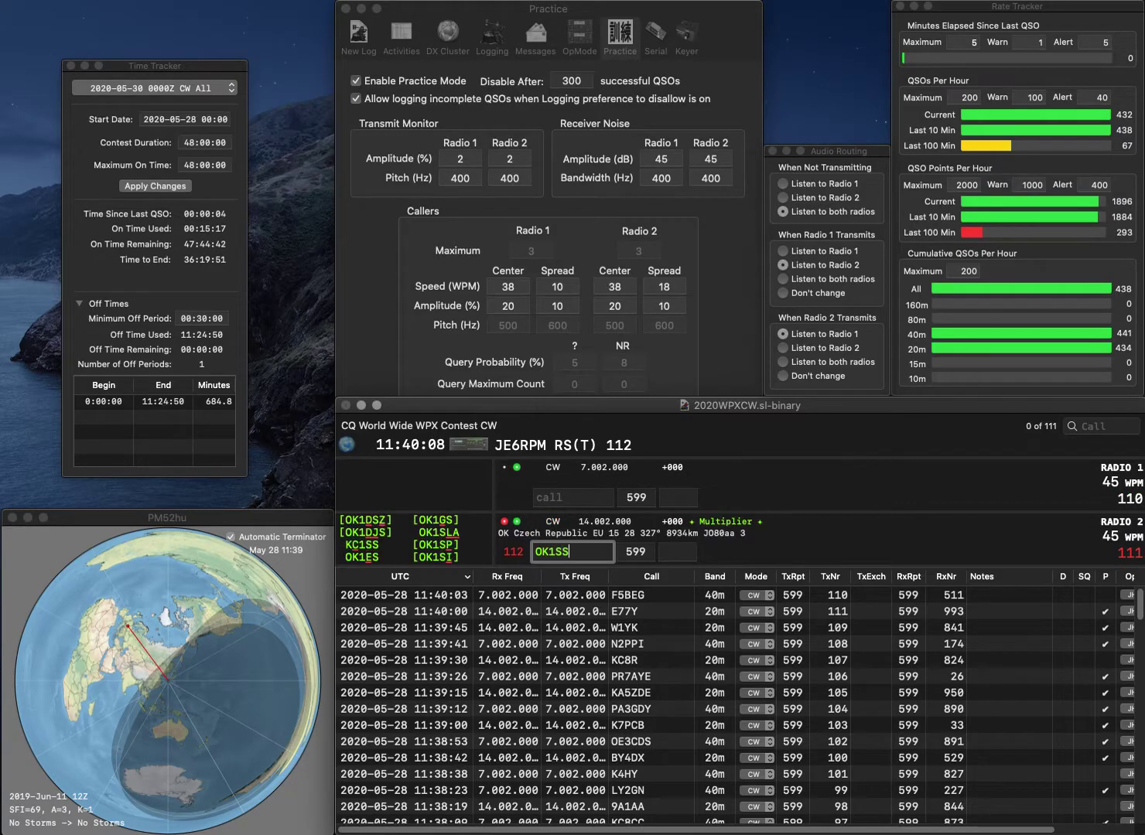
key("BackSpace")
type("I")
key("Return")
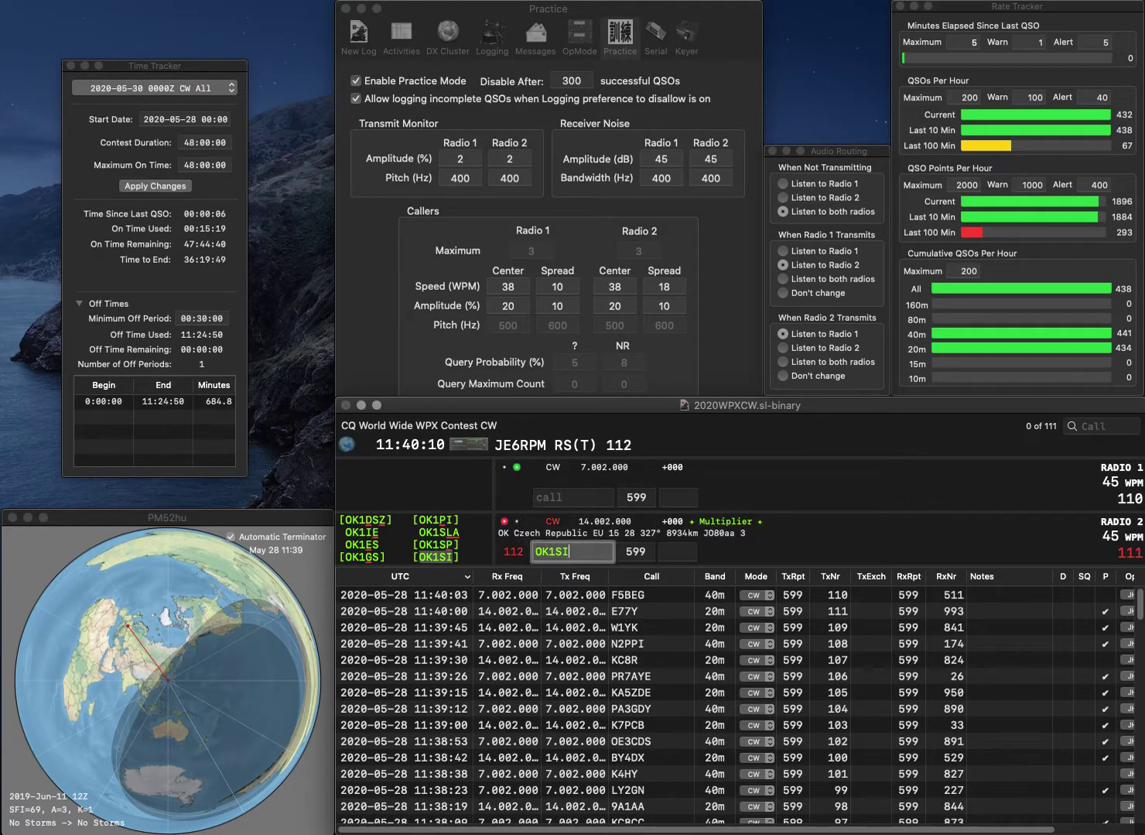
type("N5KO")
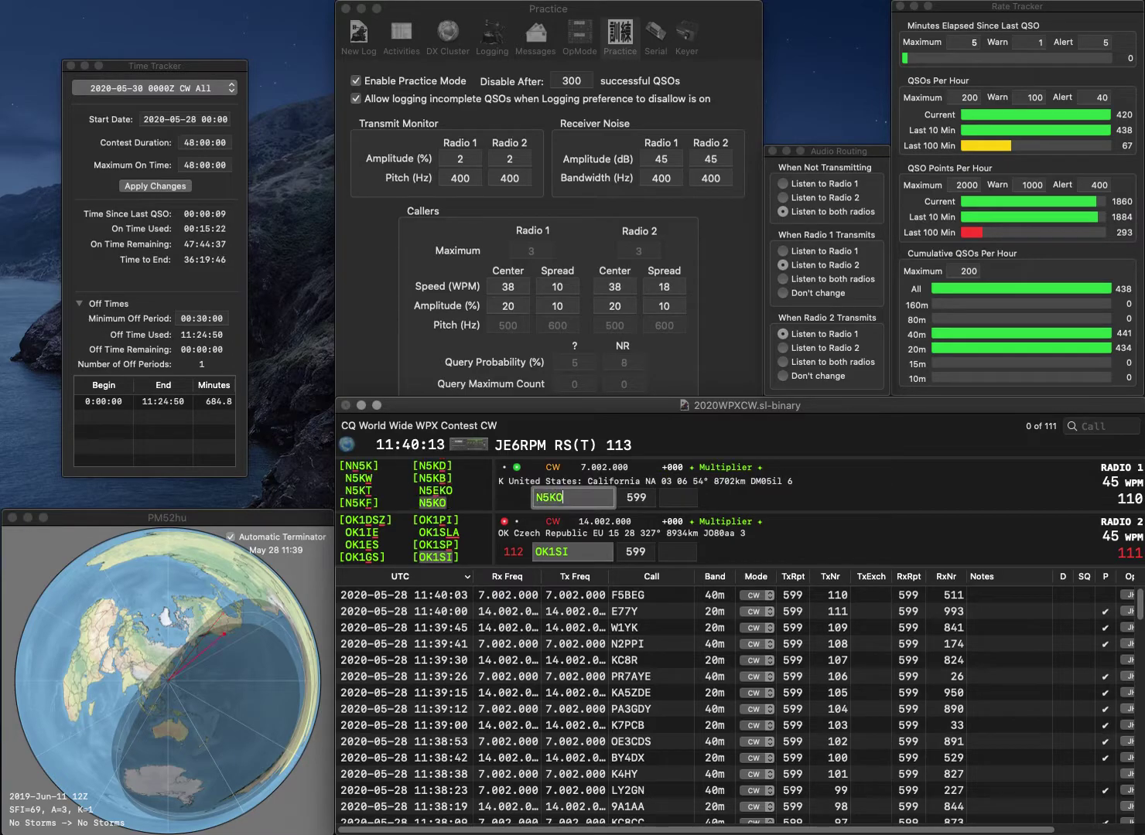
key("Return")
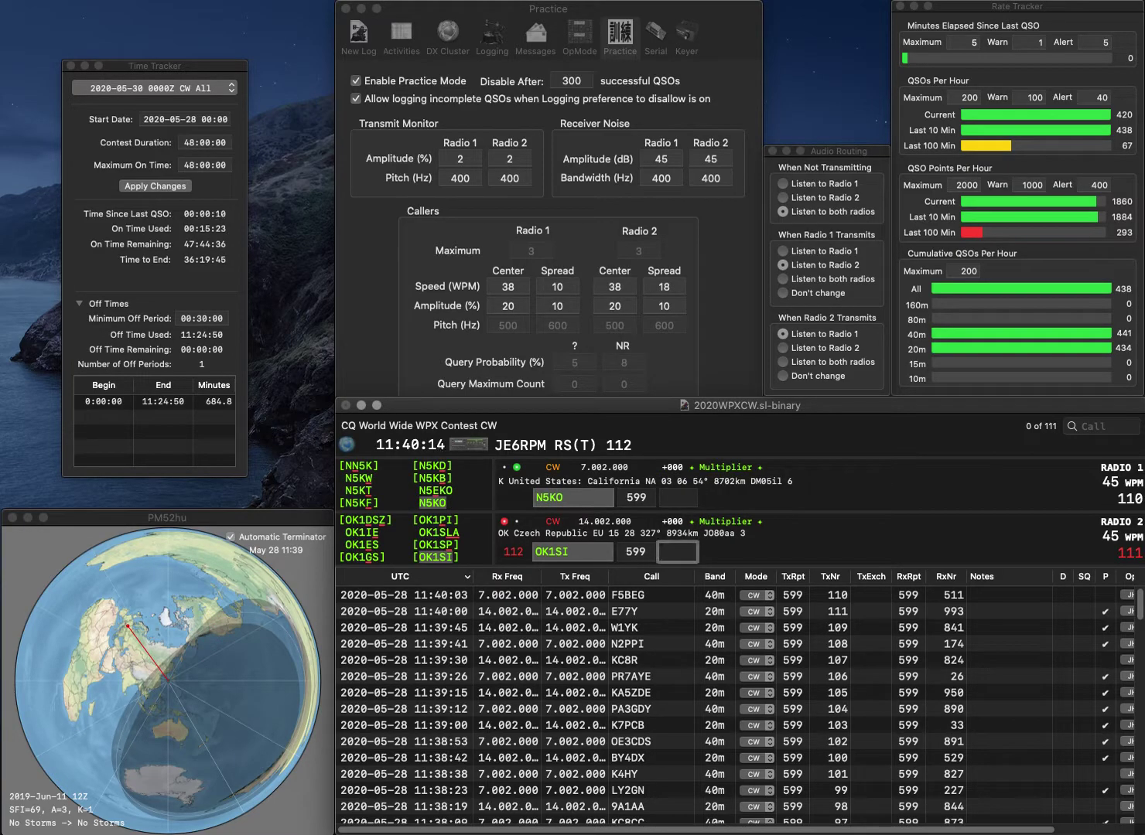
Step: Log OK1SI on Radio 2 with received number 430 and N5KO on Radio 1 with received number 352
type("430")
key("Return")
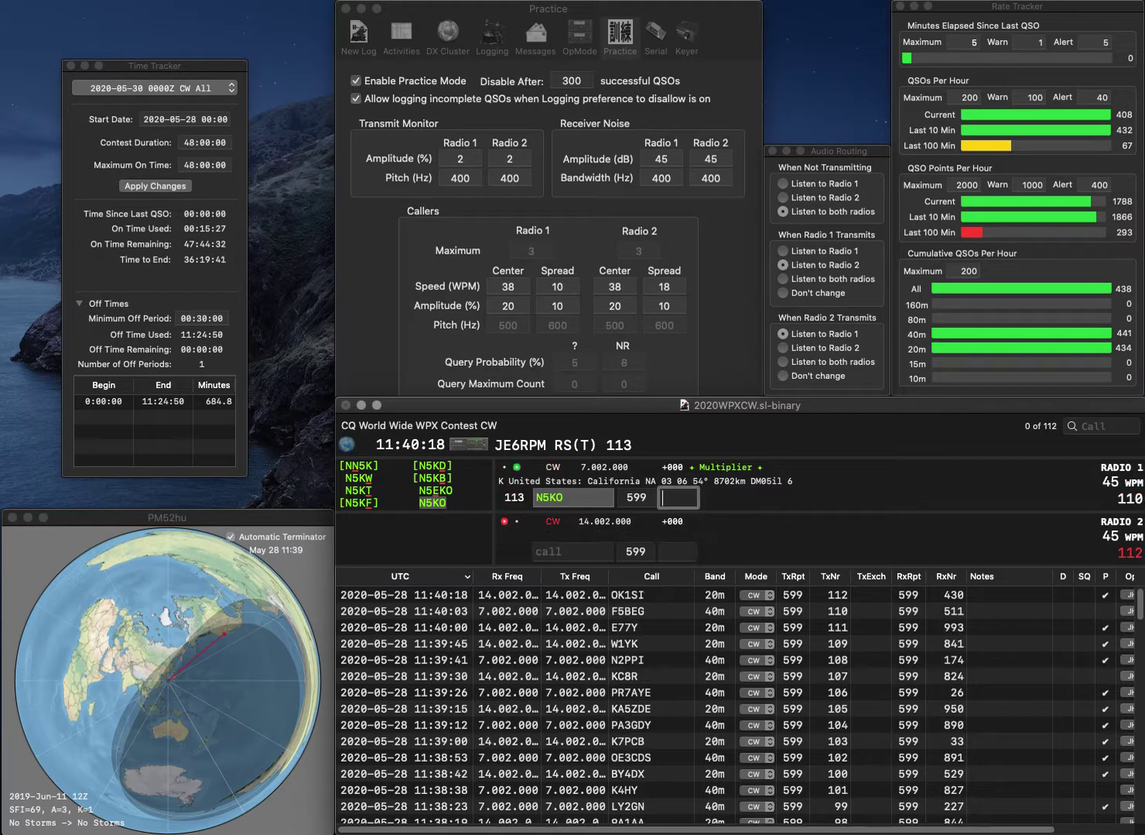
type("352")
key("Return")
Step: Send an exchange to the call W2WTT on Radio 2 and to the call DO4FB on Radio 1
type("W2WTT")
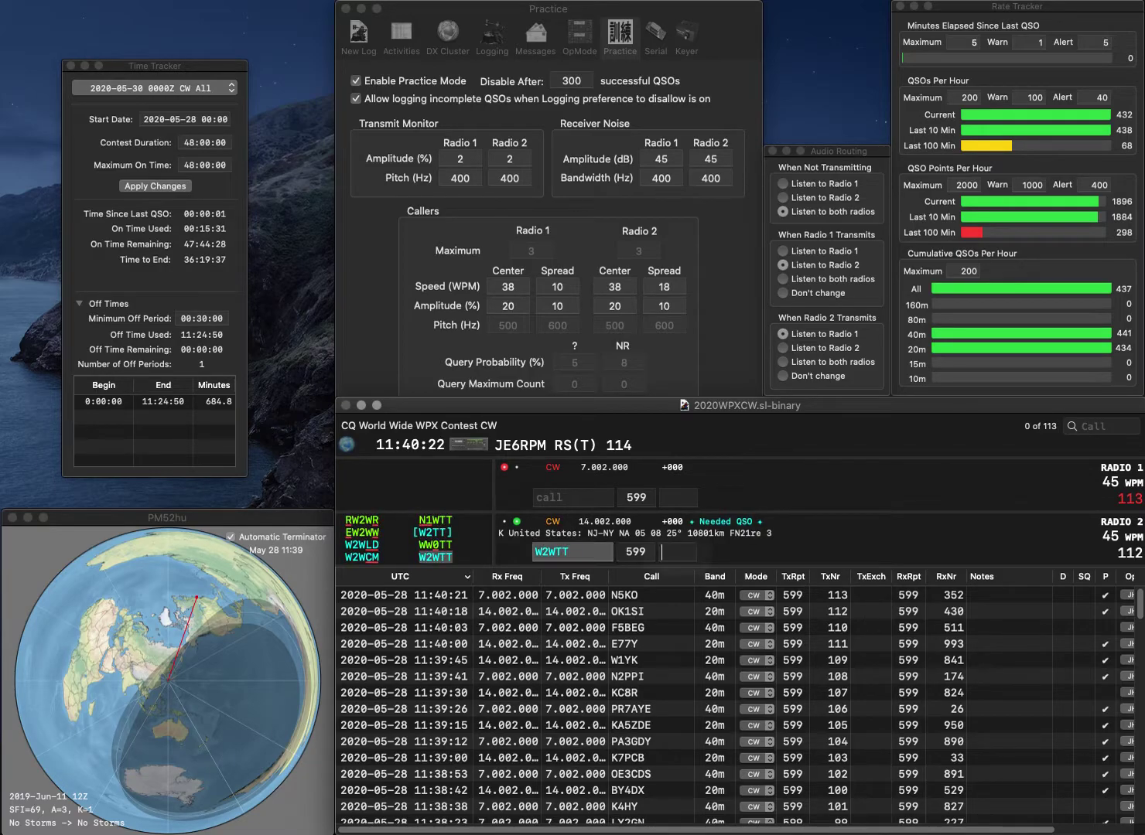
key("Return")
type("DO4FB")
key("Return")
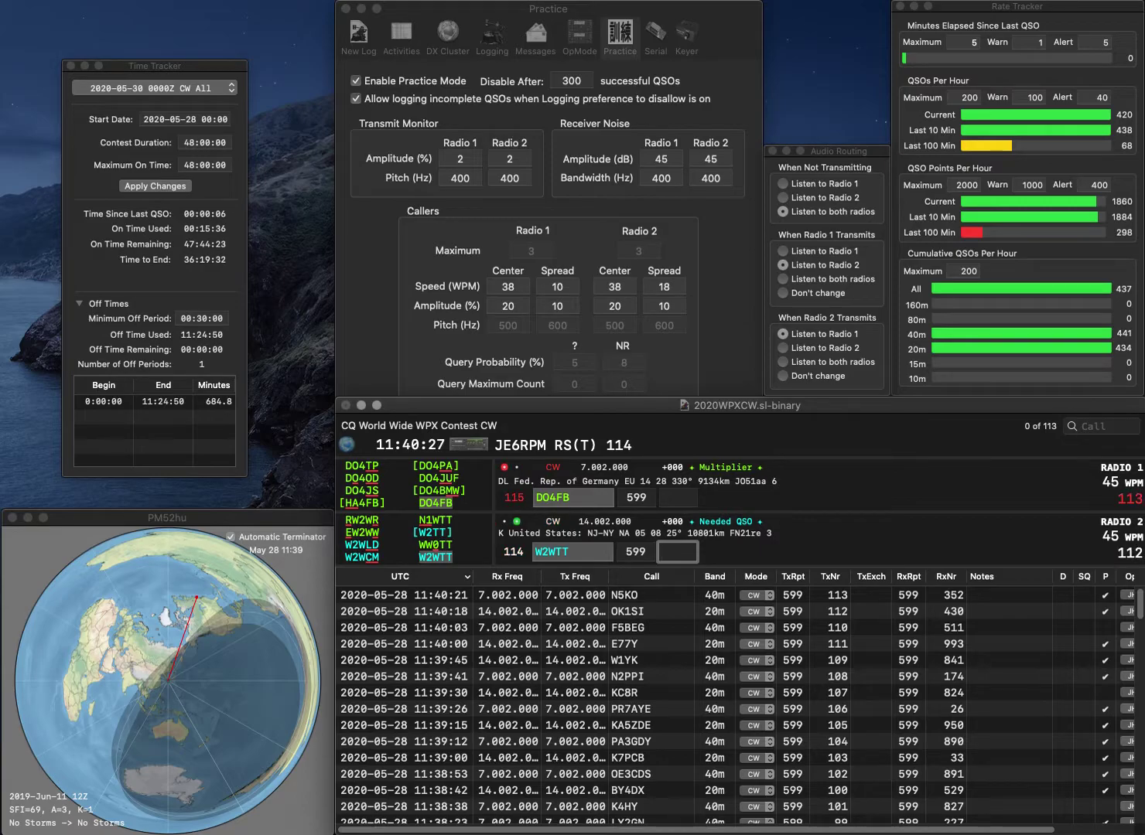
type("130")
key("Return")
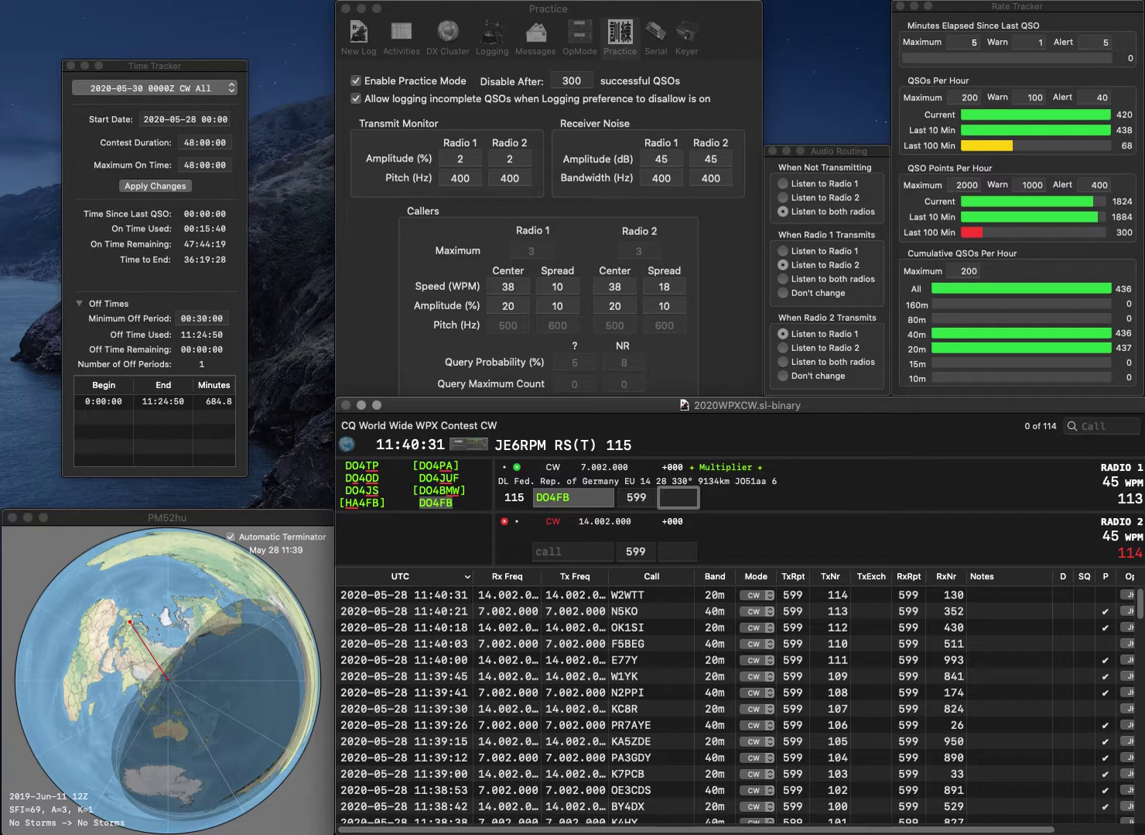
type("567")
key("Return")
type("KL0")
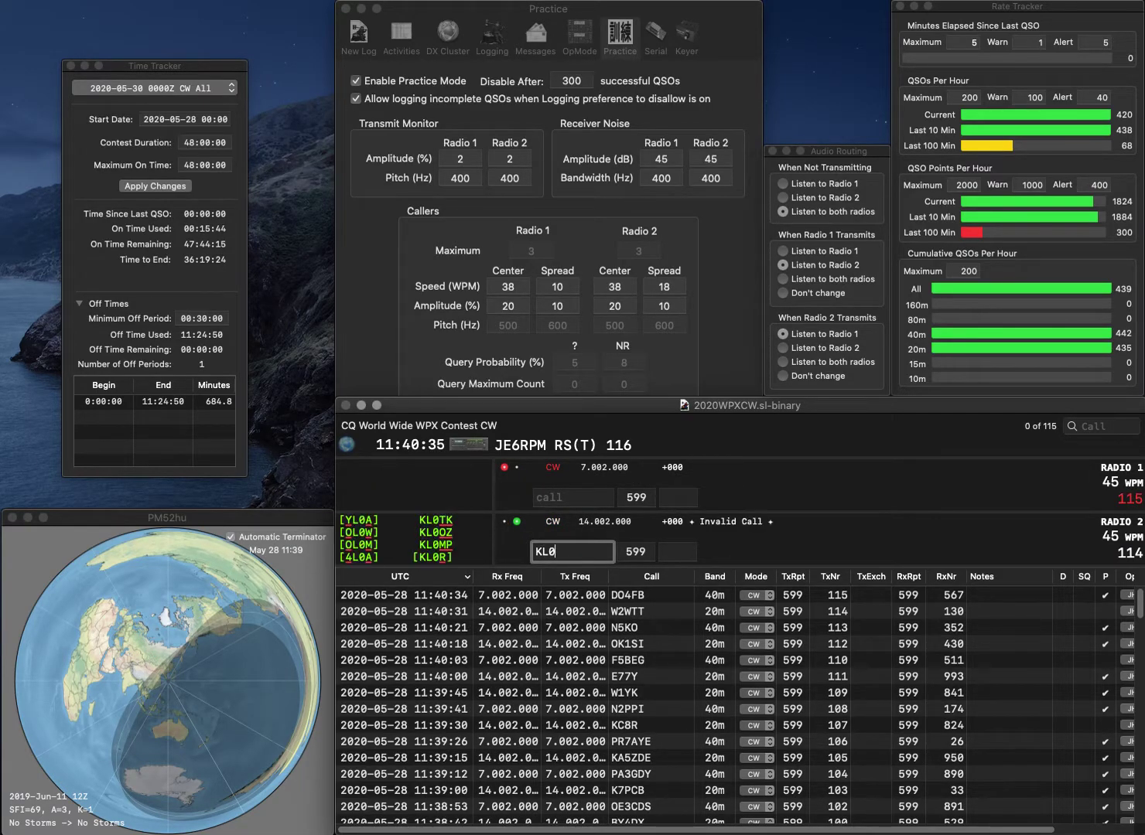
type("MP")
key("Return")
type("U")
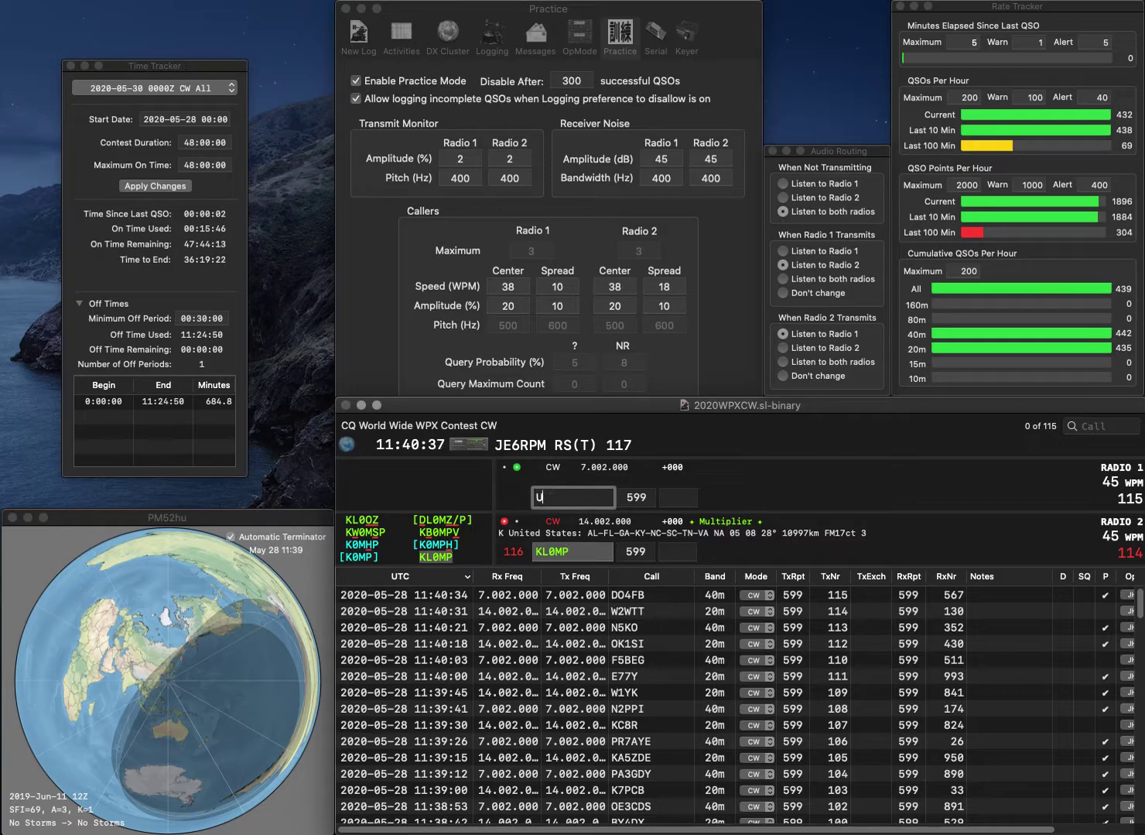
type("A4NX")
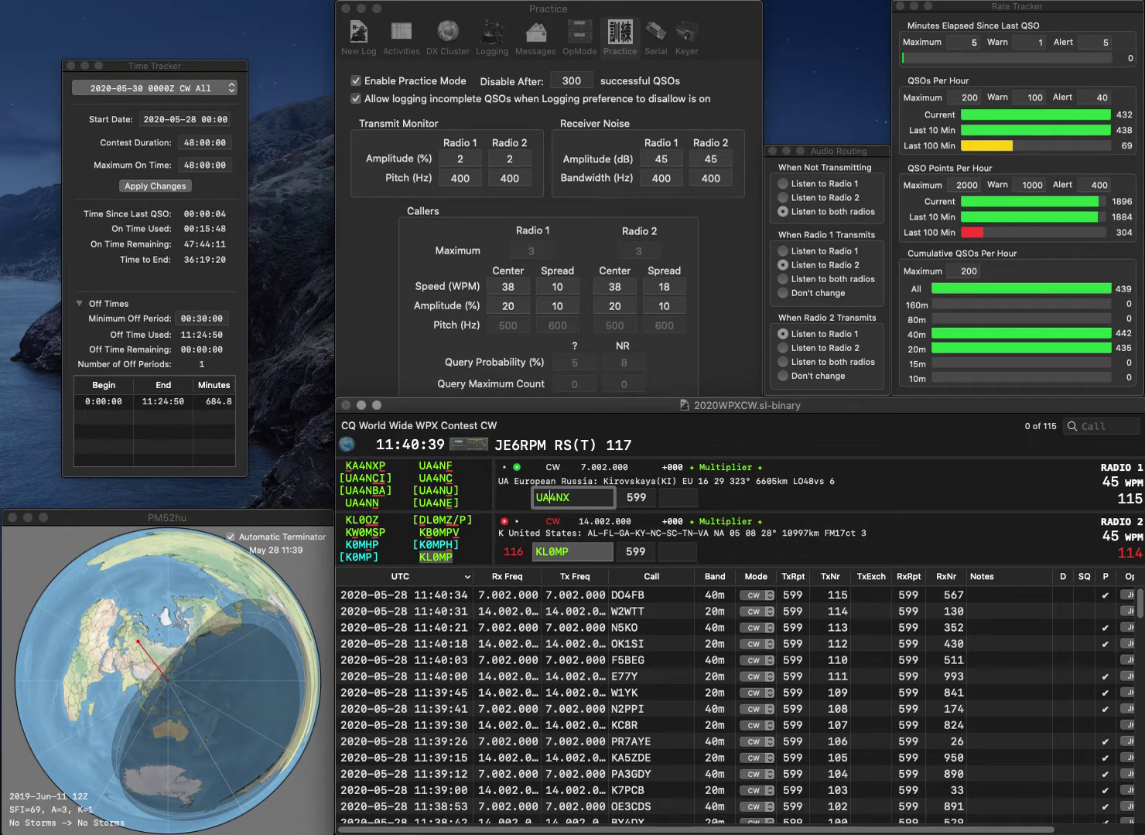
key("BackSpace")
type("R")
key("Return")
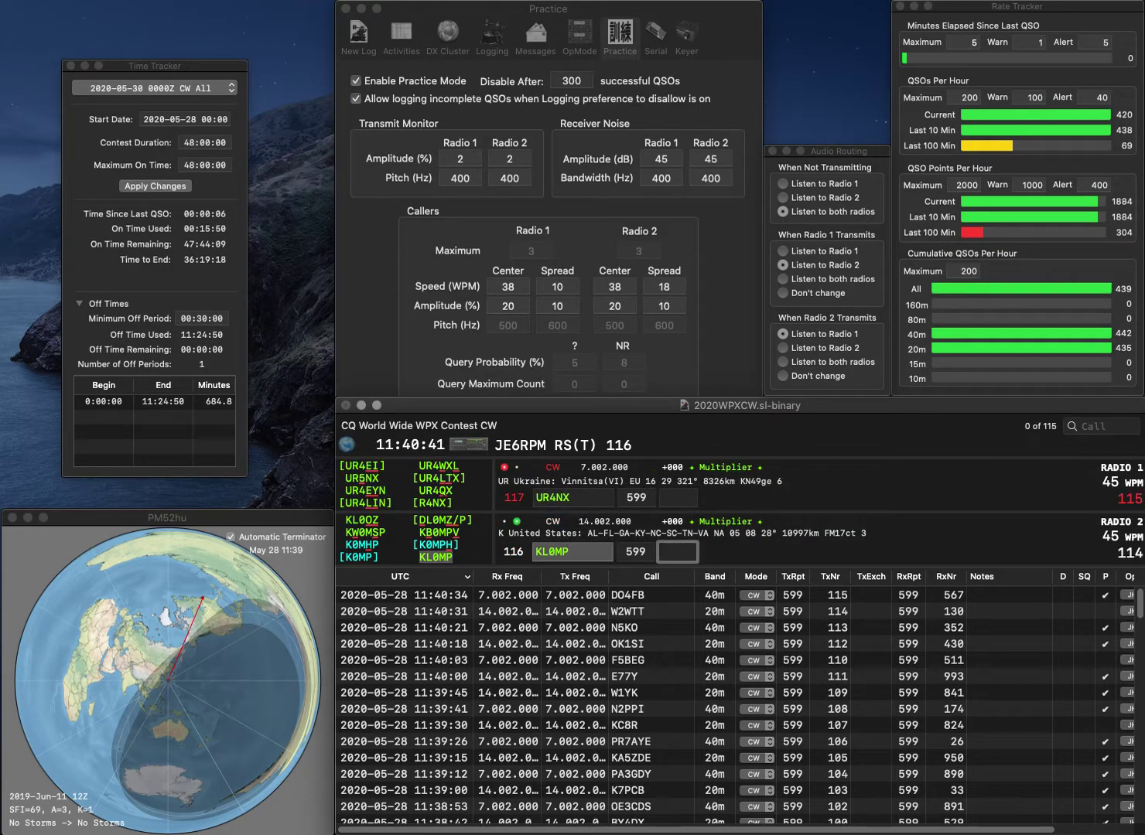
type("305")
key("Return")
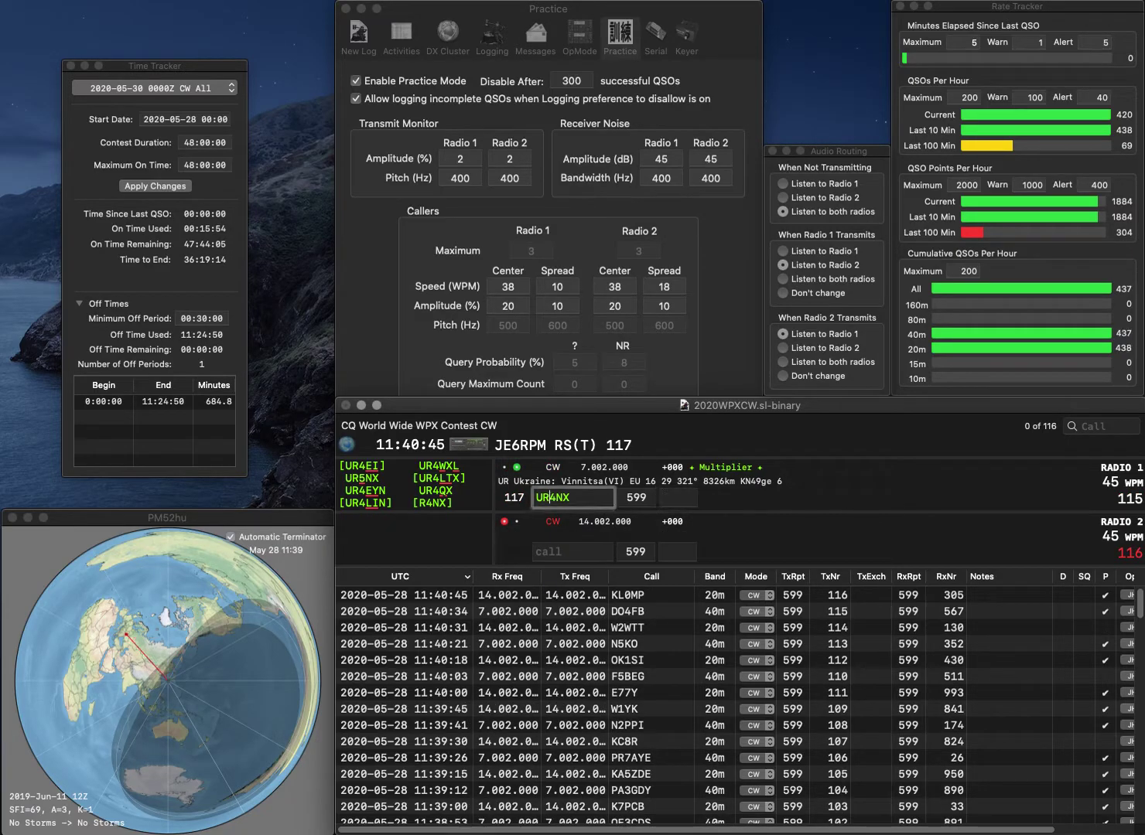
key("Delete")
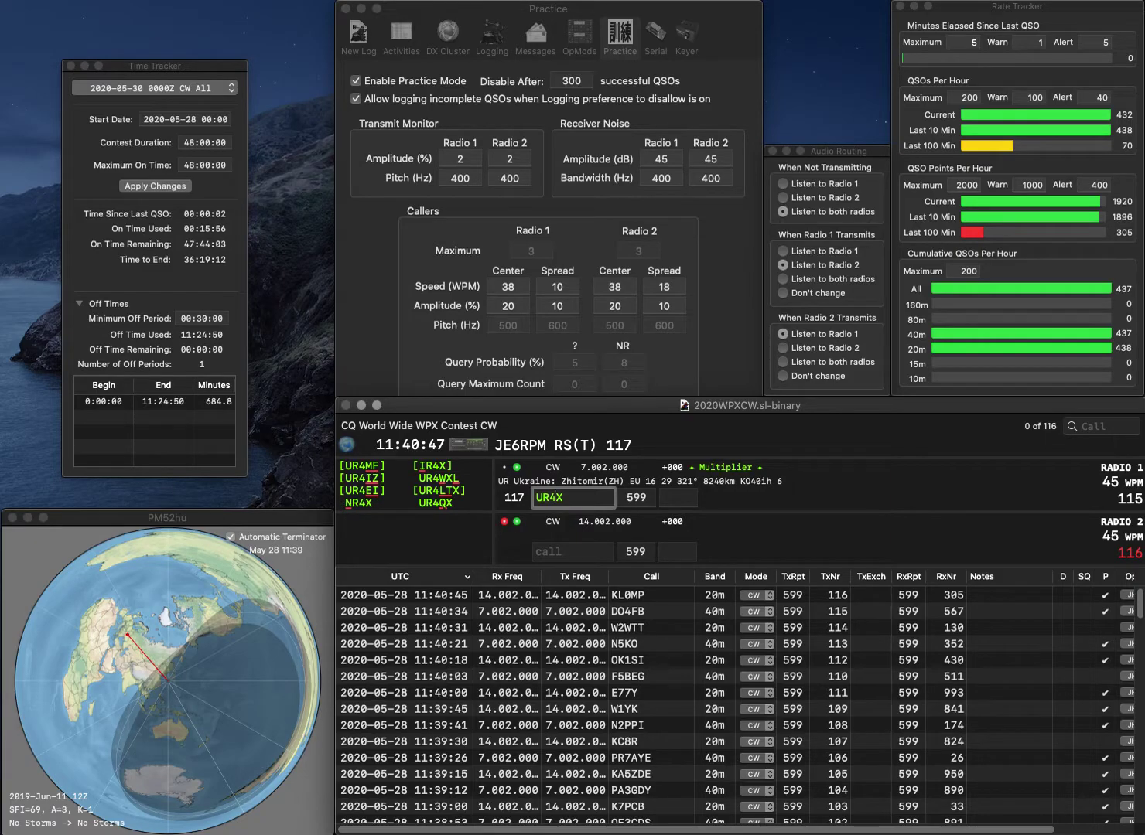
type("N")
key("Return")
key("Delete")
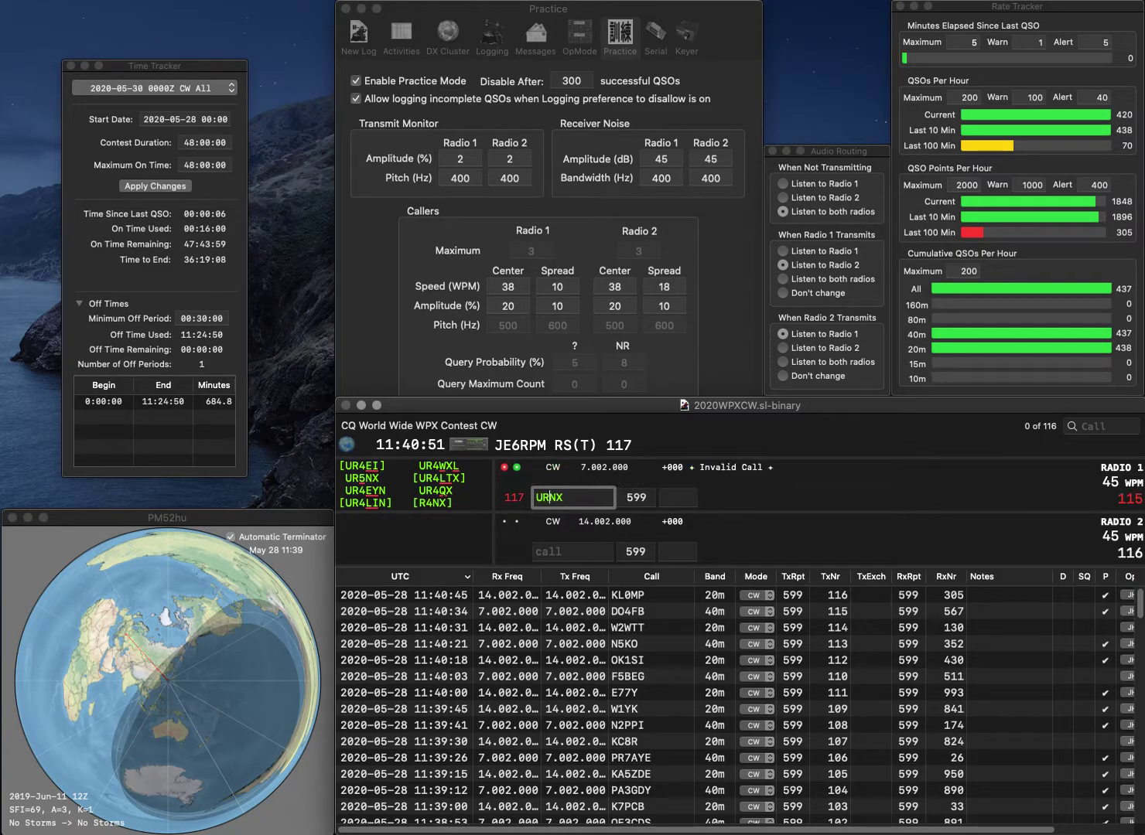
type("5")
key("Return")
type("WB4EEH")
key("Return")
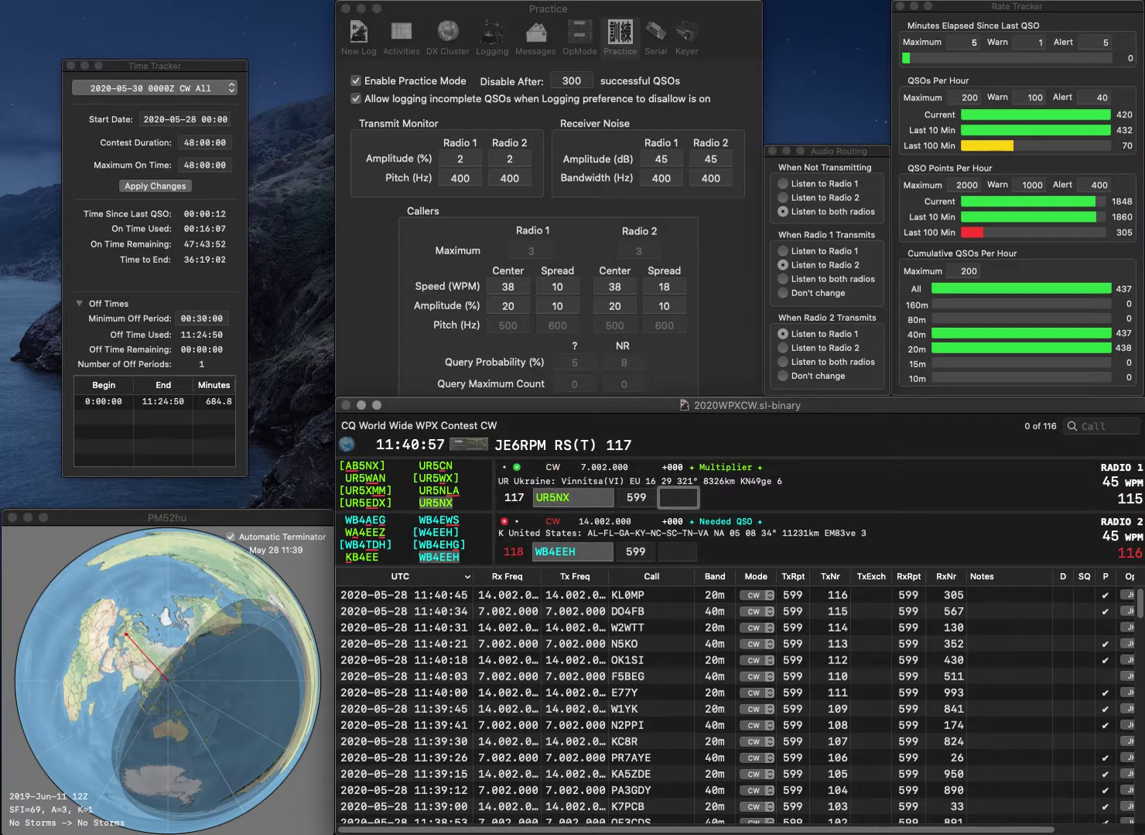
type("488")
key("Return")
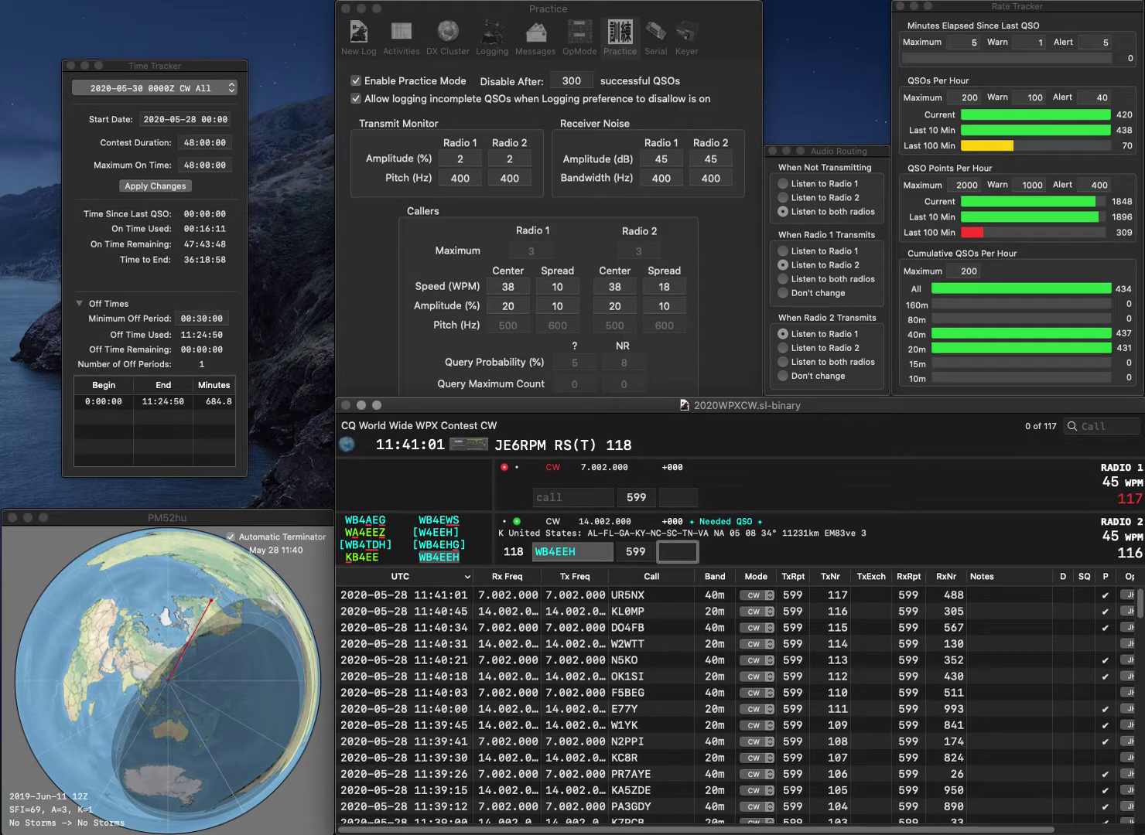
type("361")
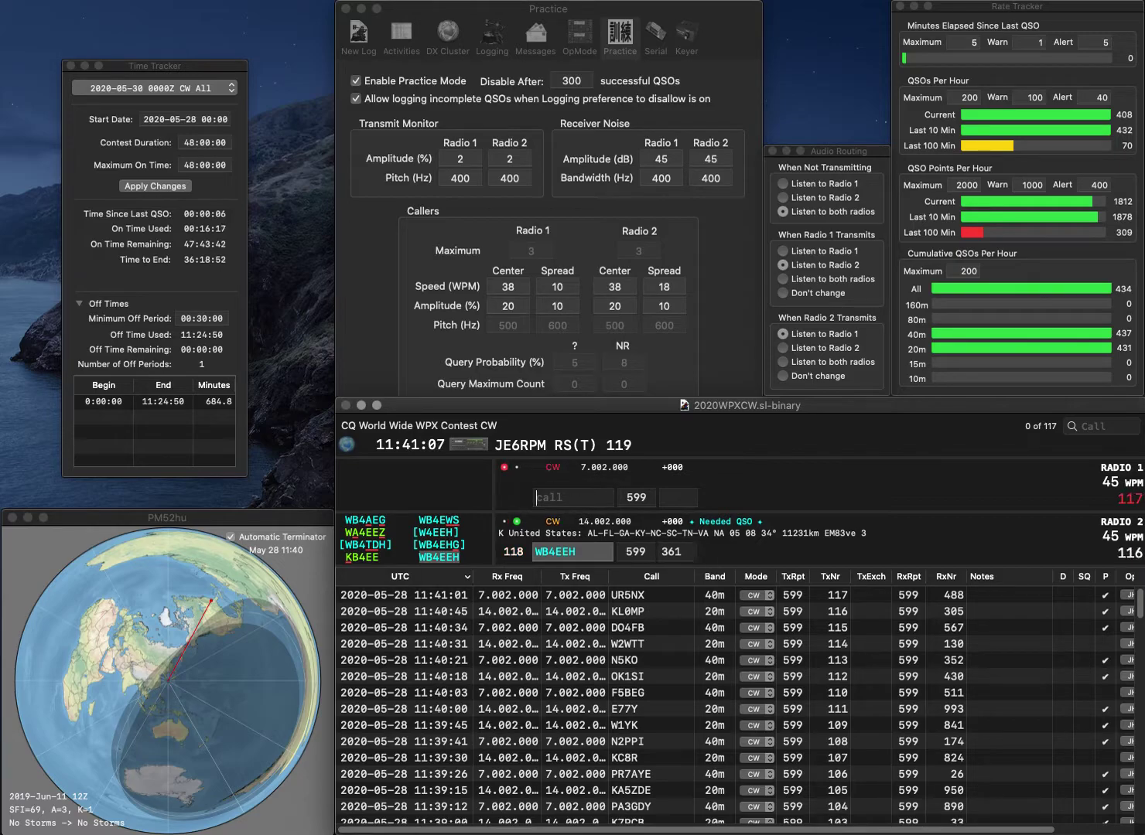
key("Return")
type("N8")
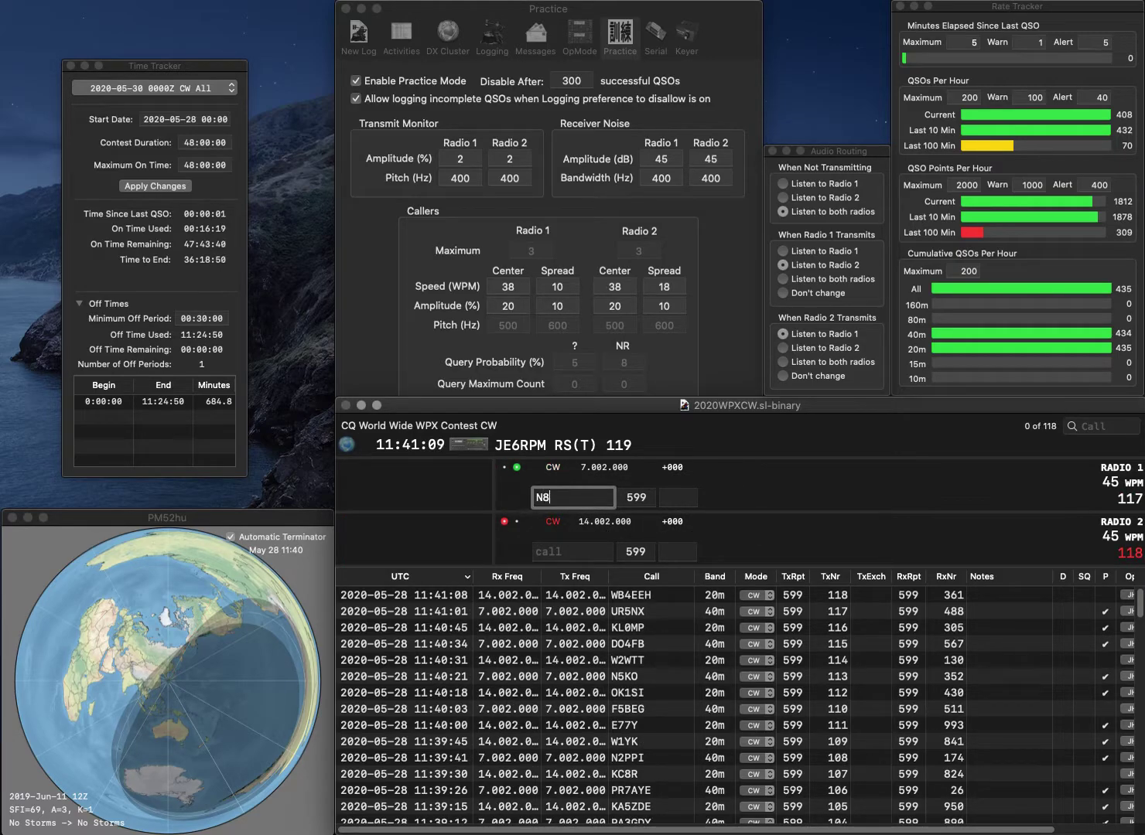
type("QF")
key("Return")
type("WA")
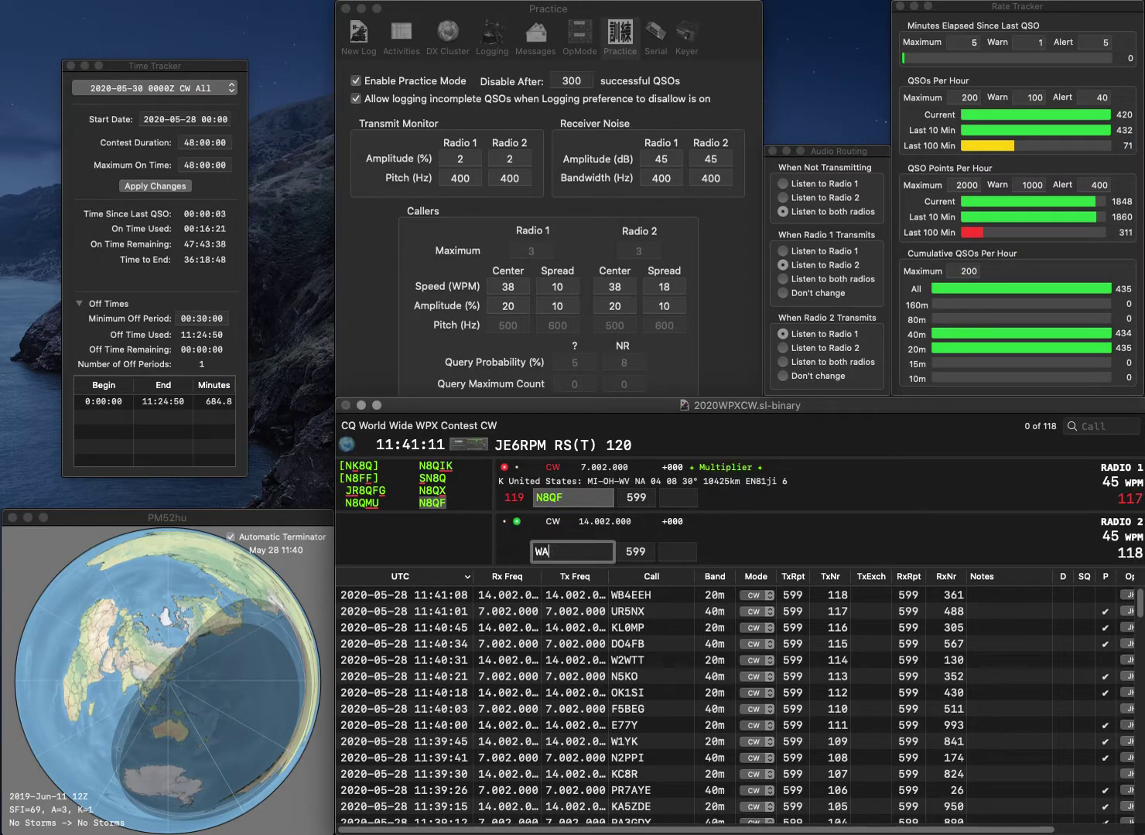
type("0PFC")
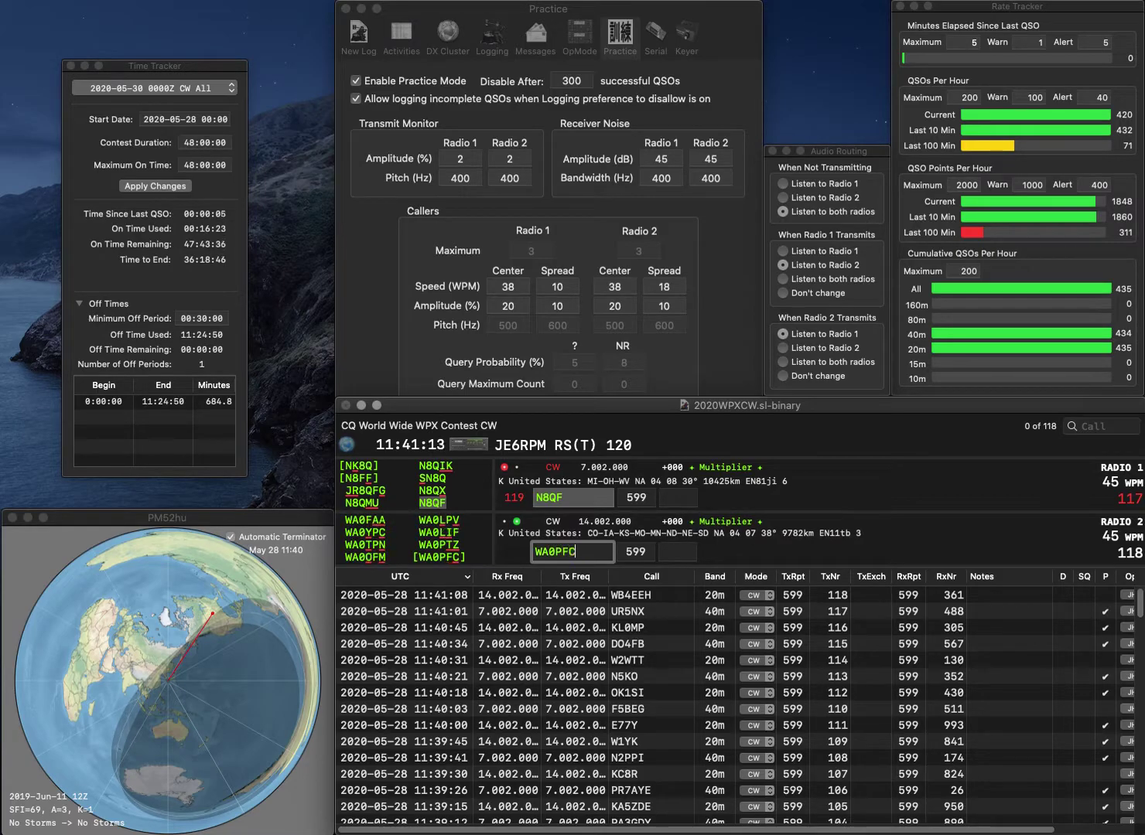
key("Return")
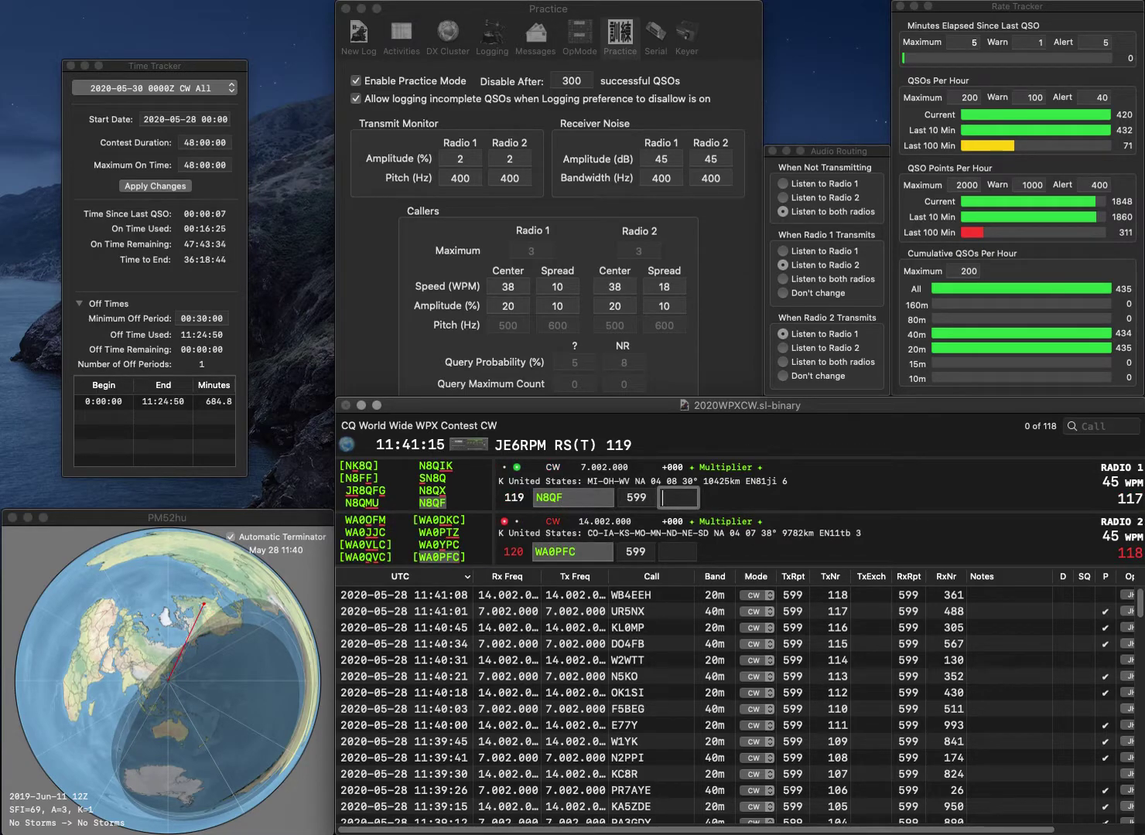
type("23")
key("Return")
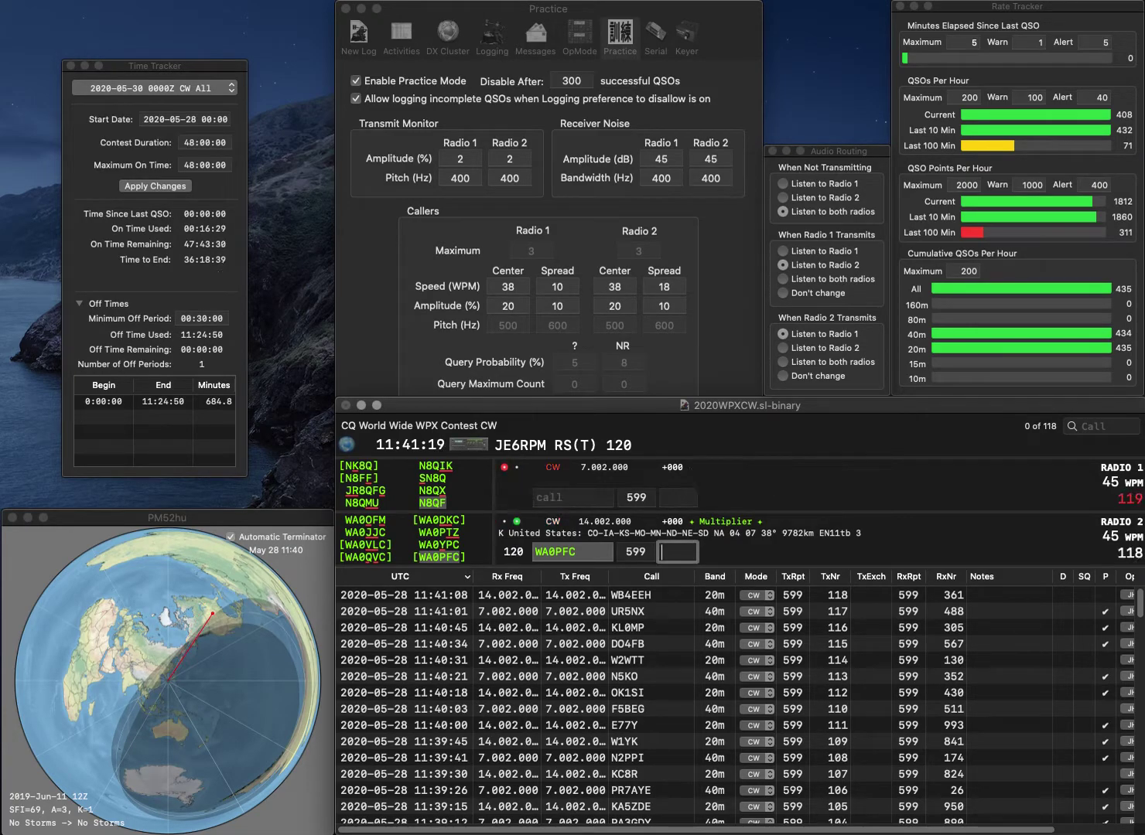
type("99")
key("Return")
Step: Send an exchange to the call SO3A on Radio 1 and to the partial call G4W on Radio 2
type("SO")
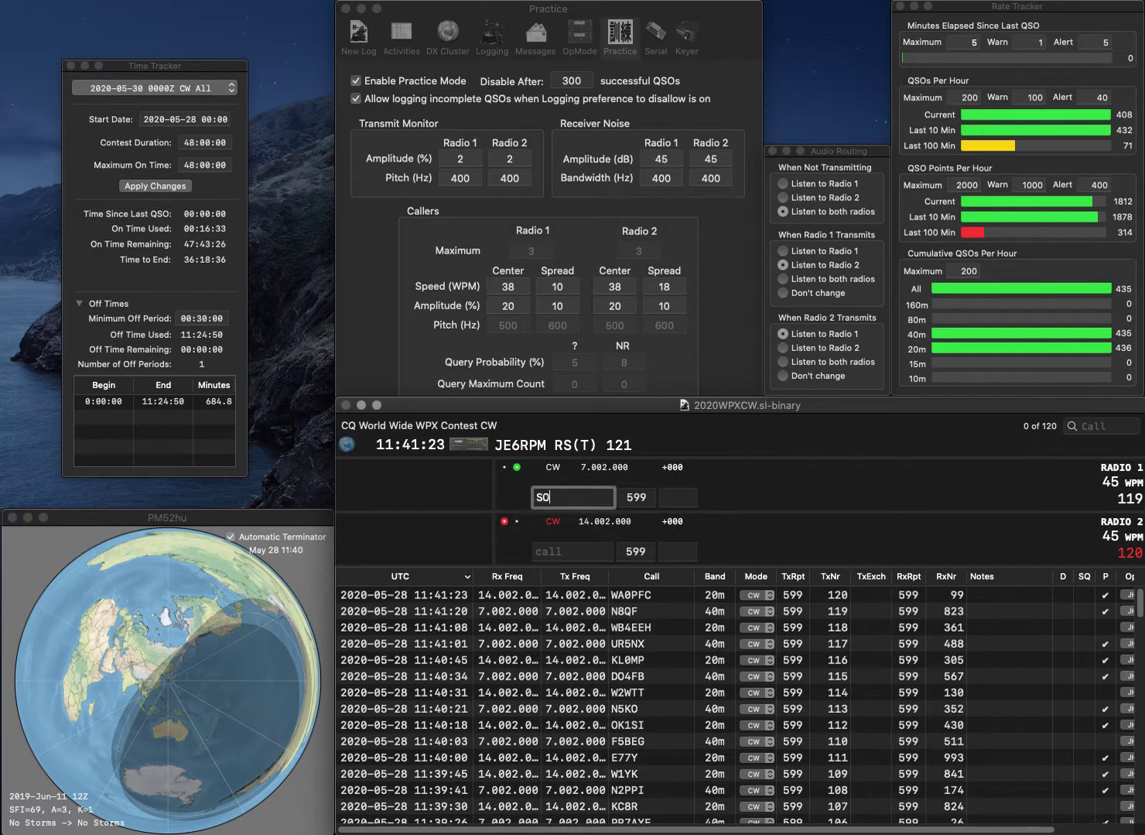
type("3A")
key("Return")
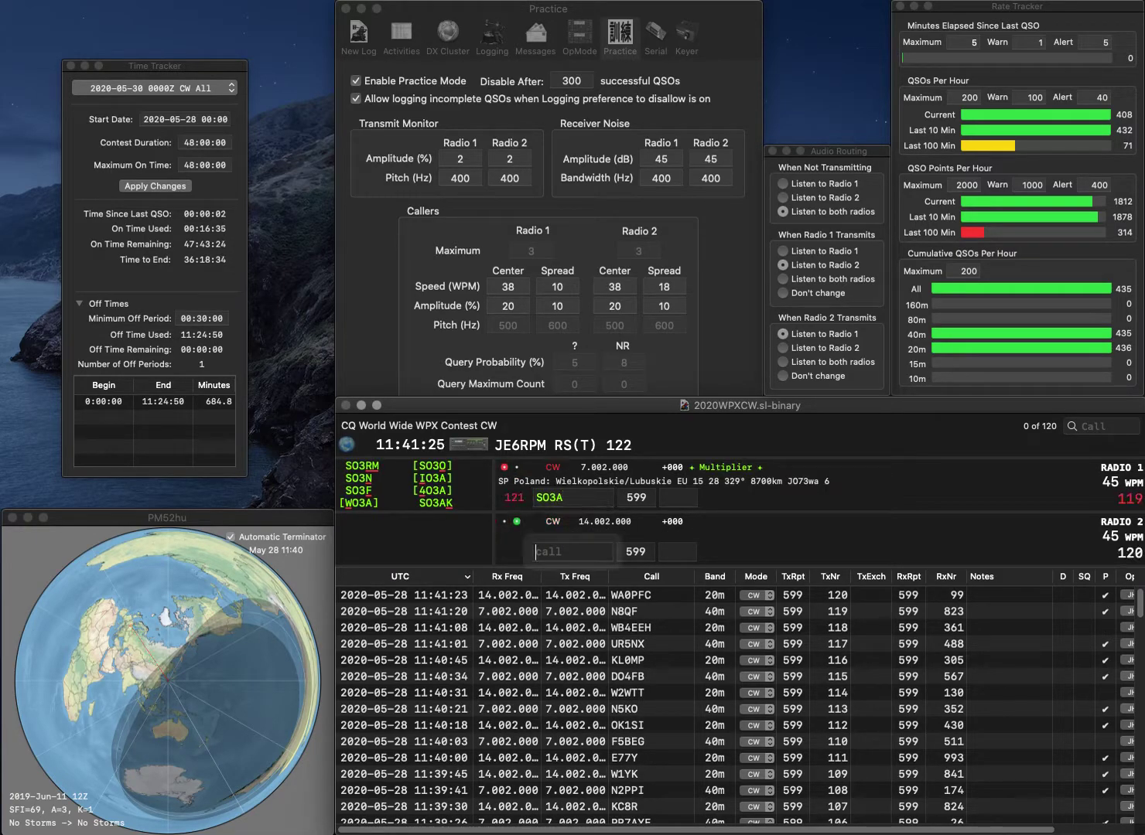
type("G4WI")
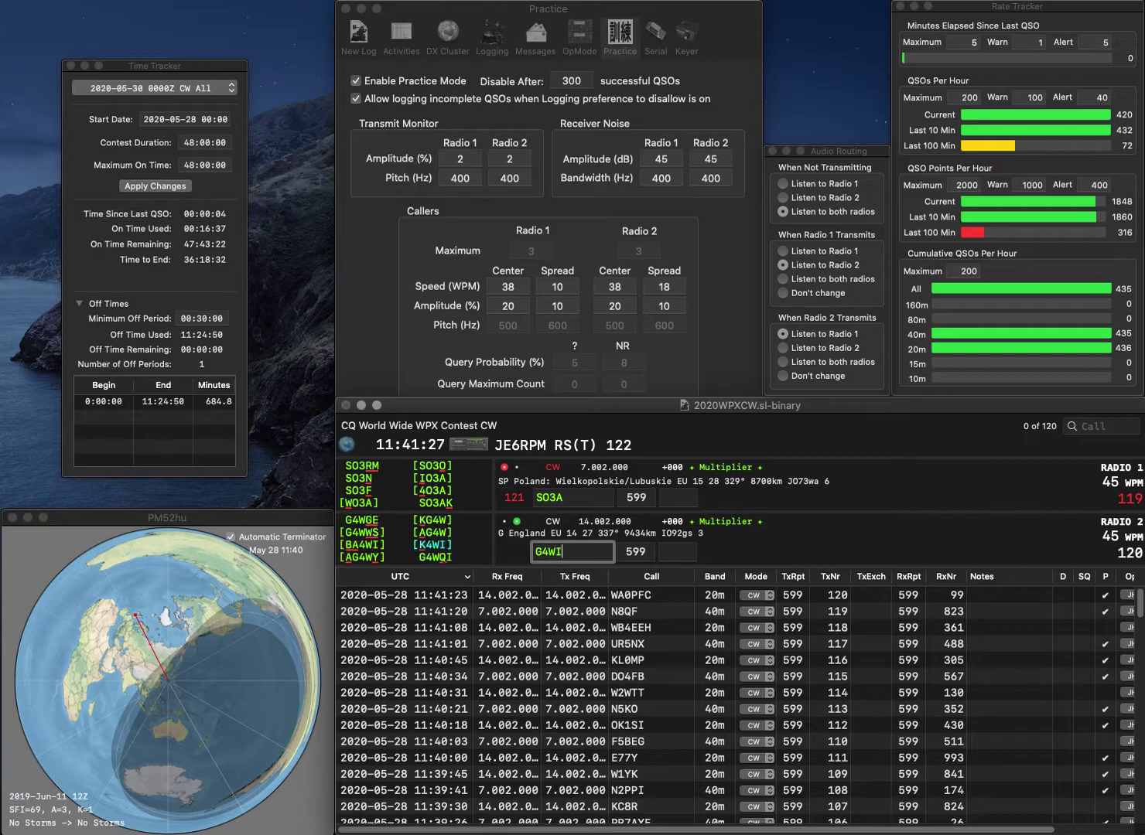
key("Return")
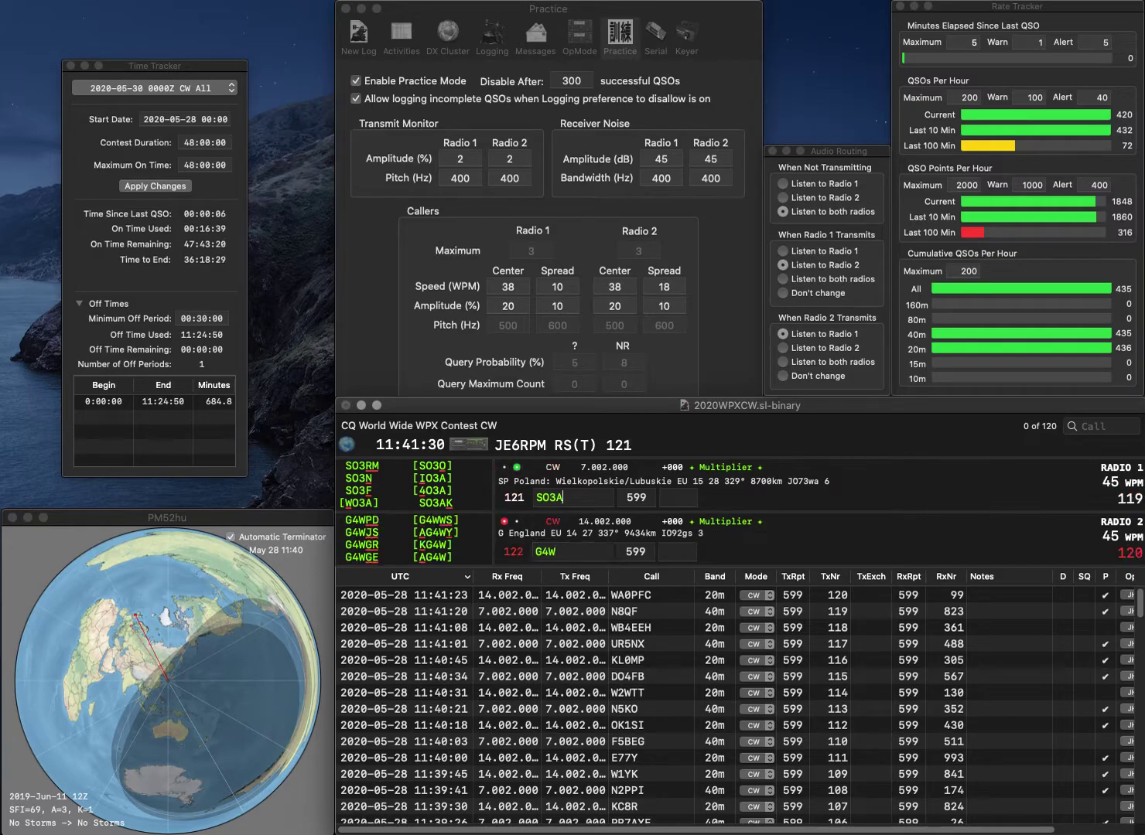
Step: Correct the Radio 1 call to SQ3A, complete the Radio 2 call as G4WSH, and send both exchanges
key("Delete")
type("Q")
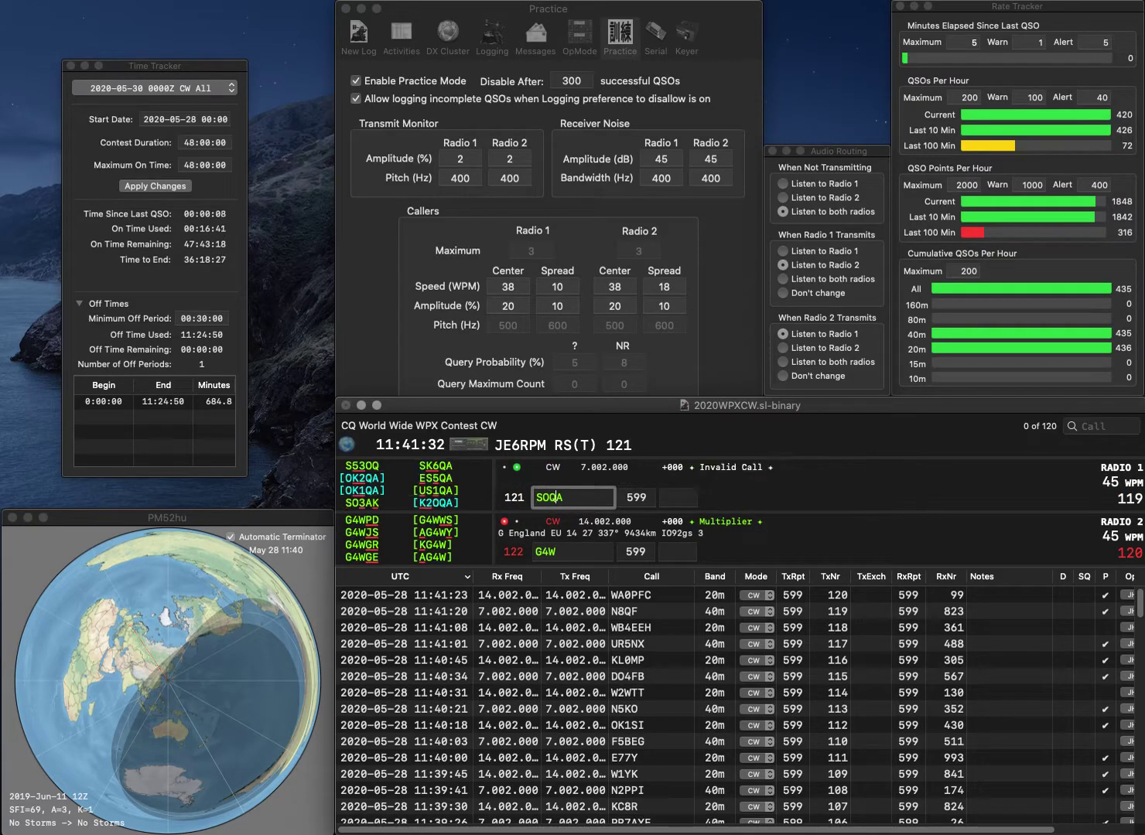
key("BackSpace")
type("Q3")
key("Return")
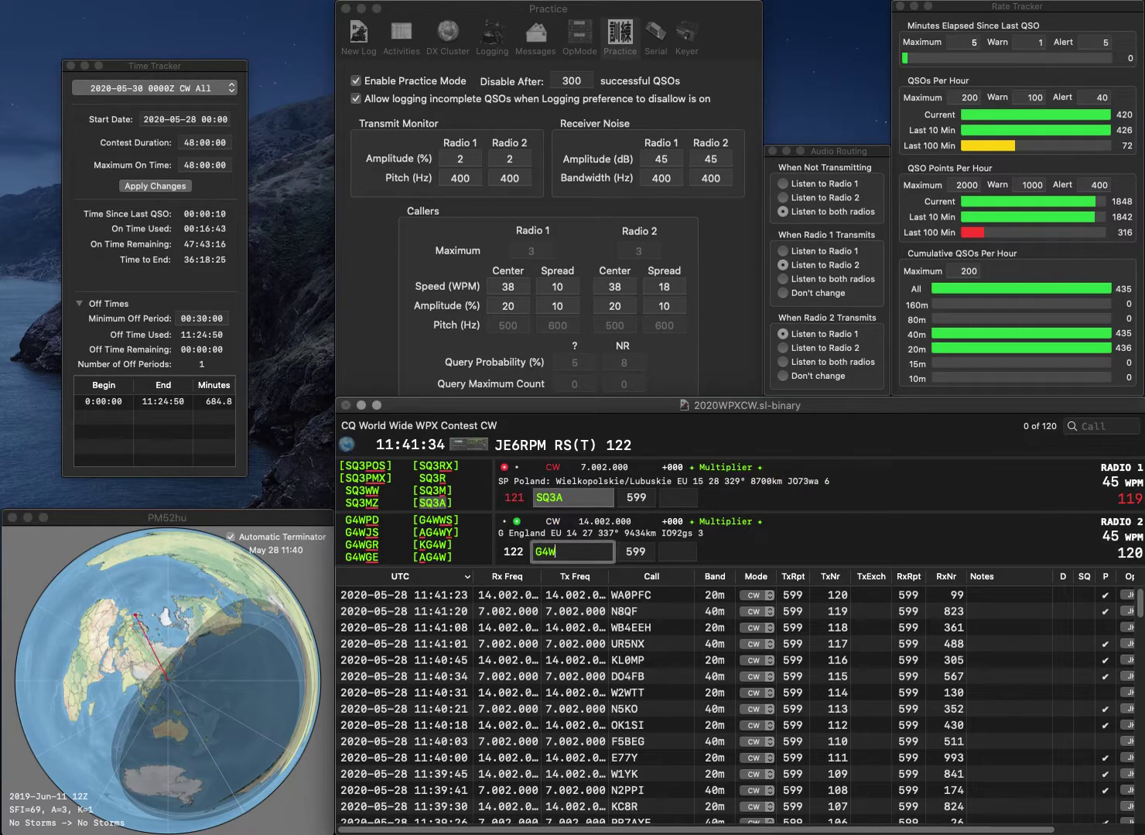
type("SH")
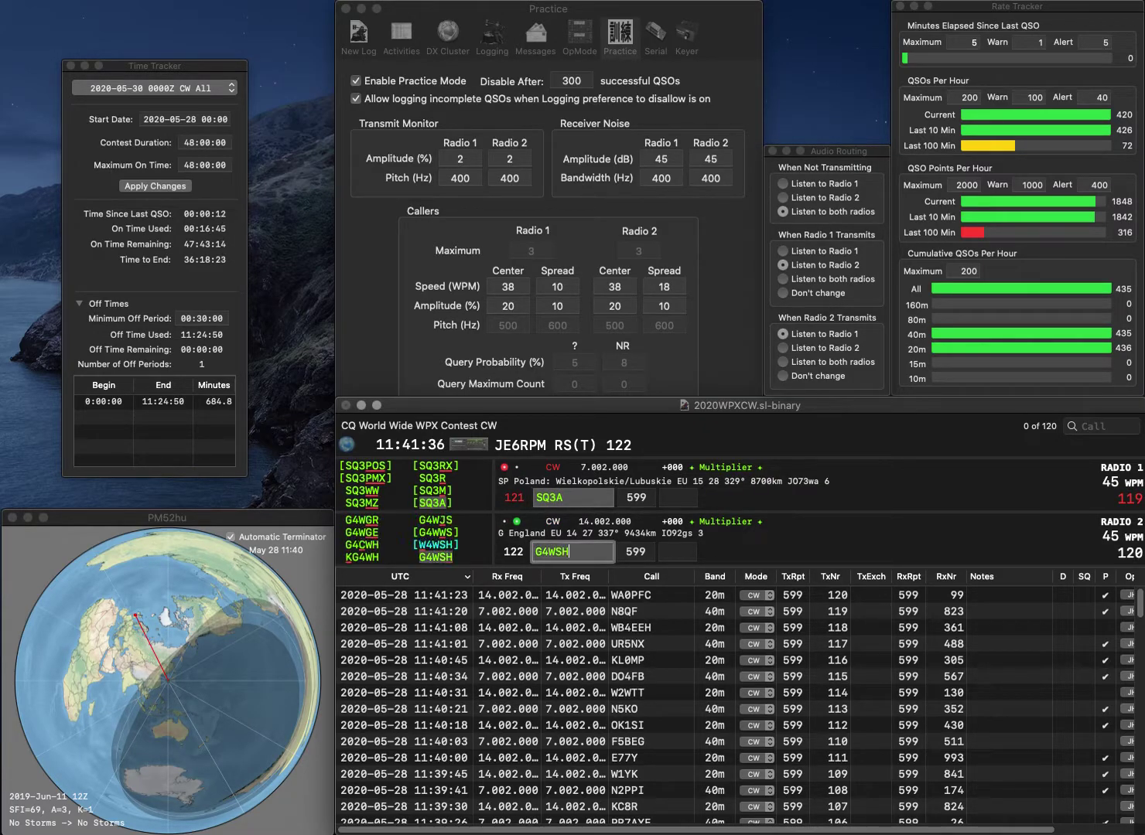
key("Return")
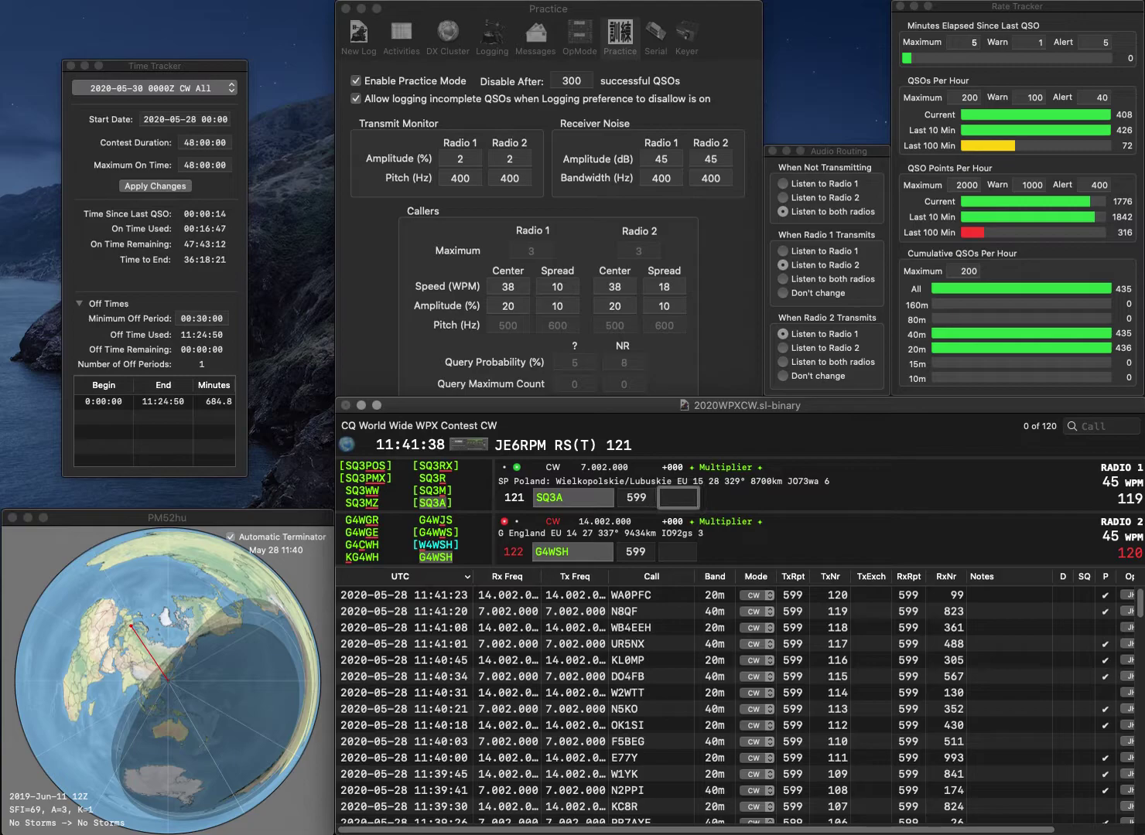
type("274")
key("Return")
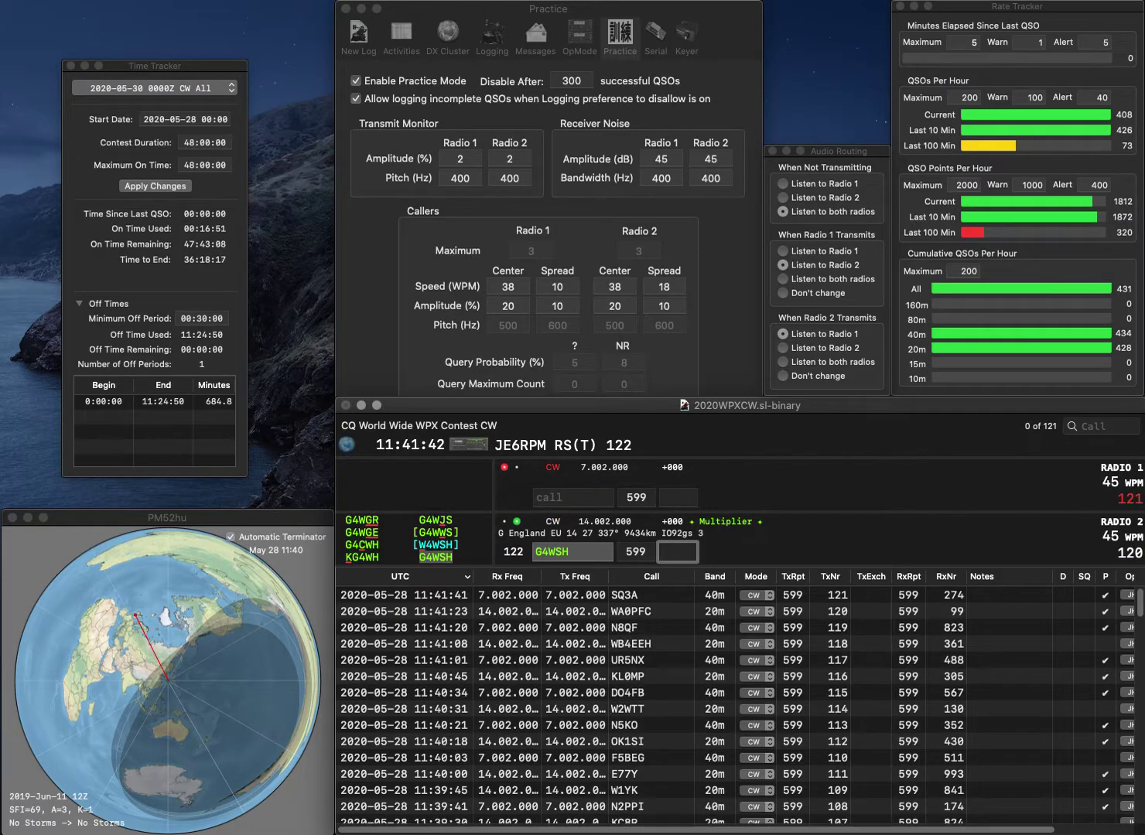
type("554")
key("Return")
Step: Send an exchange to the partial call DV on Radio 1 and to the call RZ9WA on Radio 2
type("G")
type("DV")
key("Return")
type("RZ9WA")
key("Return")
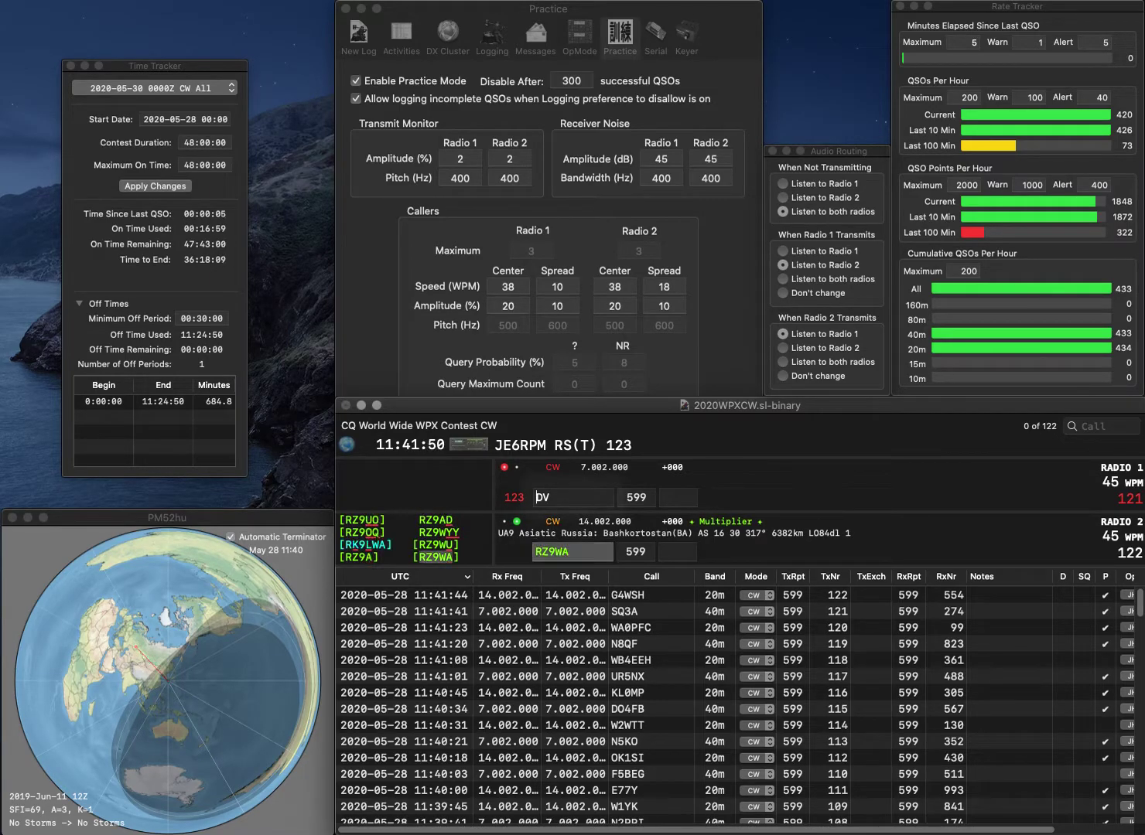
type("PY2")
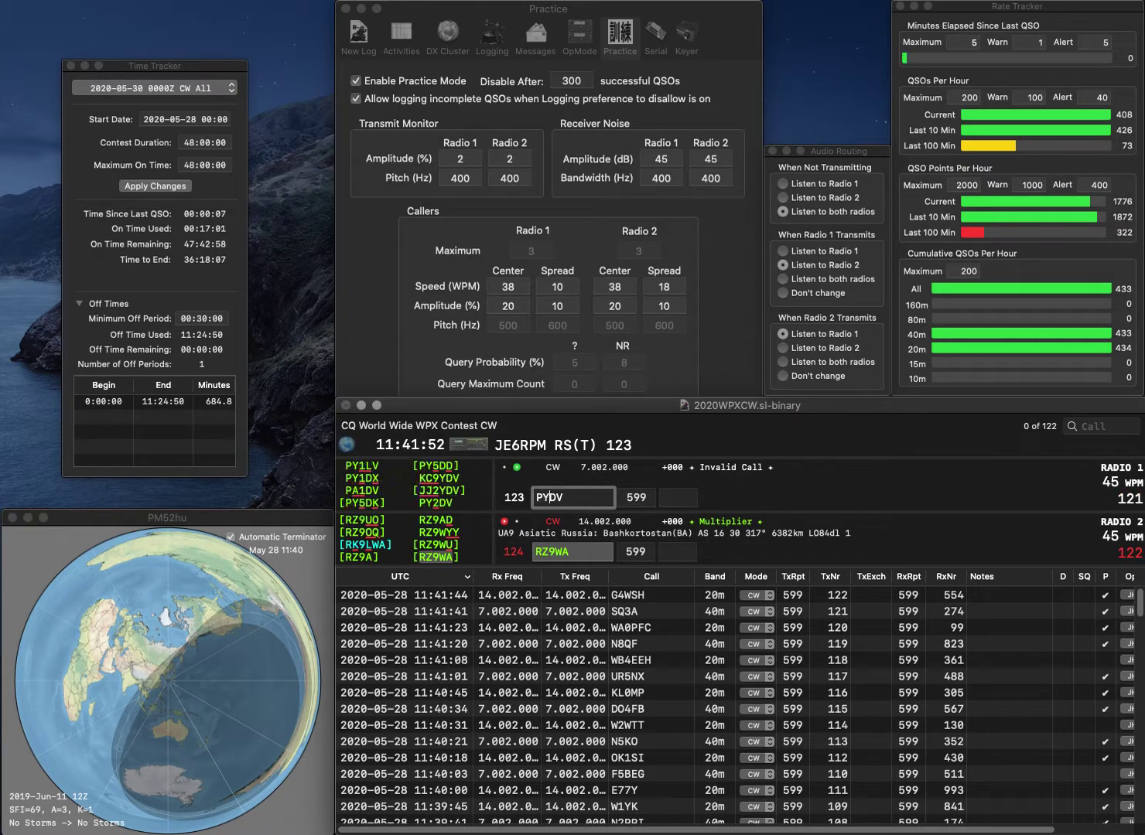
key("Return")
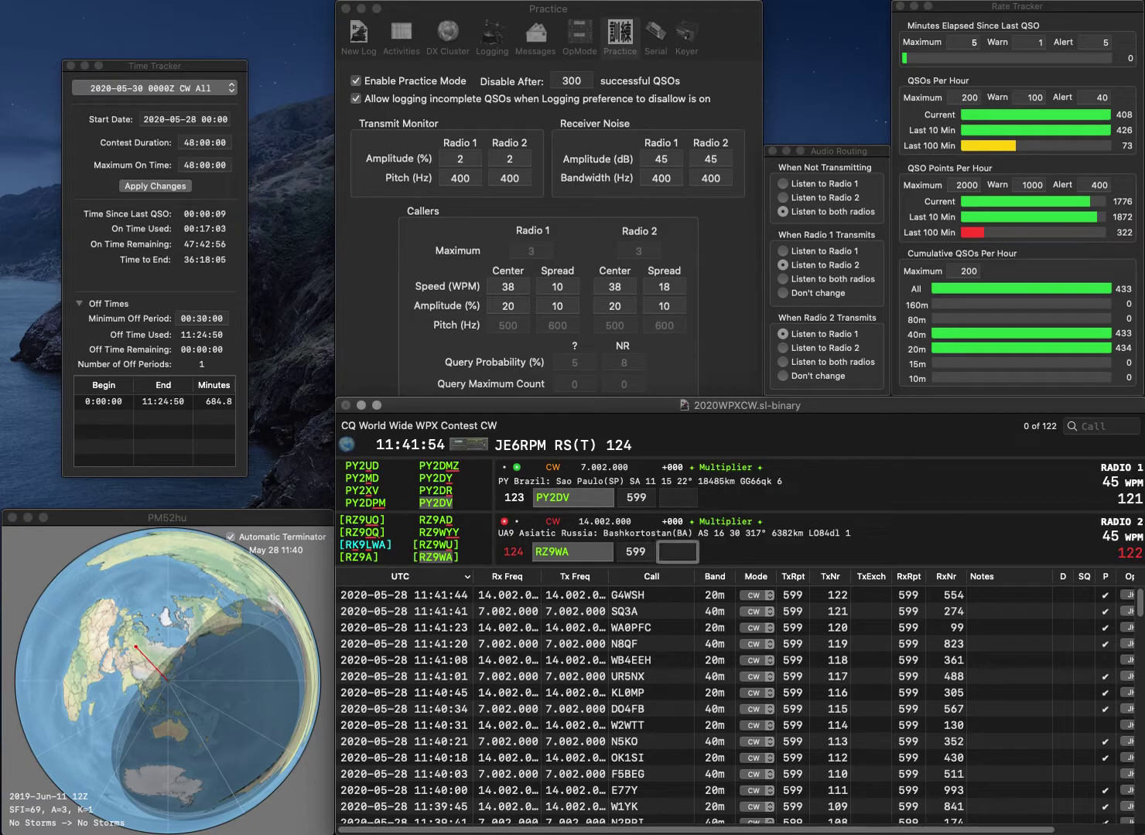
type("510")
key("Return")
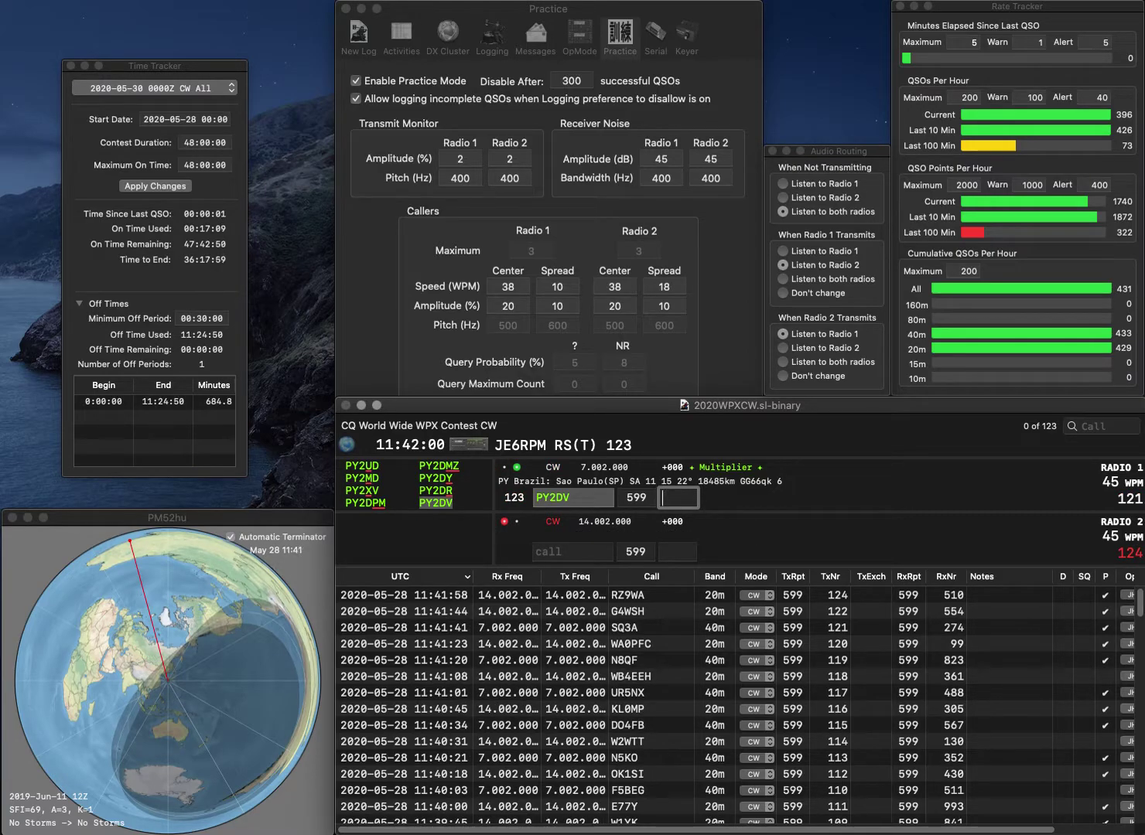
type("769")
key("Return")
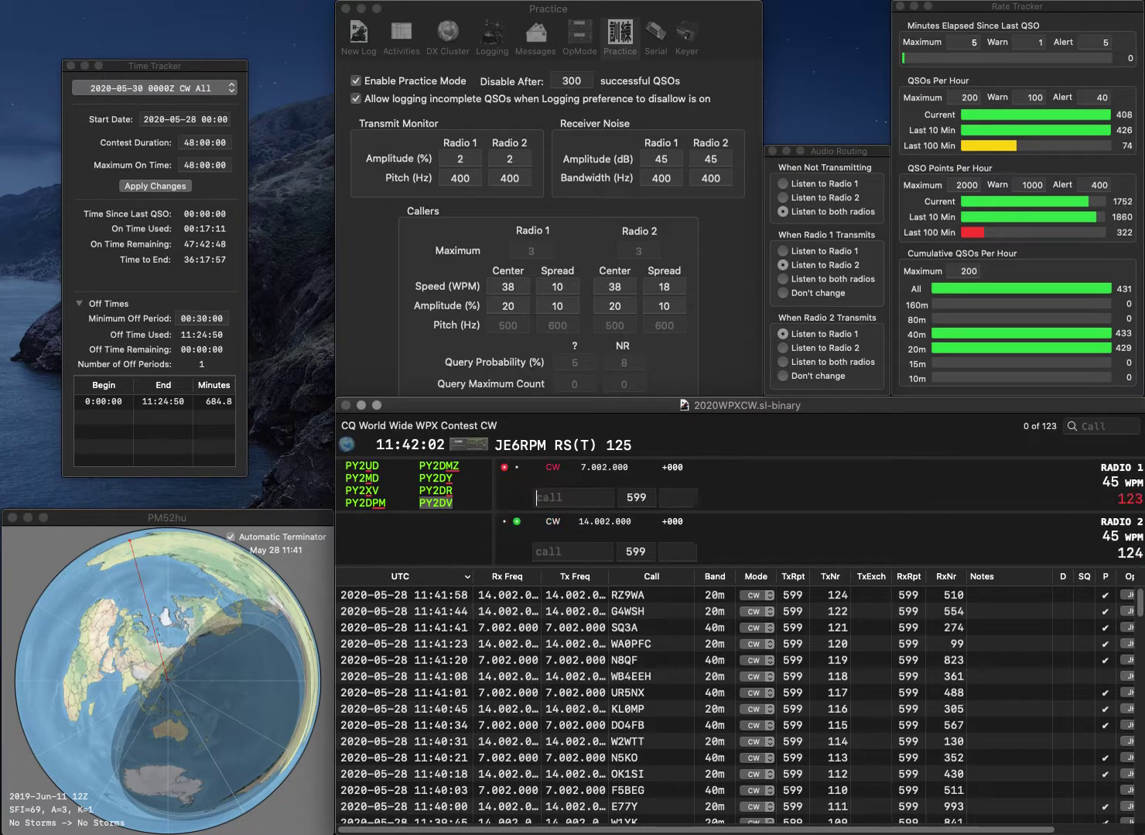
type("KS5P")
key("Return")
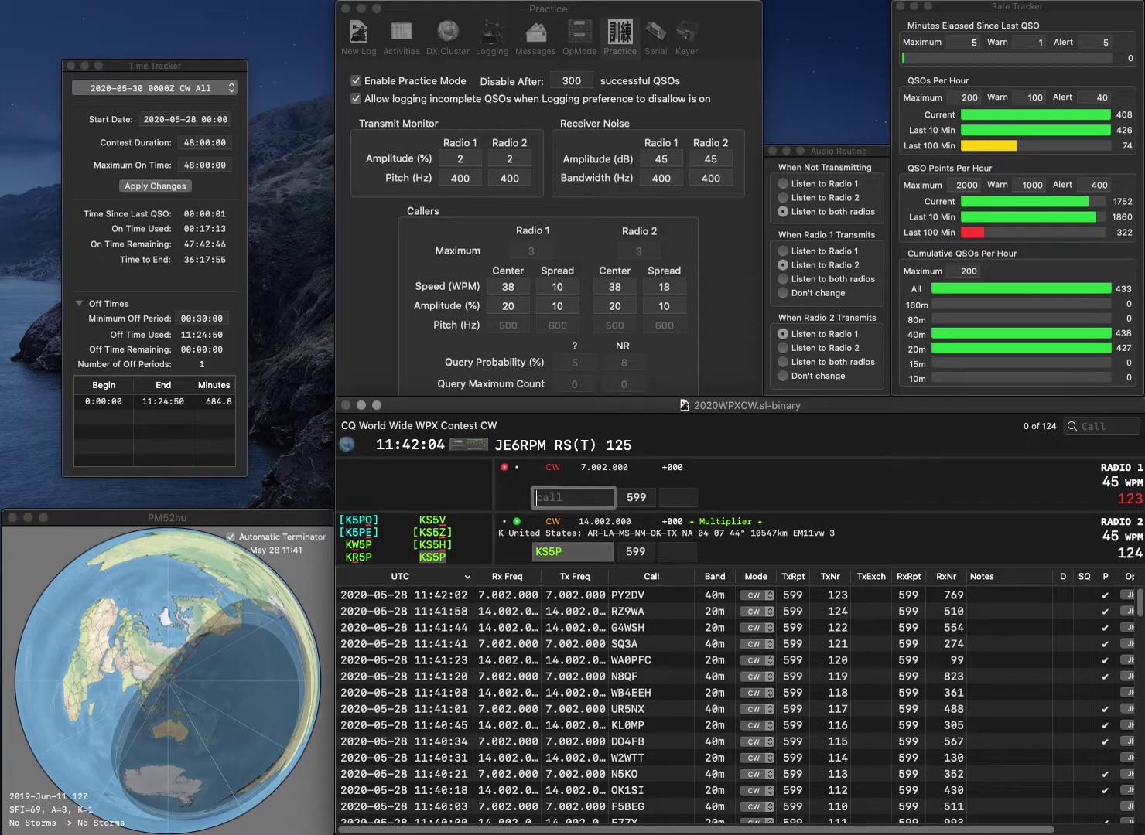
type("K5MH")
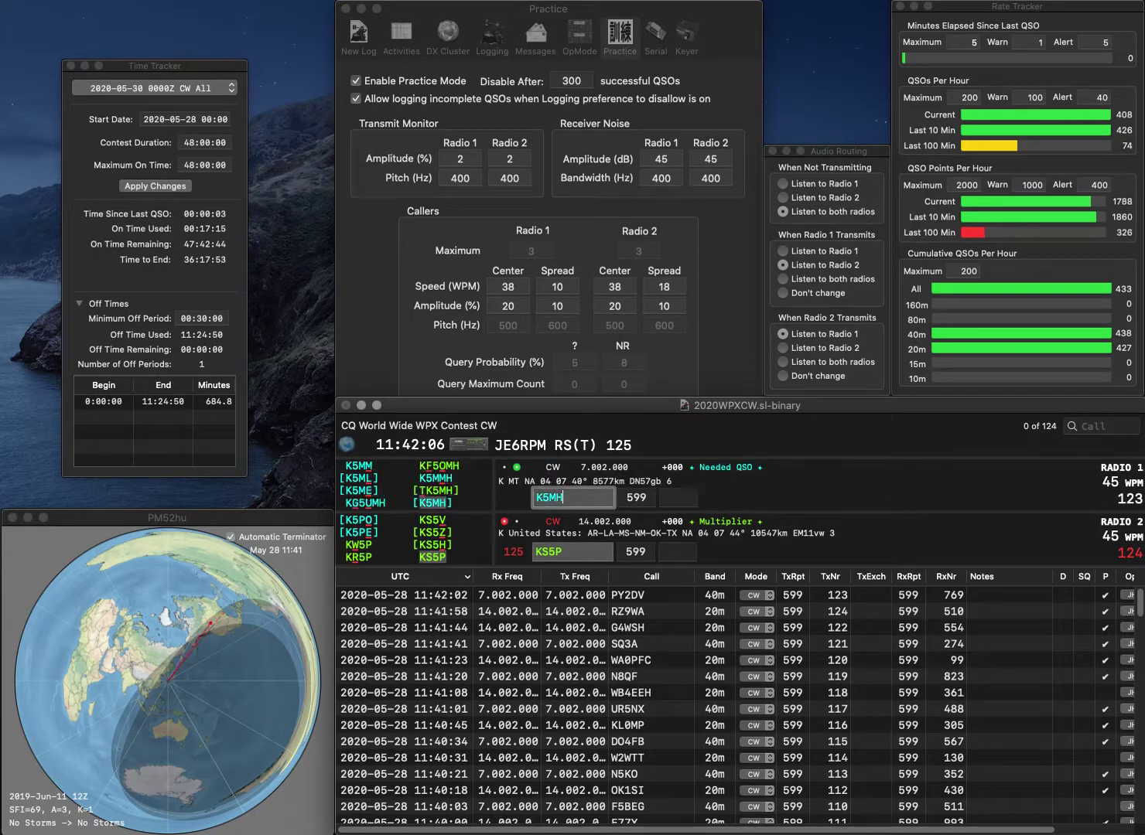
key("Return")
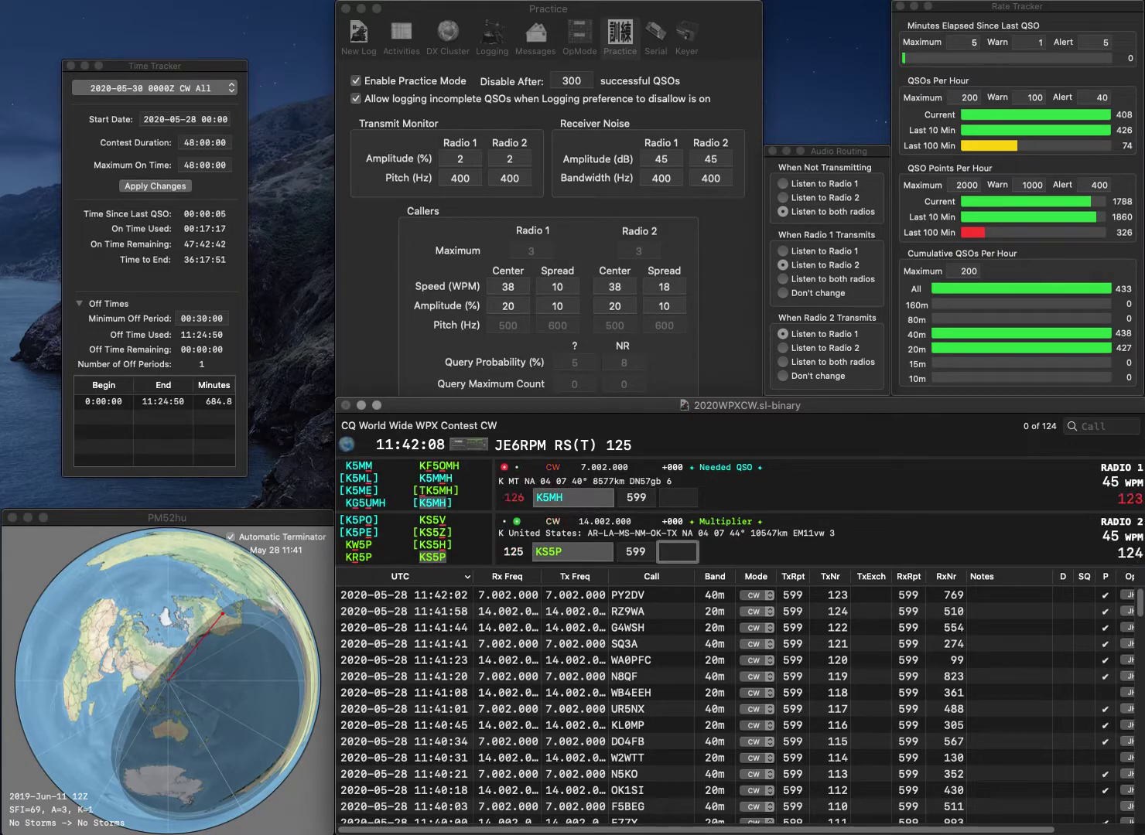
Step: Log KS5P on Radio 2 with received number 868 and K5MH on Radio 1 with received number 550
type("868")
key("Return")
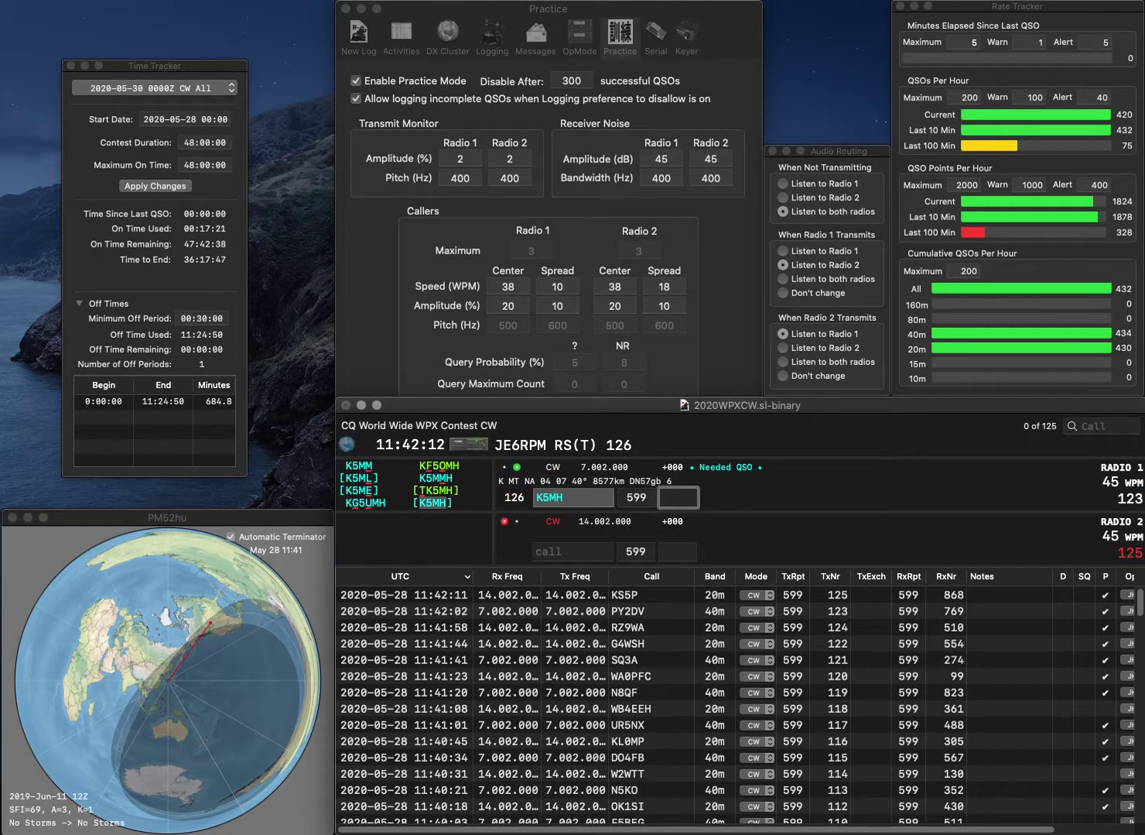
type("50")
key("Return")
type("DL4DBJ")
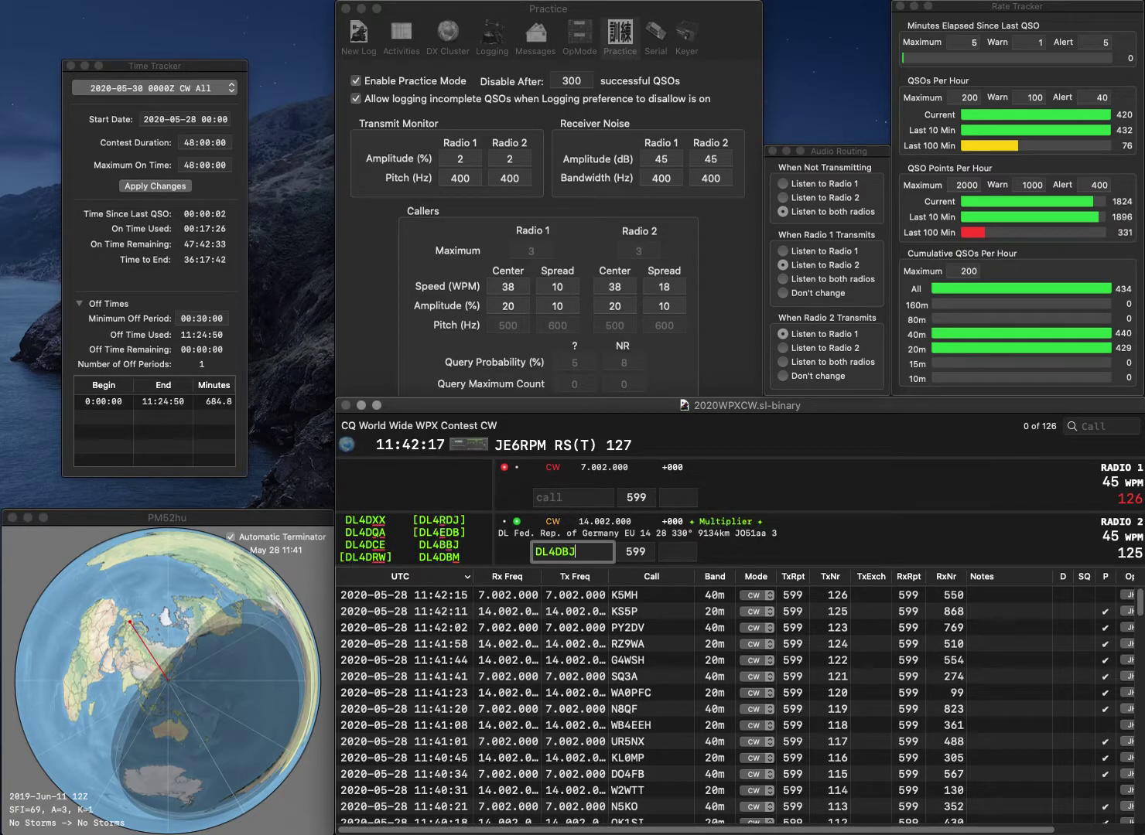
key("Return")
type("IZ")
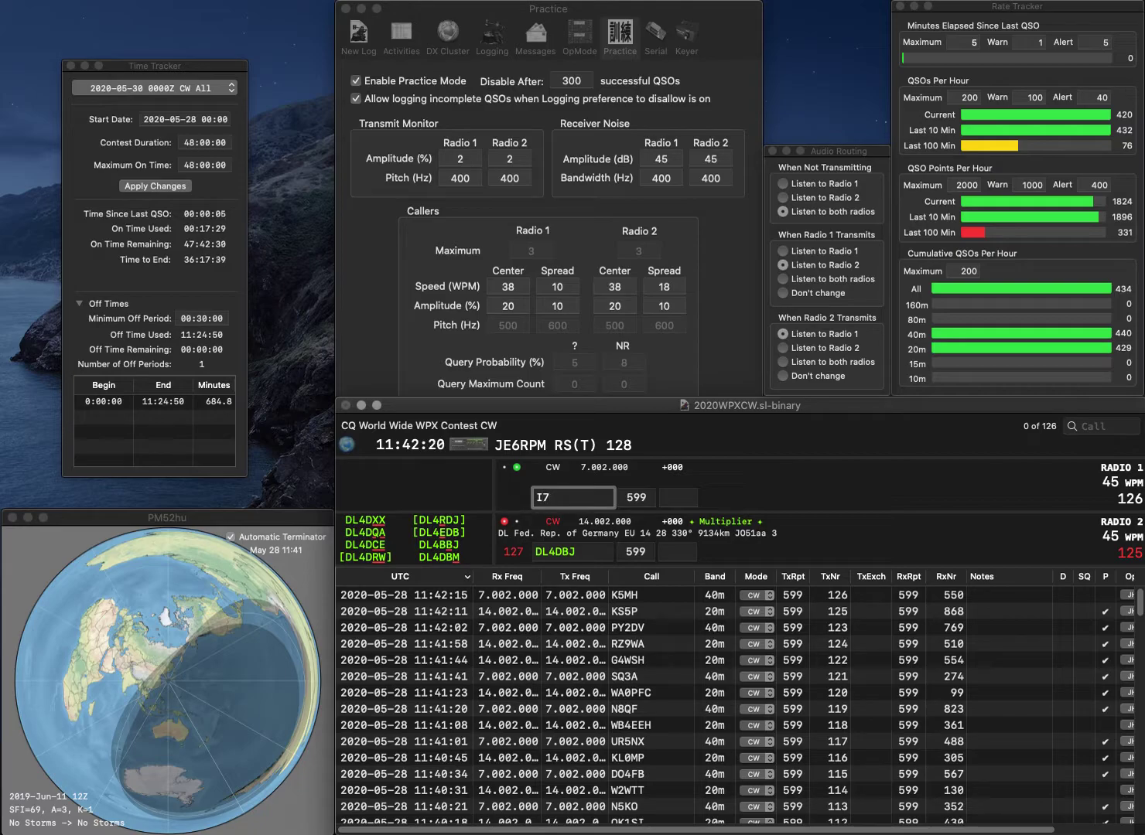
type("B")
key("Return")
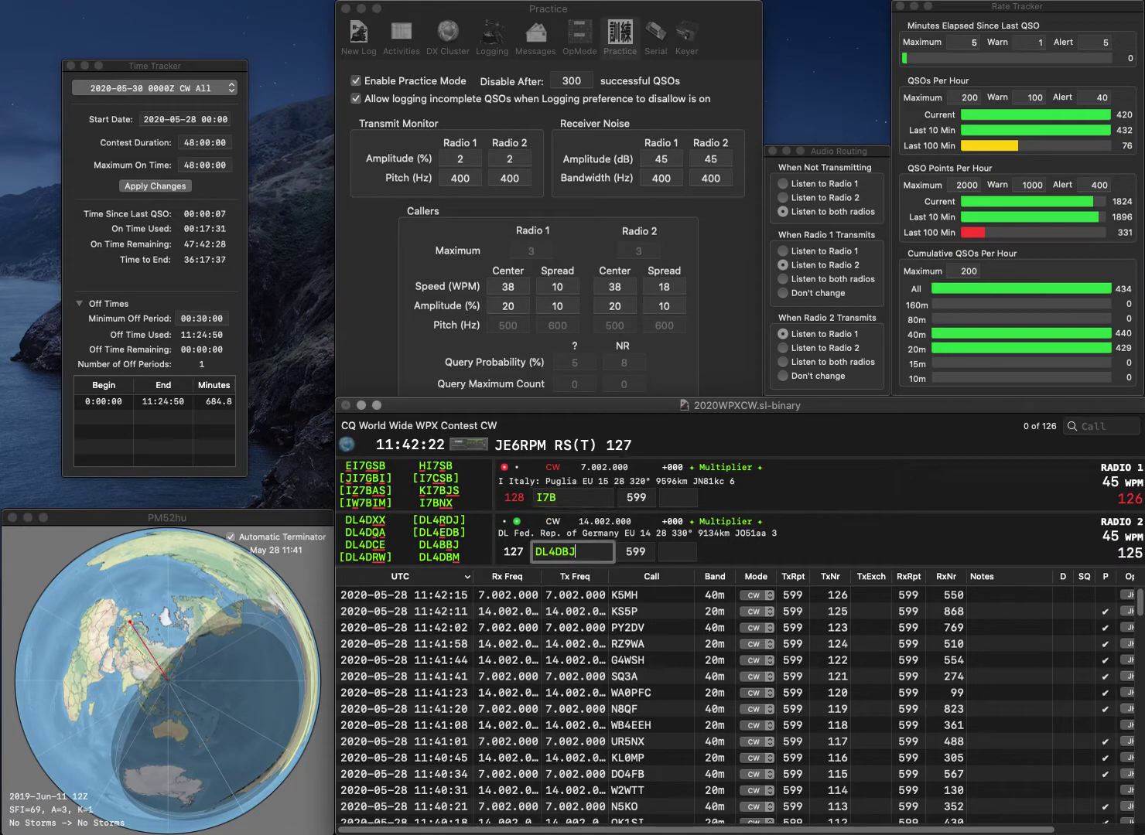
Step: Correct the Radio 2 call to DL4BBJ, complete the Radio 1 call as I7CSB, and send both exchanges
key("BackSpace")
key("BackSpace")
key("BackSpace")
type("BBJ")
key("Return")
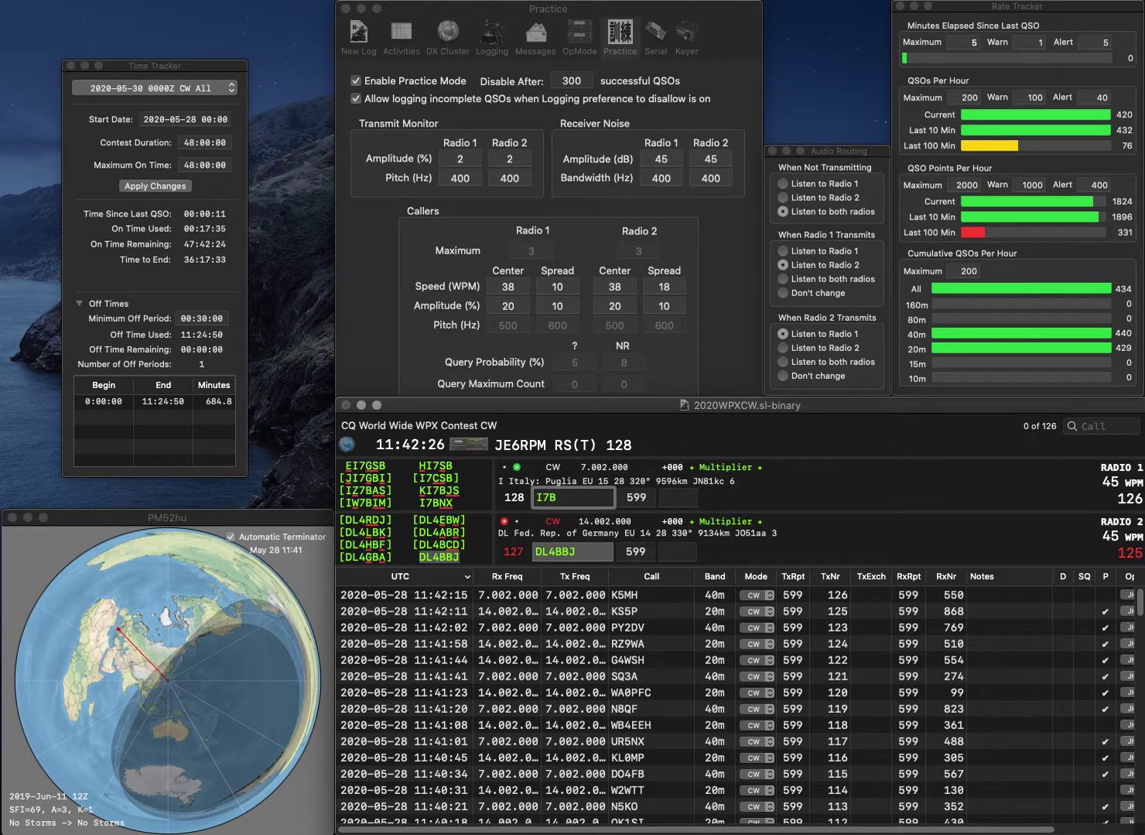
type("CS")
key("Return")
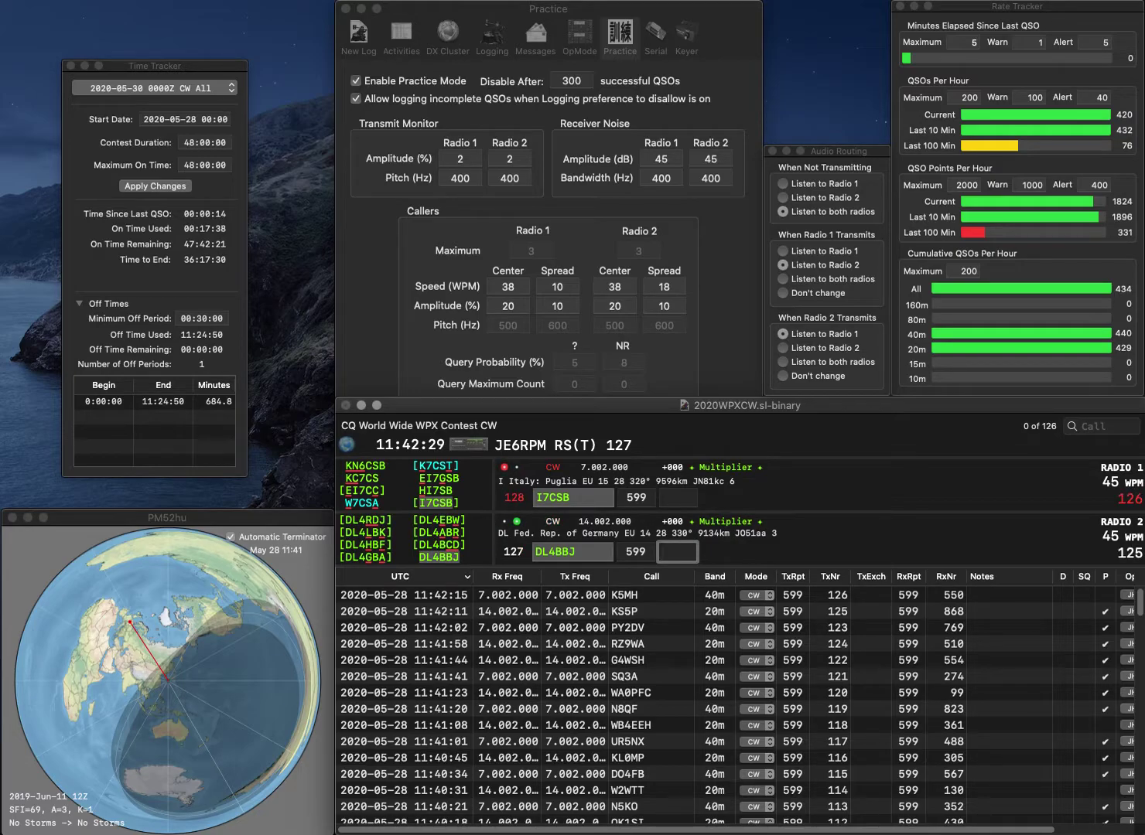
type("920")
key("Return")
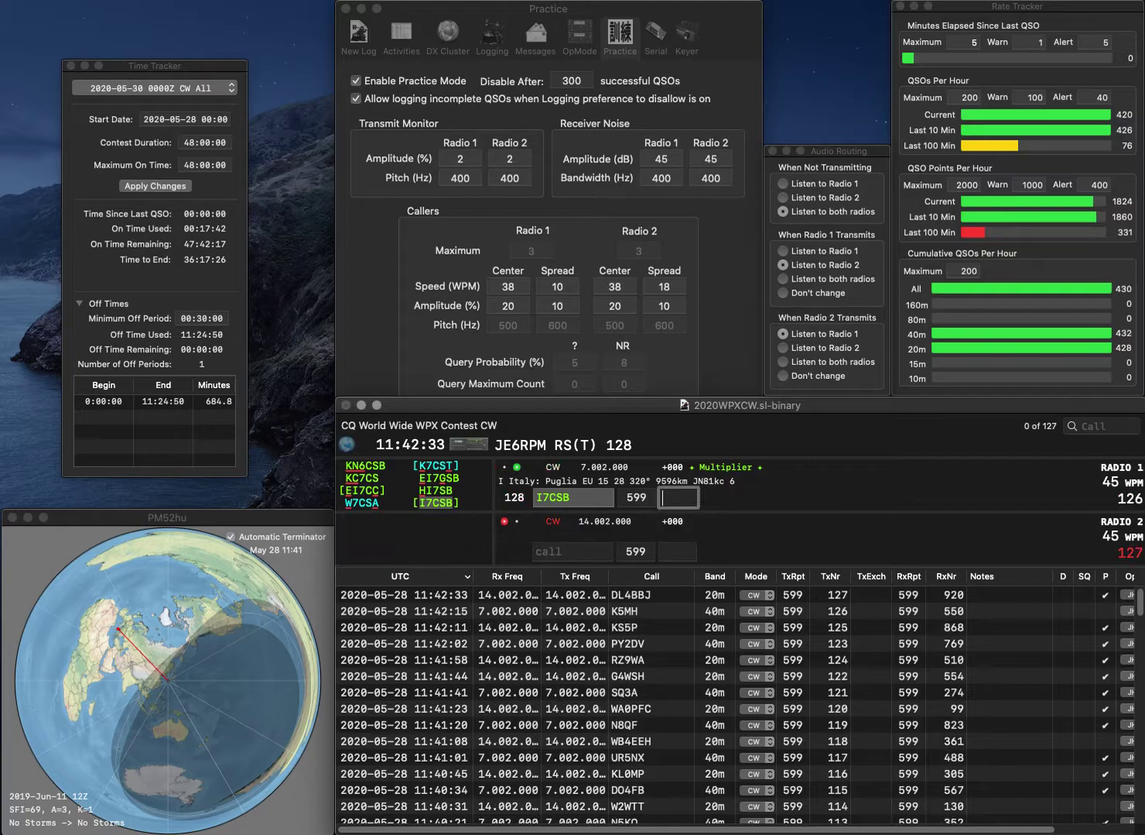
type("9")
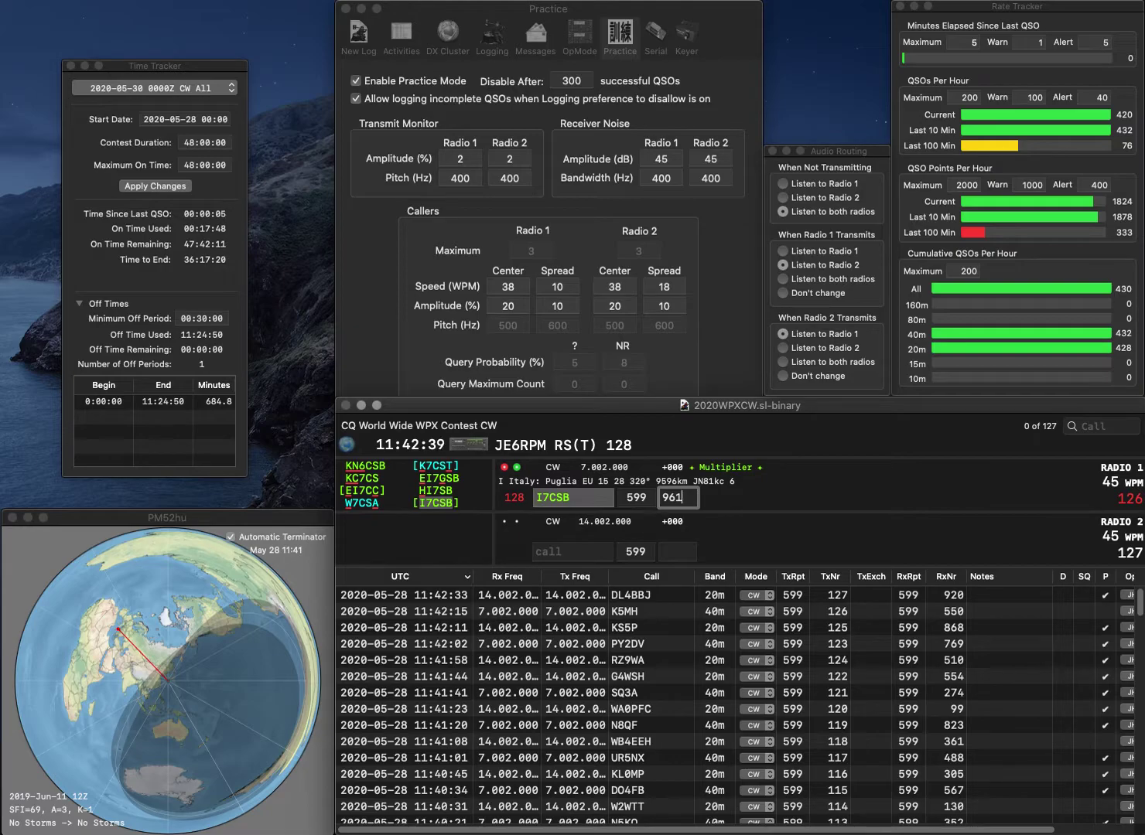
type("61")
key("Return")
Step: Send an exchange to the call N5V on Radio 2 and to the partial call DL on Radio 1
type("N5V")
key("Return")
type("DL")
key("Return")
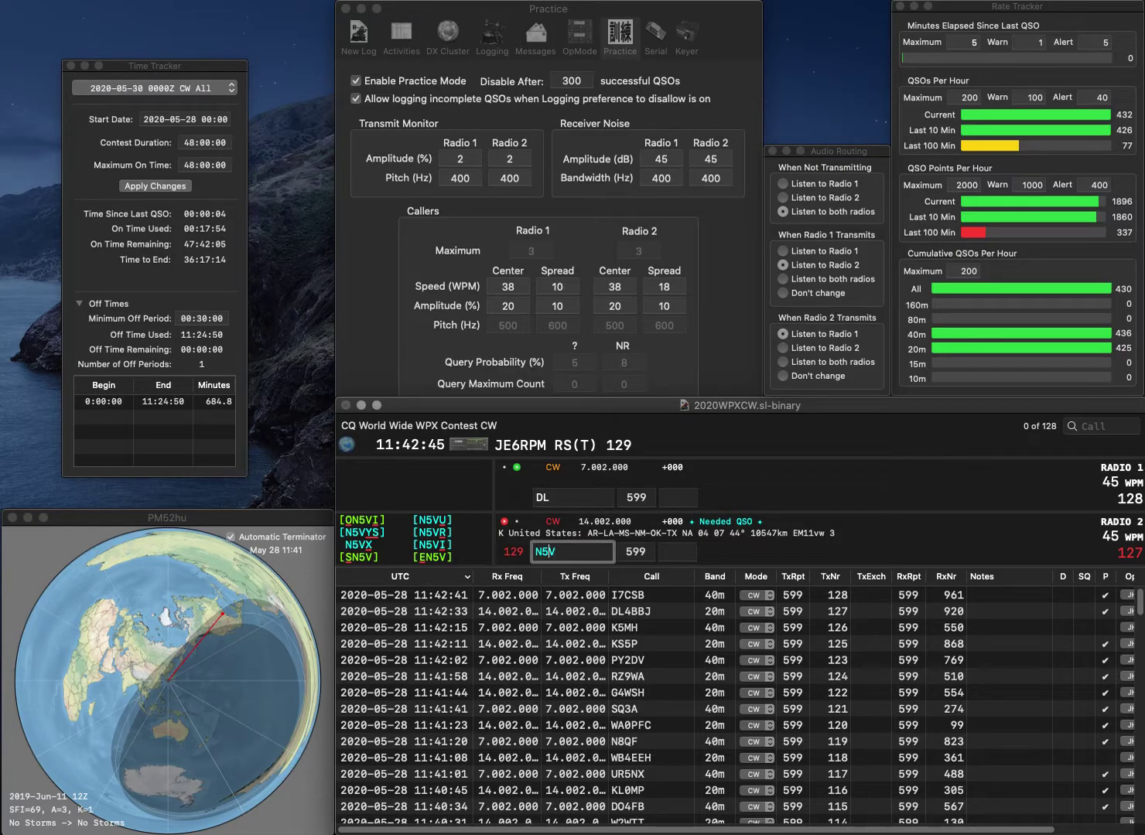
key("BackSpace")
type("S5")
key("Return")
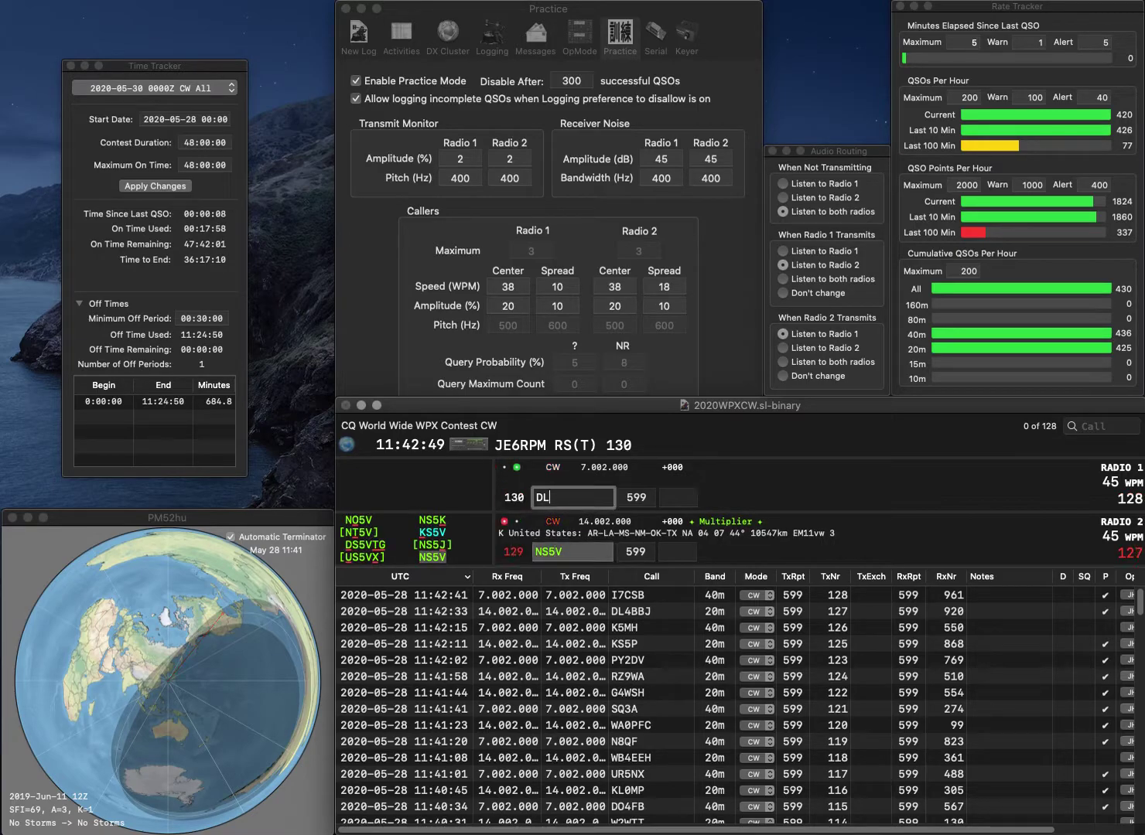
type("1")
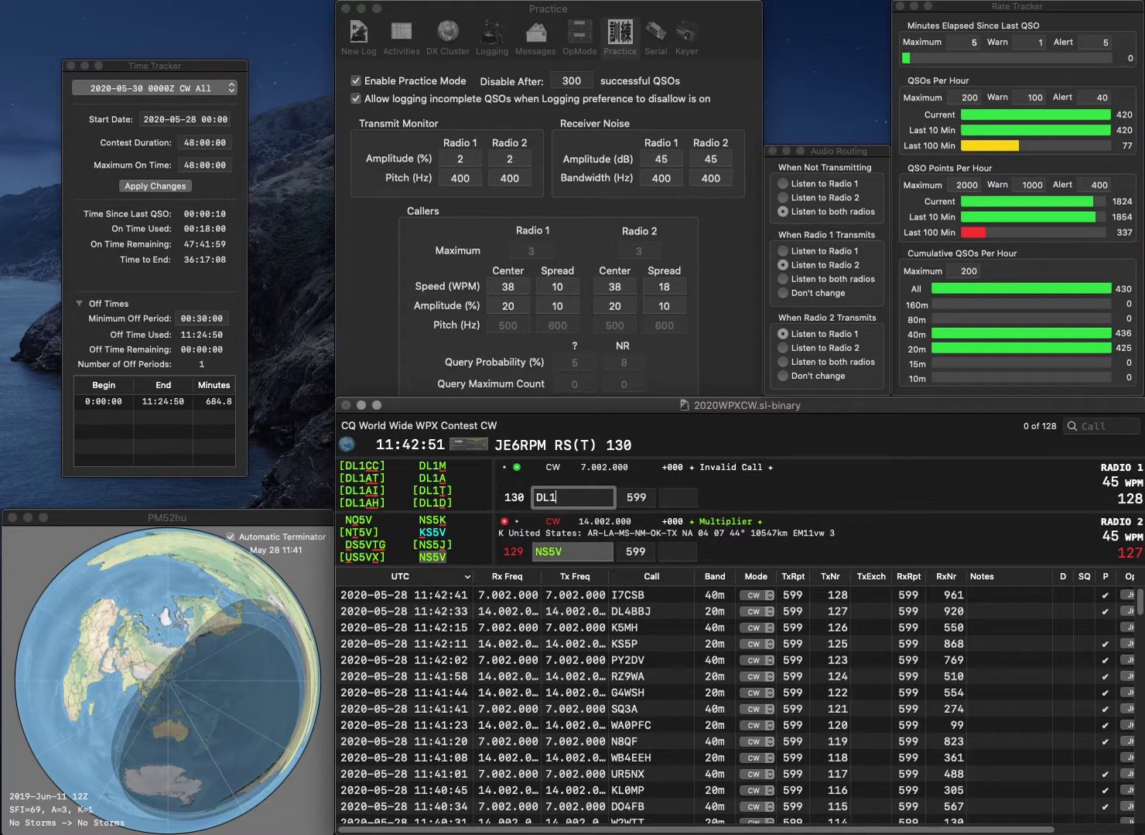
type("PSK")
key("Return")
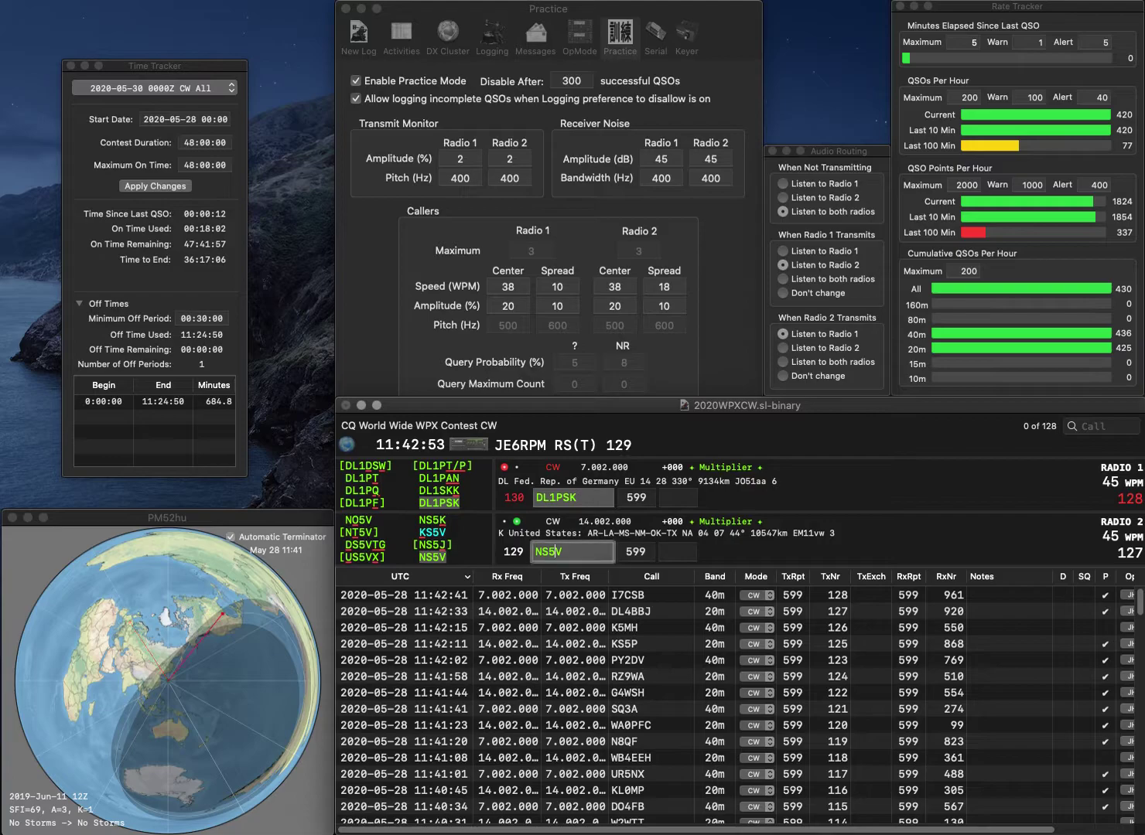
type("780")
key("Return")
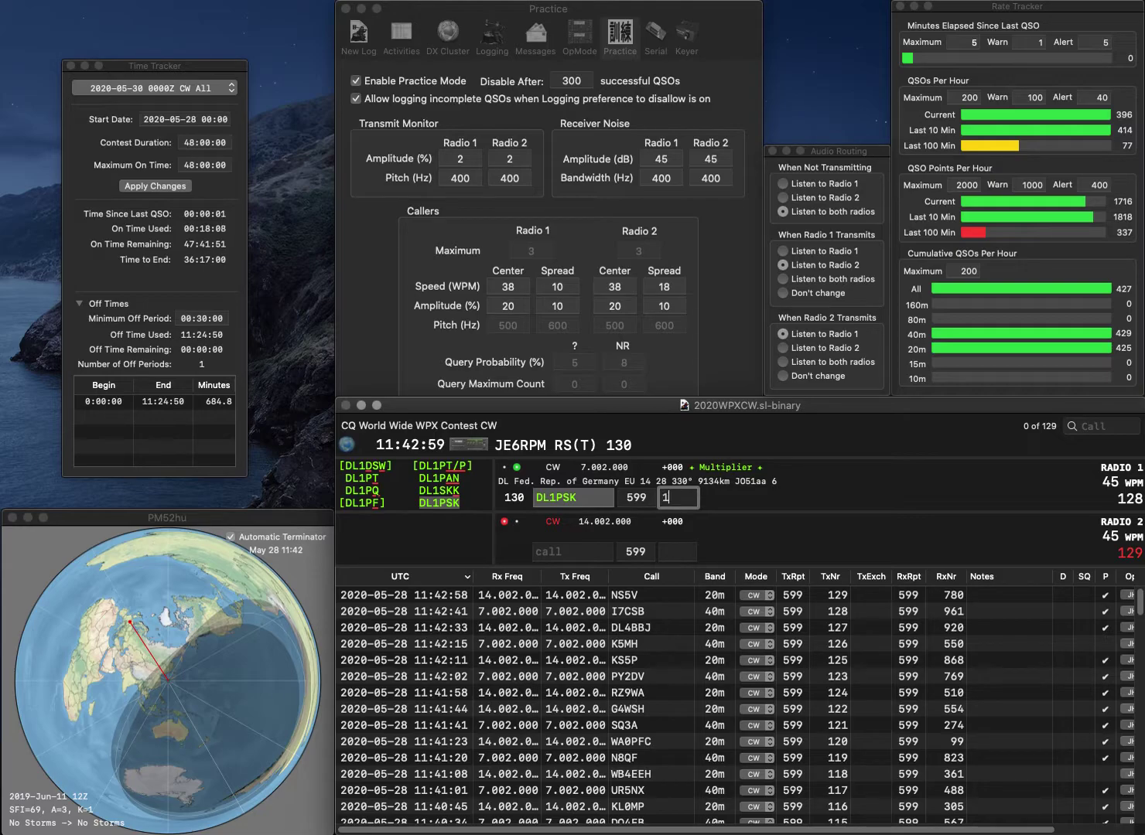
key("Return")
type("EA3NP")
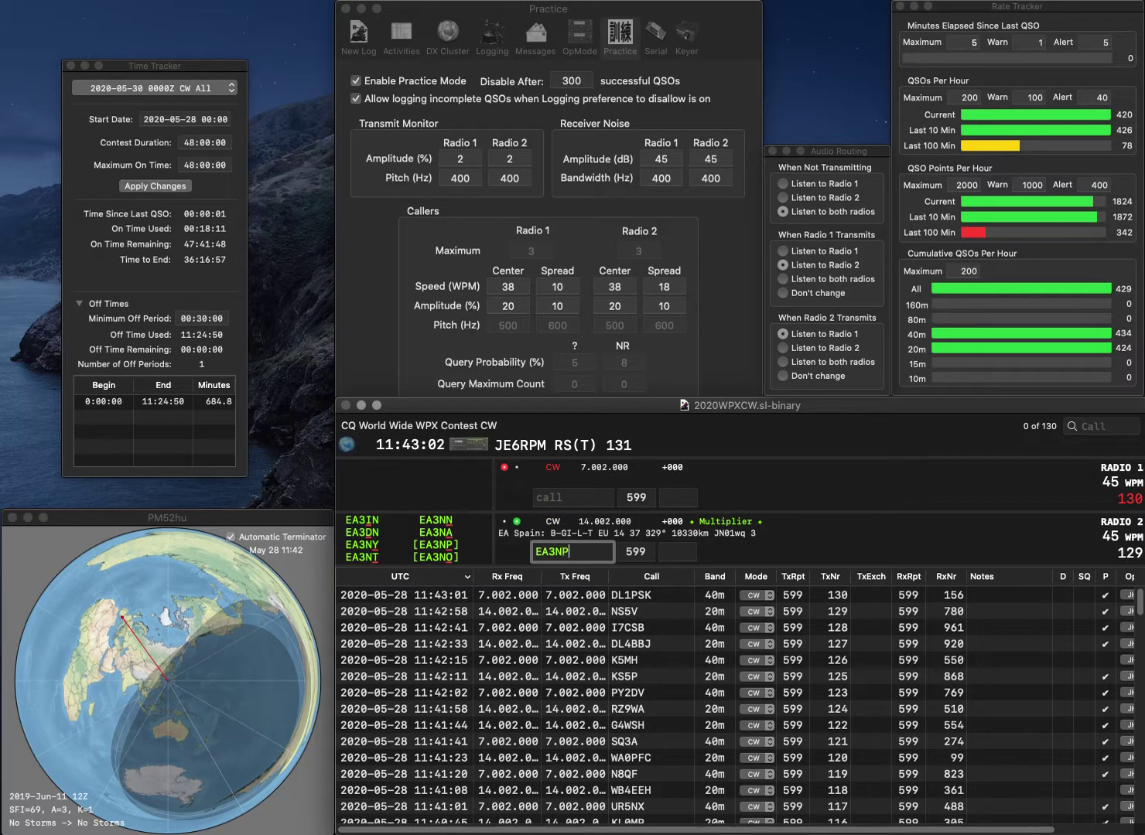
key("Return")
type("SP1DSZ")
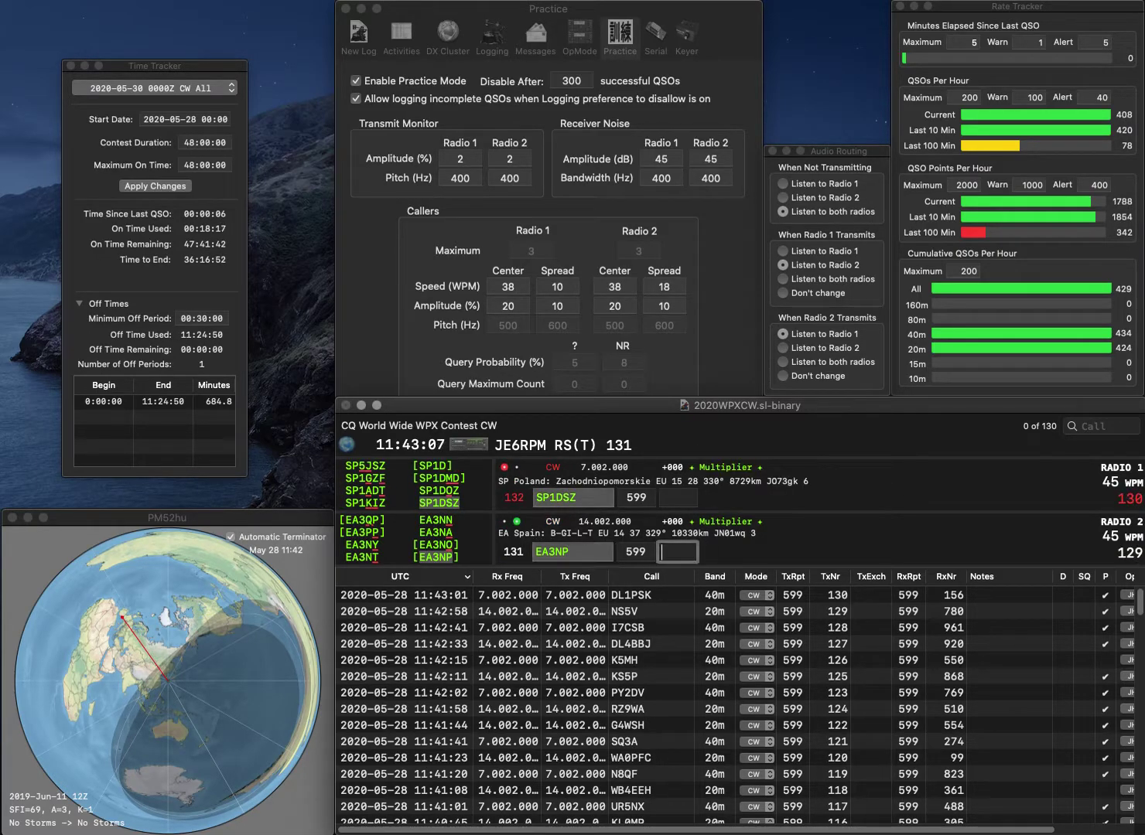
Step: Log EA3NP on Radio 2 with received number 108 and SP1DSZ on Radio 1 with received number 114
type("108")
key("Return")
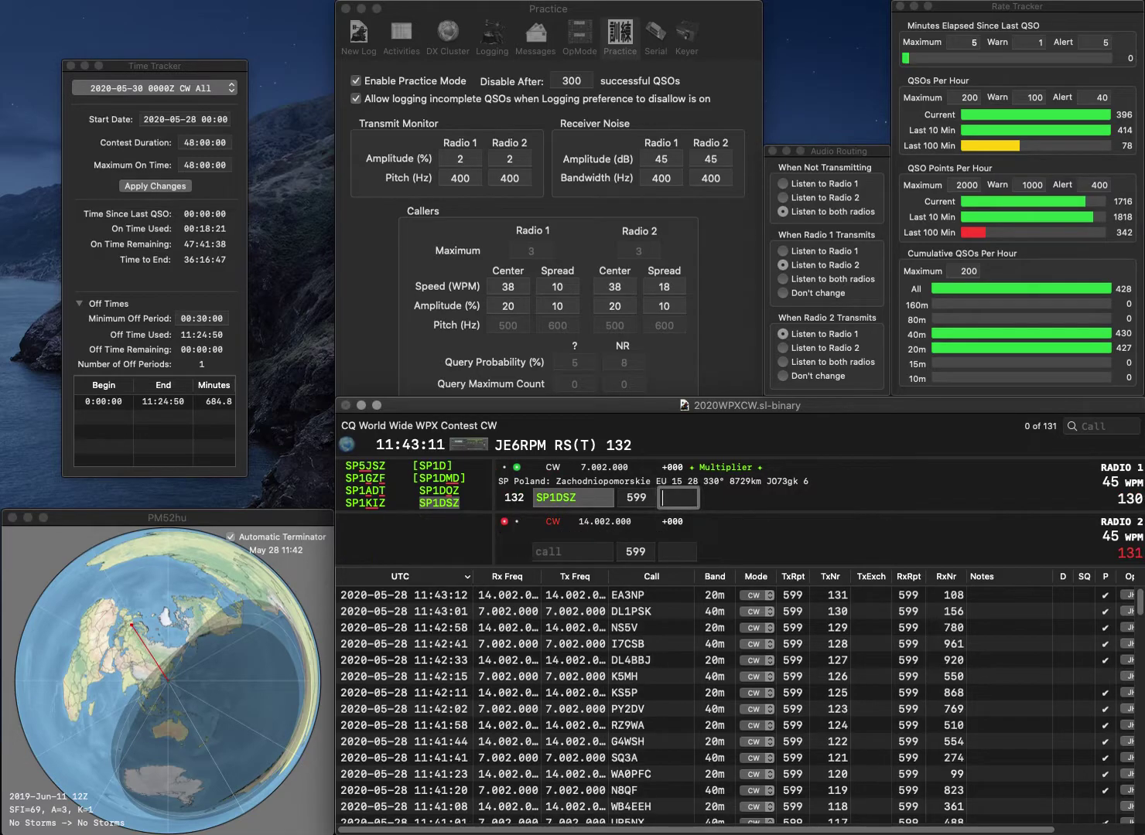
type("114")
key("Return")
type("WB")
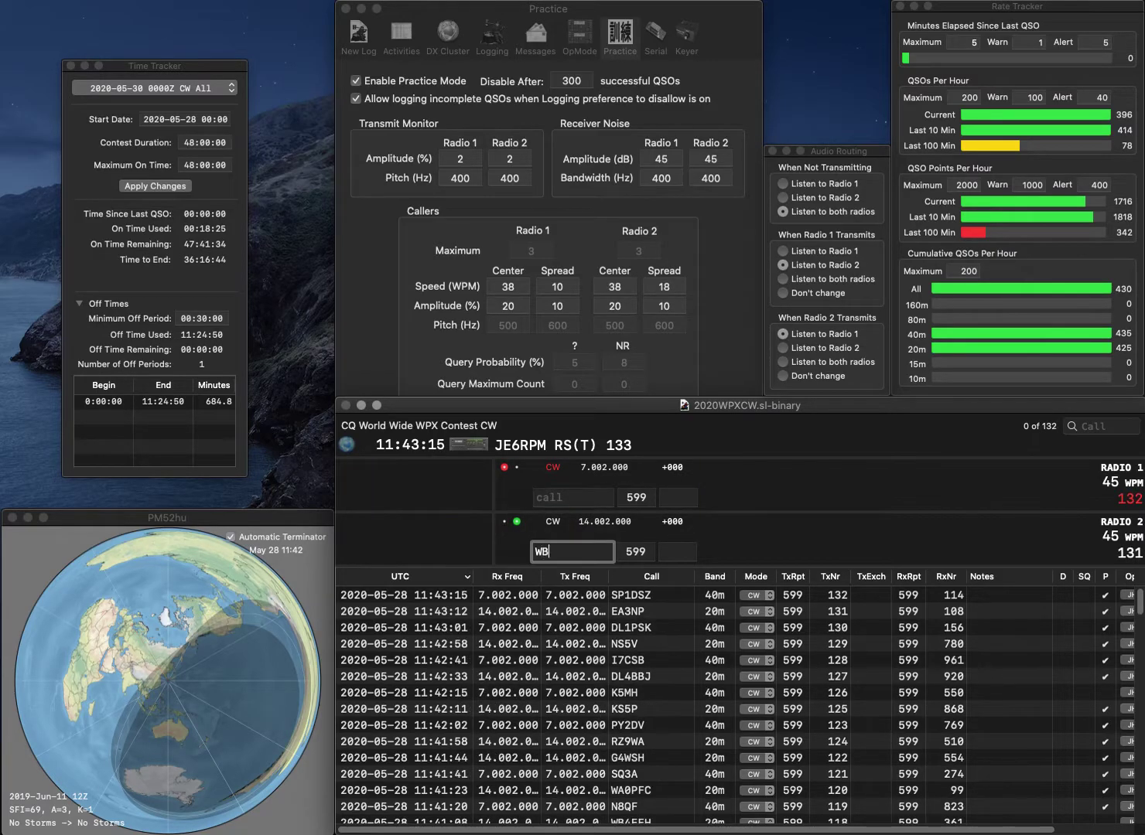
type("6DJI")
key("Return")
type("KT1H")
key("Return")
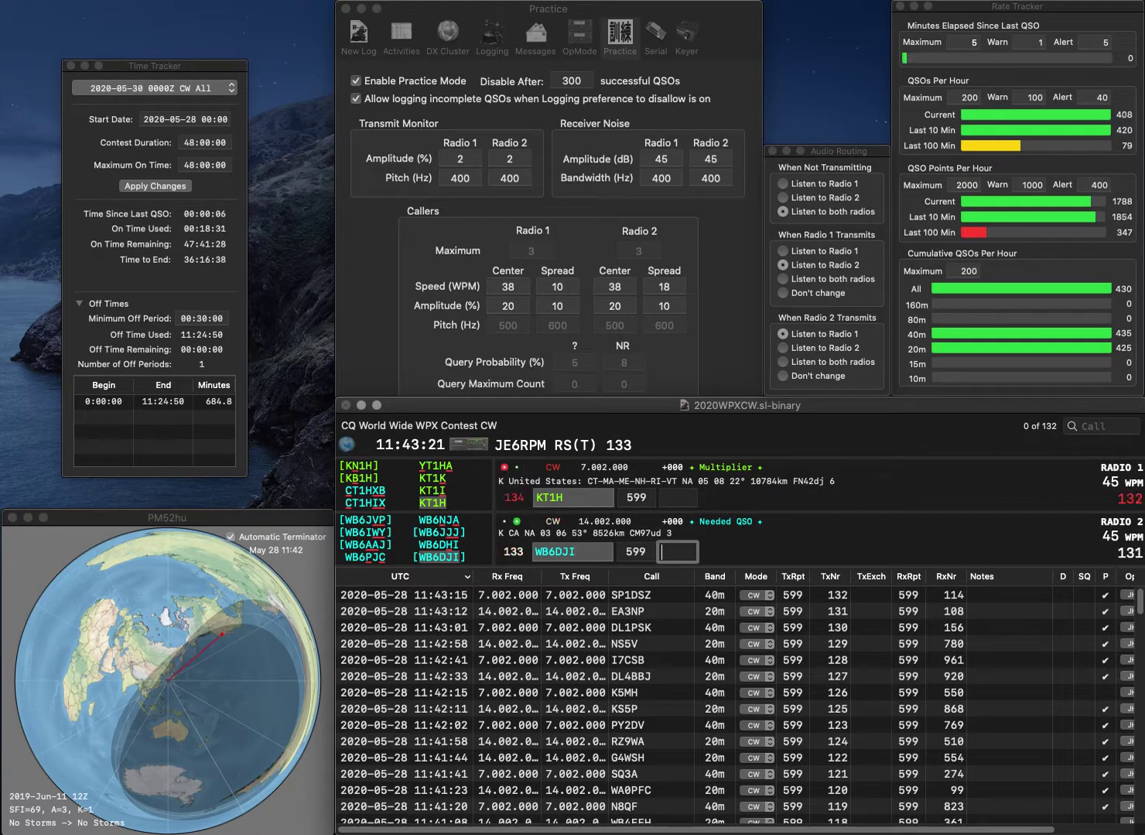
type("323")
key("Return")
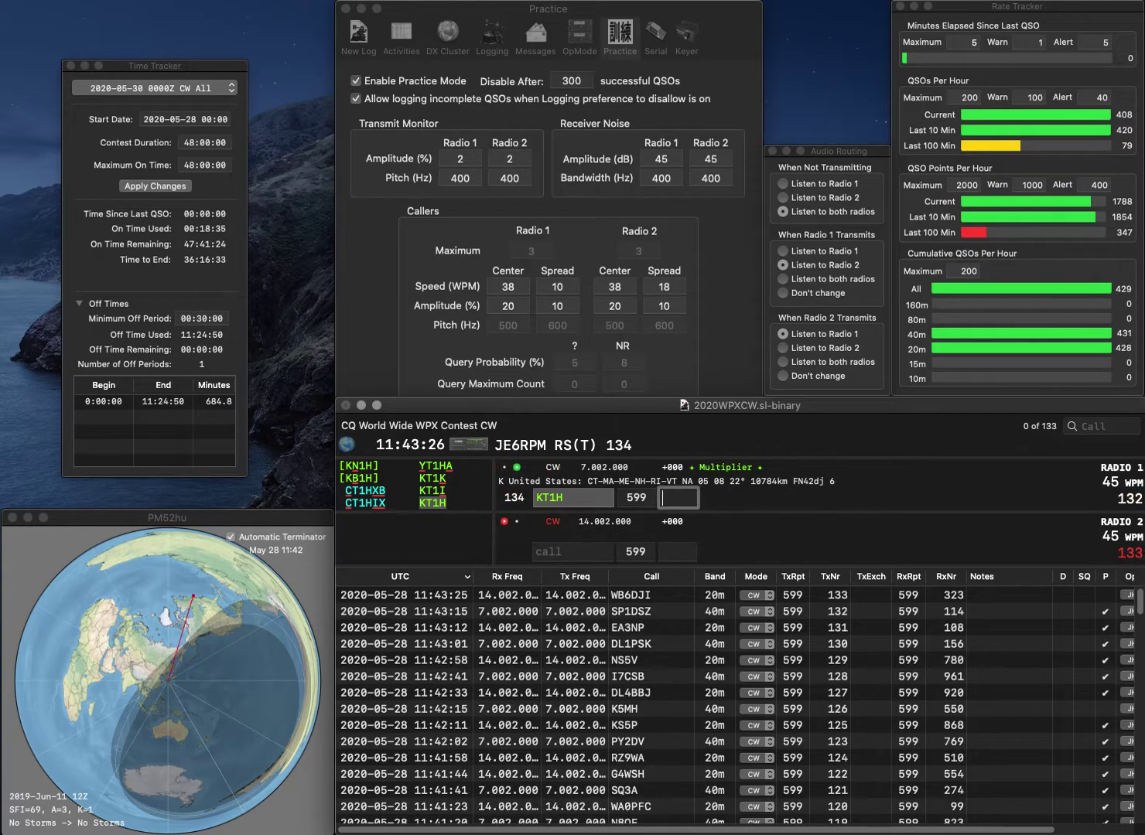
type("334")
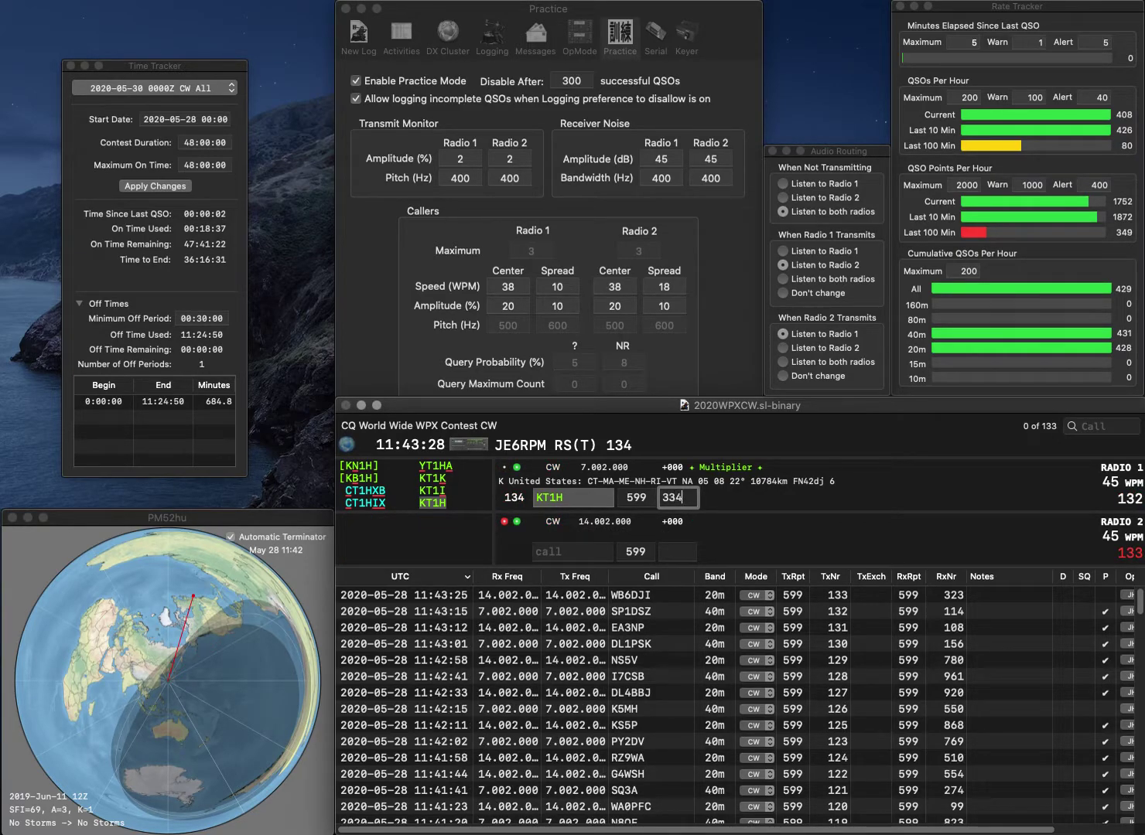
key("Return")
Step: Send an exchange to the call W9PP on Radio 2 and to the call WA7BAM on Radio 1
type("W0")
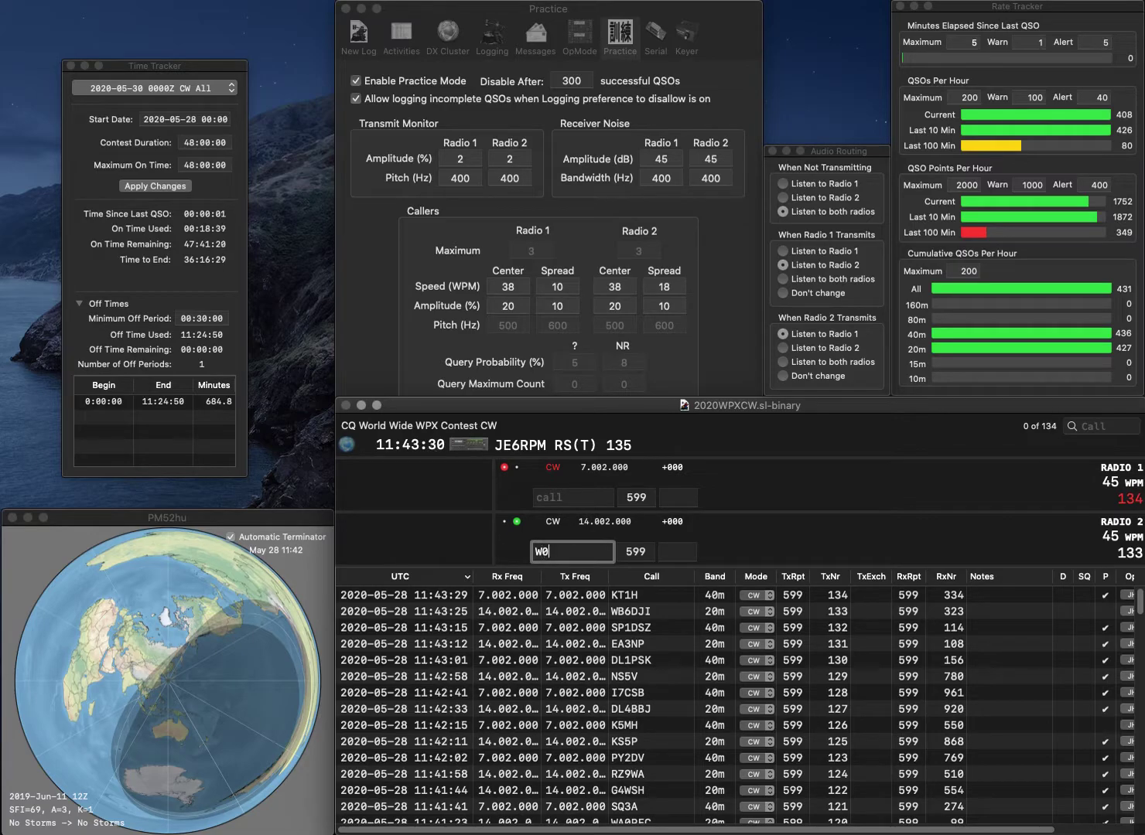
type("PP")
key("Return")
type("WA7BAM")
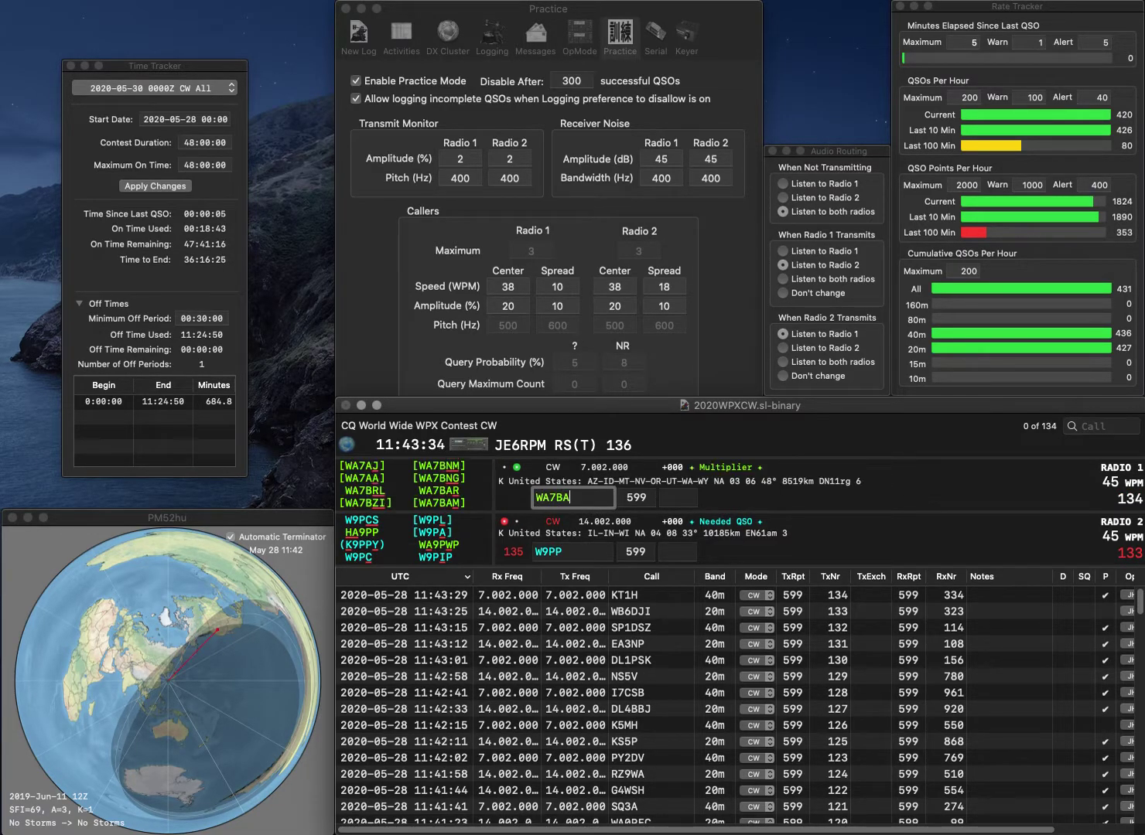
key("Return")
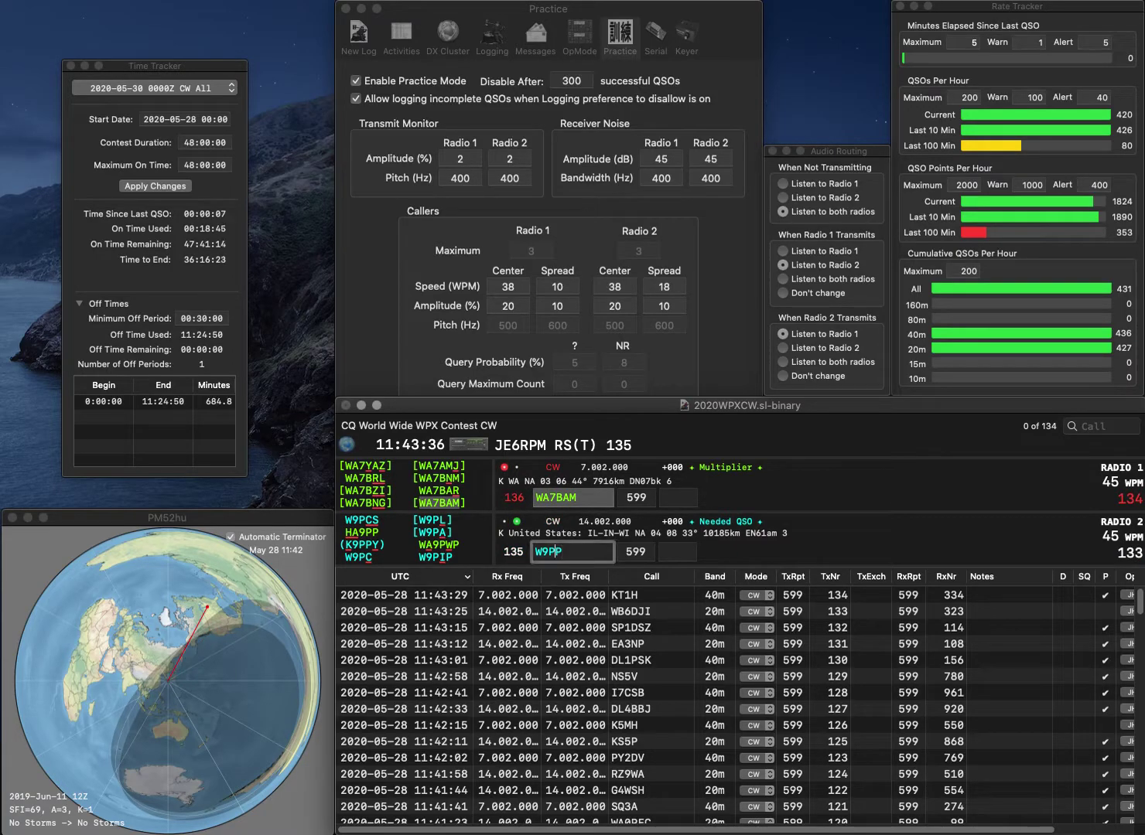
Step: Correct the Radio 2 call to W0WP and send its exchange again
key("Left")
key("Left")
key("BackSpace")
type("0")
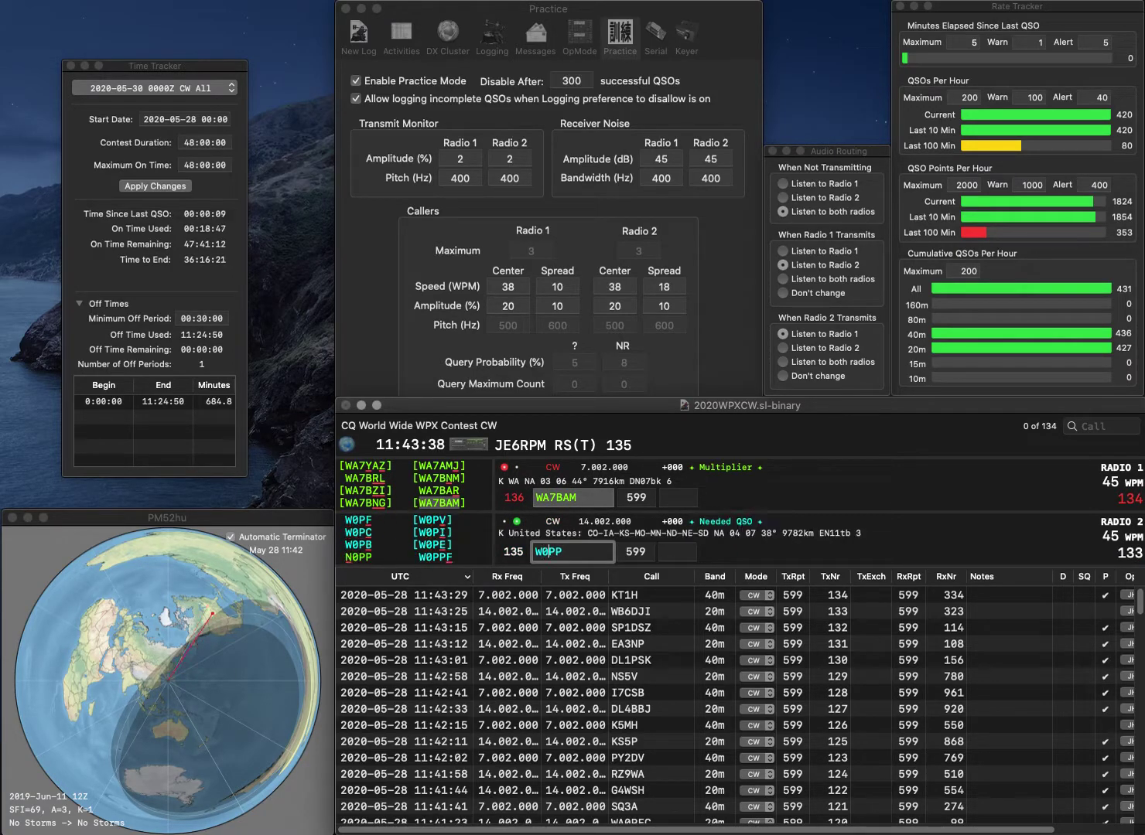
type("W")
key("Delete")
key("Return")
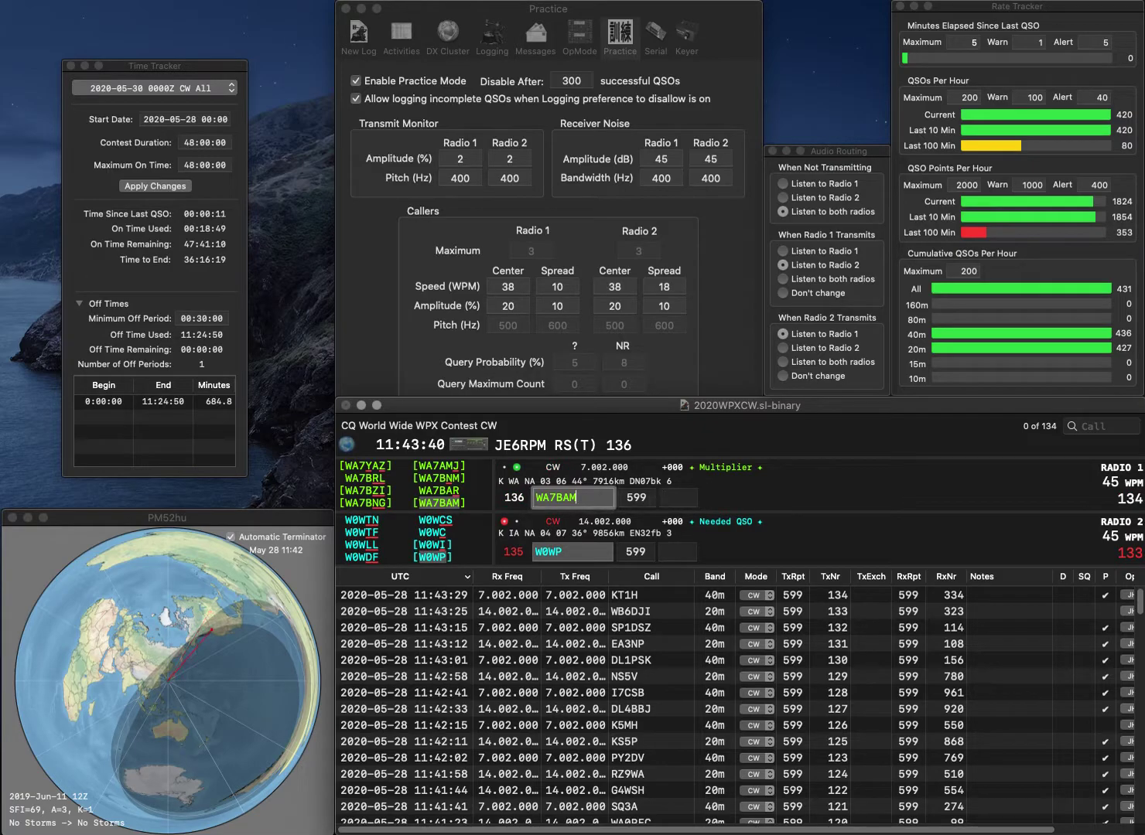
Step: Log WA7BAM on Radio 1 with received number 87 and W0WP on Radio 2 with received number 18
type("87")
key("Return")
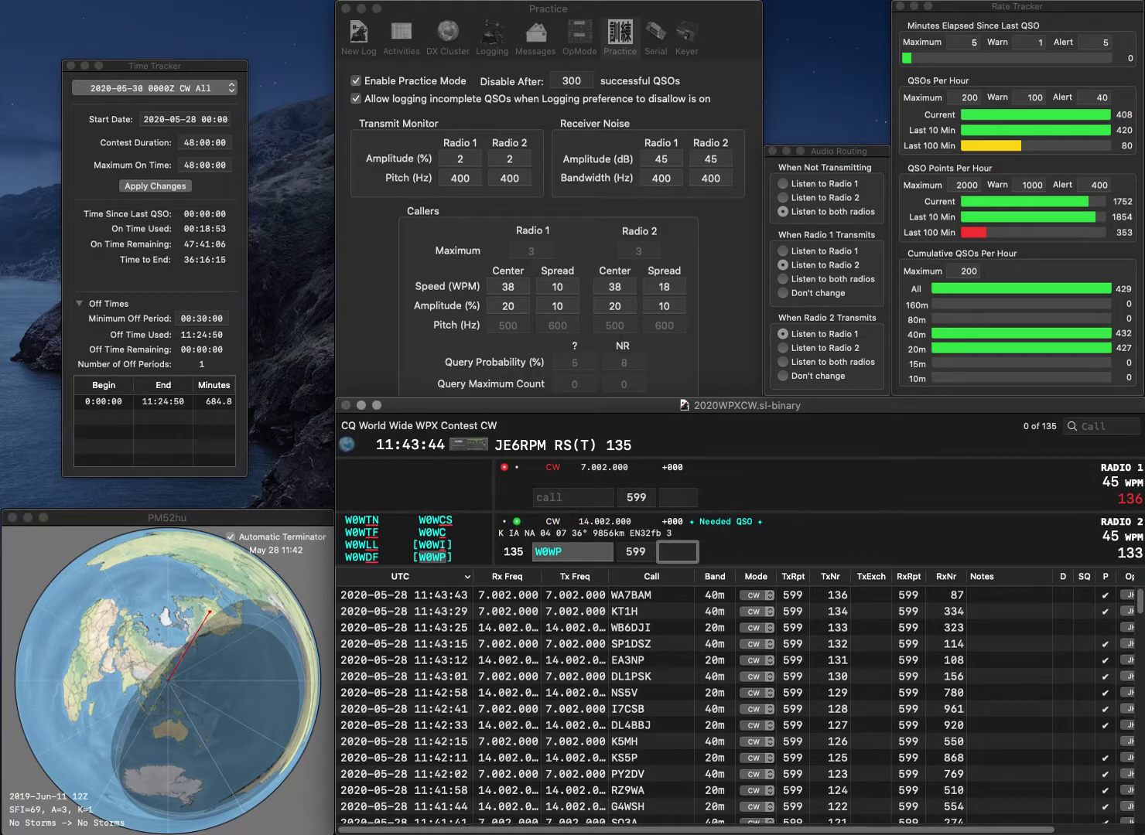
type("18")
key("Return")
type("RA4FW")
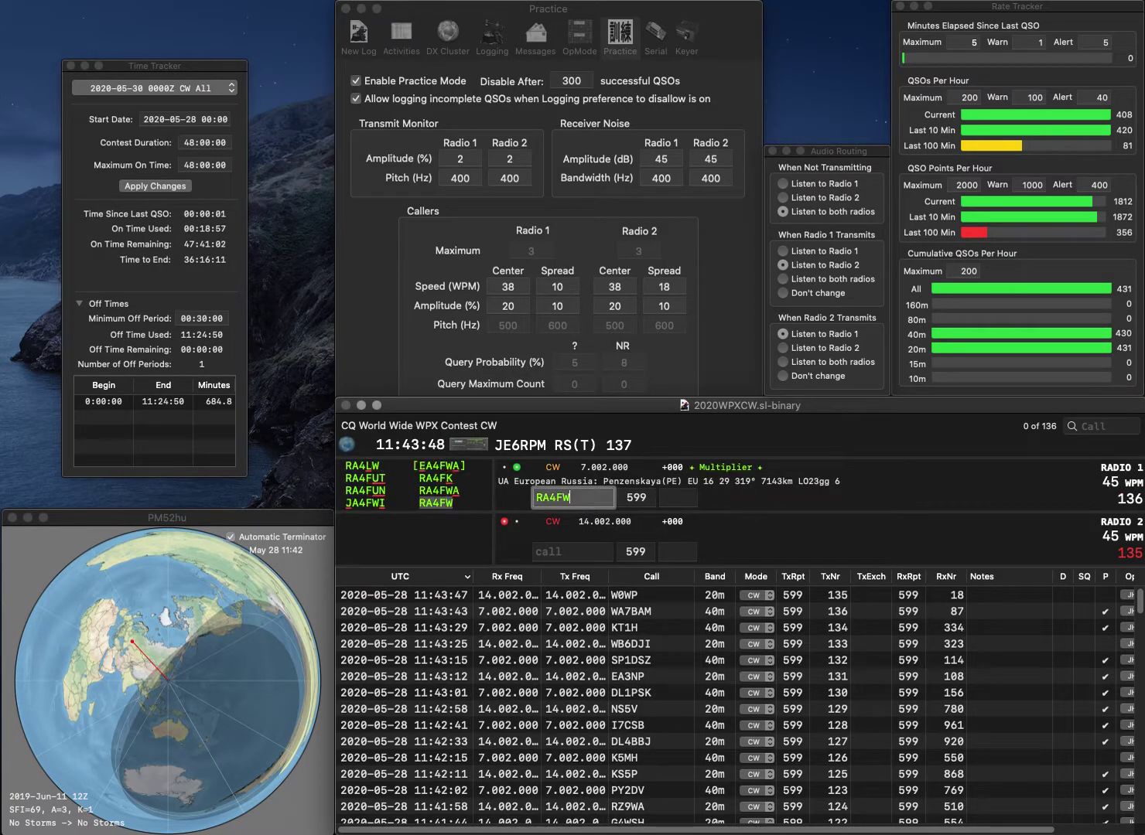
key("Return")
type("WA5ZVE")
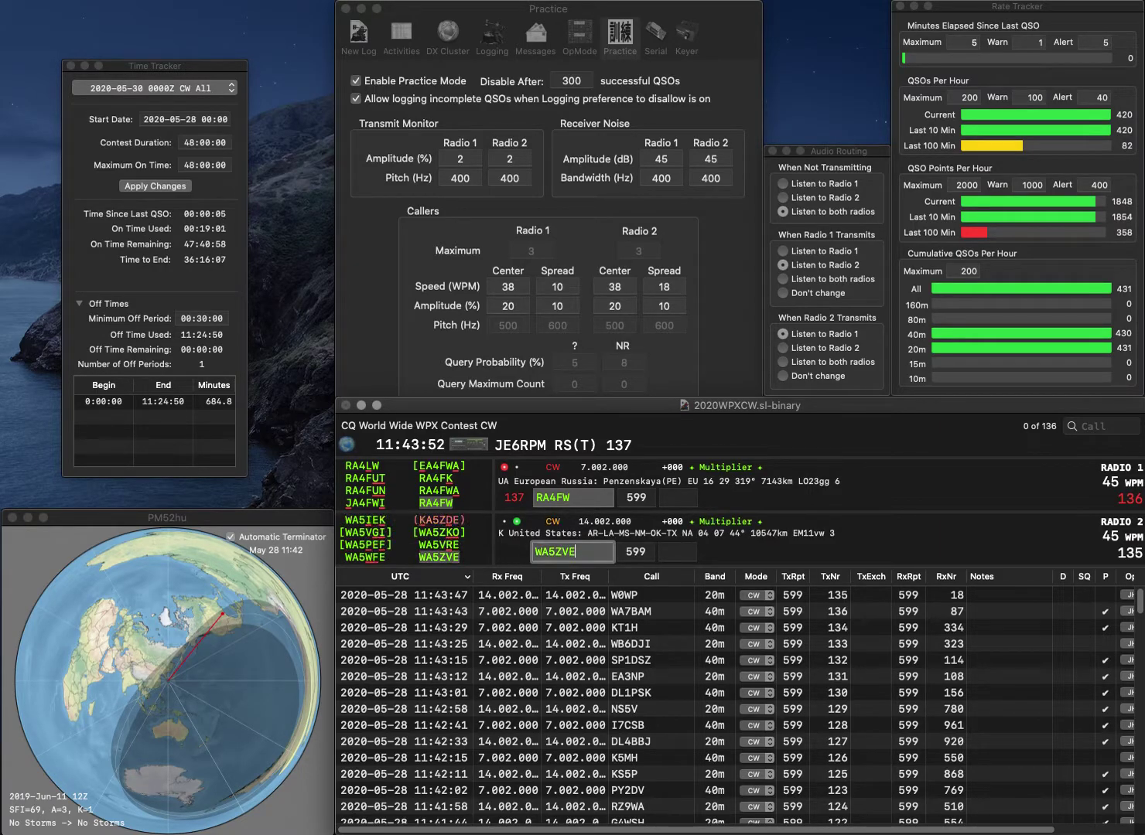
key("Return")
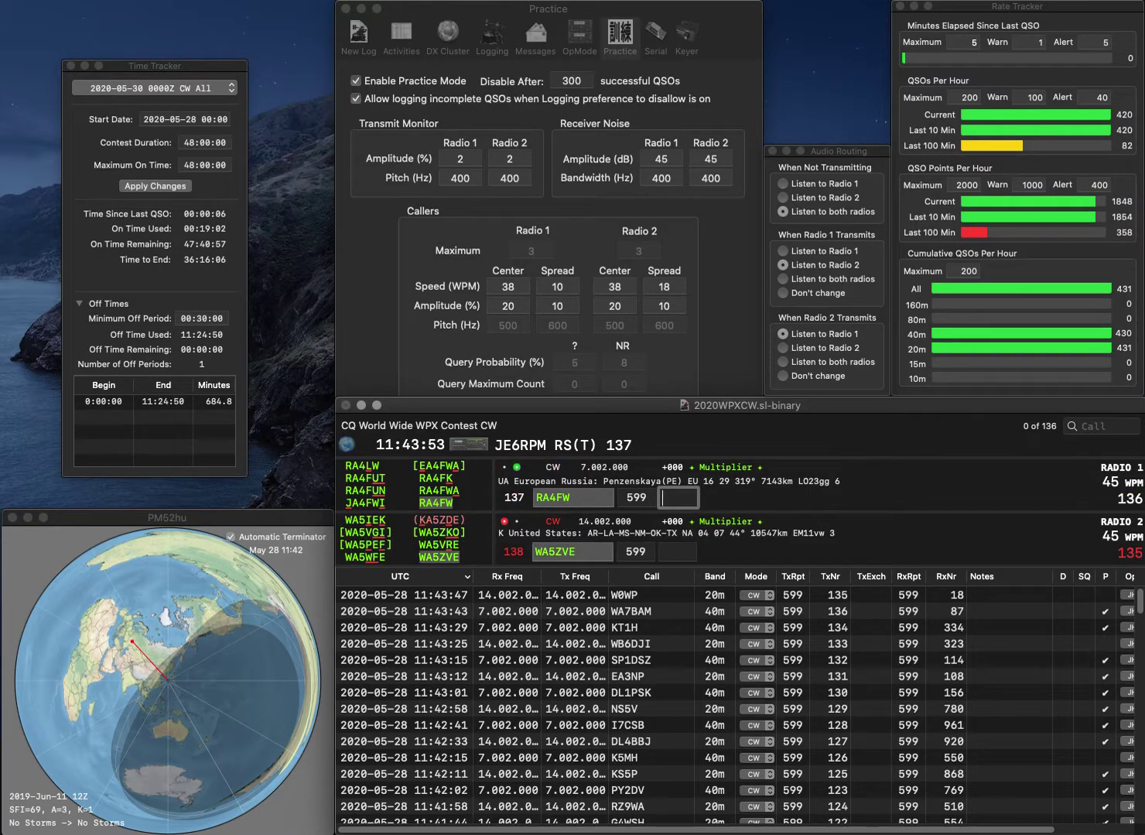
type("199")
key("Return")
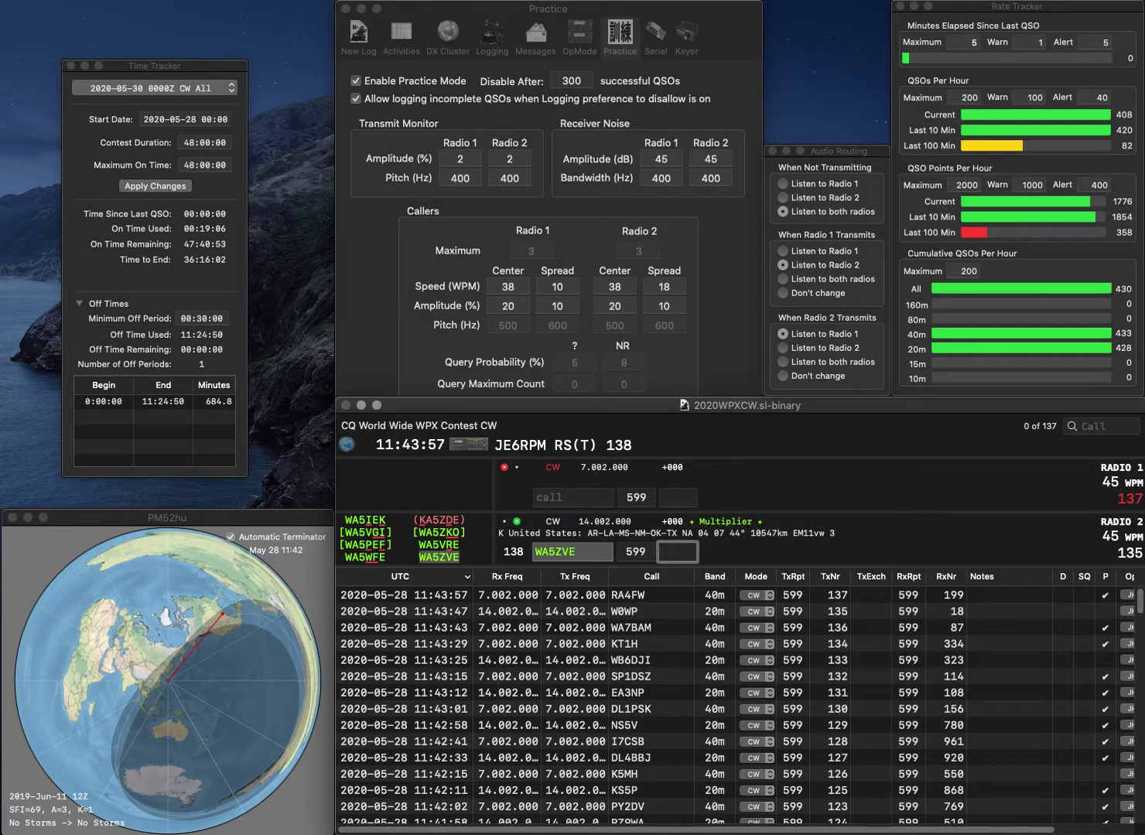
type("980")
key("Return")
type("ACQ")
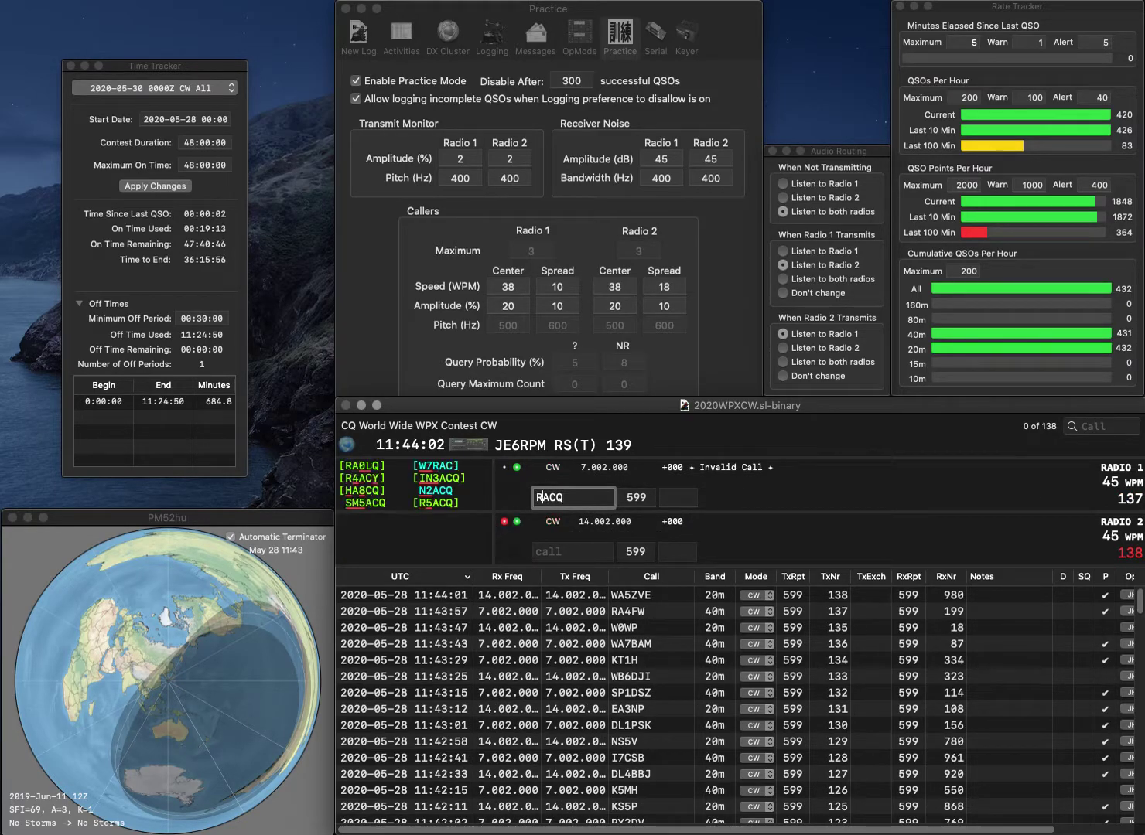
key("Return")
type("WY5DS")
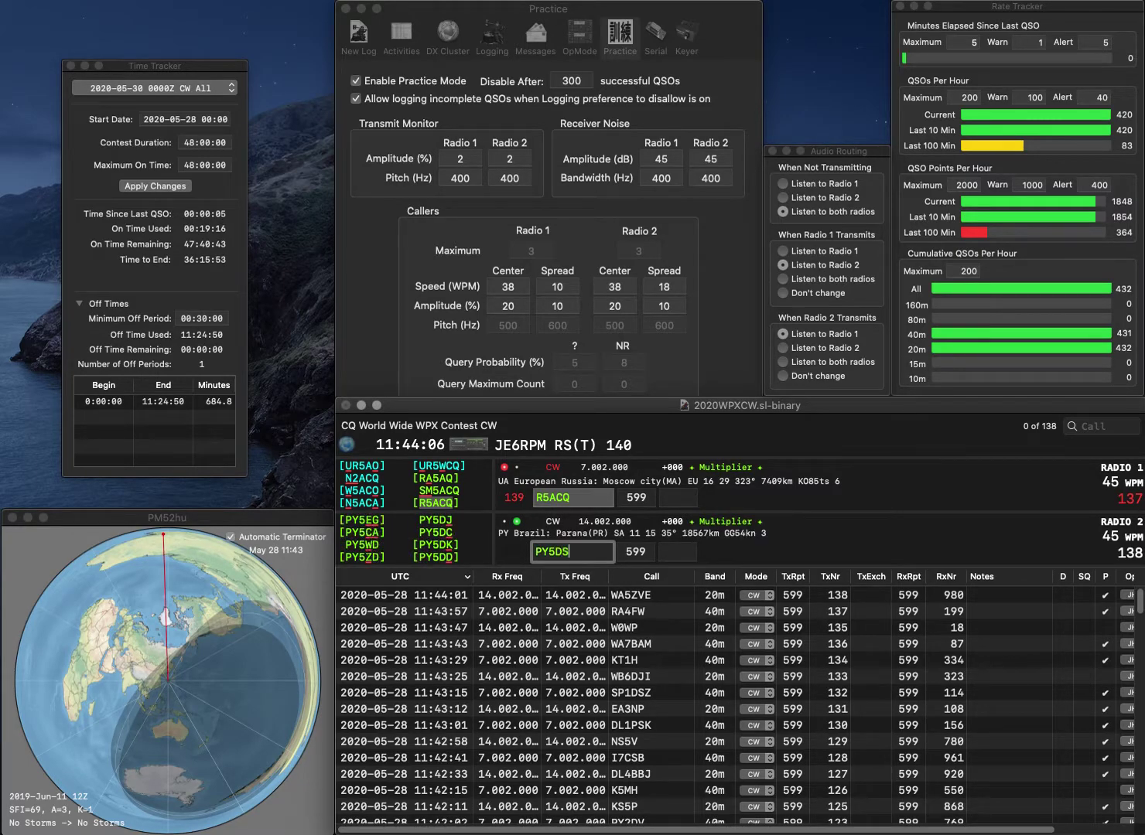
key("Return")
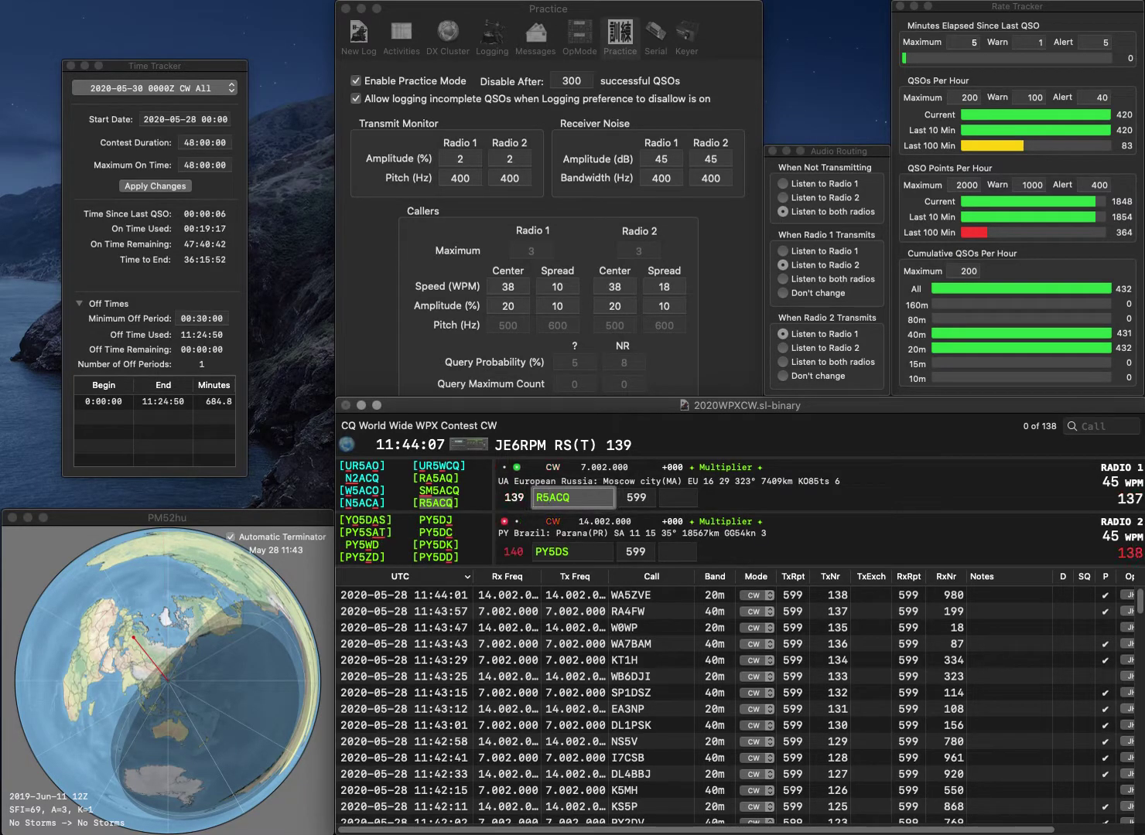
key("BackSpace")
key("BackSpace")
type("SM5")
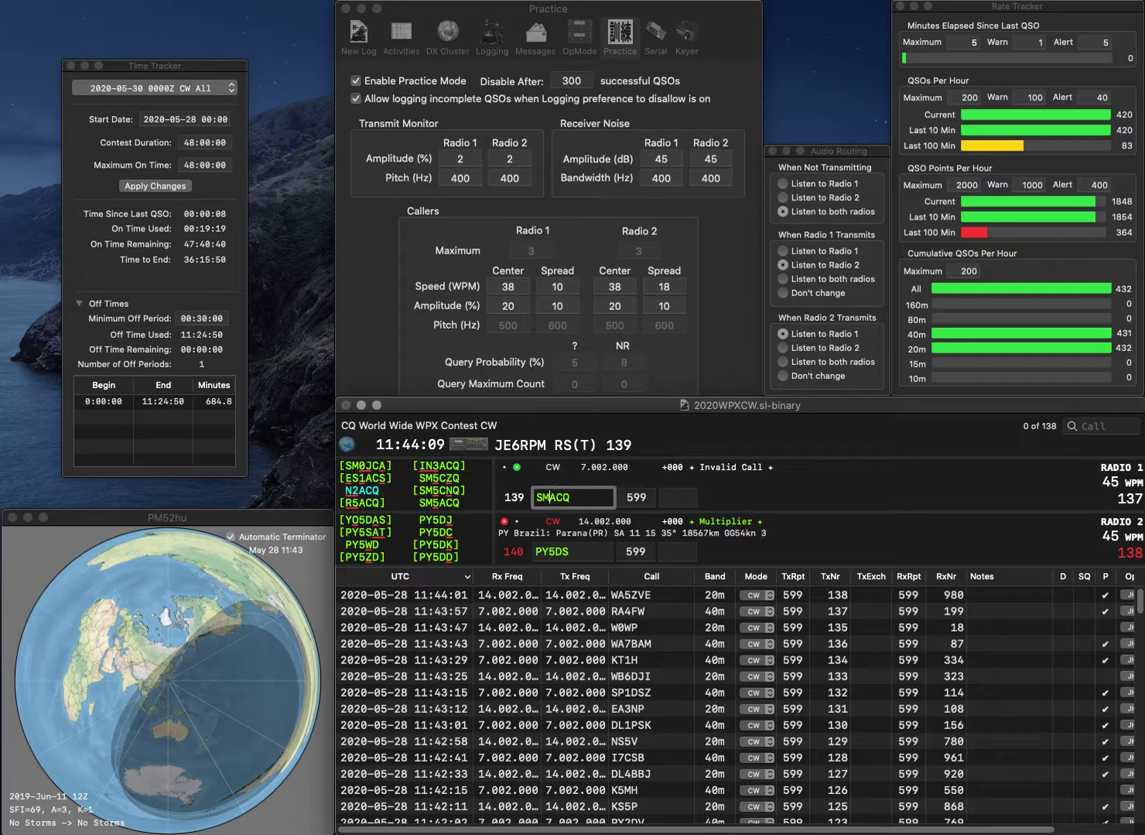
key("Return")
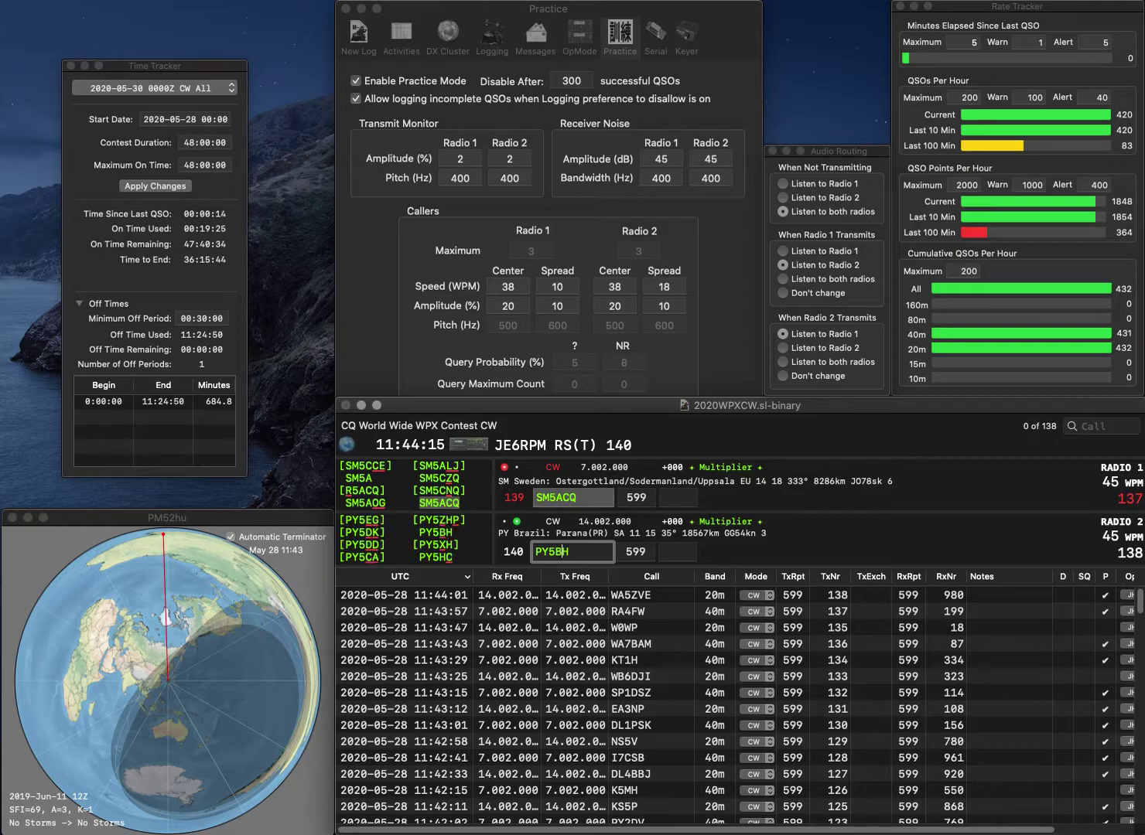
key("BackSpace")
key("BackSpace")
type("BH")
key("Return")
key("Tab")
type("29")
key("Return")
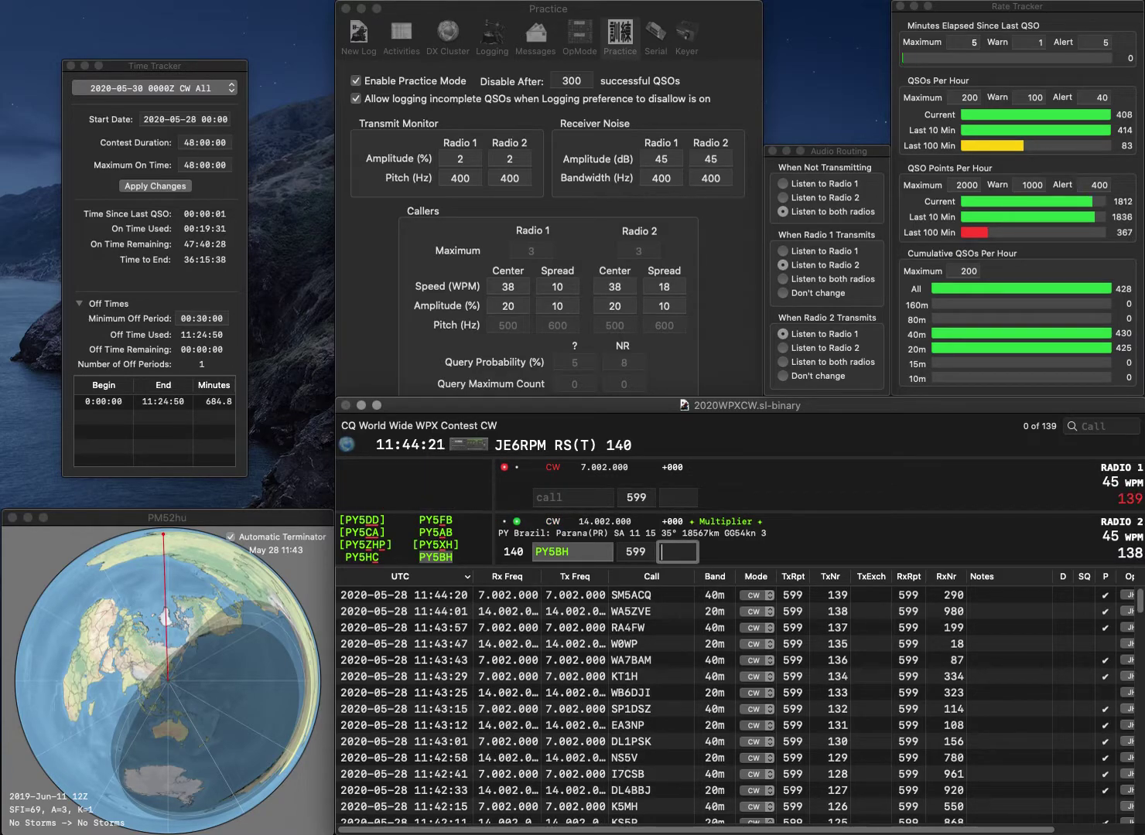
type("775")
key("Return")
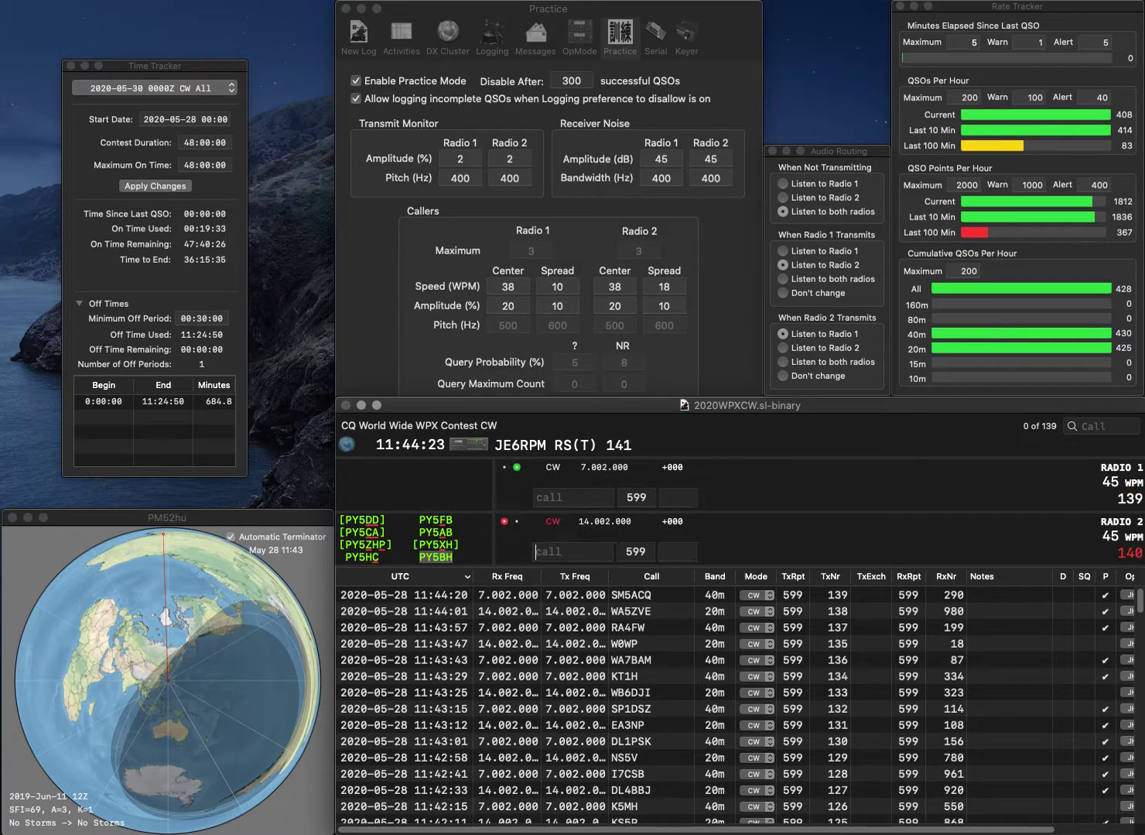
type("N4NA")
key("Return")
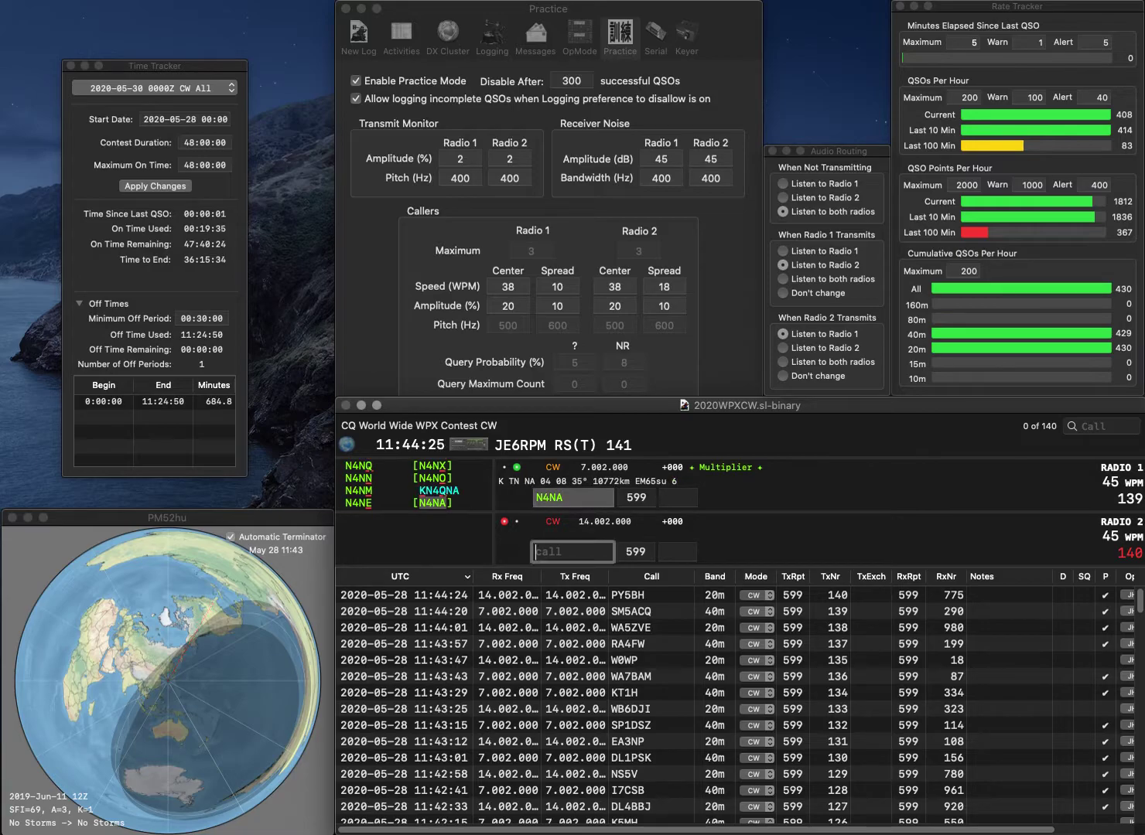
type("W8IWD")
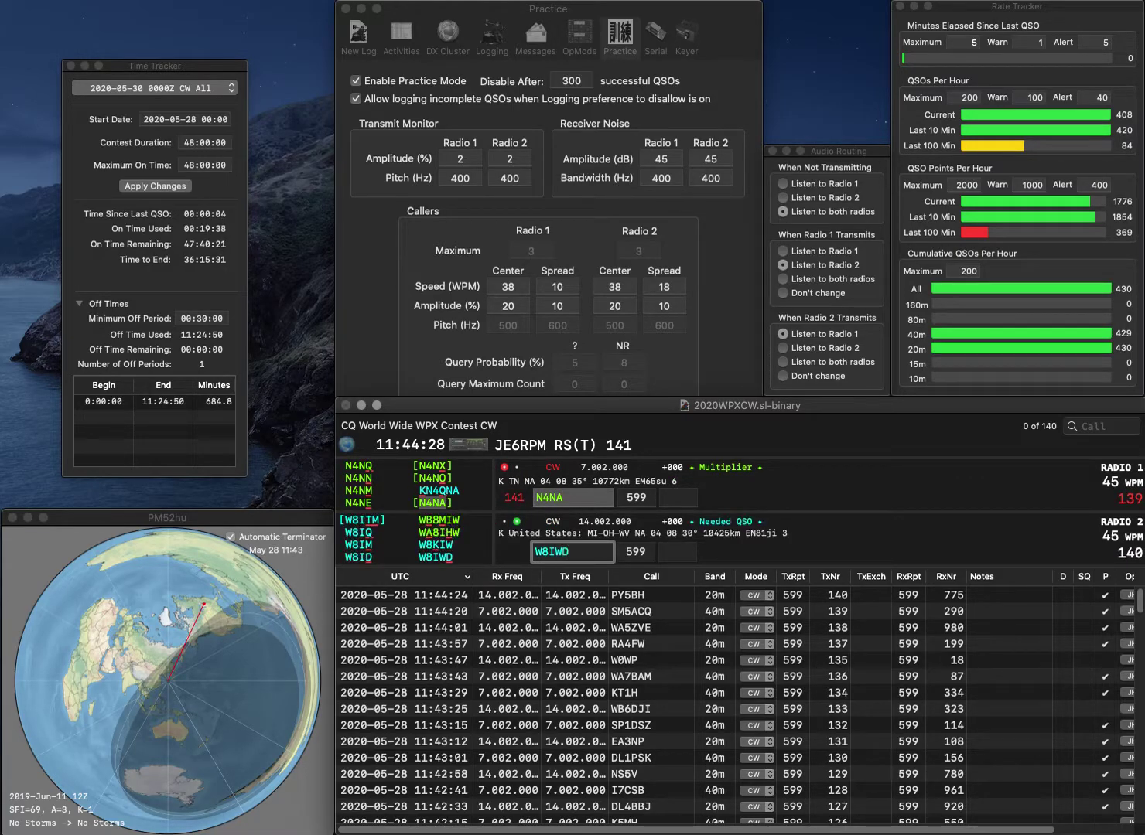
key("Return")
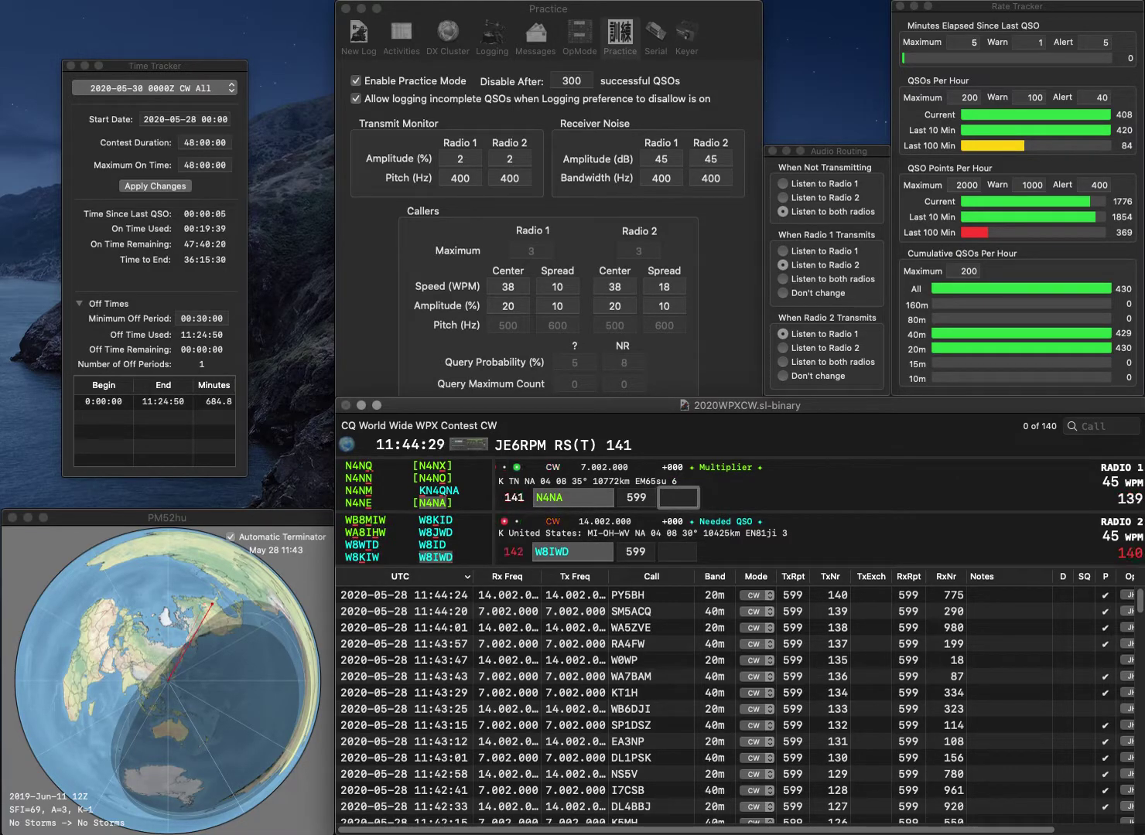
type("311")
key("Return")
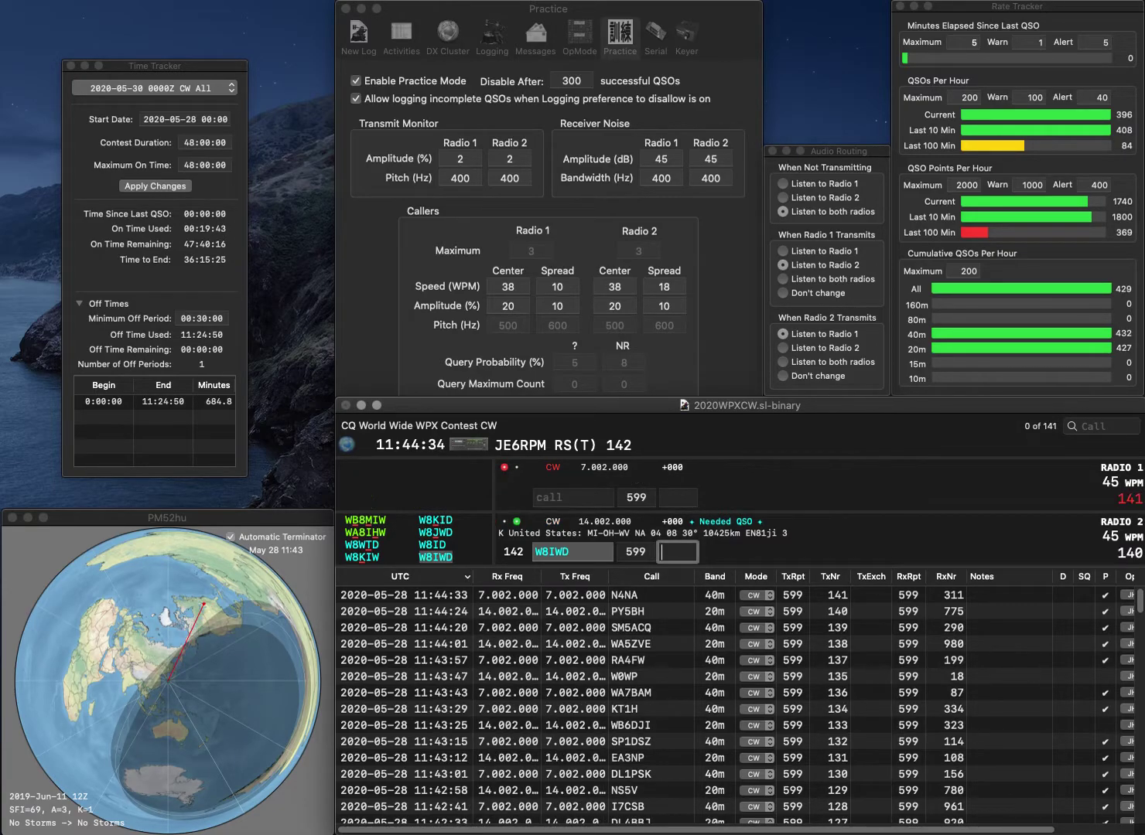
type("983")
key("Return")
type("7V")
key("Return")
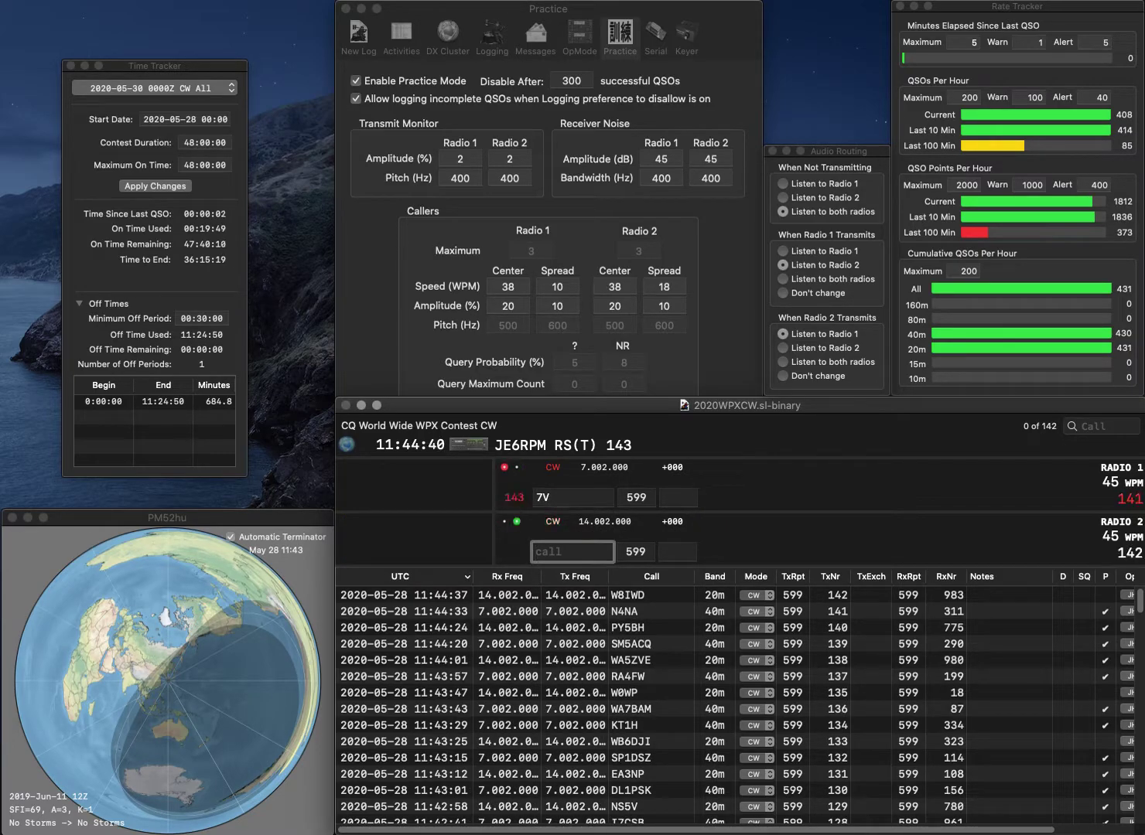
type("N3G")
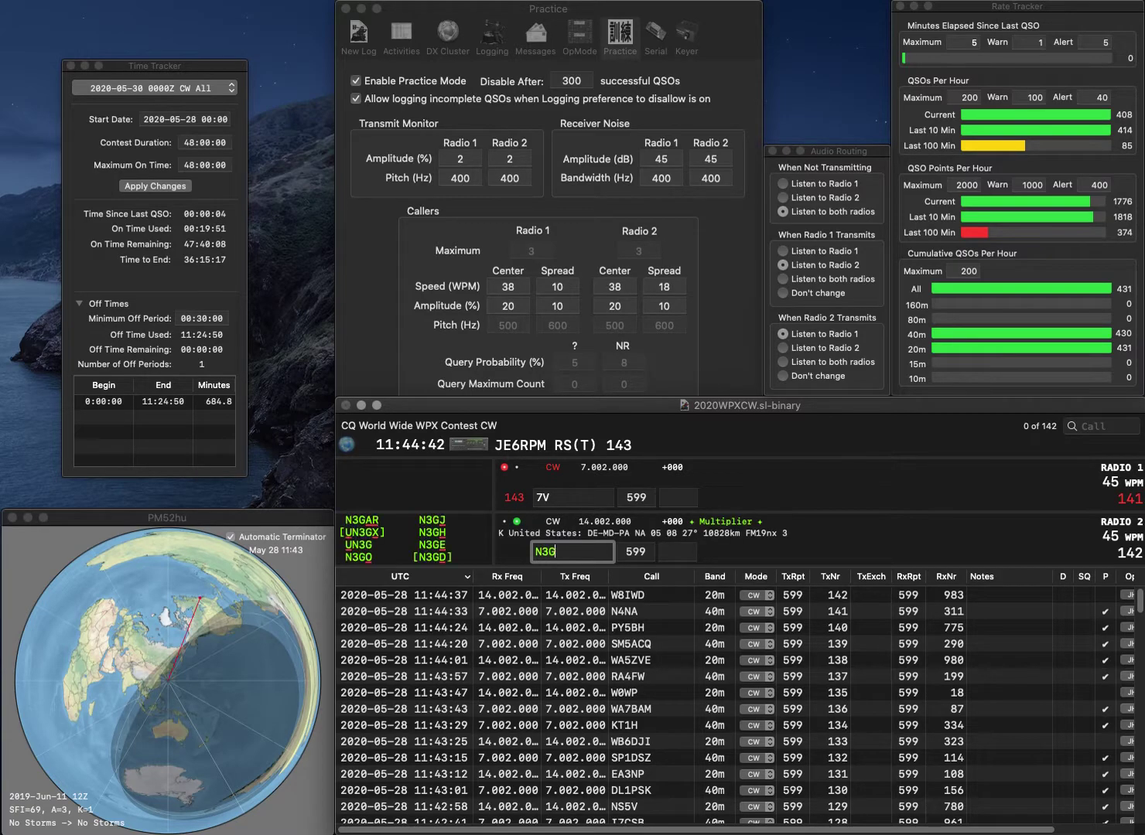
type("J")
key("Return")
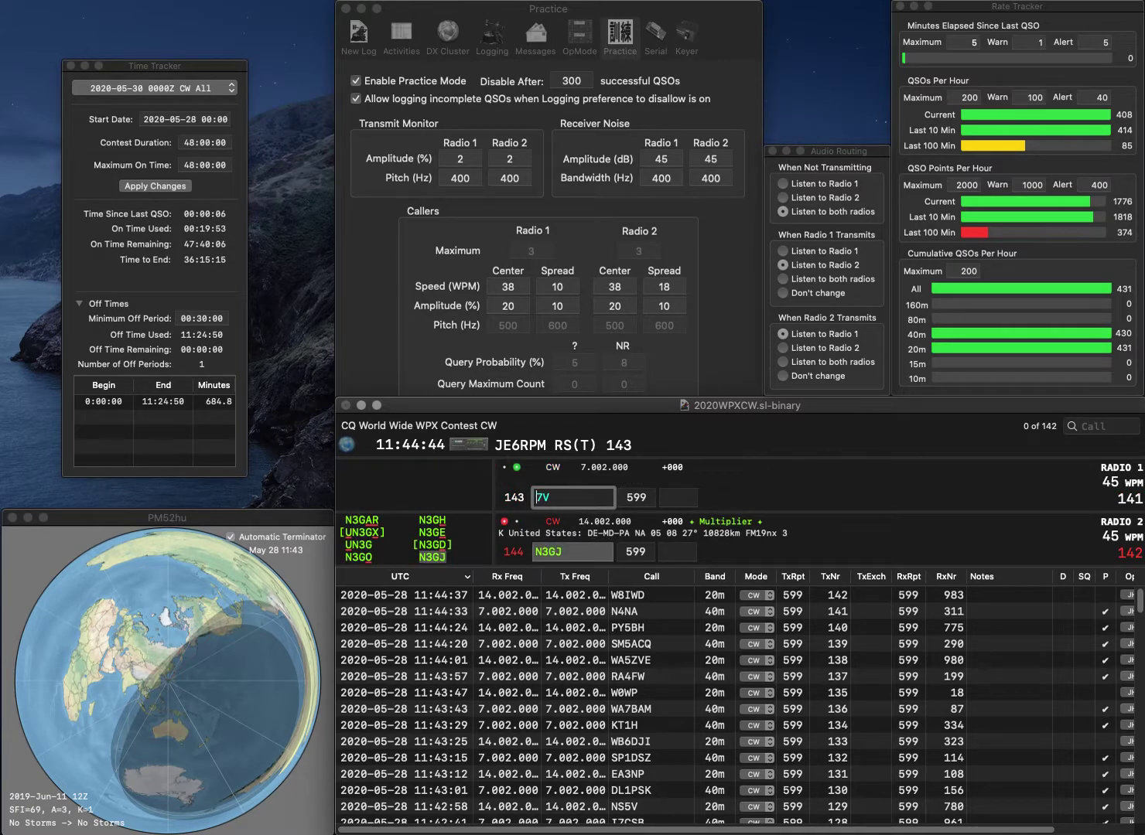
Step: Complete the Radio 1 call as PG7V and send its exchange again
key("Home")
type("PG")
key("Tab")
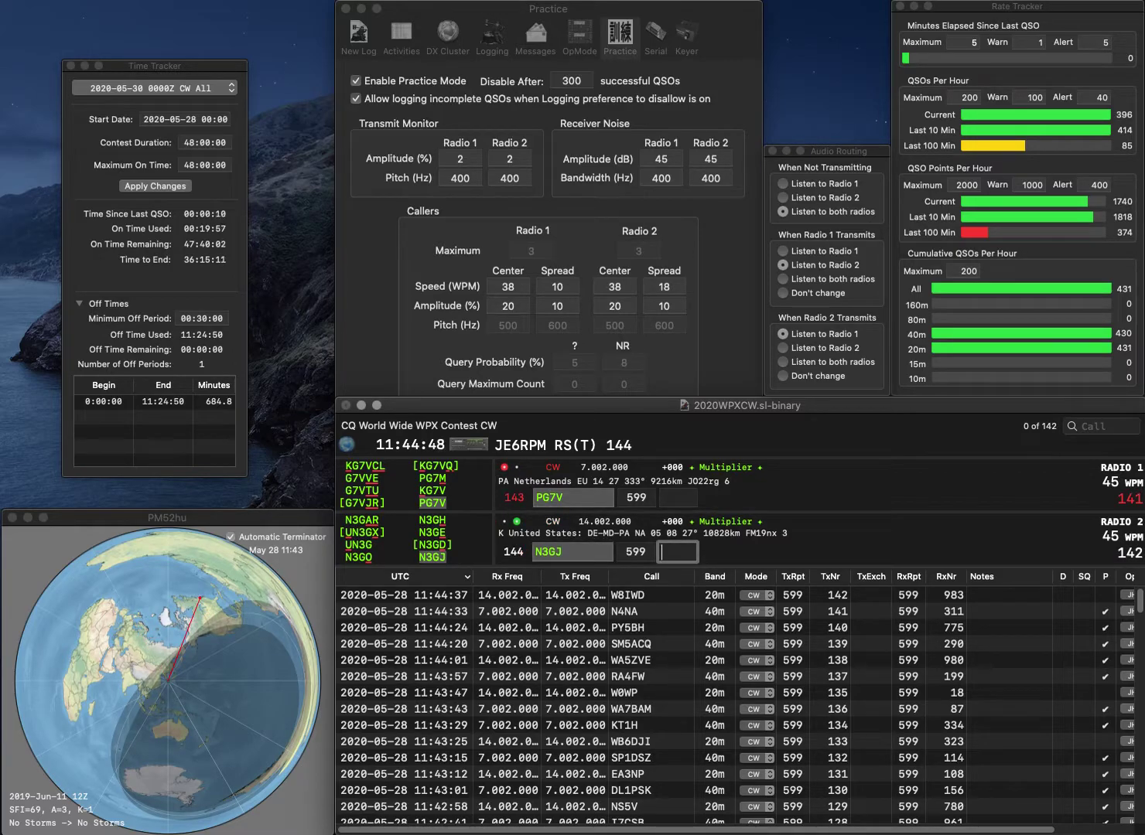
type("6")
type("2")
key("Return")
type("69")
key("Return")
Step: Send an exchange to the partial call WIQ on Radio 2 and to the call KJ6DCH on Radio 1
type("PI")
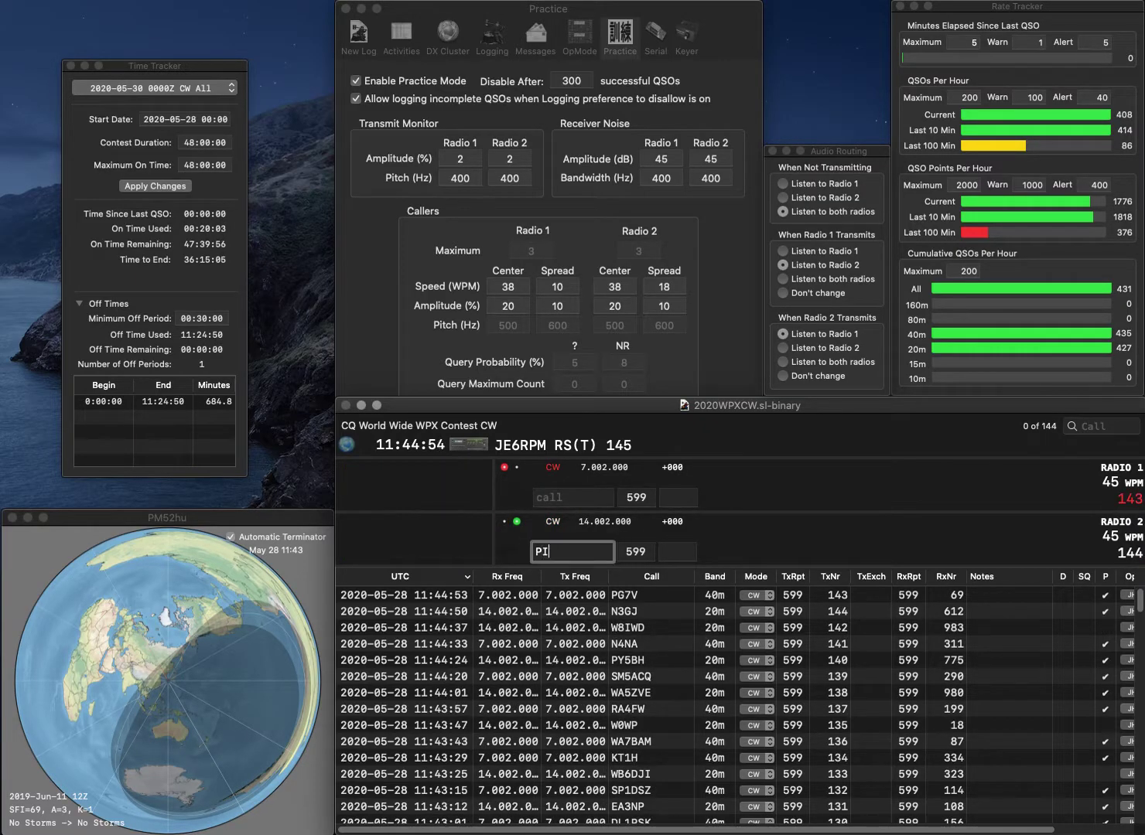
type("Q")
key("Left")
key("Left")
key("BackSpace")
type("W")
key("Return")
type("KJ6D")
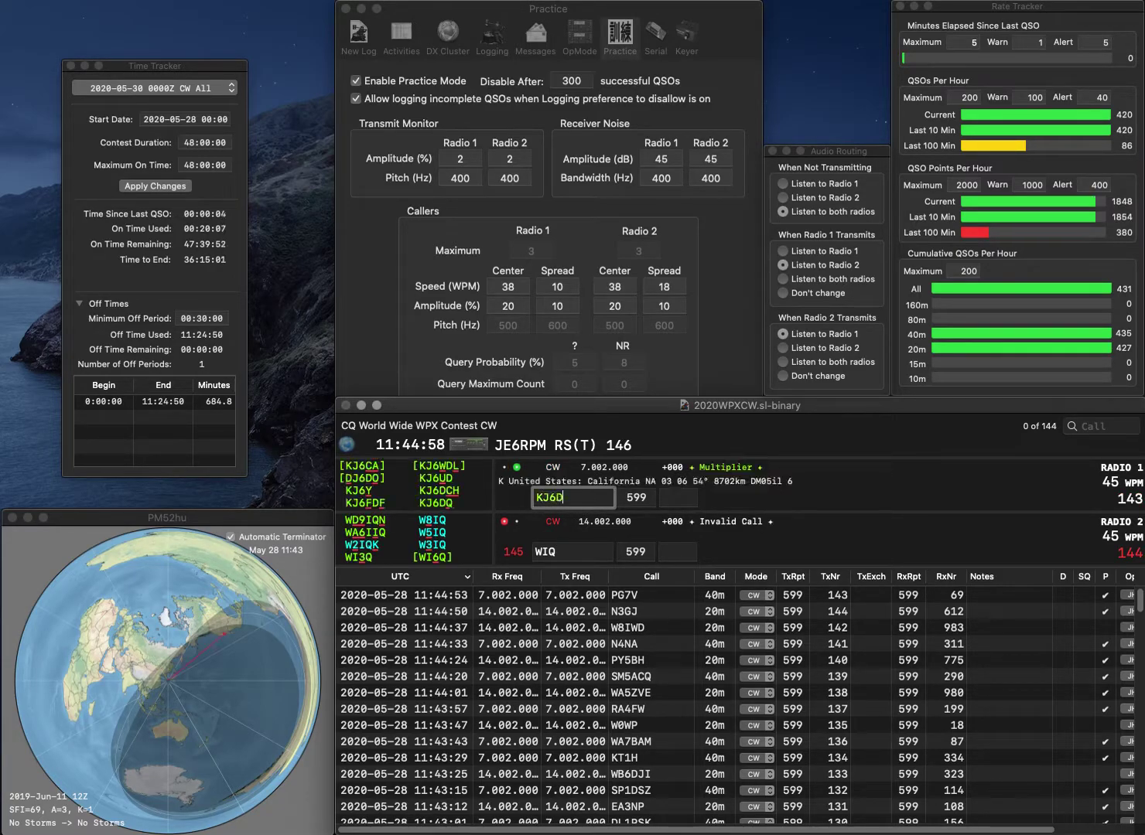
type("CH")
key("Return")
Step: Correct the Radio 2 call to WA4Q and send its exchange again
key("Left")
key("BackSpace")
type("A4")
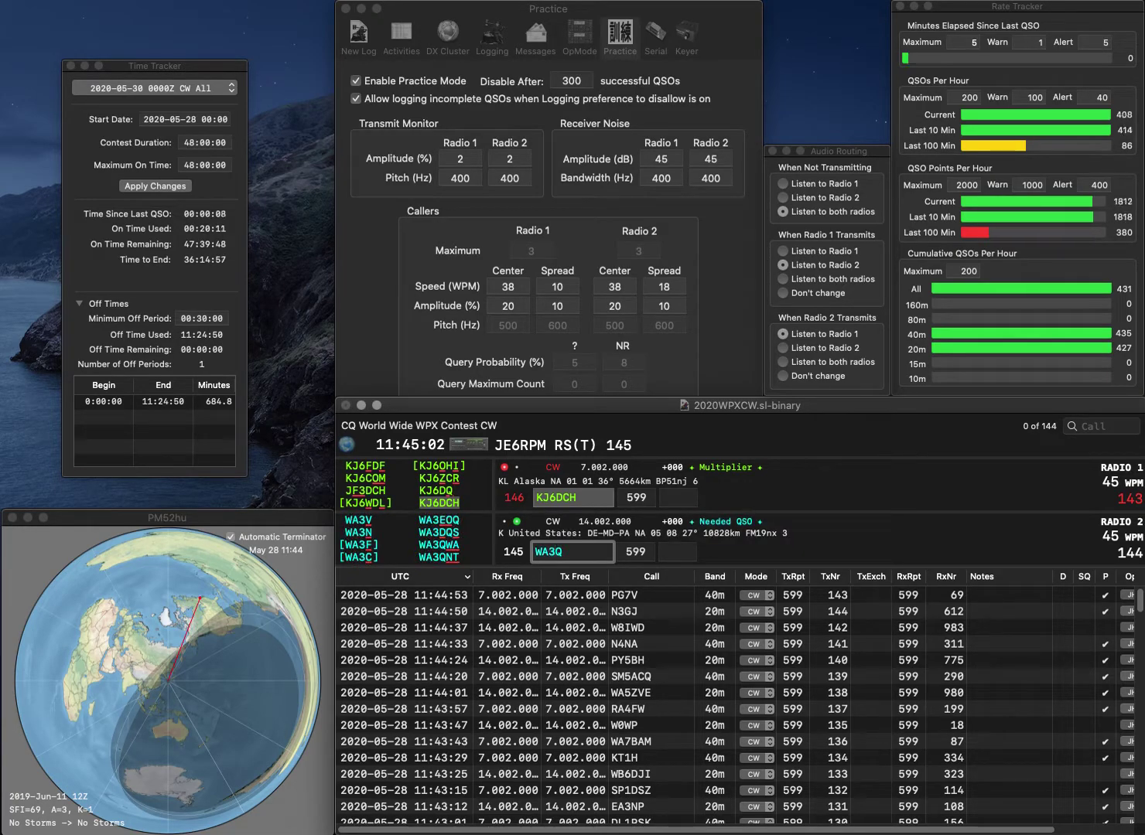
key("Return")
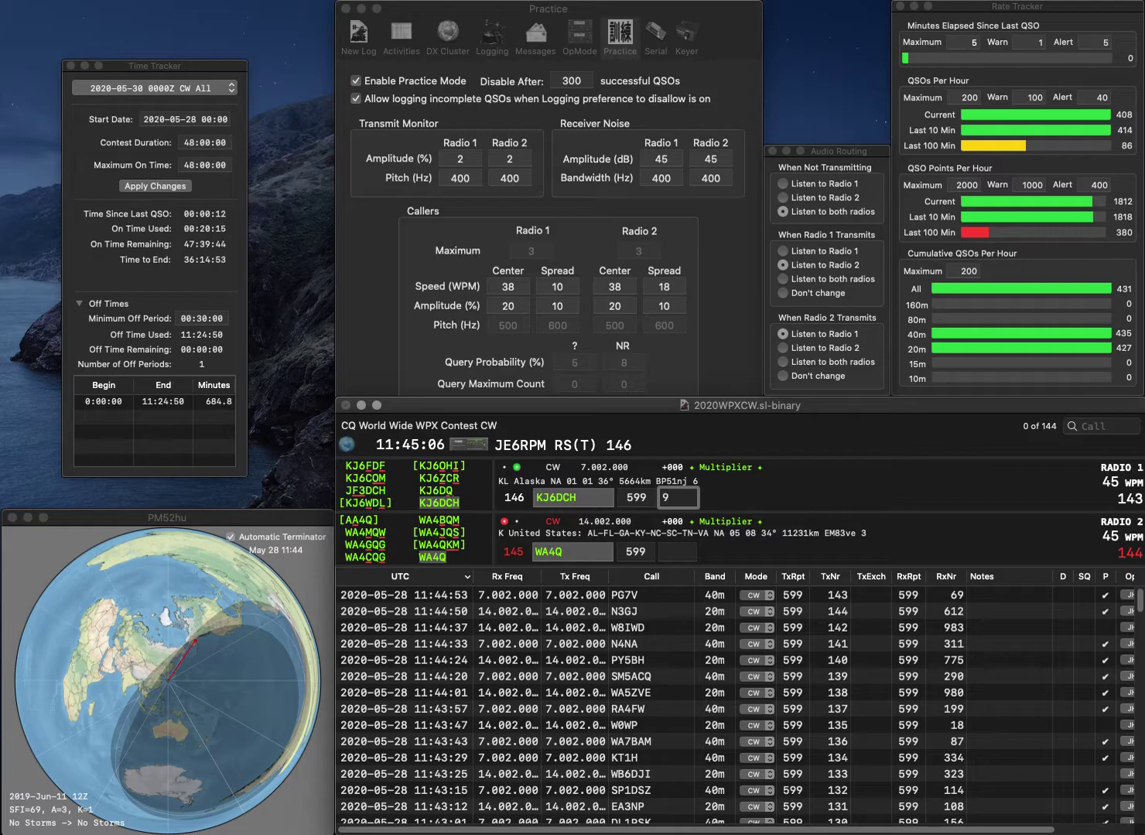
key("Return")
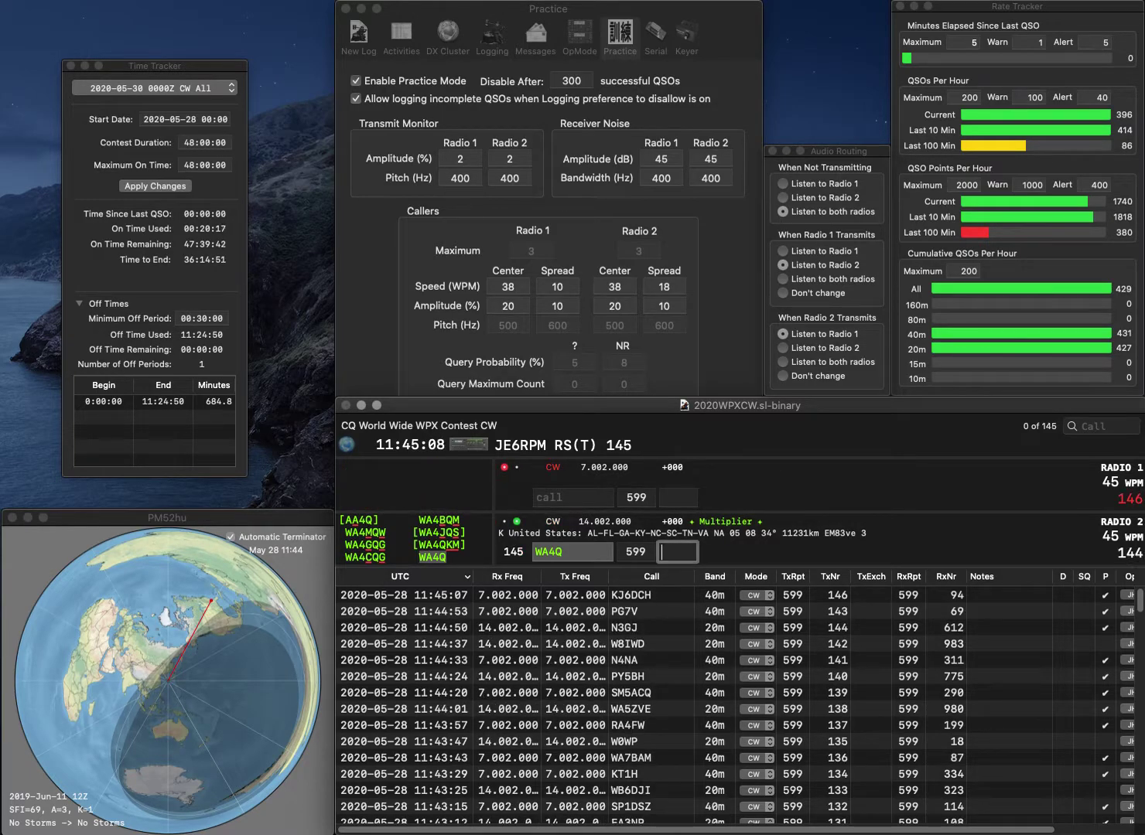
type("950")
key("Return")
Step: Send an exchange to the call NN4NT on Radio 1 and to the call K8YU on Radio 2
type("NN4NT")
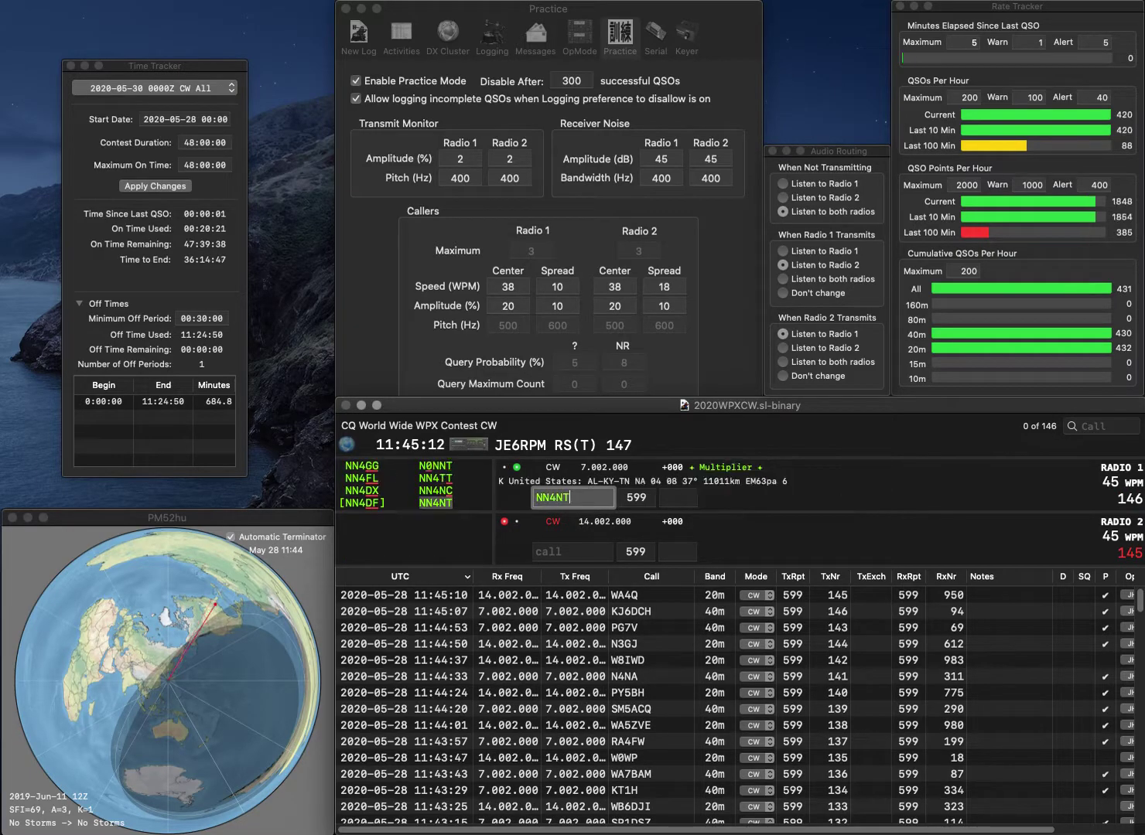
type("K")
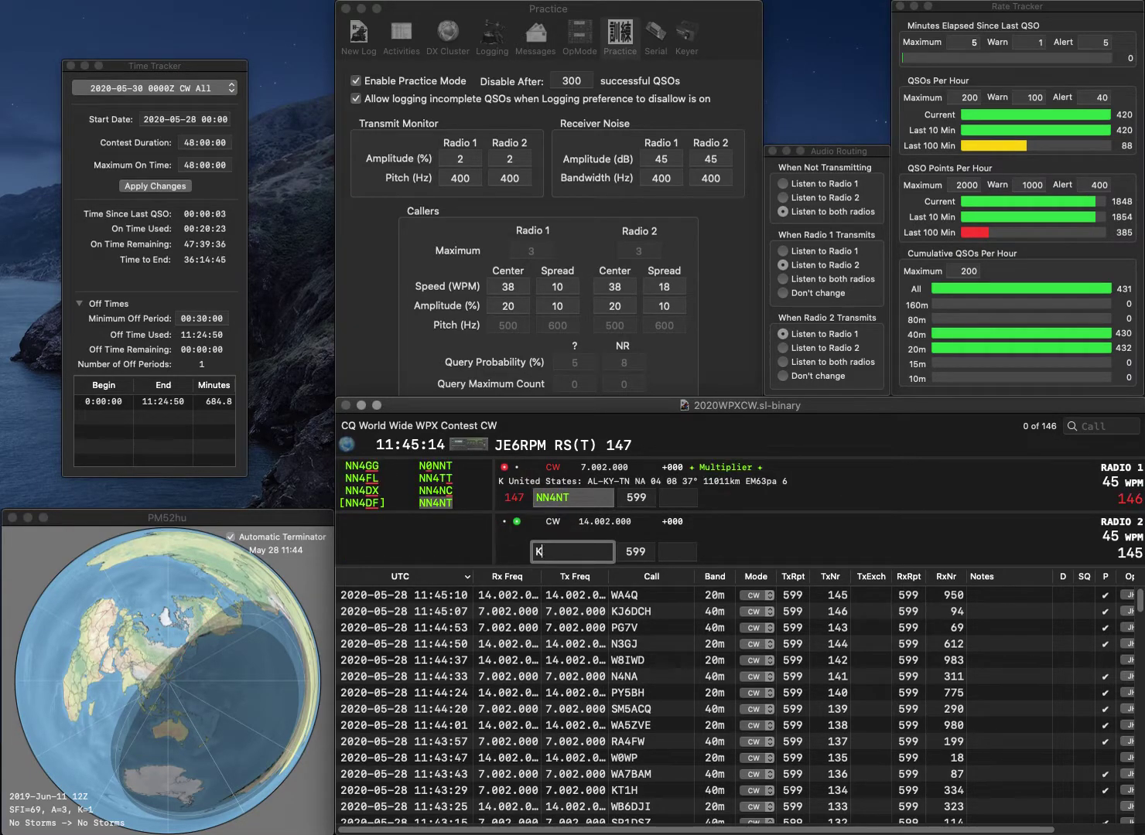
type("8YU")
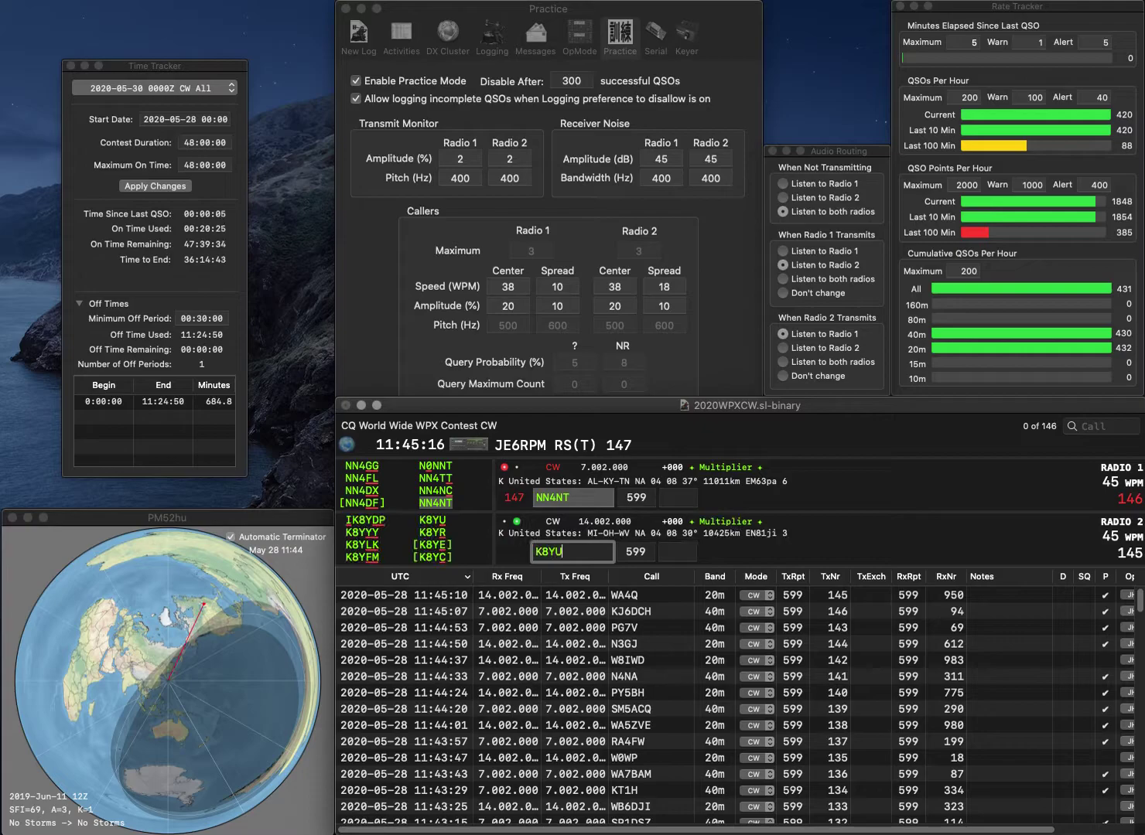
key("Return")
Step: Log NN4NT on Radio 1 with received number 480 and K8YU on Radio 2 with received number 722
type("480")
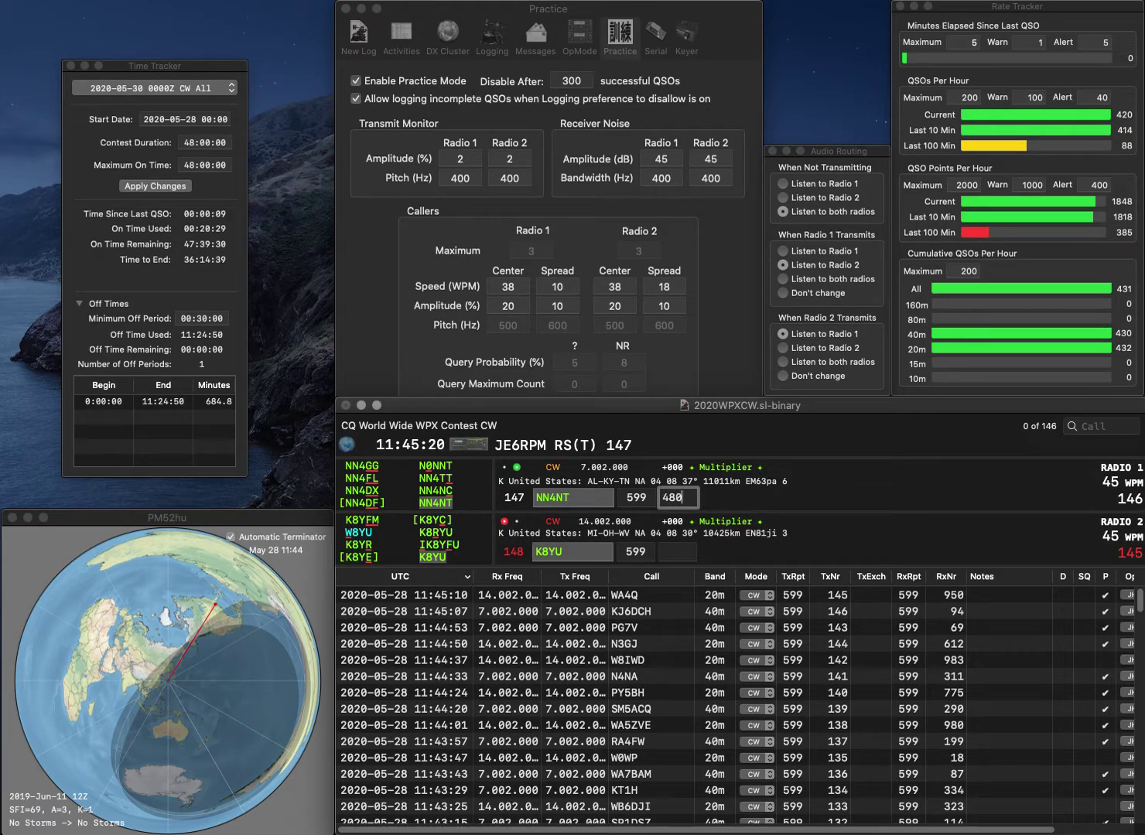
key("Return")
type("7")
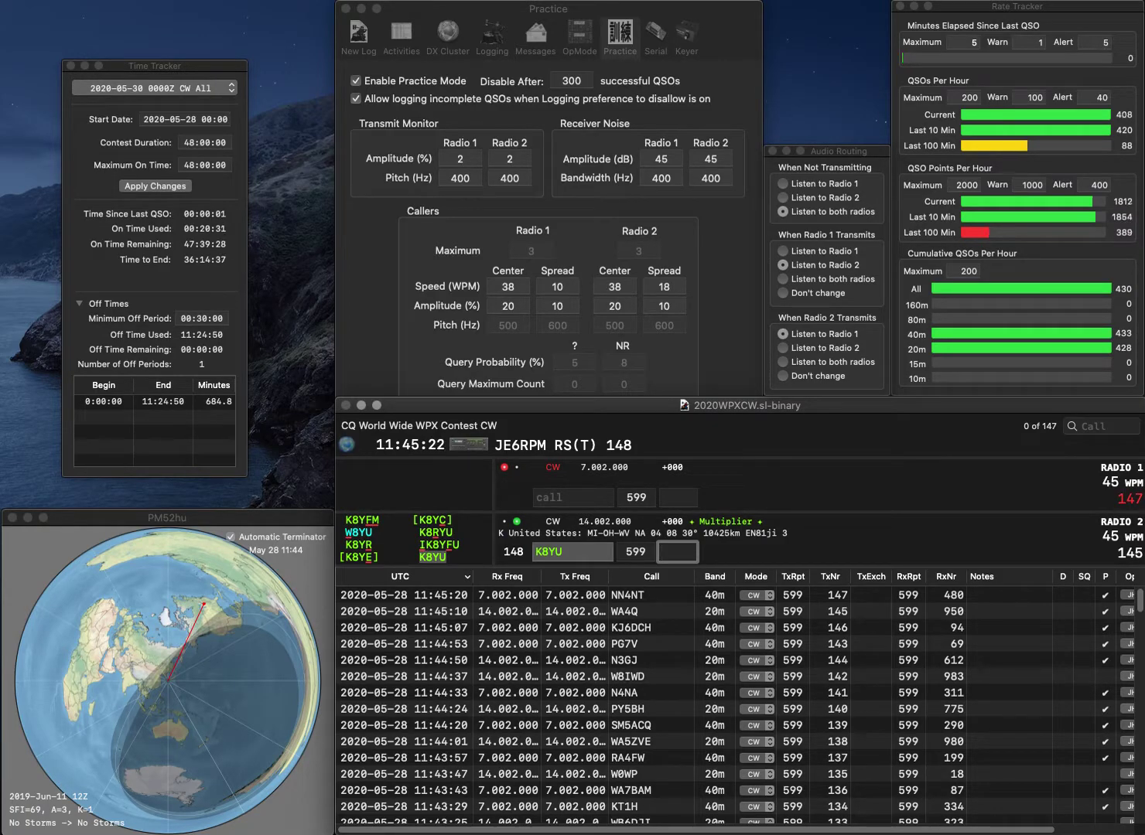
type("22")
key("Return")
Step: Send an exchange to the call F5TRO on Radio 1 and to the call K1PAD on Radio 2
type("TROF5")
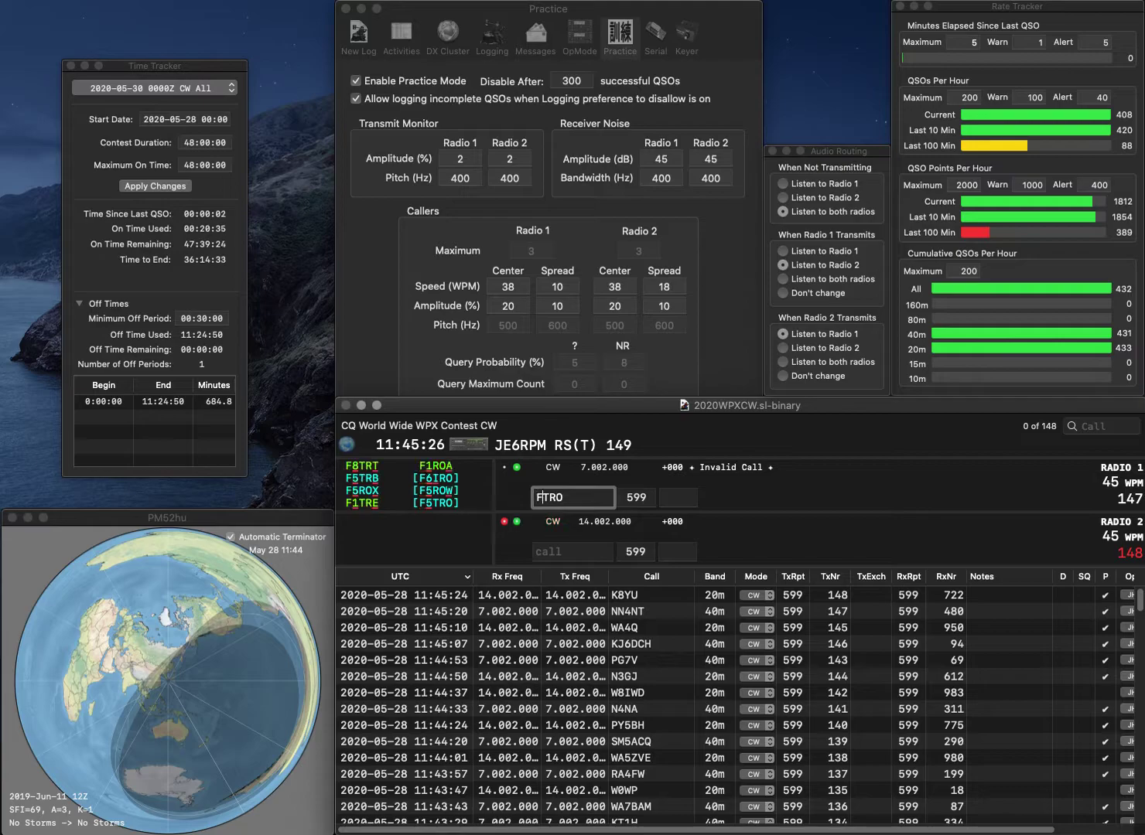
key("Return")
type("K1PAD")
key("Return")
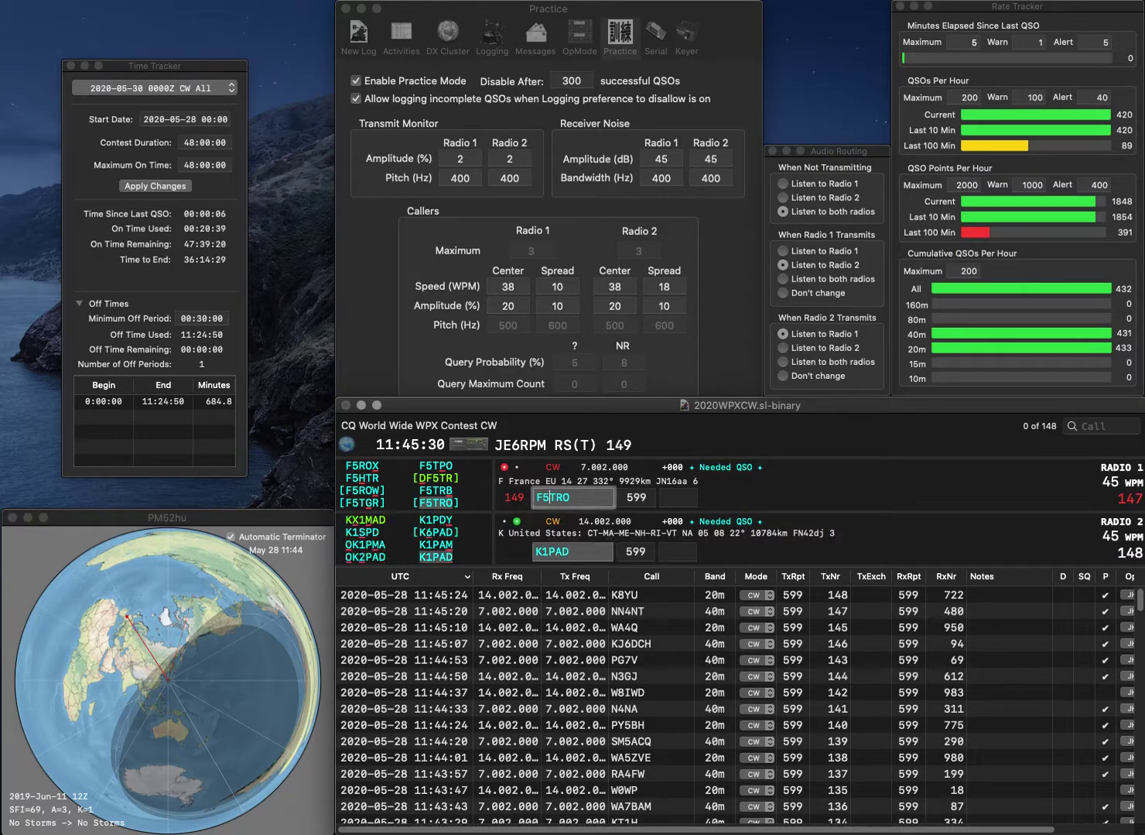
key("Return")
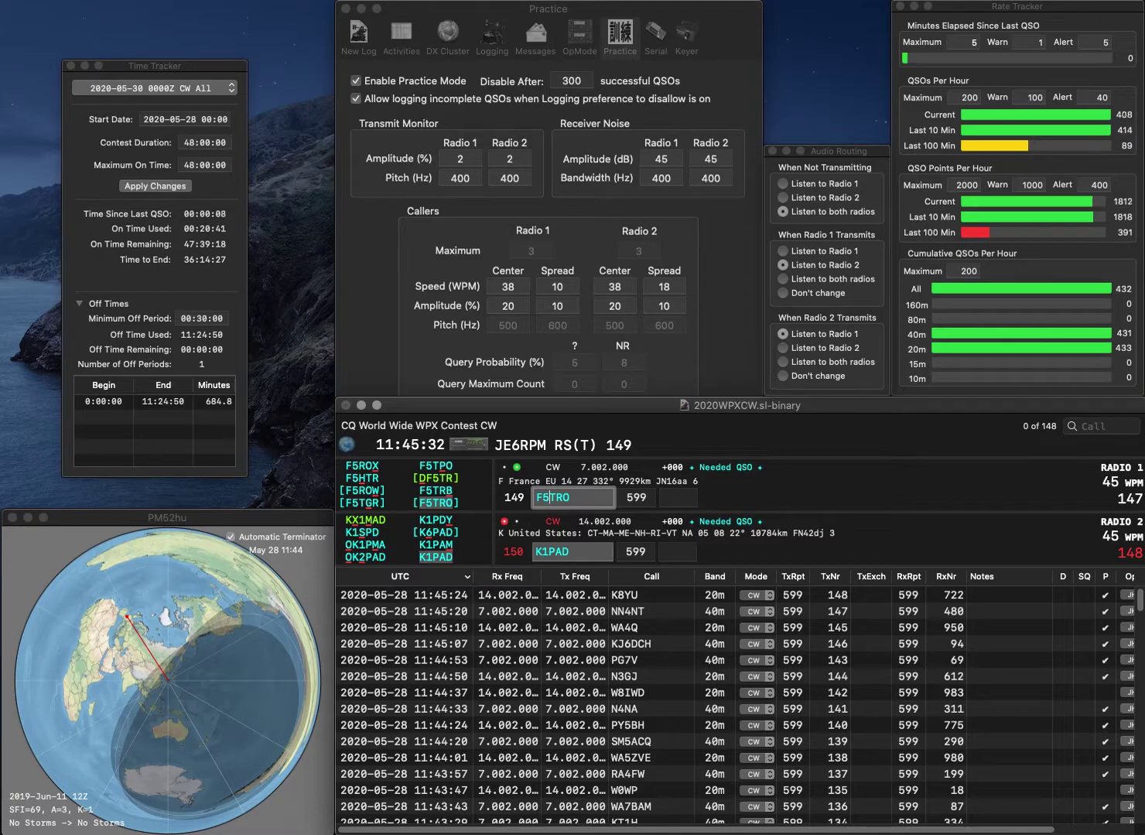
Step: Log F5TRO on Radio 1 with received number 965 and enter received number 796 for K1PAD on Radio 2
key("Tab")
type("966")
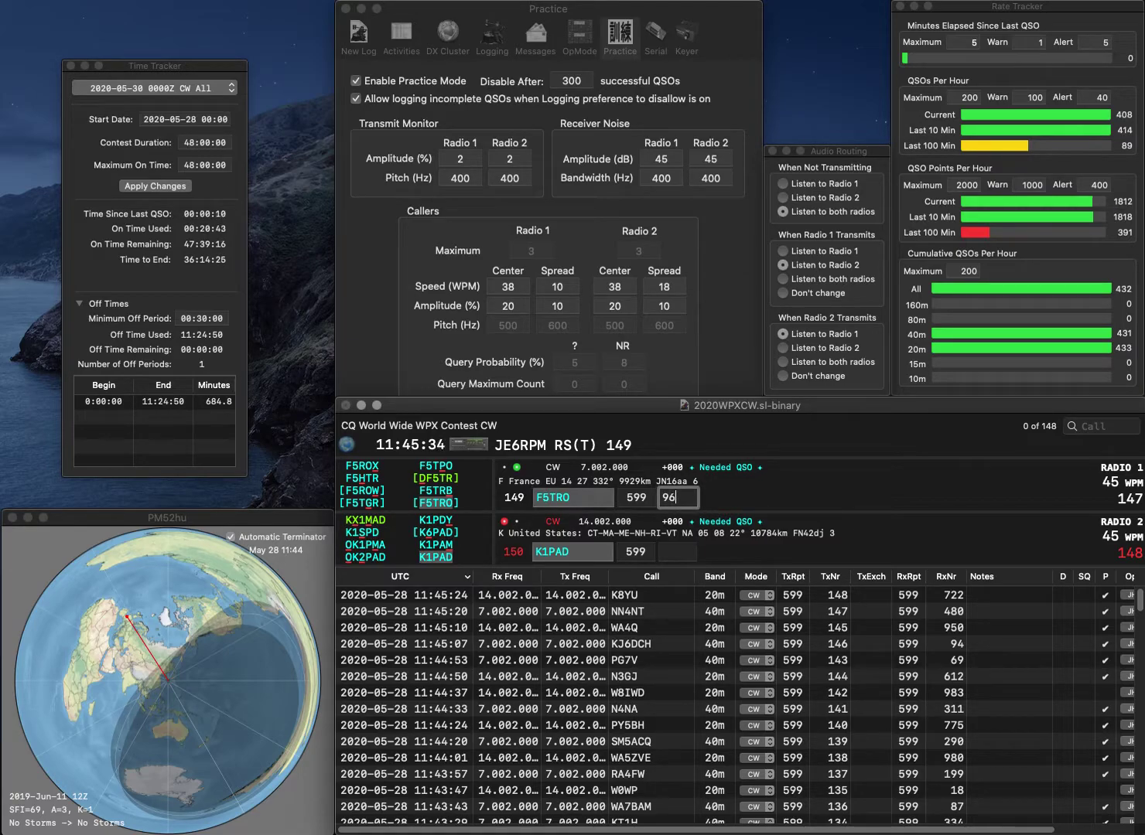
key("Return")
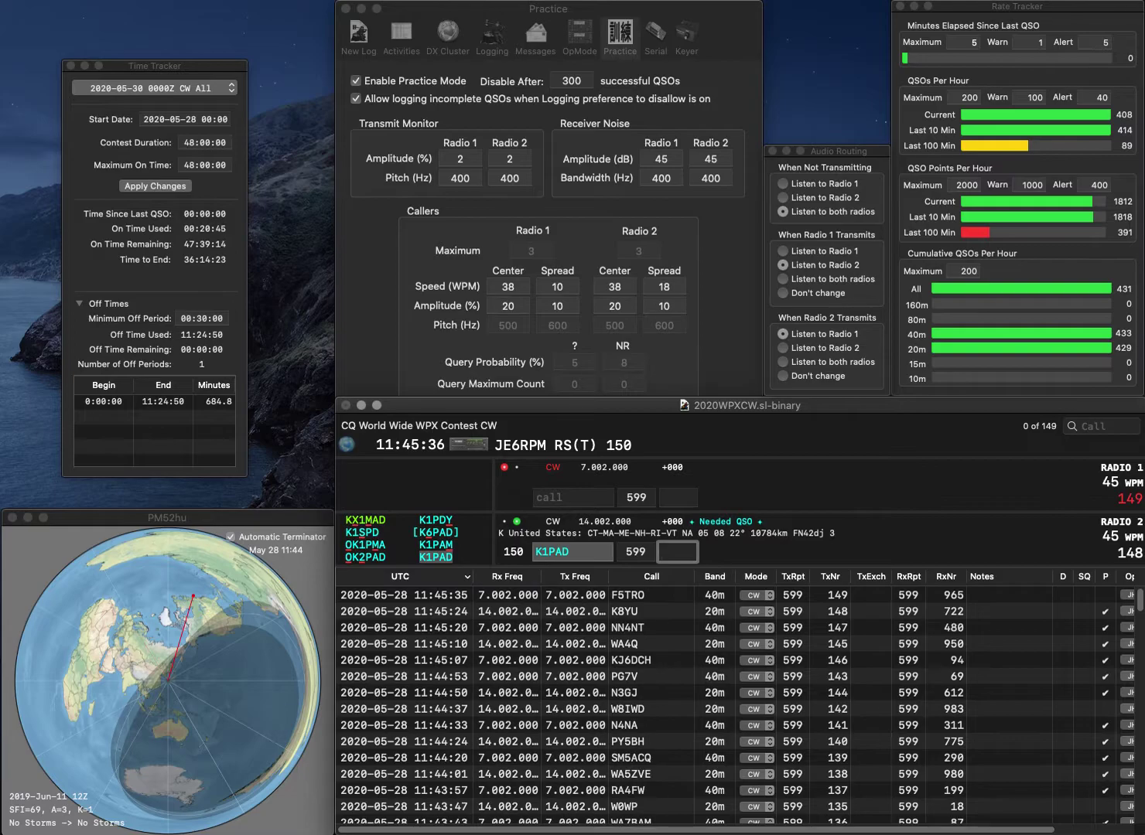
type("796")
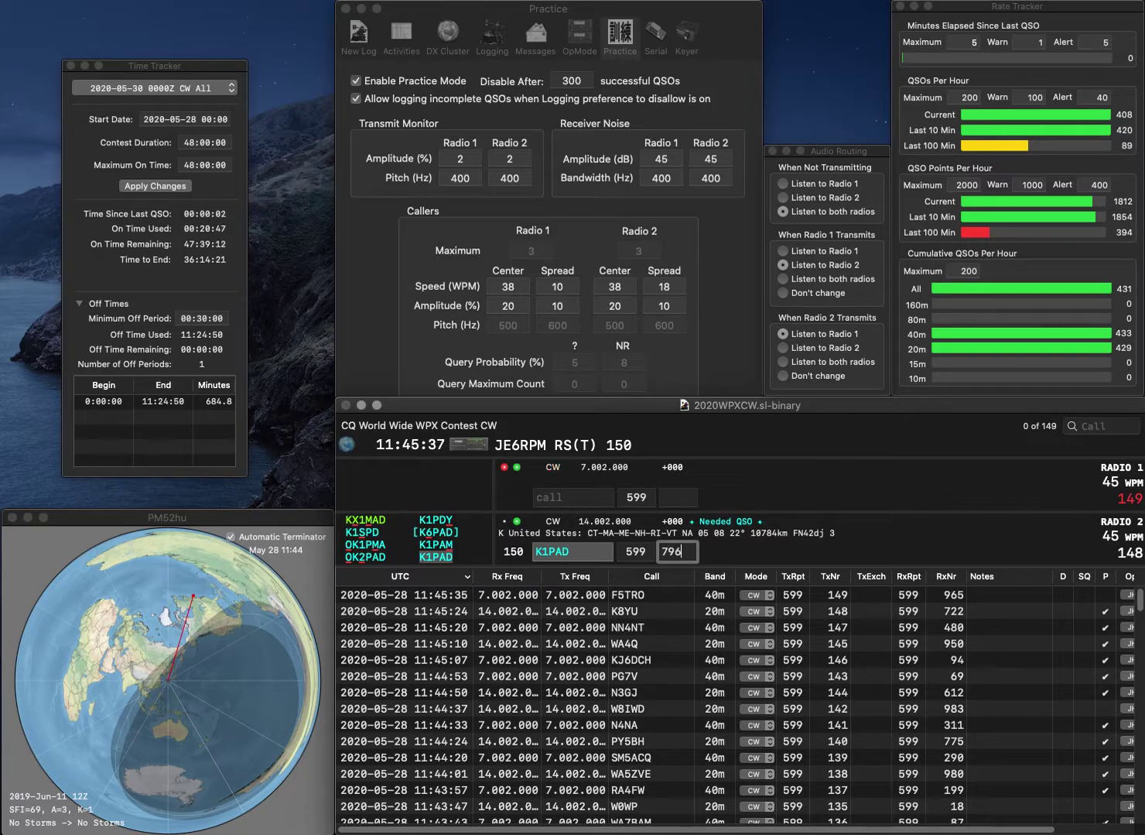
Step: Log the K1PAD contact and send the exchange to new callers 9A3AAU on Radio 1 and NJ8J on Radio 2
key("Return")
type("9A3AAU")
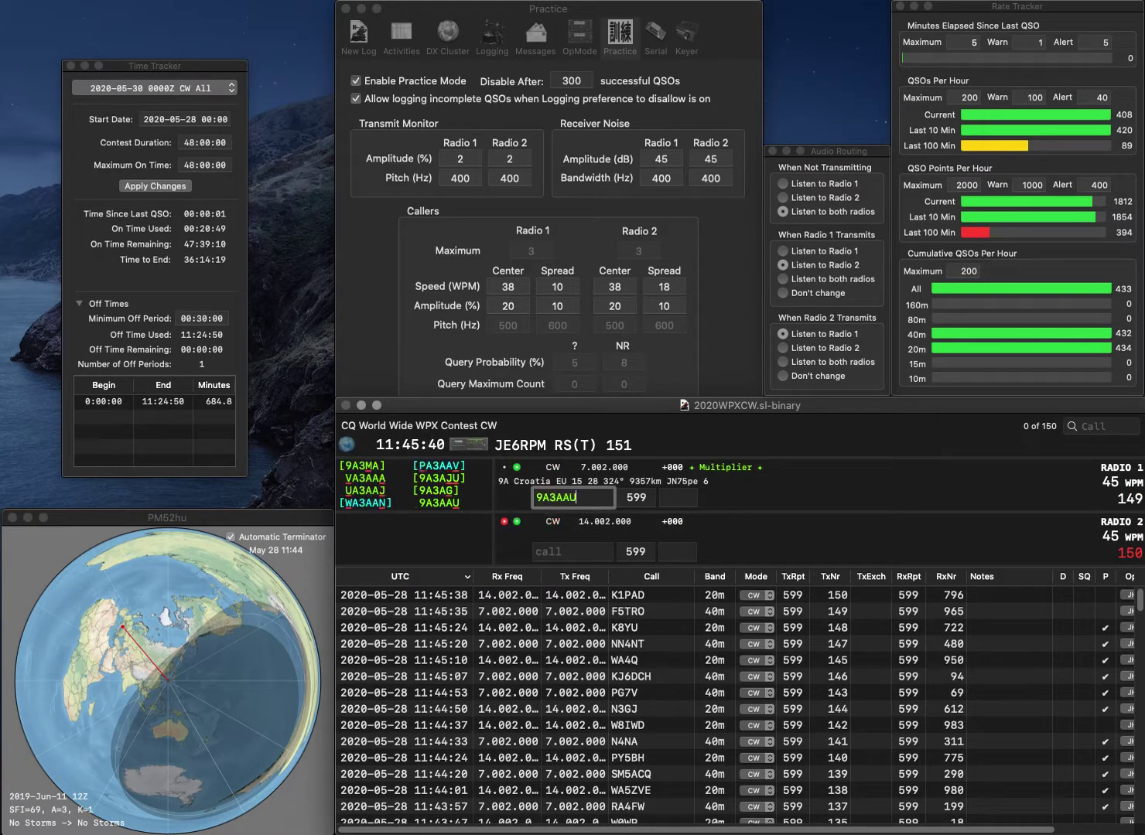
key("Return")
type("NJ8J")
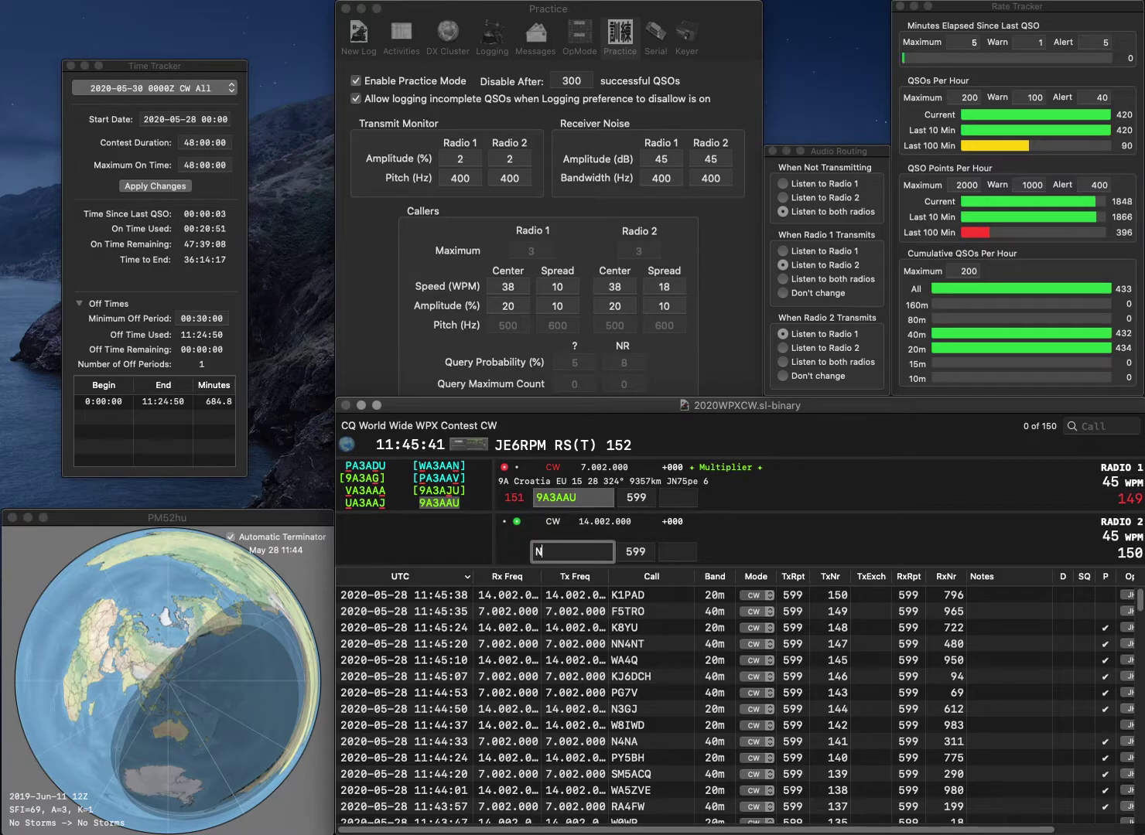
key("Return")
left_click(678, 497)
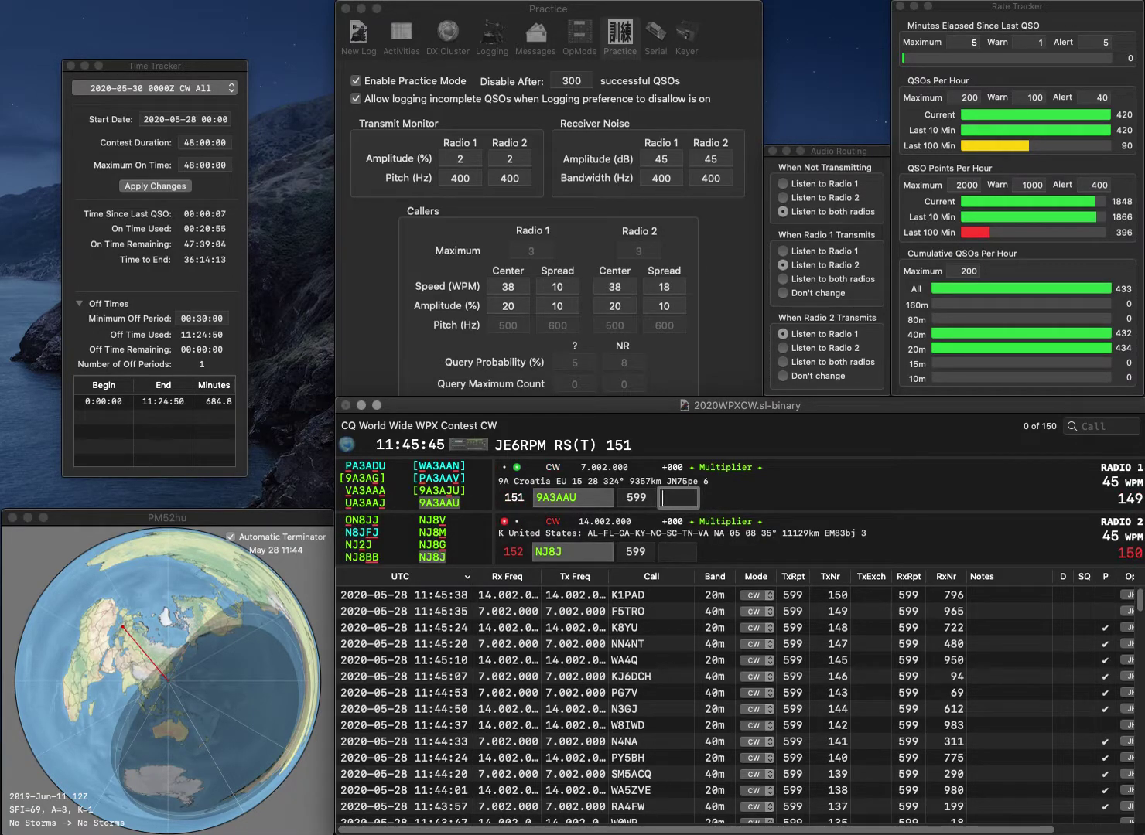
type("80")
key("Return")
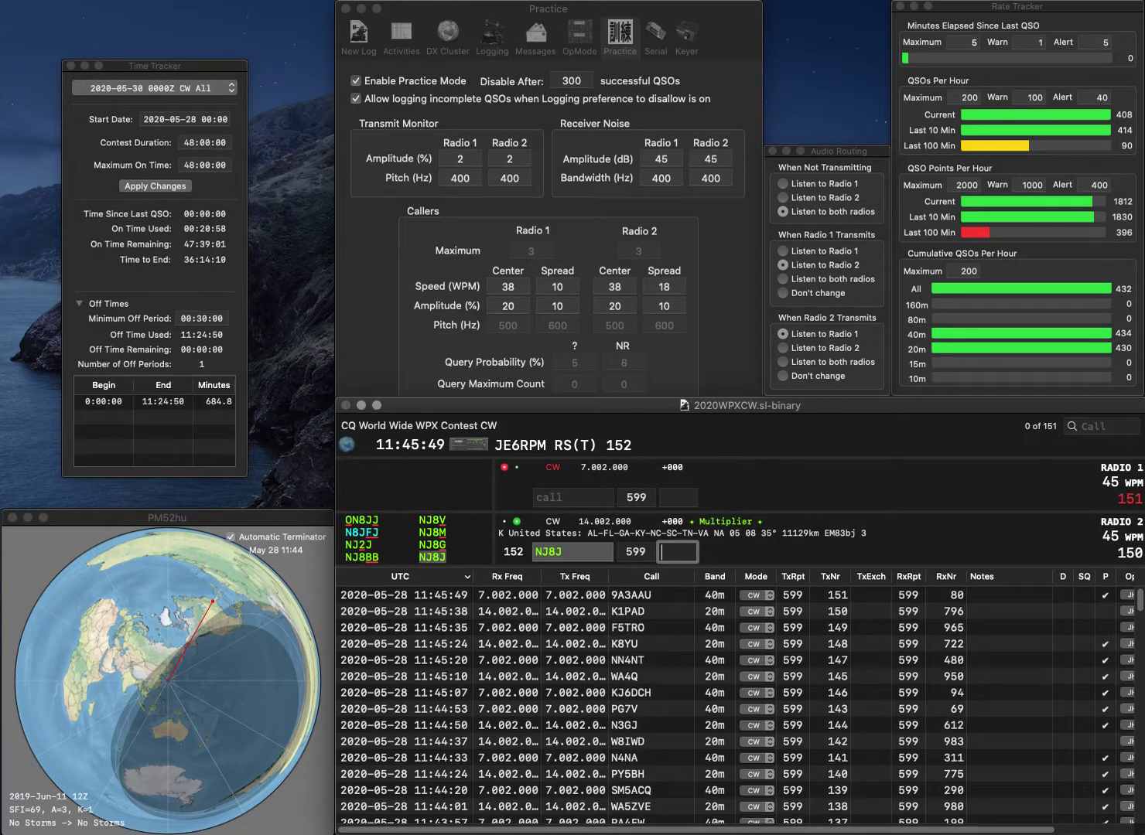
type("536")
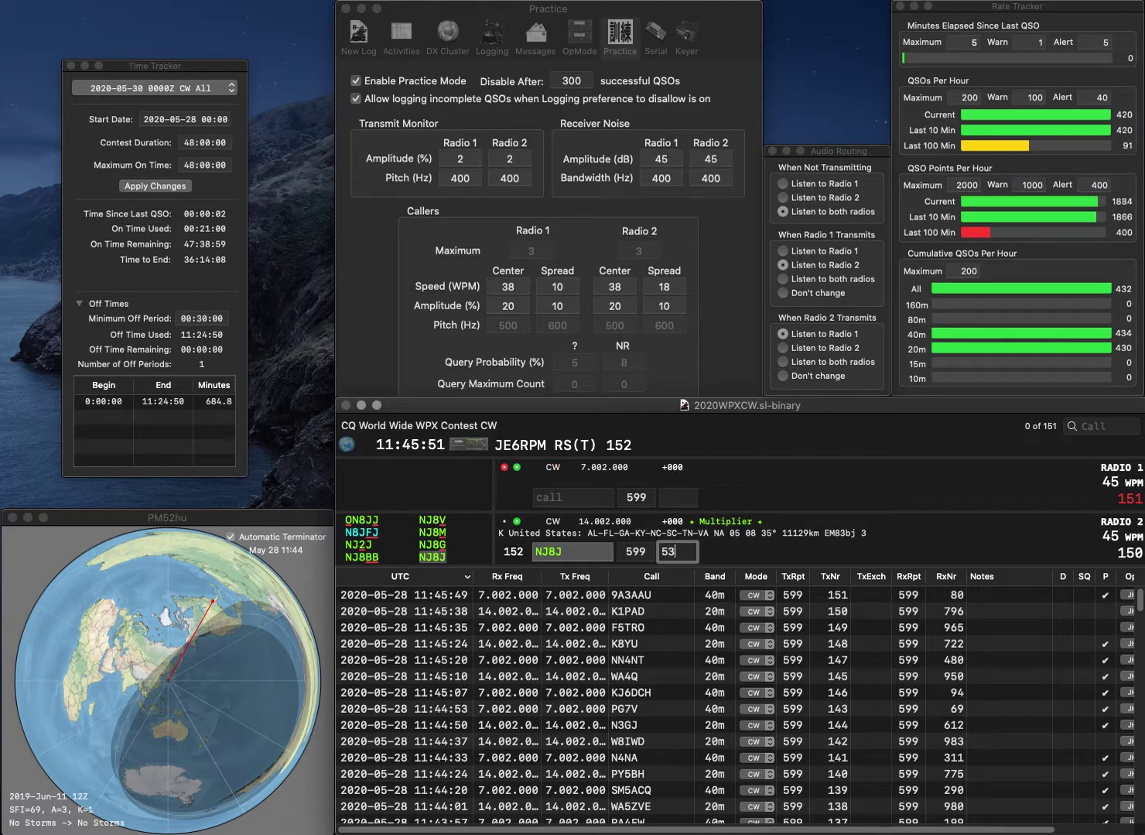
key("Return")
Step: Enter the partial call 5WS on Radio 1 and the call UA1I on Radio 2
type("5WS")
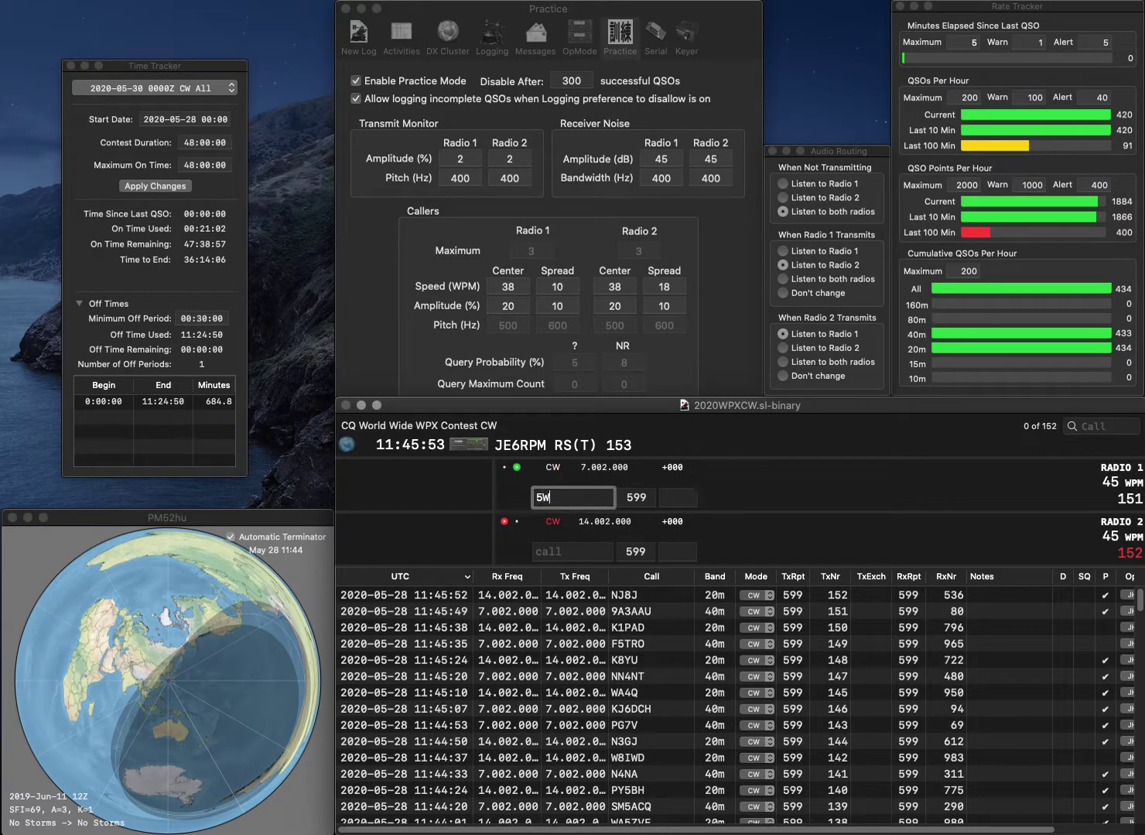
left_click(572, 551)
type("UA1I")
Step: Correct the Radio 1 call to AA5WH and send that station the exchange
left_click(573, 497)
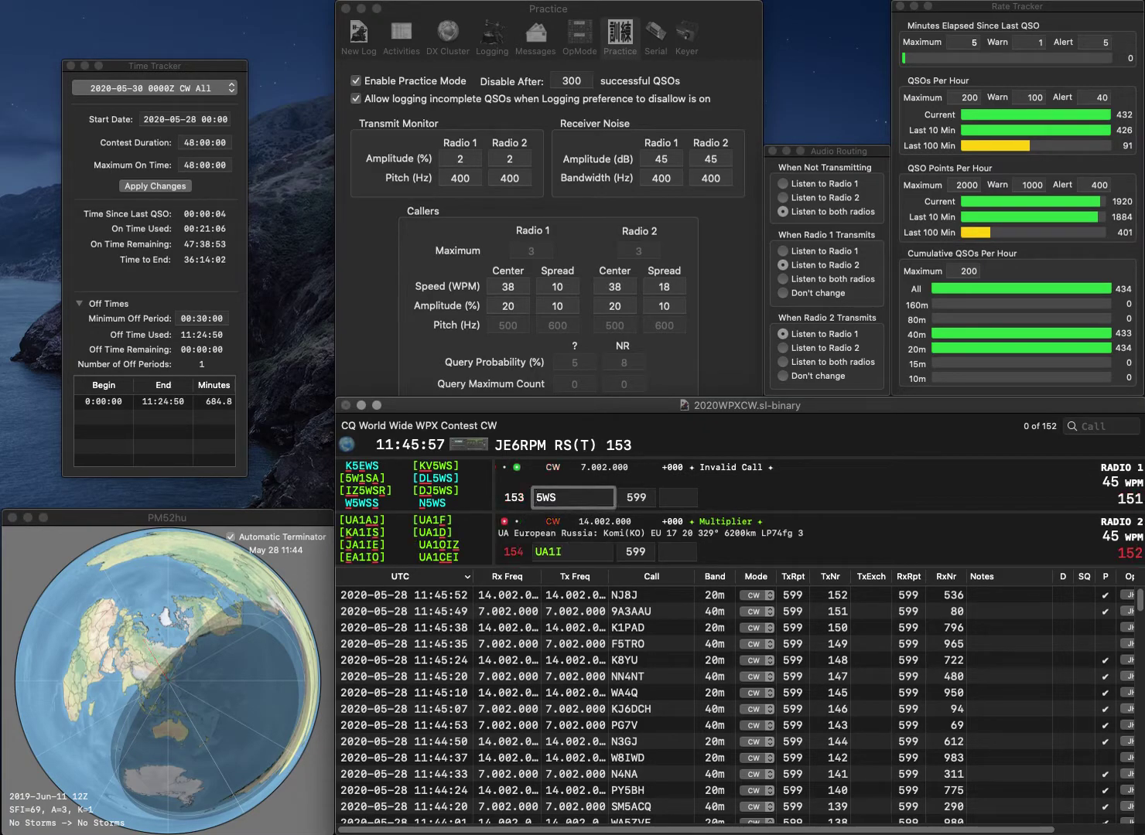
type("AA")
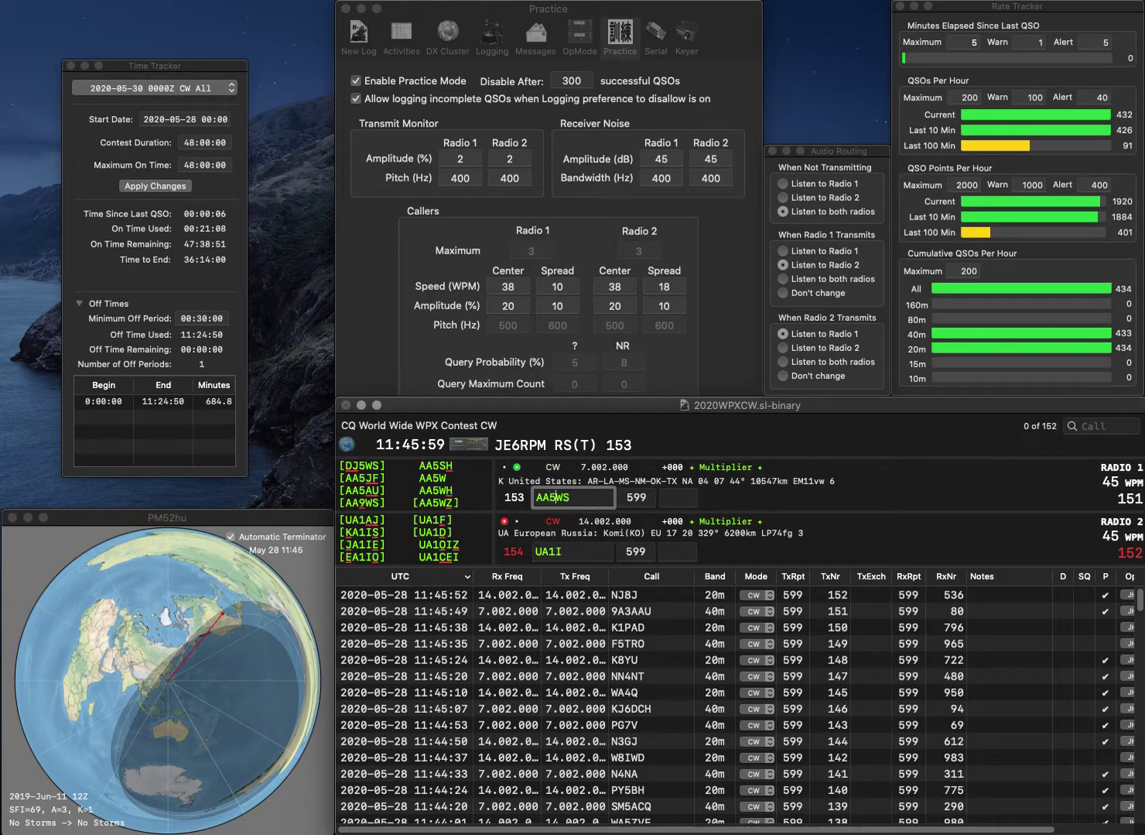
key("End")
key("BackSpace")
type("H")
key("Return")
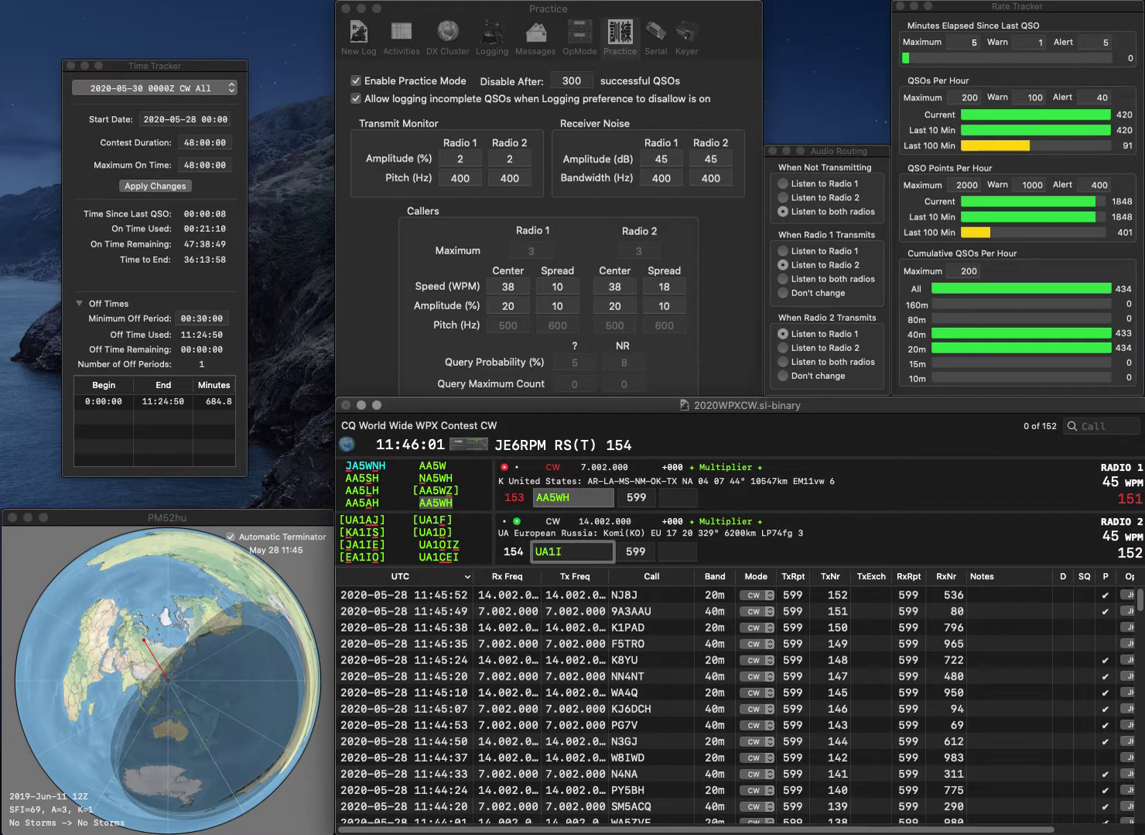
Step: Correct the Radio 2 call to US1I and send that station the exchange
key("Left")
key("Left")
key("BackSpace")
type("S")
key("Return")
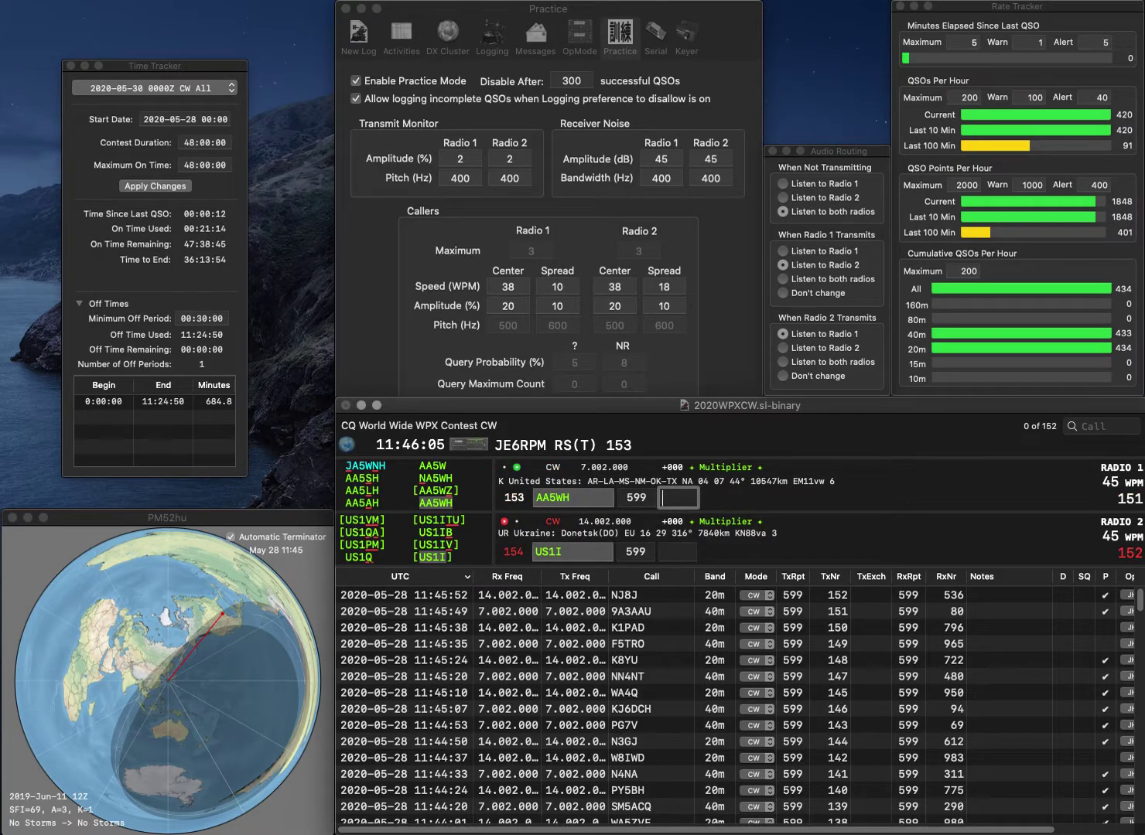
type("964")
key("Return")
type("843")
key("Return")
type("KF5ALL")
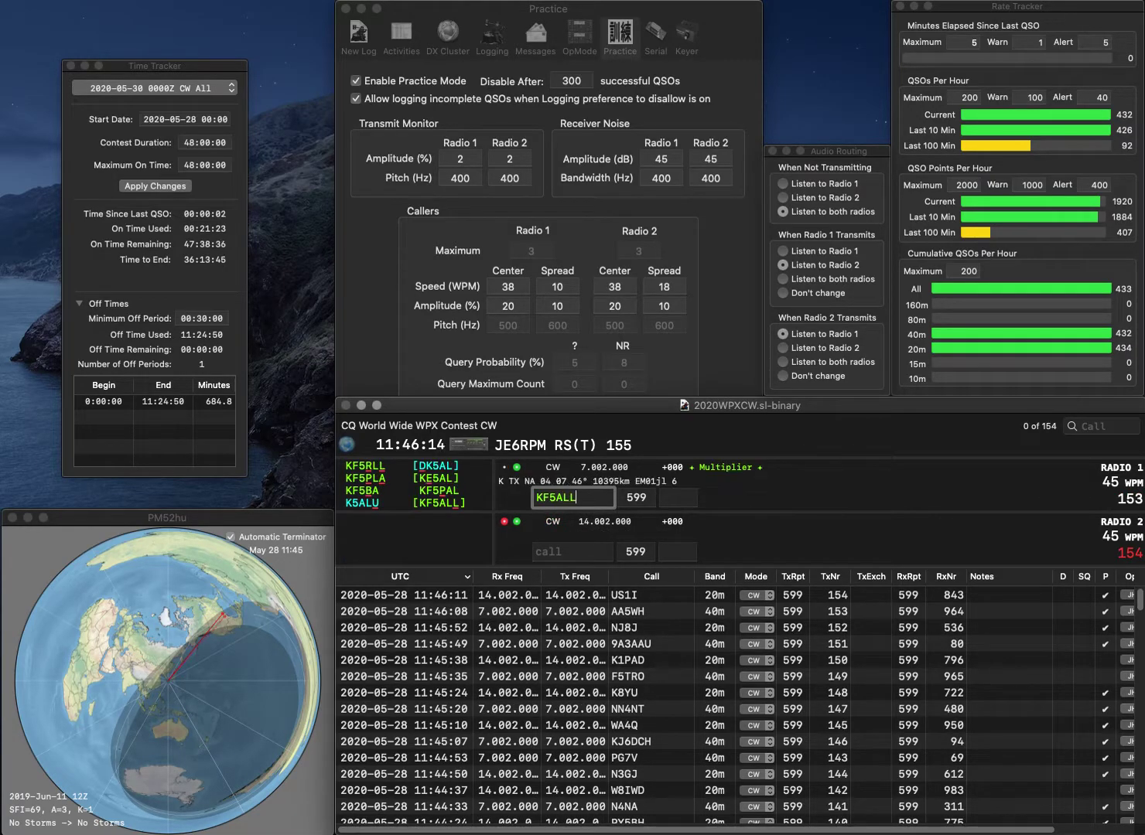
key("Return")
type("L3")
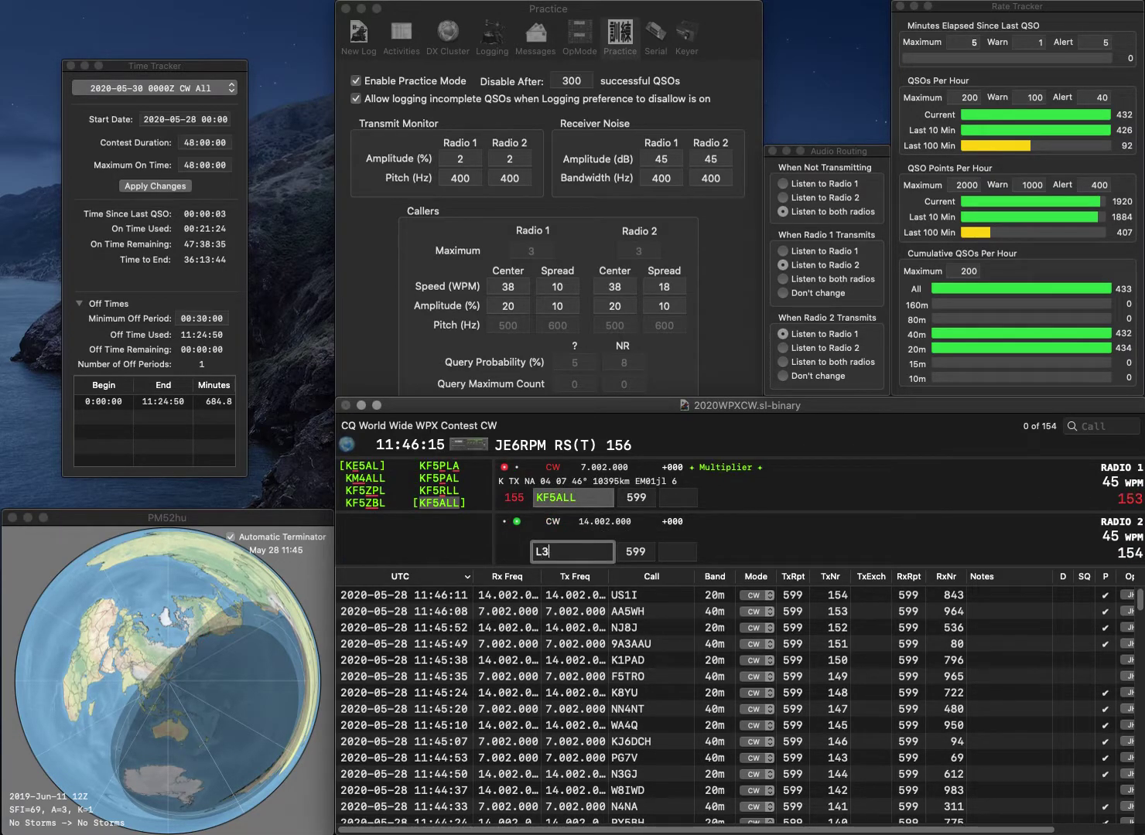
type("GQ")
key("super+Left")
type("Y")
key("Return")
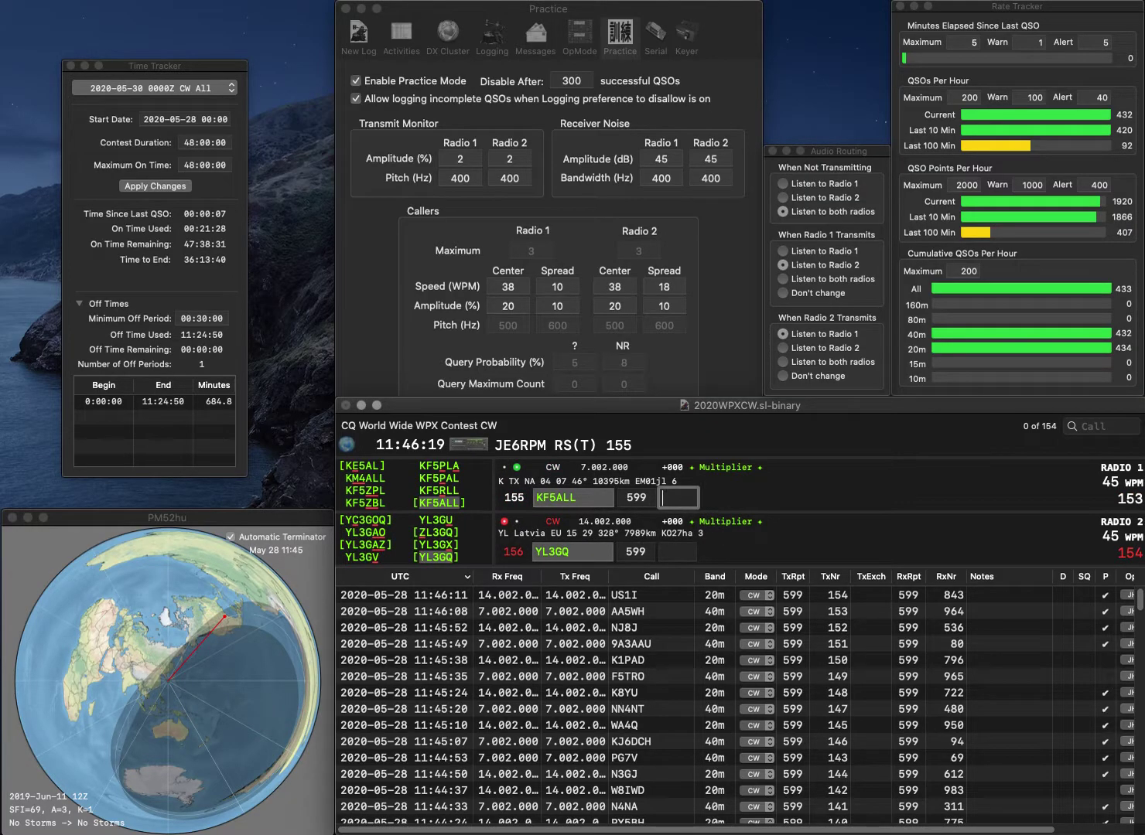
Step: Log KF5ALL on Radio 1 with received number 722 and YL3GQ on Radio 2 with 645
type("779")
key("Return")
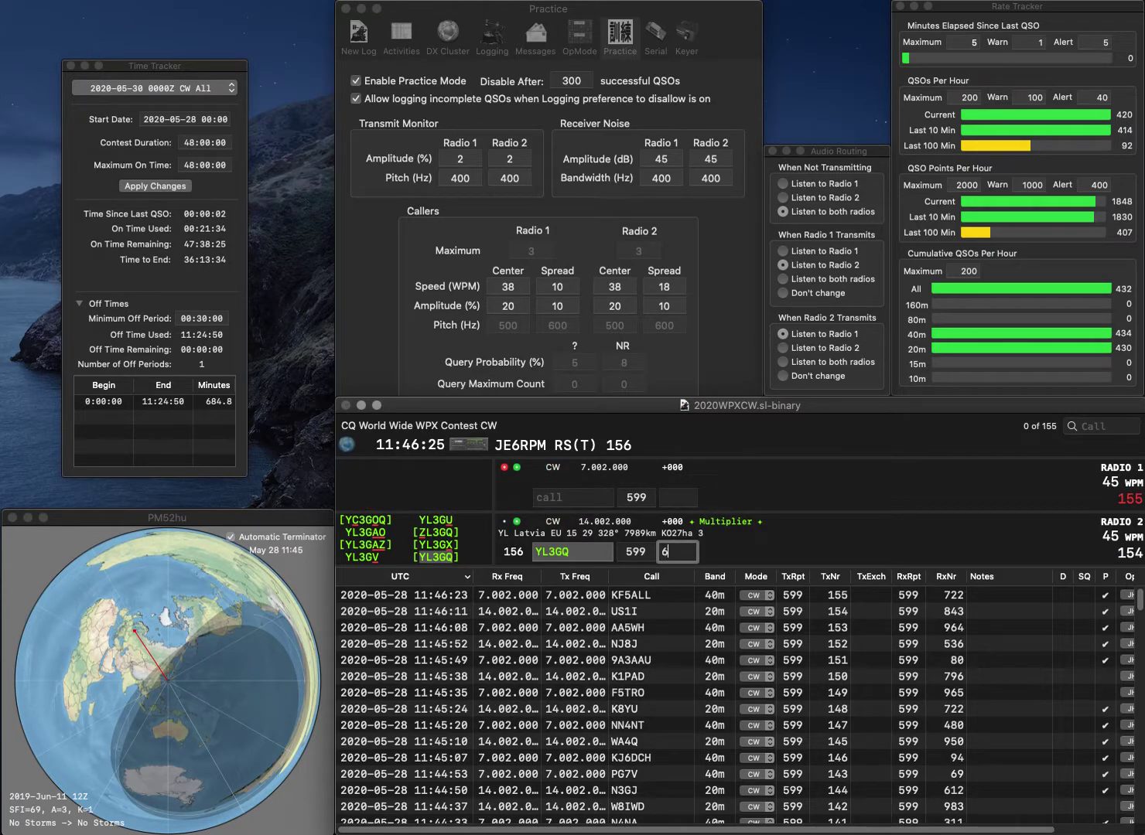
type("5")
key("Return")
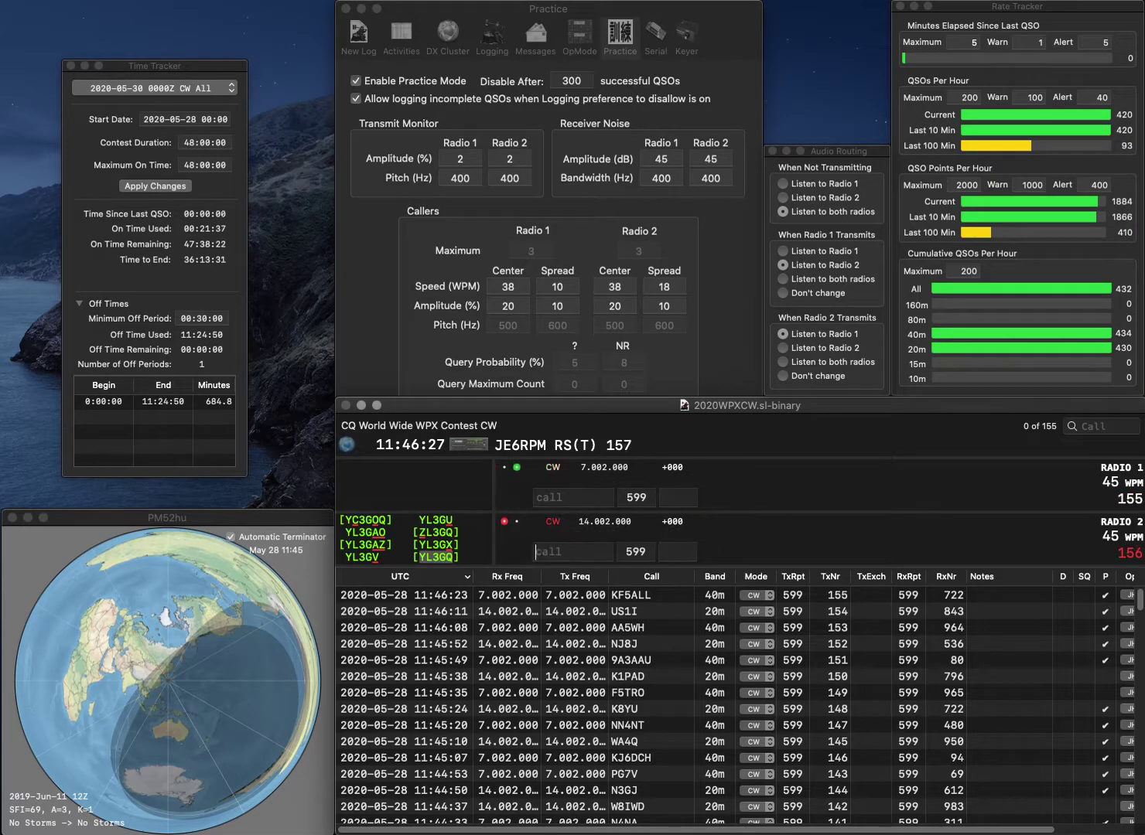
type("YB")
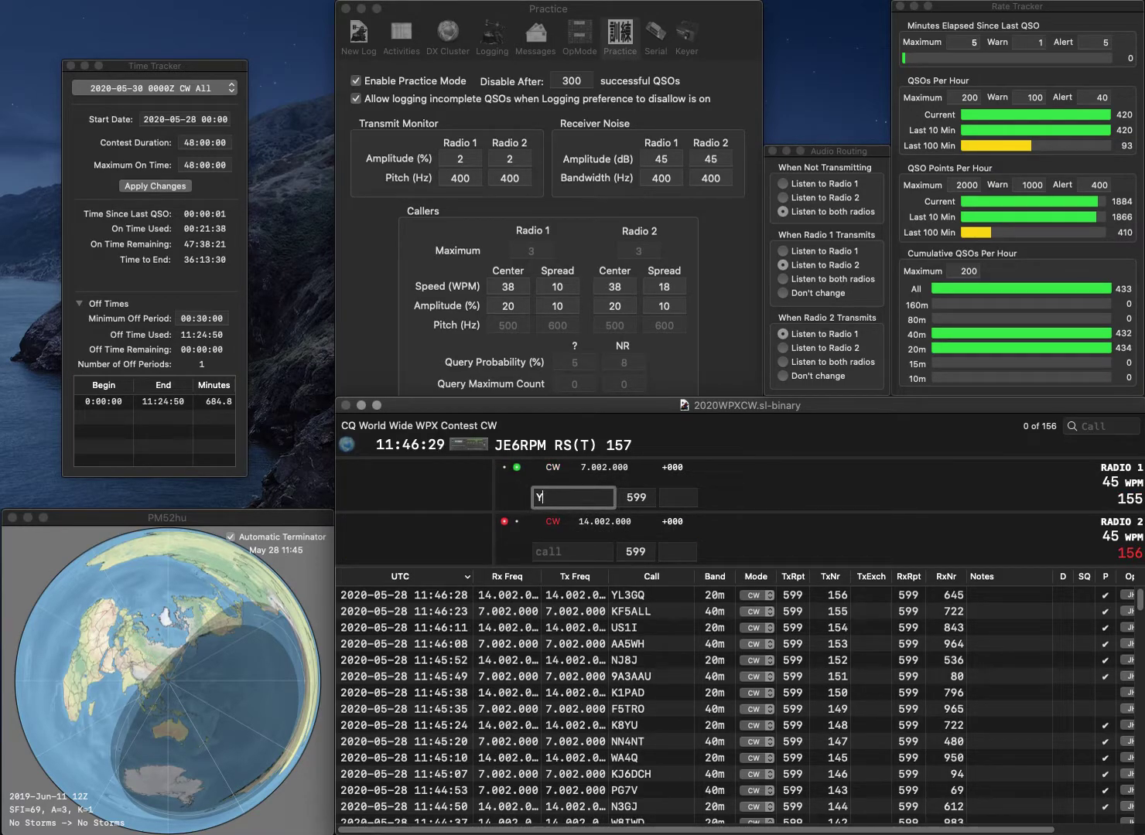
key("BackSpace")
type("C7TU")
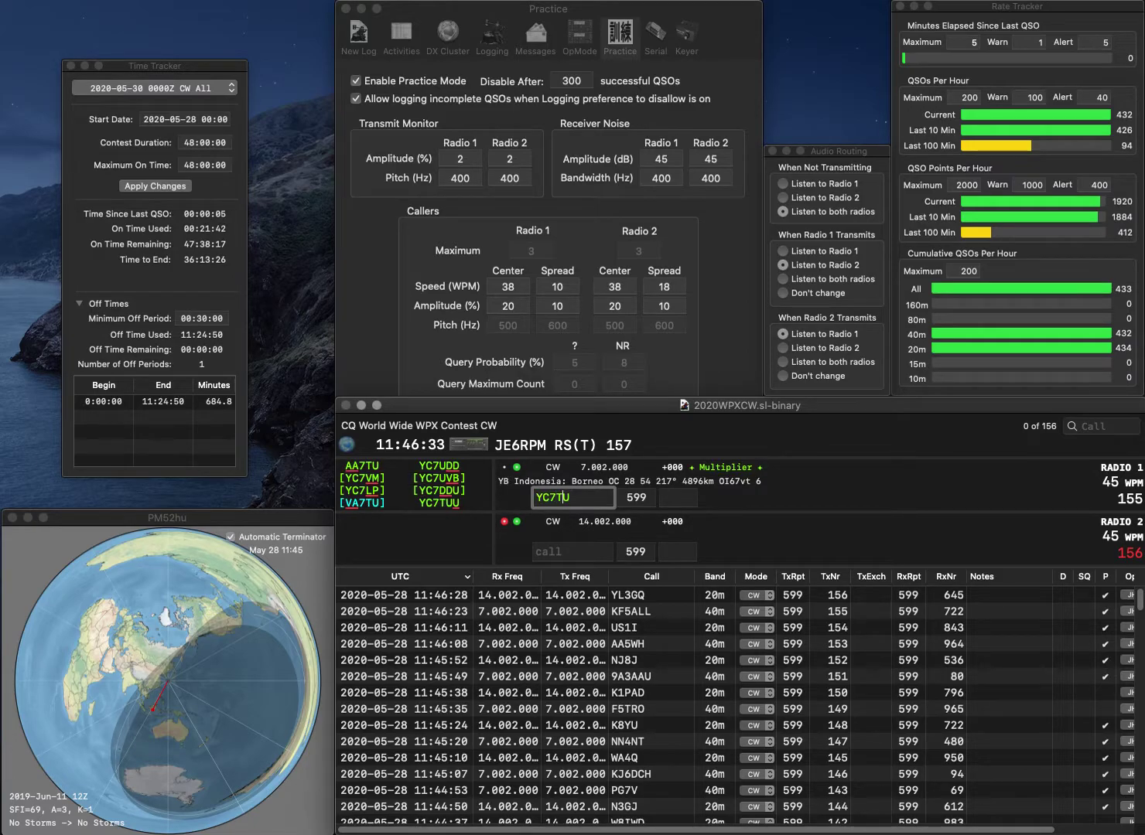
type("U")
key("Return")
type("LC5A")
key("Return")
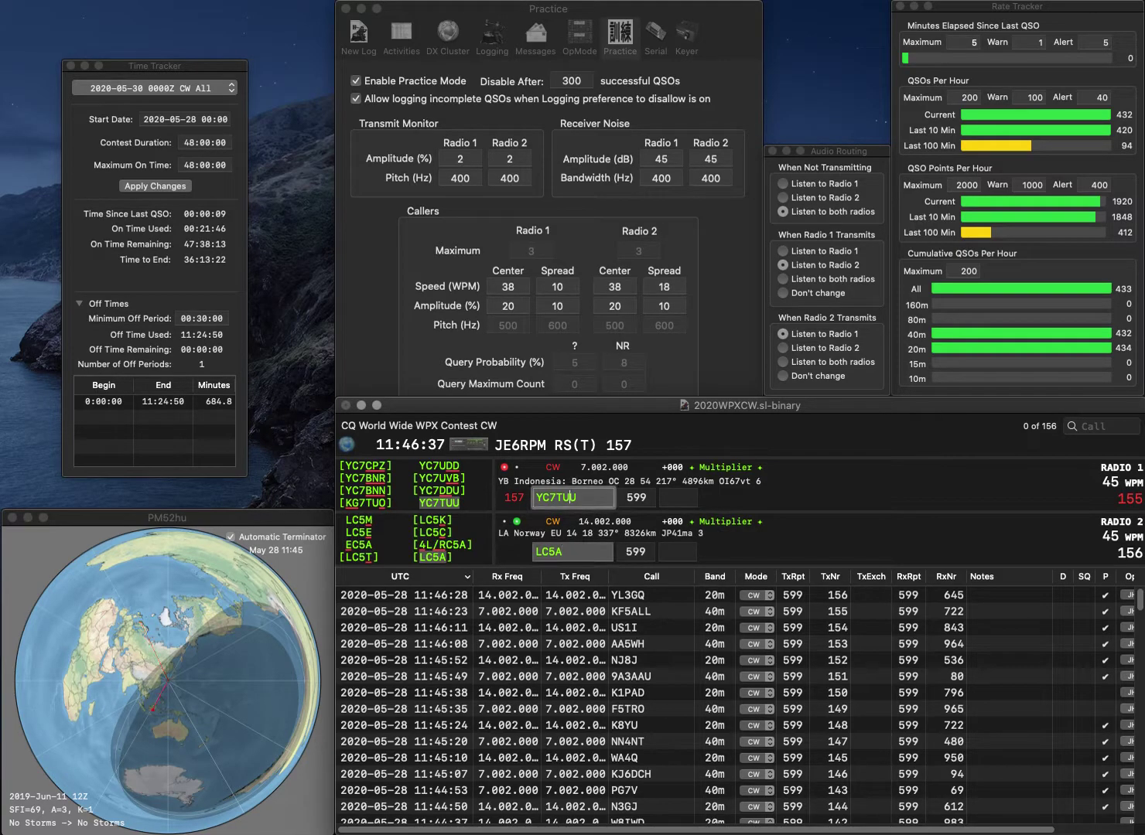
key("Tab")
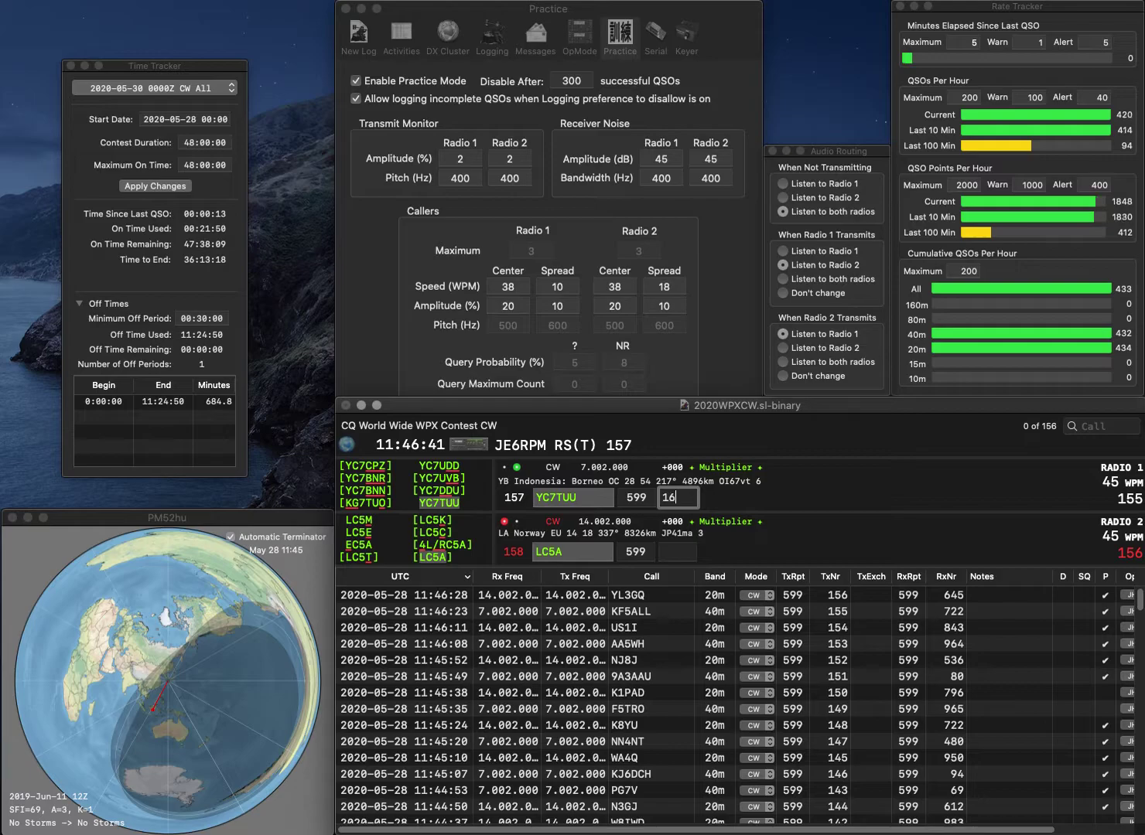
key("Return")
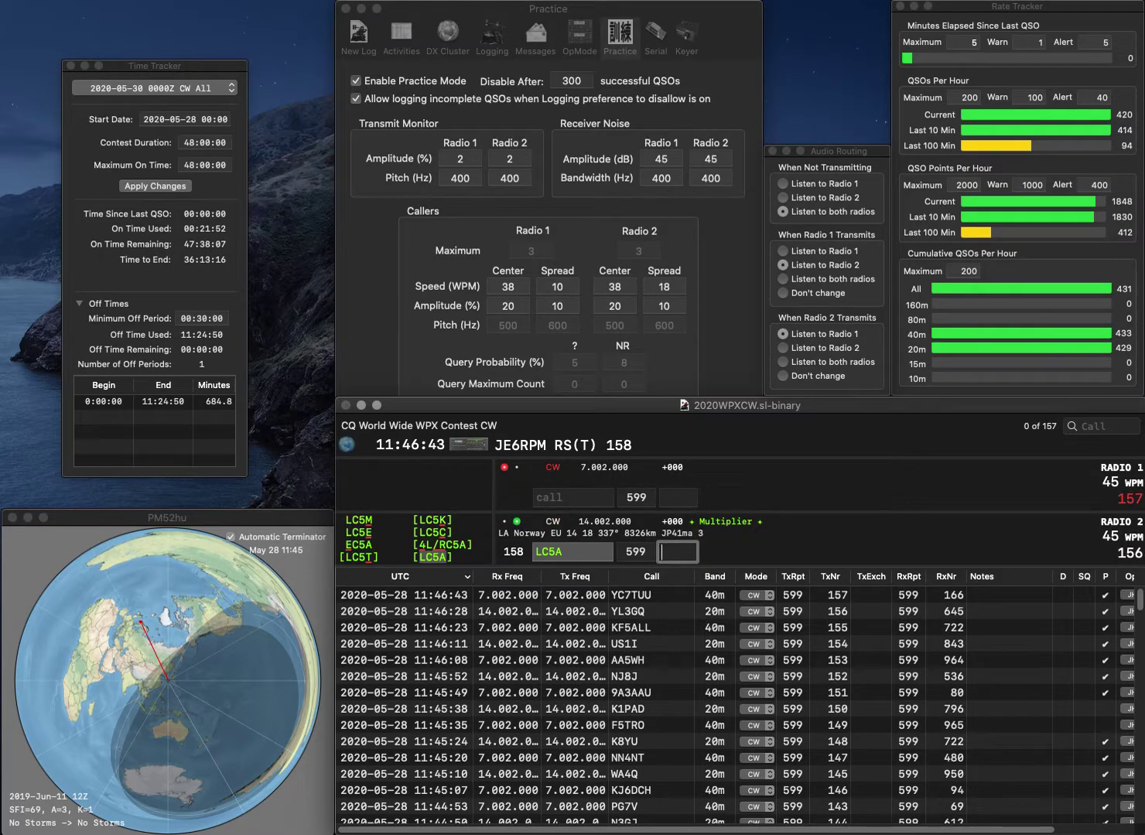
type("818")
key("Return")
Step: Answer the partial call 2X on Radio 1 and the caller W8TWA on Radio 2
type("2X")
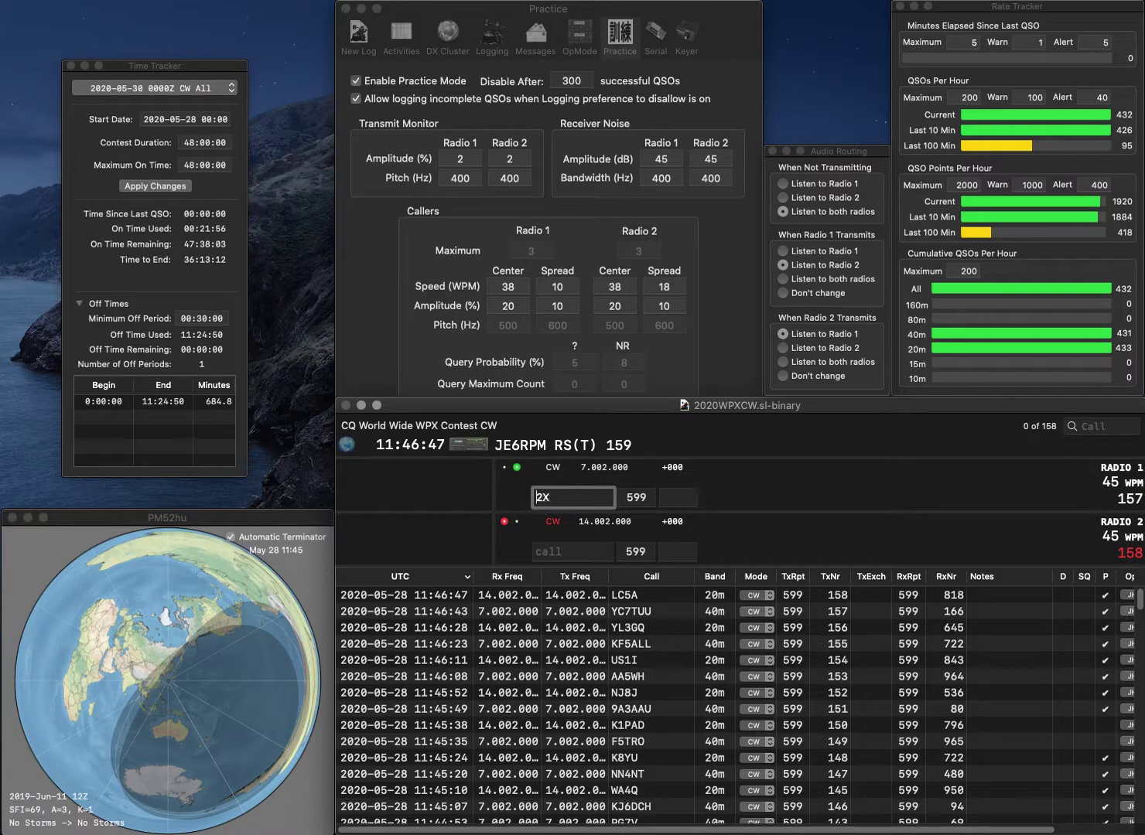
key("Return")
type("W8TWA")
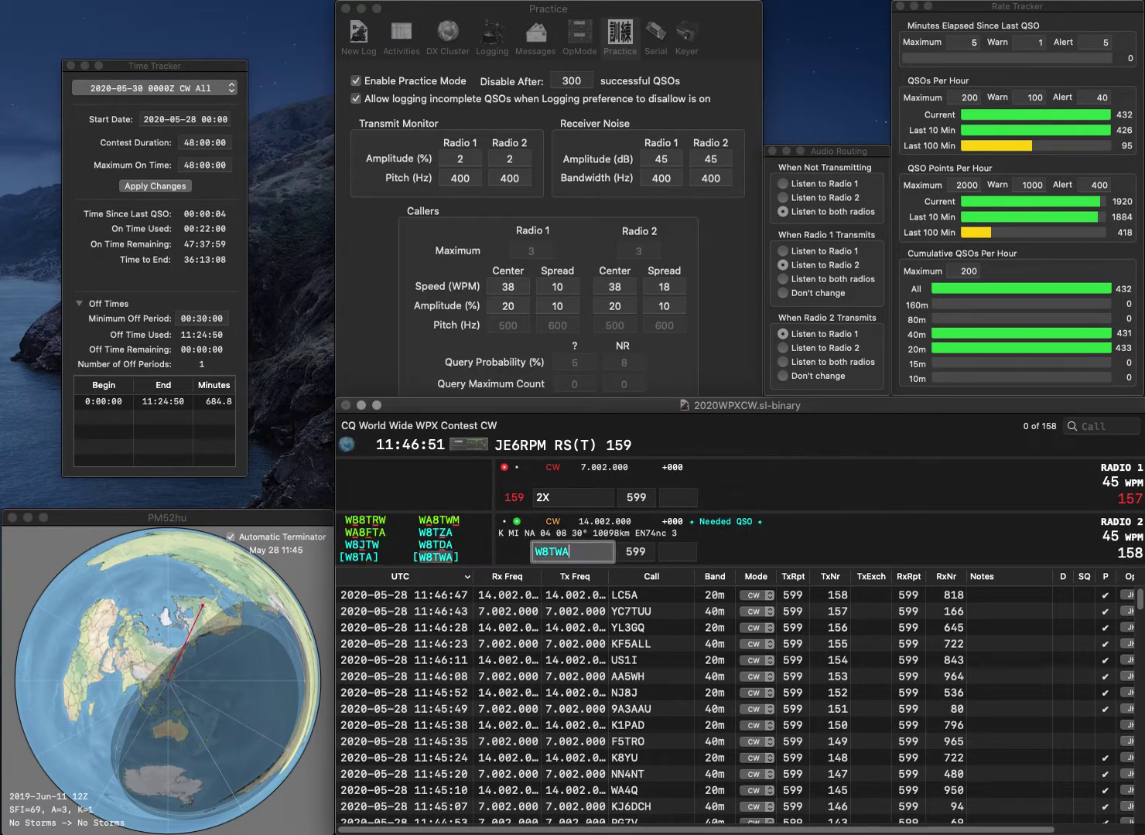
key("Return")
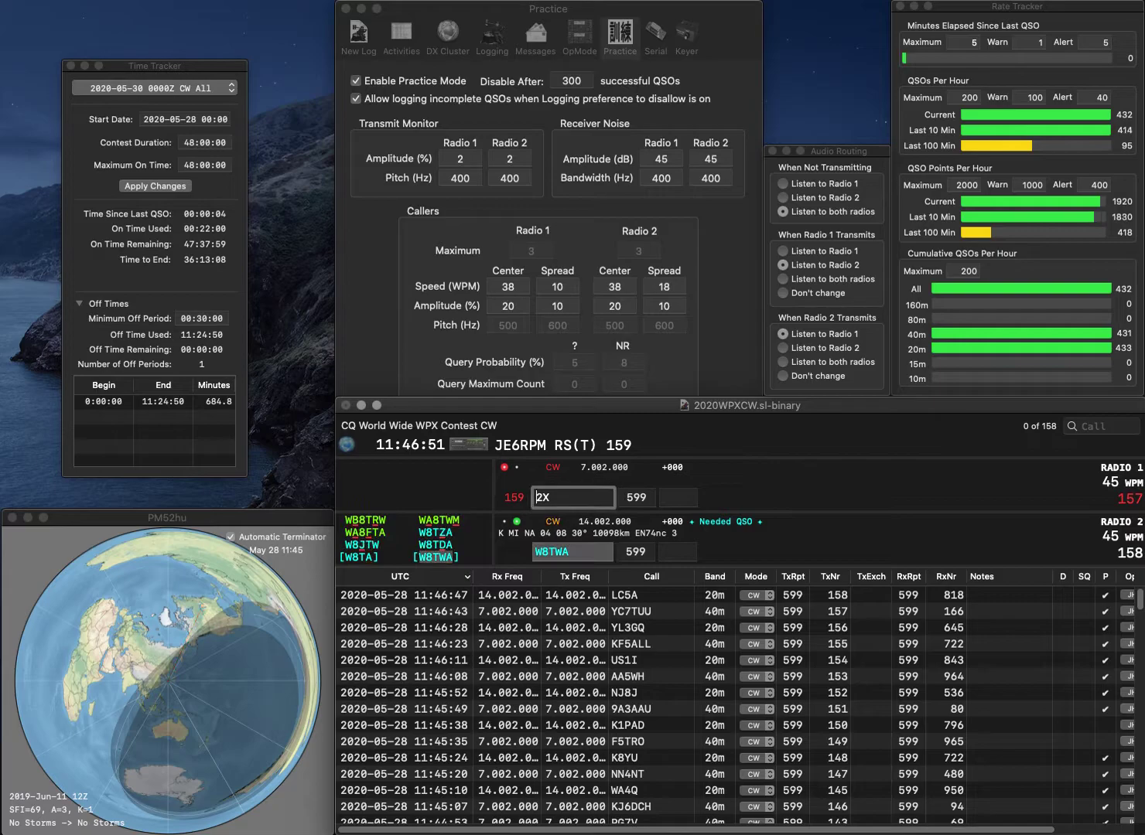
Step: Complete the Radio 1 call as WU2X and send that station the exchange
type("WU")
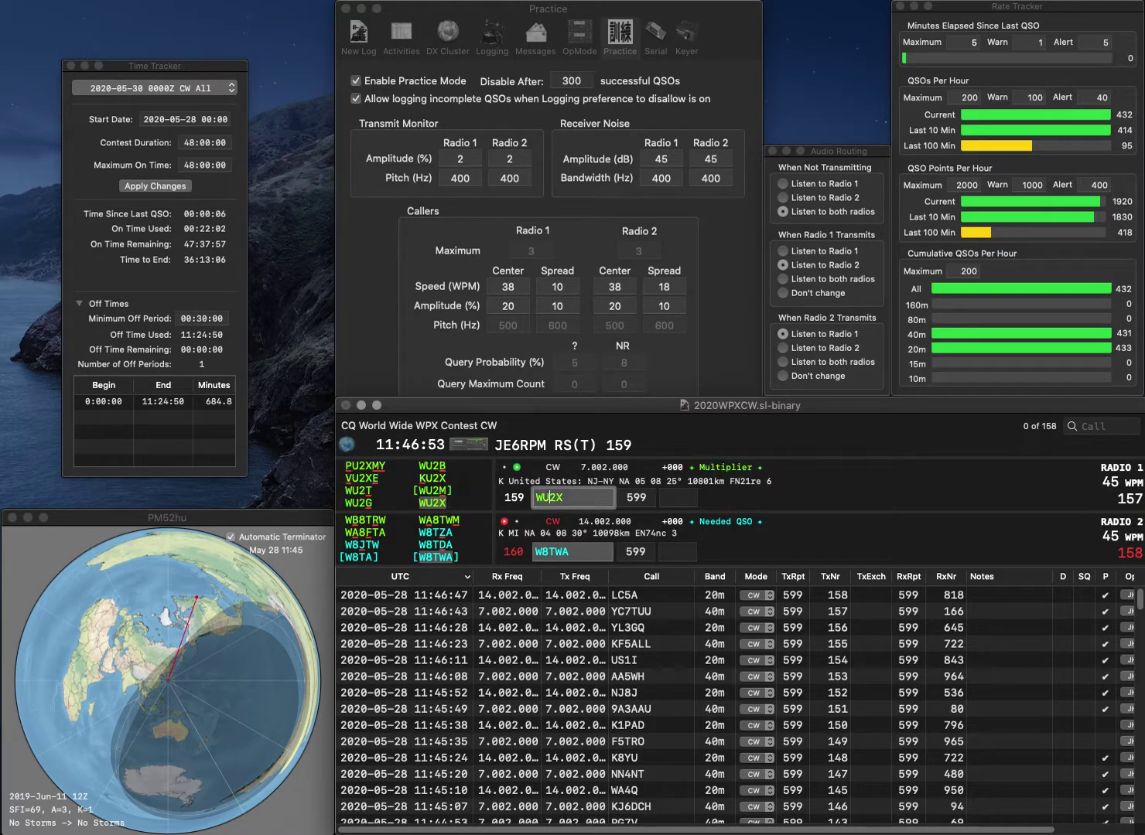
key("Tab")
key("space")
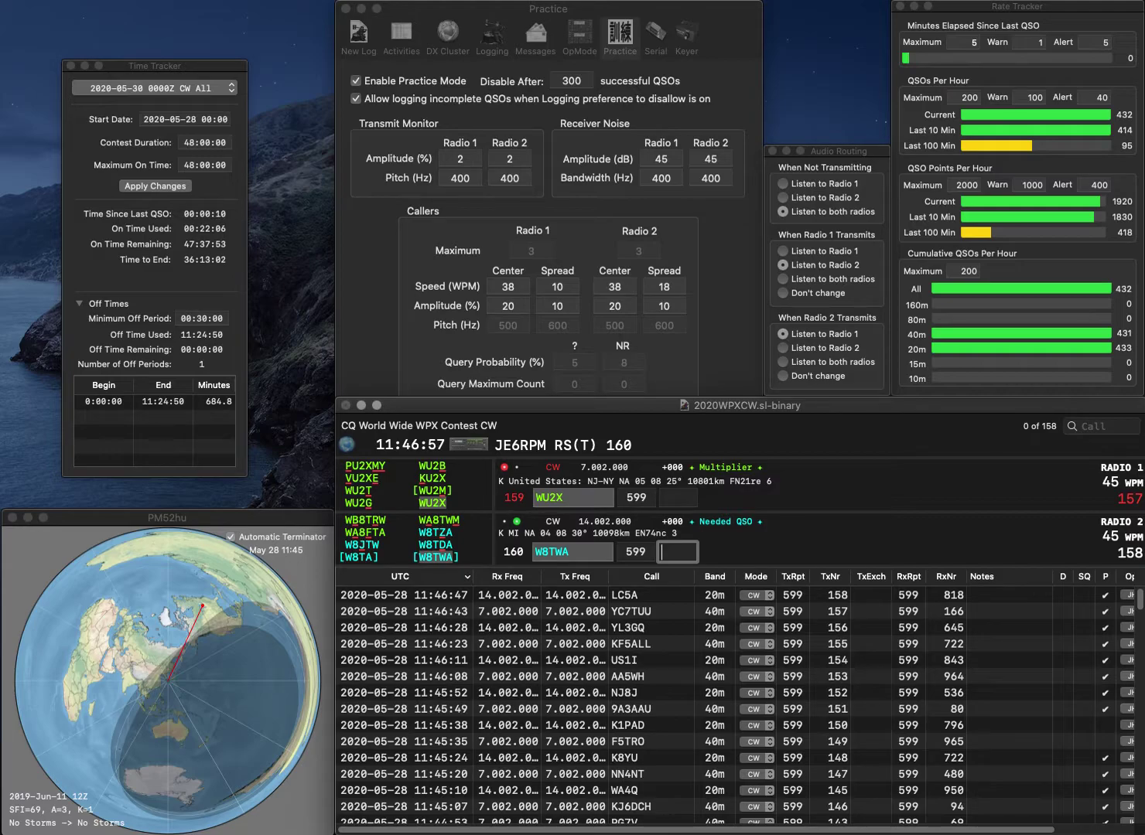
Step: Log W8TWA on Radio 2 with received number 894 and WU2X on Radio 1 with 798
type("894")
key("Return")
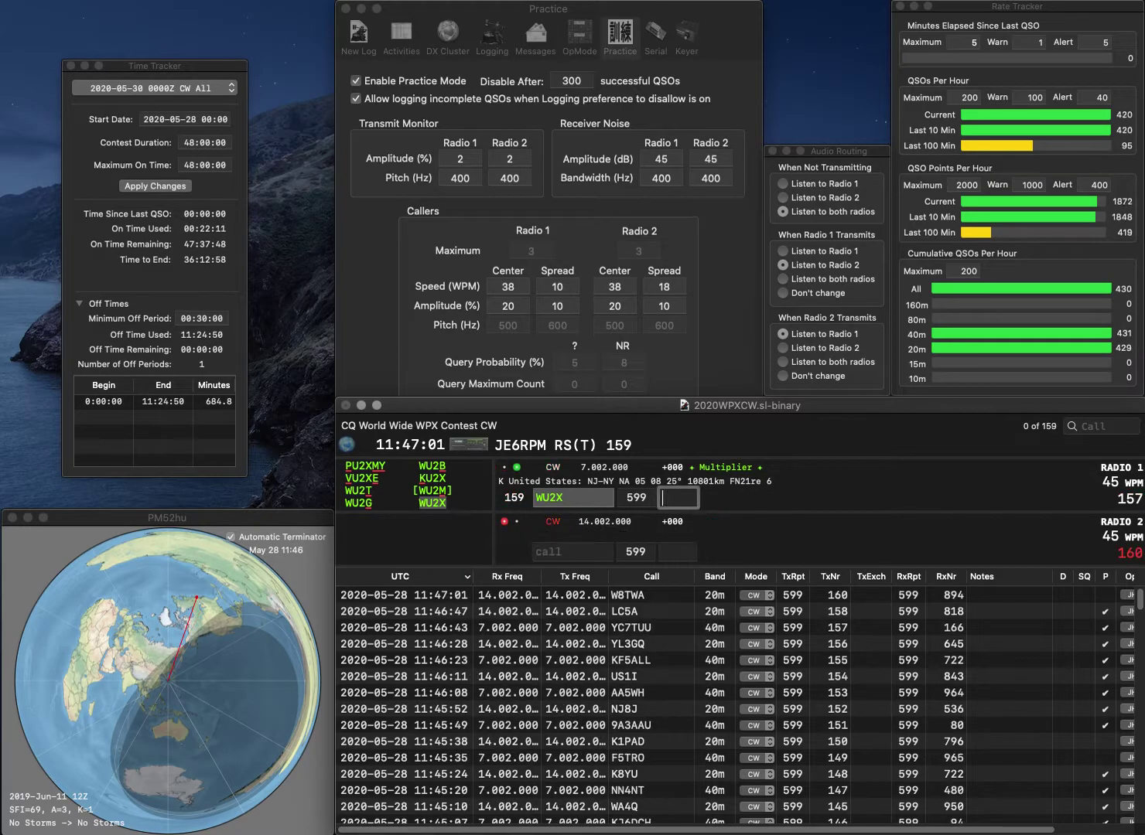
type("798")
key("Return")
type("W4SJV")
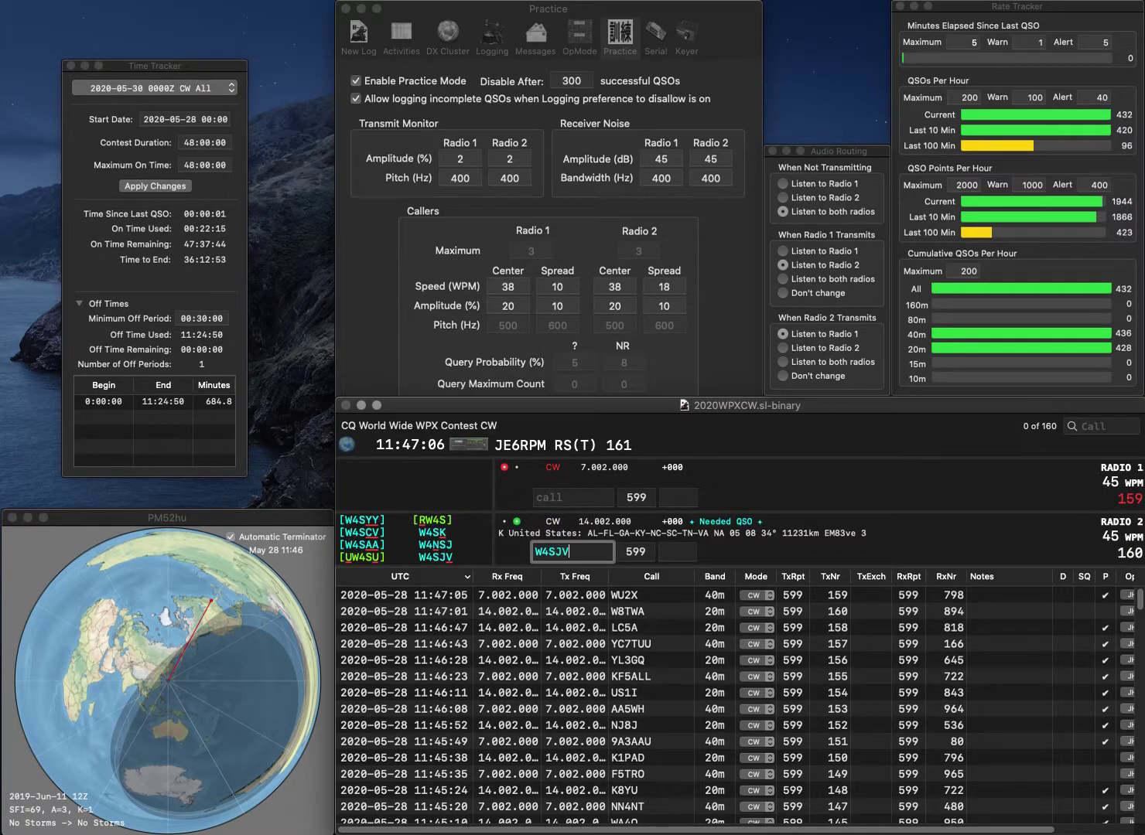
key("Return")
type("HB9DAS")
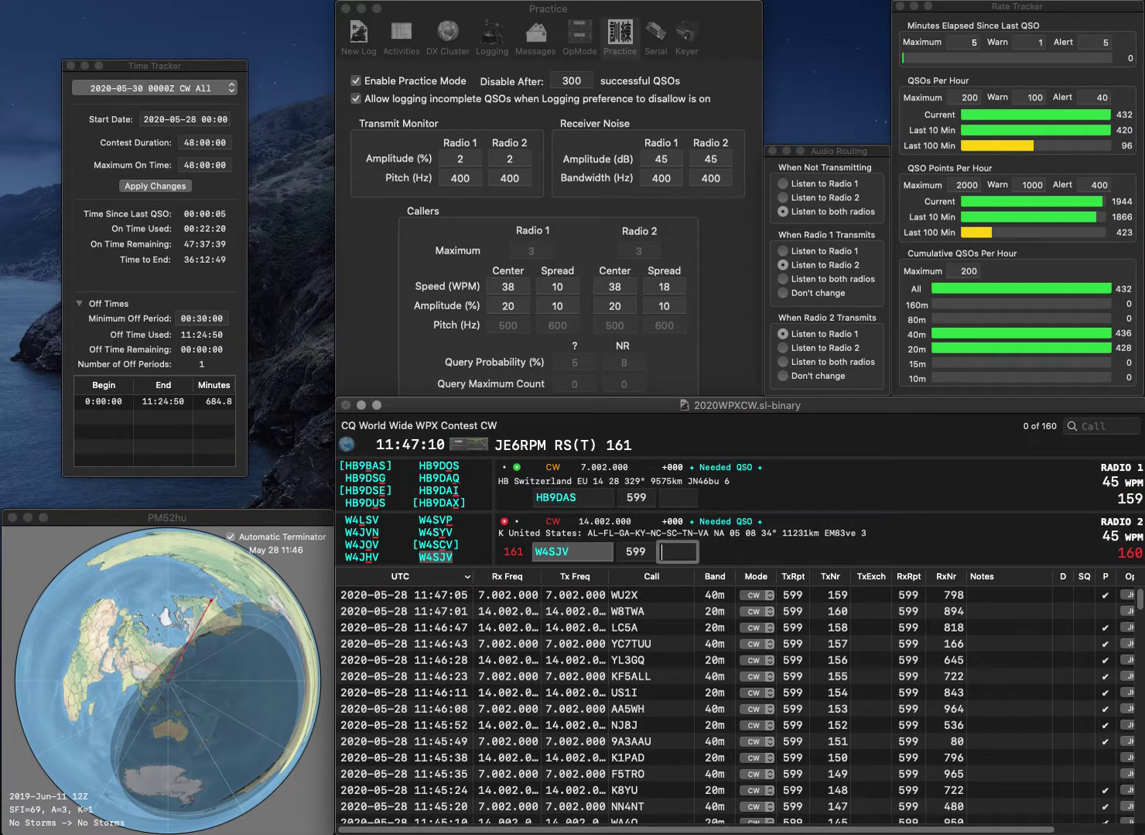
key("Tab")
key("shift+Tab")
type("HB9BAS")
key("Return")
type("46")
key("Return")
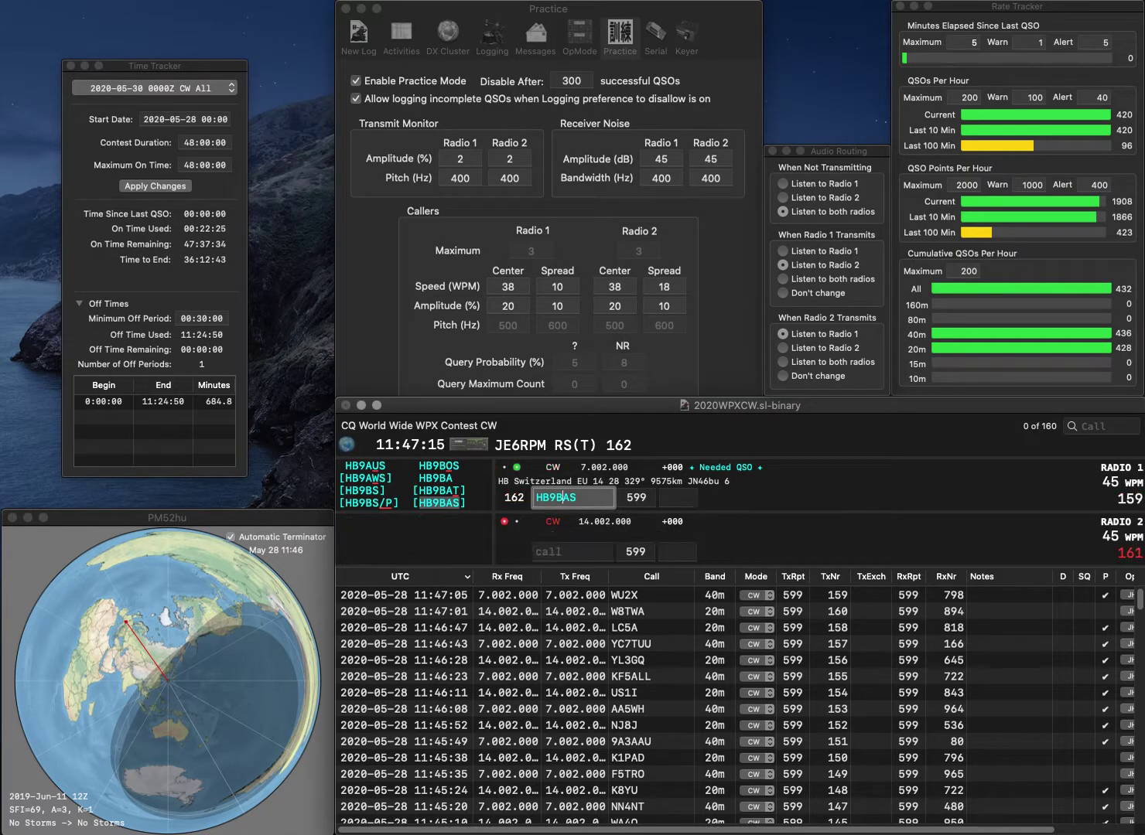
key("Return")
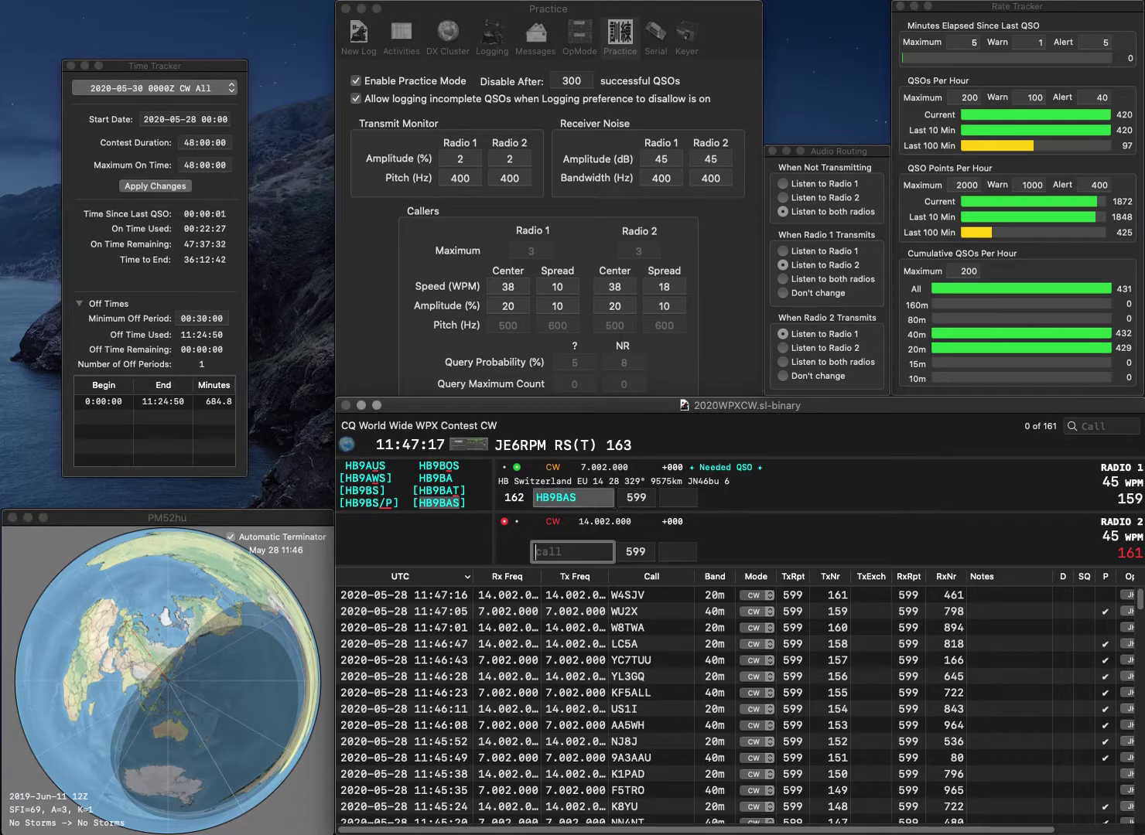
type("K")
type("A3FBG")
key("Left")
key("Left")
key("Left")
key("BackSpace")
type("4")
key("Return")
type("329")
key("Return")
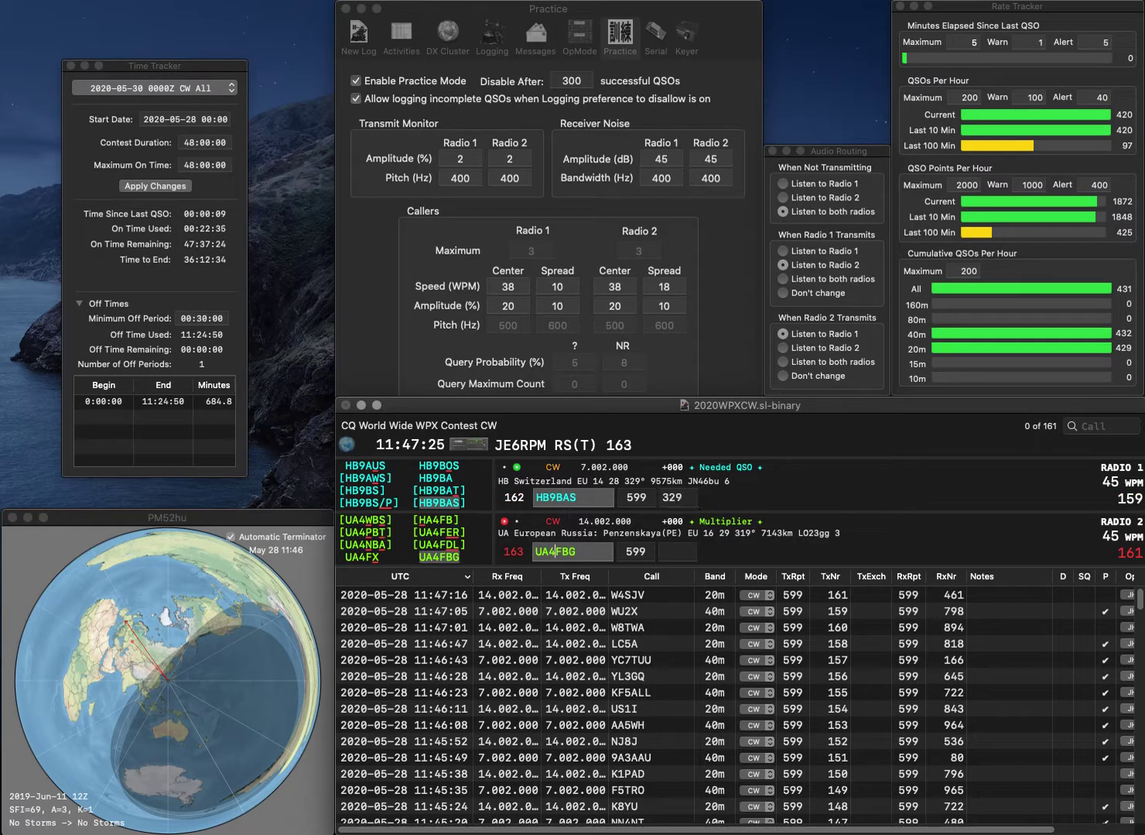
key("Return")
type("833")
key("Return")
type("N0AX")
key("Return")
type("KI4FON")
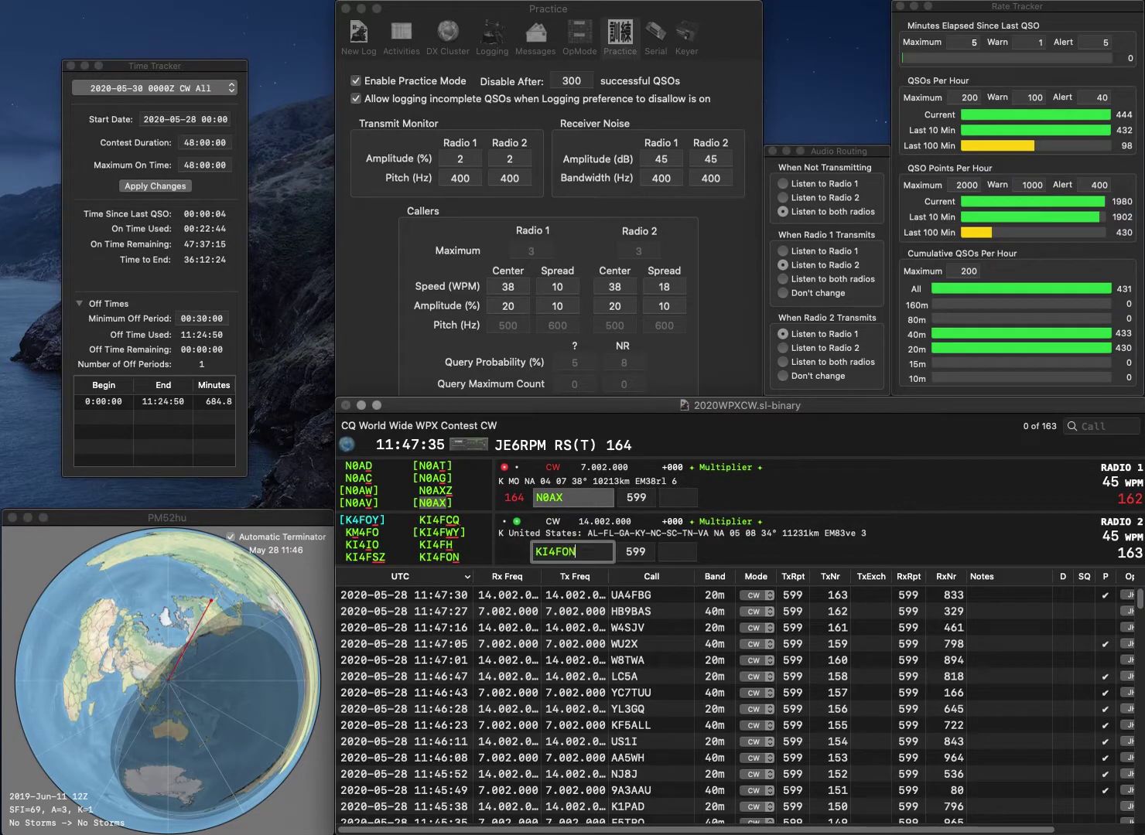
key("Return")
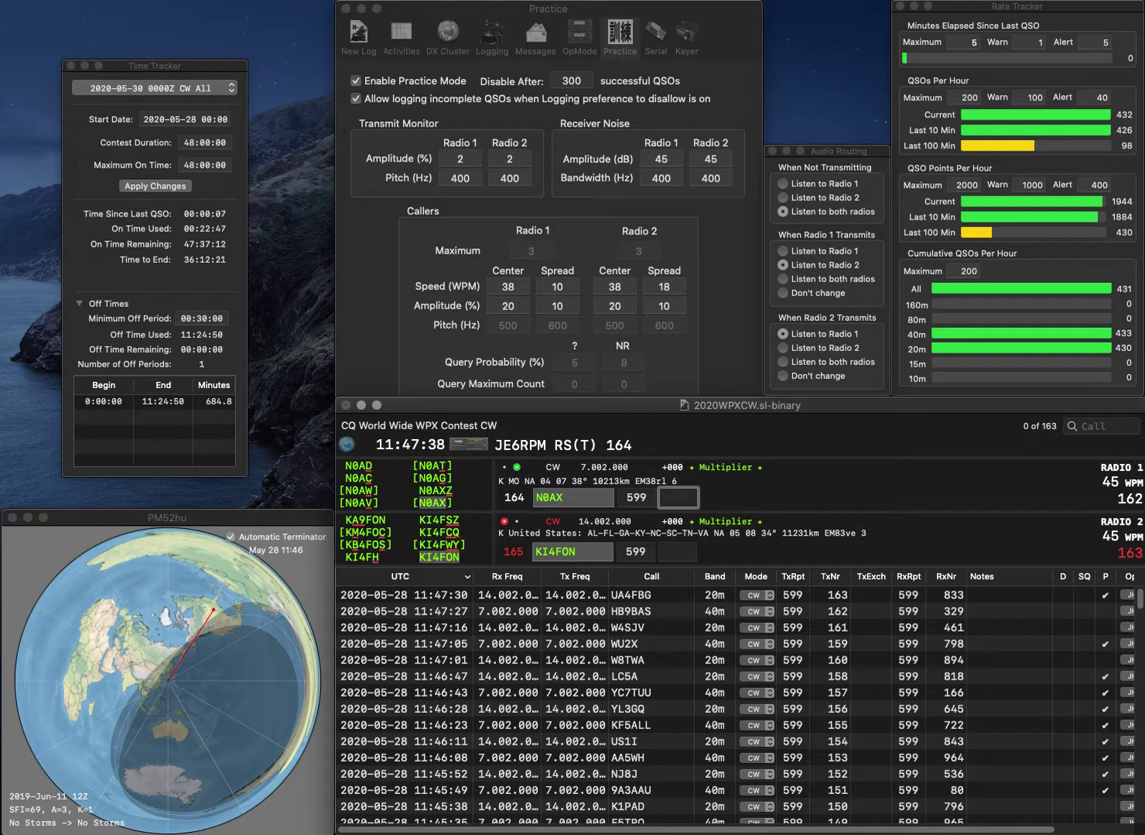
type("237")
key("Return")
type("140")
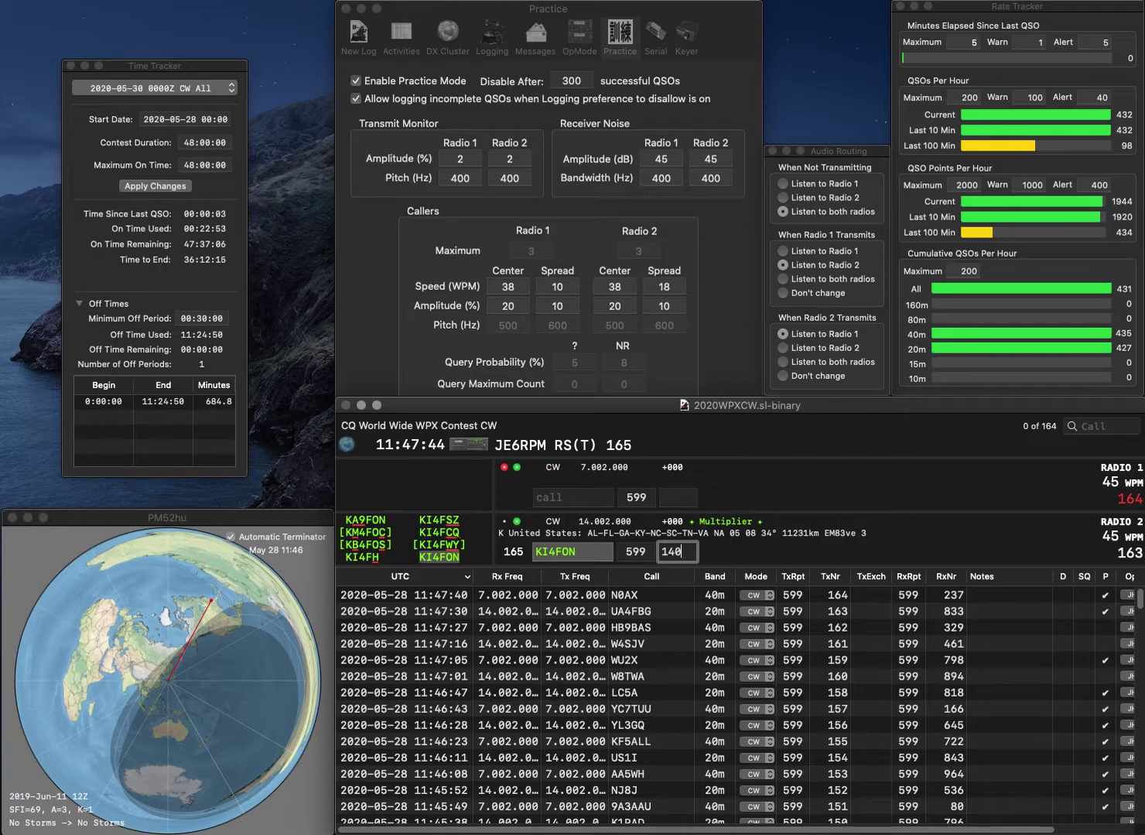
key("Return")
type("OT")
key("Home")
type("1")
key("Return")
type("AI4")
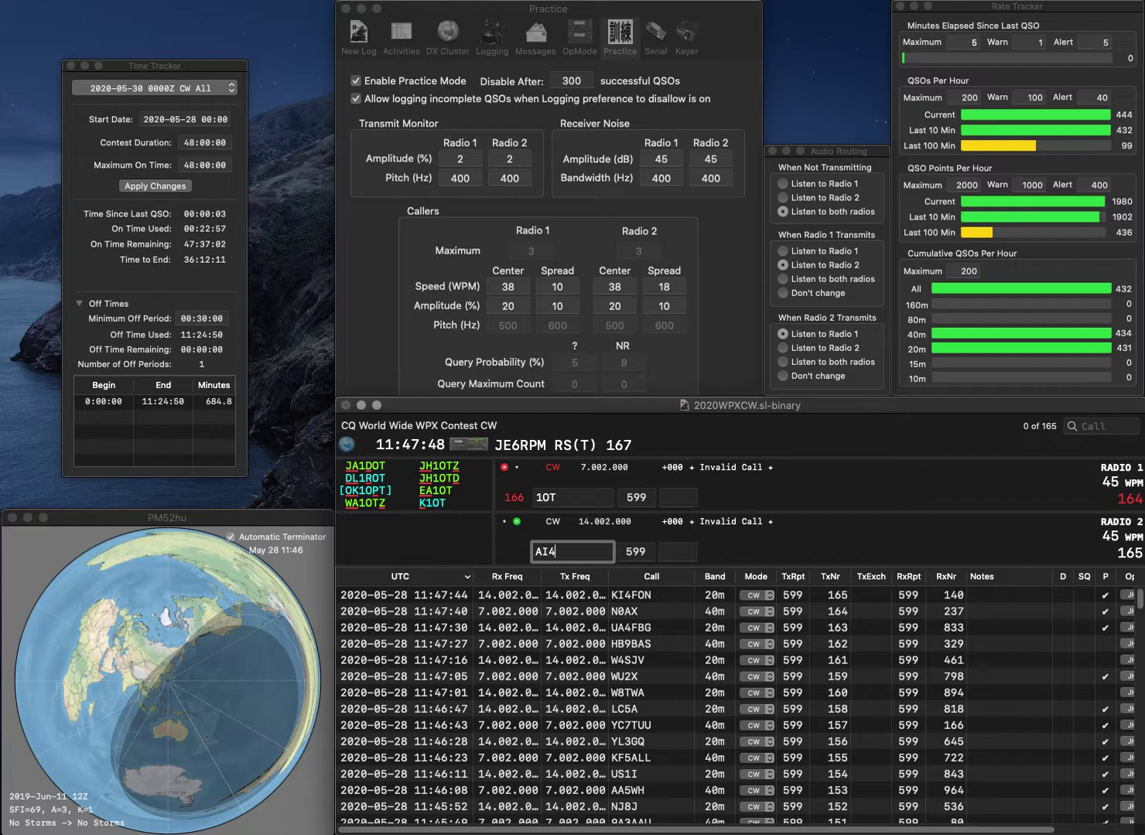
type("QQ")
key("Return")
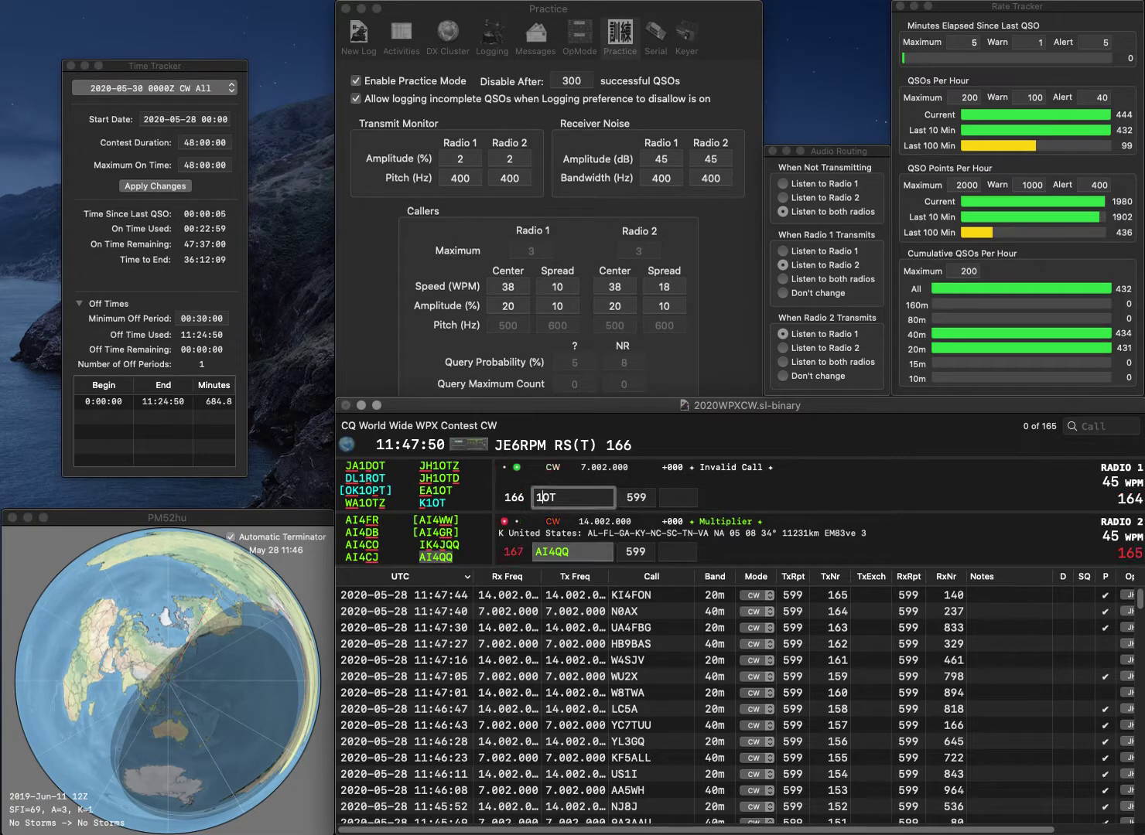
Step: Complete and correct the Radio 1 partial call to AA1ON and resend the exchange
type("AA")
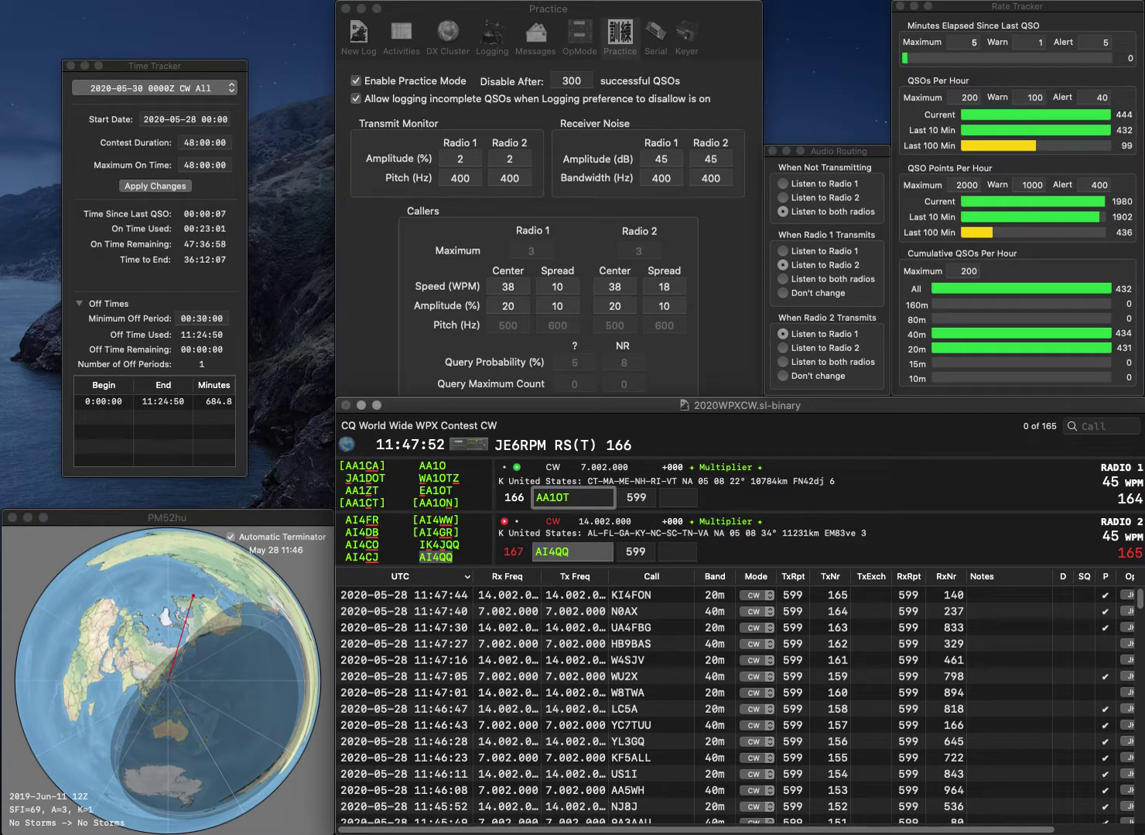
key("BackSpace")
type("N")
key("Return")
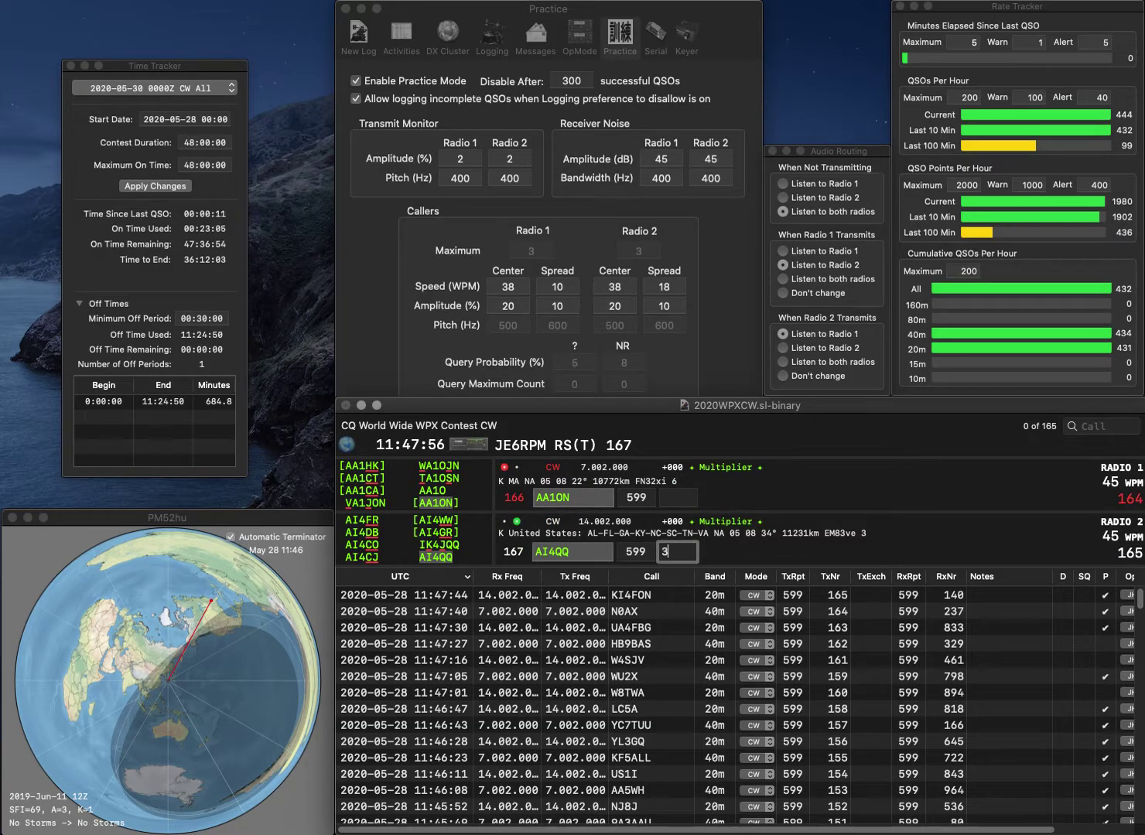
type("392")
key("Return")
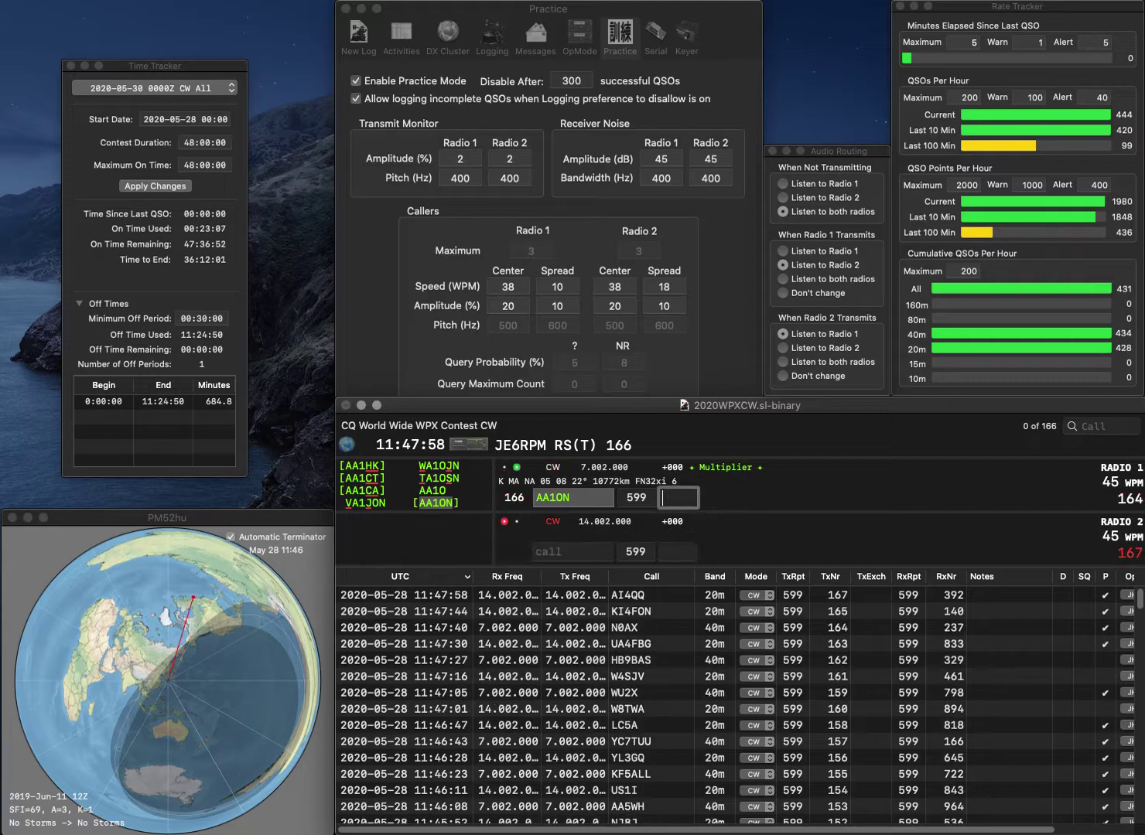
type("244")
key("Return")
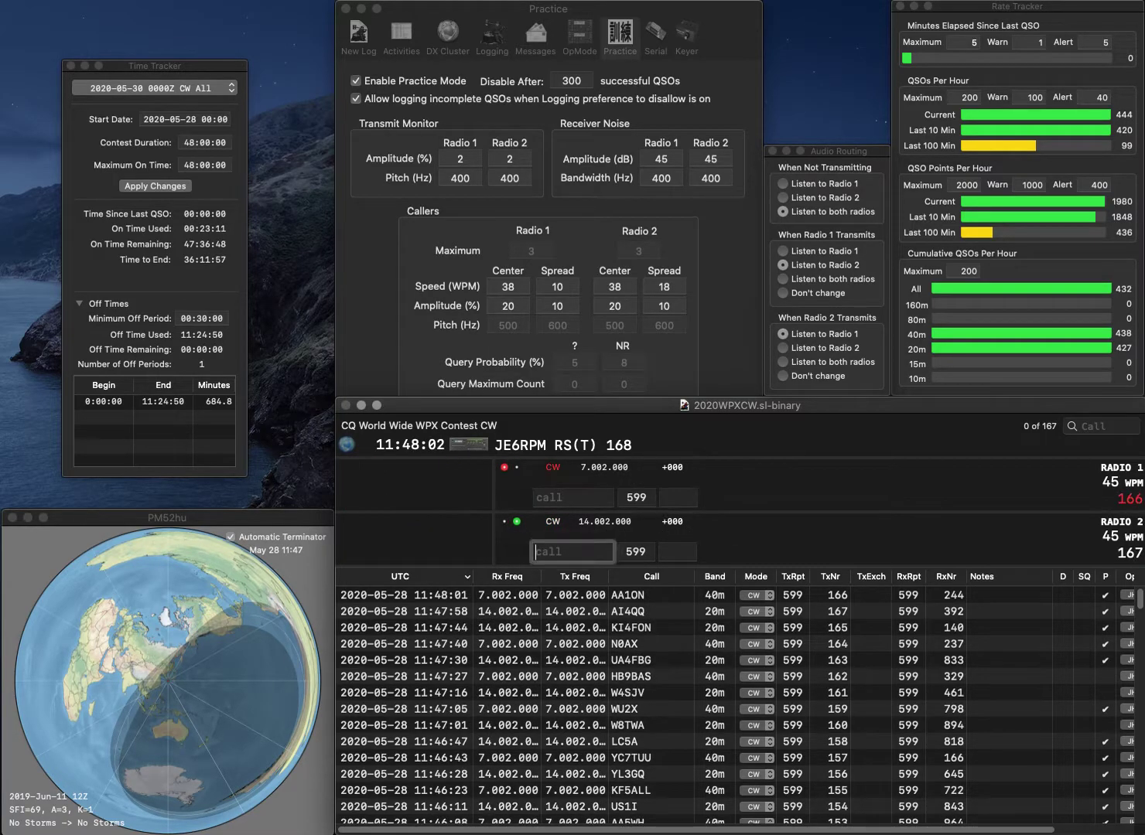
Step: Send the partial call LMG on Radio 2, work K9SO on Radio 1, and complete the partial call to F5LMG
type("LMG")
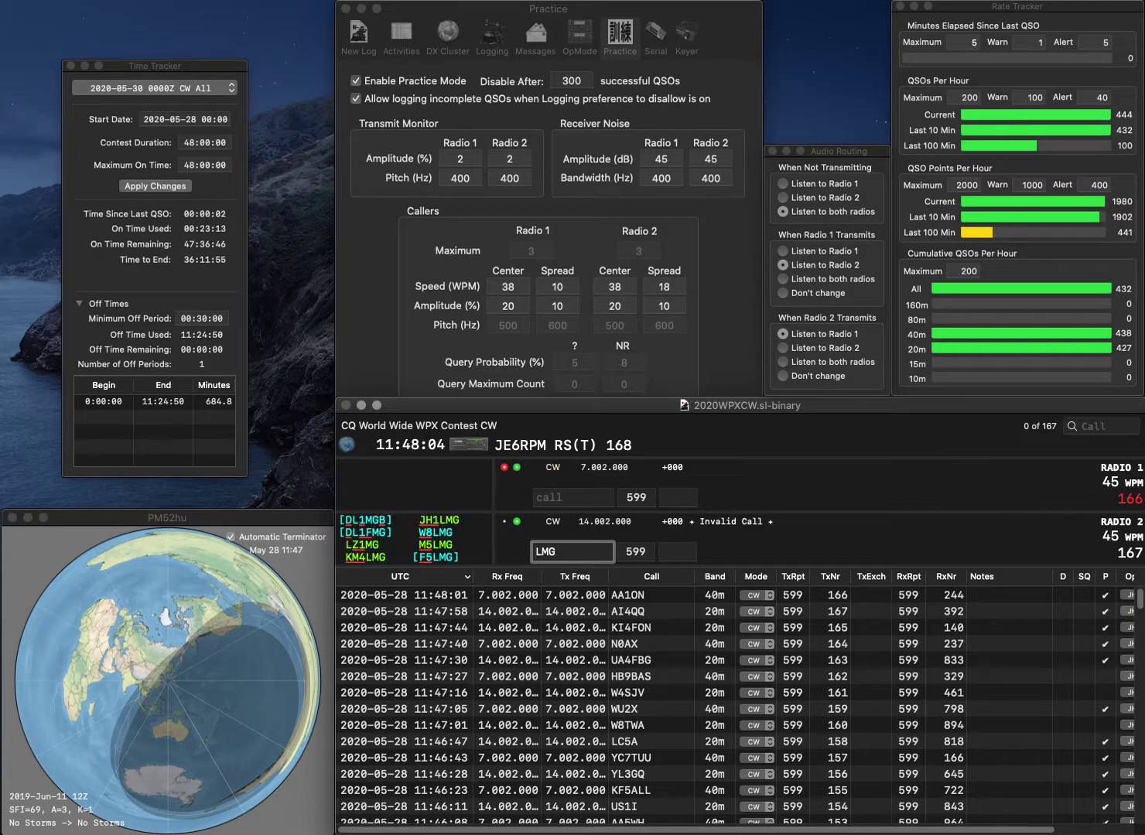
key("Return")
type("K9SO")
key("Return")
type("F5")
key("space")
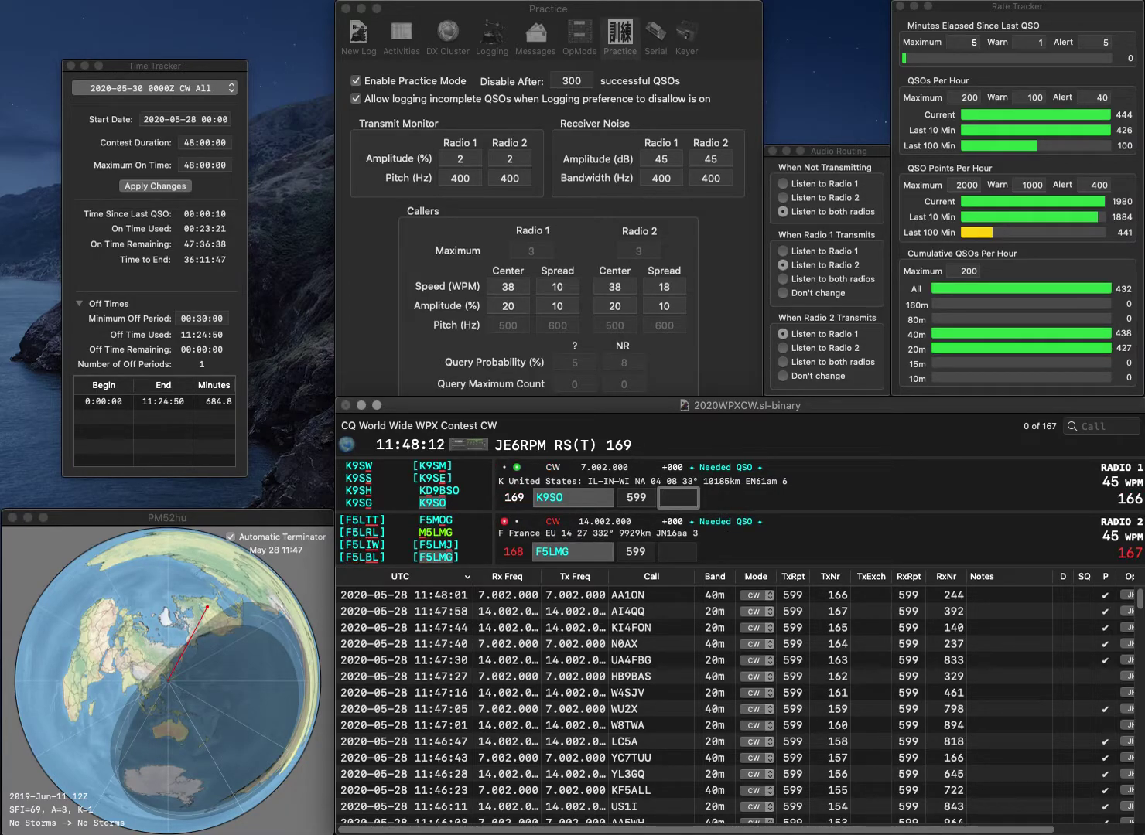
type("74")
key("Return")
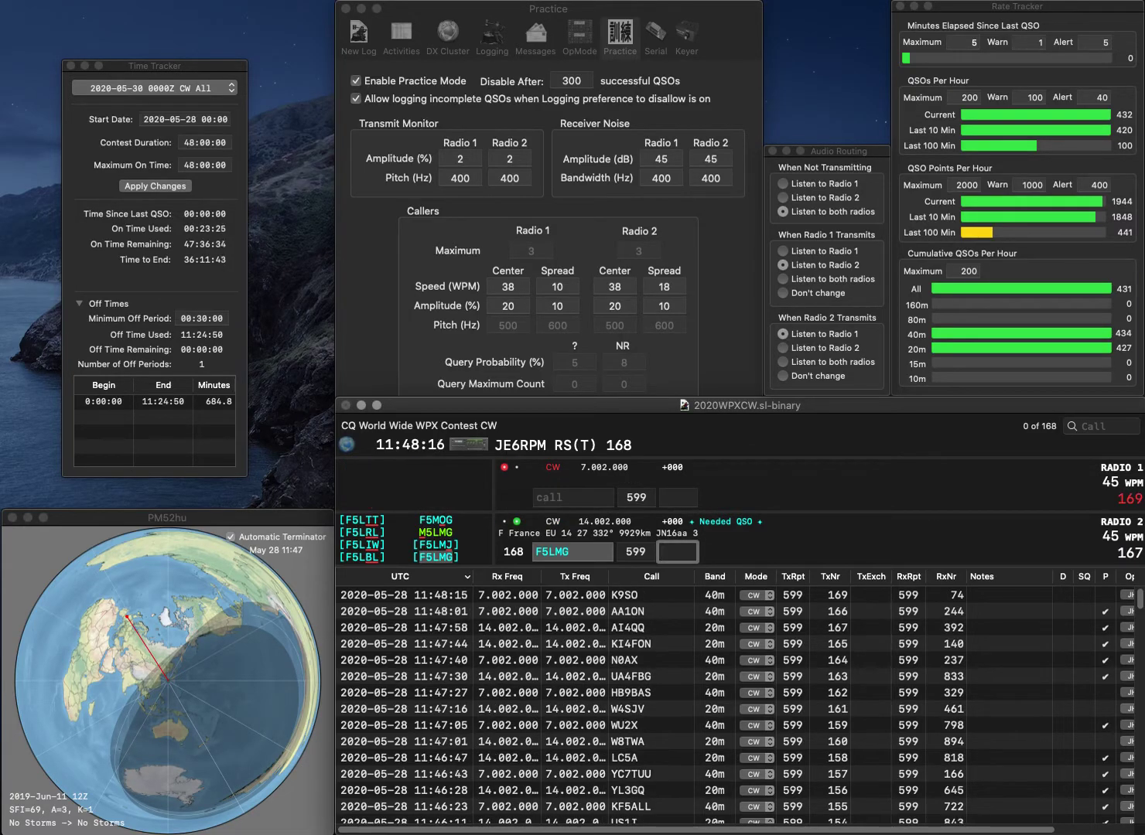
type("2")
key("Return")
Step: Enter and send the partial calls 2S on Radio 1 and 1MS on Radio 2
type("2S")
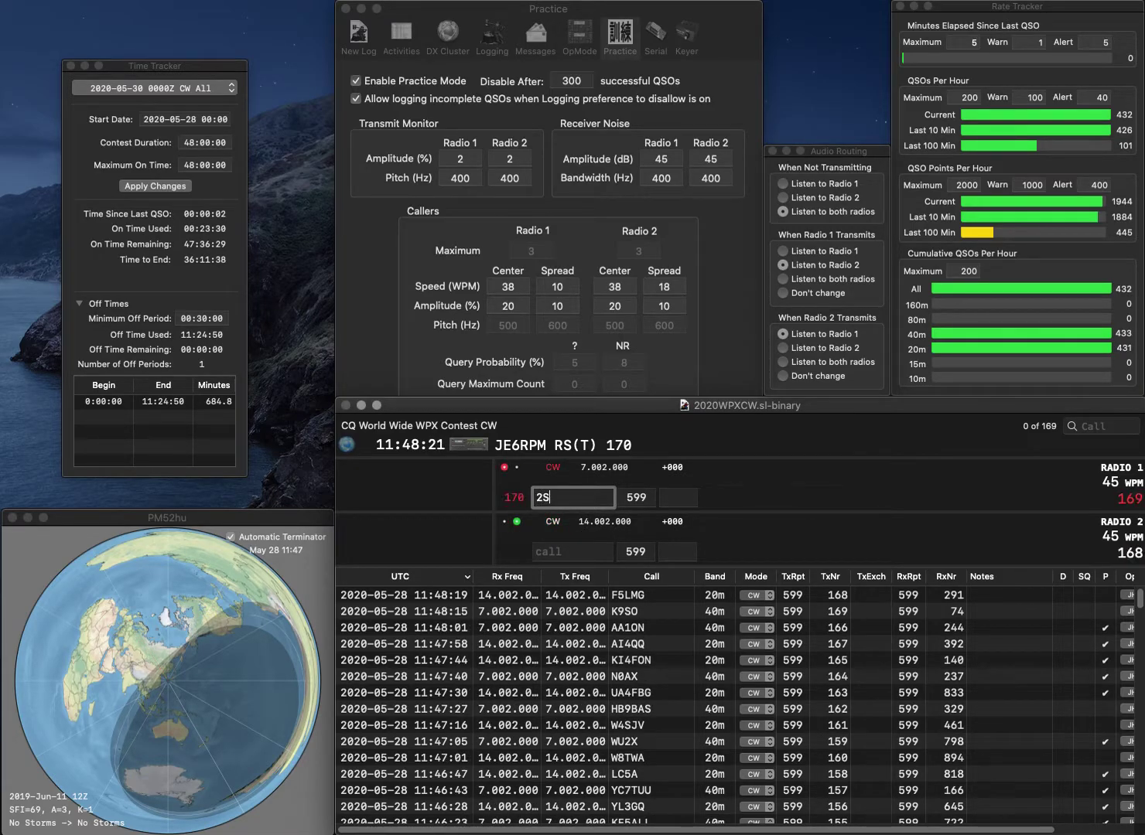
key("Return")
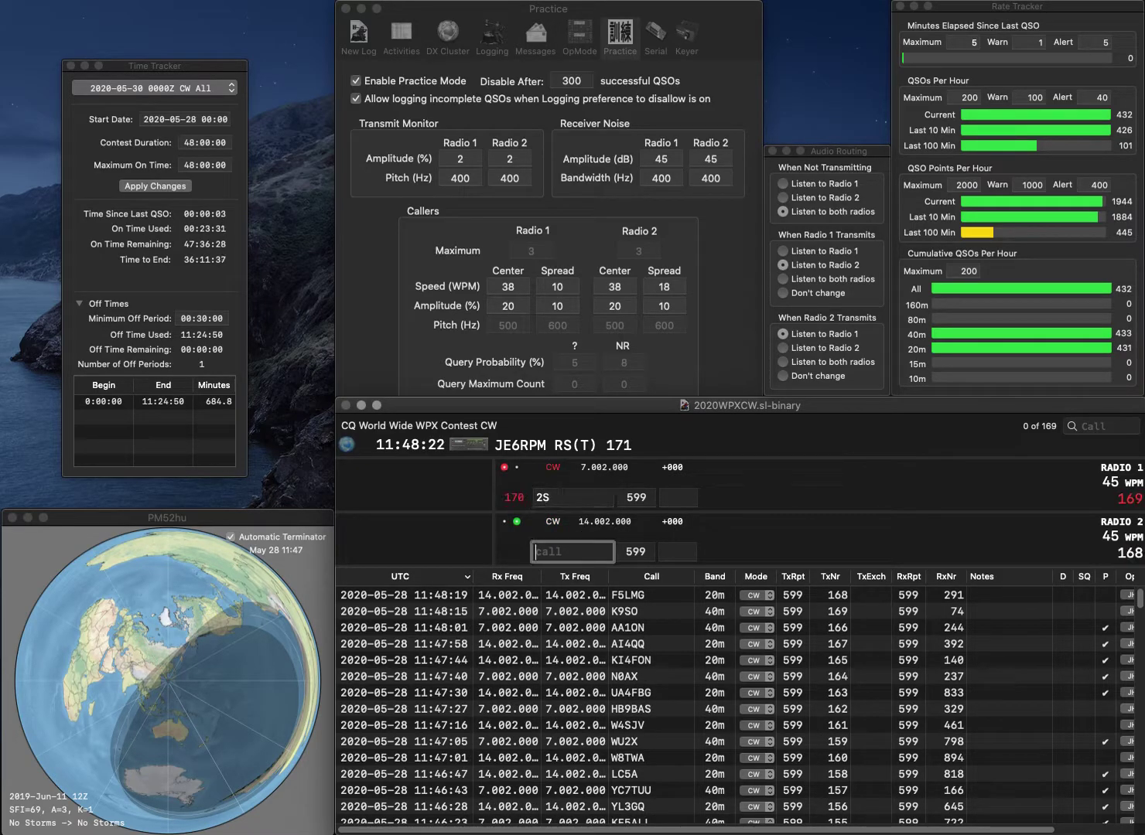
type("1MS")
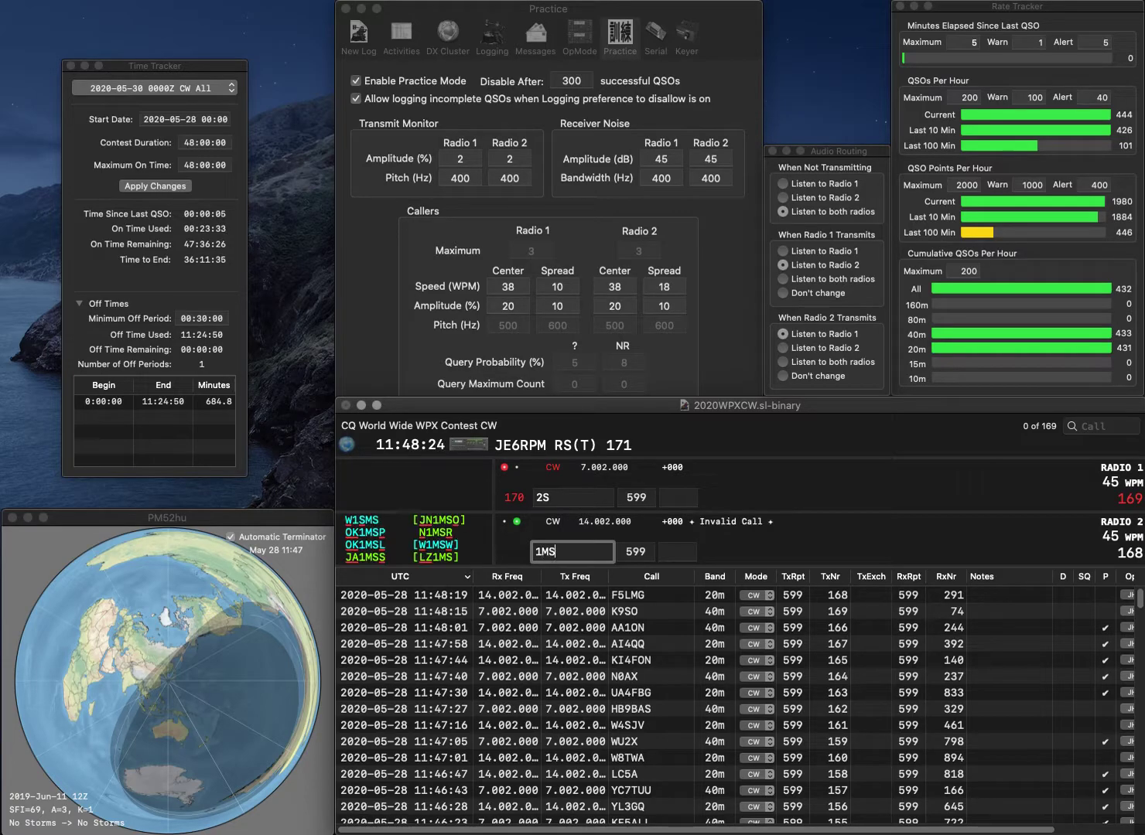
key("Return")
type("PY2S")
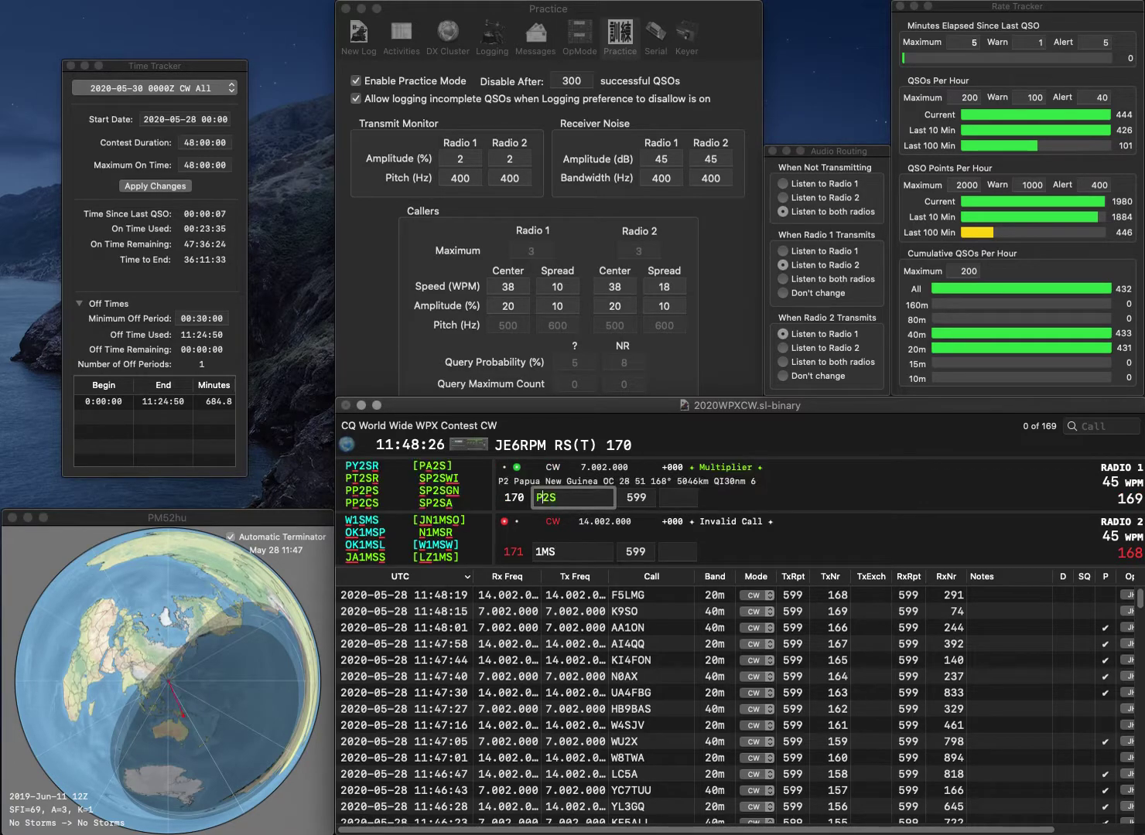
type("RL")
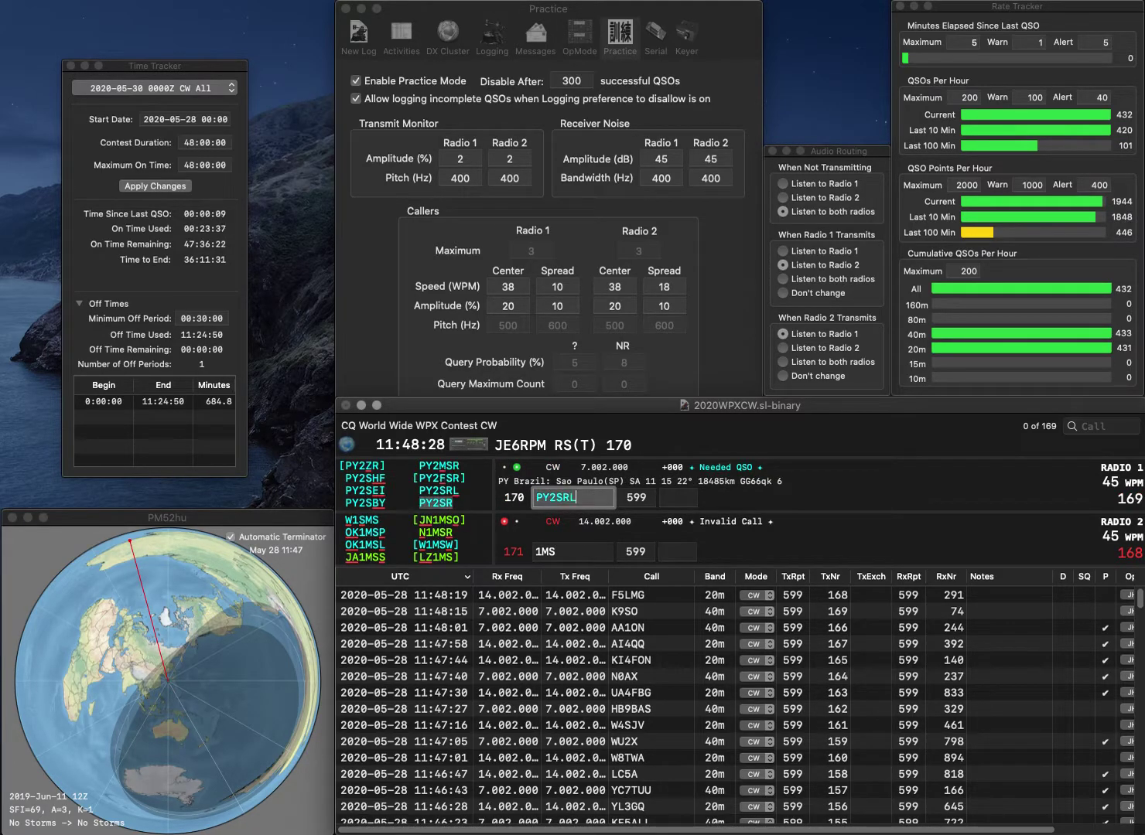
key("Return")
type("LZ")
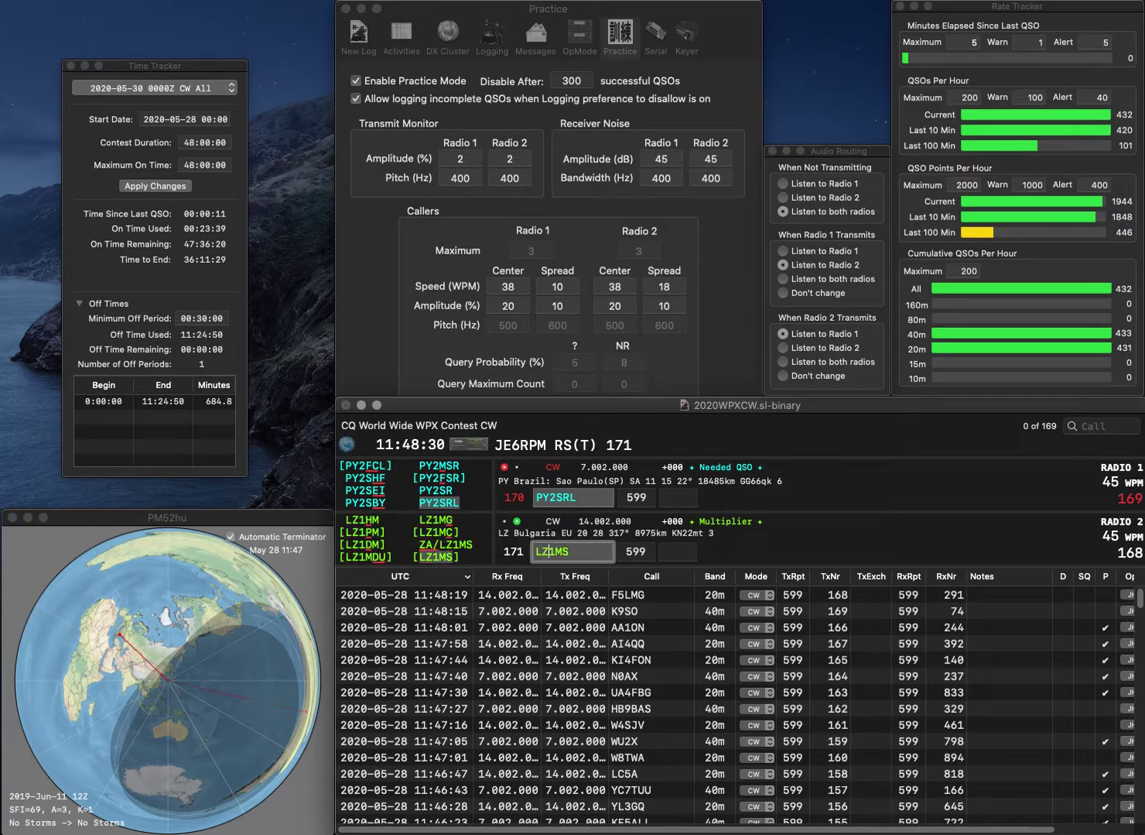
key("Return")
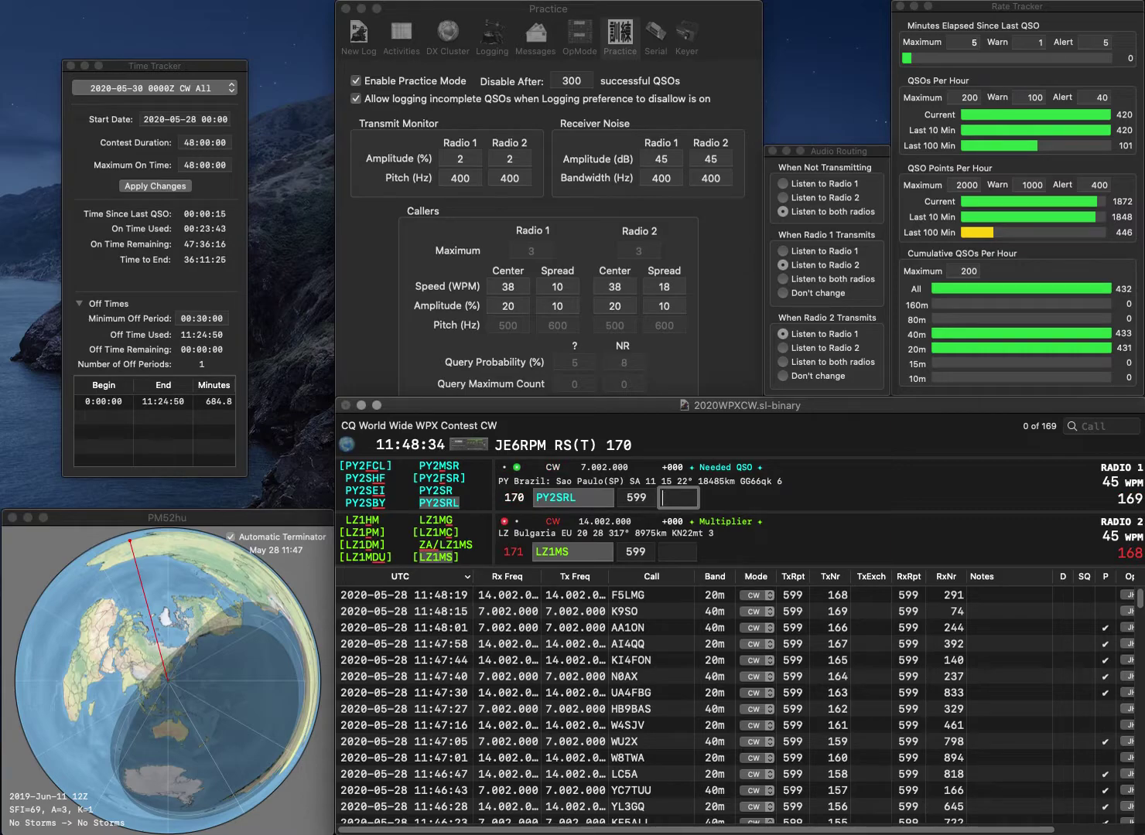
type("643")
key("Return")
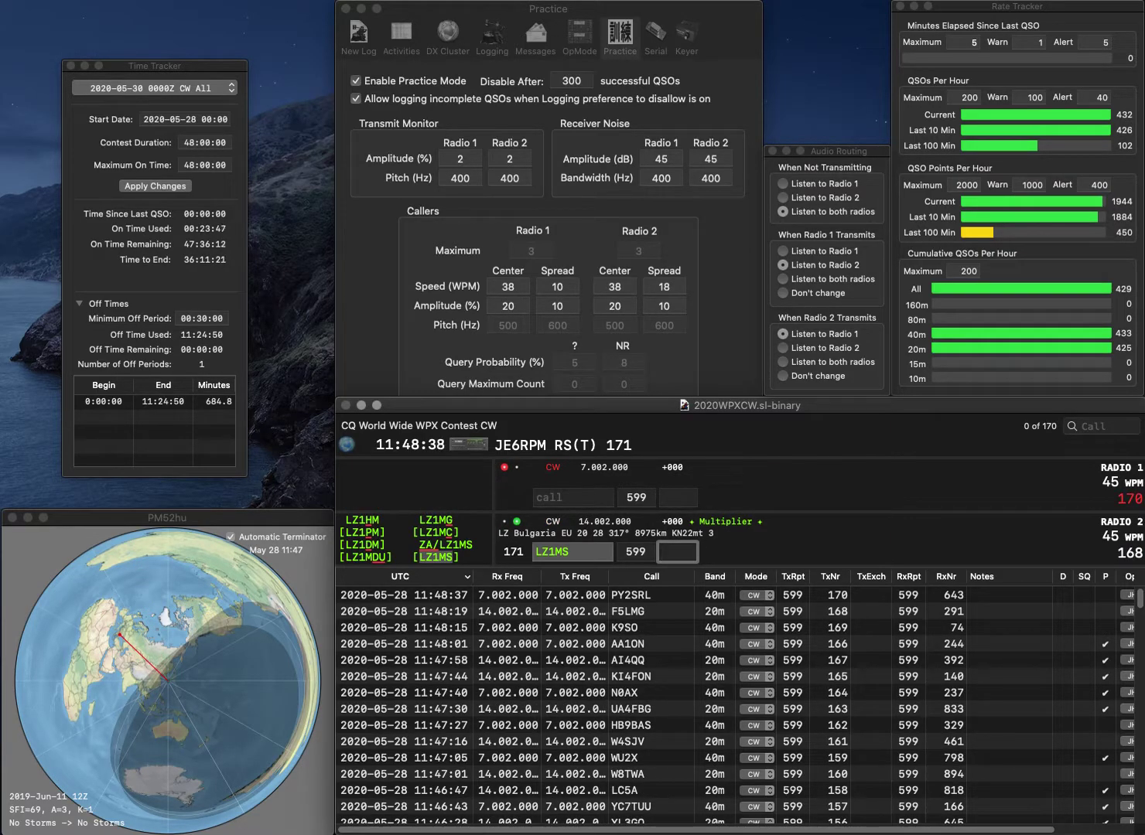
type("395")
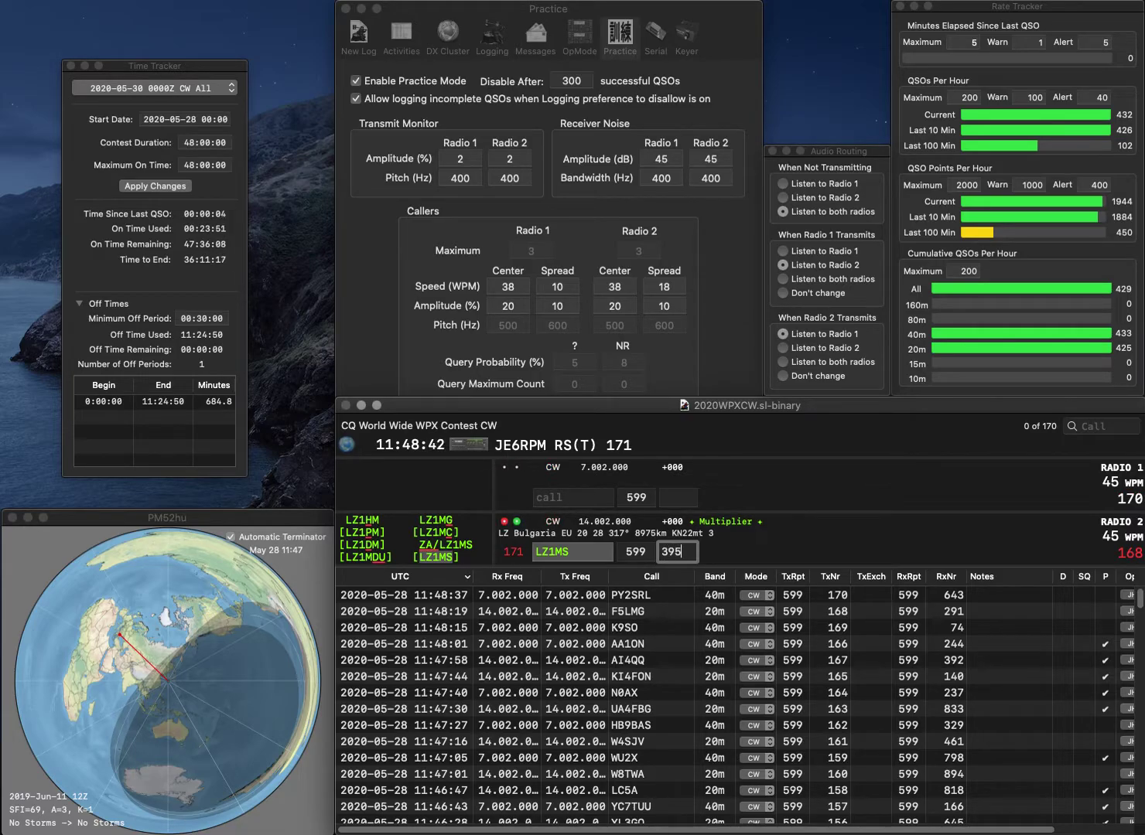
key("Return")
type("VE2DLC")
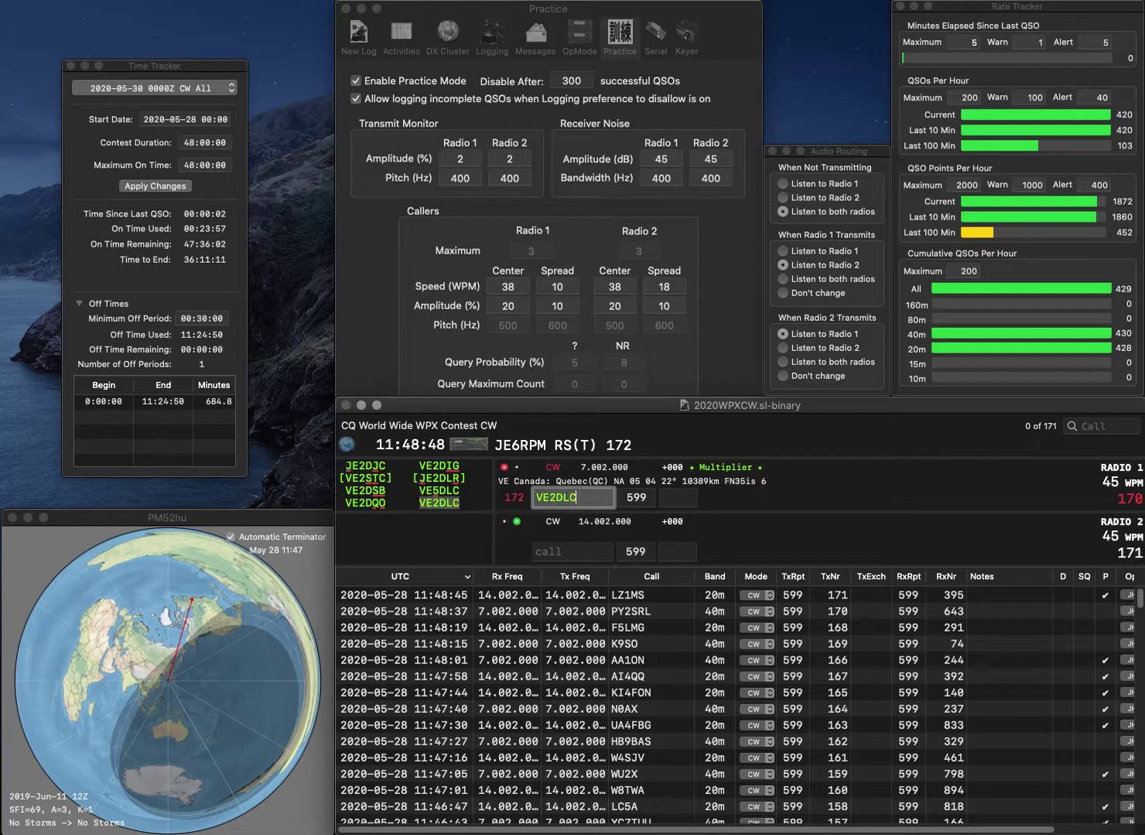
key("Return")
type("IZ6")
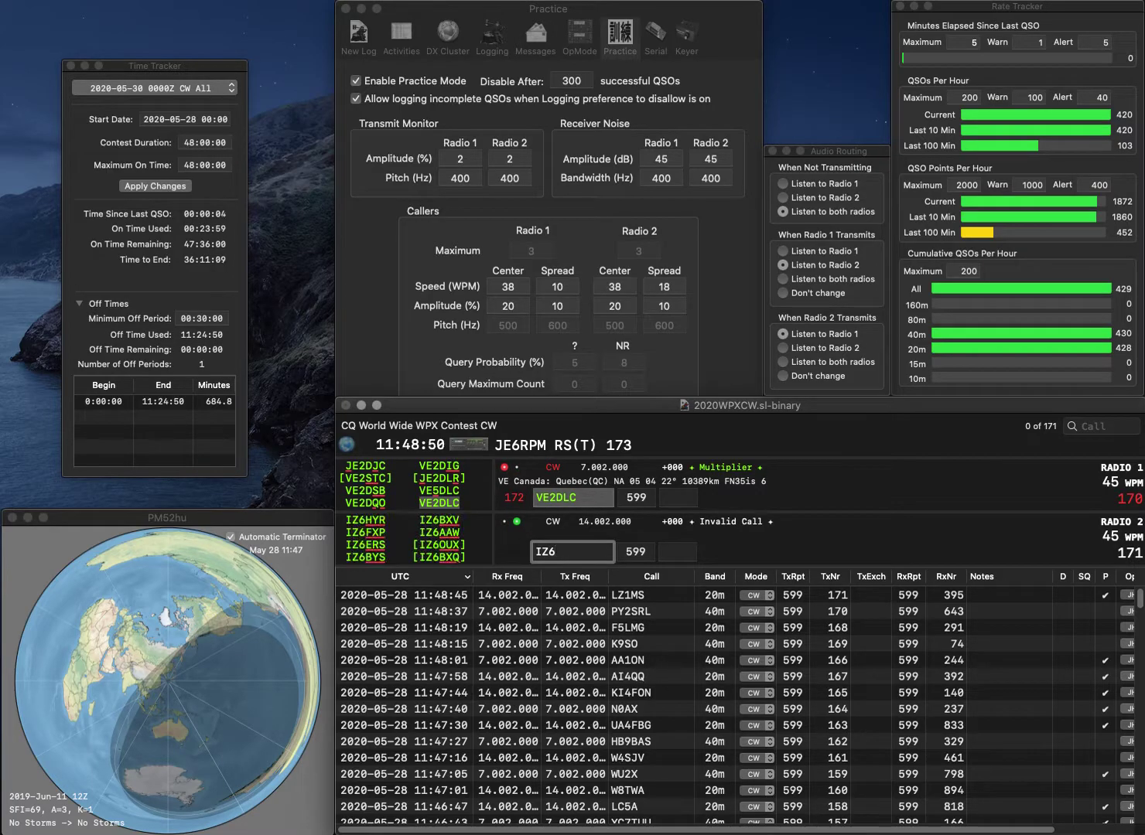
type("JTZ")
key("Return")
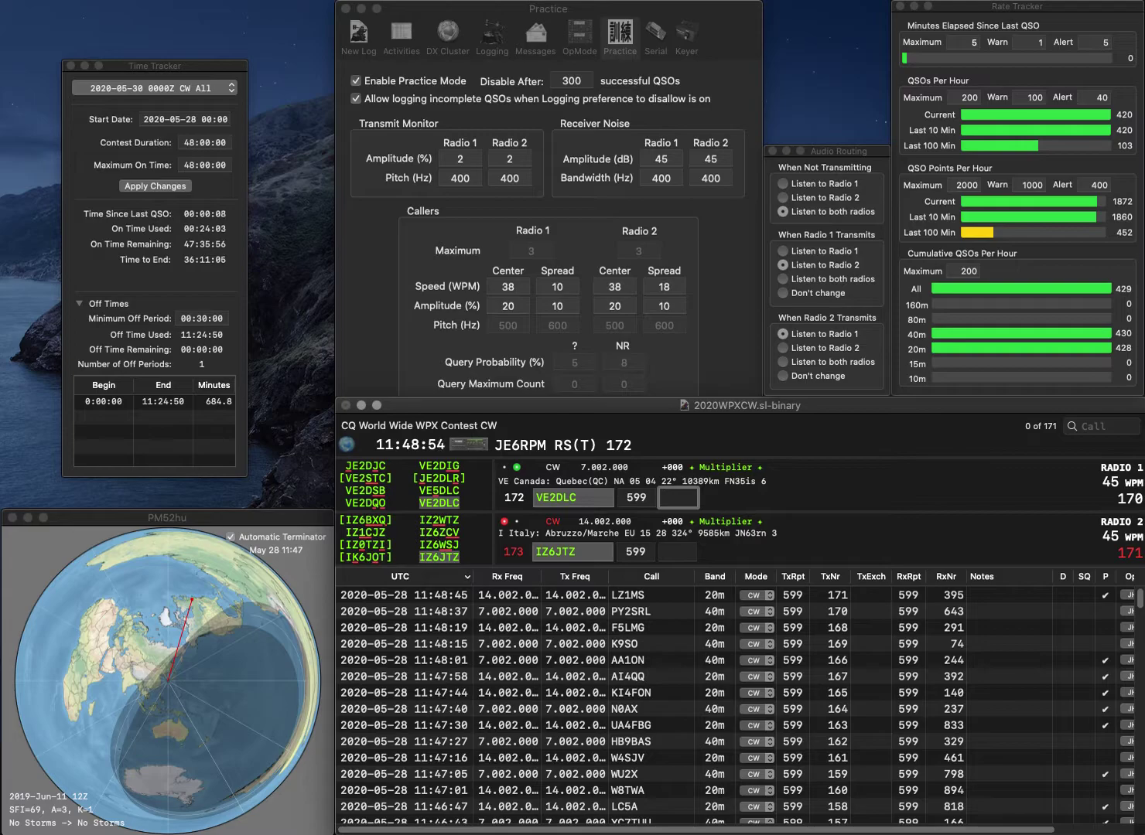
Step: Log VE2DLC on Radio 1 with received number 943 and IZ6JTZ on Radio 2 with 937
type("943")
key("Return")
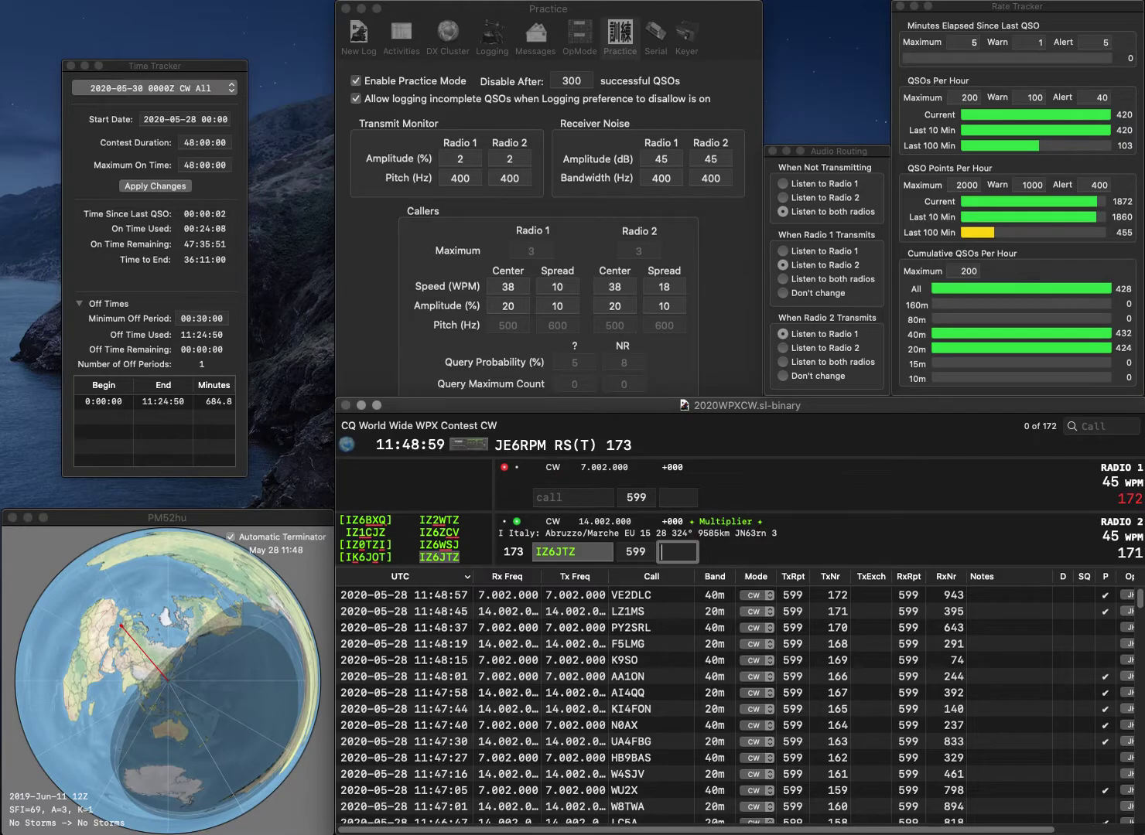
type("37")
key("Return")
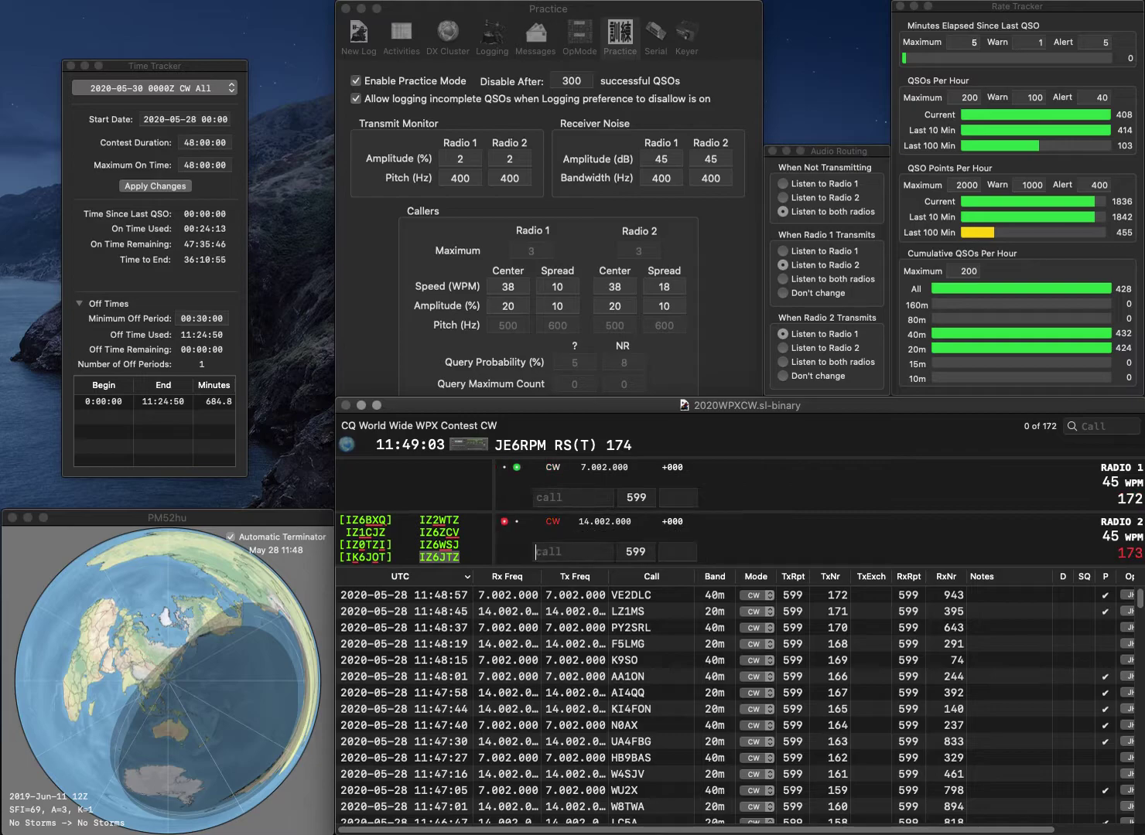
type("W5ROK")
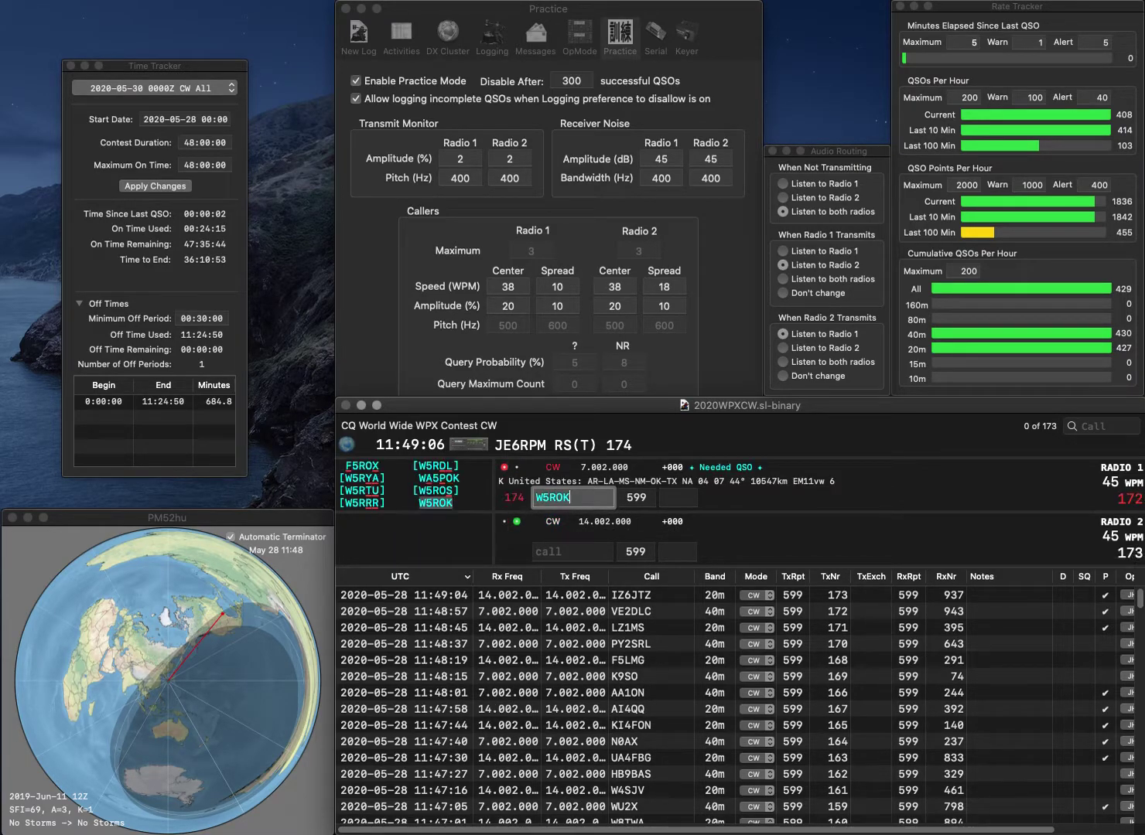
key("Return")
type("K8")
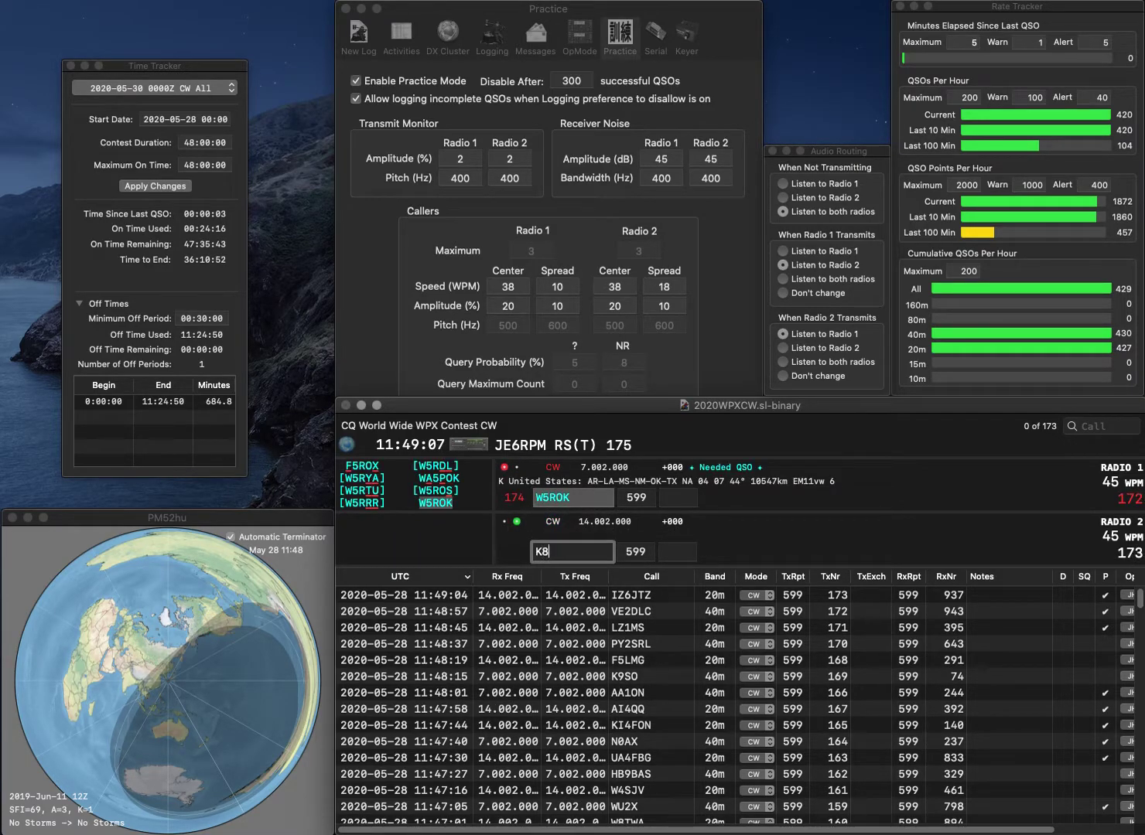
type("SVT")
key("Return")
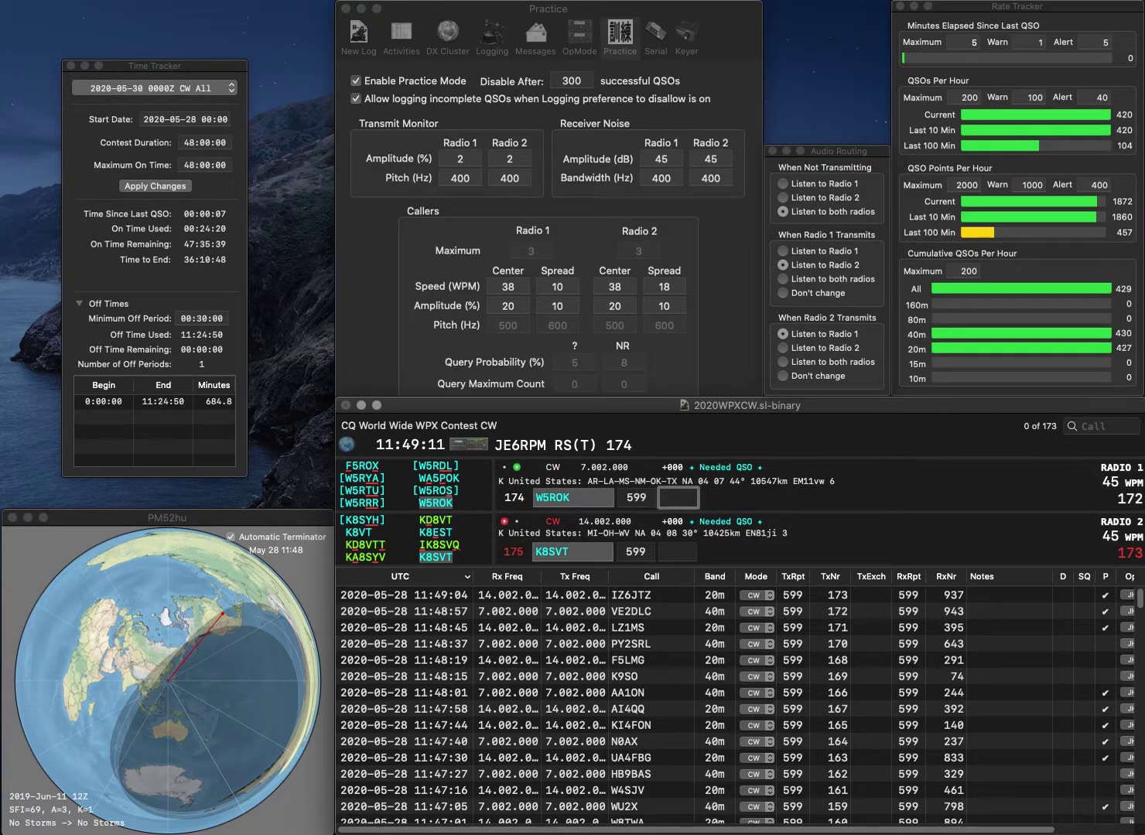
type("958")
key("Return")
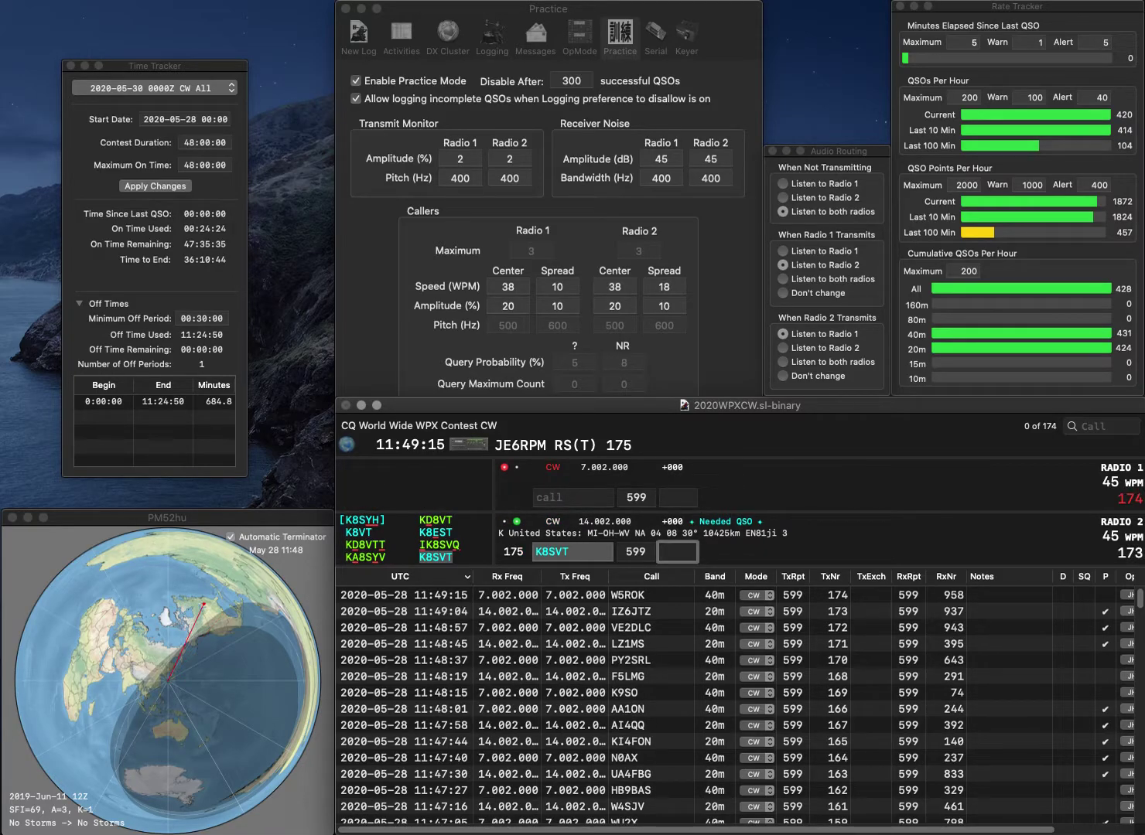
type("57")
type("9")
type("8")
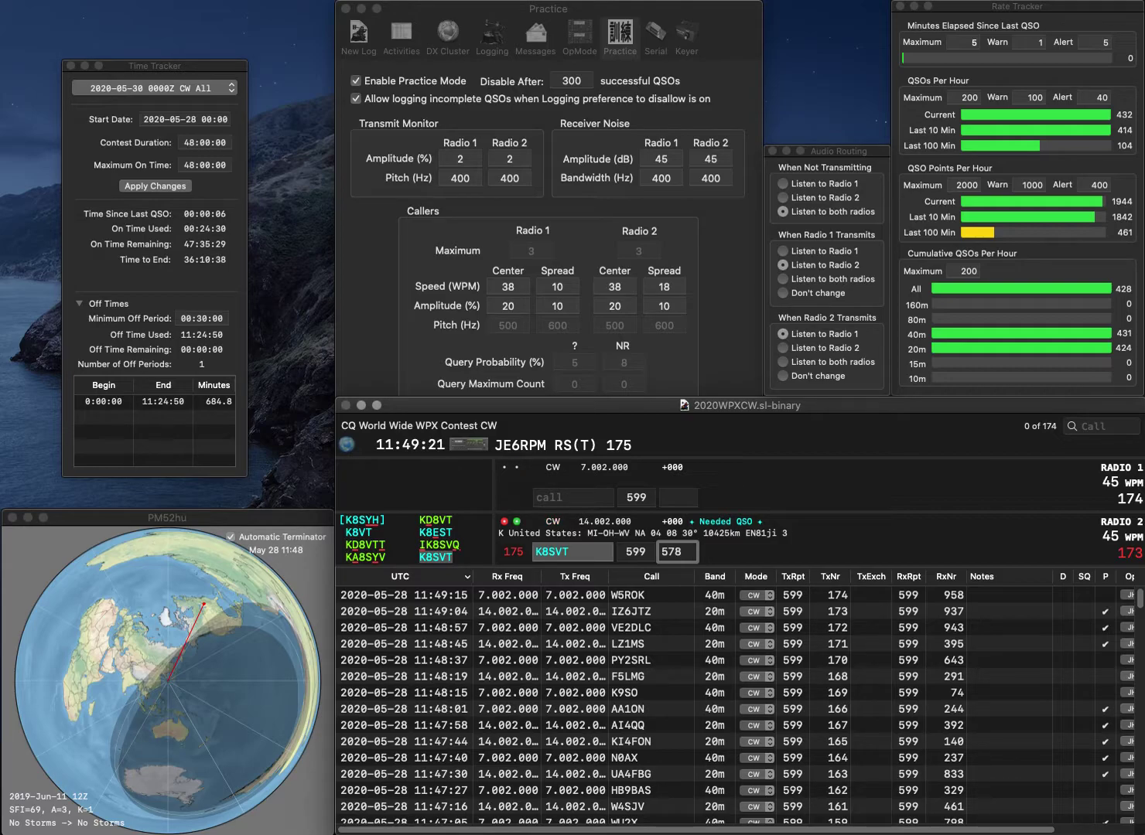
key("BackSpace")
type("9")
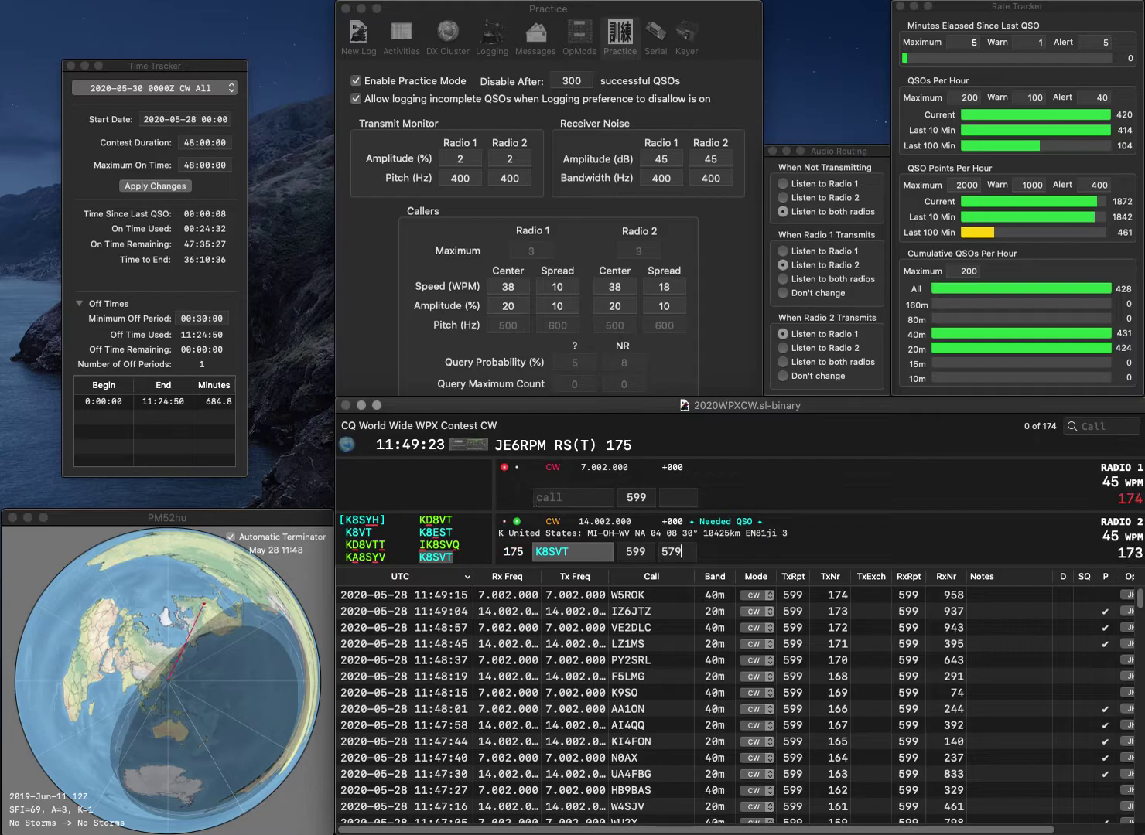
key("Return")
type("G6UW")
key("Return")
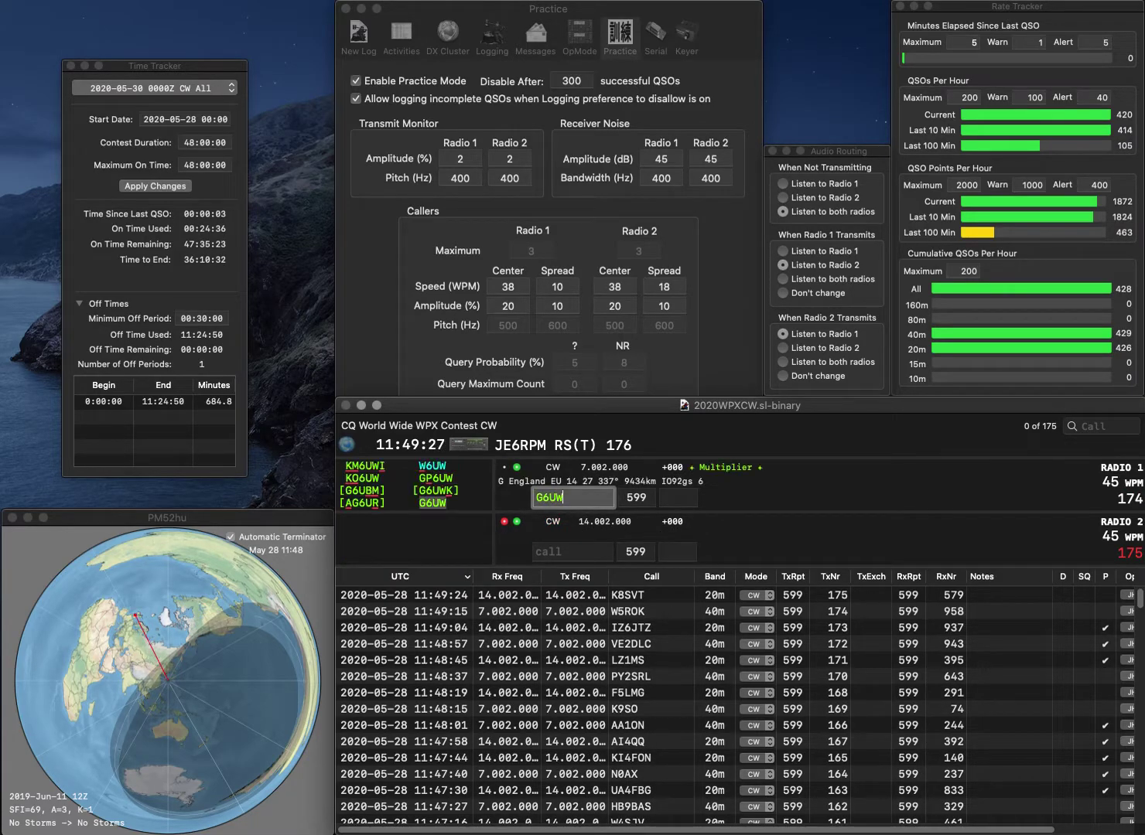
type("1AUG")
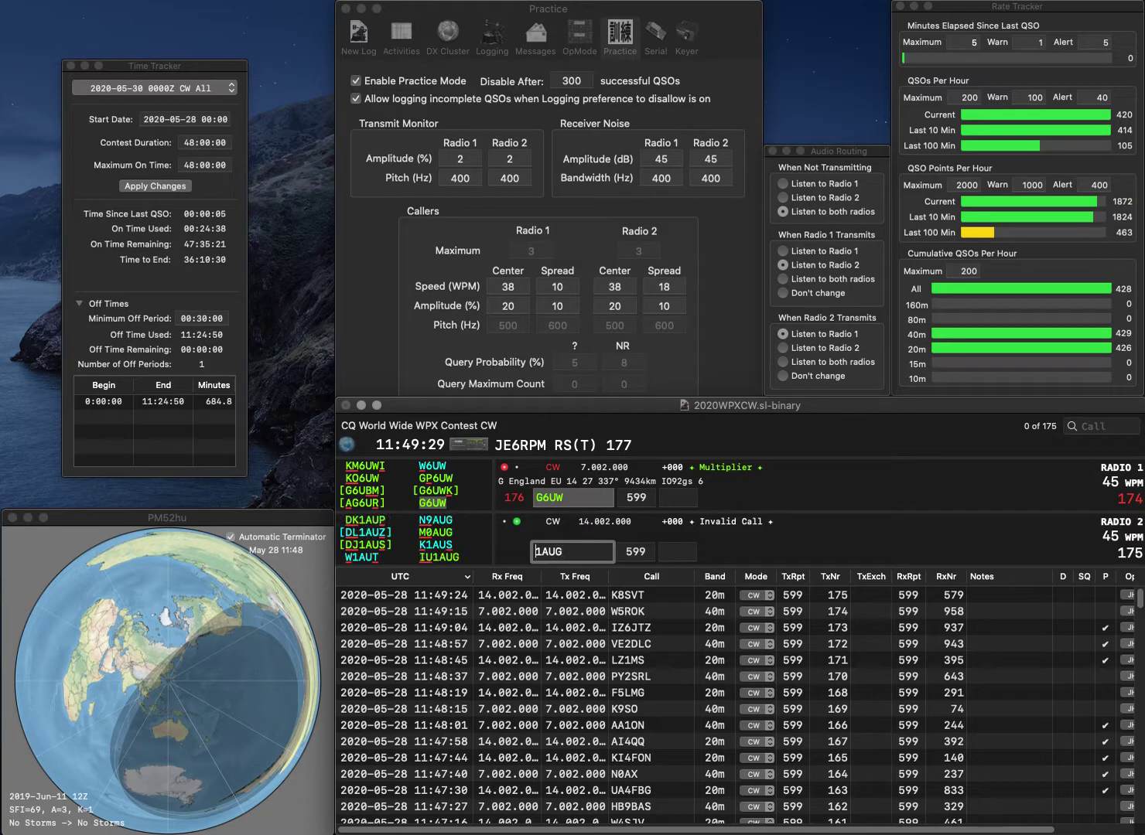
key("Up")
type("IU")
key("Return")
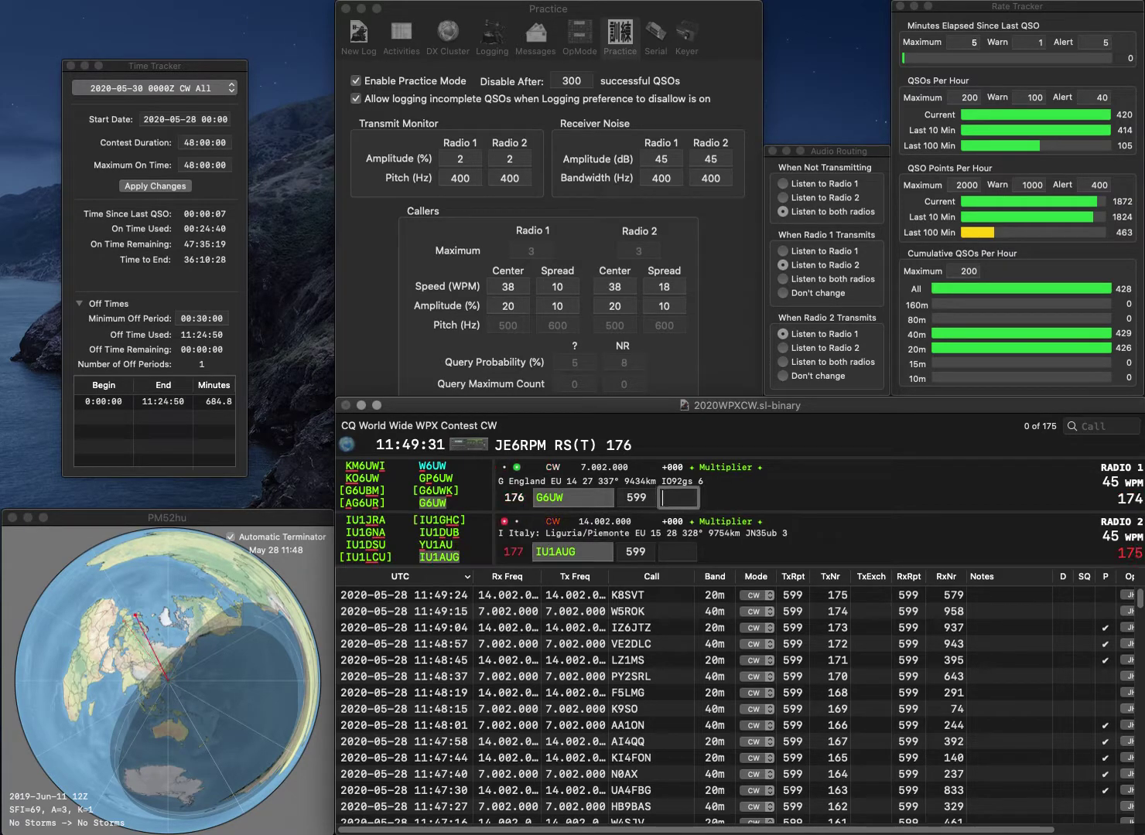
type("12")
key("Return")
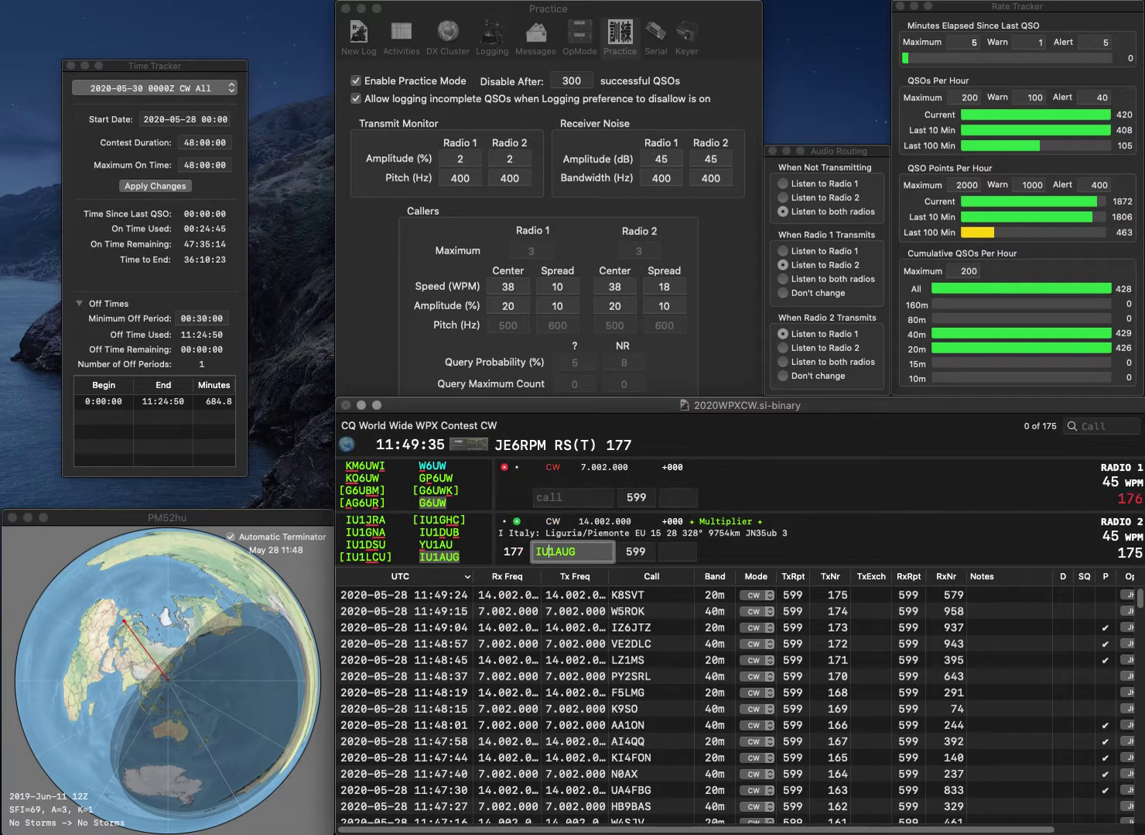
key("space")
type("22")
key("Return")
type("N4EK")
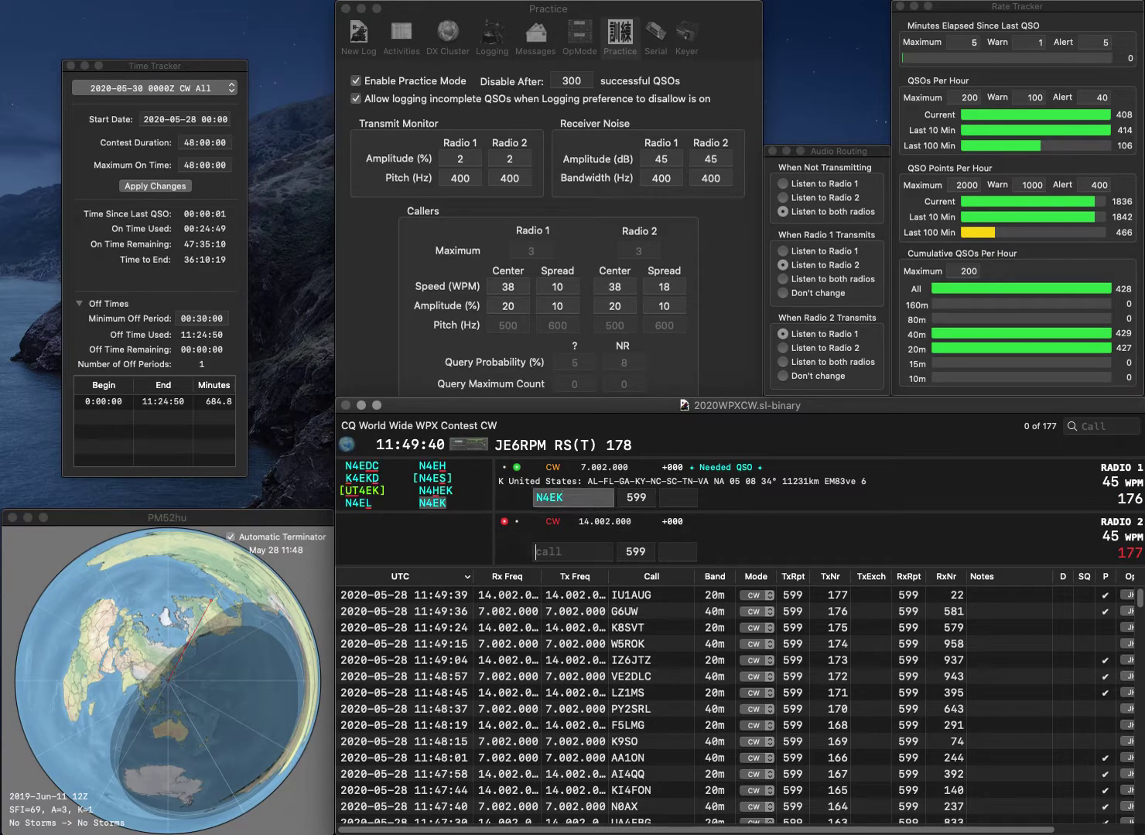
key("Return")
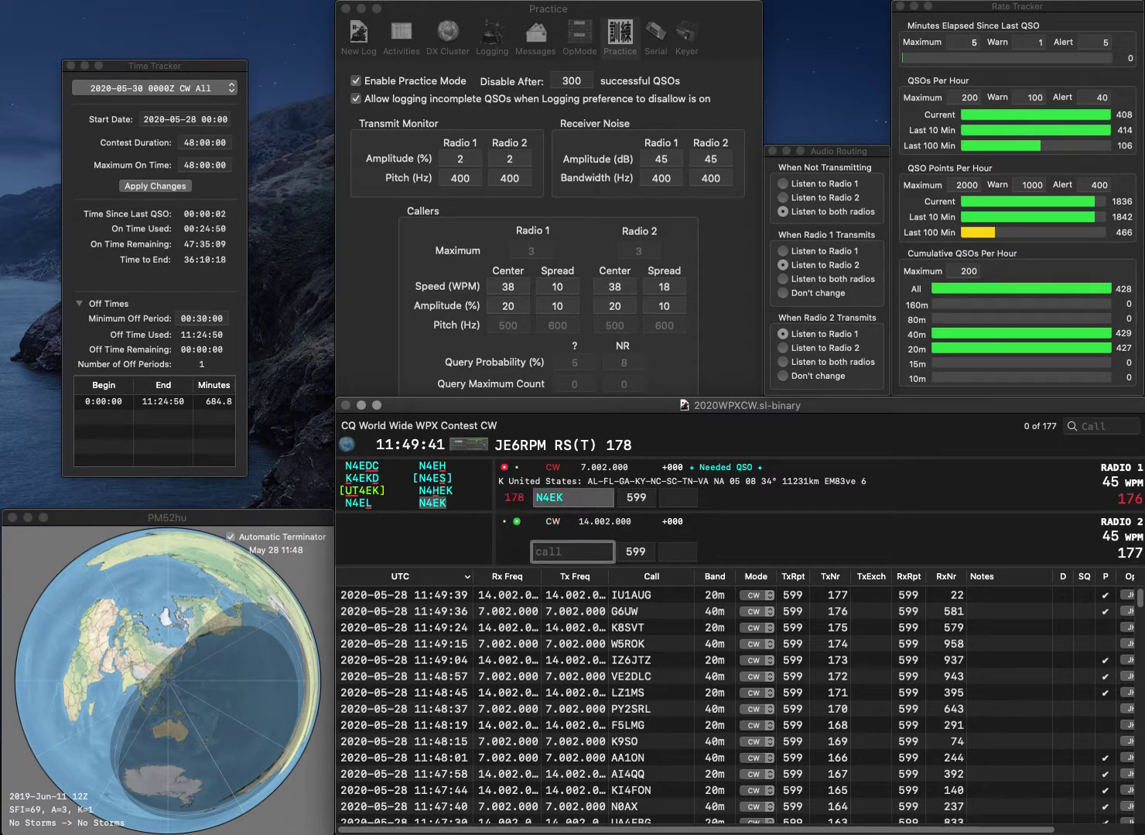
Step: Enter the caller CE1DN on Radio 2 and send that station the exchange
type("CE1")
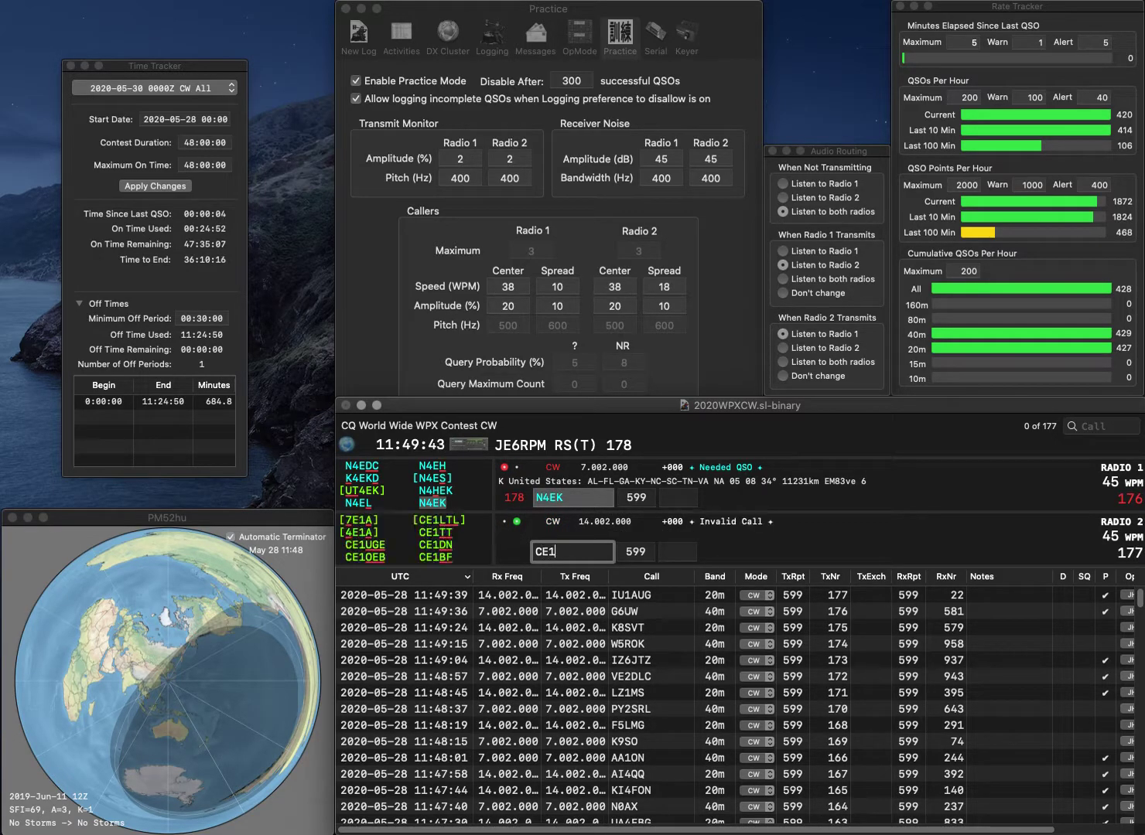
type("DN")
key("Return")
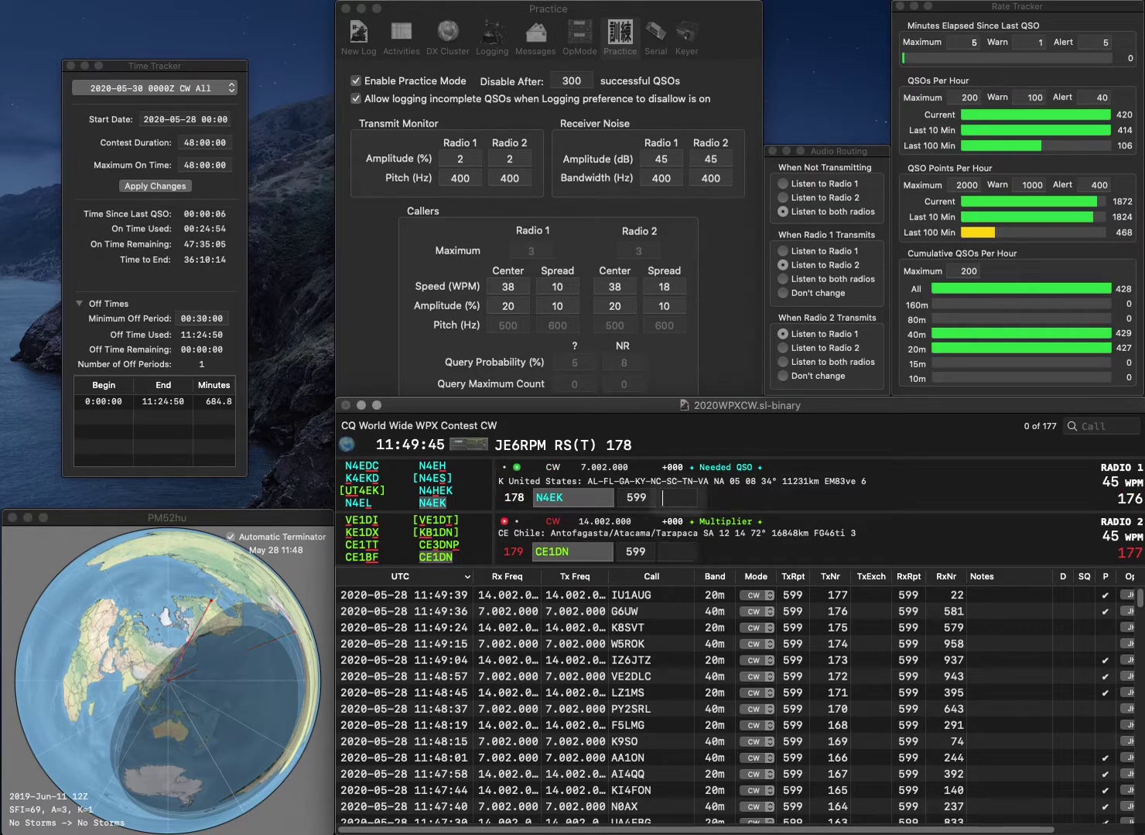
type("74")
key("Return")
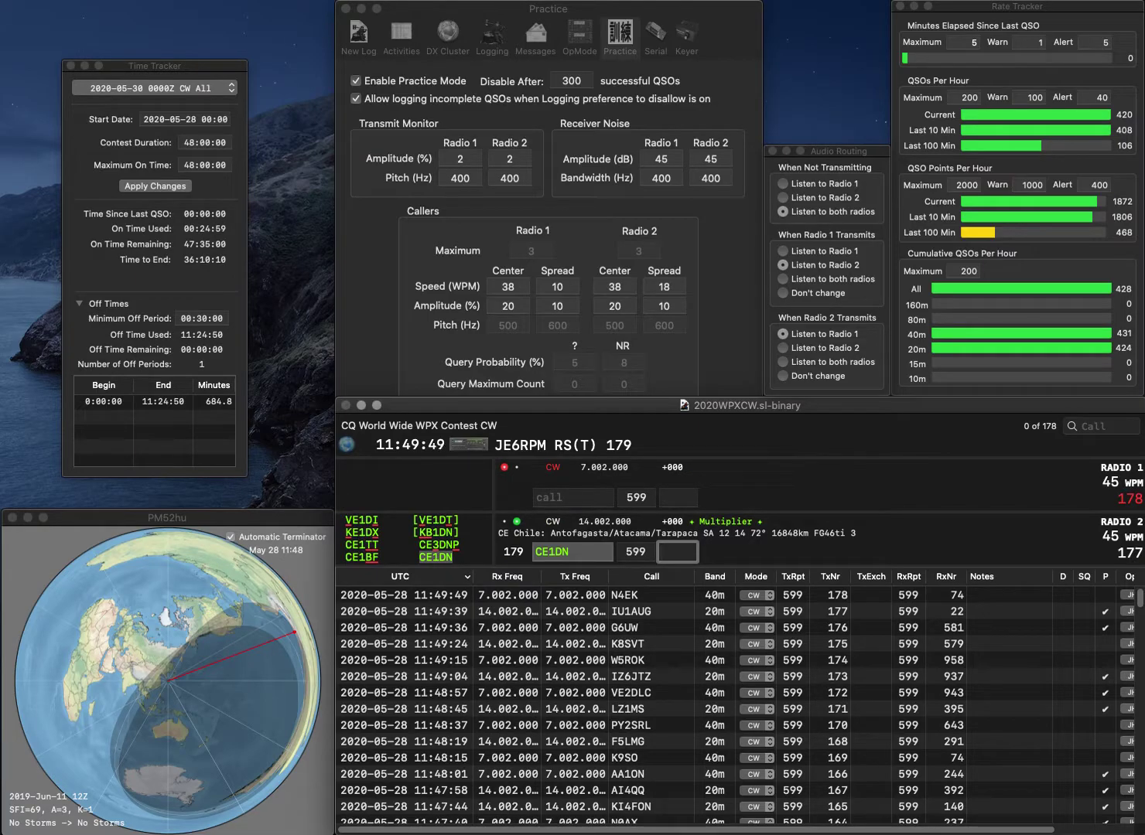
type("443")
key("Return")
Step: Enter the callers UA3QGT on Radio 1 and YO7DBR on Radio 2, sending each the exchange
type("Q")
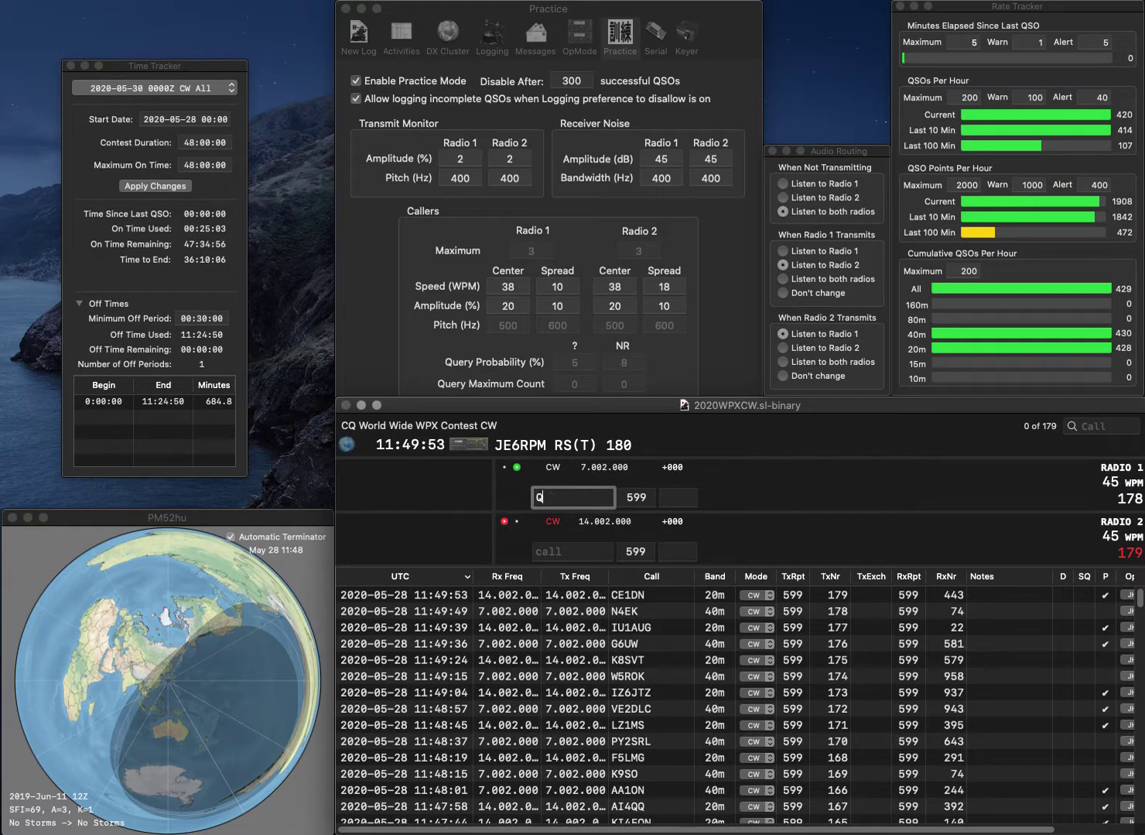
type("GT")
type("UA3")
key("Return")
type("YO7DBR")
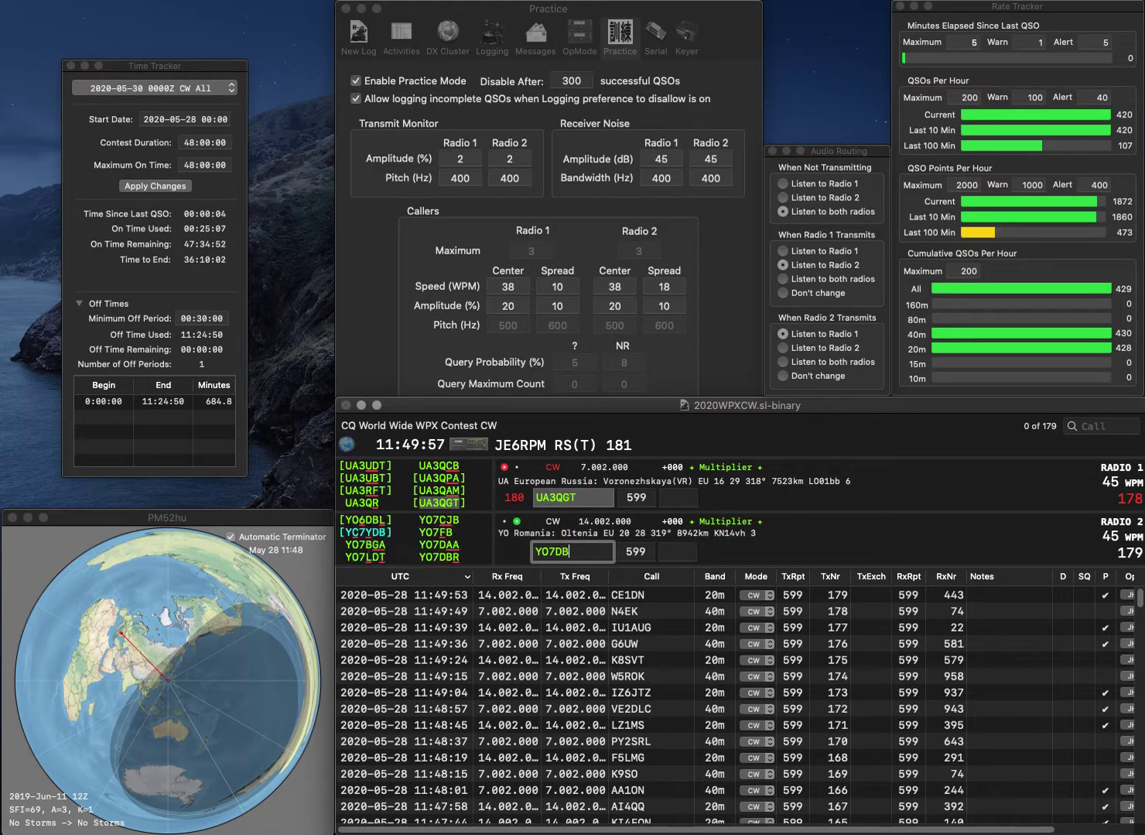
key("Return")
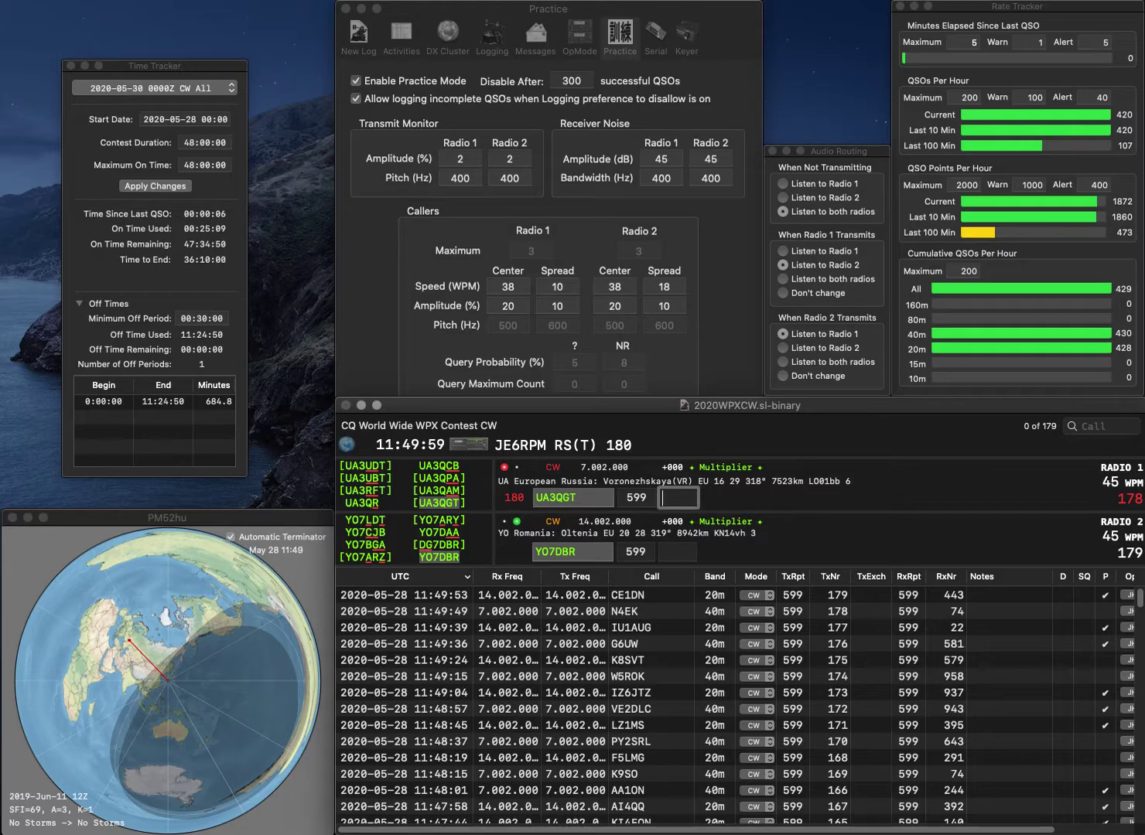
type("61")
key("Tab")
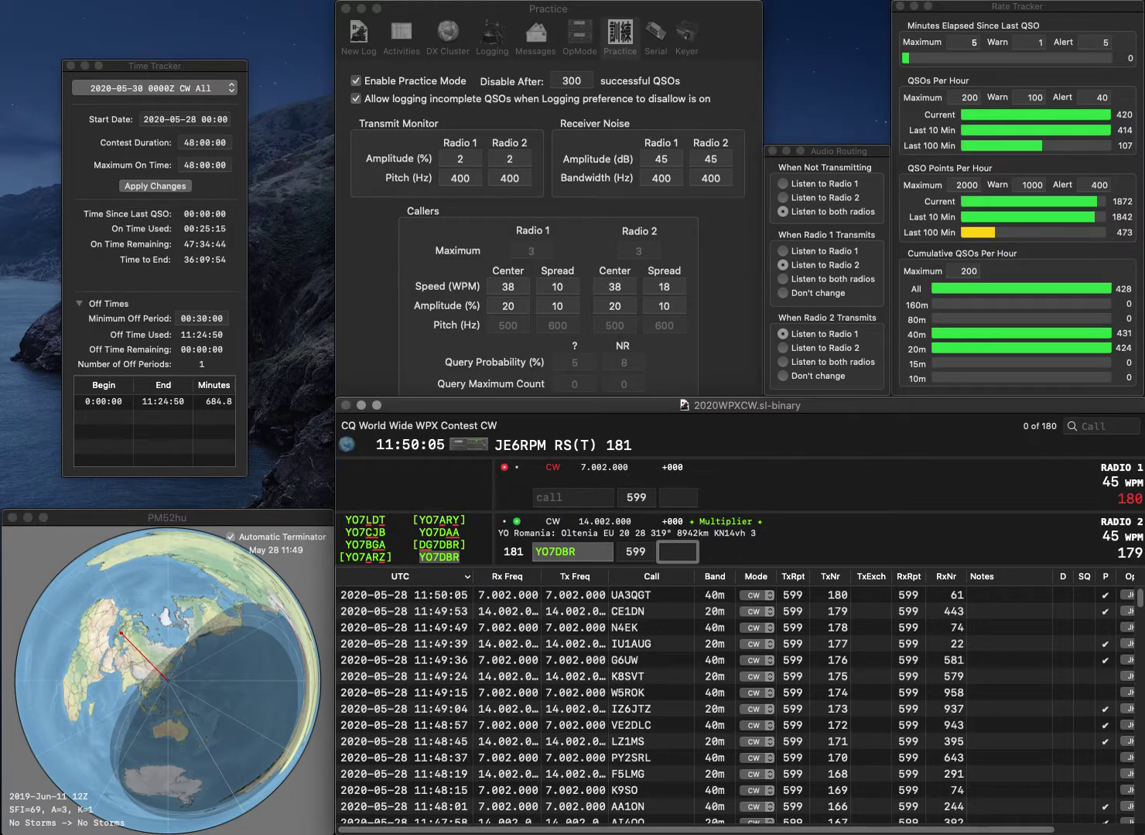
type("973")
key("Return")
Step: Send the partial call 3ZDX on Radio 1, and enter WD9V on Radio 2 with the exchange sent
type("3ZDX")
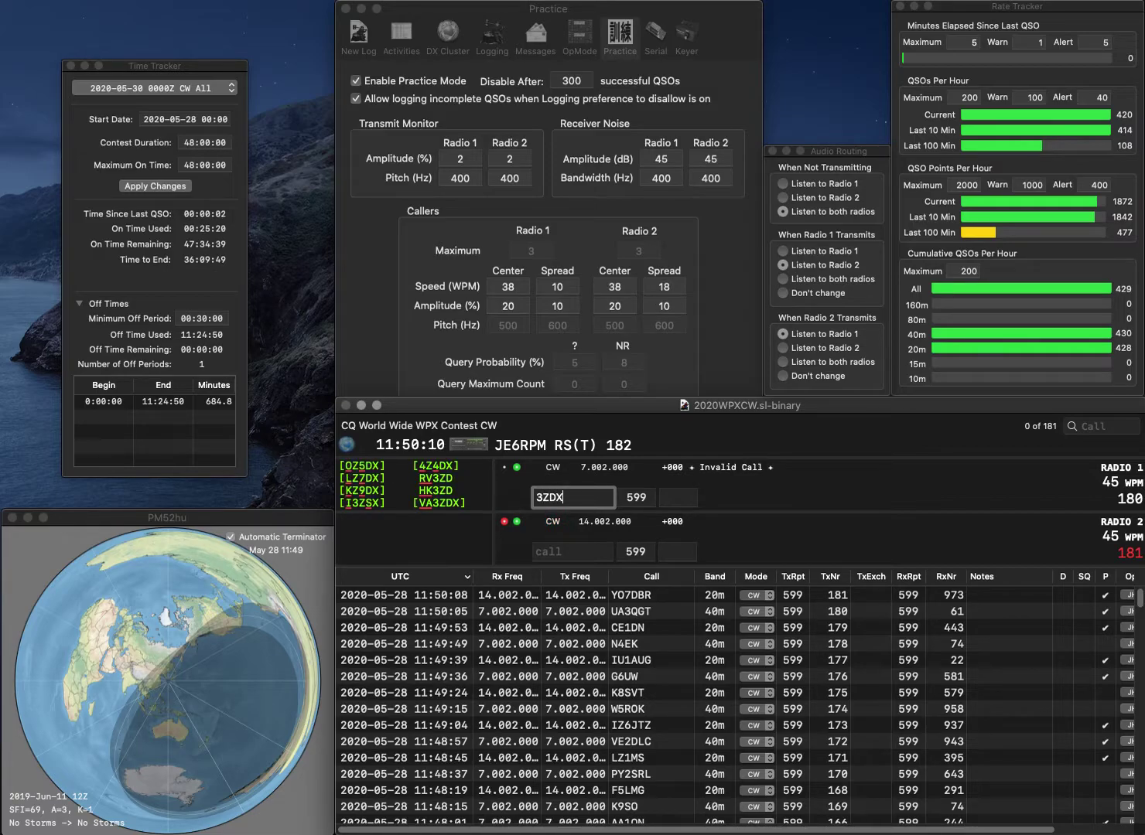
key("Return")
type("W")
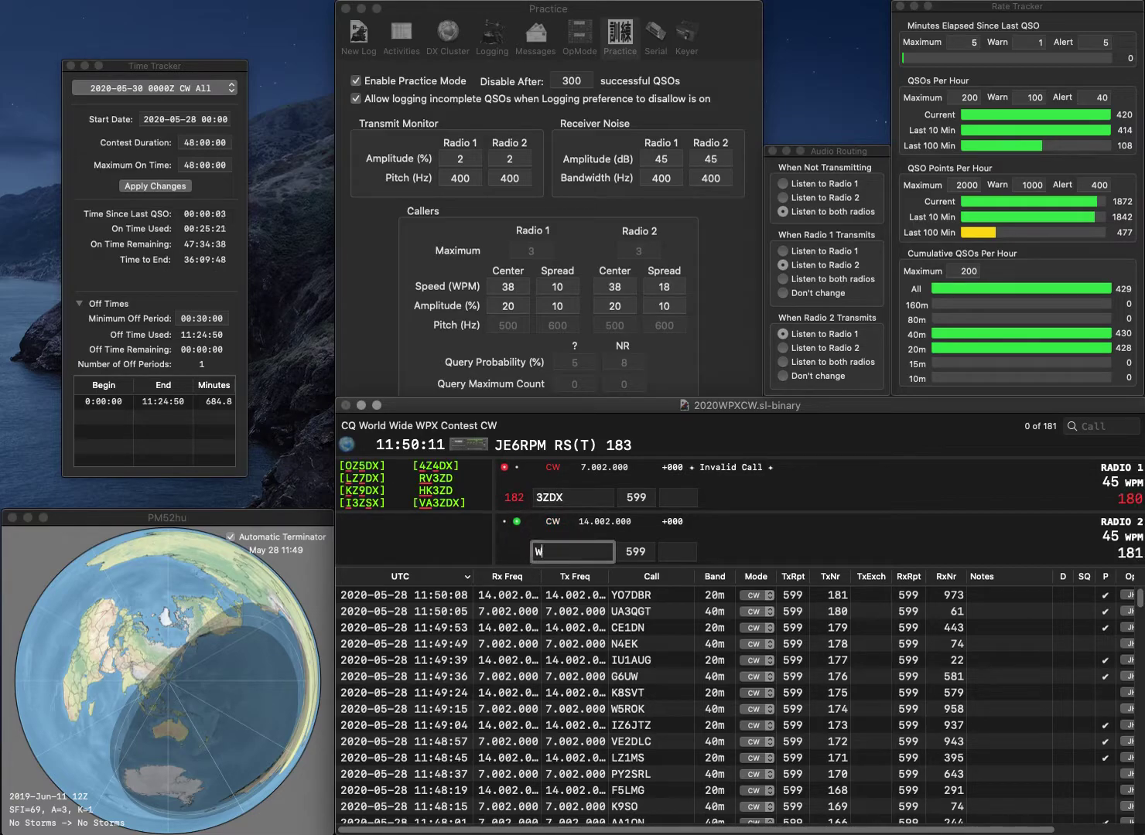
type("D9V")
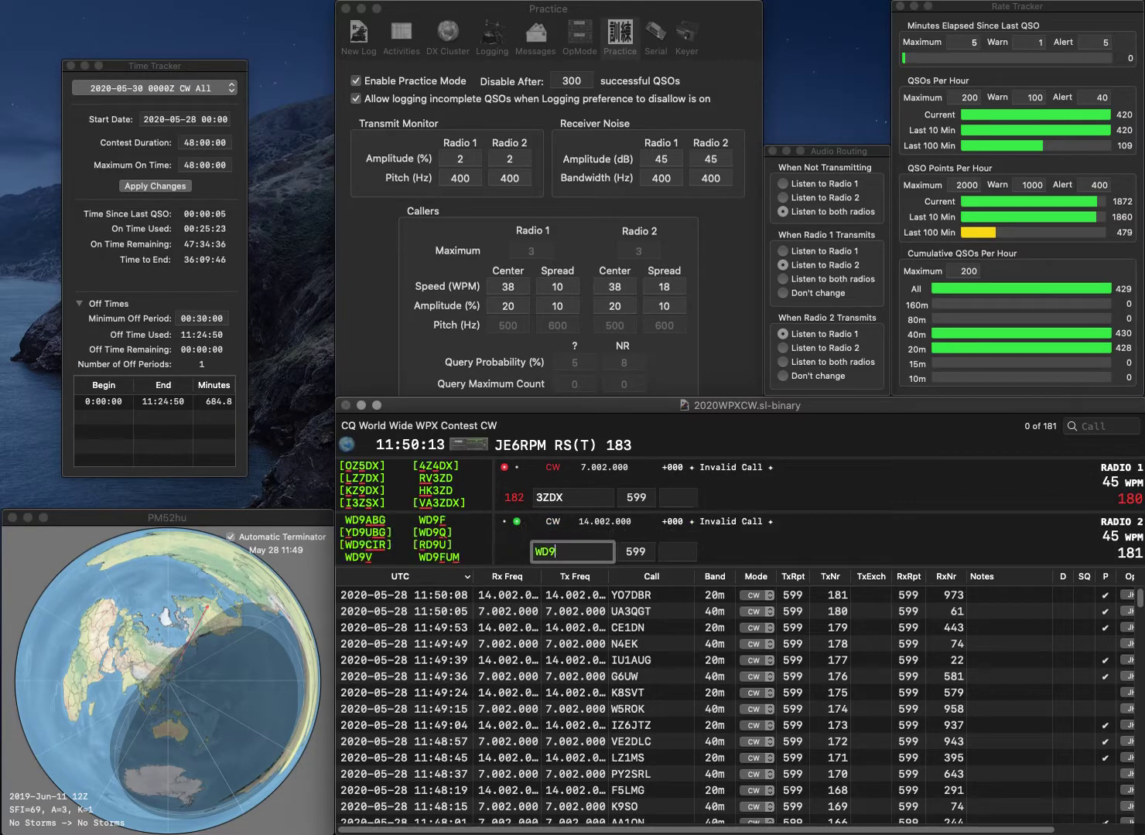
key("Return")
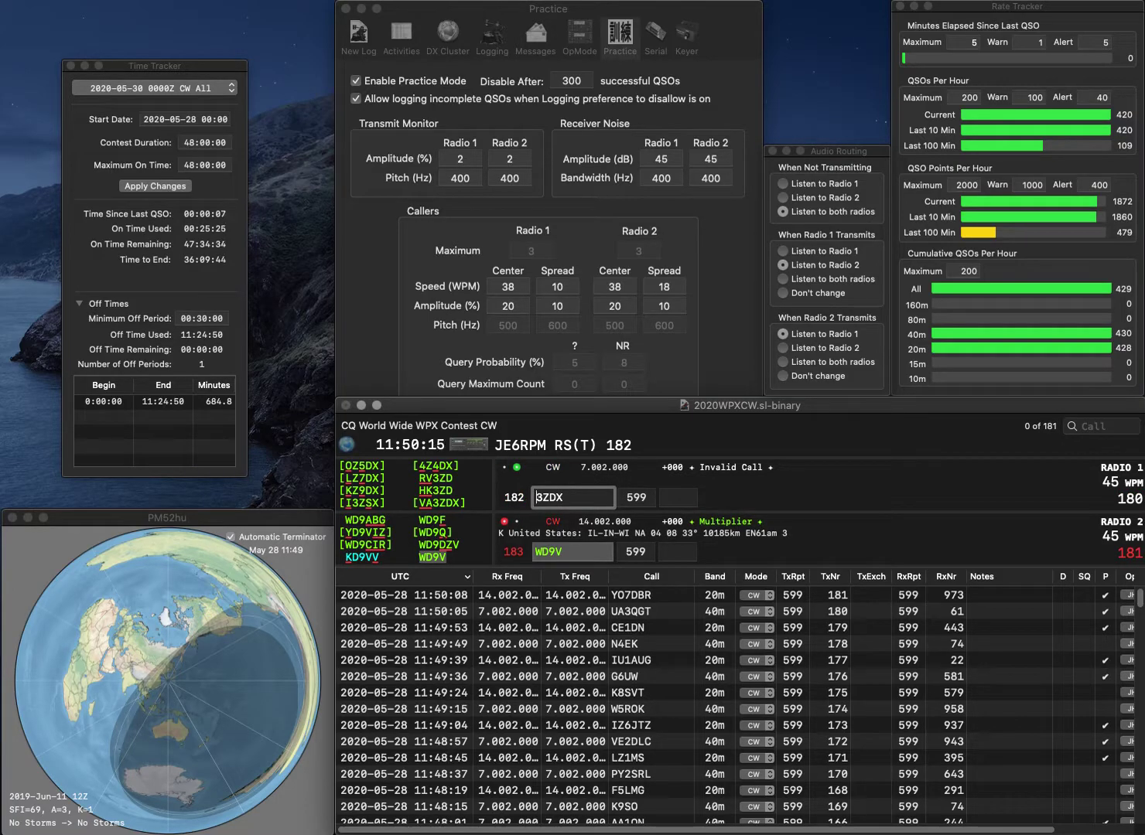
type("Z")
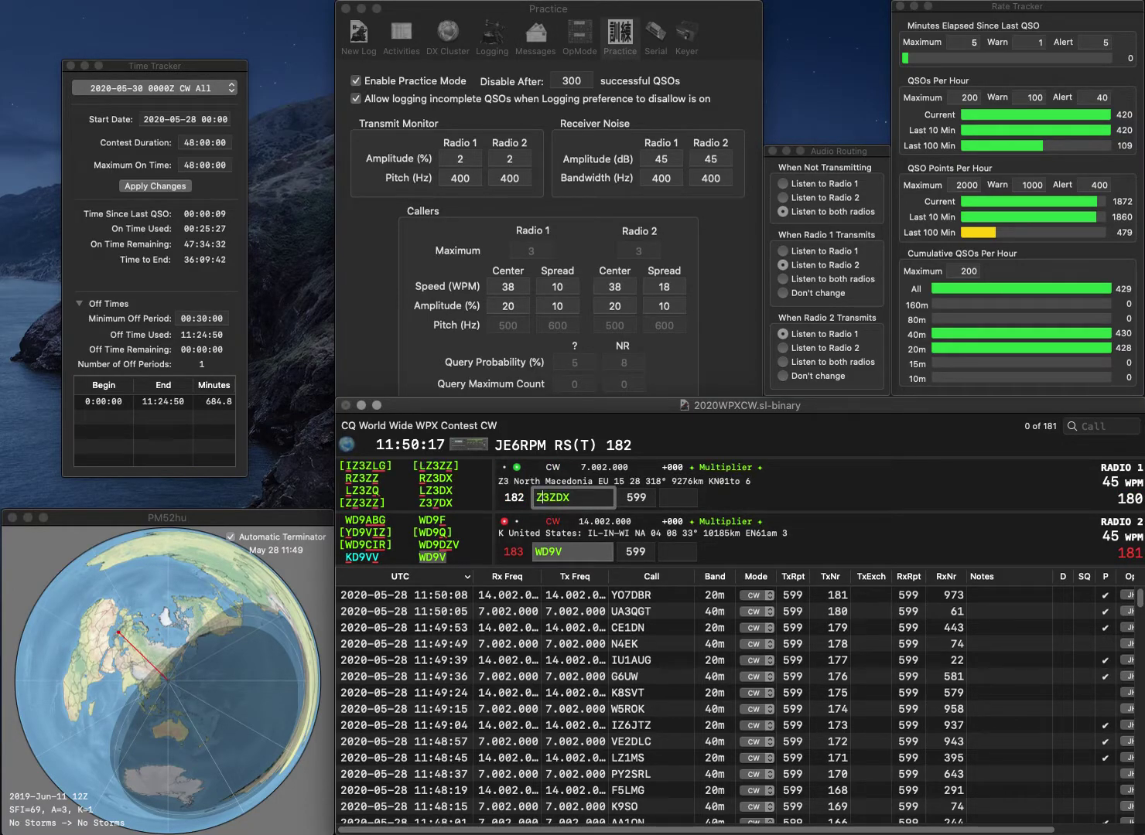
key("BackSpace")
type("7")
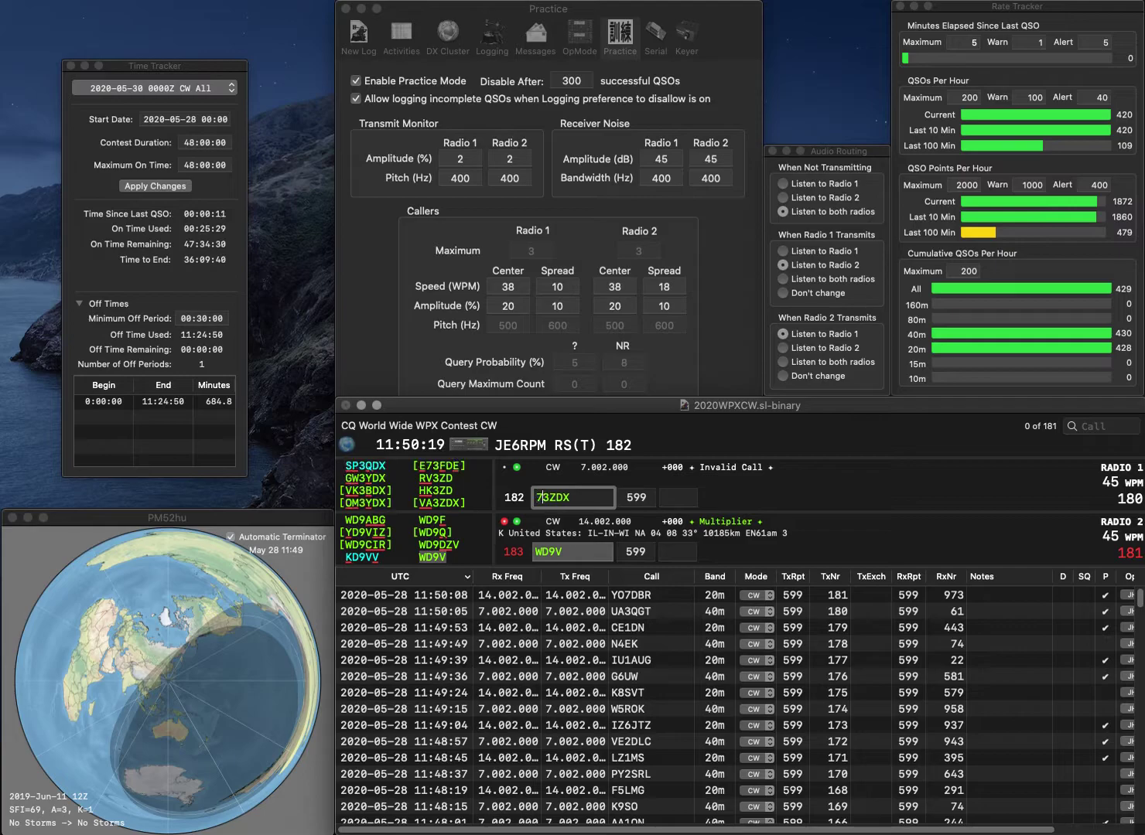
key("Return")
Step: Log WD9V on Radio 2 with received number 609
type("60")
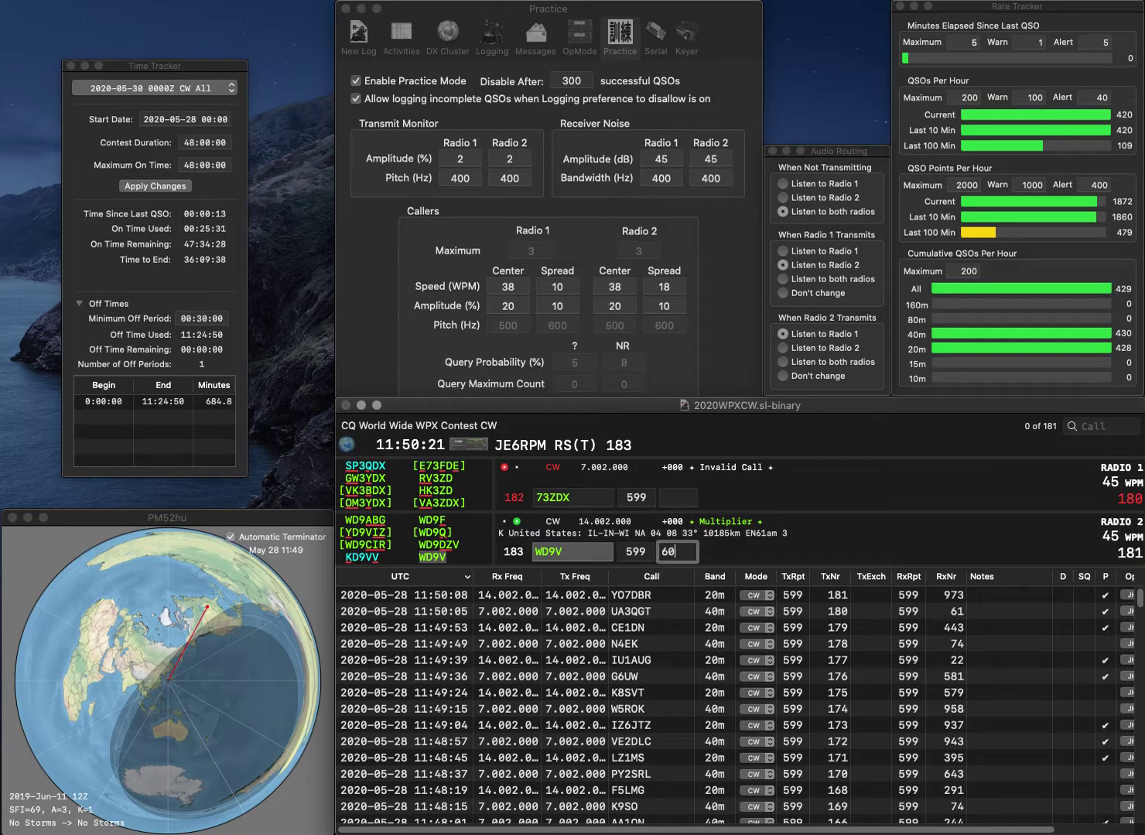
type("9")
key("Return")
key("Delete")
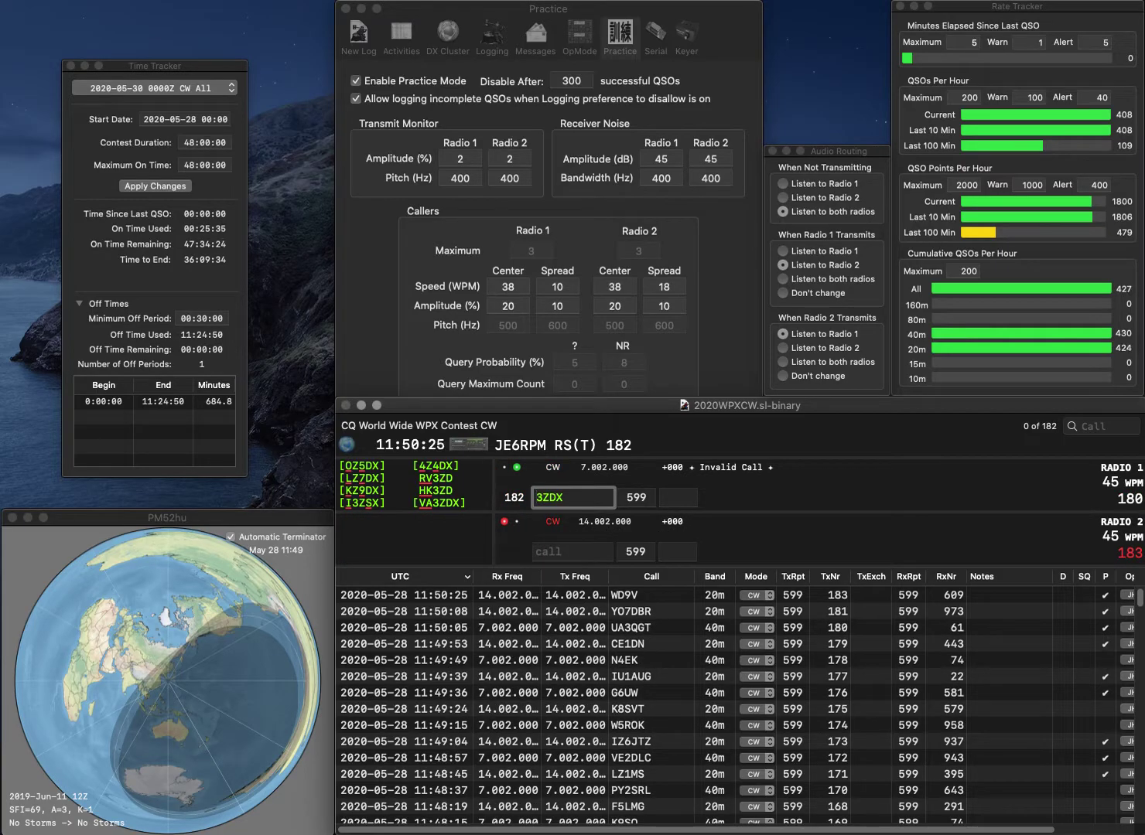
type("Z")
key("Right")
key("Delete")
type("7")
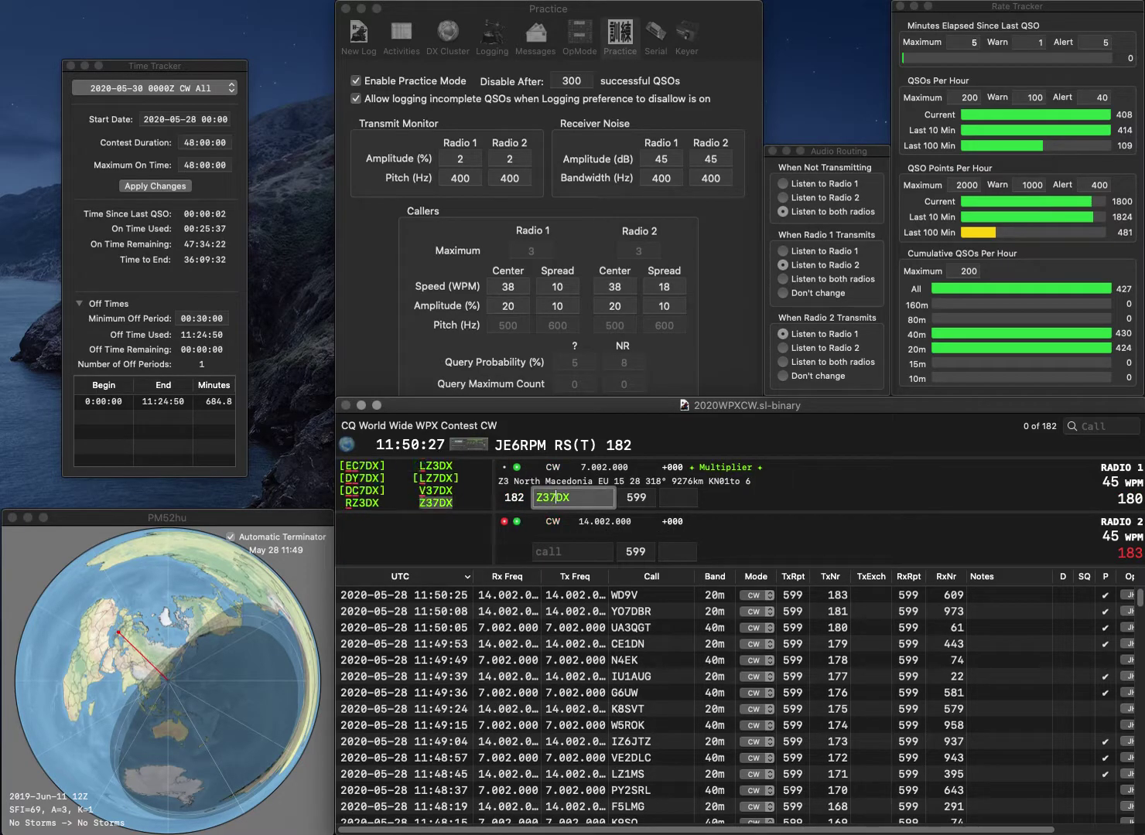
key("Return")
type("N7JO")
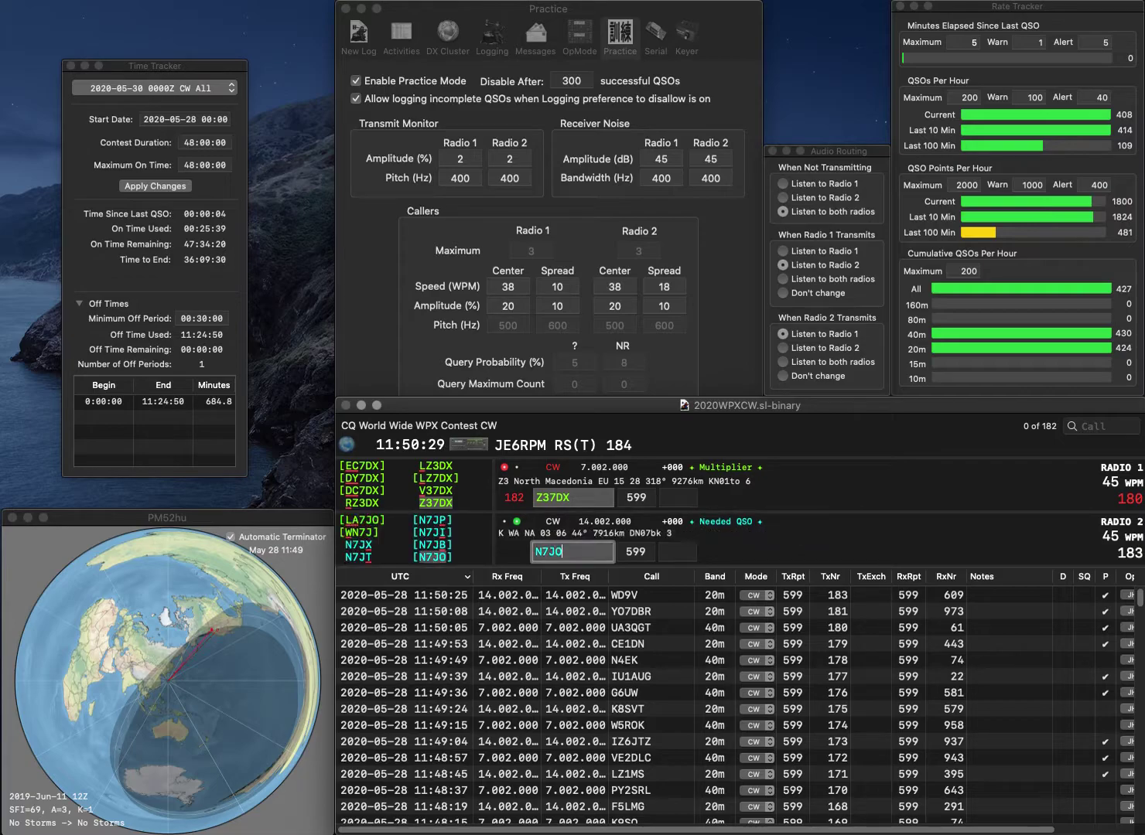
key("Return")
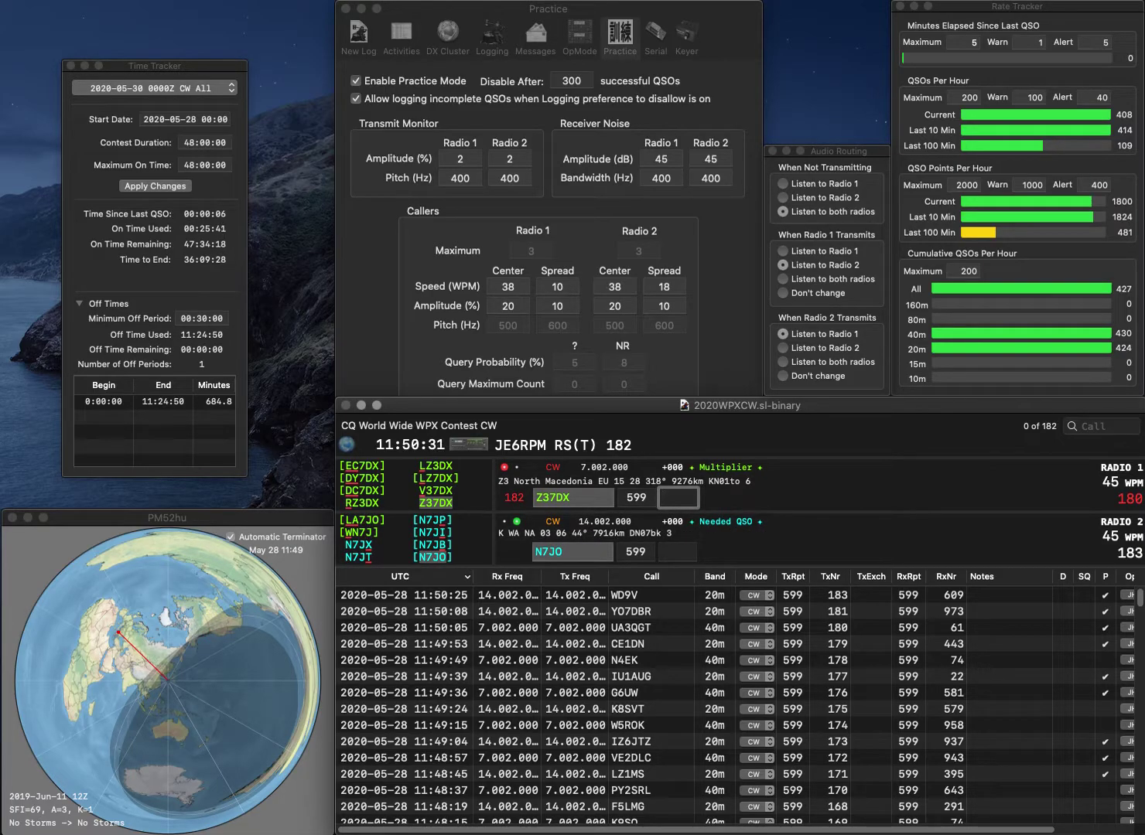
type("198")
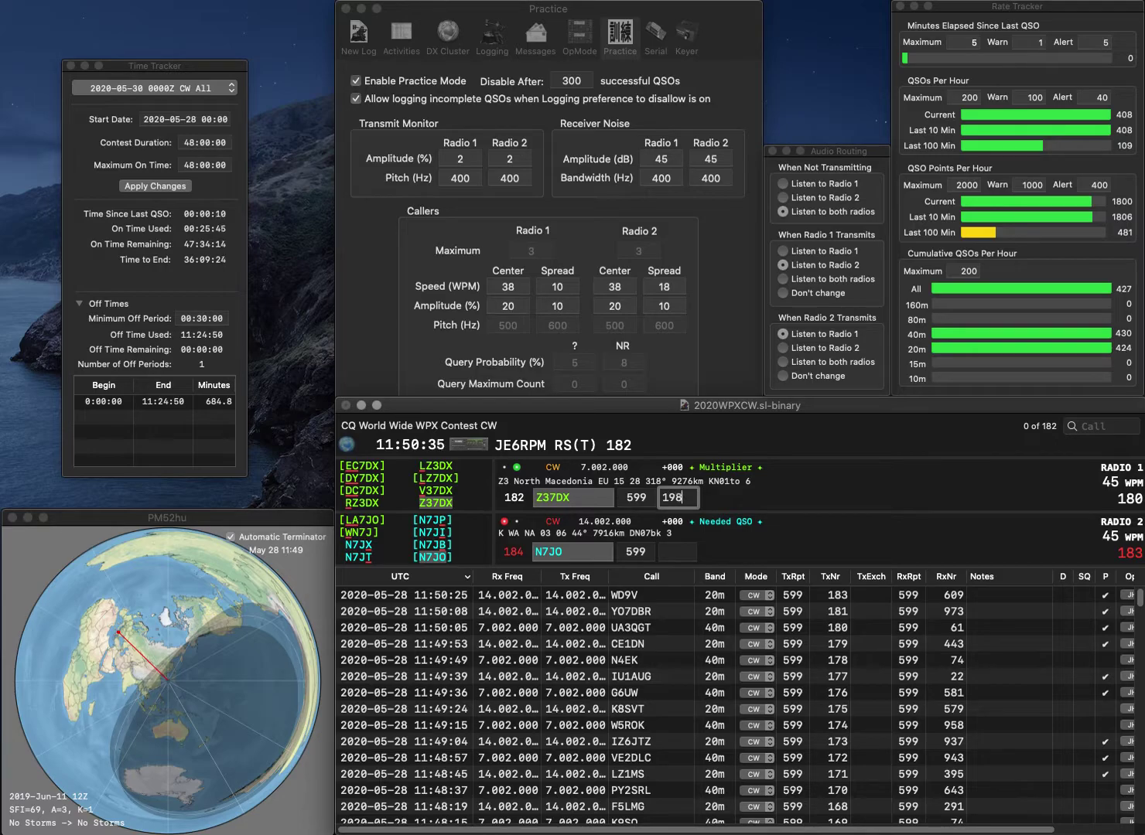
key("Return")
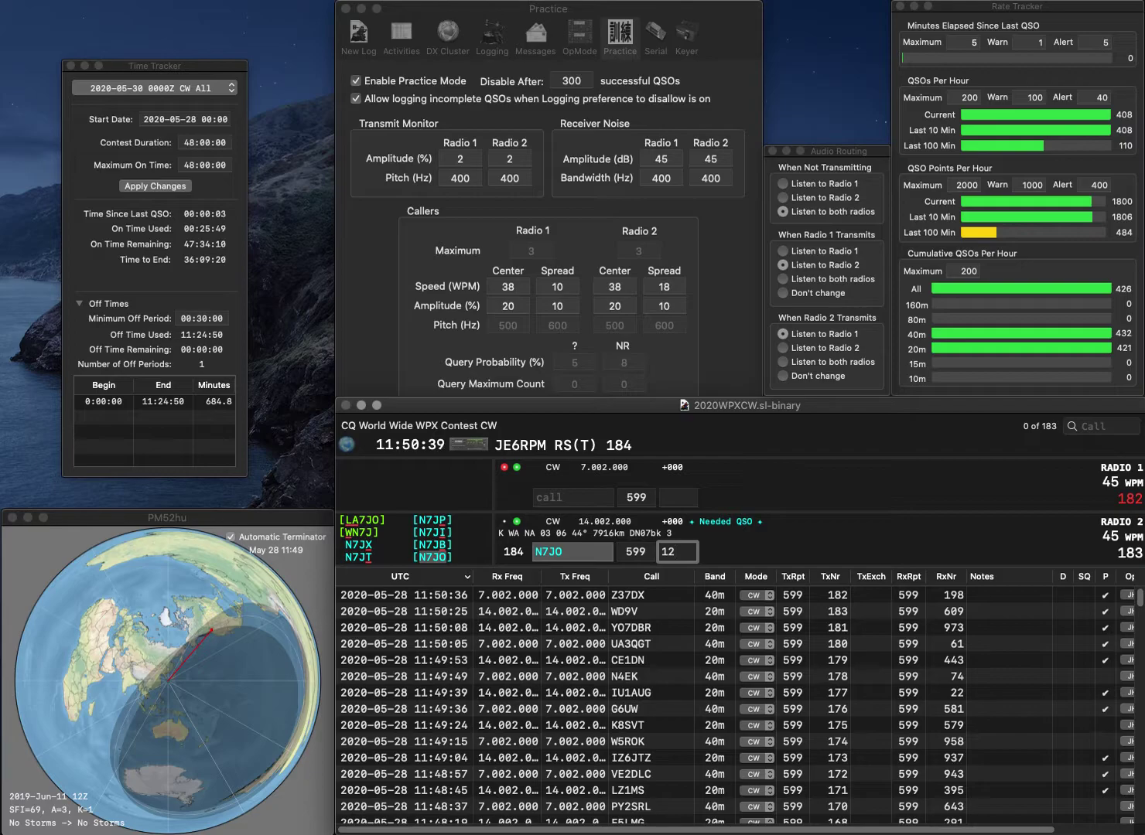
key("Return")
Step: Send the partial call MV on Radio 1, and enter HG8W on Radio 2 with the exchange sent
type("M")
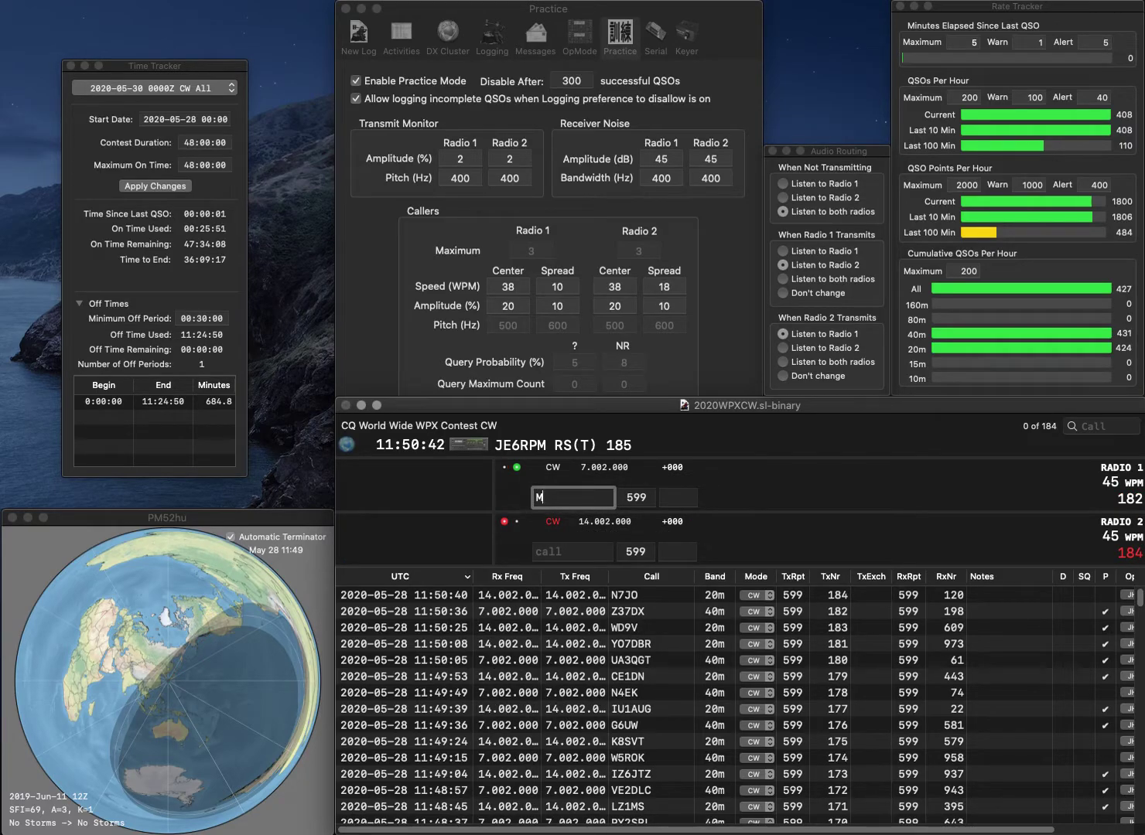
type("V")
key("Return")
type("HG8W")
key("Return")
Step: Correct the partial call on Radio 1 to IW2MYH and send that station the exchange
type("IW2")
key("End")
key("BackSpace")
type("Y")
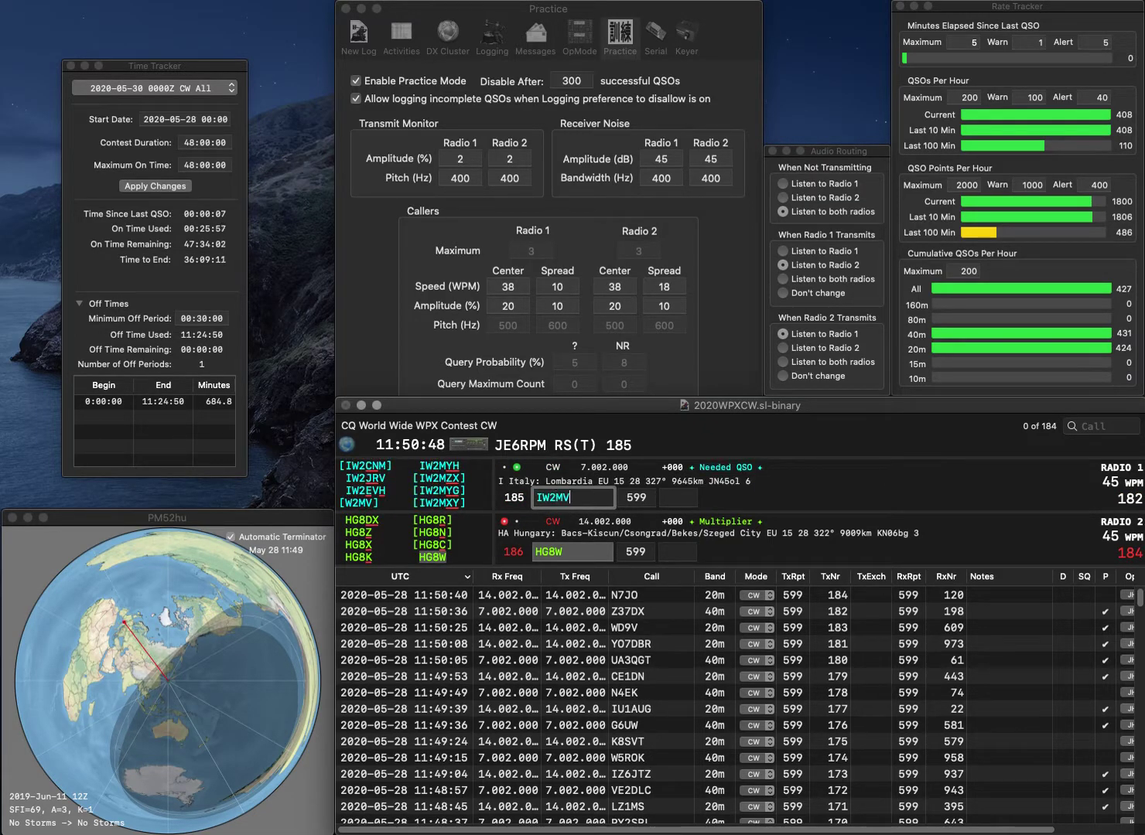
type("H")
key("Return")
Step: Log HG8W on Radio 2 with received number 544 and IW2MYH on Radio 1 with 541
key("Tab")
type("544")
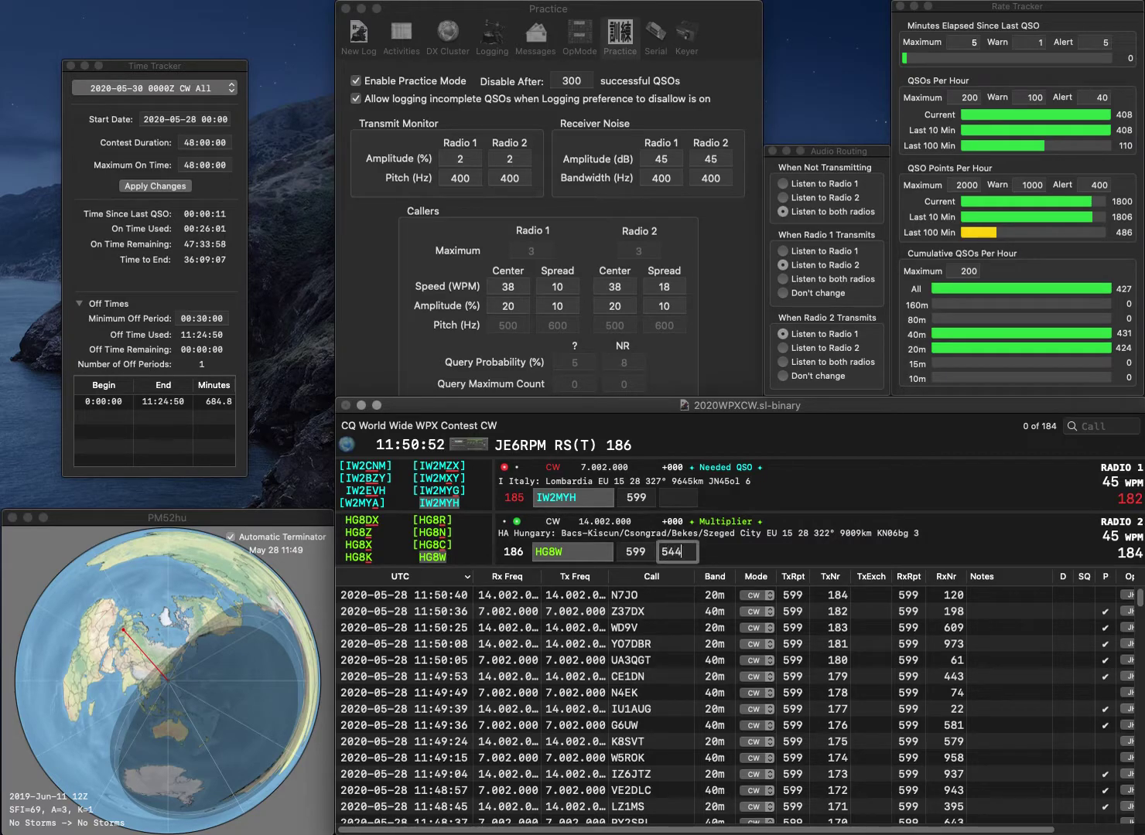
key("Return")
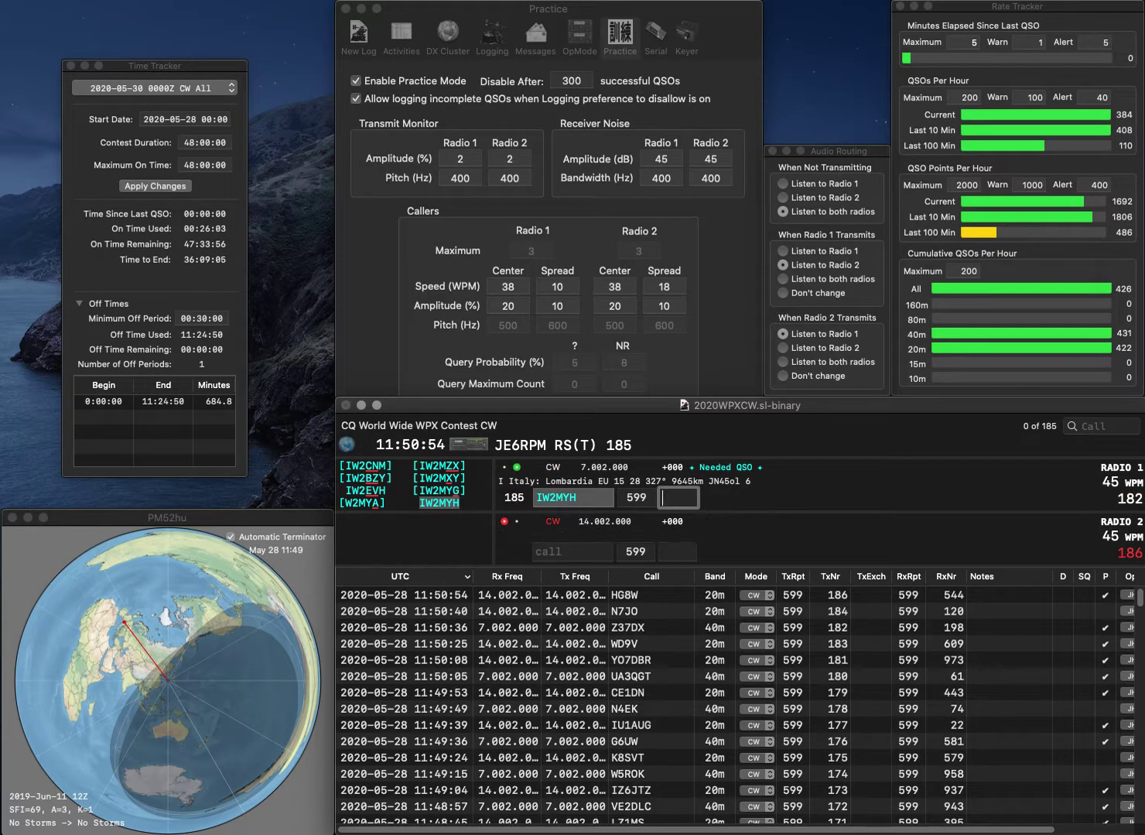
type("541")
key("Return")
Step: Enter the partial call AI6 on Radio 2 and send it
type("AI6")
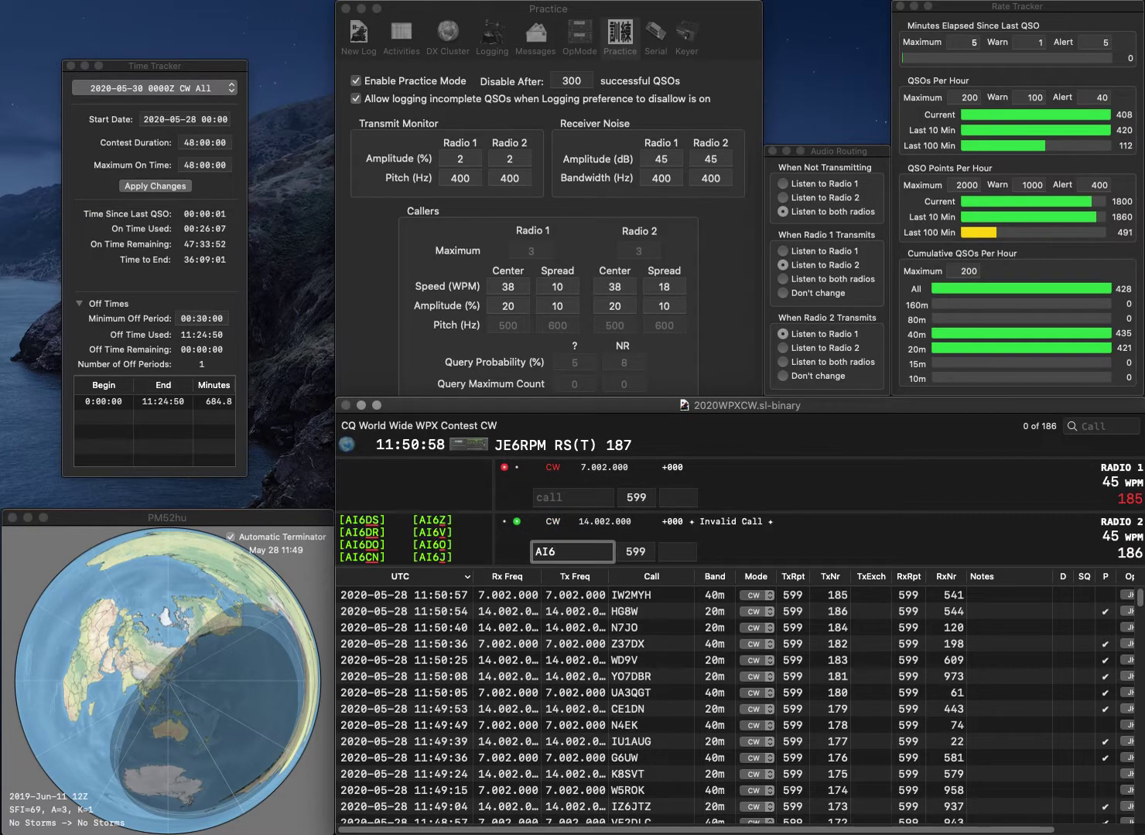
type("G")
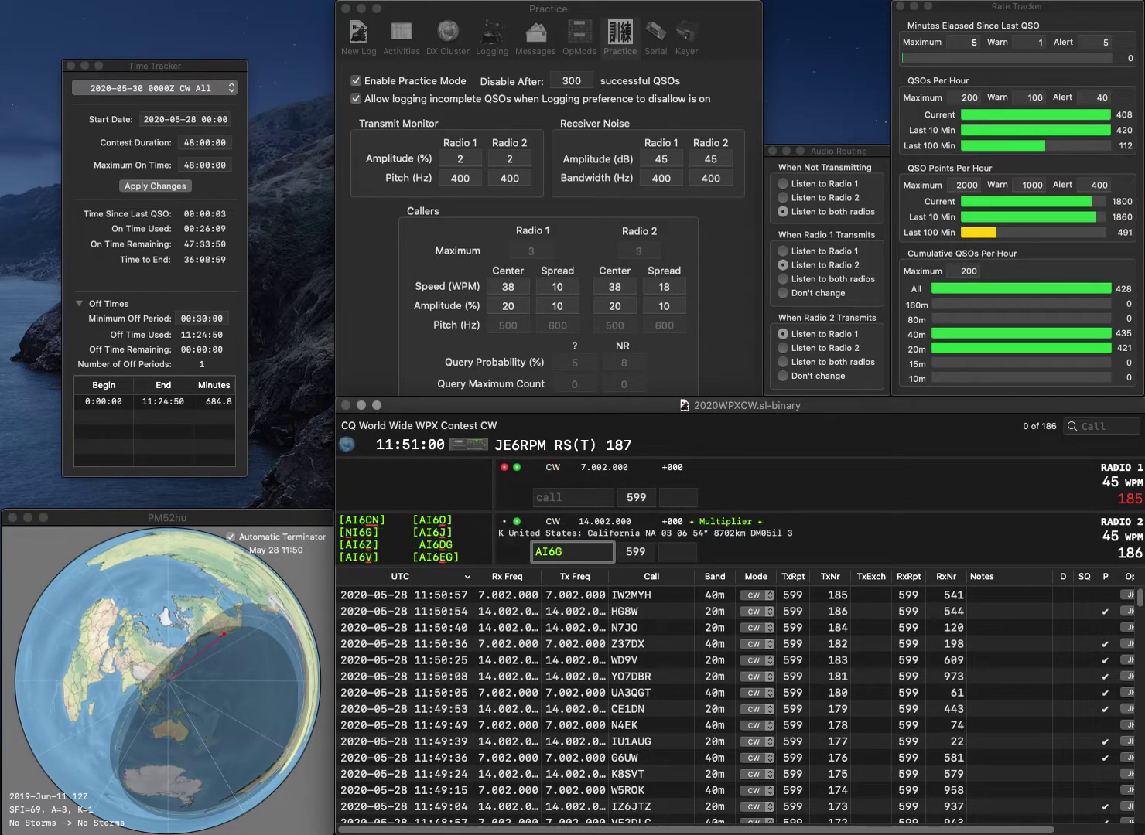
key("BackSpace")
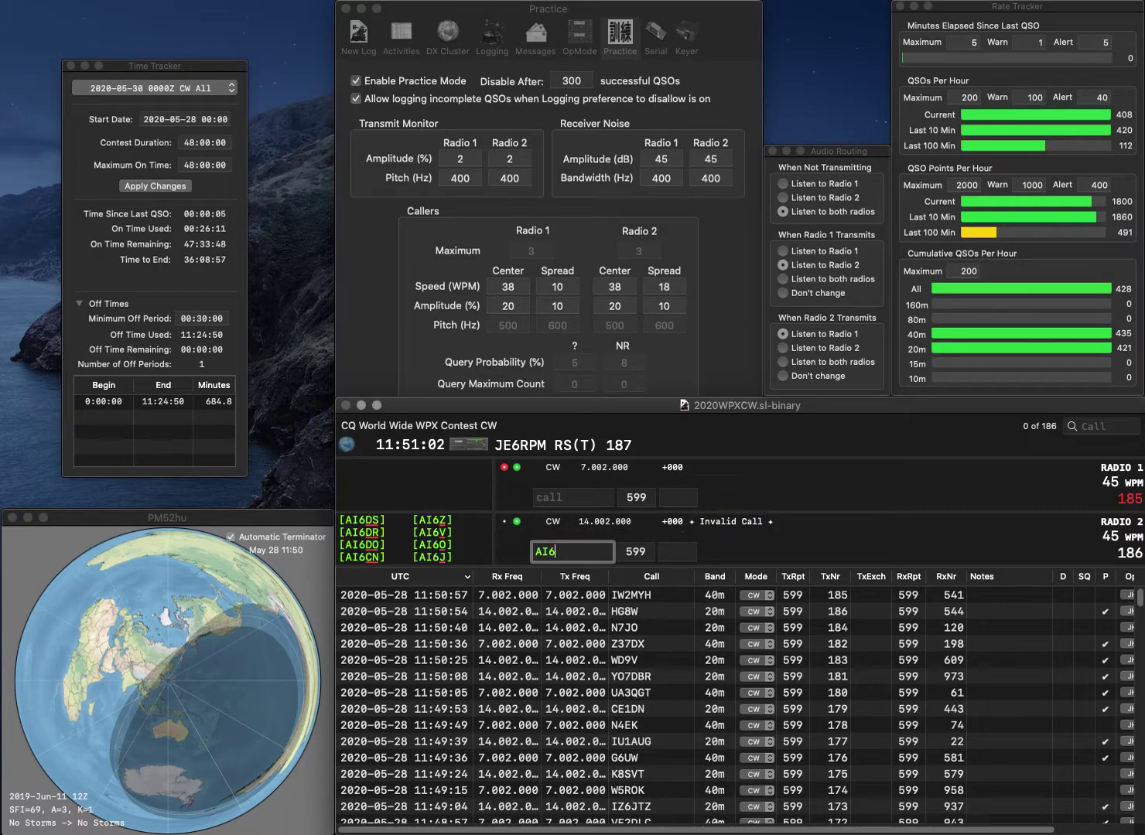
key("Return")
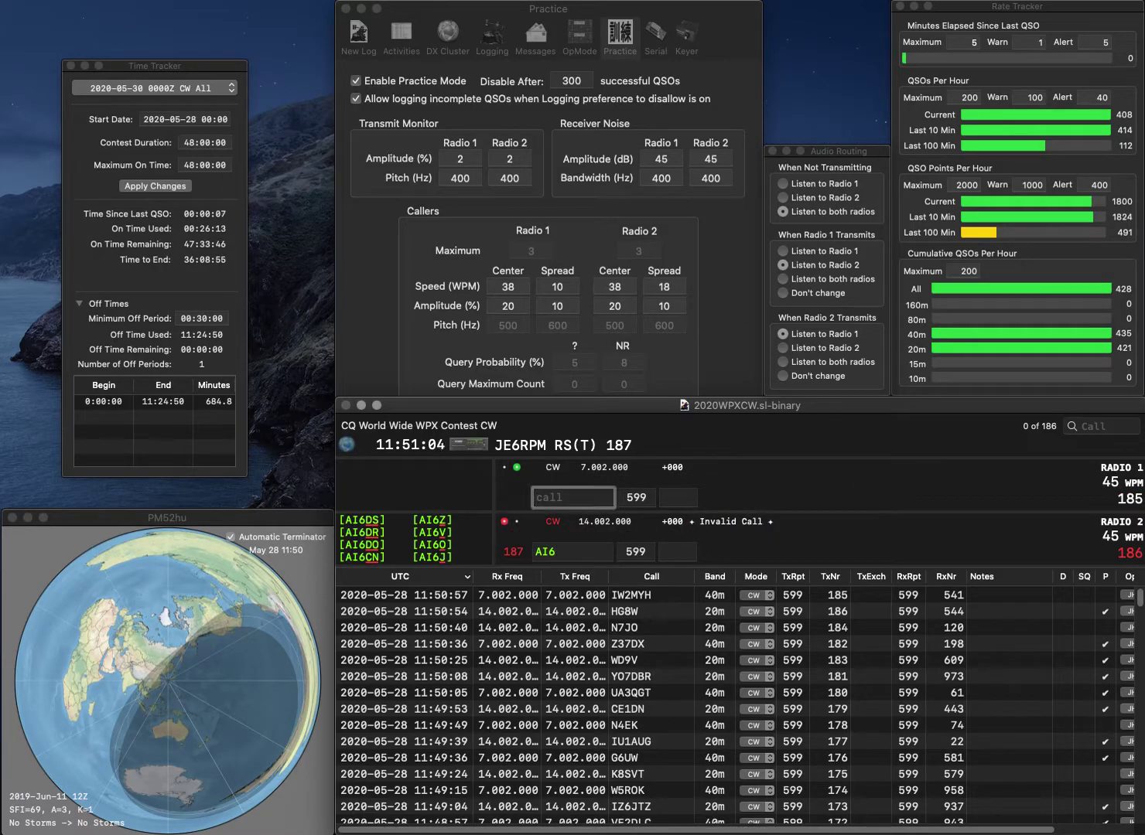
type("HB9DTV")
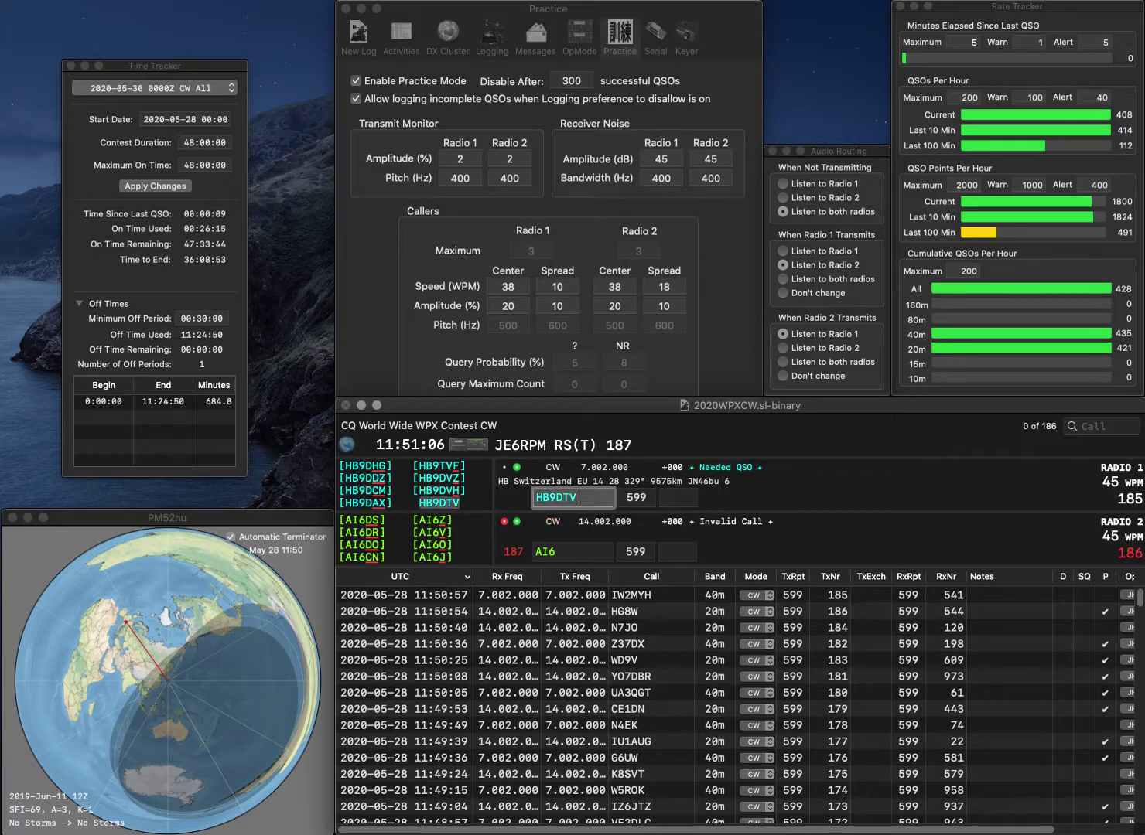
key("Return")
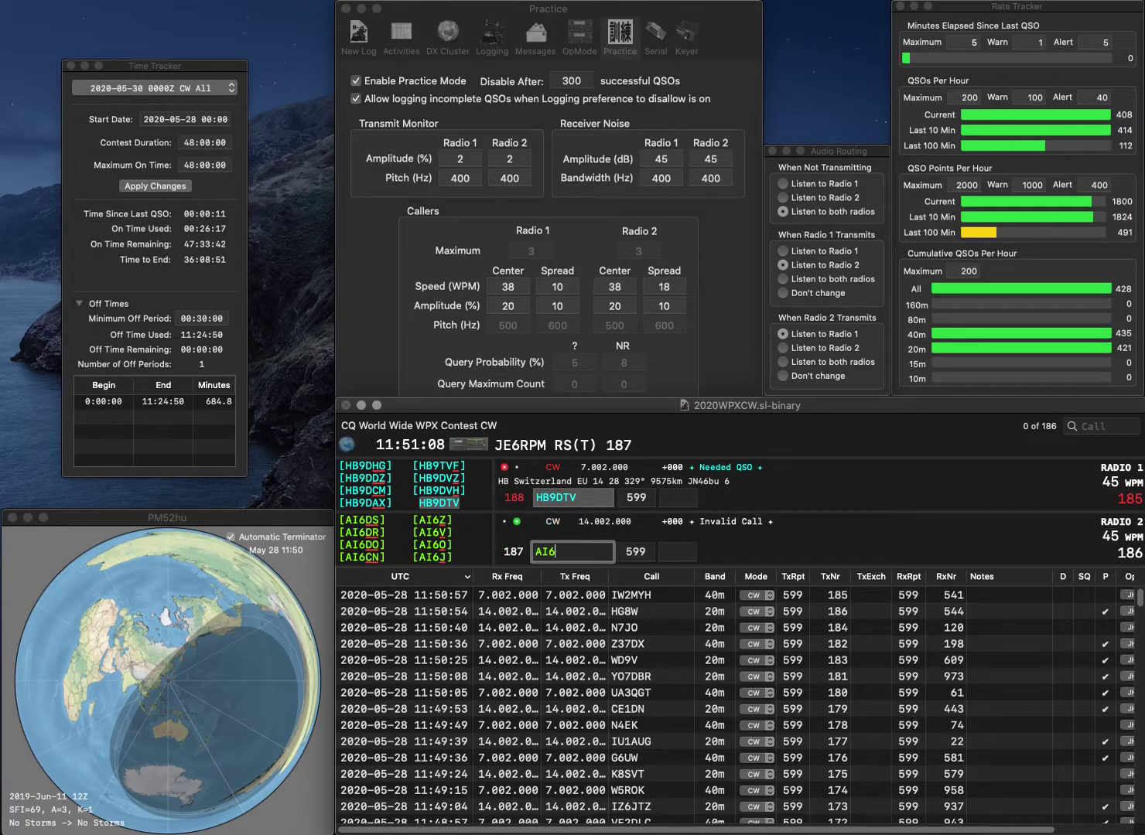
type("DG")
key("Return")
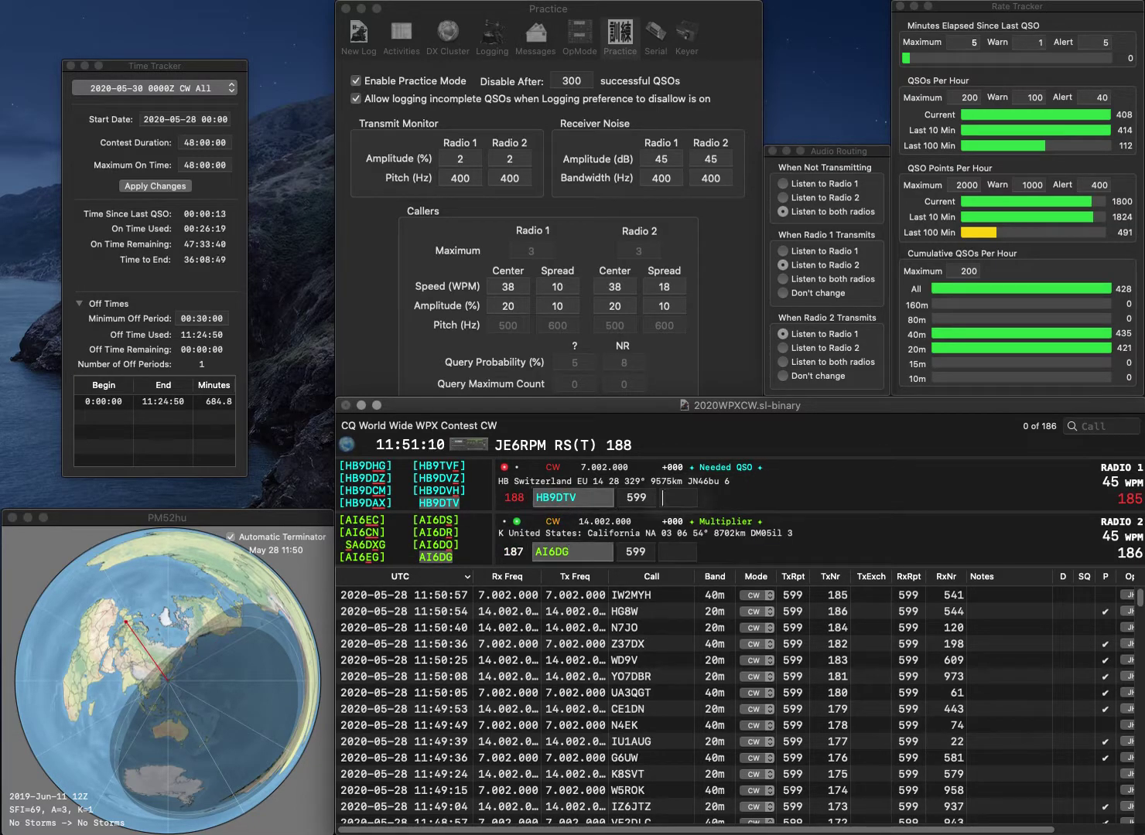
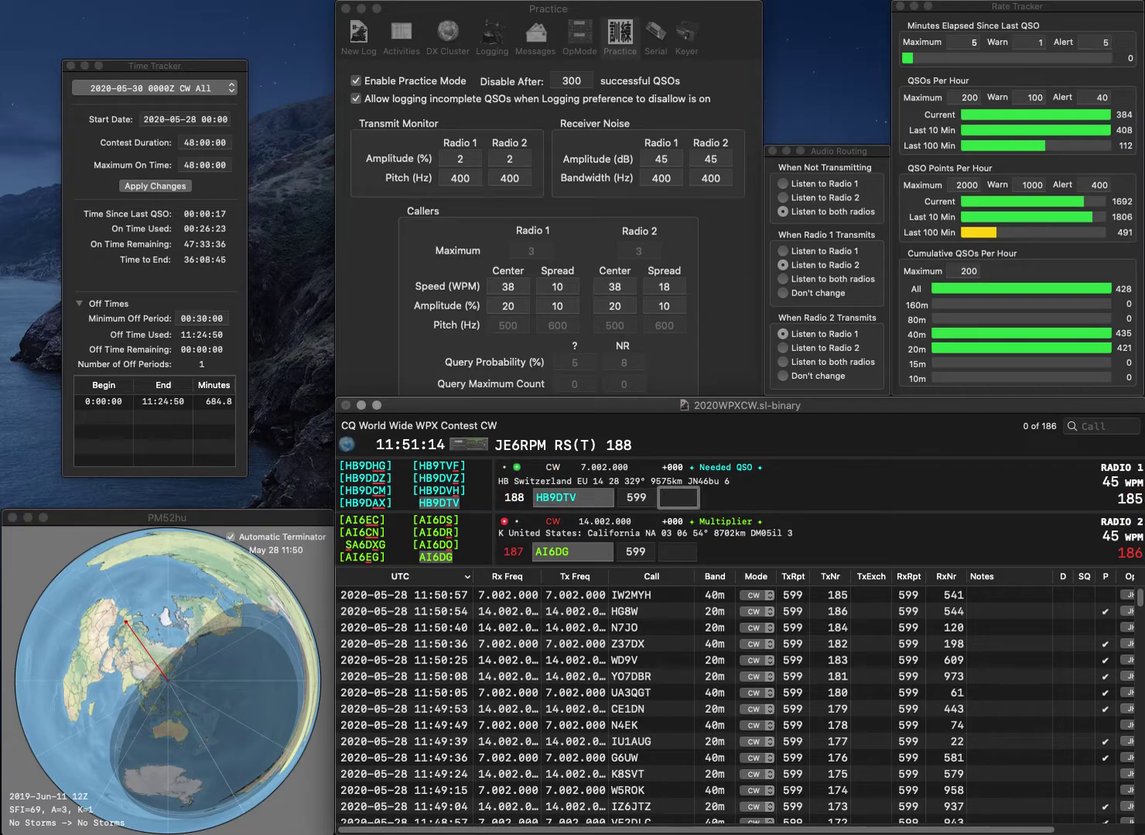
type("550")
key("Return")
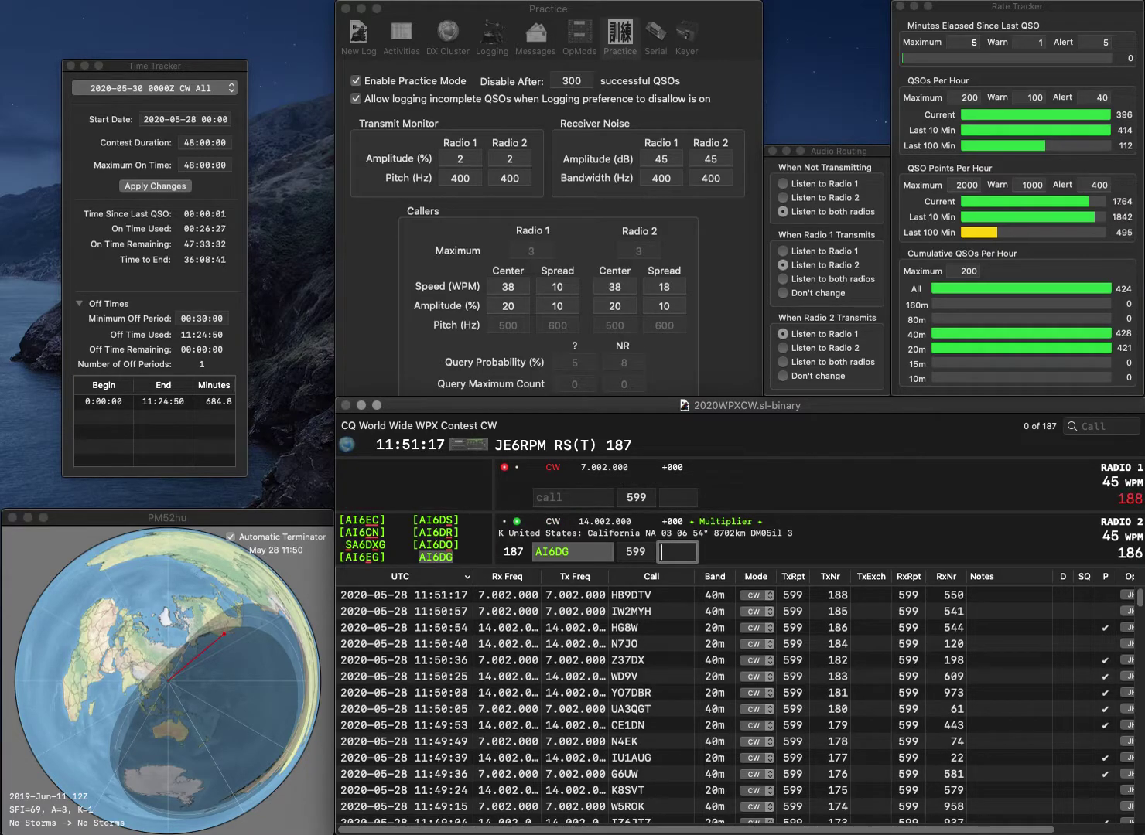
type("604")
key("Return")
type("WB4CUZ")
key("Return")
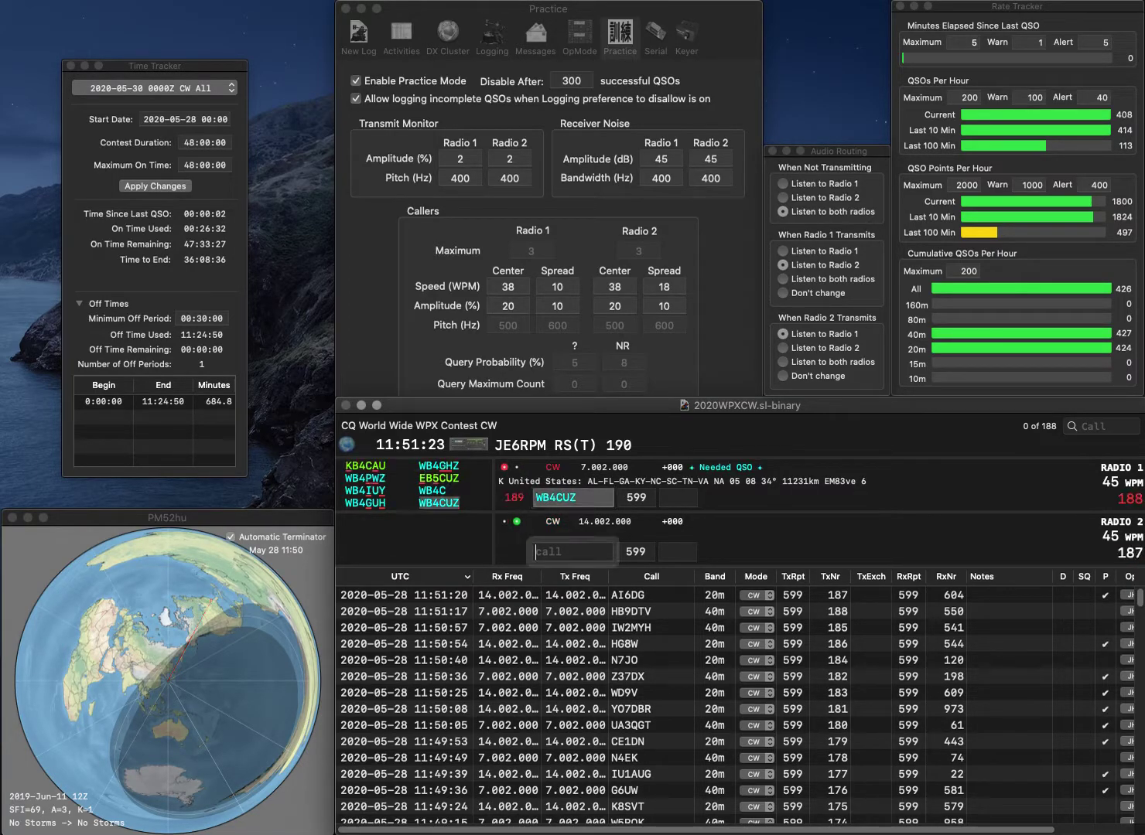
type("MMD")
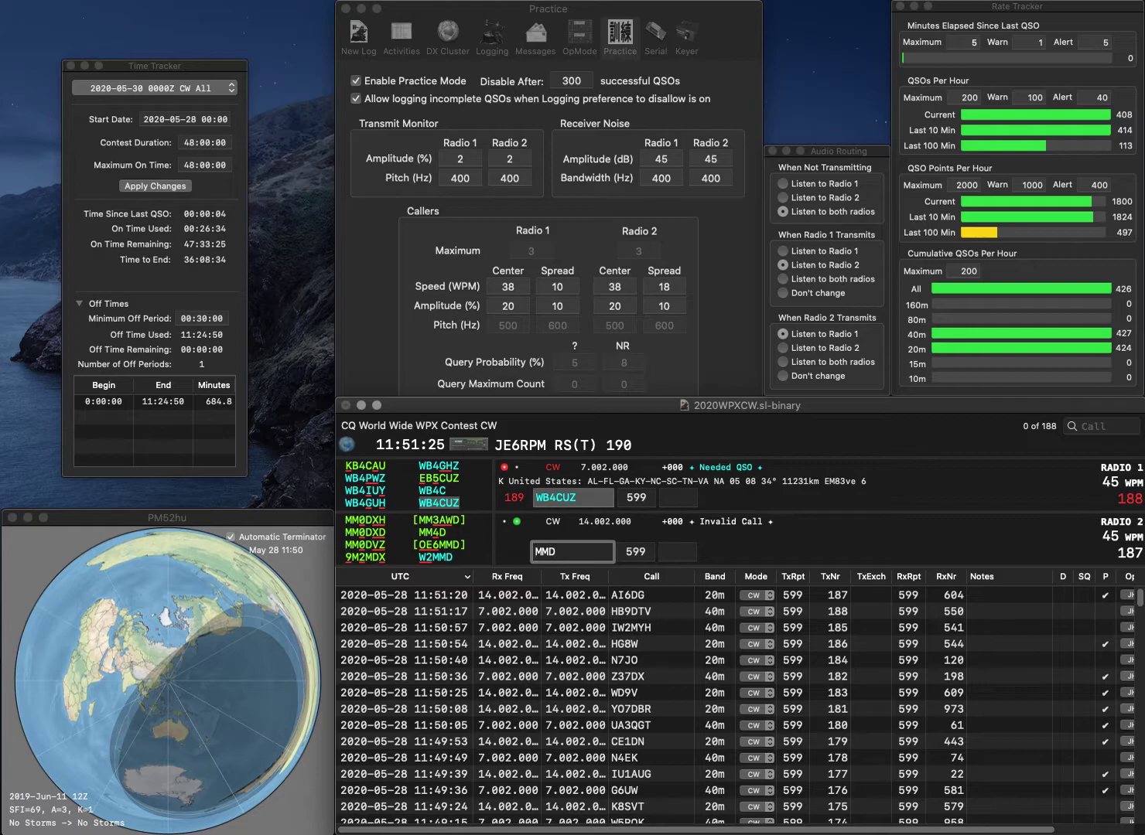
type("W2")
key("Return")
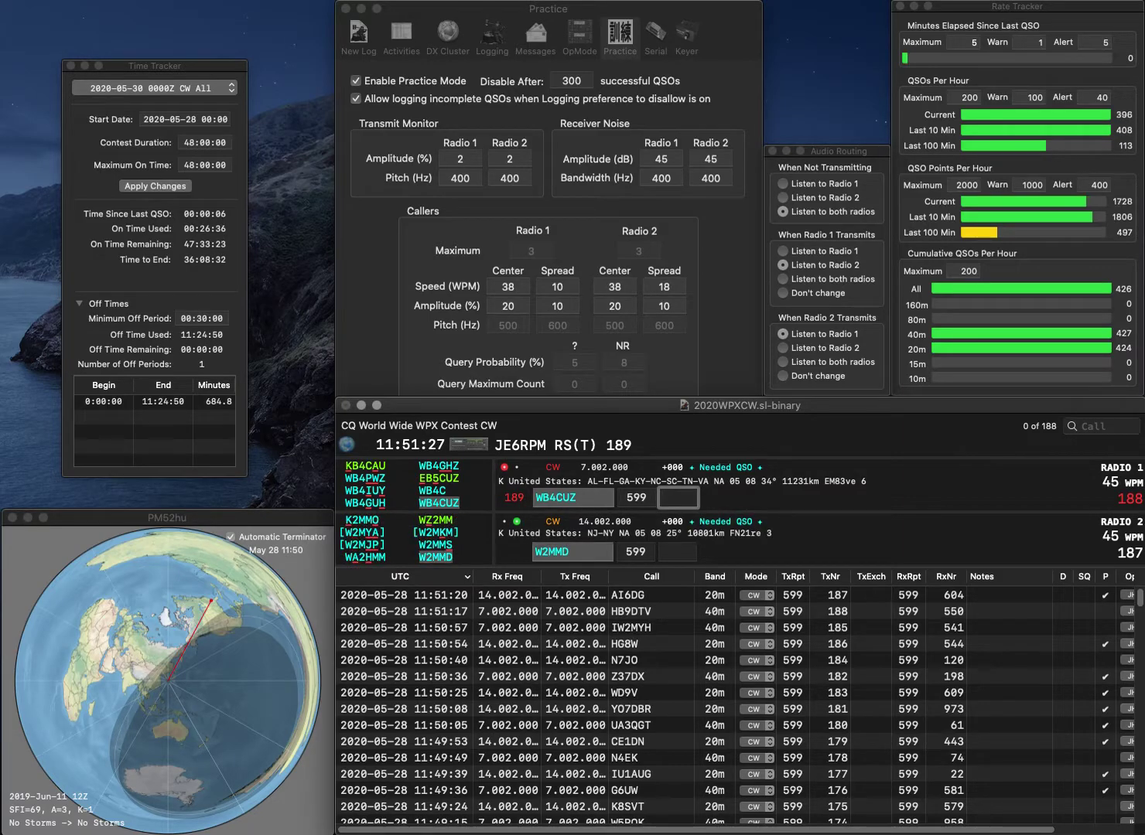
type("33")
key("Tab")
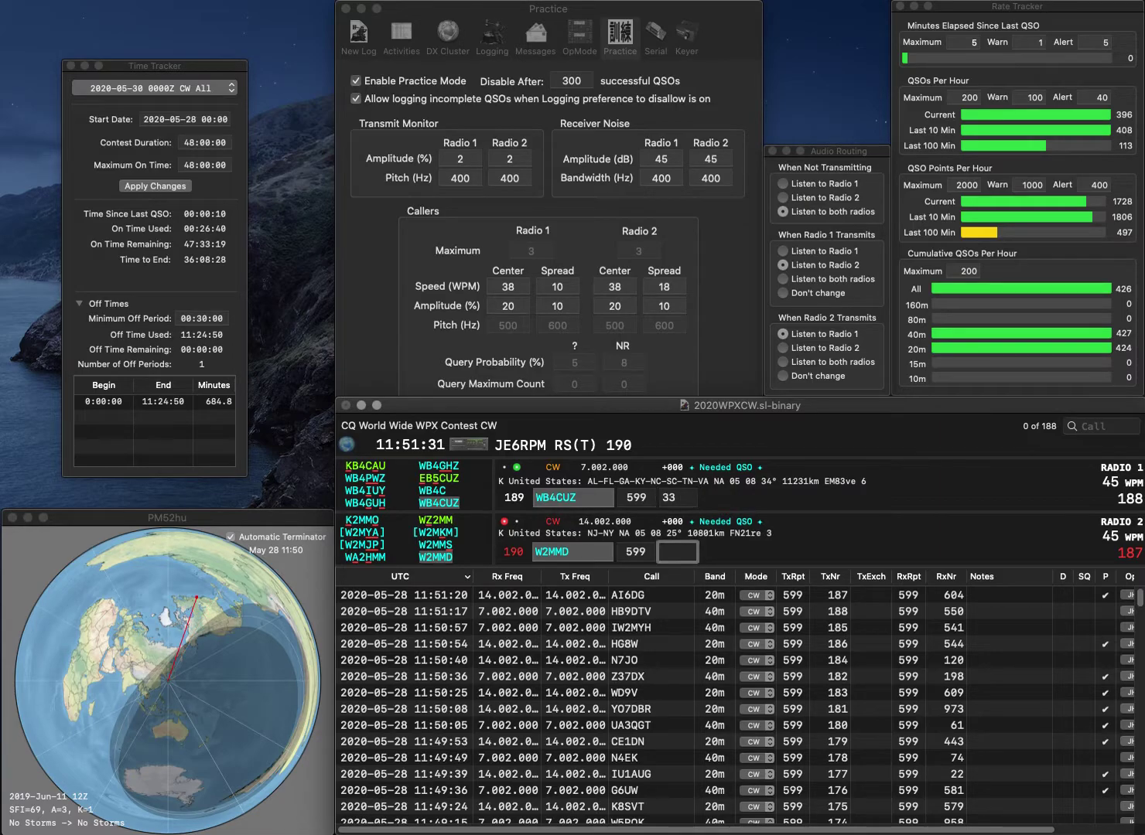
type("224")
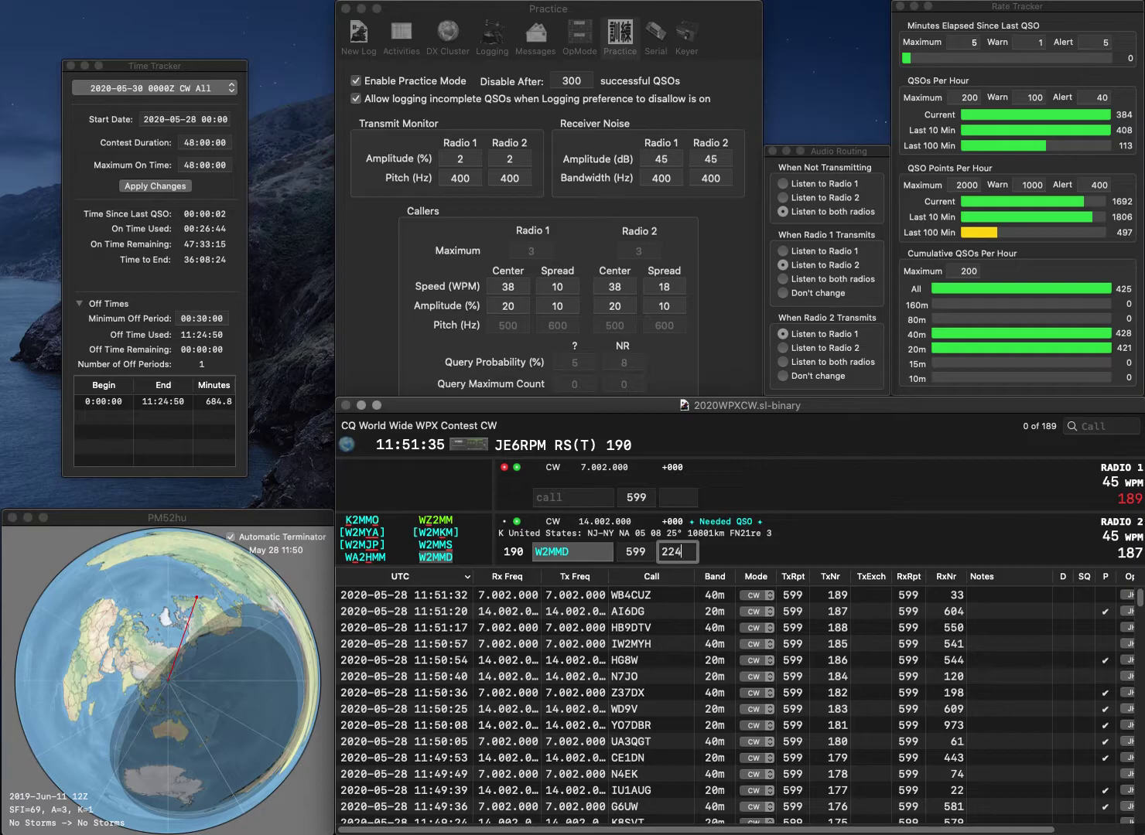
key("Return")
type("NKDV")
left_click(543, 497)
type("5")
key("Return")
type("M3URL")
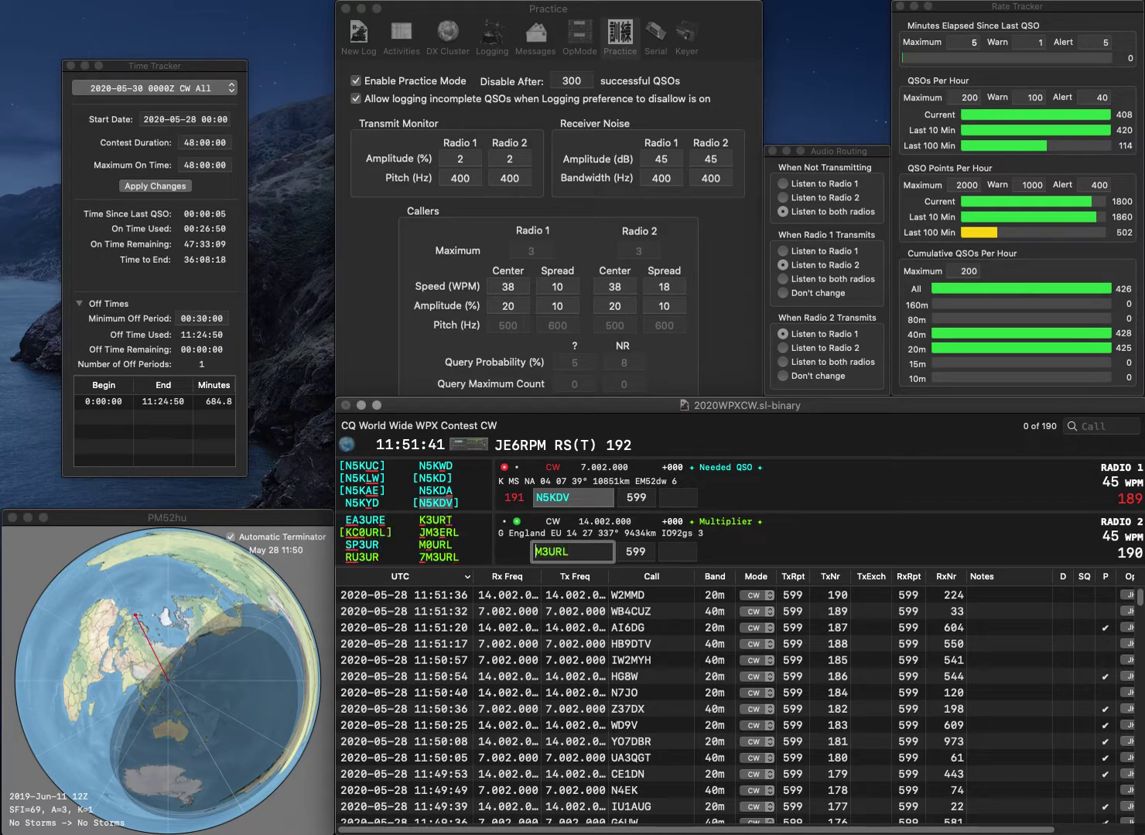
left_click(534, 552)
type("7")
key("Return")
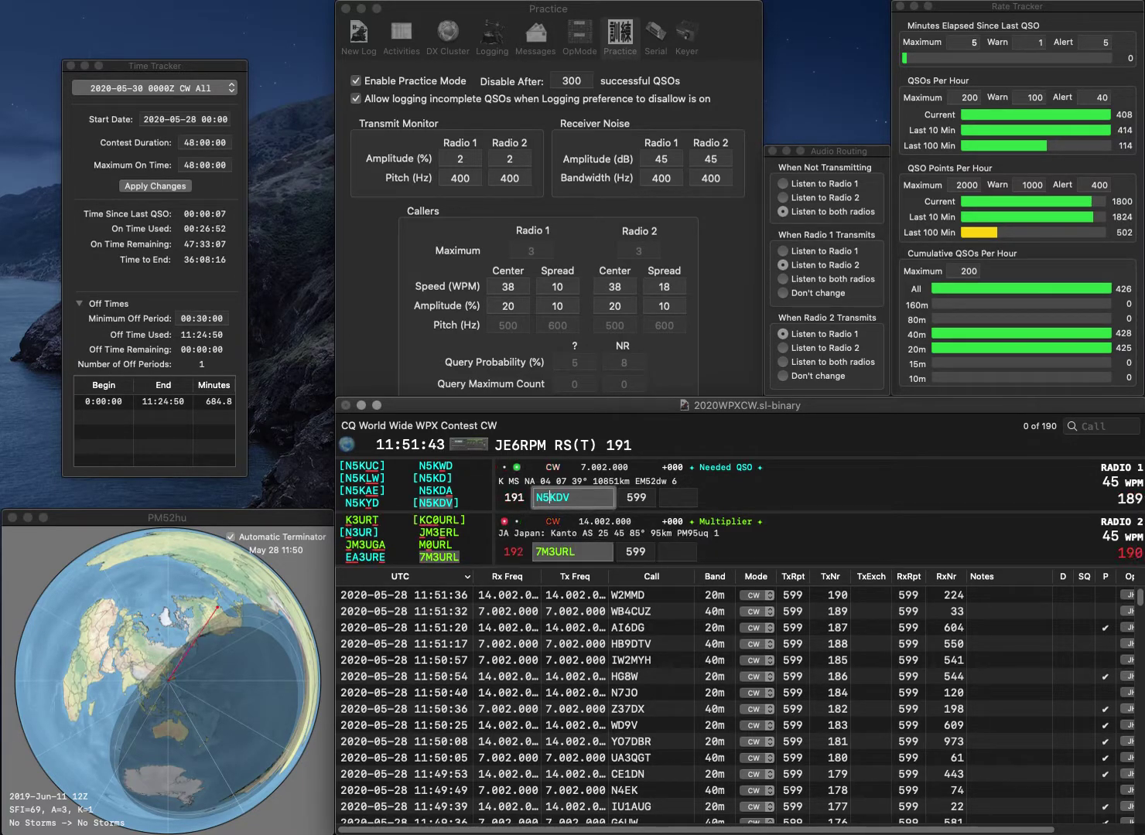
type("593")
key("Return")
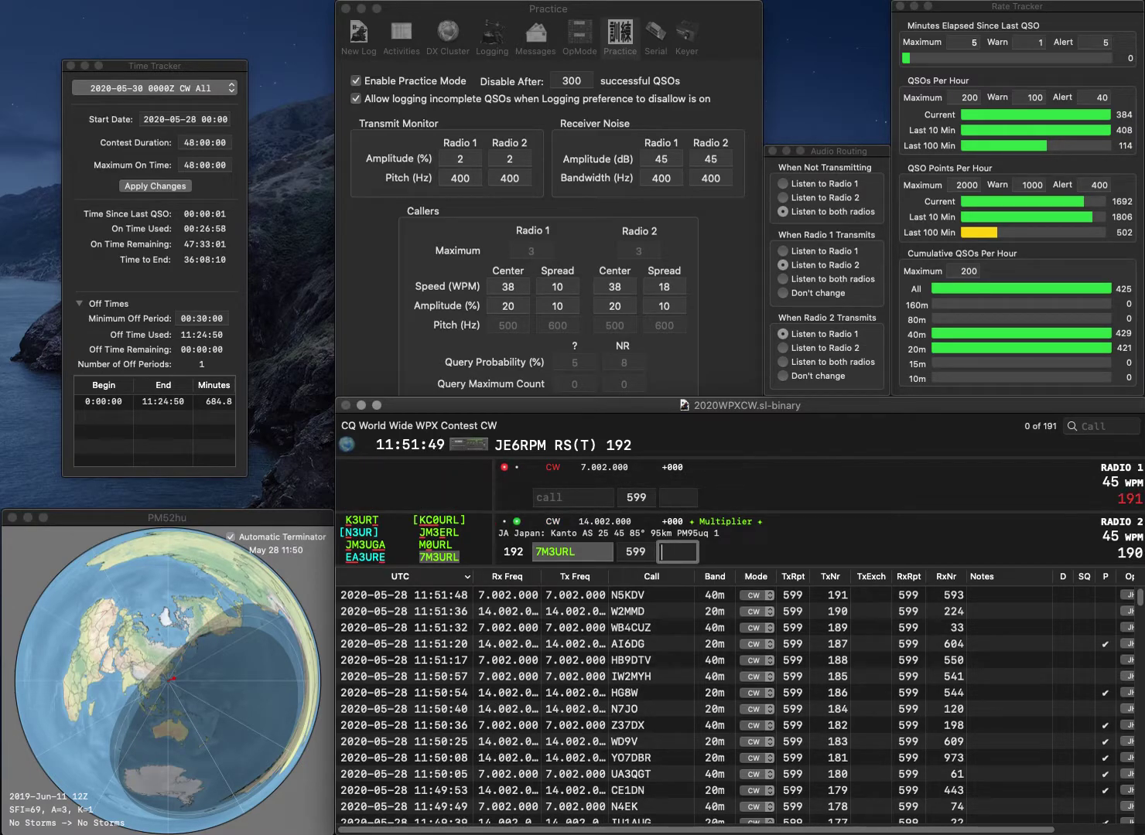
type("369")
key("Return")
Step: Enter K2CJS on Radio 1 and K2IY on Radio 2, sending each the exchange
type("CJS")
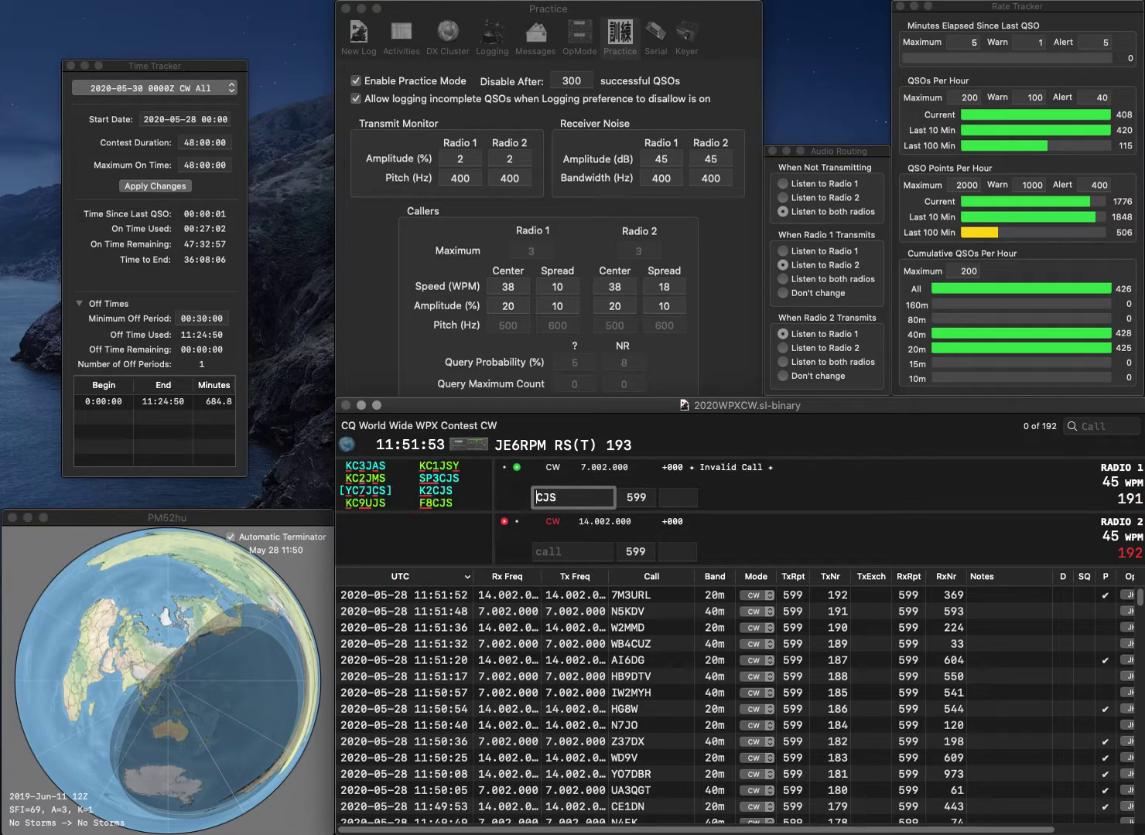
type("K2")
key("Return")
type("IYA")
key("BackSpace")
left_click(539, 552)
type("K2")
key("Return")
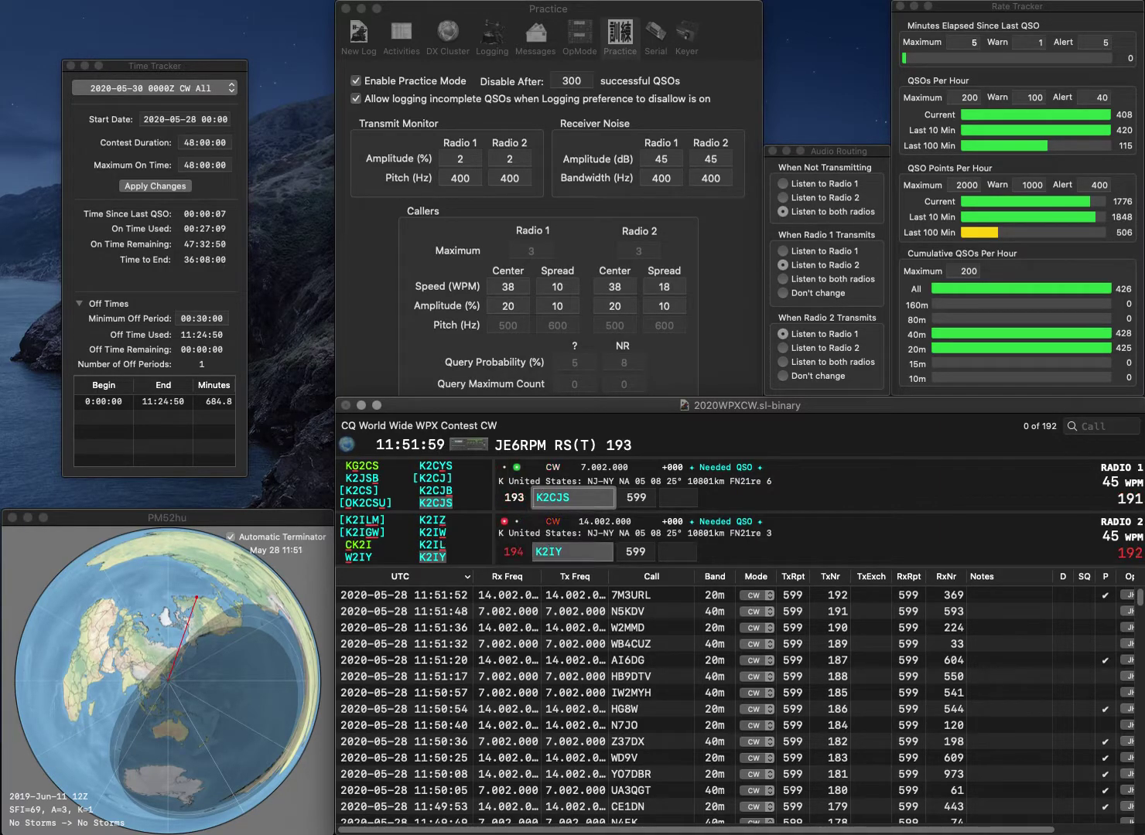
key("Return")
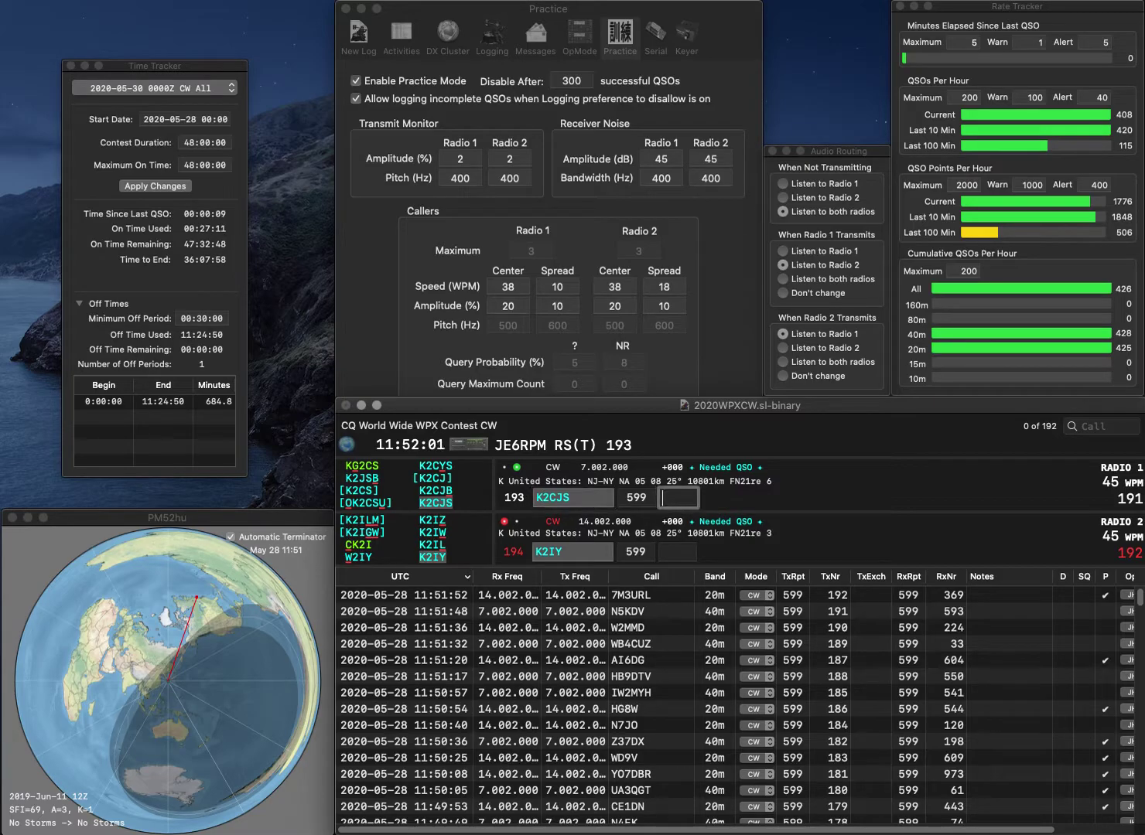
type("540")
key("Return")
left_click(549, 552)
key("BackSpace")
type("3")
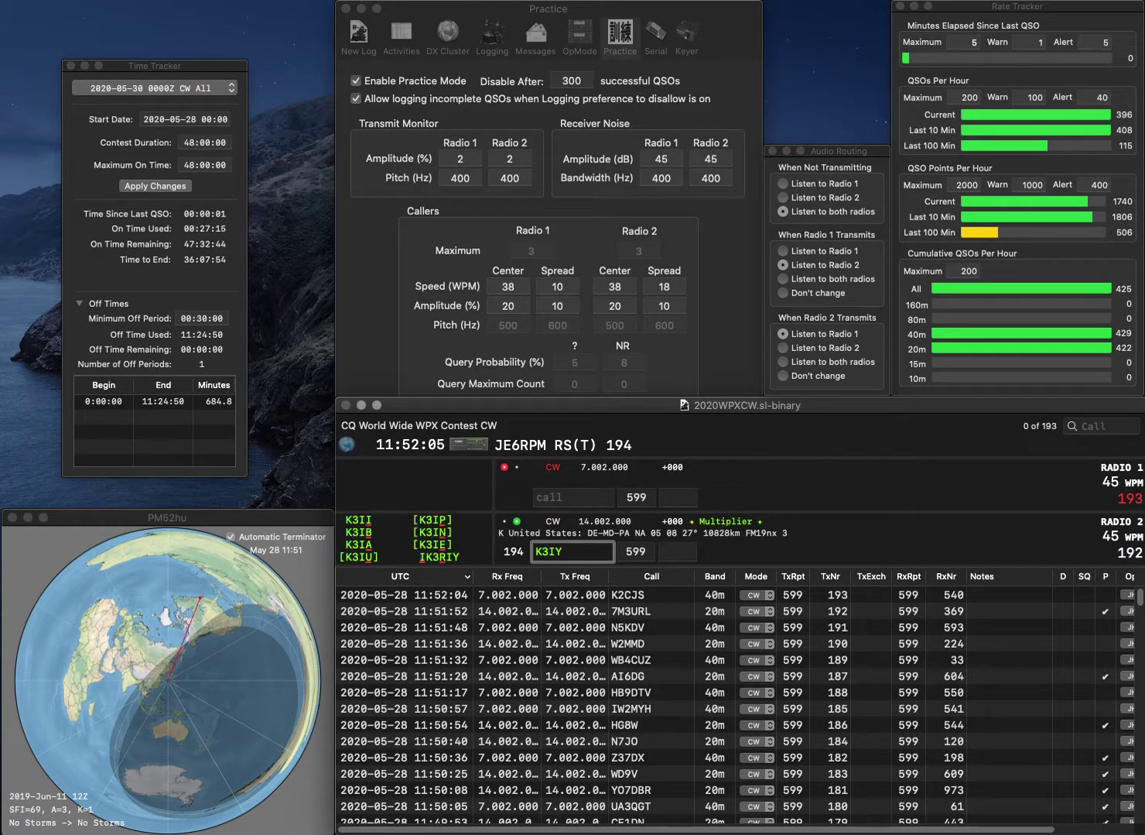
key("Return")
type("EA3F")
left_click(548, 553)
key("BackSpace")
key("BackSpace")
key("BackSpace")
type("4IY")
key("Tab")
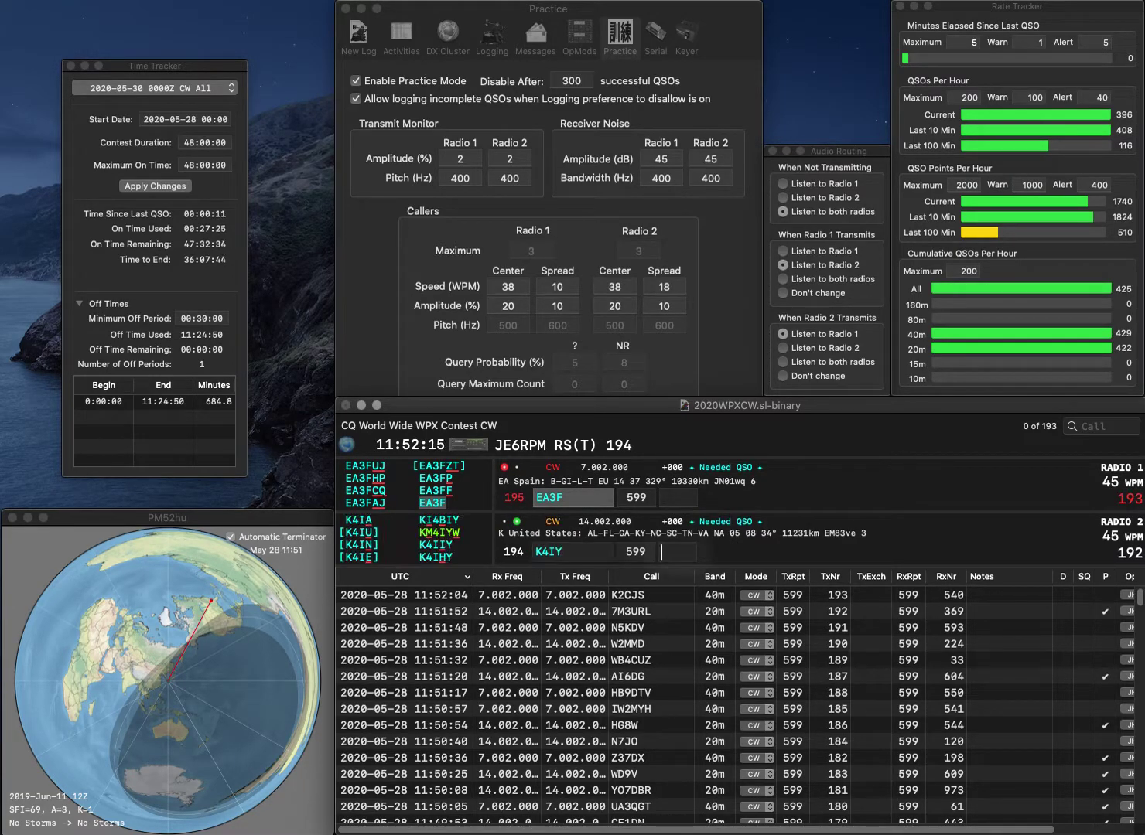
key("Return")
Step: Log EA3F on Radio 1 with received number 350, and correct the Radio 2 call to K4IIY and send it
key("Tab")
type("350")
key("Return")
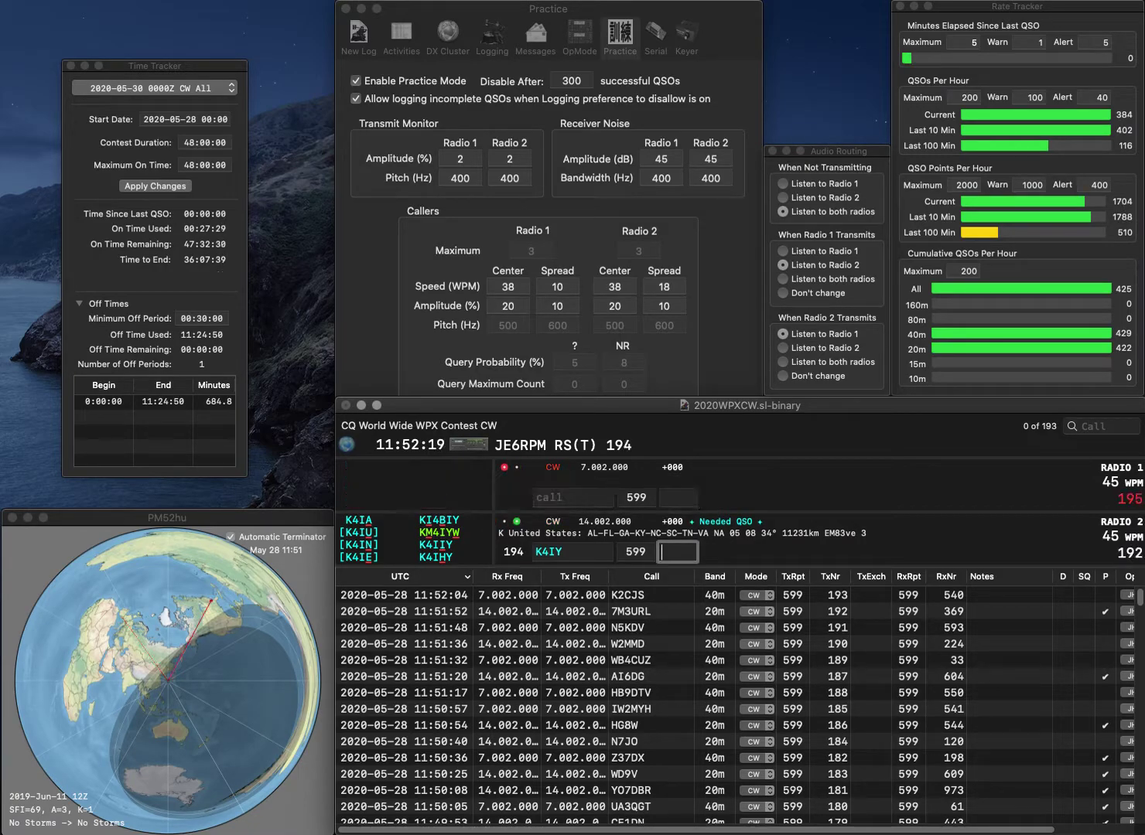
type("I")
key("Return")
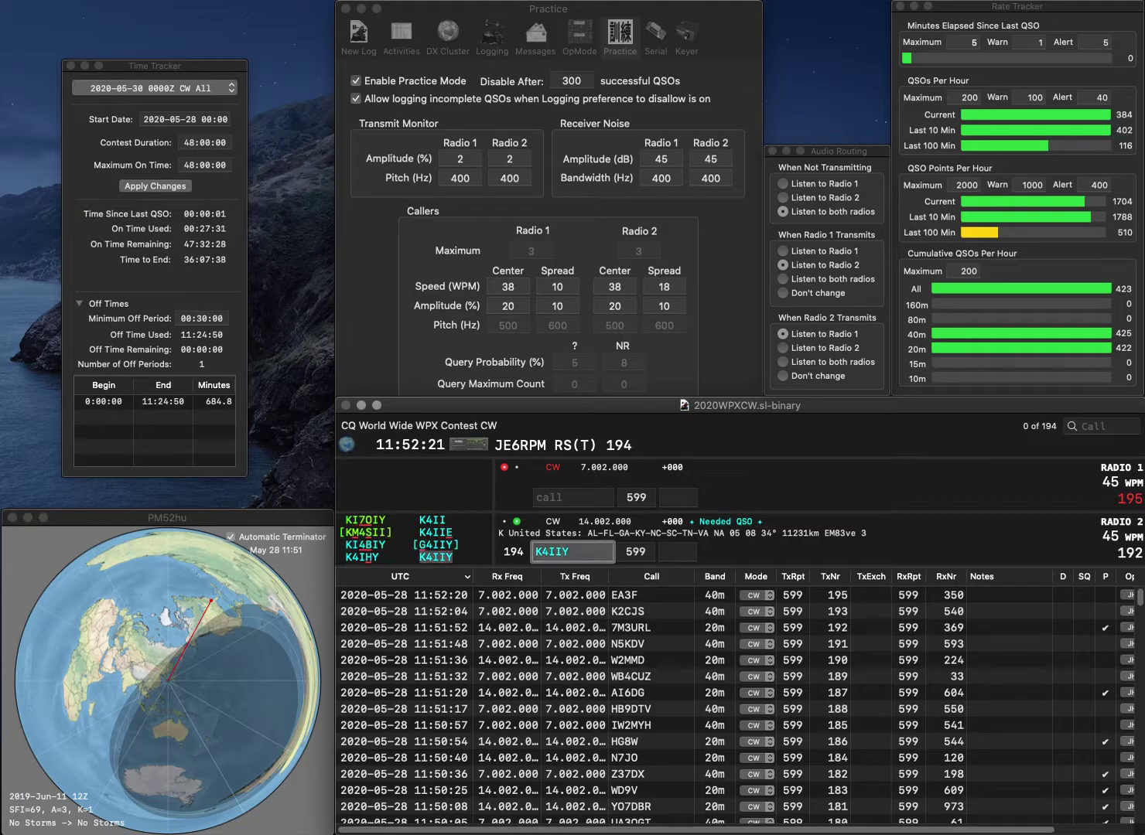
type("K7")
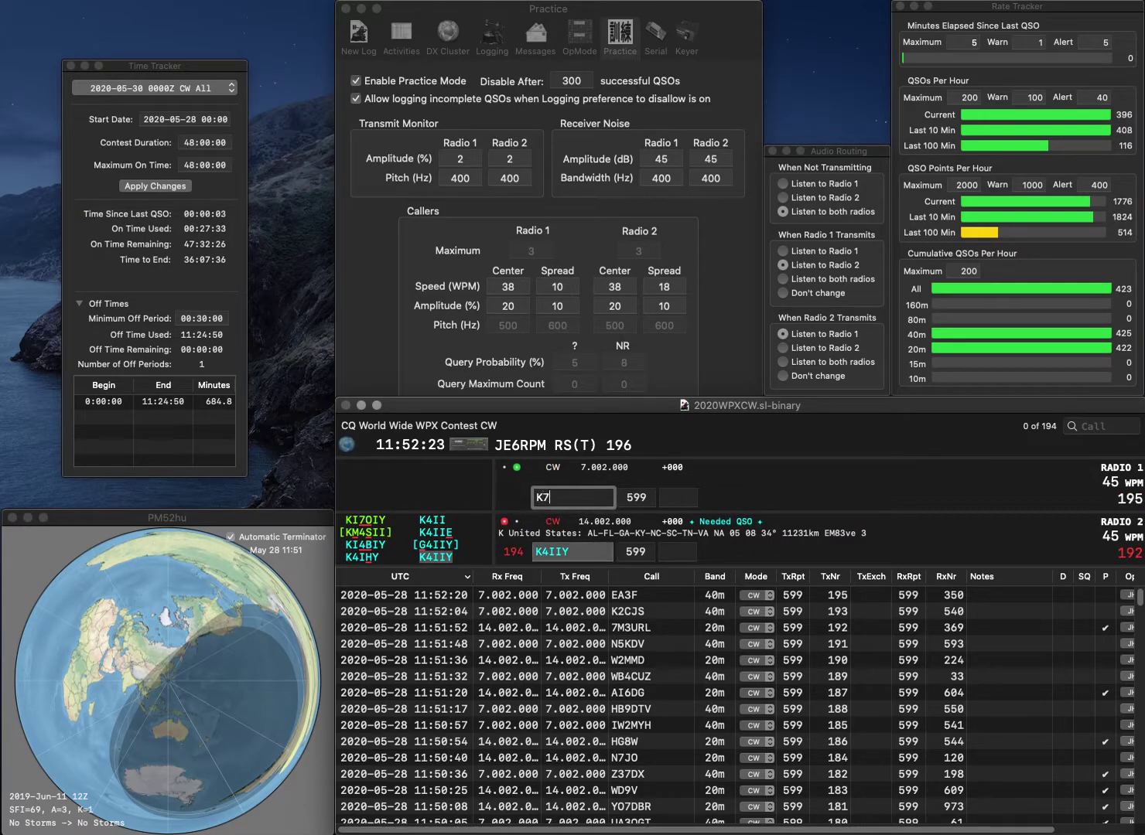
type("TD")
key("Return")
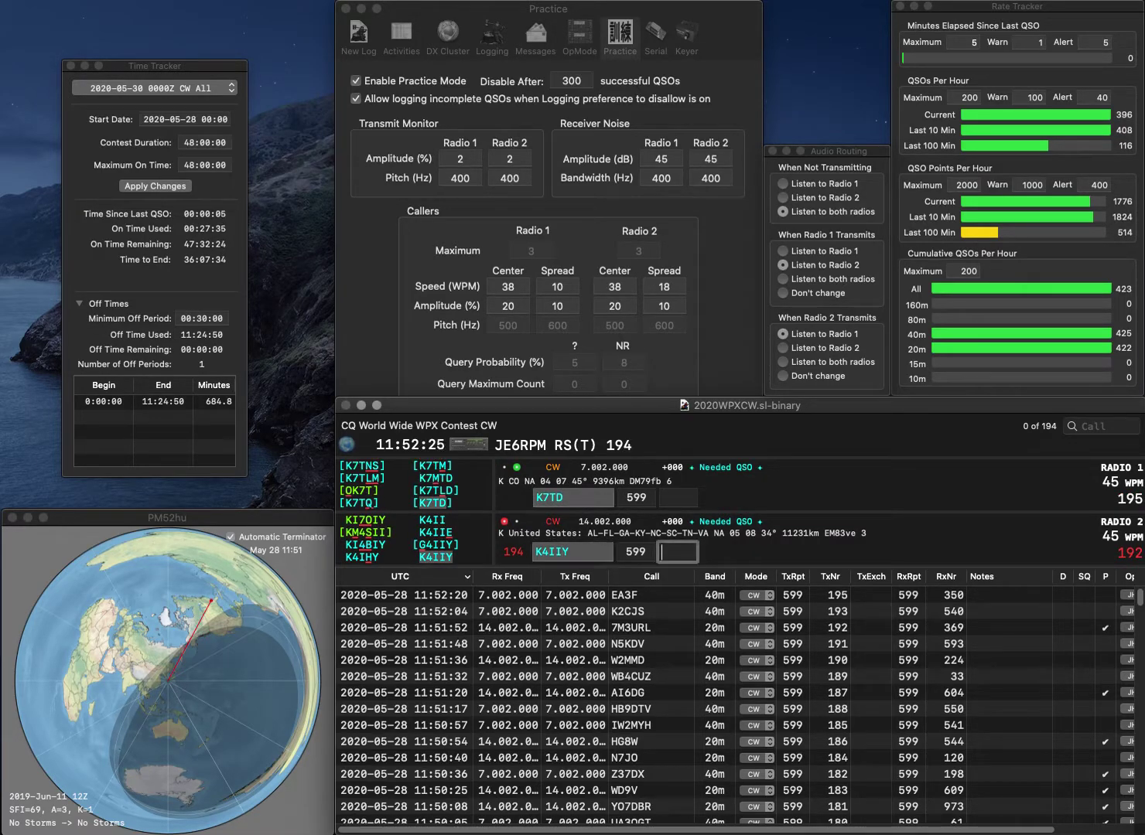
type("97")
key("Return")
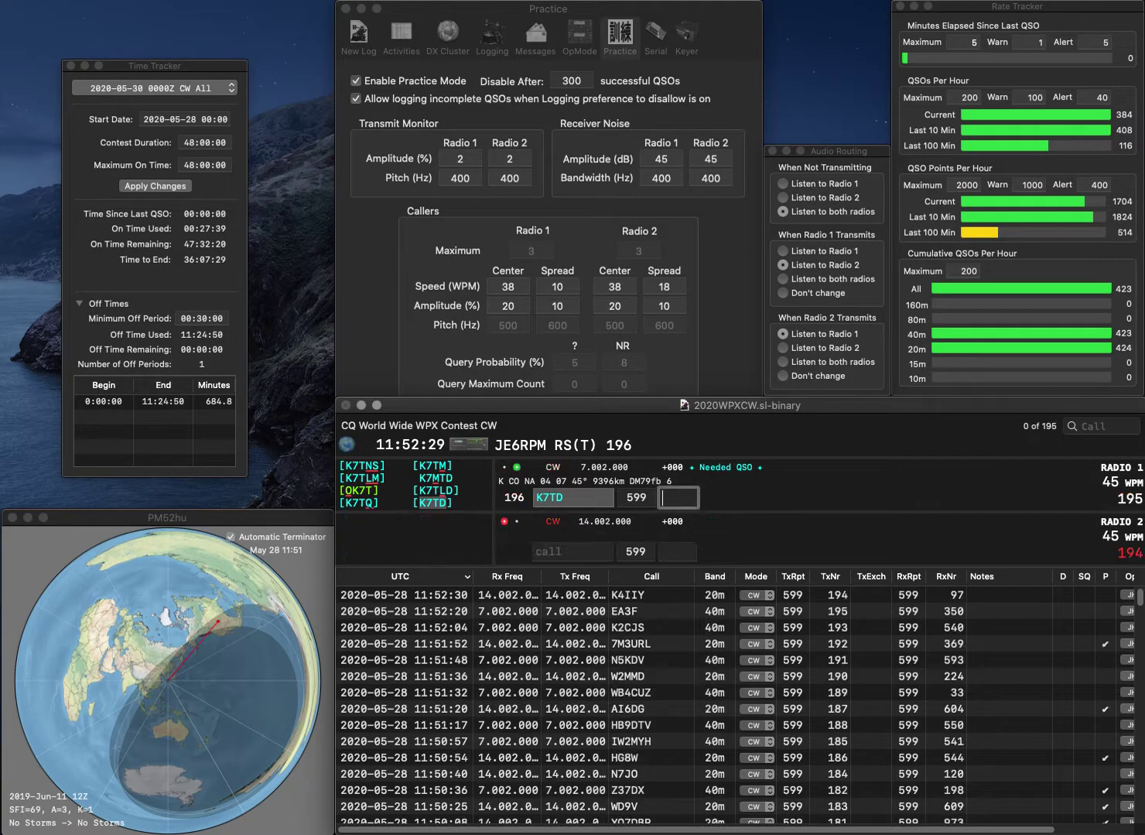
type("190")
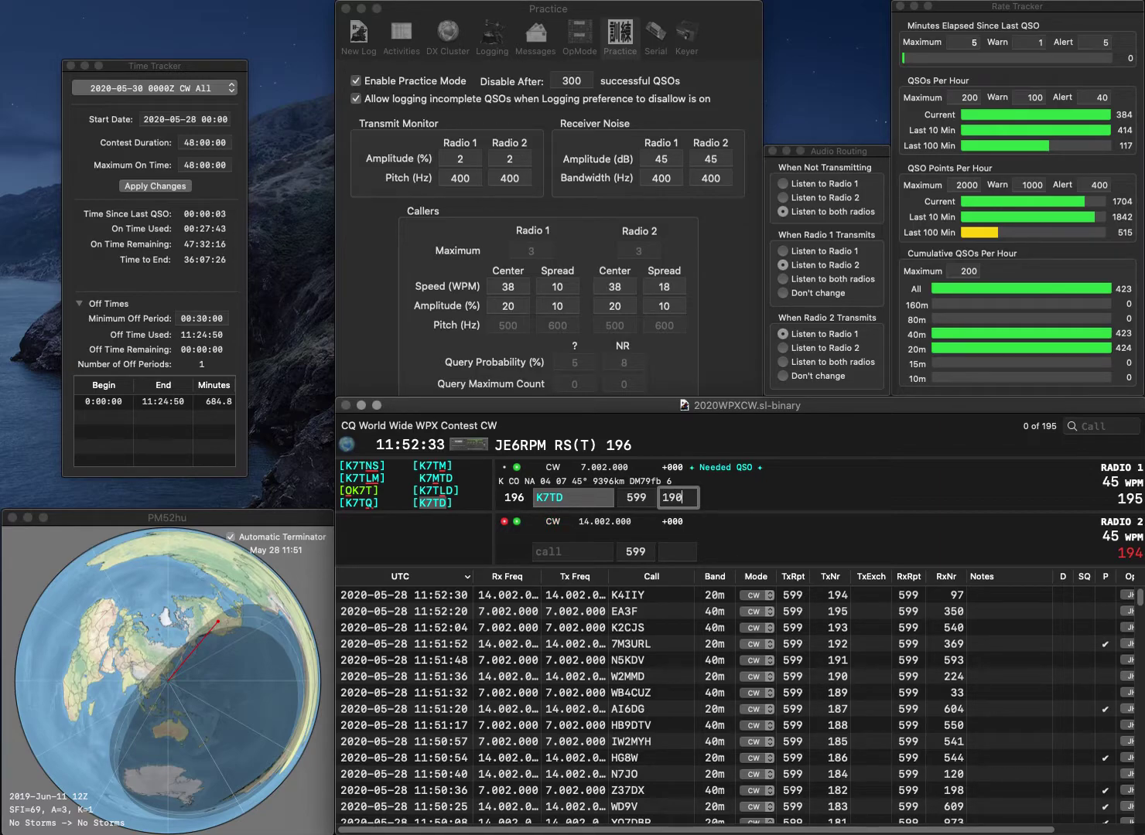
key("Return")
Step: Enter the partial calls NXP on Radio 2 and OE4 on Radio 1, sending each
type("NXP")
key("Return")
type("GO")
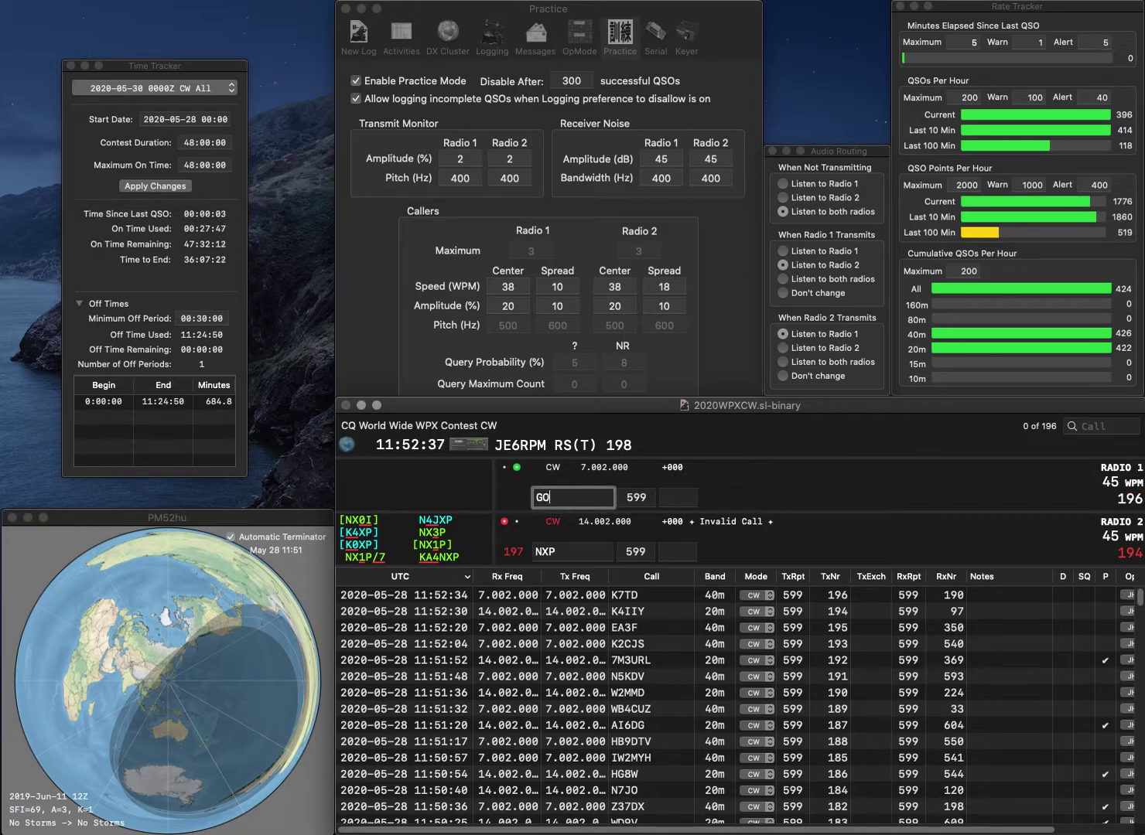
key("BackSpace")
key("BackSpace")
type("OE4")
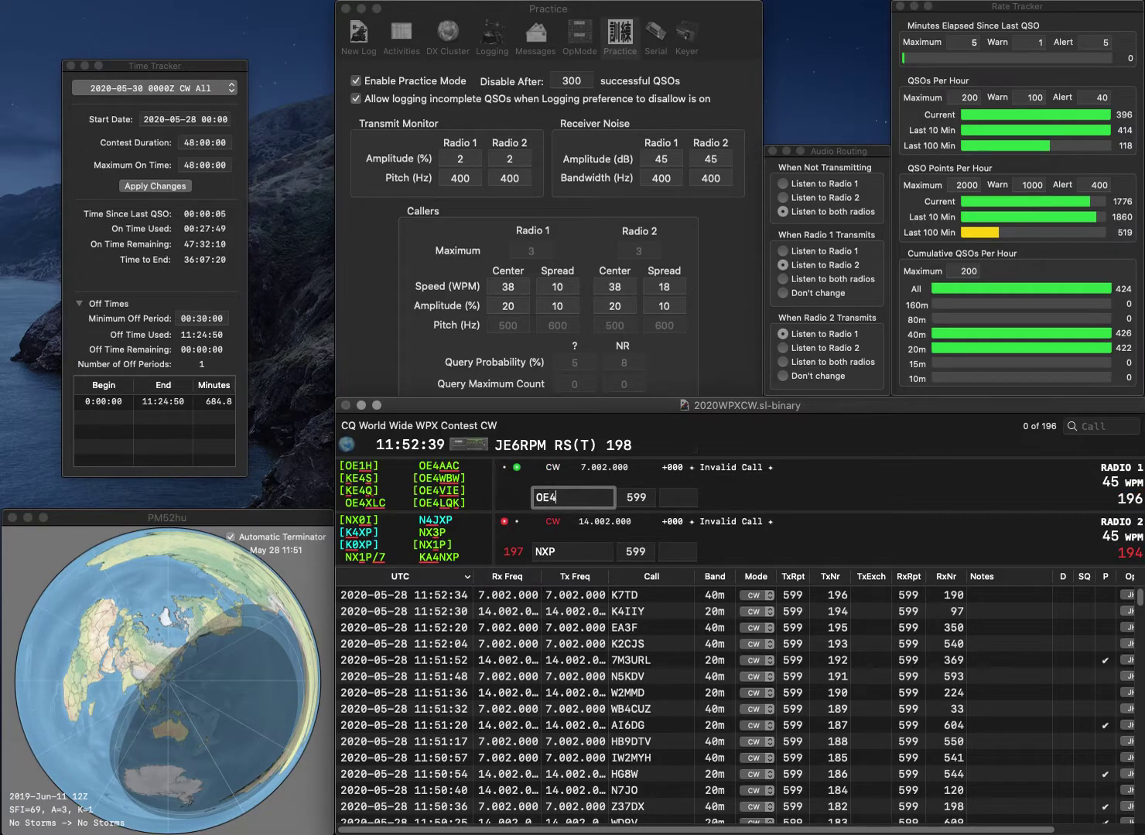
key("Return")
type("KA4")
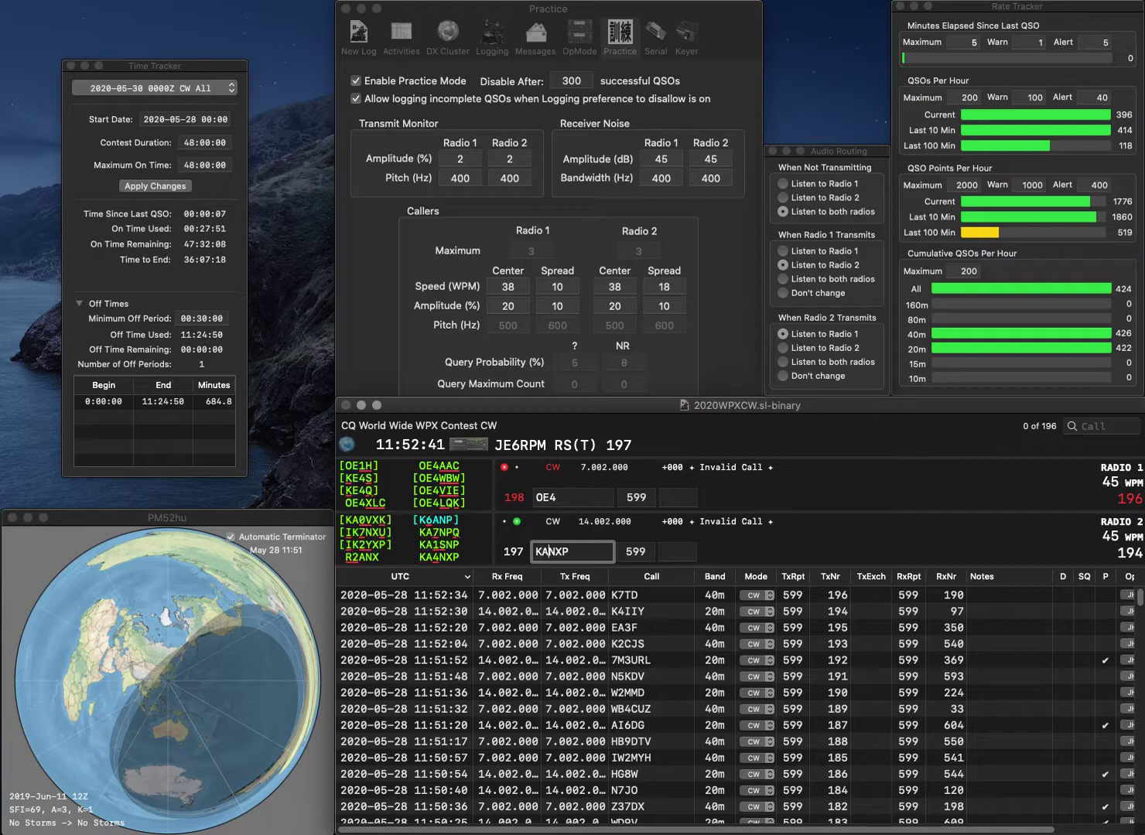
key("Return")
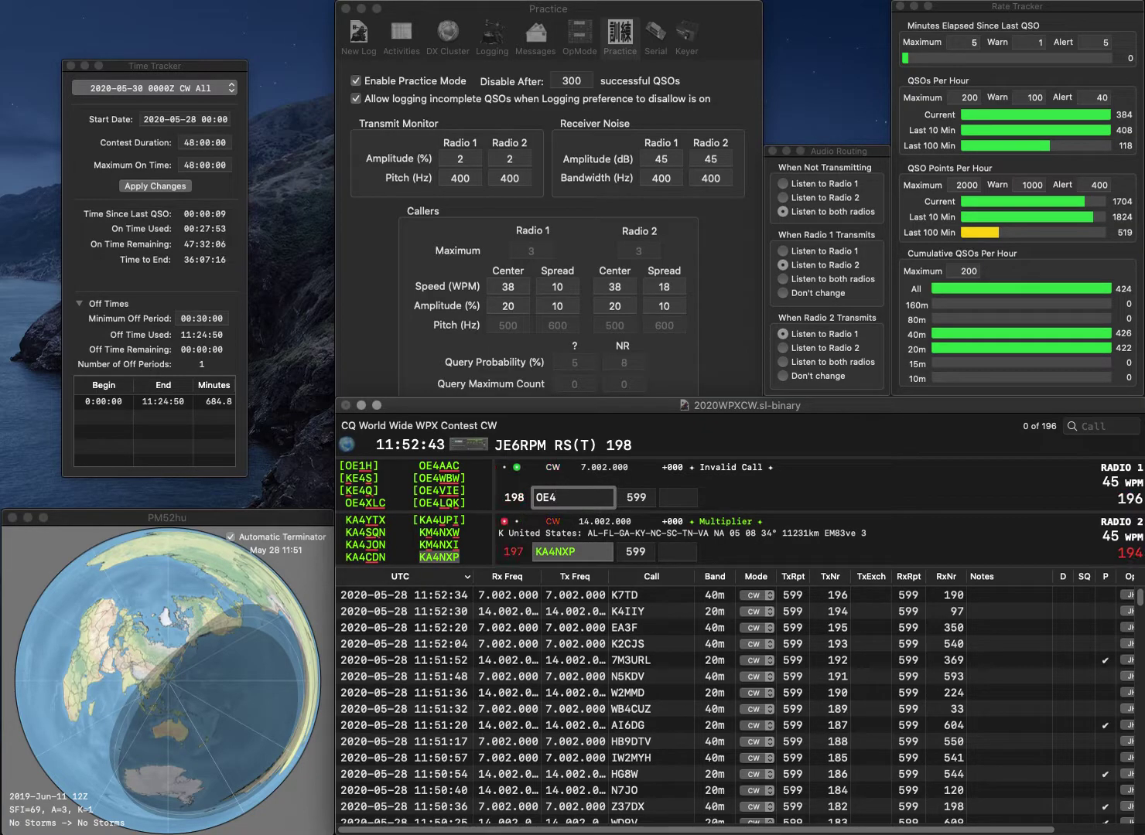
key("BackSpace")
type("6H")
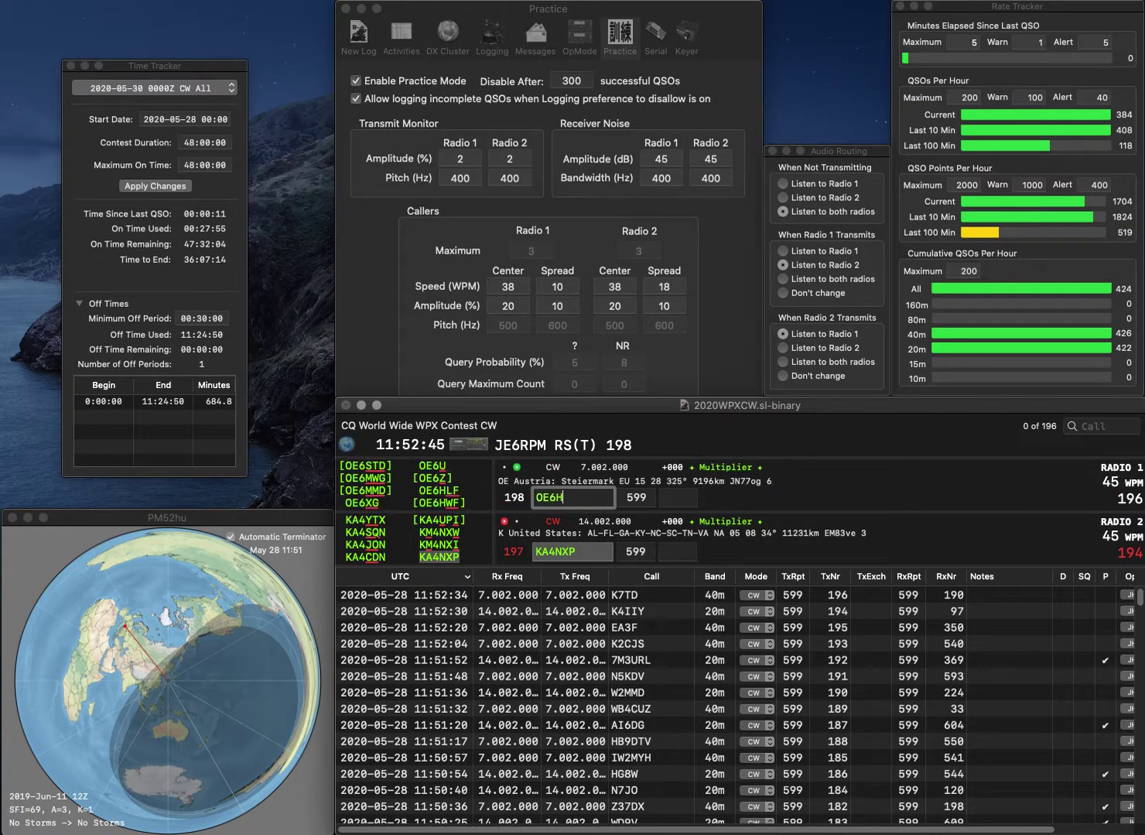
type("LF")
key("Return")
type("514")
key("Return")
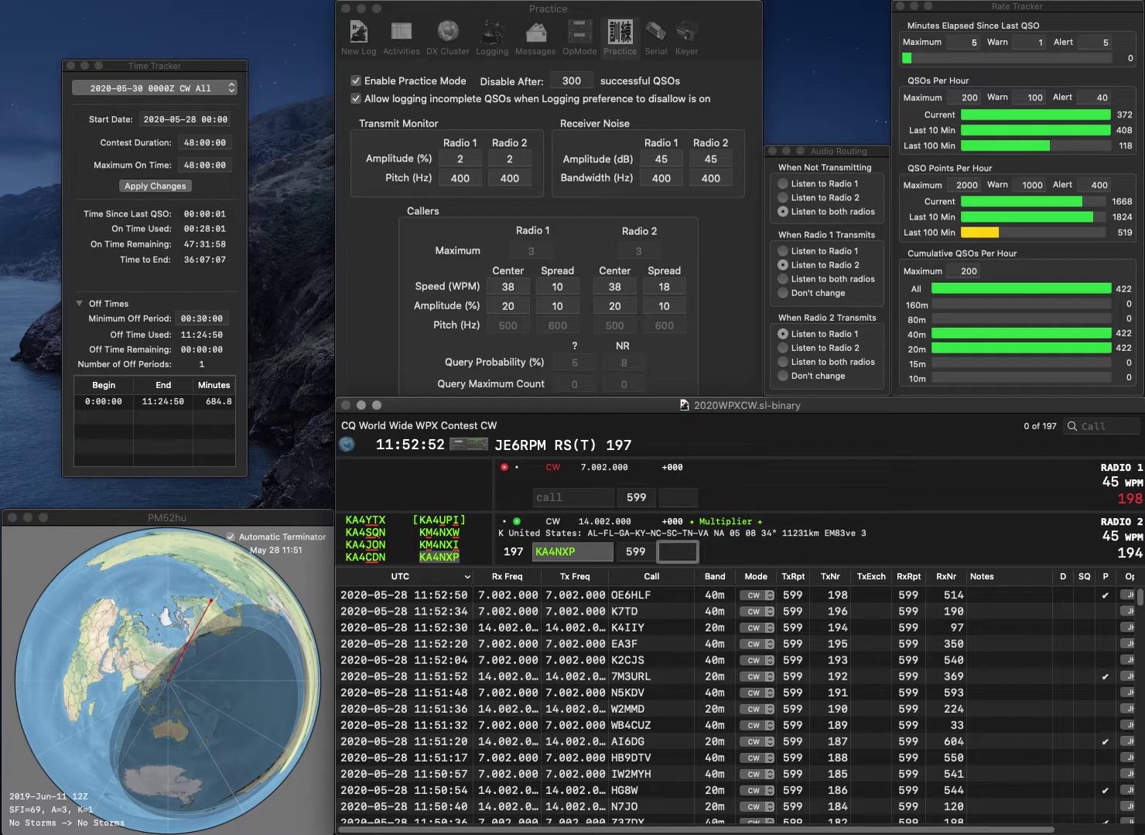
type("467")
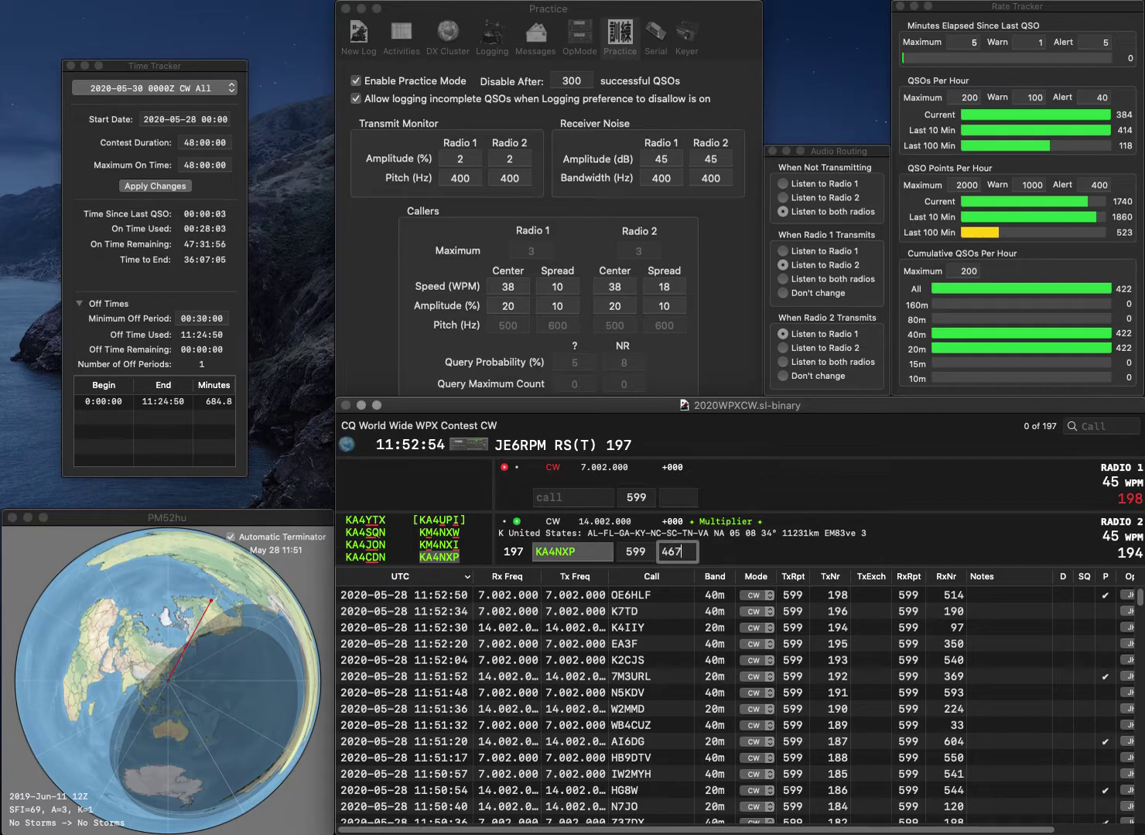
key("Return")
type("JRZY")
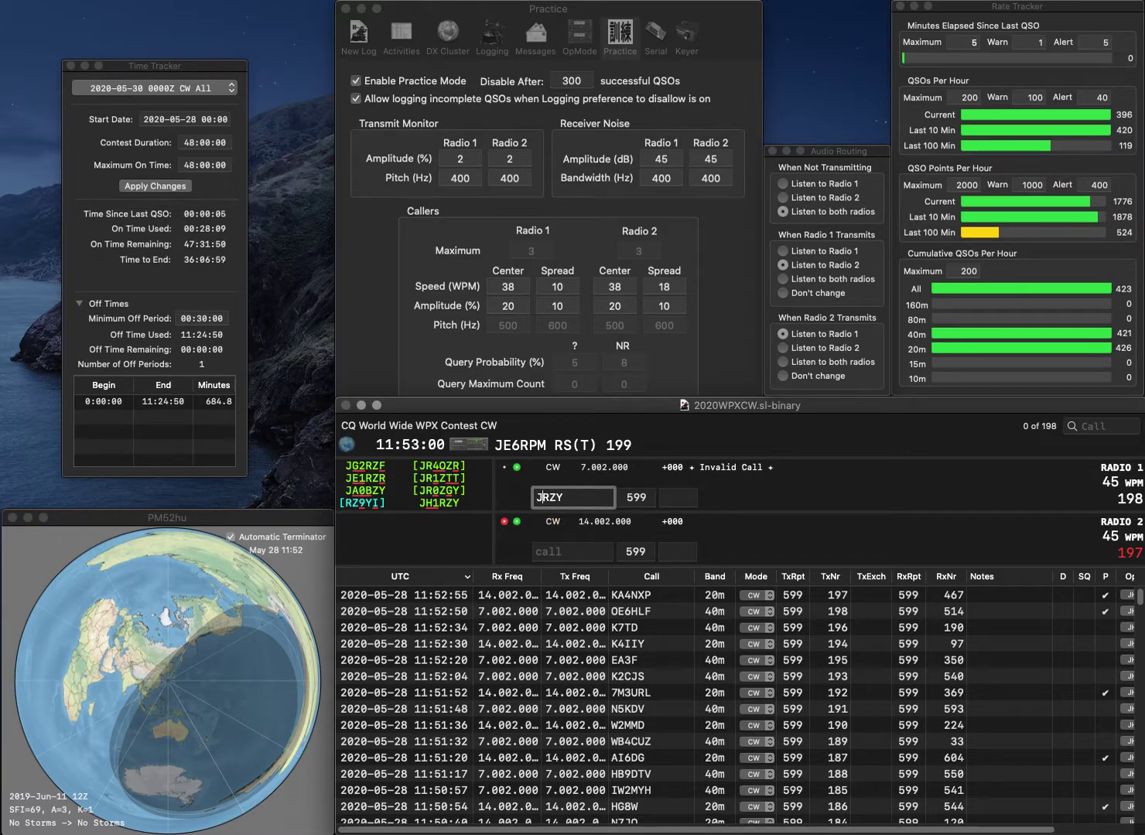
key("Return")
type("G4")
key("ctrl+Left")
key("Tab")
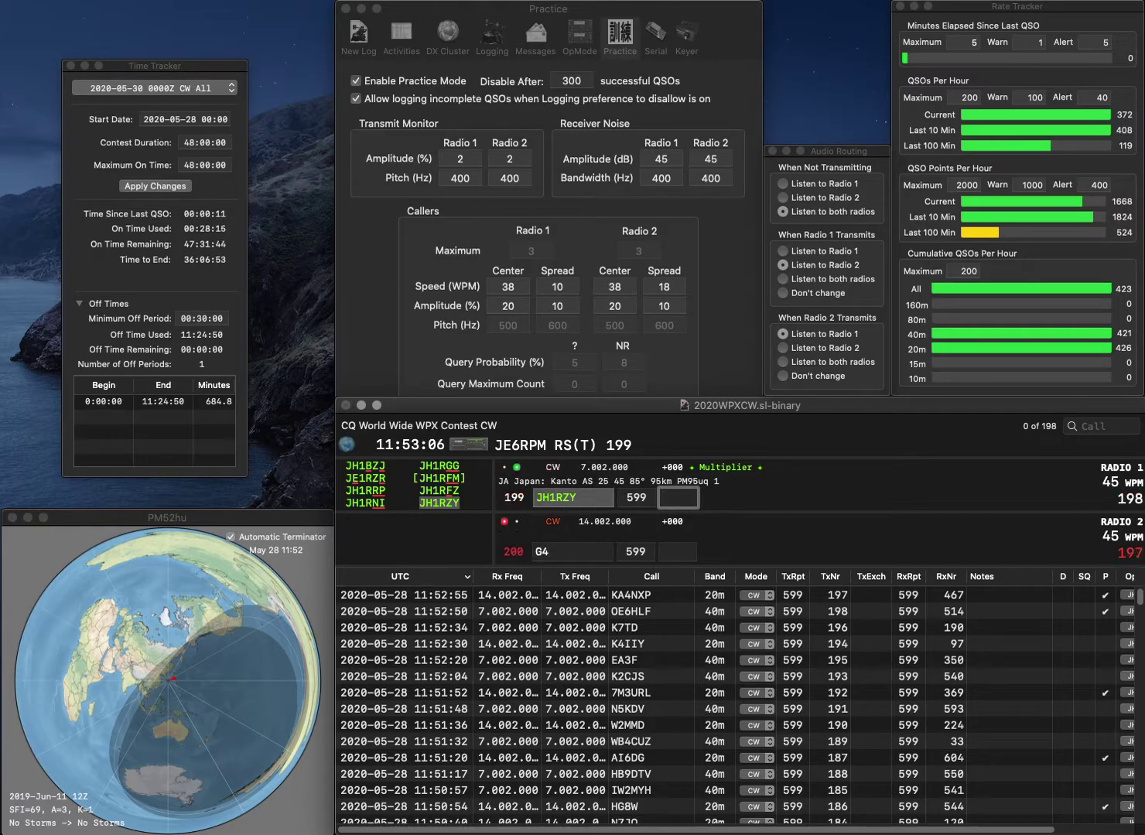
type("509")
key("Return")
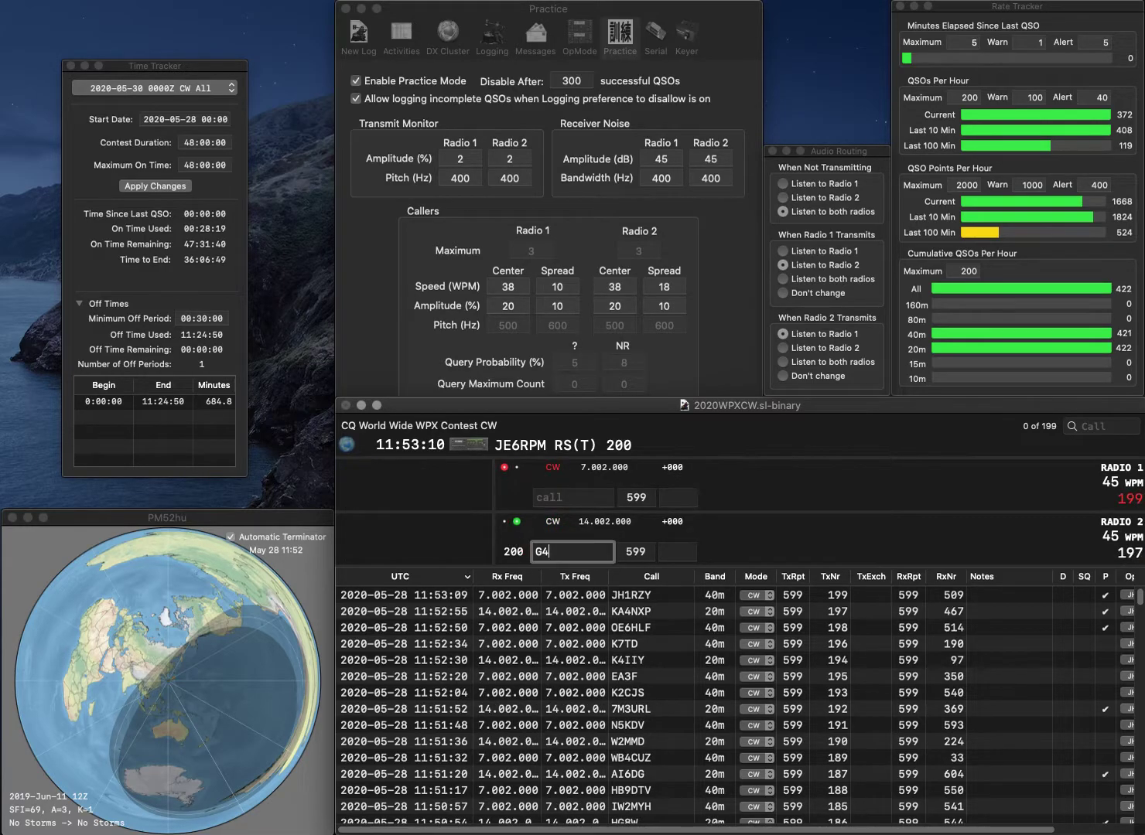
type("KFT")
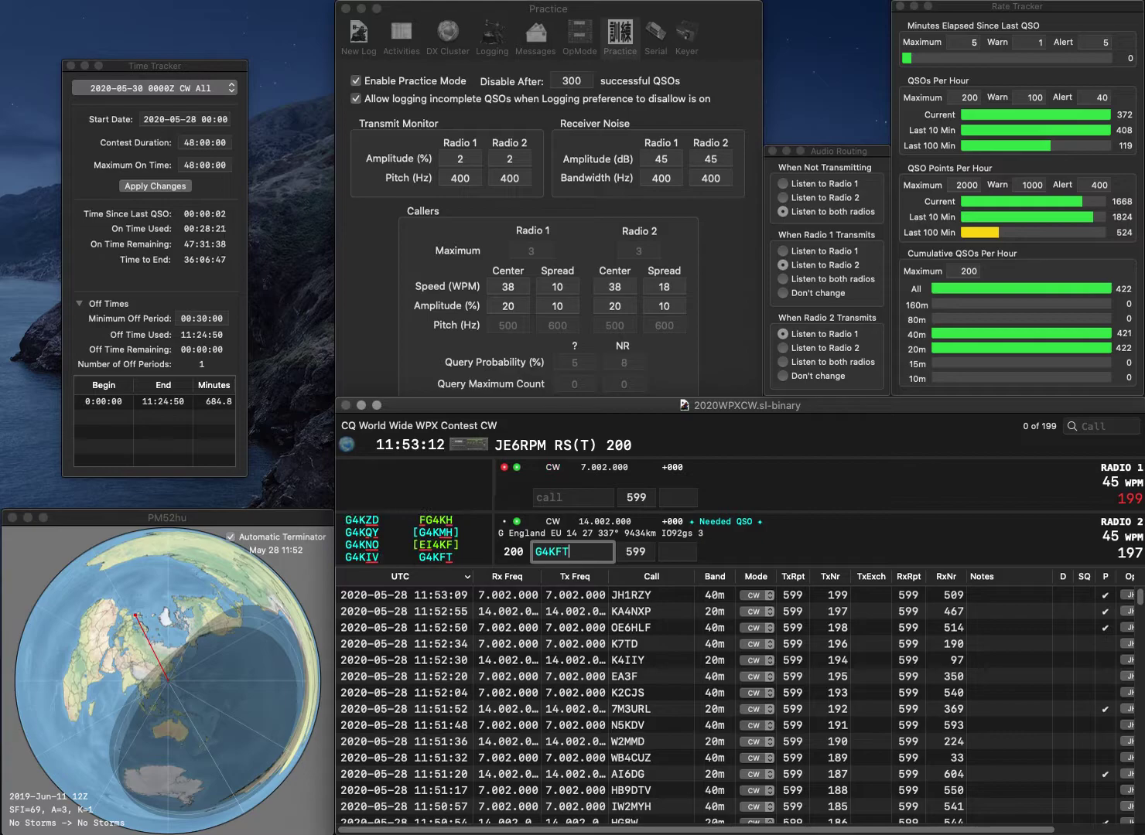
key("Return")
type("W9TA")
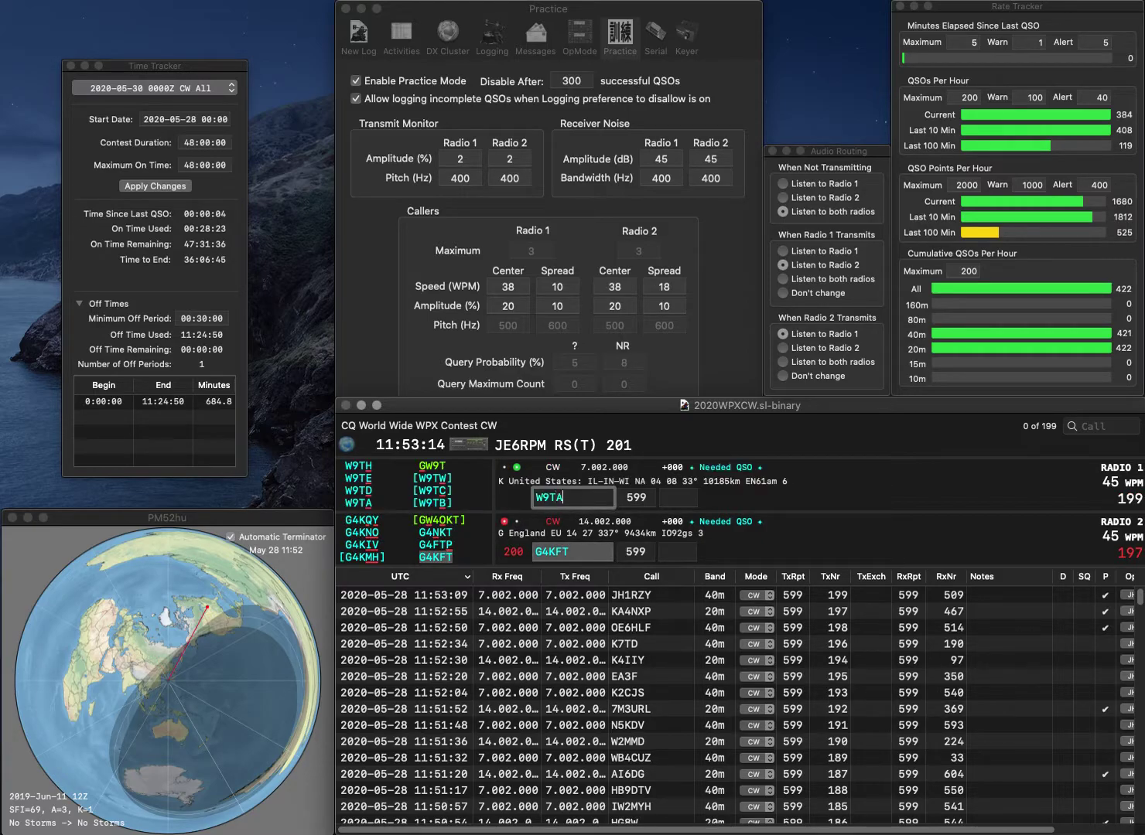
key("Return")
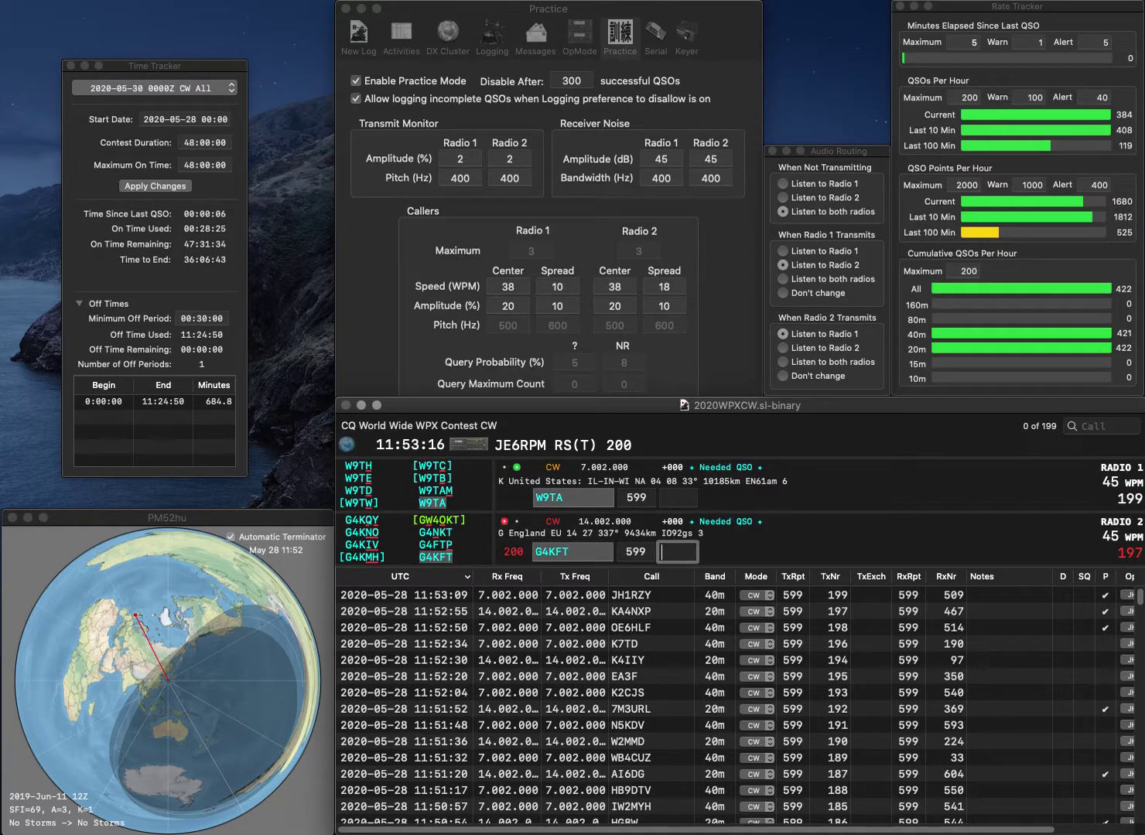
type("56")
key("Return")
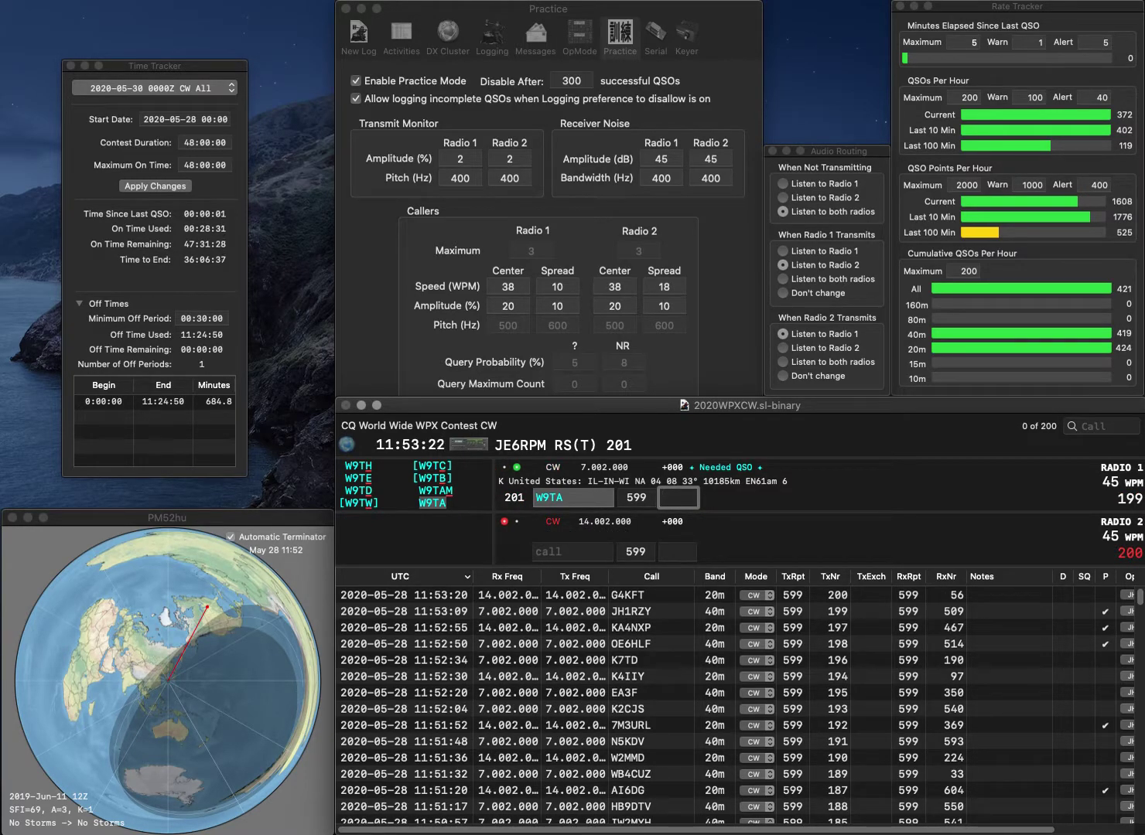
Step: Log W9TA on Radio 1 with received number 610, and enter IO4X on Radio 2 and send the exchange
type("0")
key("Return")
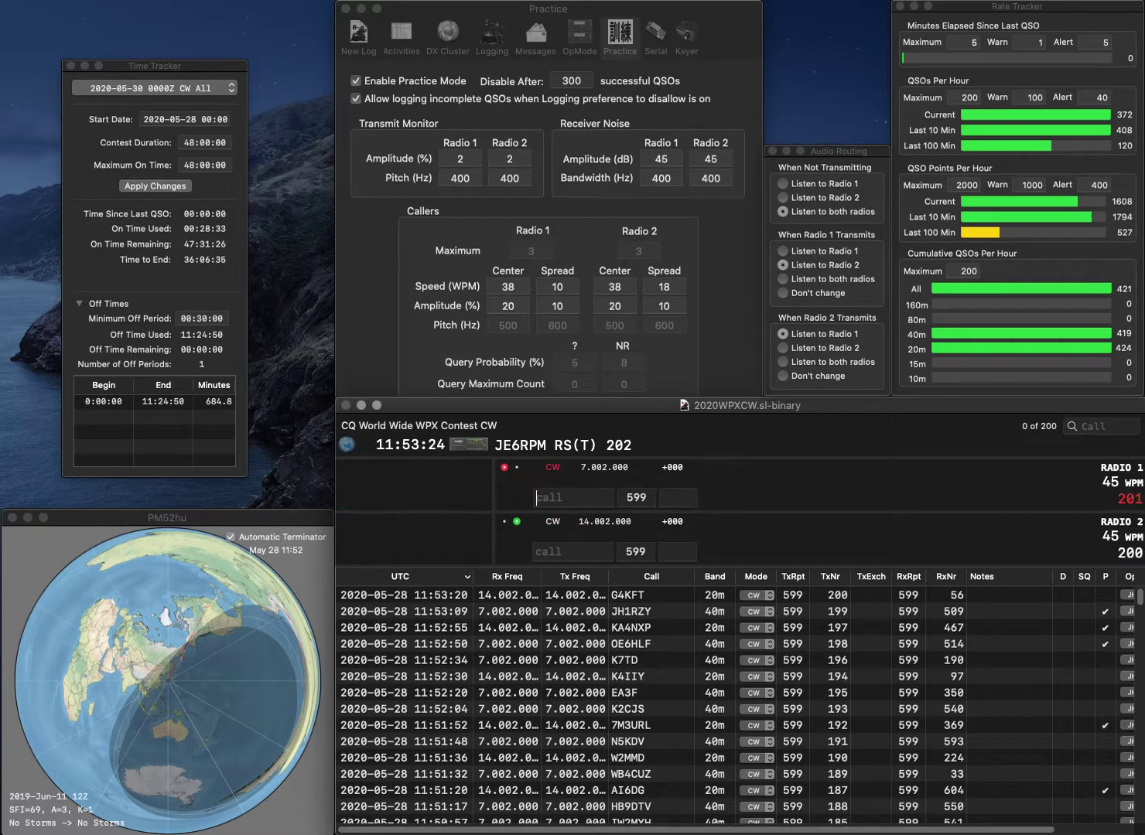
type("IQ4X")
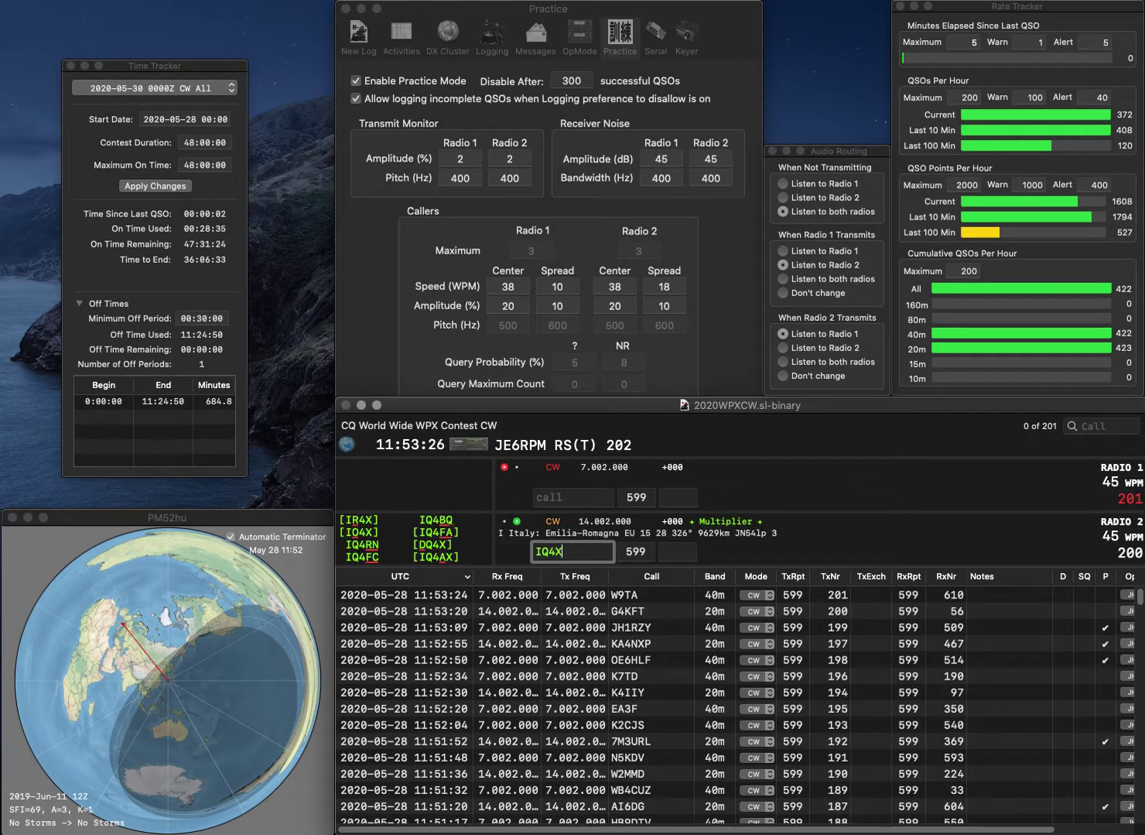
key("BackSpace")
key("BackSpace")
key("BackSpace")
type("O4X")
key("Return")
Step: Enter KI4YY on Radio 1, send the exchange, and log the contact with received number 835
type("K4")
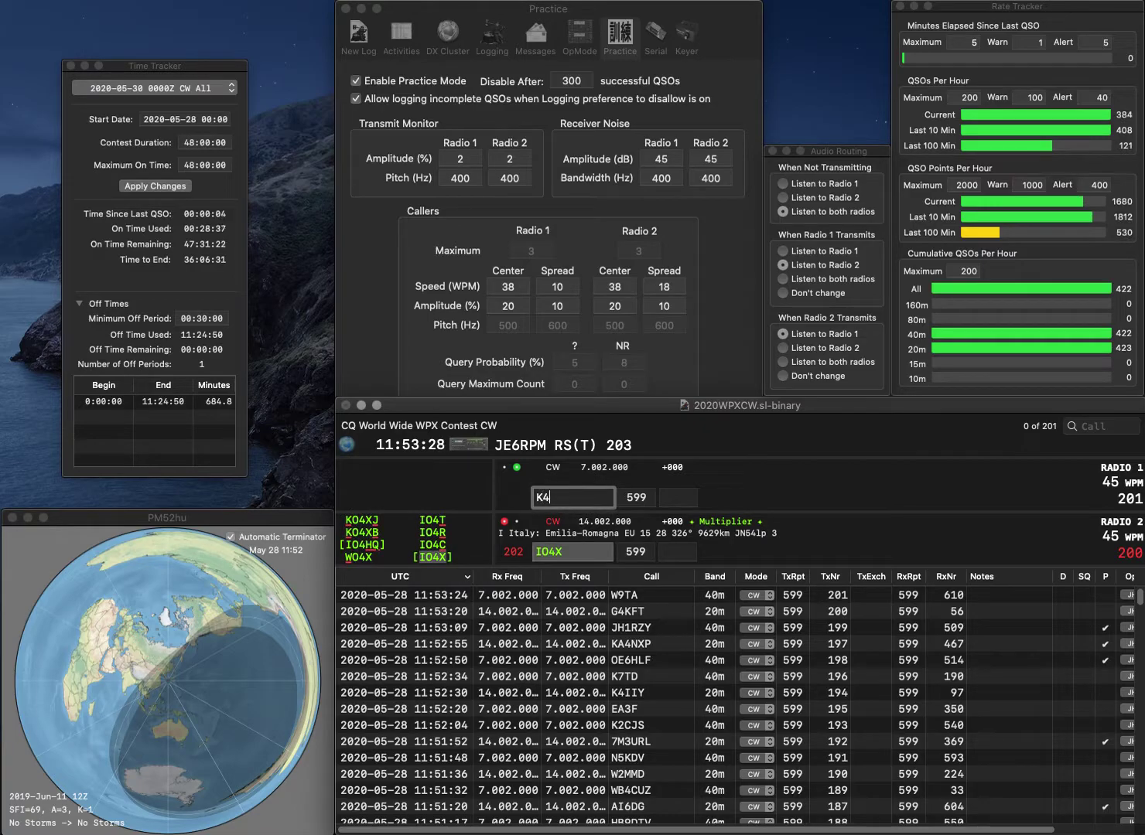
type("YY")
type("I")
key("Return")
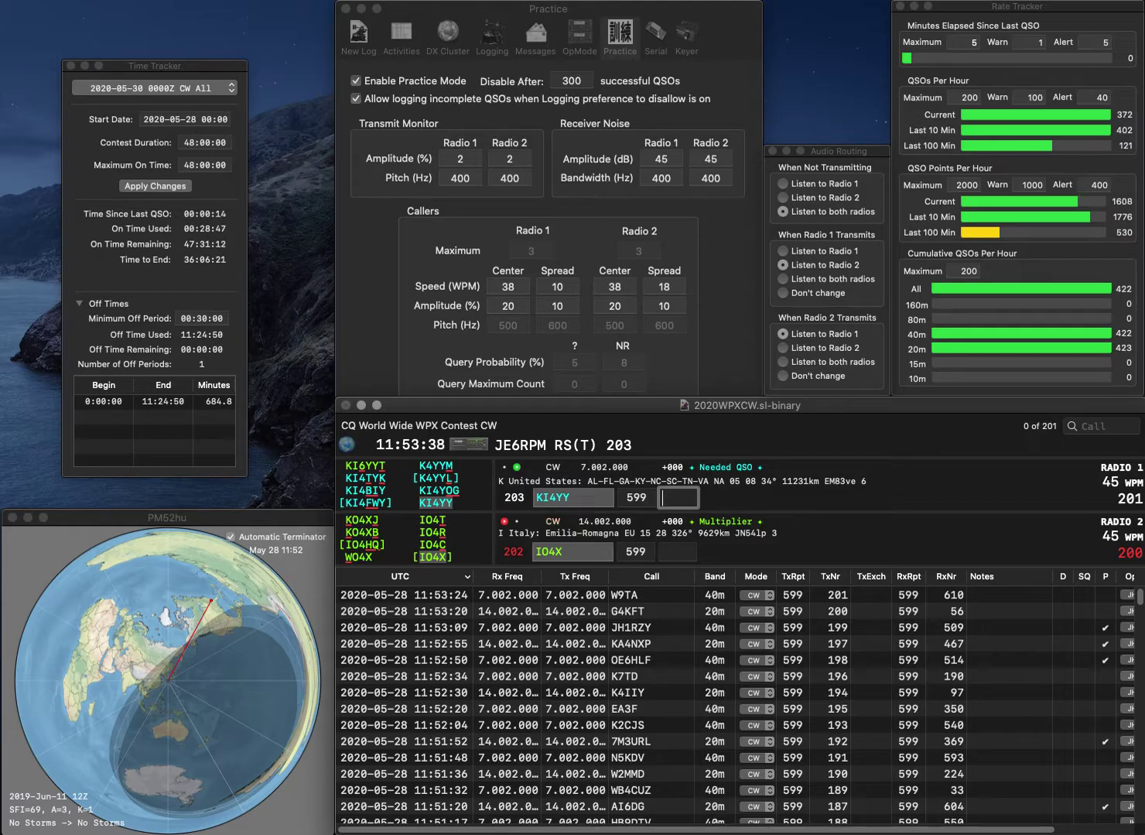
type("35")
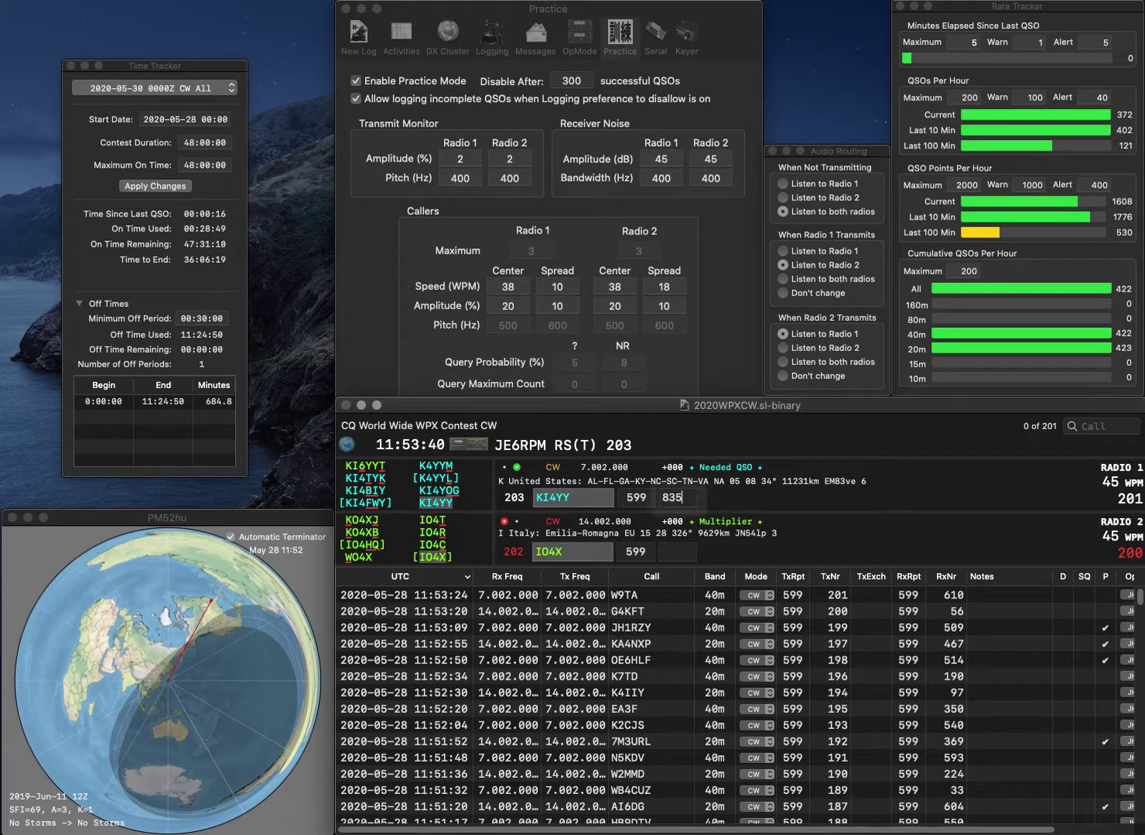
key("Return")
type("124")
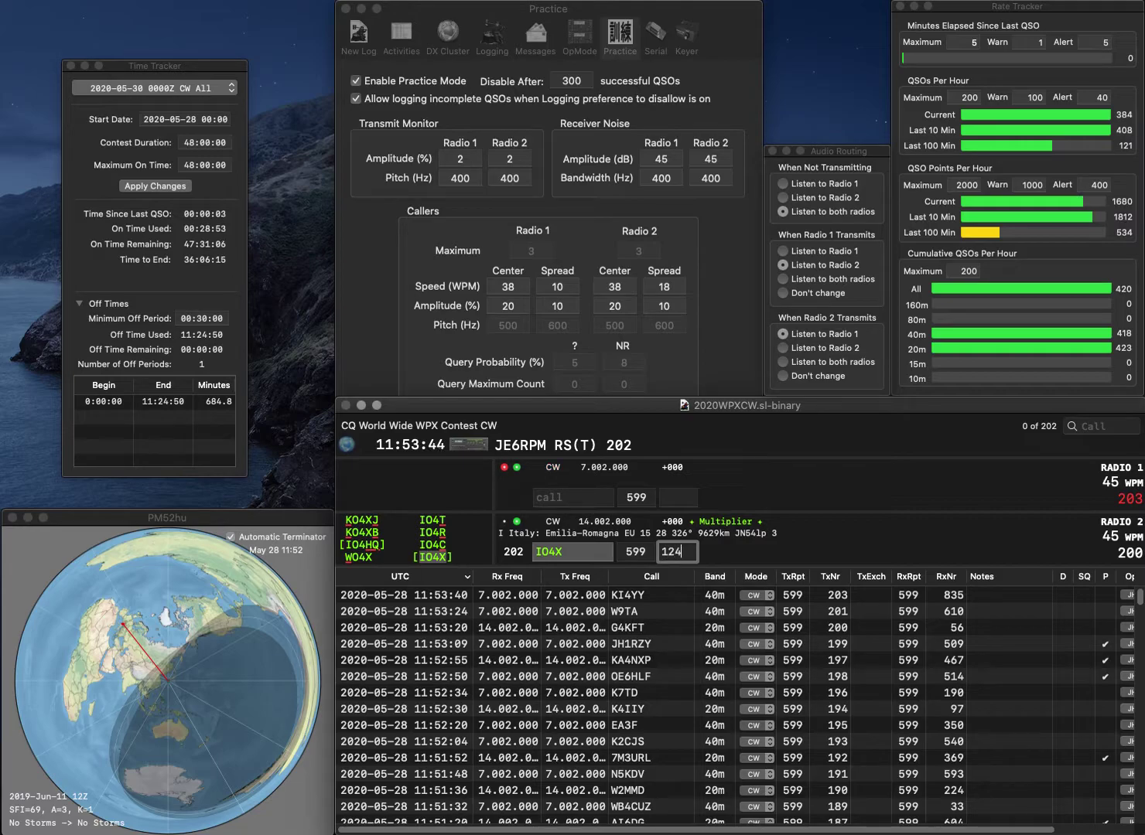
key("Return")
type("2KMR")
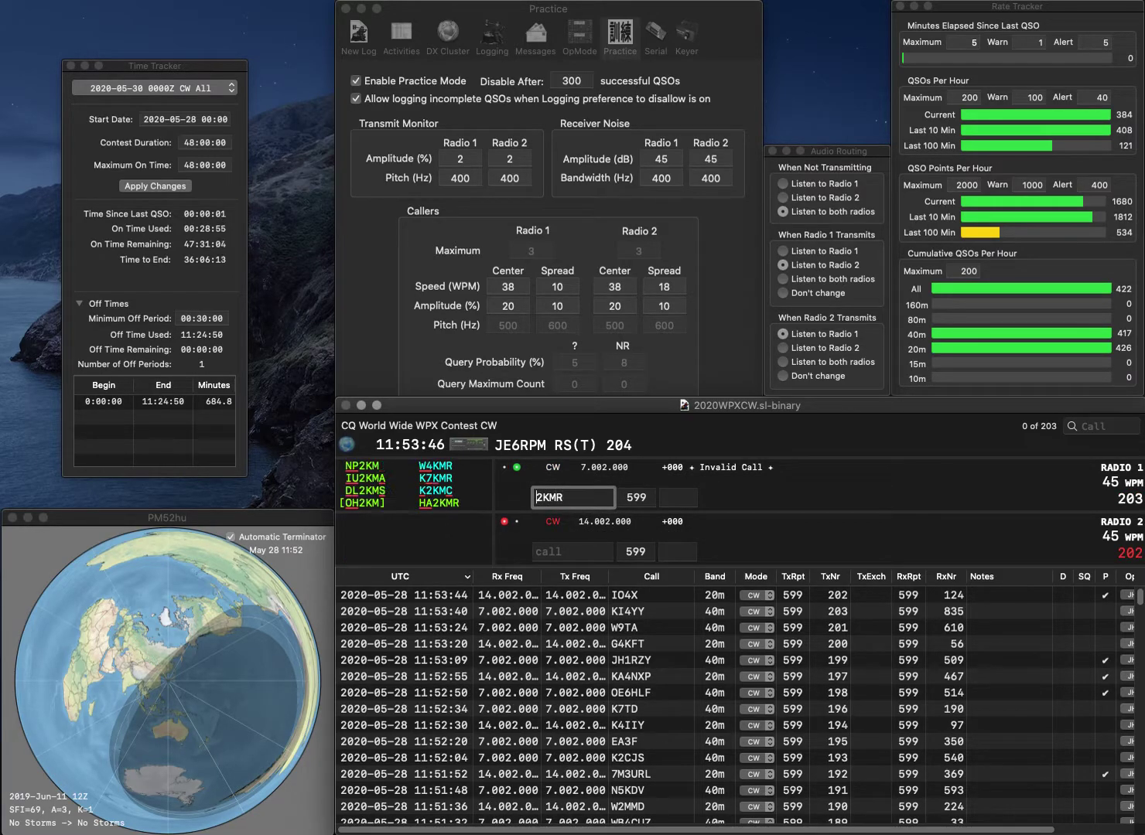
type("HA")
key("Return")
Step: Enter 5Q1A as the Radio 2 call and send the exchange
type("HQ")
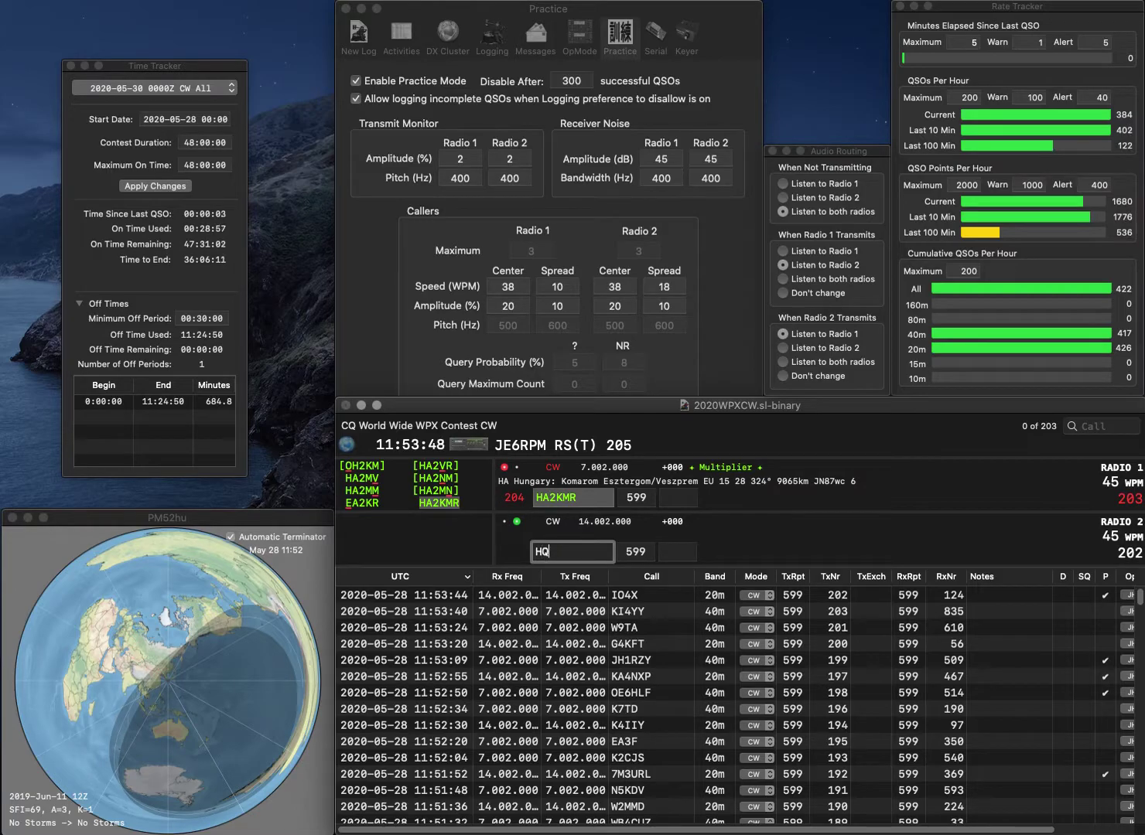
type("1A")
key("Home")
key("Delete")
type("5")
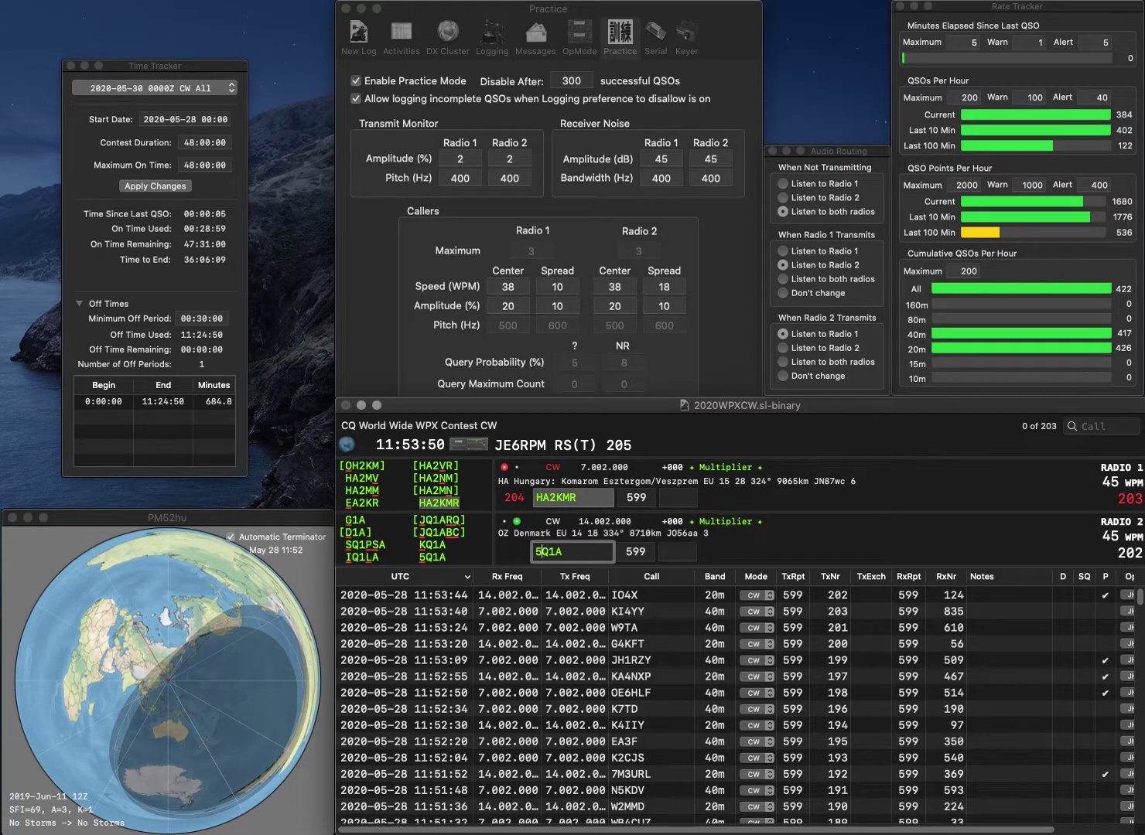
key("Return")
left_click(679, 498)
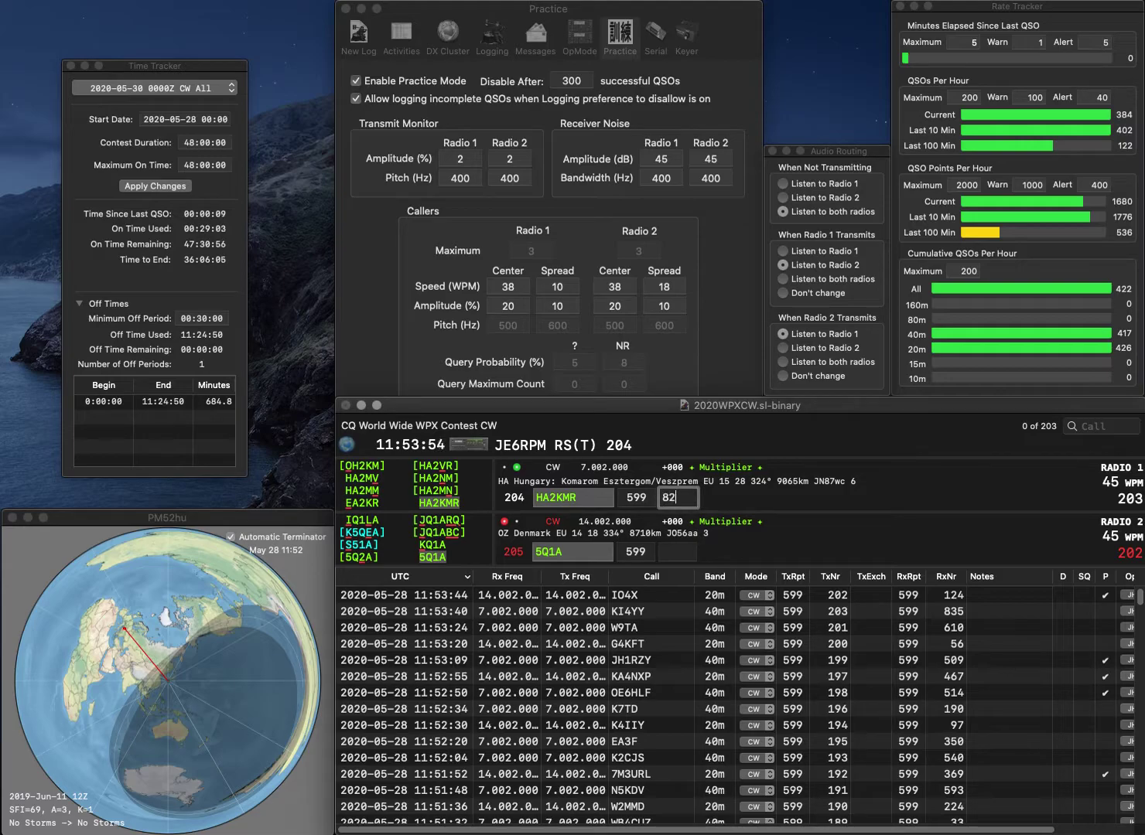
key("Return")
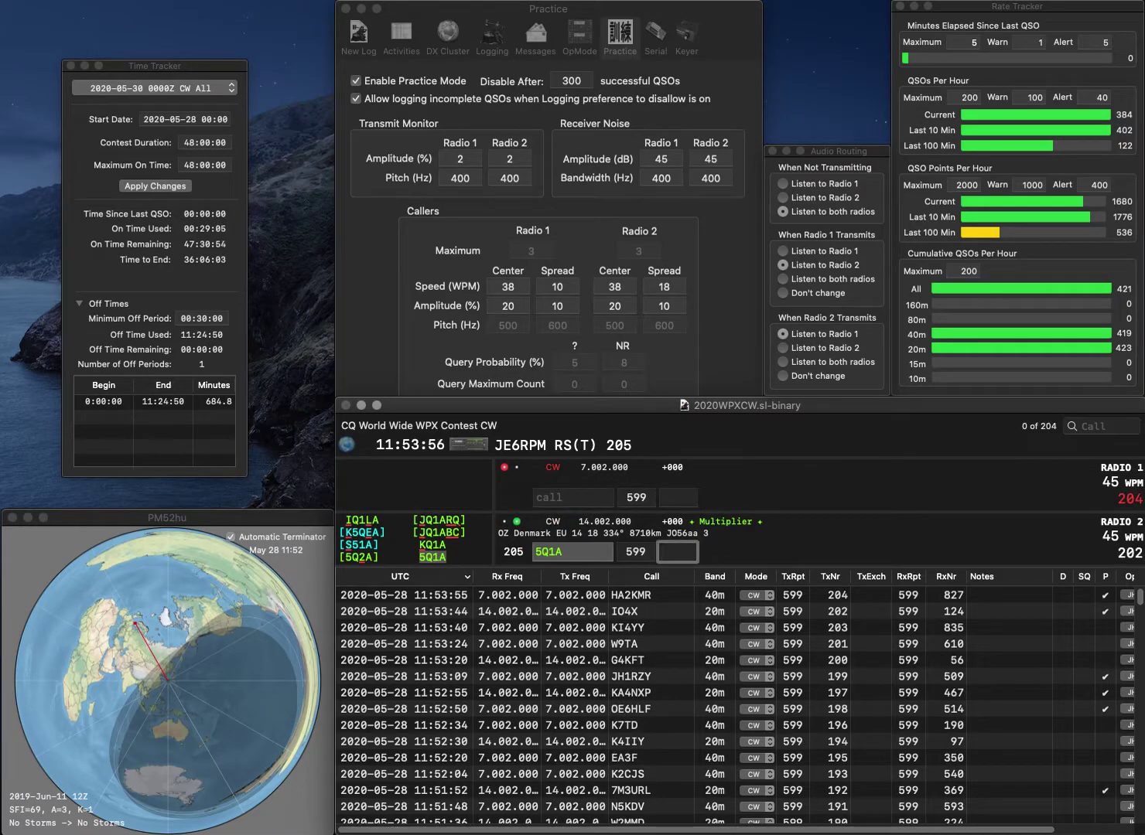
type("81")
key("Return")
Step: Enter the partial call 2FZS on Radio 1 and send it
type("2FZS")
key("Left")
key("Left")
key("Left")
key("Left")
type("U")
key("BackSpace")
key("Return")
Step: Enter RK9CYA as the Radio 2 call and send the exchange
type("9C")
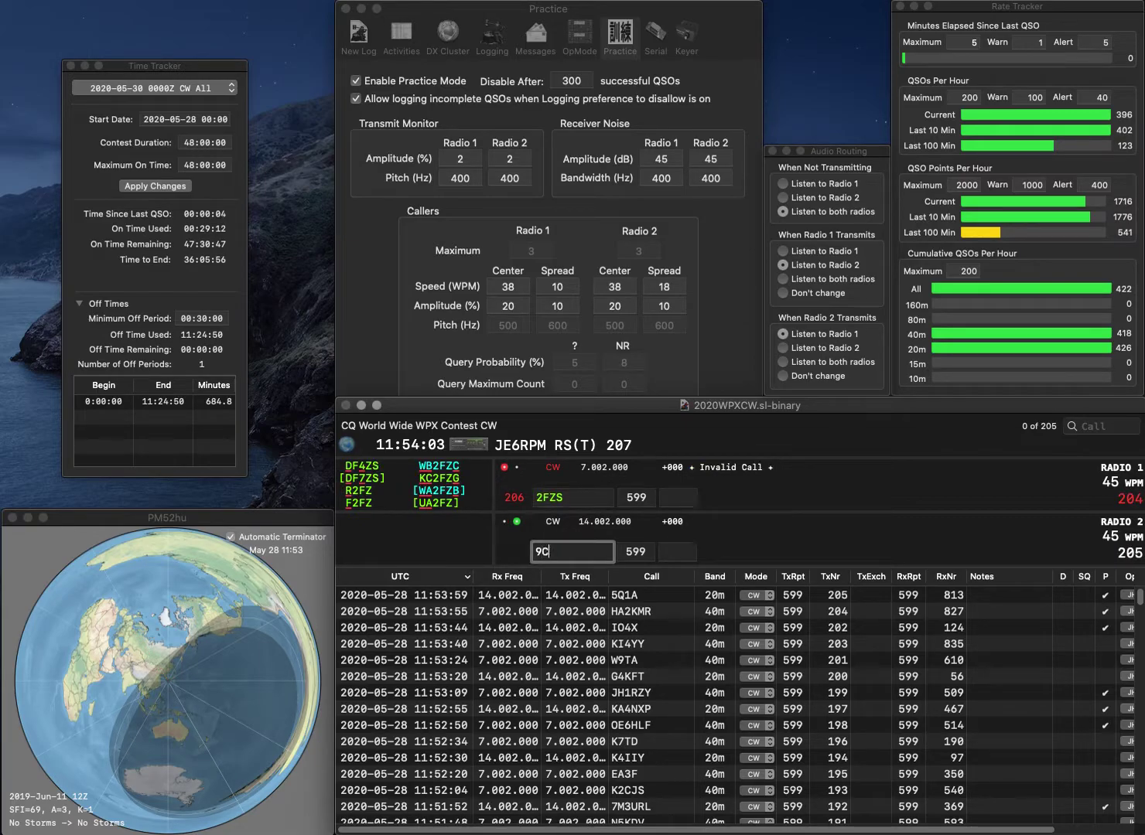
type("YA")
key("Left")
key("Left")
key("Left")
key("Left")
type("RK")
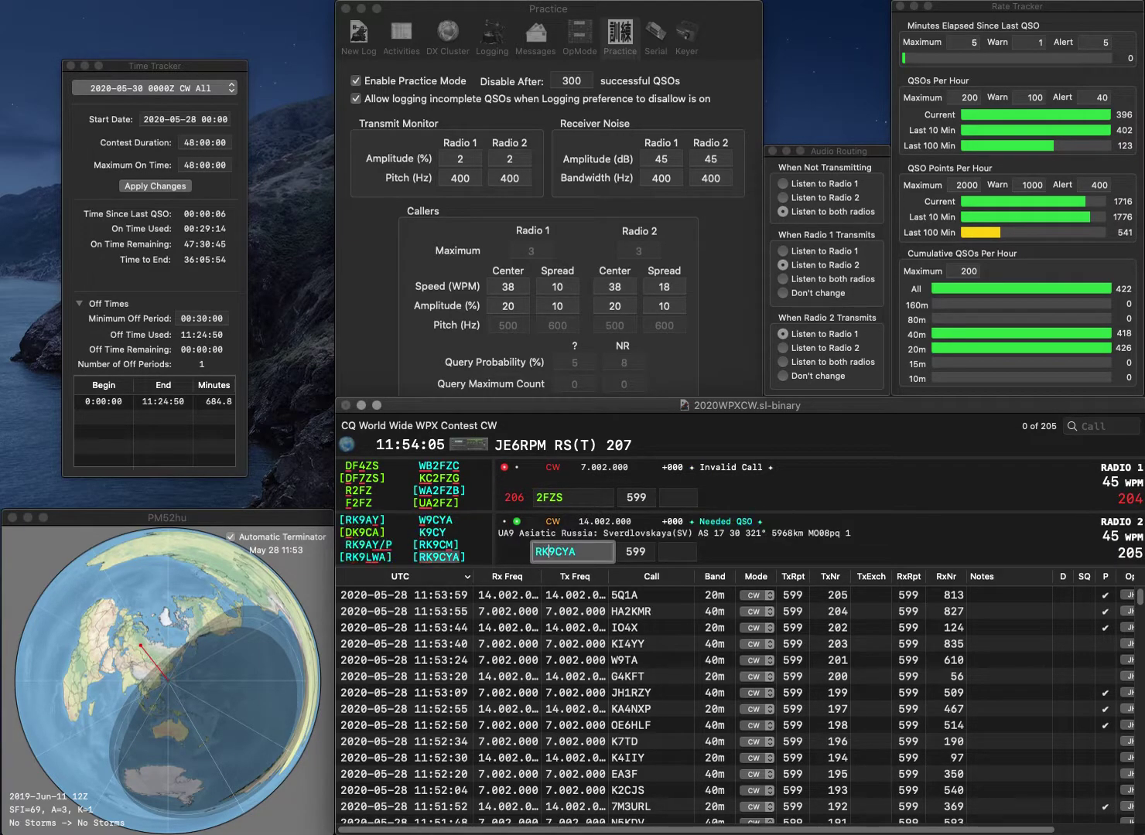
key("Return")
type("WA")
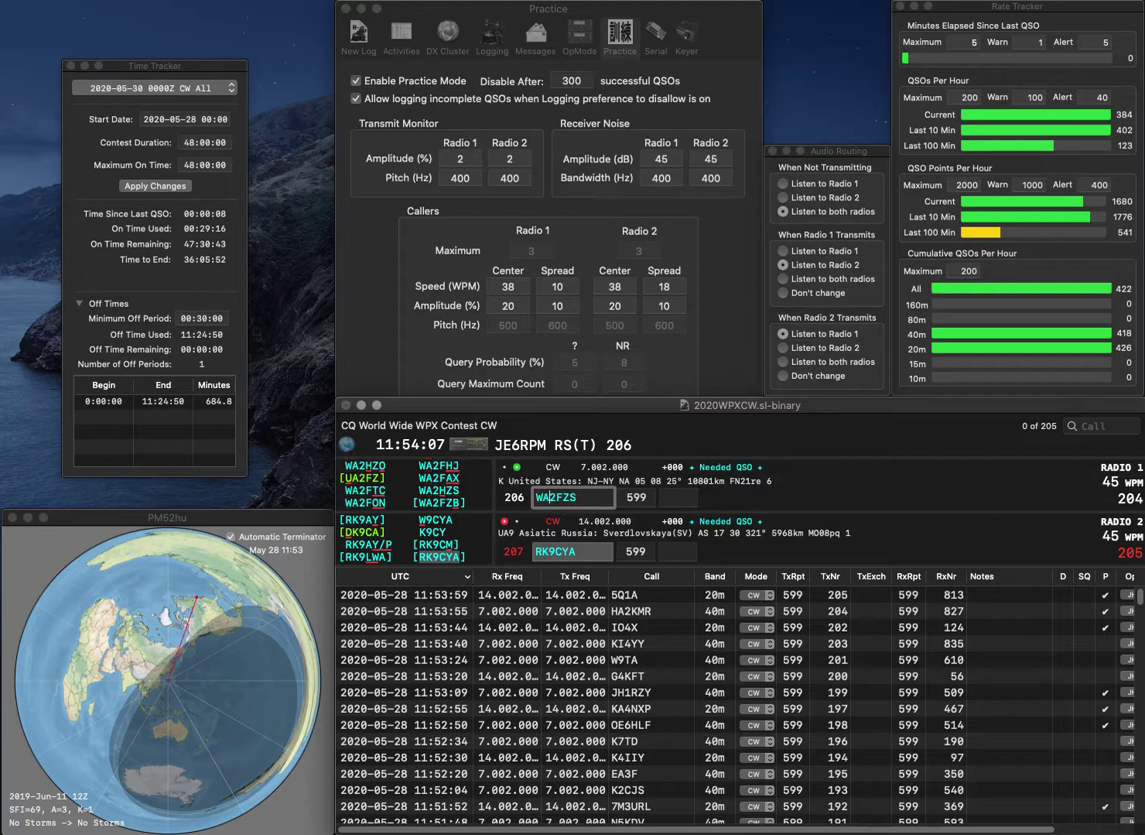
key("Right")
key("Delete")
type("H")
key("Return")
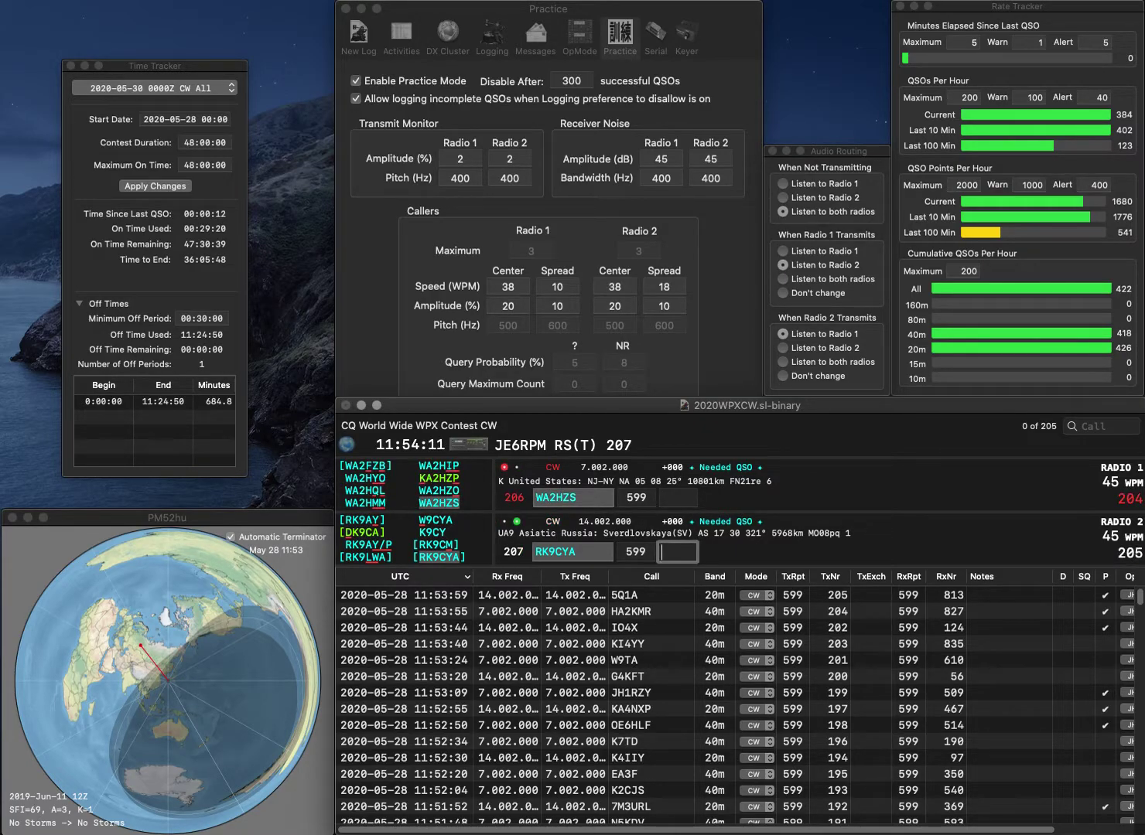
type("199")
key("Return")
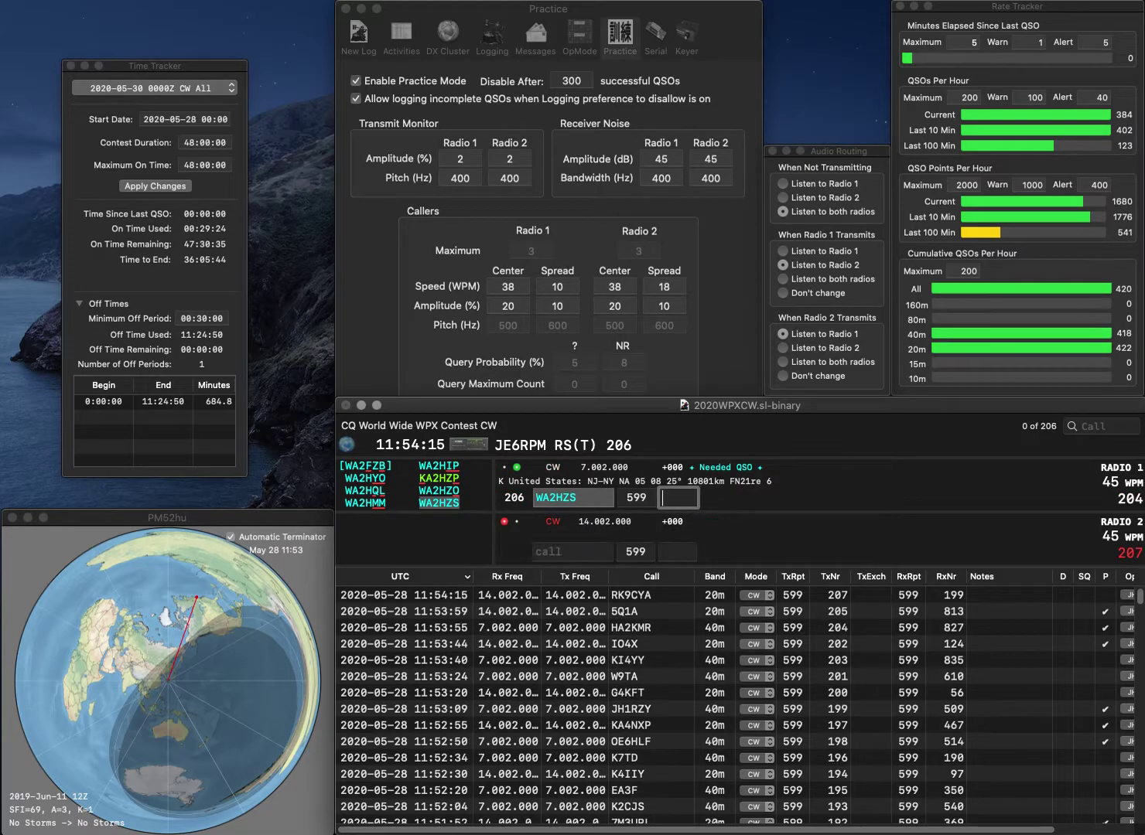
type("48")
key("Return")
Step: Enter VA6G on Radio 2 and SP1V on Radio 1, sending the exchange to each
type("VA6G")
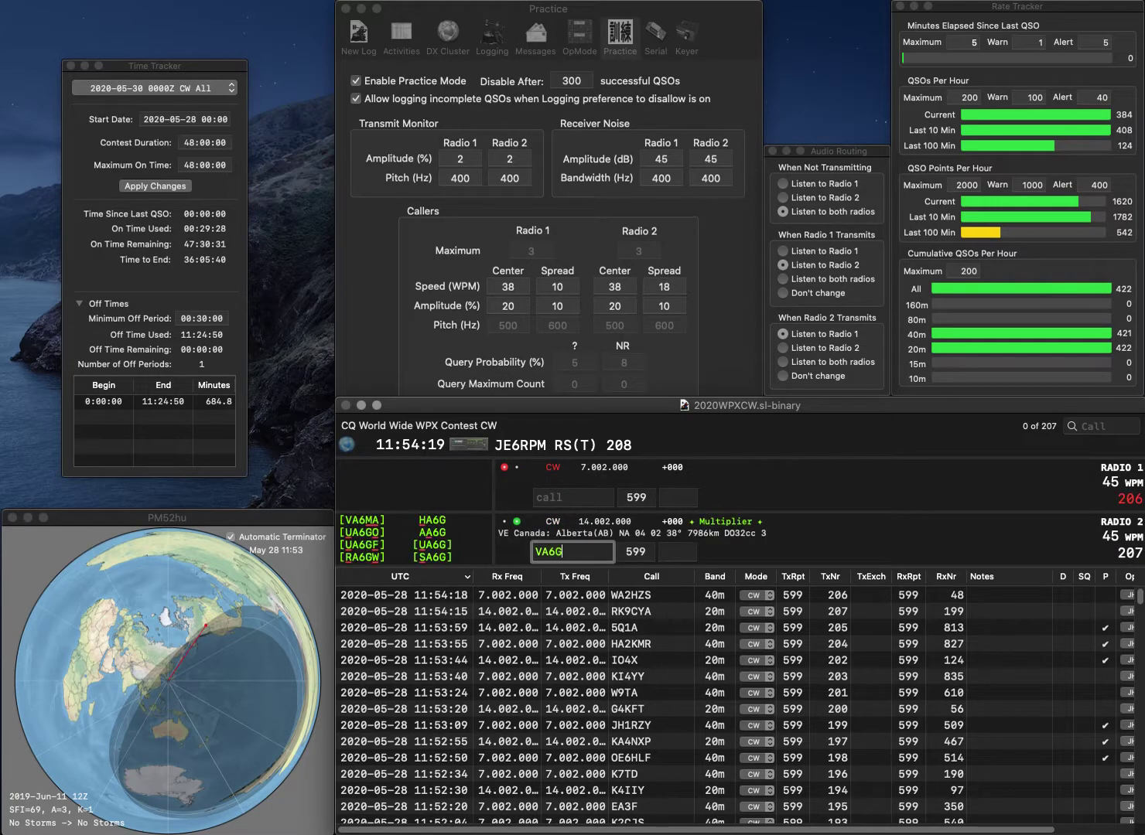
key("Return")
type("SP1V")
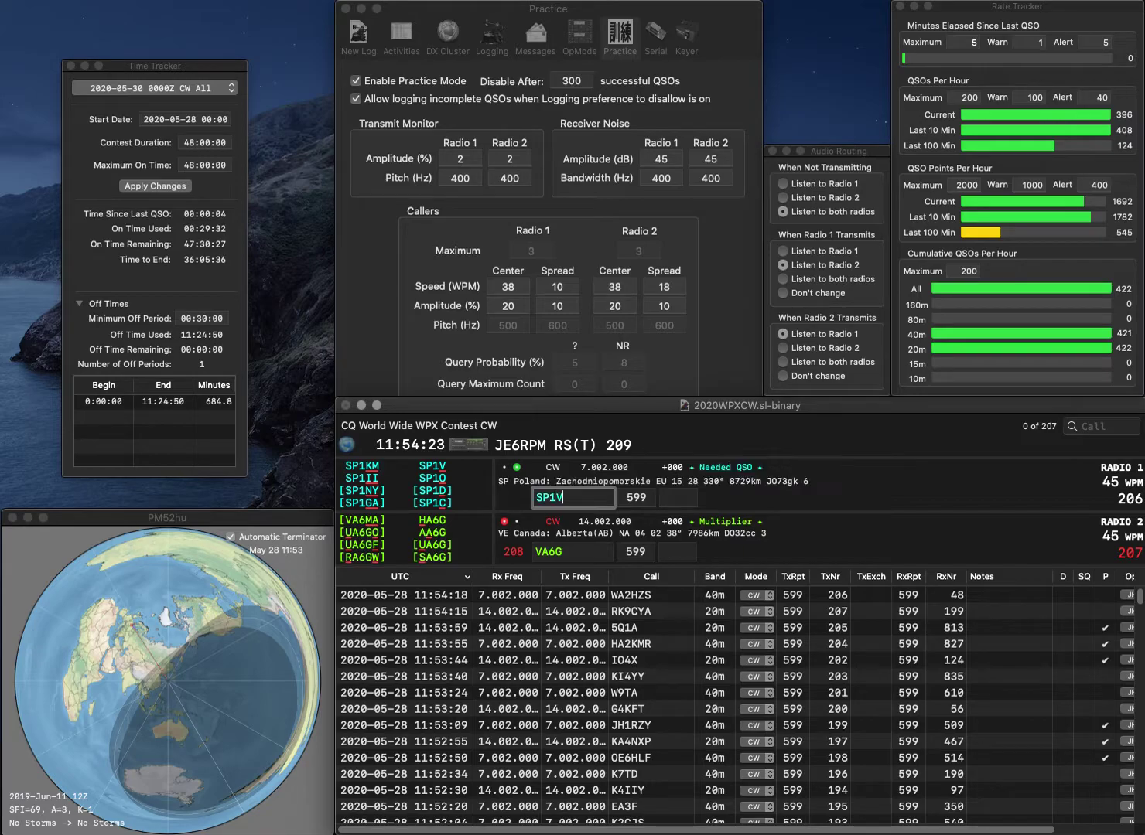
key("Return")
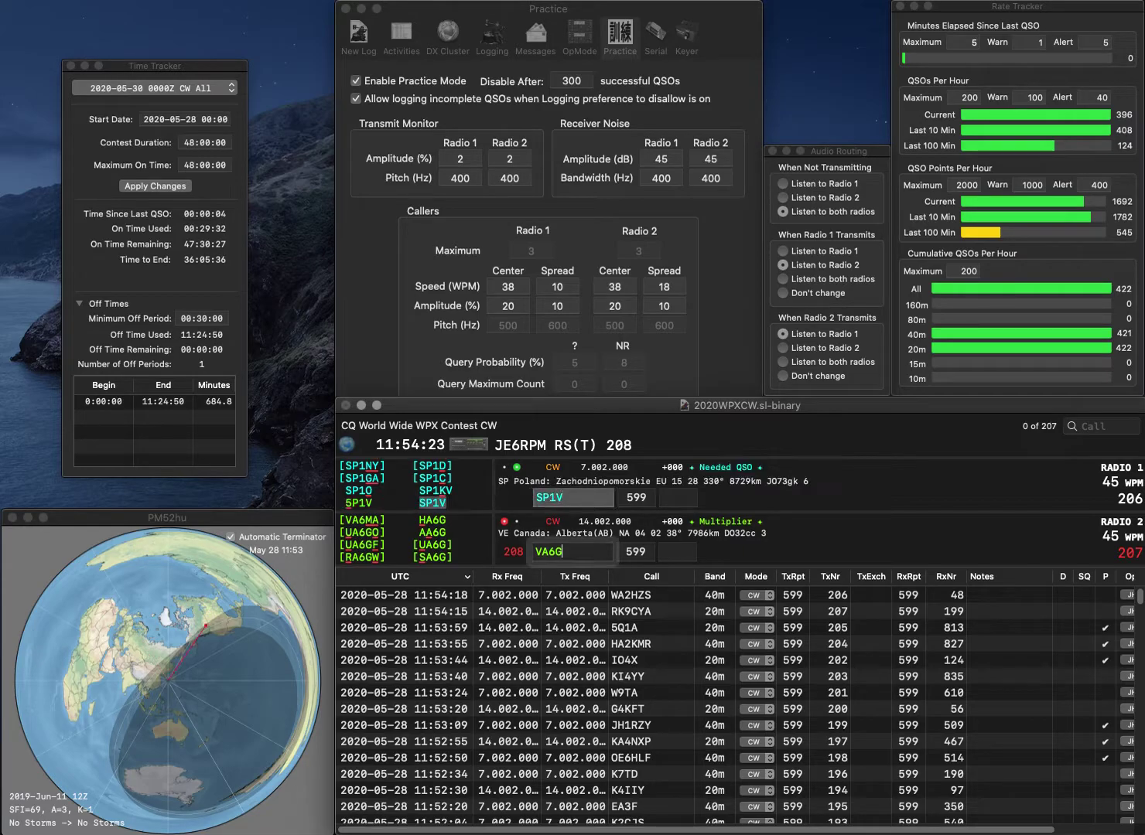
Step: Correct the Radio 2 call to UA6G and send it again
key("Left")
key("Left")
key("Left")
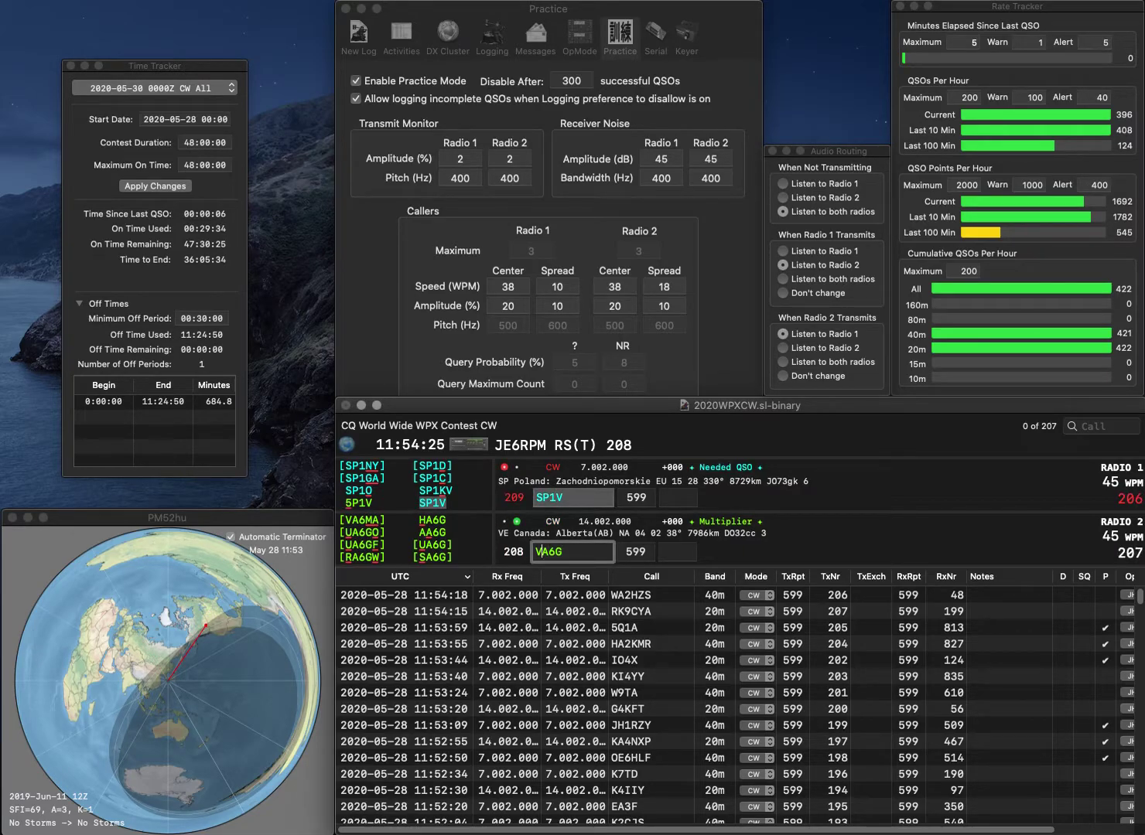
key("BackSpace")
type("U")
key("Return")
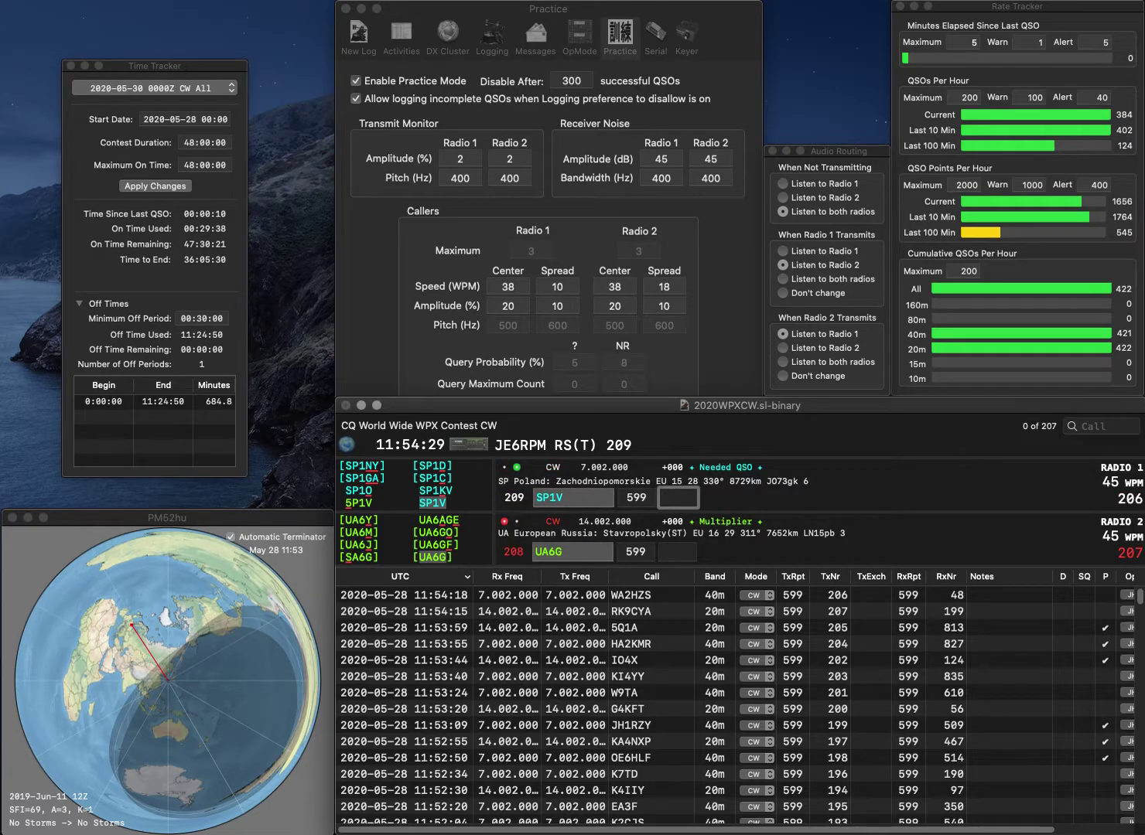
Step: Log SP1V on Radio 1 with received number 266 and UA6G on Radio 2 with 699
type("266")
key("Return")
key("Tab")
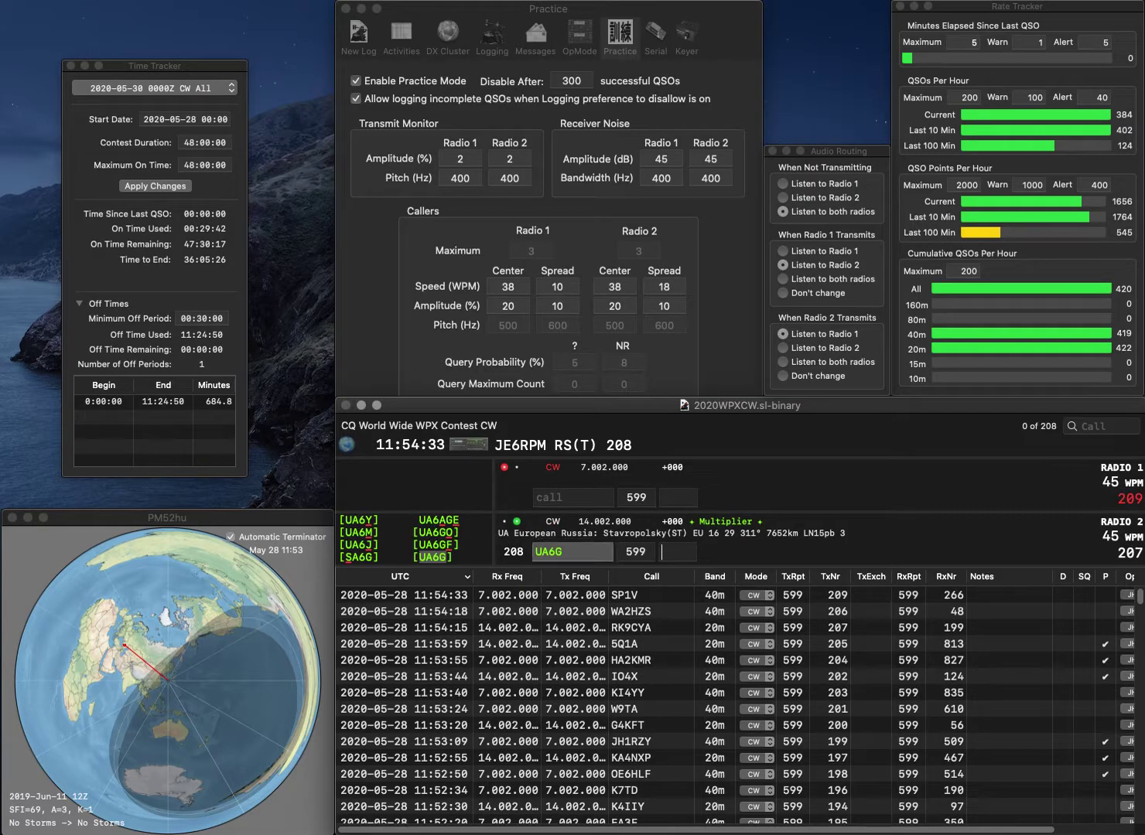
type("699")
key("Return")
type("2KJ")
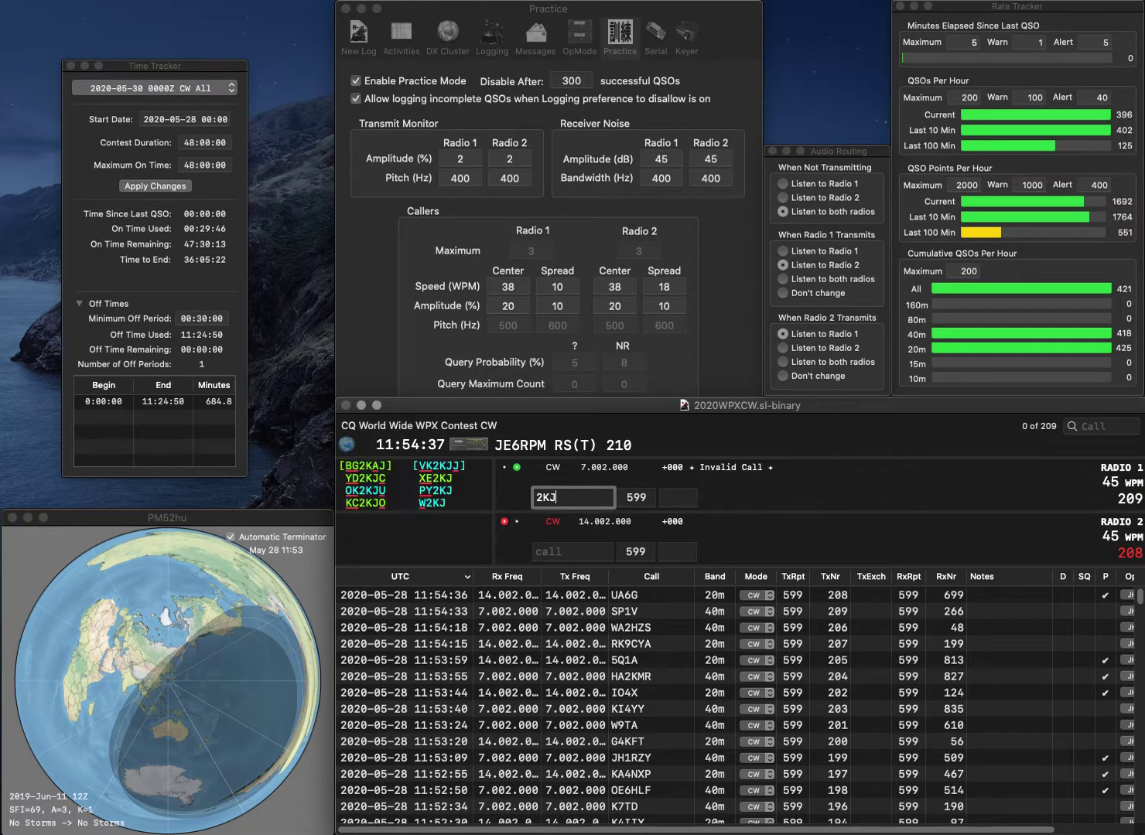
key("Home")
type("W")
key("Return")
type("KA")
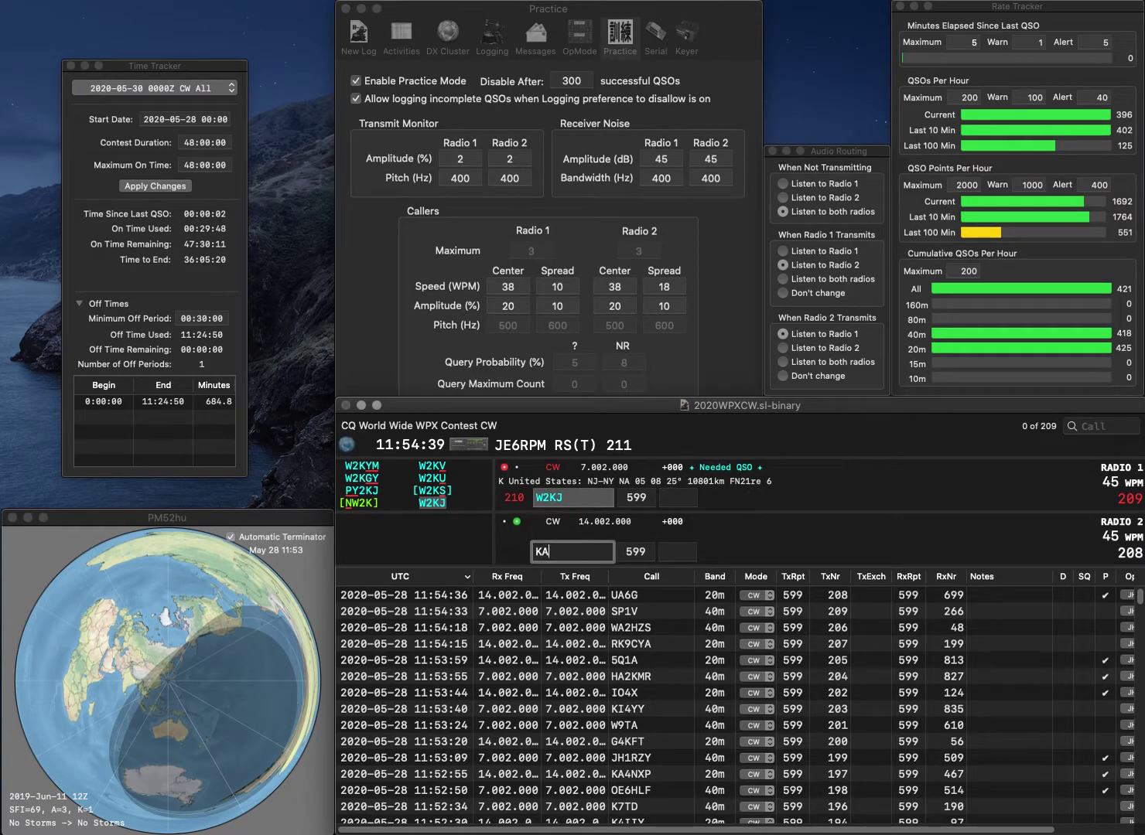
type("4OTB")
key("Return")
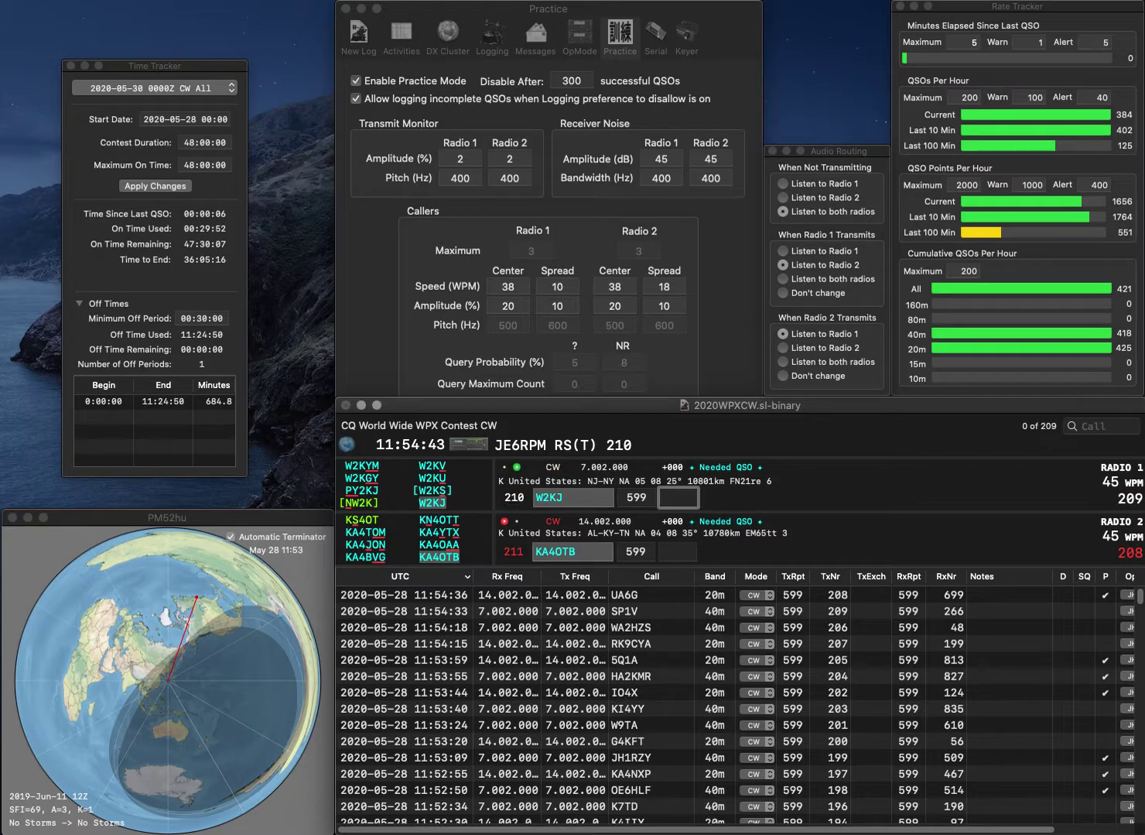
type("709")
key("Return")
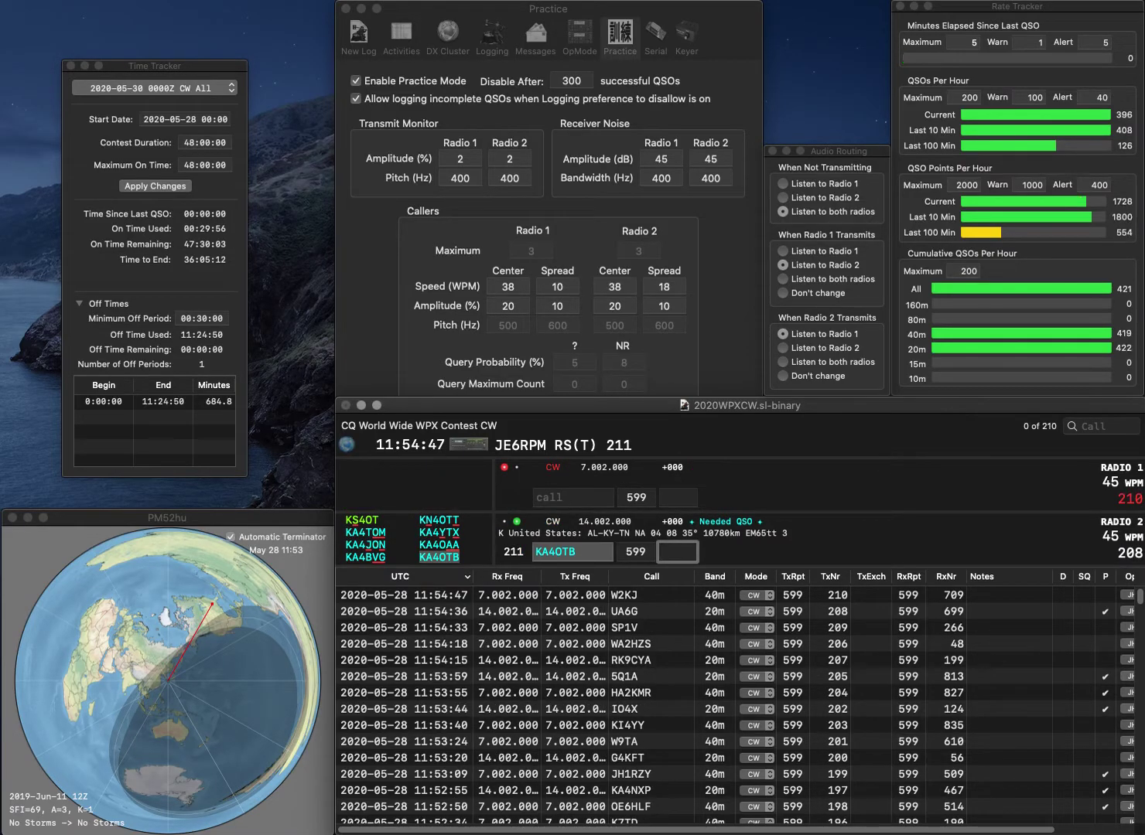
type("57")
key("Return")
type("W7KFI")
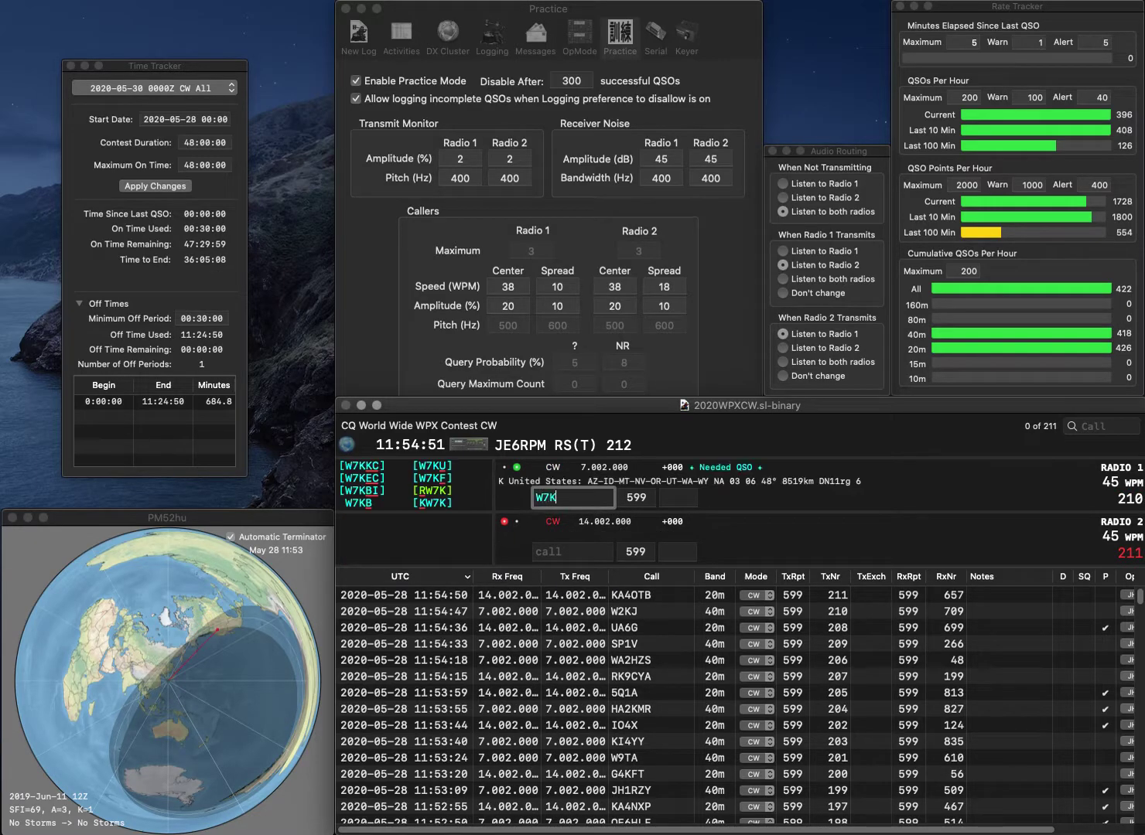
key("Return")
type("KN")
type("NE")
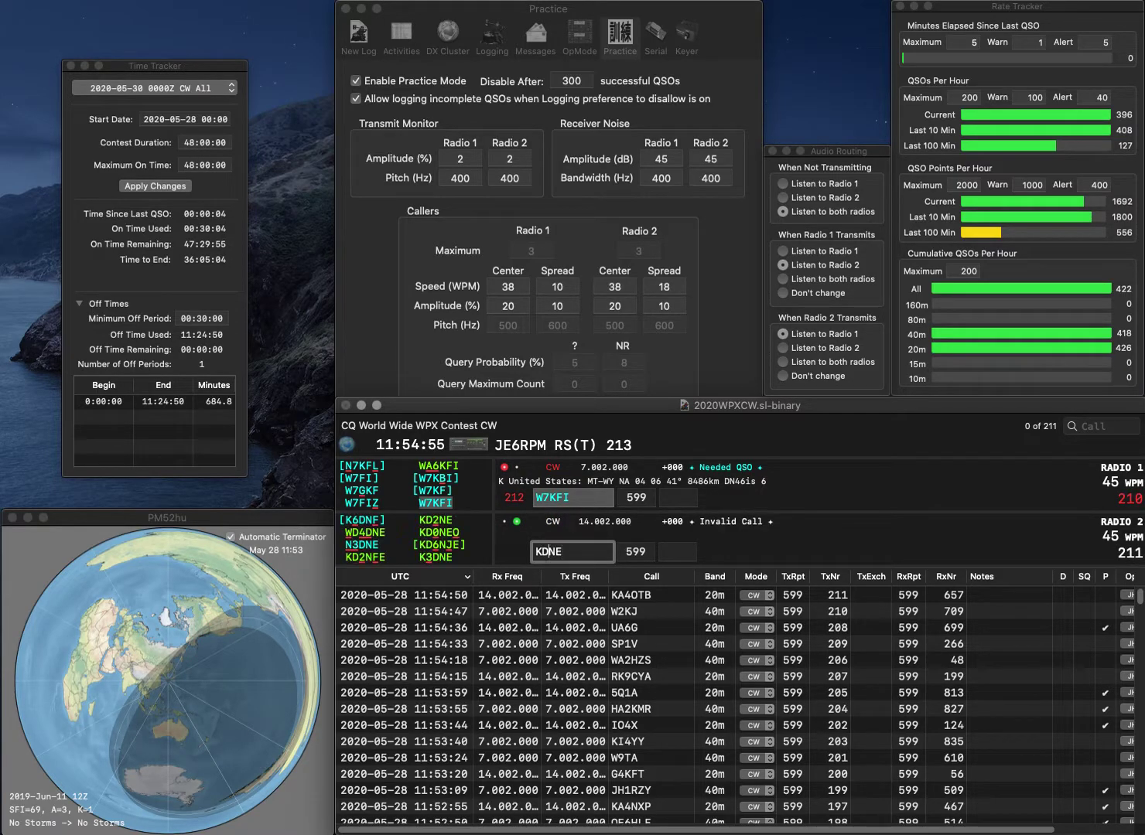
key("Left")
key("Left")
type("6")
key("Return")
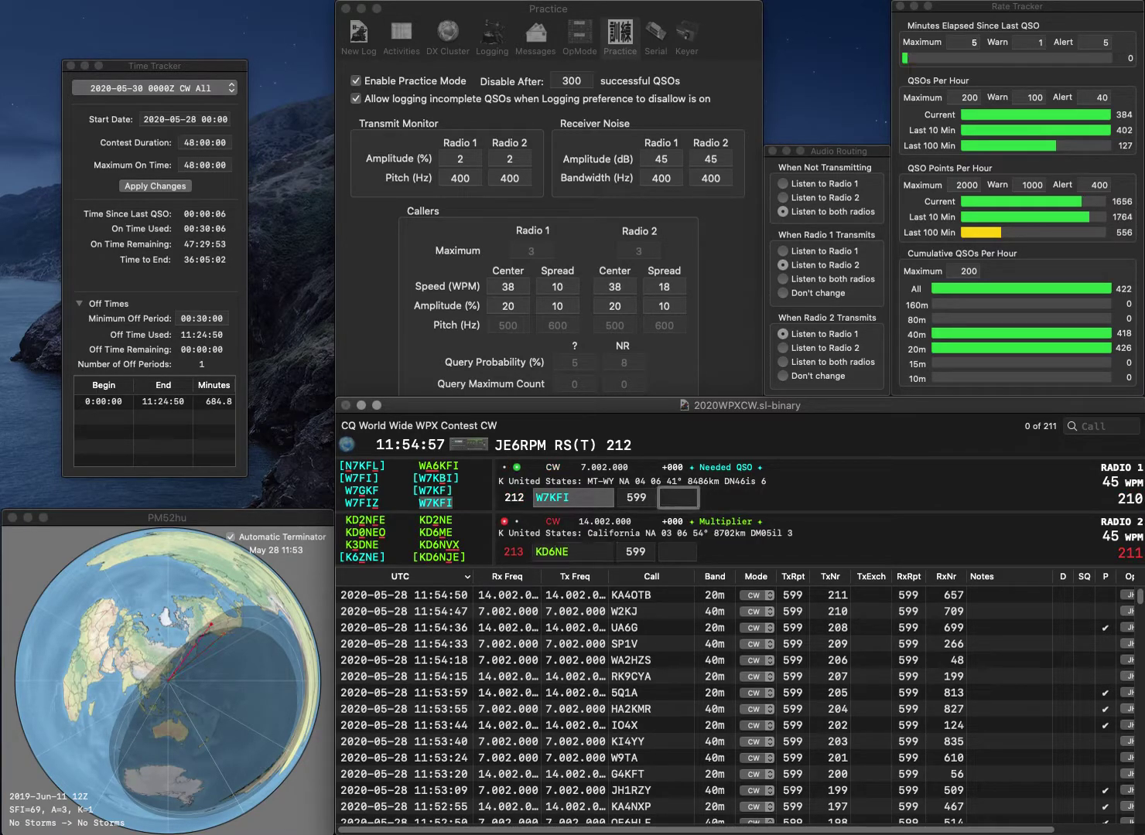
type("64")
key("Return")
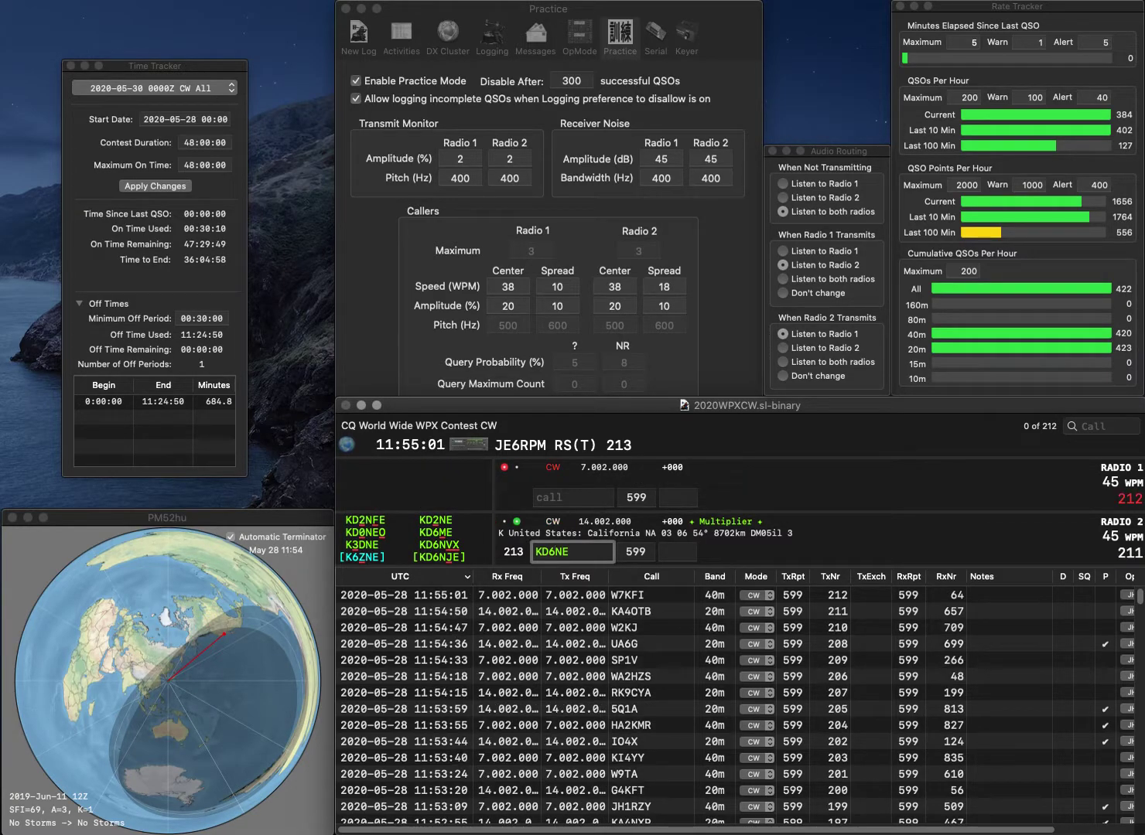
key("Left")
key("Left")
key("BackSpace")
type("2")
key("Return")
type("I2ZSX")
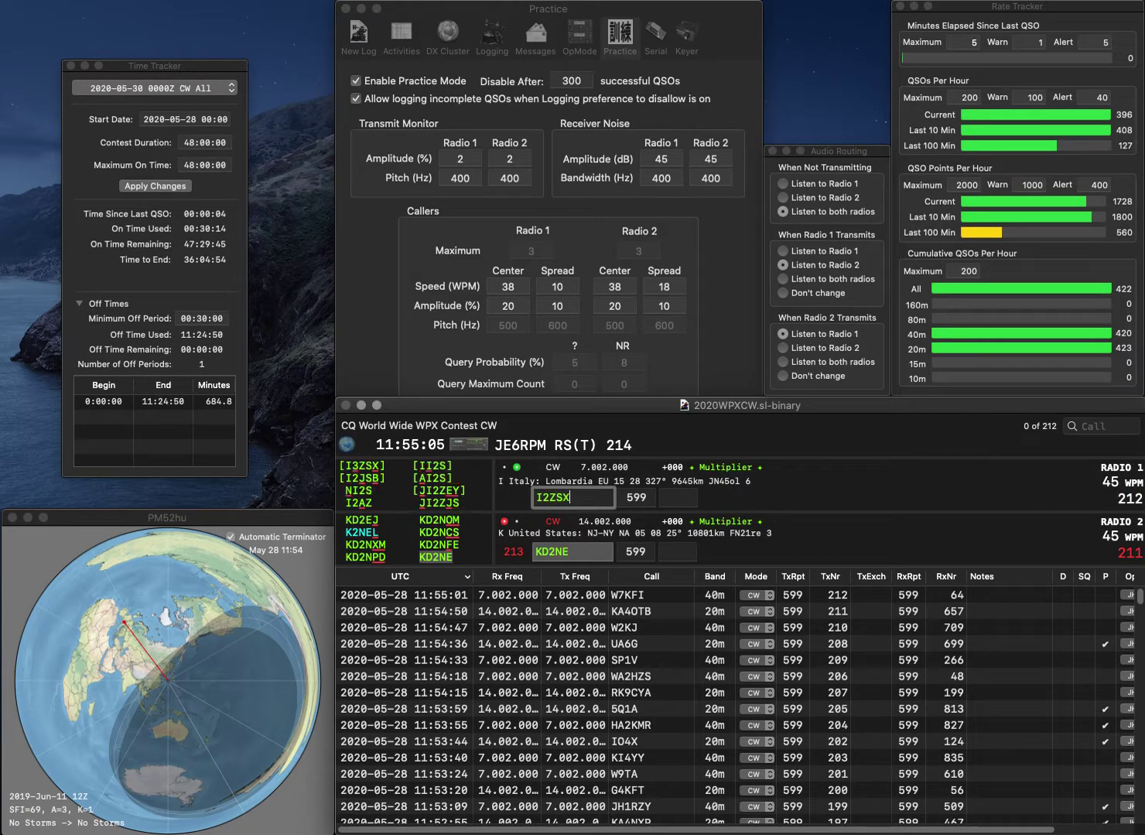
key("Return")
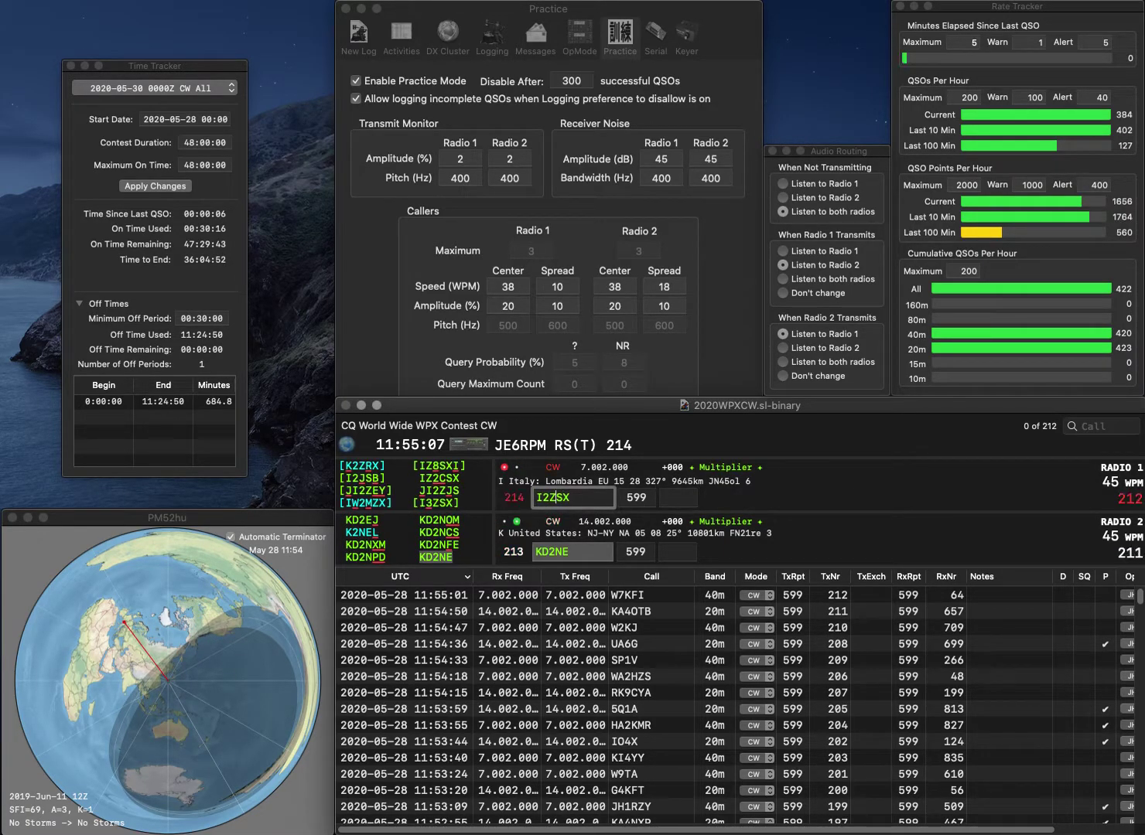
left_click(678, 551)
type("32")
key("Return")
Step: Correct the Radio 1 call to I3ZSX and resend it, and enter UN7JX on Radio 2 and send the exchange
left_click(542, 498)
key("BackSpace")
type("3")
key("Return")
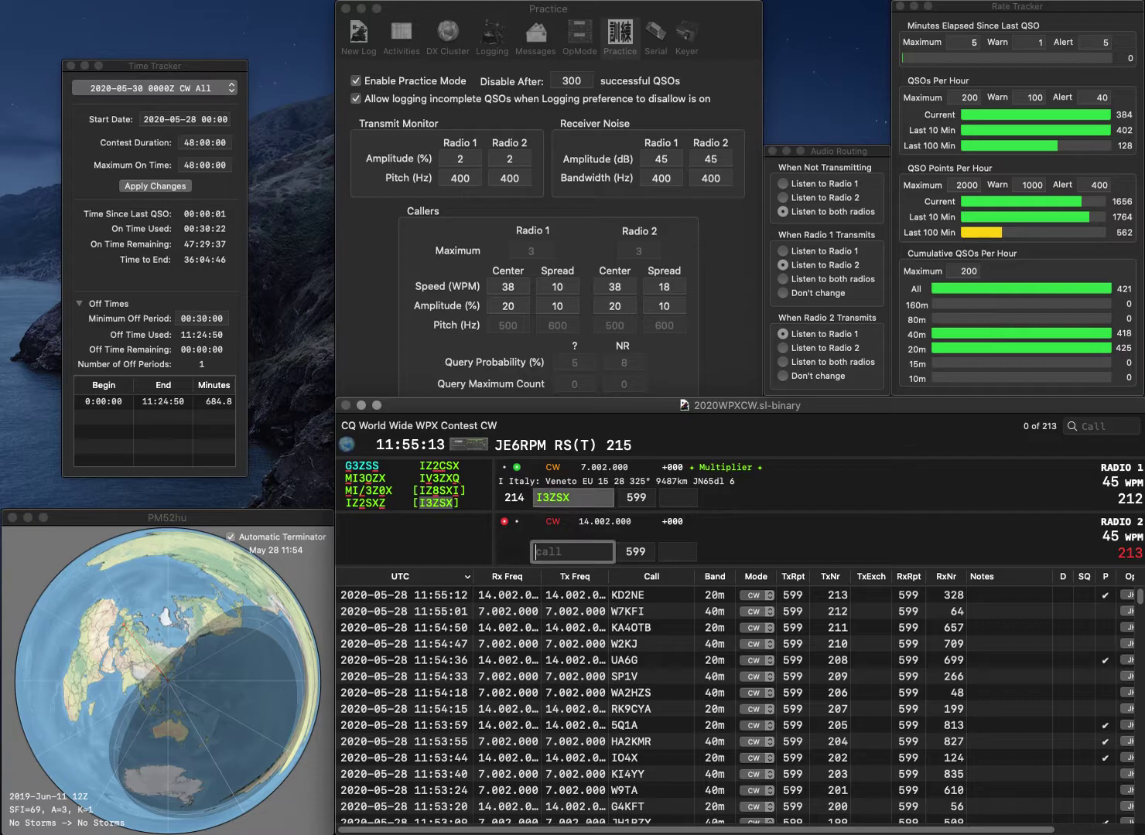
type("UN7JX")
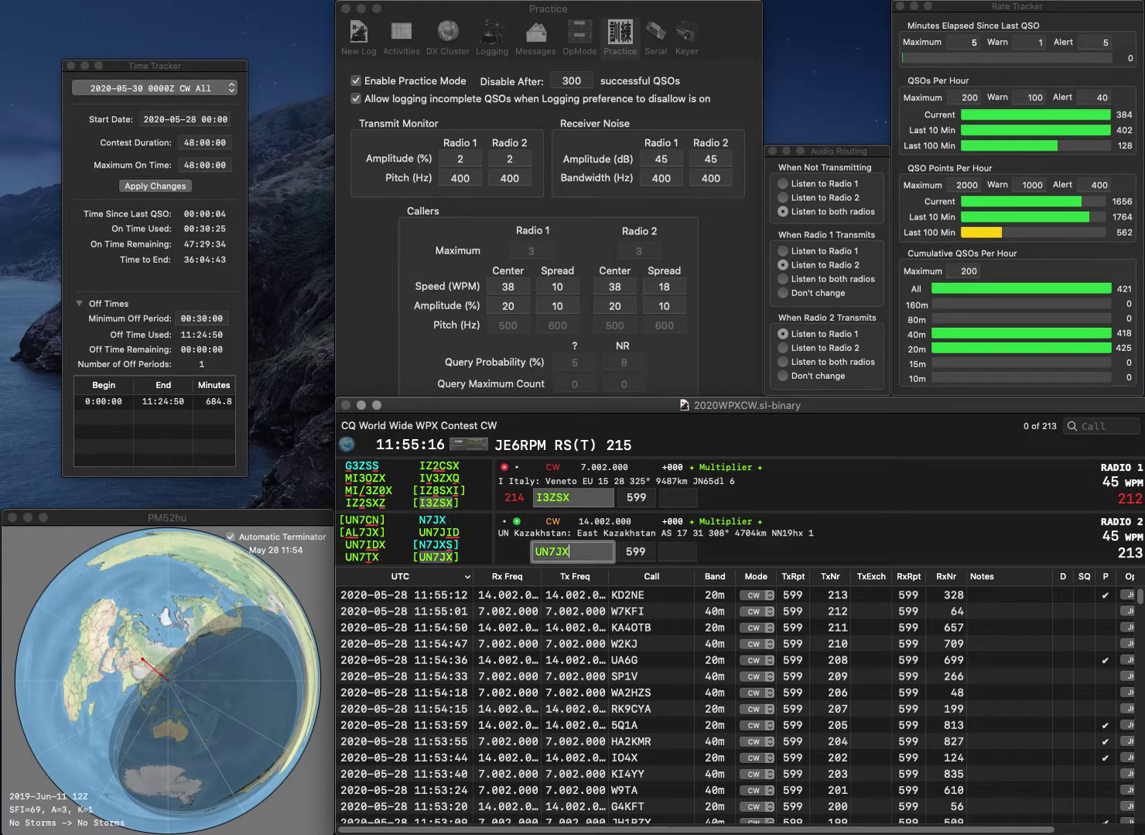
key("Return")
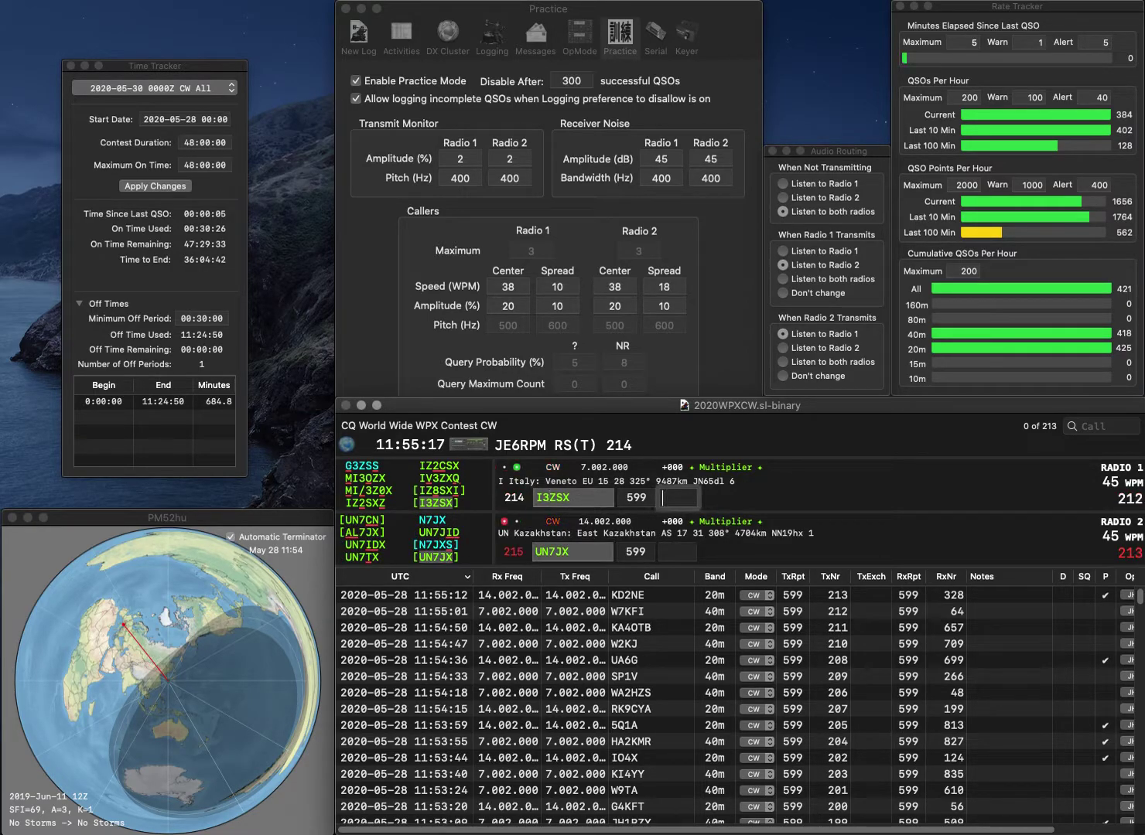
Step: Log I3ZSX on Radio 1 with received number 451 and UN7JX on Radio 2 with received number 144
type("451")
key("Return")
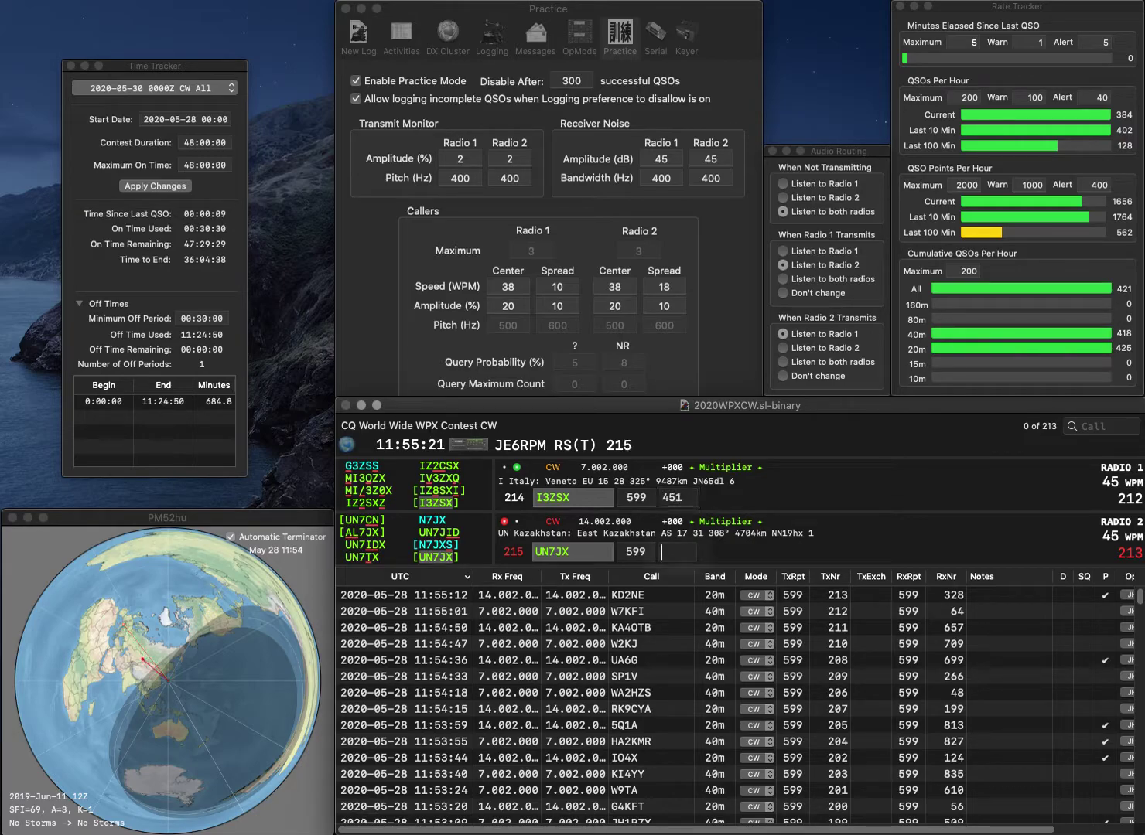
type("44")
key("Return")
Step: Enter OY4M on Radio 1 and VK5QI on Radio 2, sending the exchange to each
type("OY4M")
key("Return")
type("VK5QI")
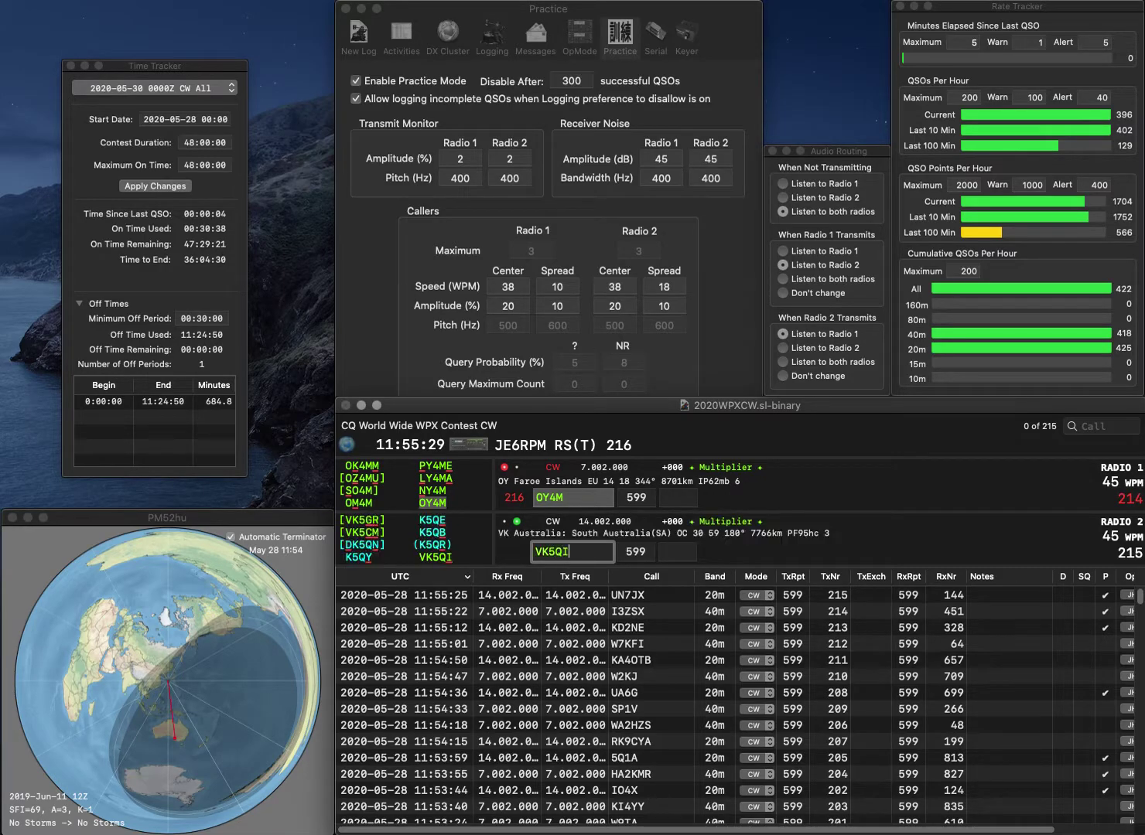
key("Tab")
key("Return")
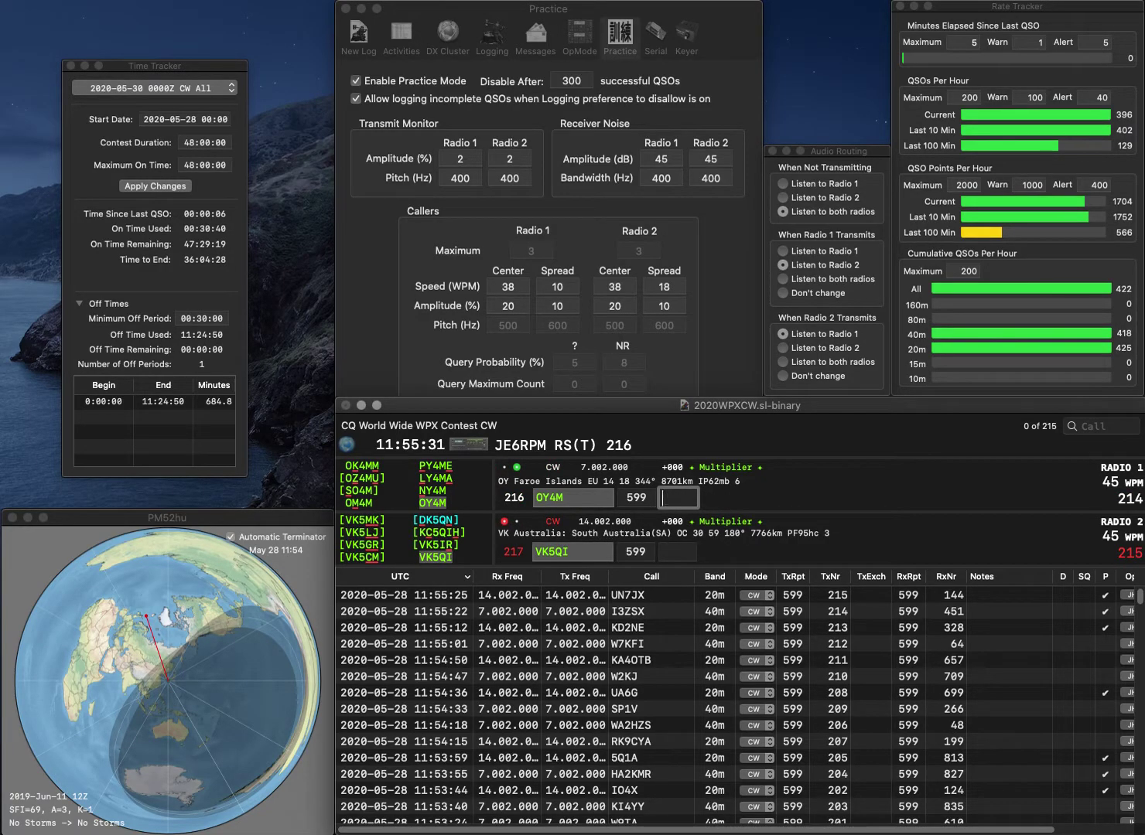
Step: Log OY4M on Radio 1 with received number 950 and VK5QI on Radio 2 with received number 114
type("950")
key("Return")
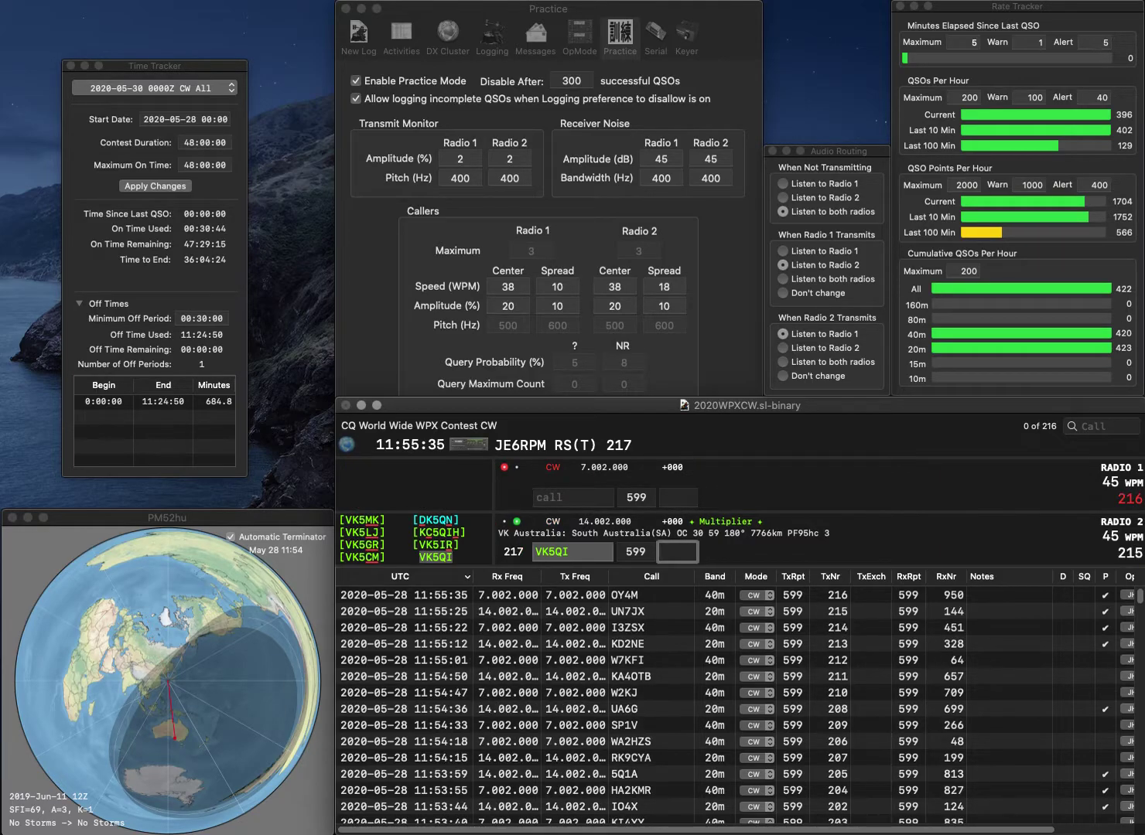
type("114")
key("Return")
Step: Enter the partial calls 4TT on Radio 1 and IA6 on Radio 2, sending the exchange to each
type("TT")
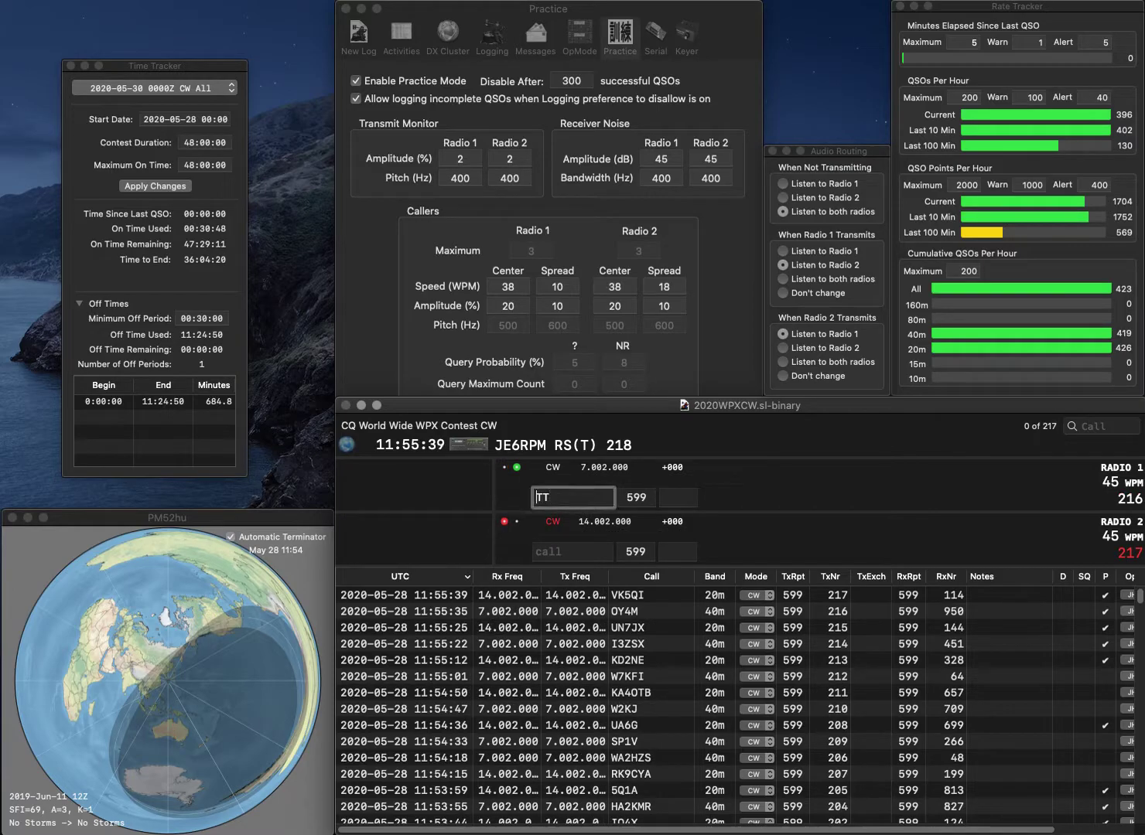
type("4")
key("Return")
type("IA6")
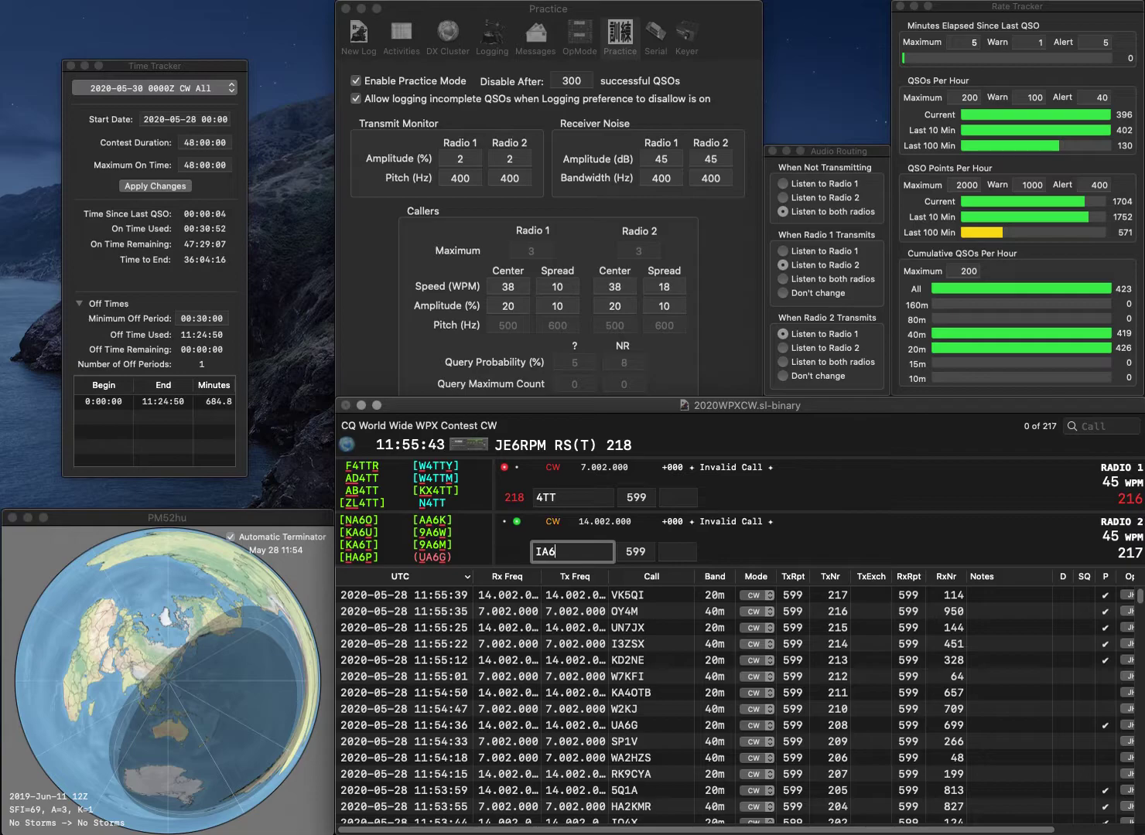
key("Return")
type("RN3")
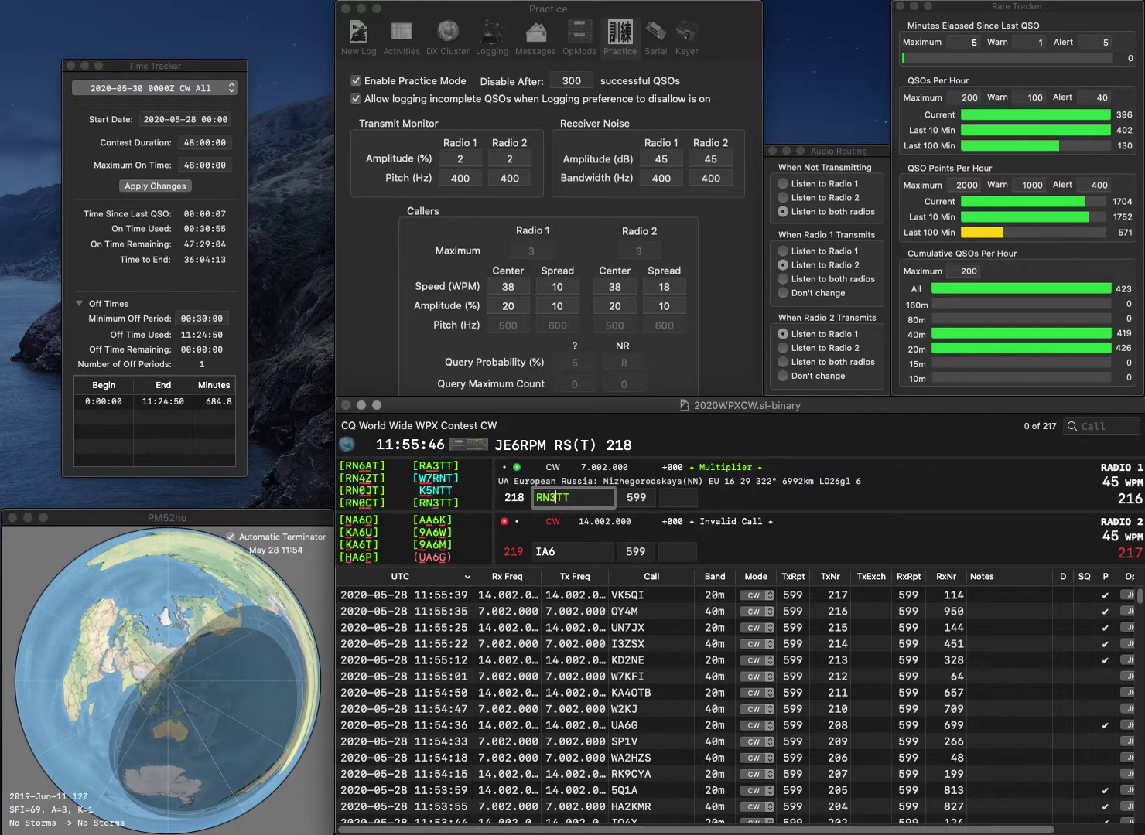
key("Delete")
type("3")
key("Return")
type("EA6BH")
key("space")
type("660")
key("Return")
type("944")
key("Return")
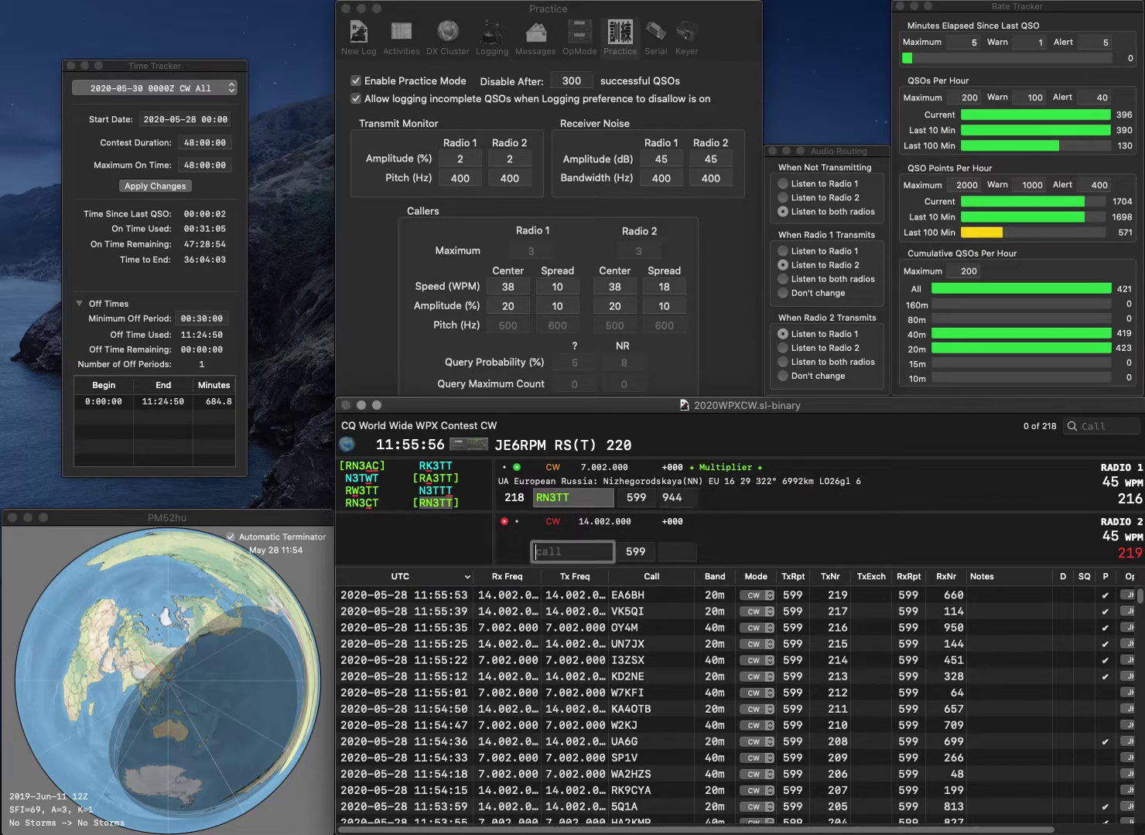
type("IZ1XEE")
key("Return")
type("IK3OBX")
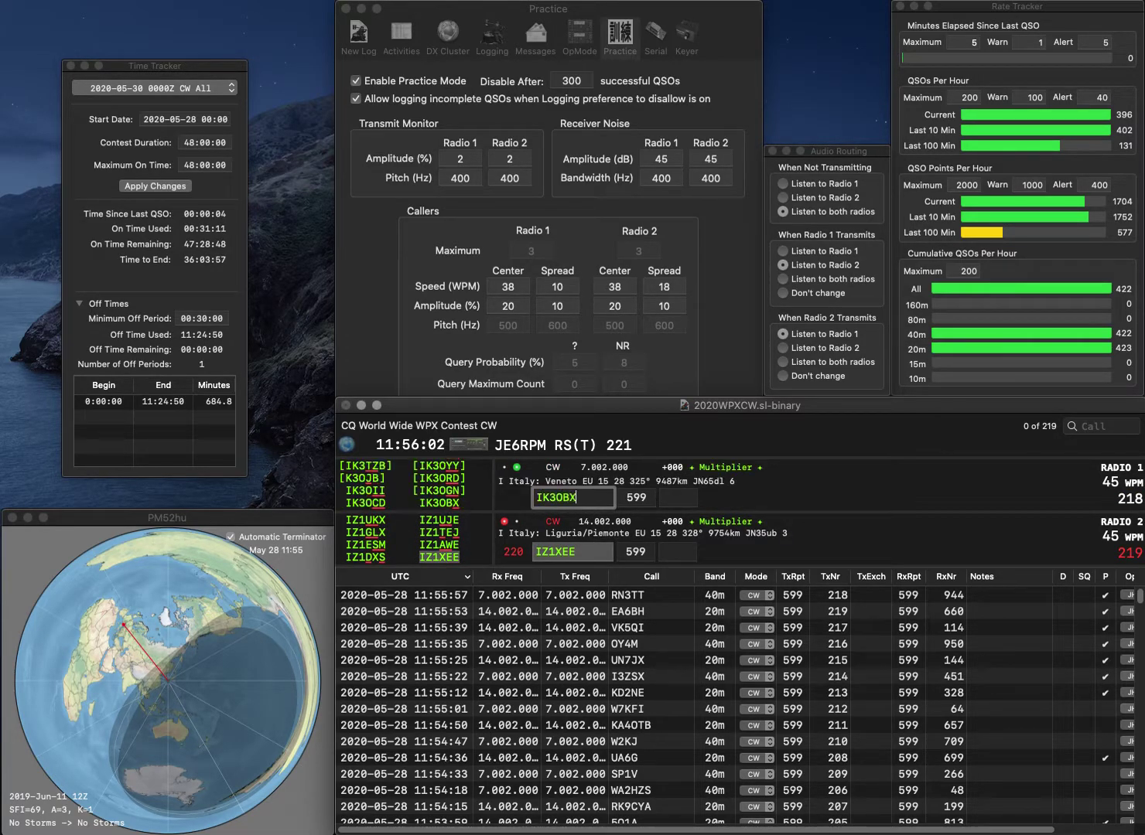
key("Return")
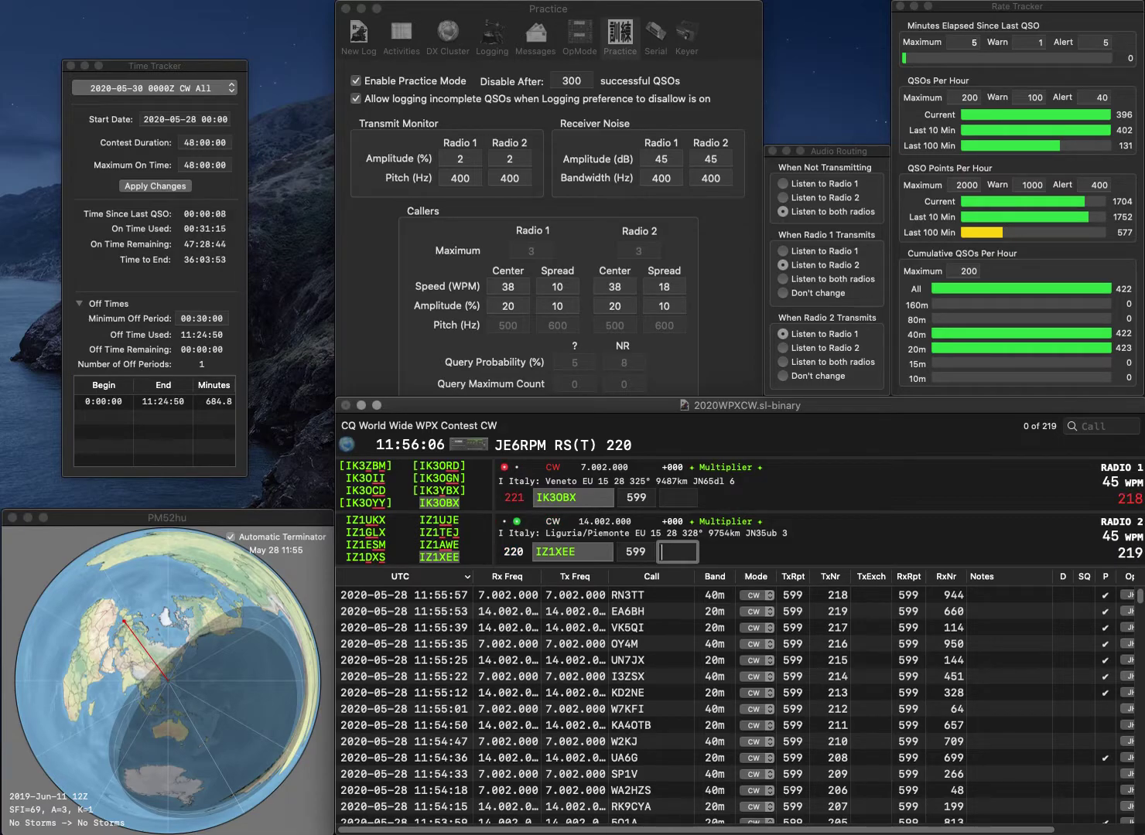
type("836")
key("Return")
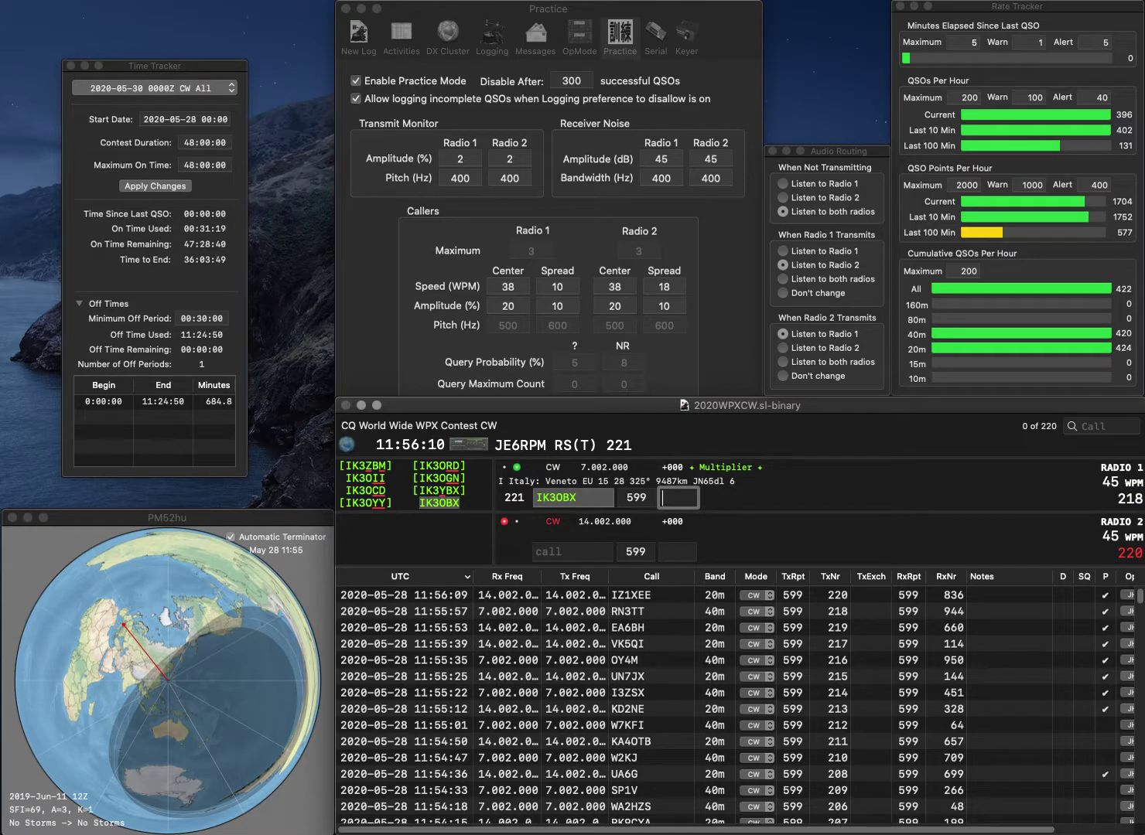
type("603")
key("Return")
Step: Enter M0MQV on Radio 2 and SP7HOV on Radio 1, sending the exchange to each
type("M0MQ")
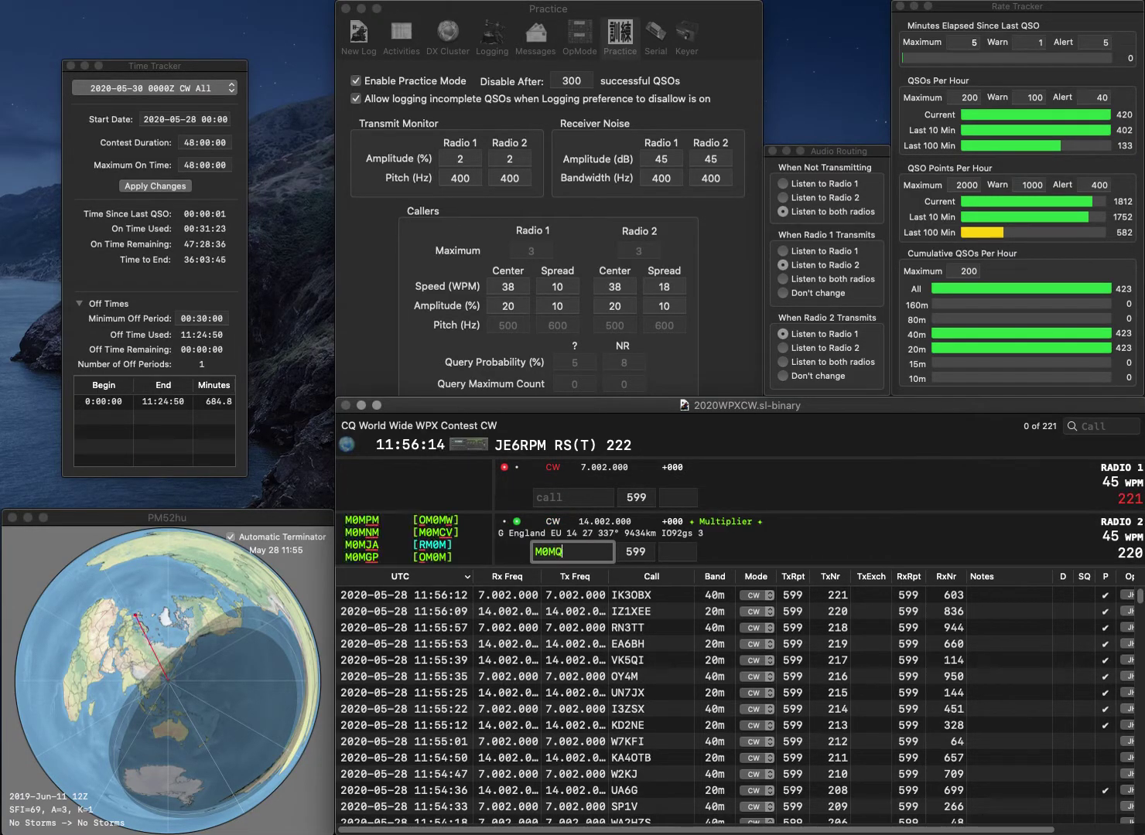
type("V")
key("Return")
type("SP")
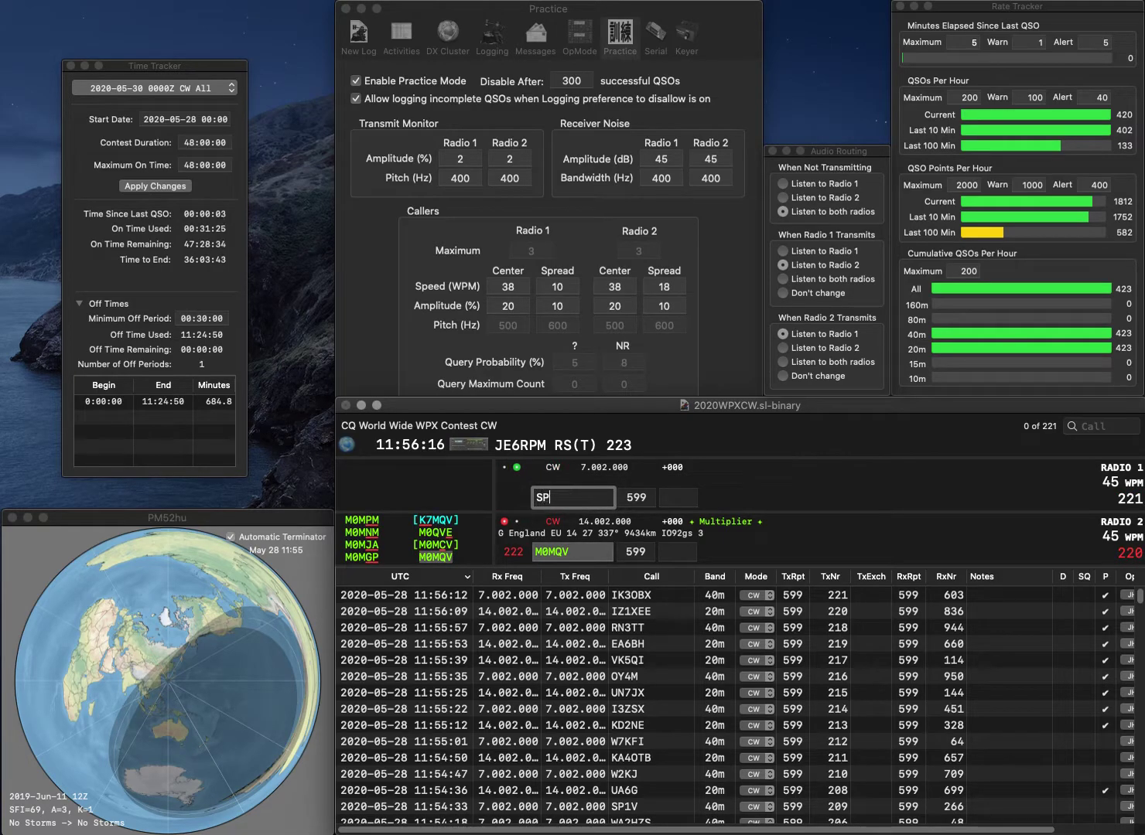
type("7HO")
key("Return")
type("V")
key("Return")
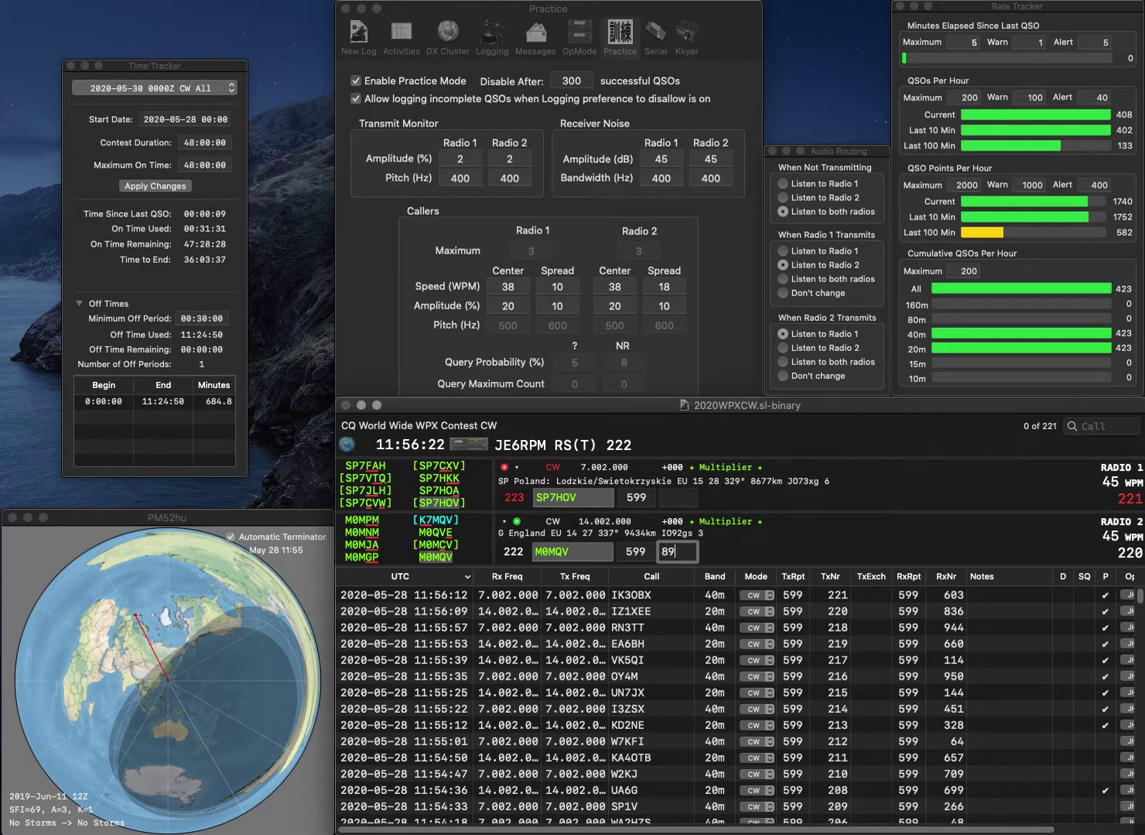
Step: Log M0MQV on Radio 2 with received number 896 and SP7HOV on Radio 1 with received number 663
key("Return")
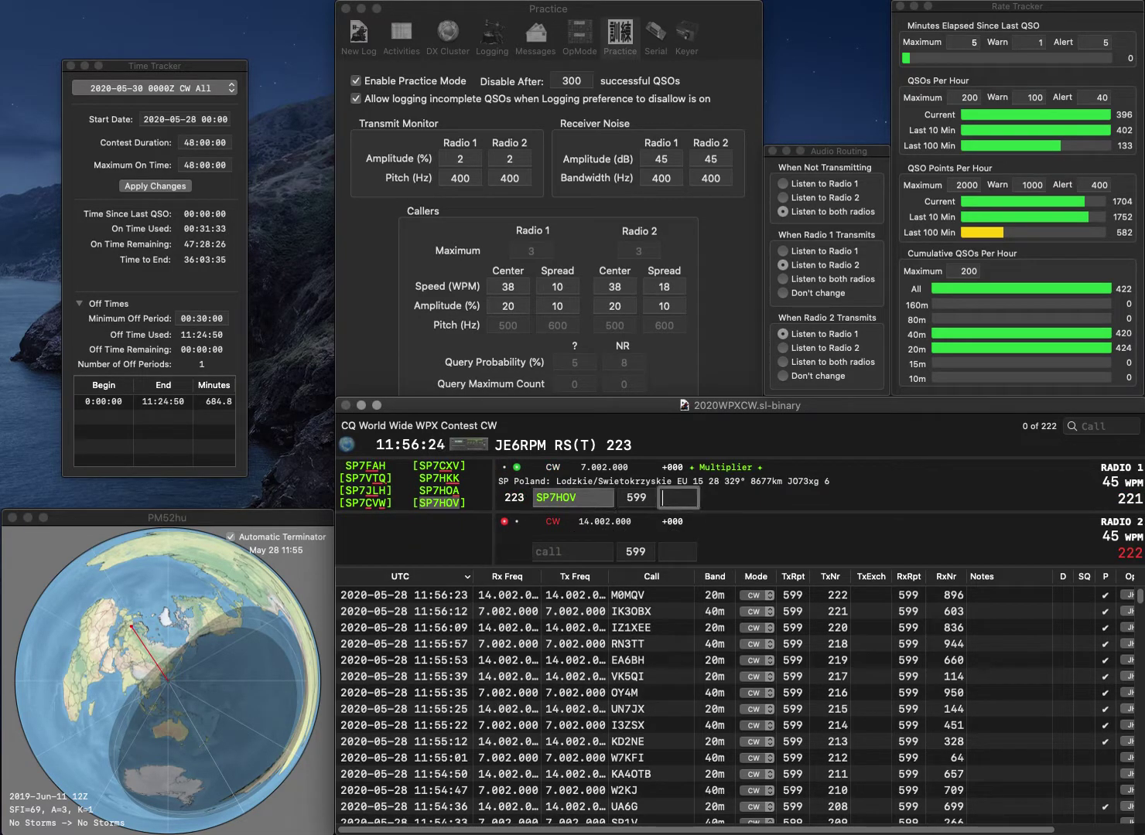
type("663")
key("Return")
Step: Enter DH3KBI on Radio 2 and GM3W on Radio 1, sending the exchange to each
type("DH")
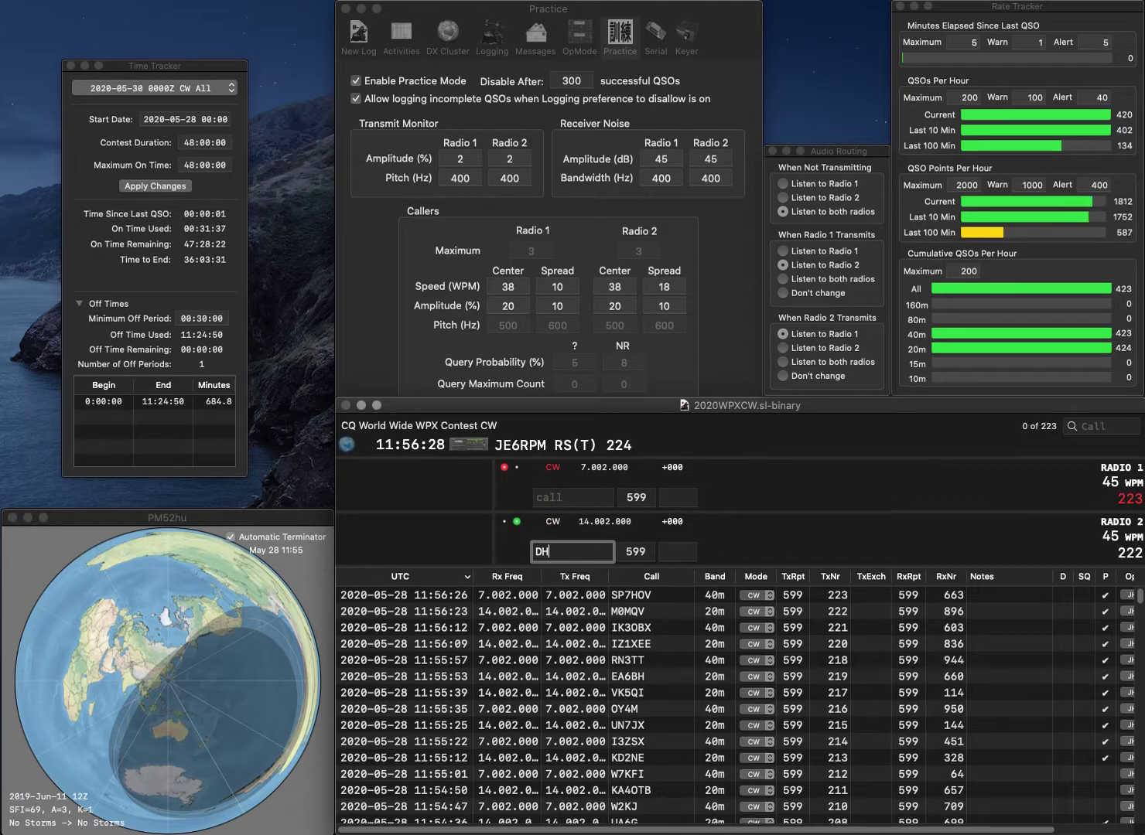
type("3KBI")
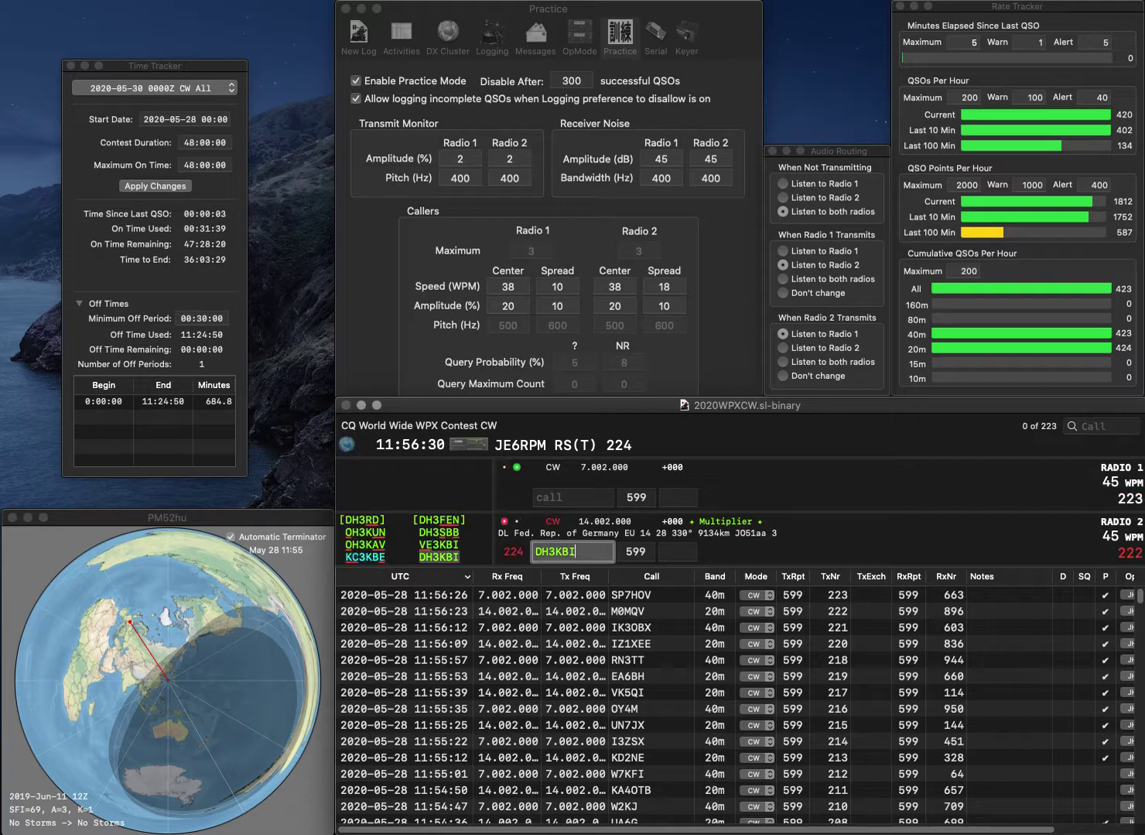
left_click(573, 498)
type("M3W")
key("Home")
type("G")
key("Return")
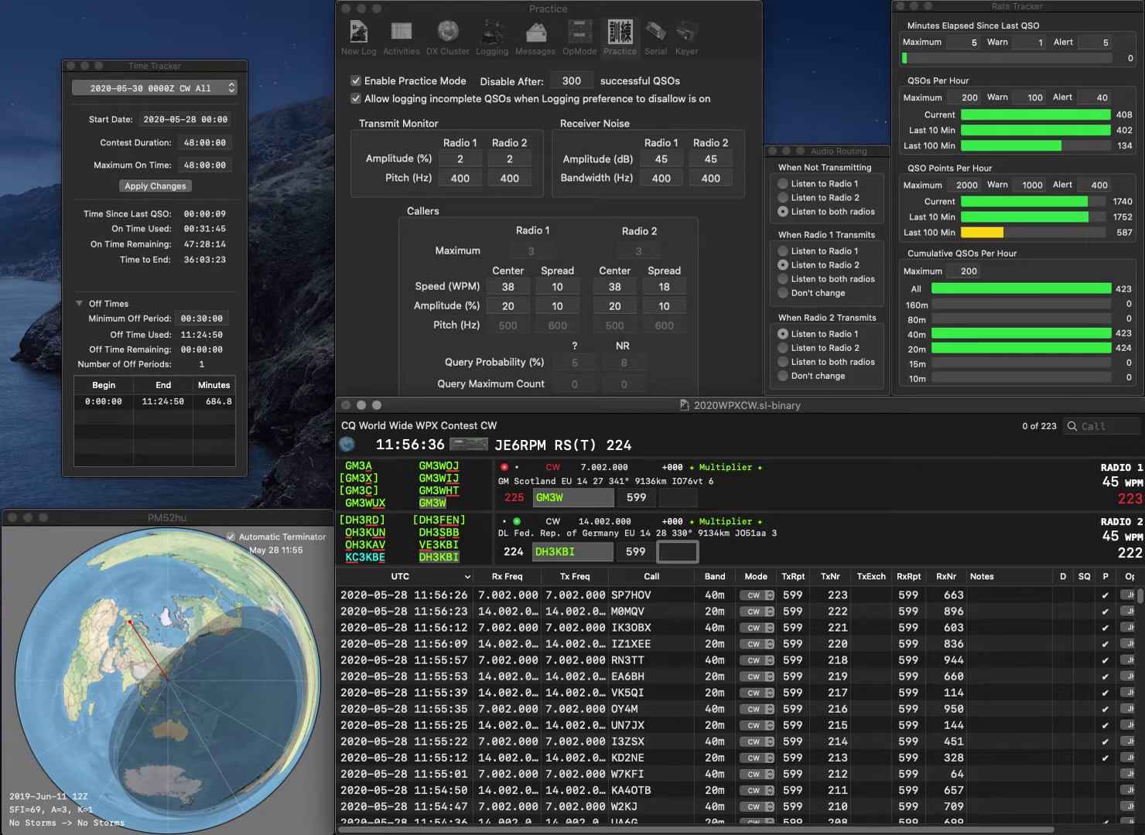
type("529")
key("Return")
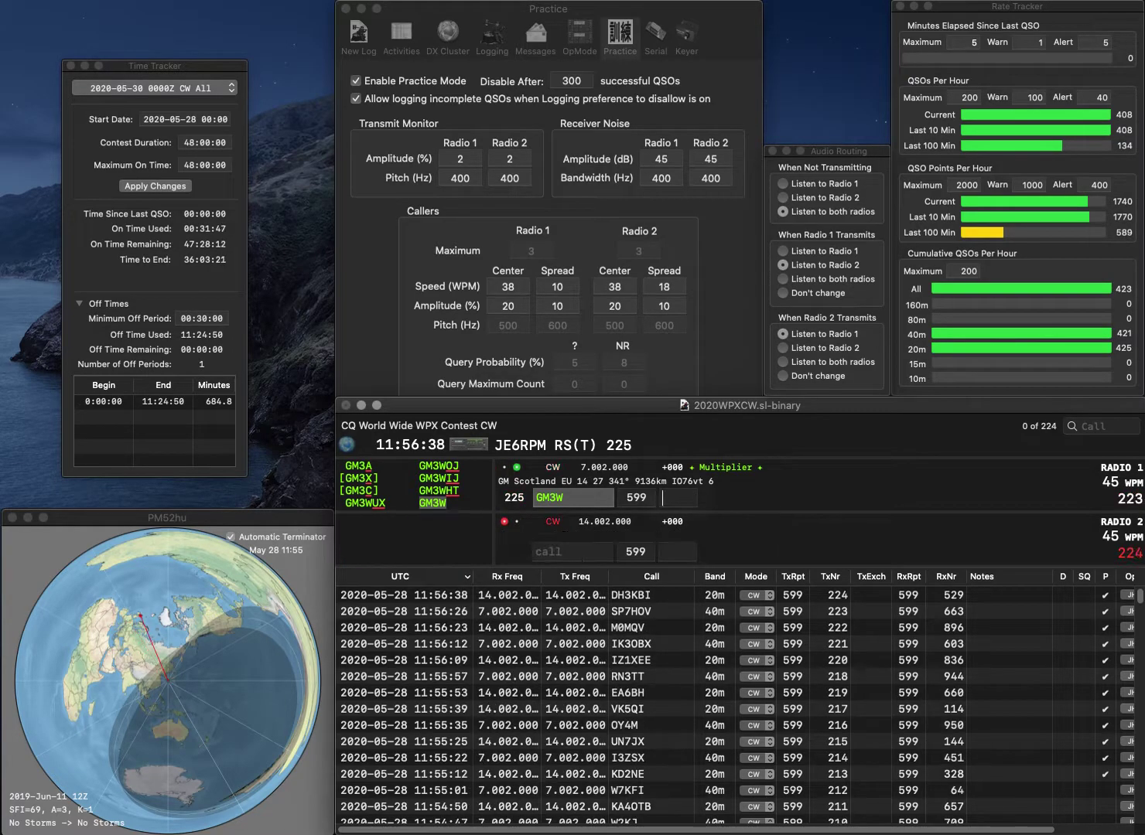
type("851")
key("Return")
type("C")
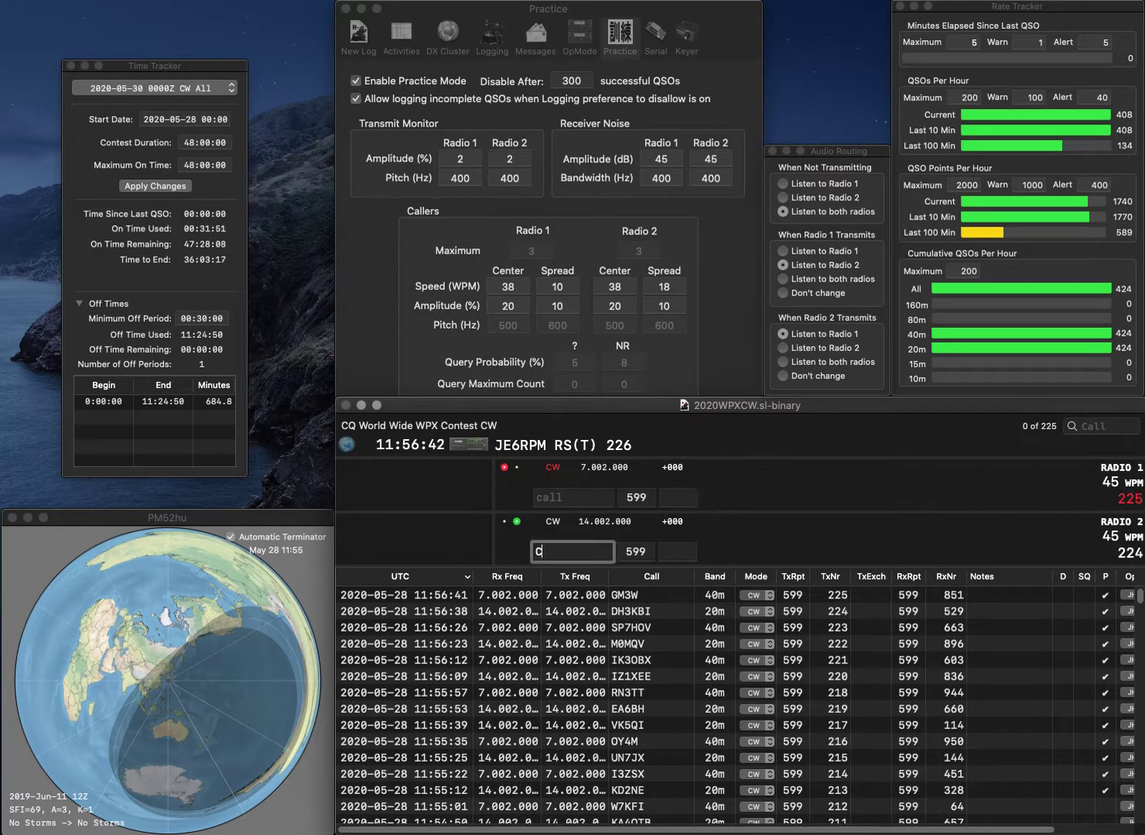
key("BackSpace")
key("BackSpace")
type("Q")
key("Return")
type("VE3SB")
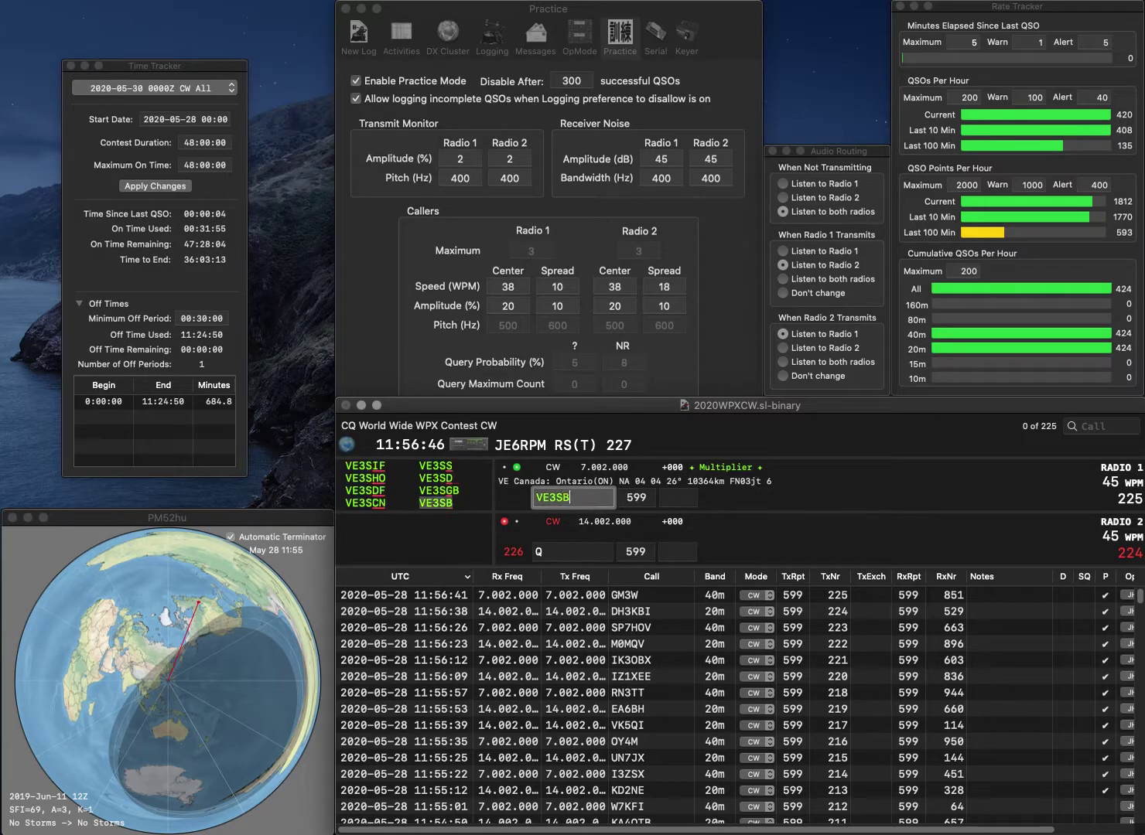
key("Return")
type("WB7B")
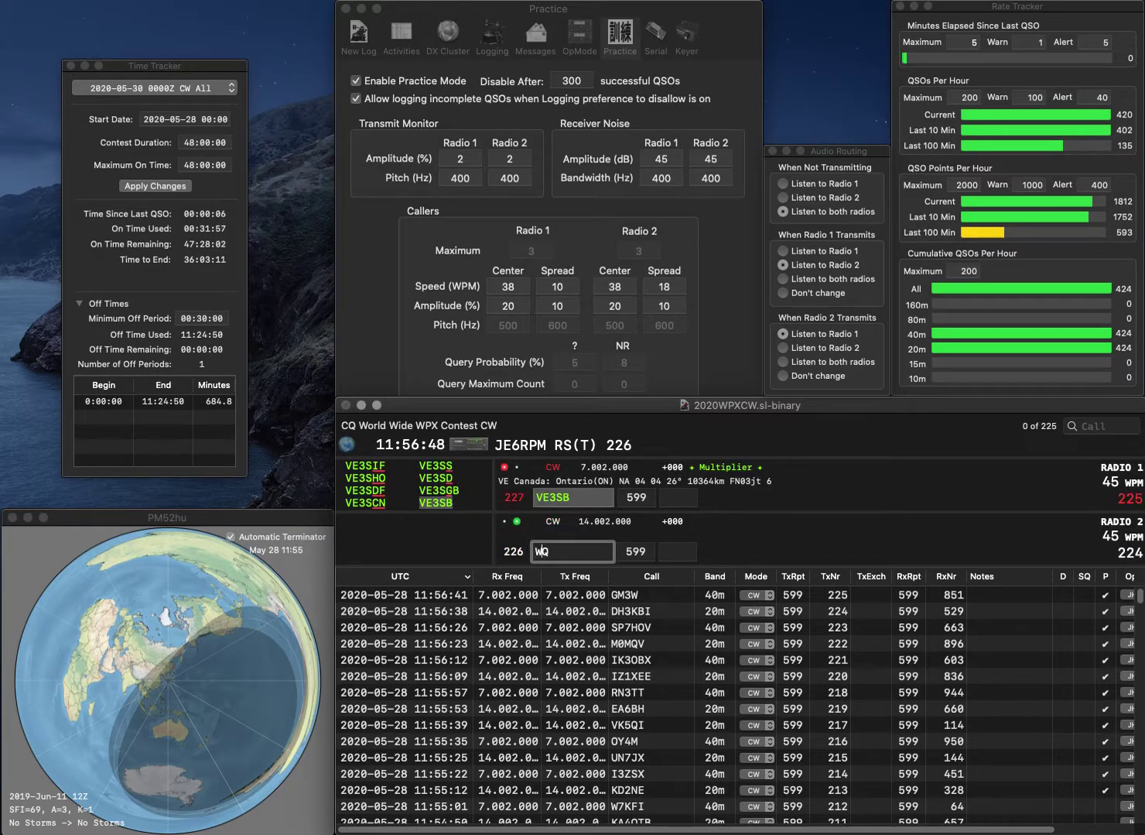
type("B")
key("Return")
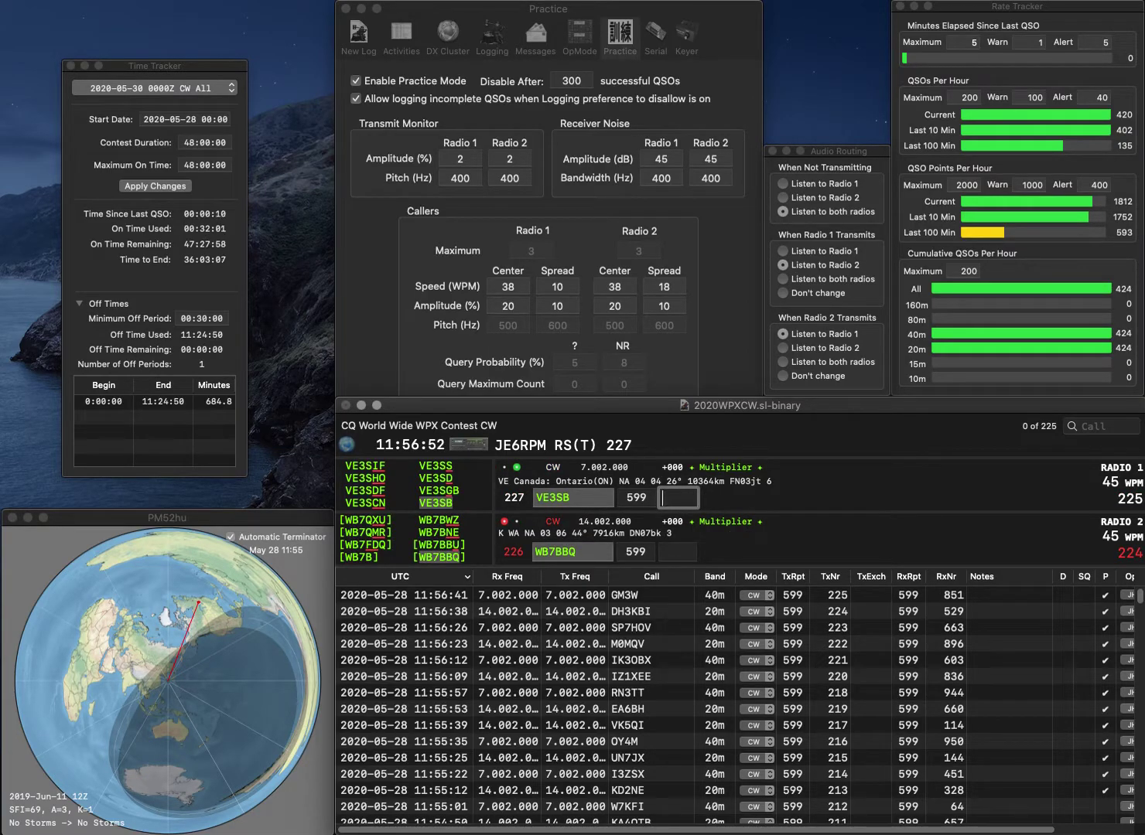
type("645")
key("Return")
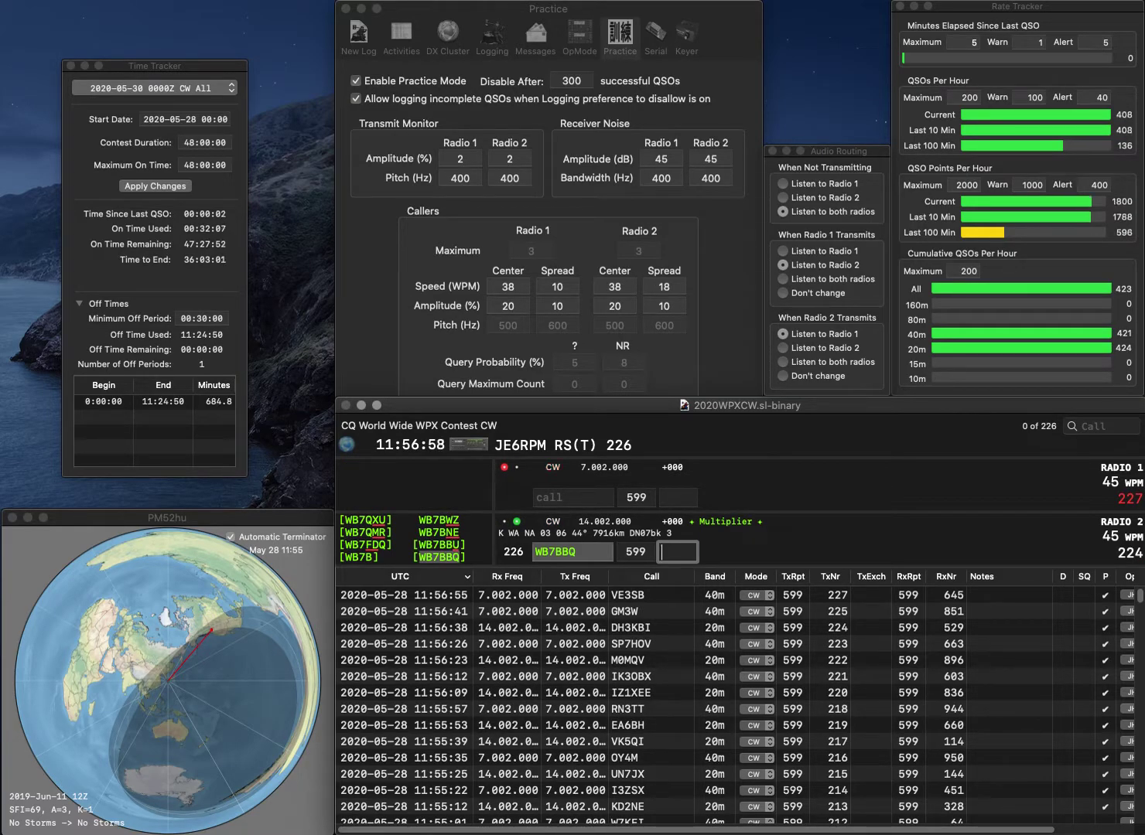
type("717")
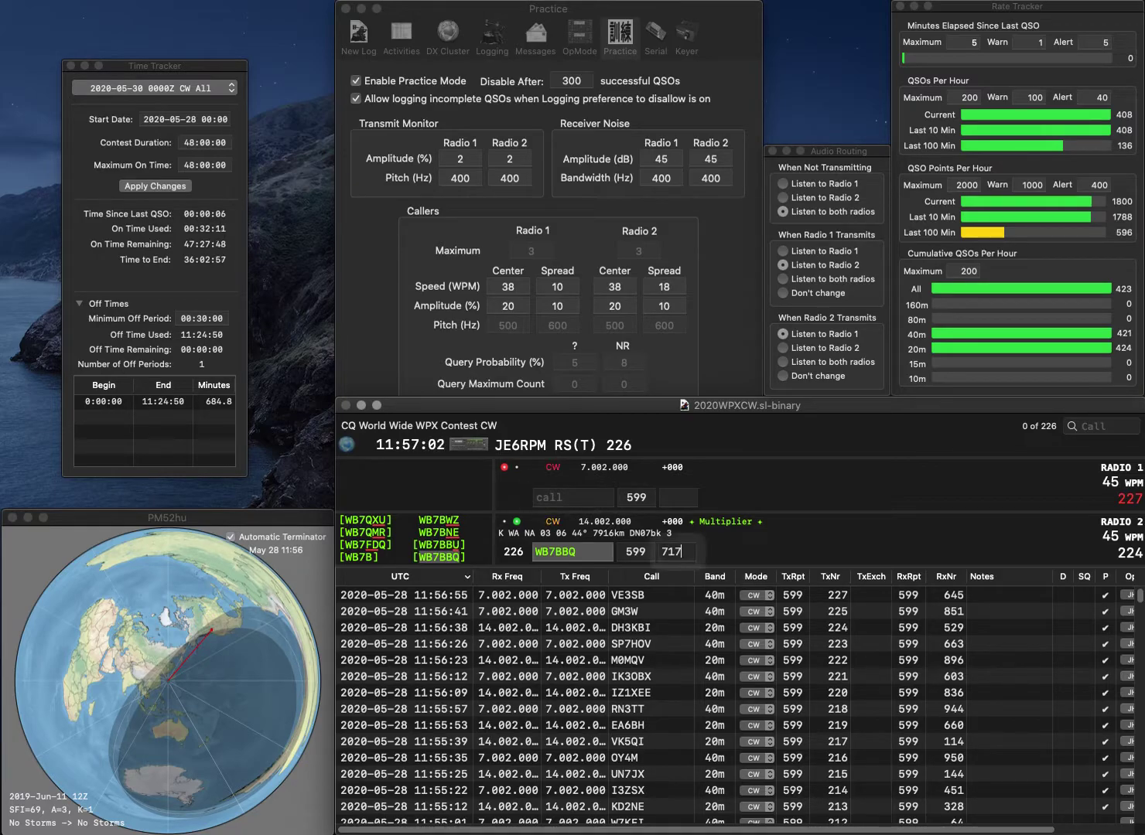
key("Return")
Step: Enter K0PG on Radio 1 and N1BUG on Radio 2, sending the exchange to each
type("K0PG")
key("Return")
type("N1BUG")
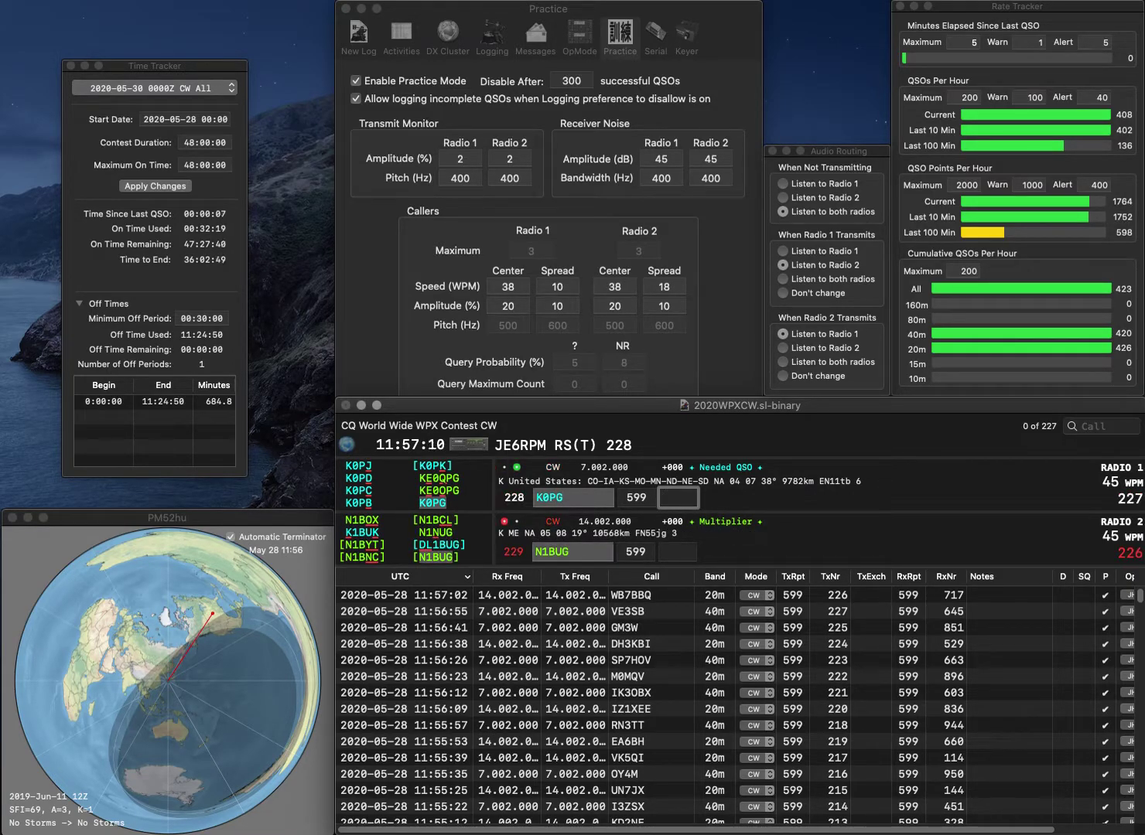
Step: Log K0PG on Radio 1 with received number 536 and N1BUG on Radio 2 with received number 73
type("536")
key("Return")
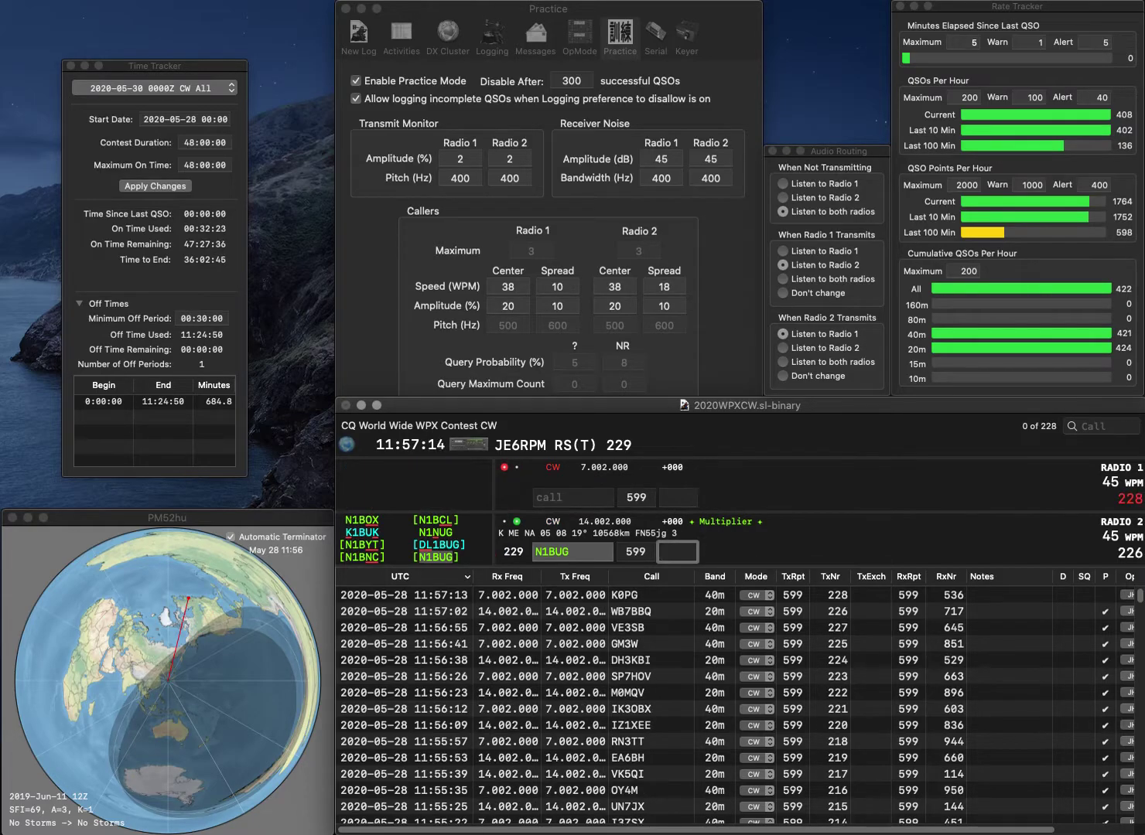
type("73")
key("Return")
Step: Enter W2ZB on Radio 1 and FK4QX on Radio 2, sending the exchange to each
type("W2")
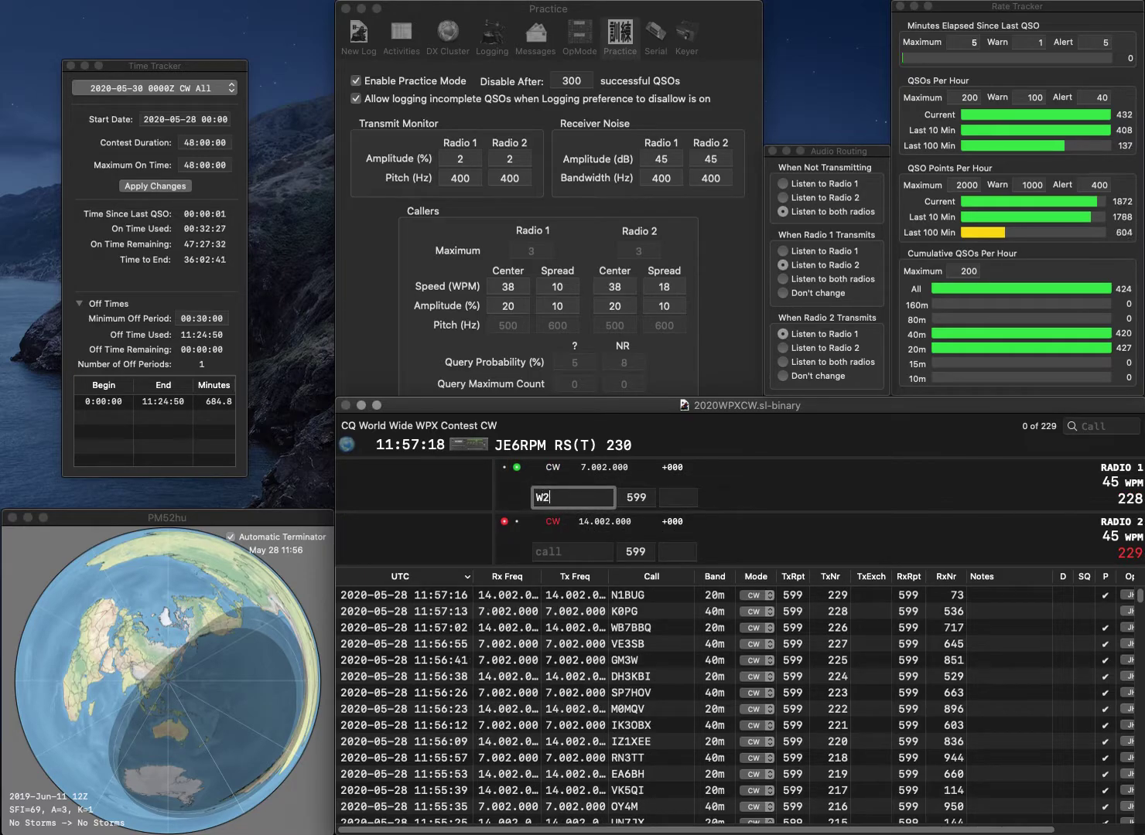
type("ZB")
key("Return")
type("K4QX")
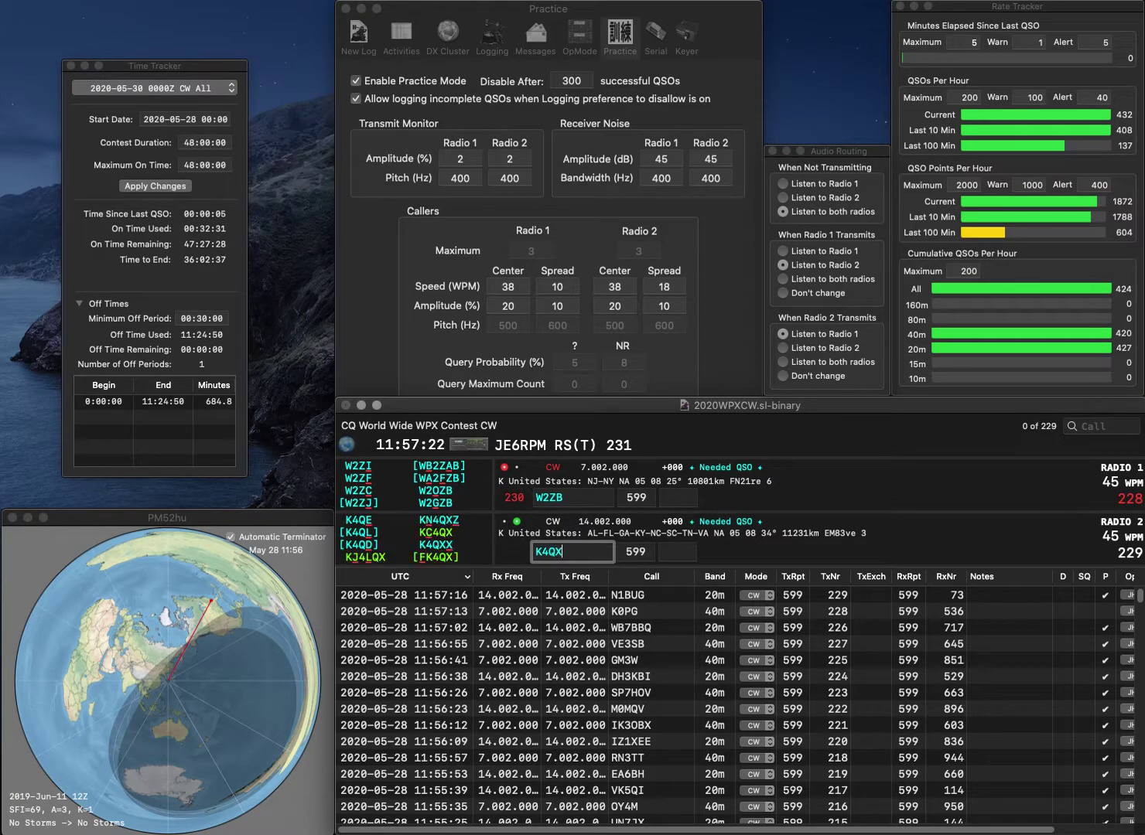
type("F")
key("Return")
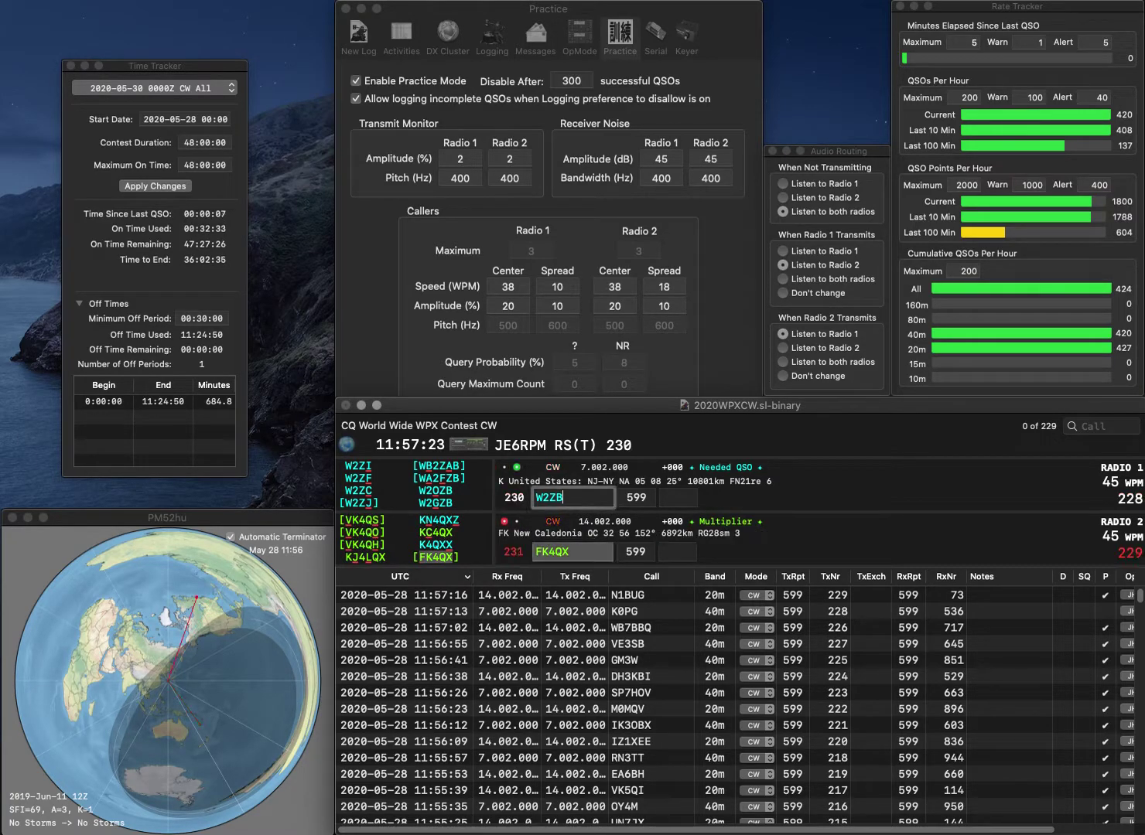
key("BackSpace")
key("BackSpace")
type("GB")
key("Return")
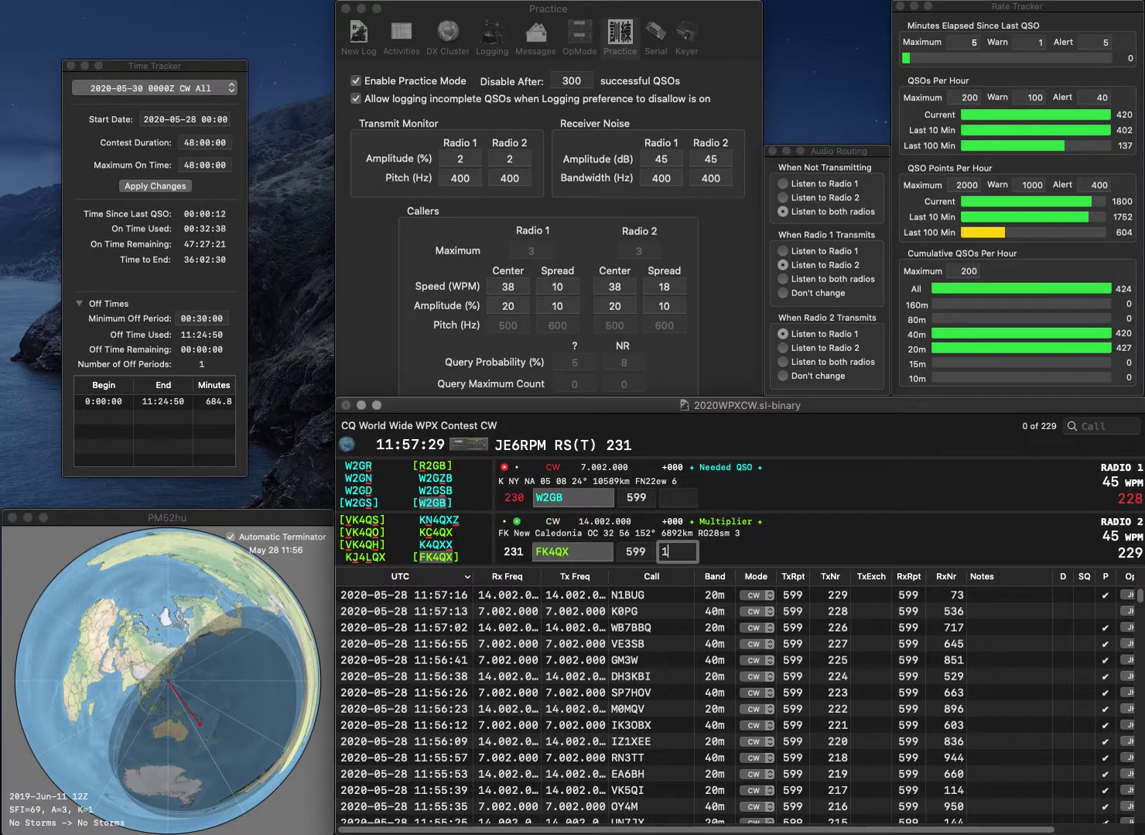
type("106")
key("Return")
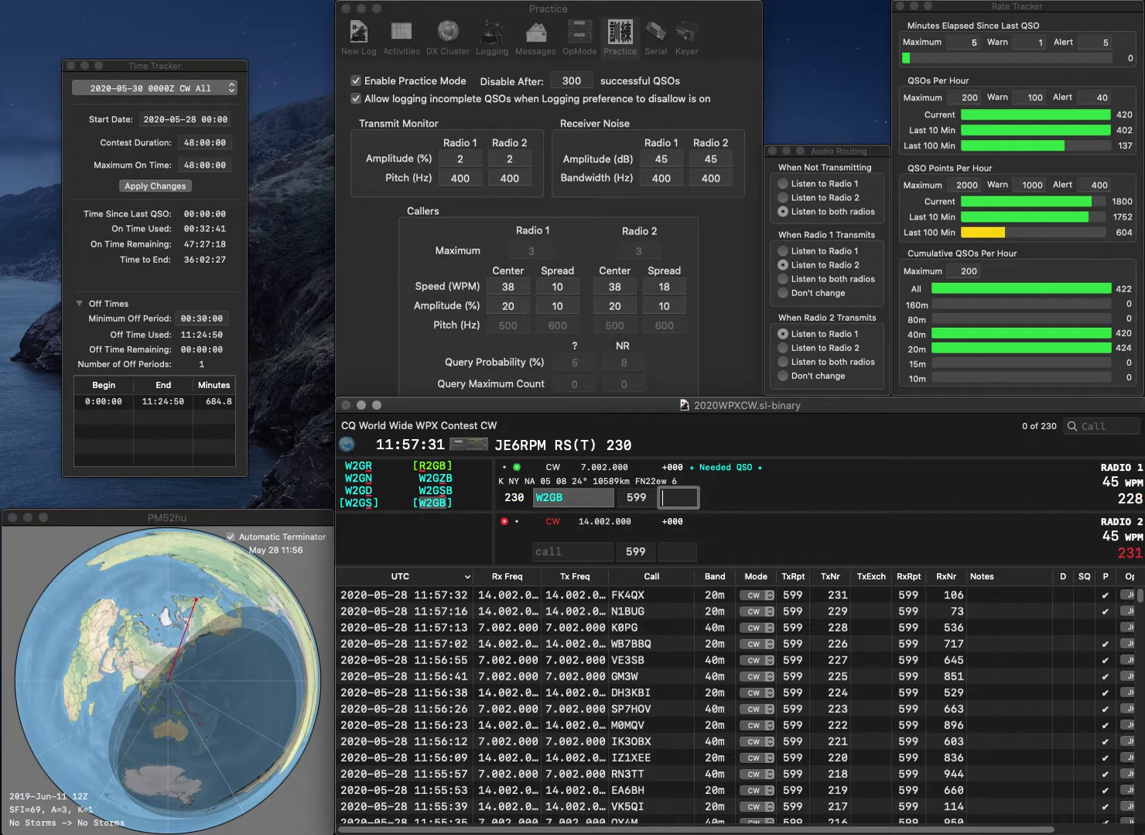
type("3")
key("Return")
Step: Enter RW3PZ on Radio 2 and DF2AJ on Radio 1, sending the exchange to each
type("RW3PZ")
key("Return")
type("DF2AJ")
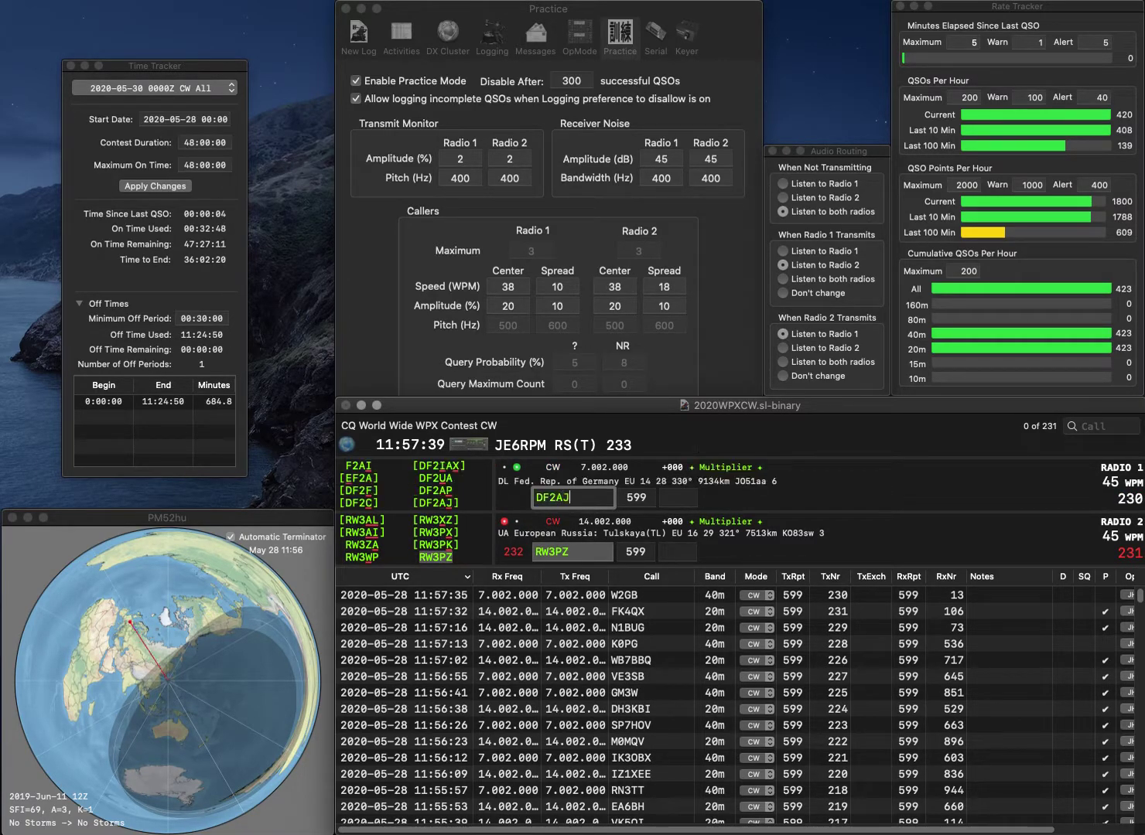
key("Return")
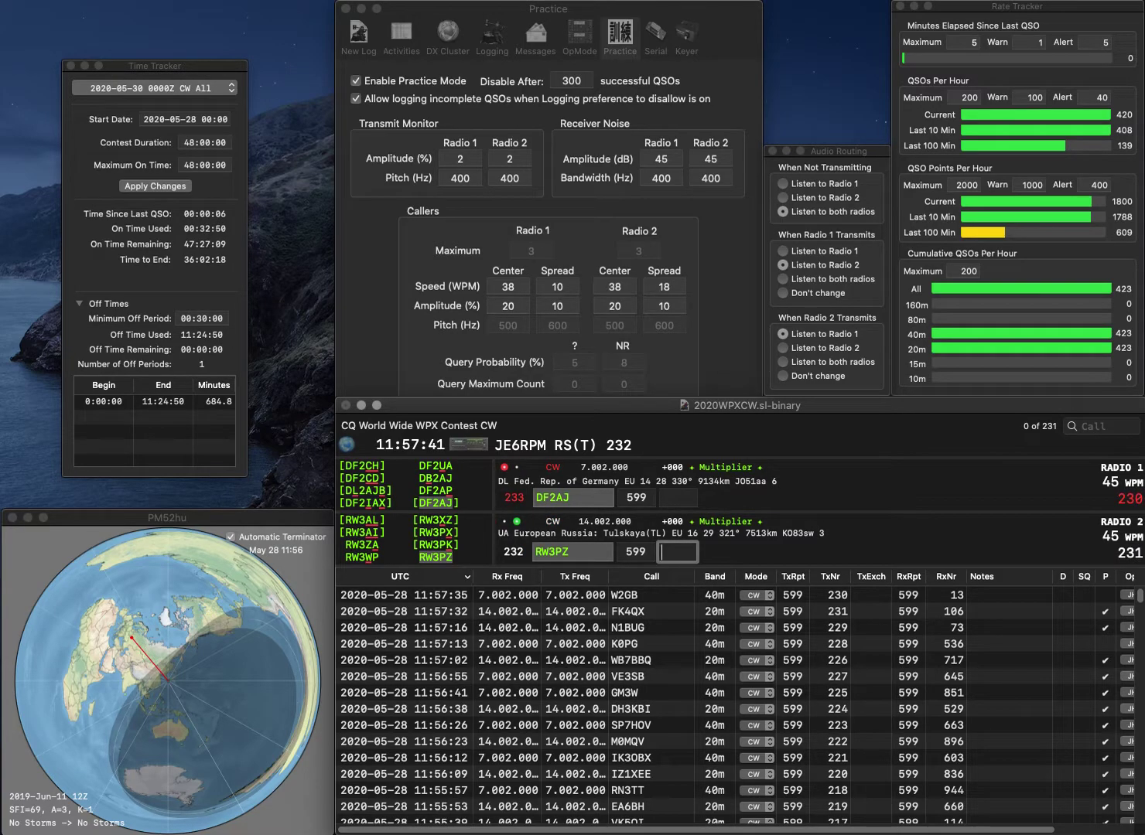
type("82")
key("Return")
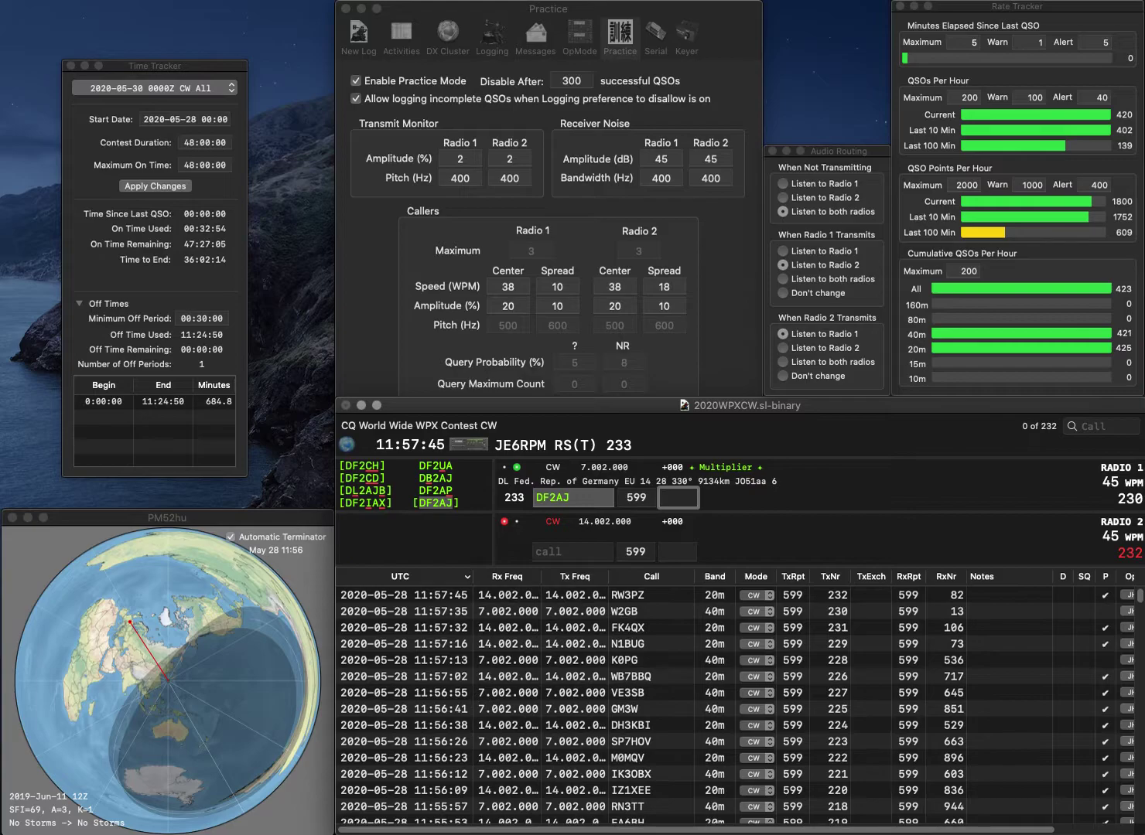
type("614")
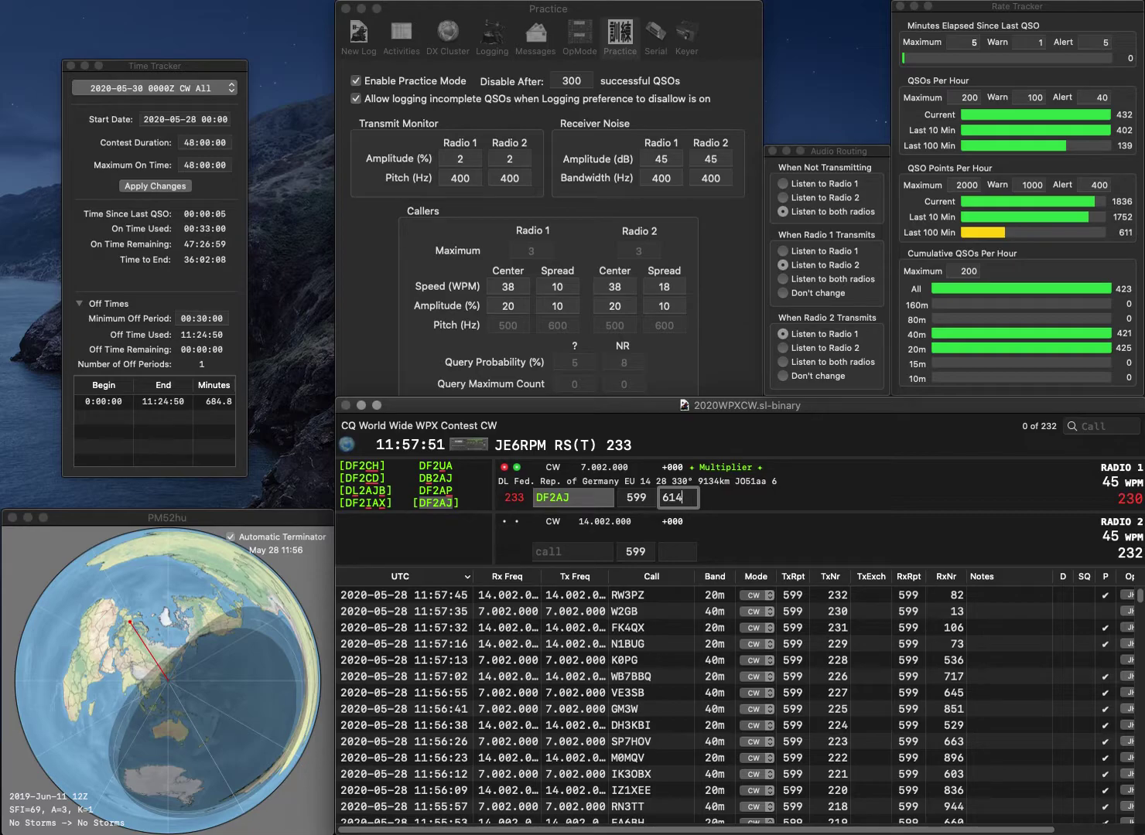
key("Return")
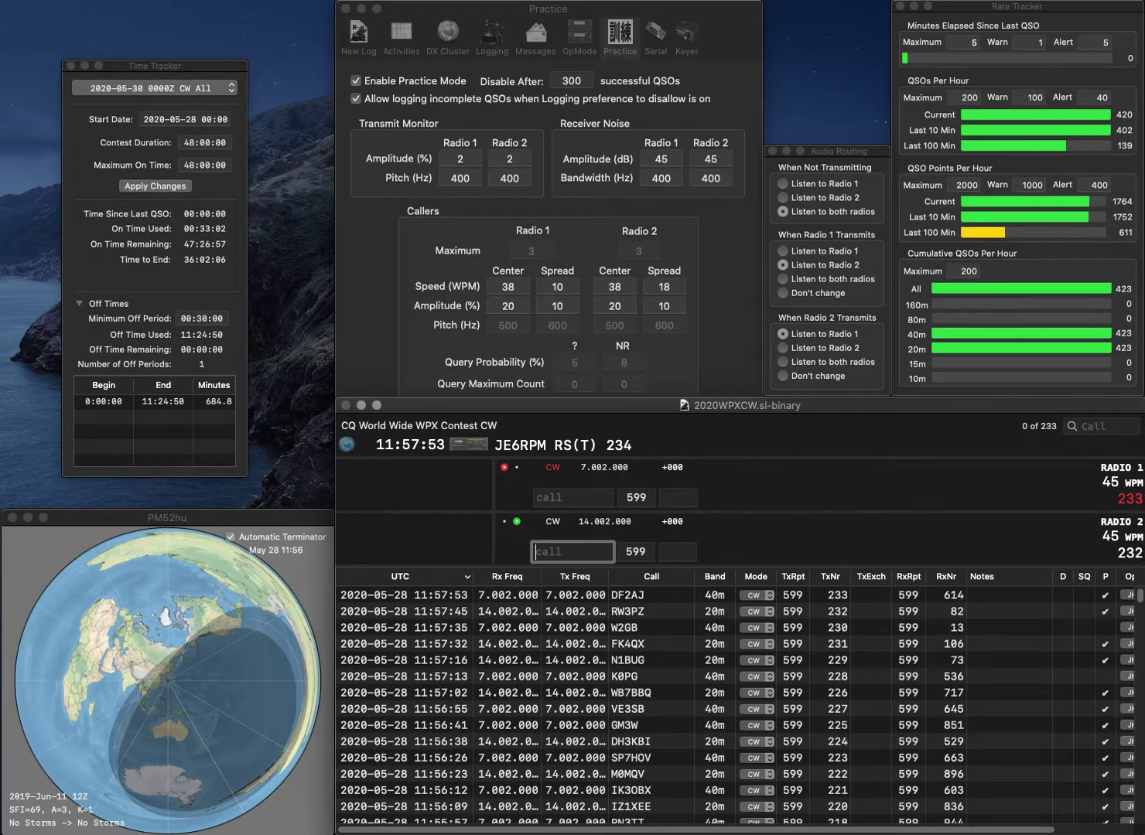
type("SE5E")
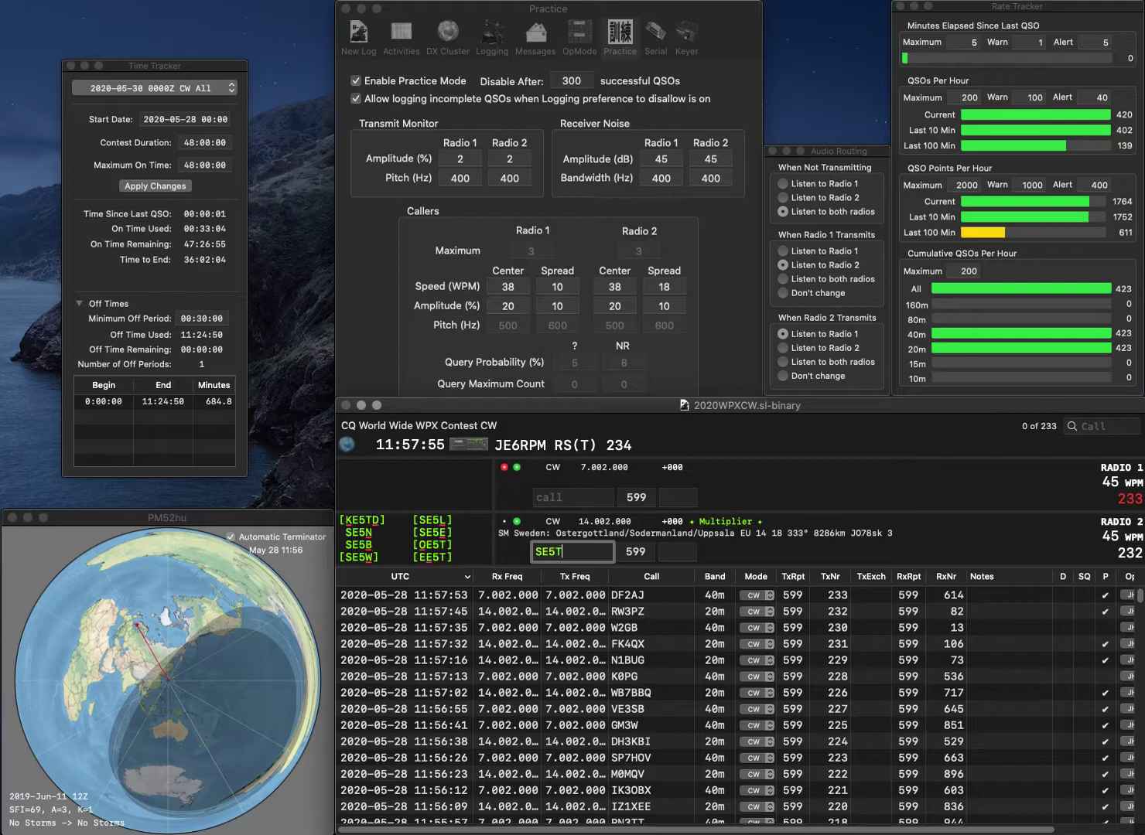
Step: Enter AD7BI on Radio 1 and correct the Radio 2 call to SE4E
type("AA")
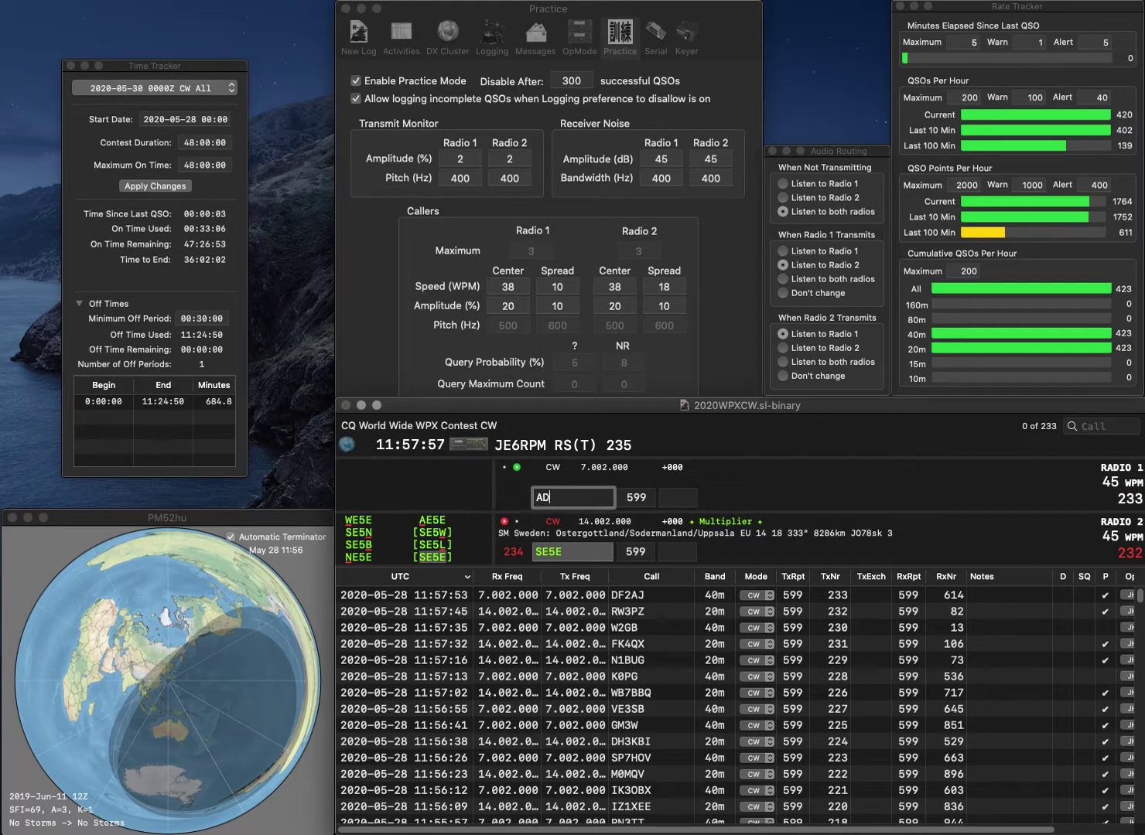
type("7BI")
left_click(573, 552)
key("BackSpace")
key("BackSpace")
type("4E")
left_click(572, 498)
key("BackSpace")
key("BackSpace")
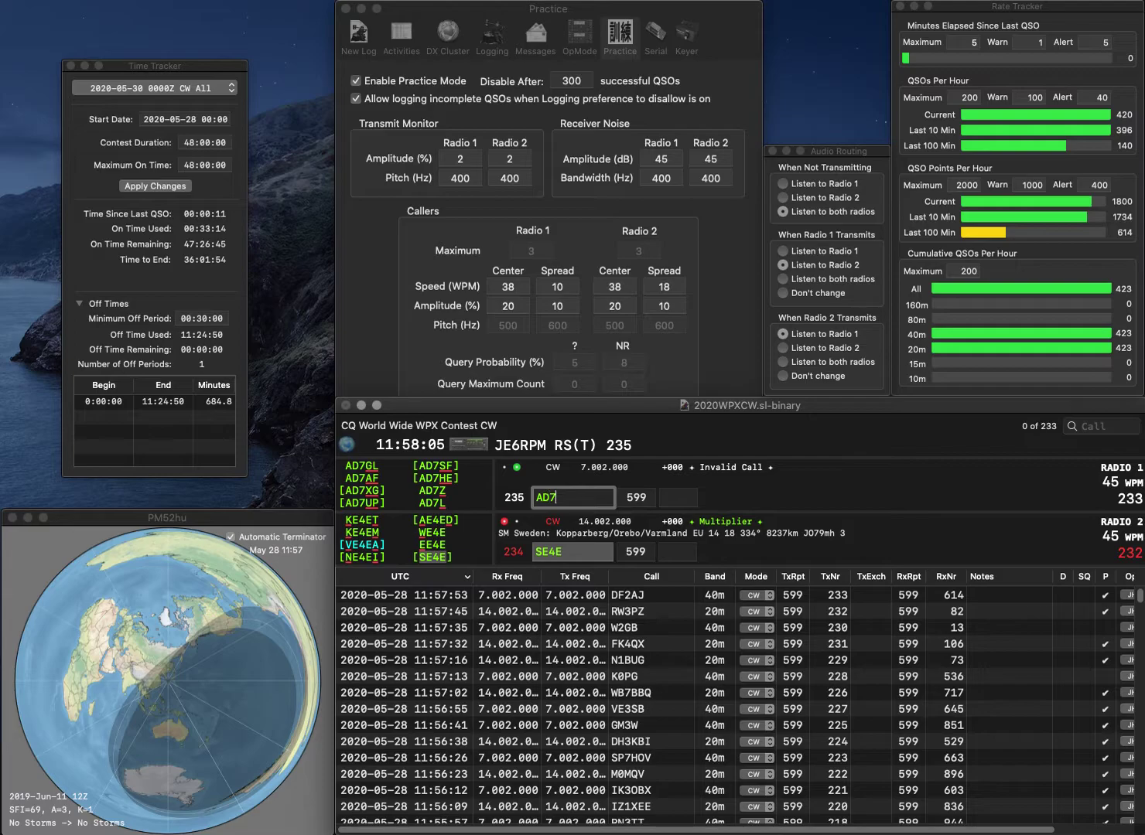
type("HI")
key("Return")
type("166")
key("Return")
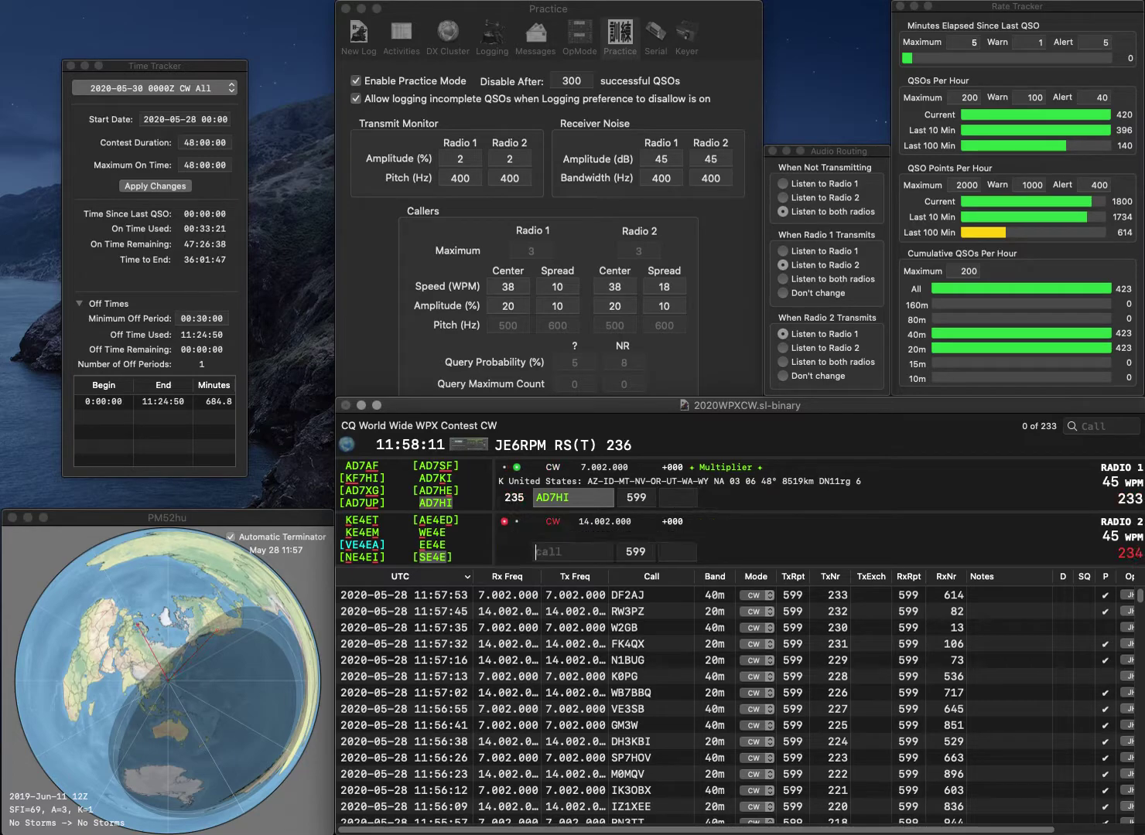
type("536")
key("Return")
type("K6JS")
key("Return")
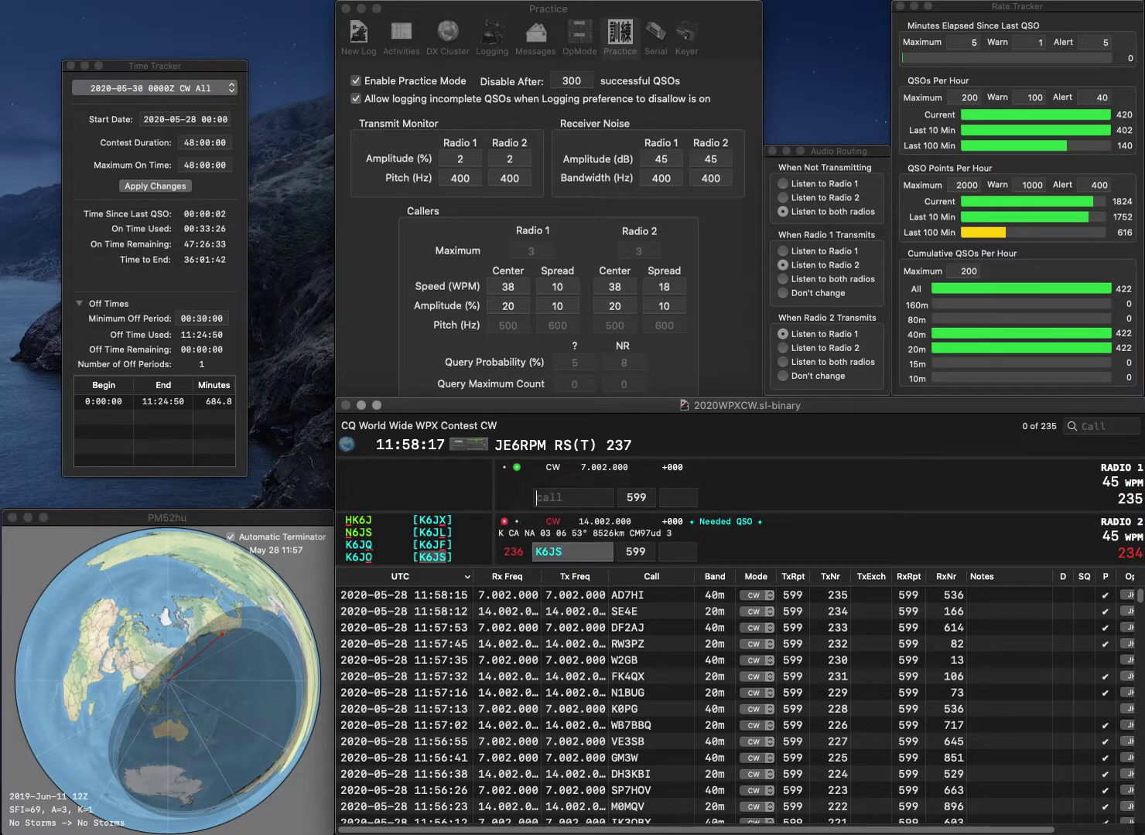
type("K2AMI")
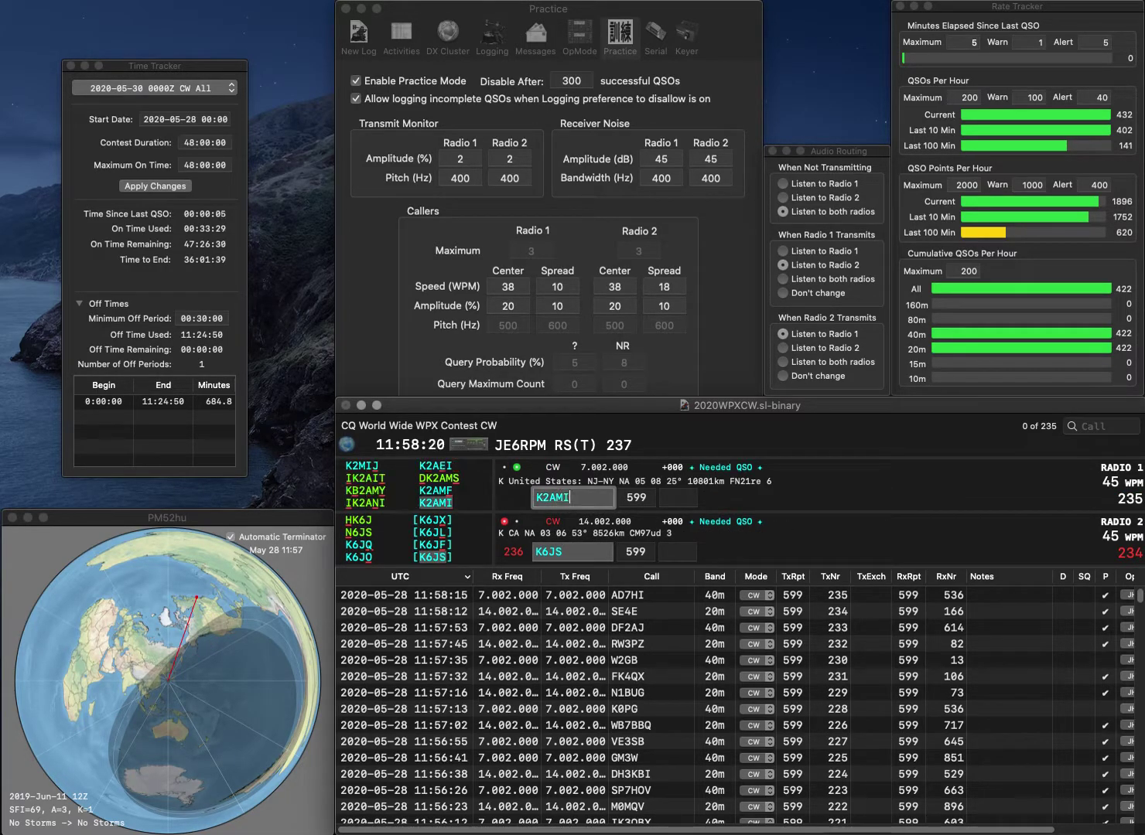
key("Return")
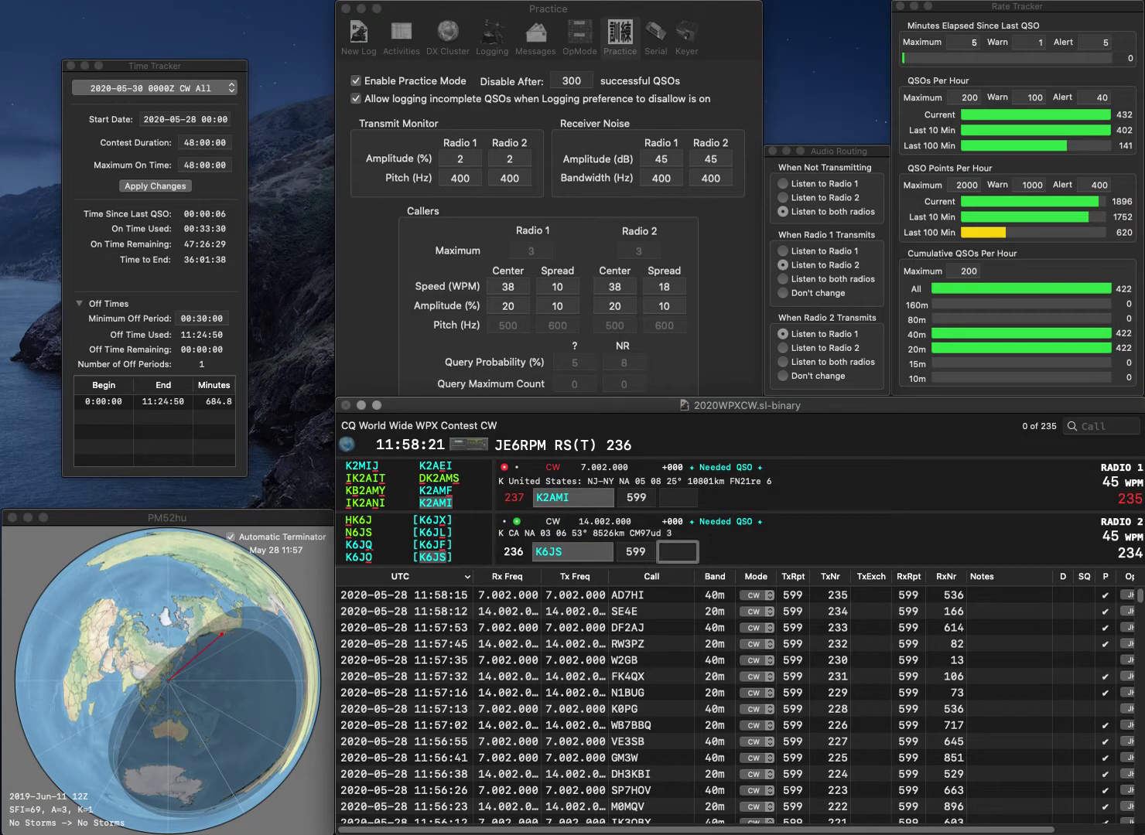
type("278")
key("Return")
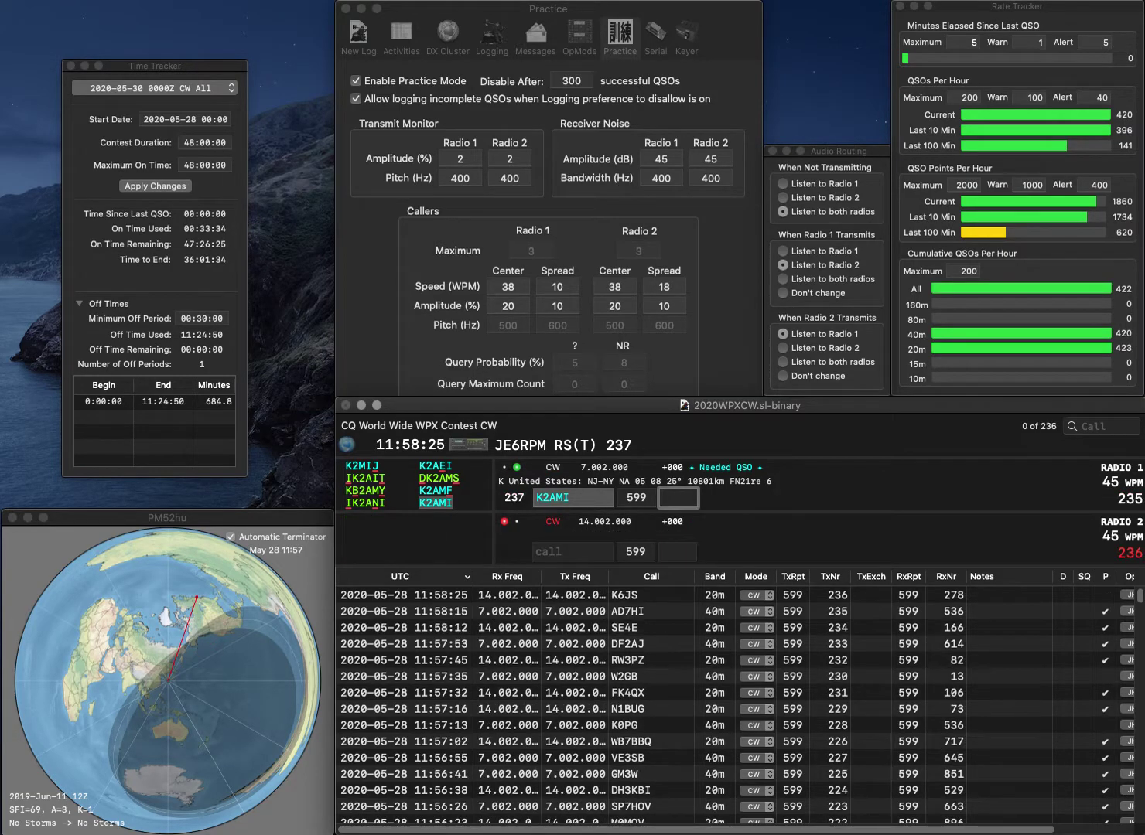
type("99")
key("Return")
type("BV")
key("Return")
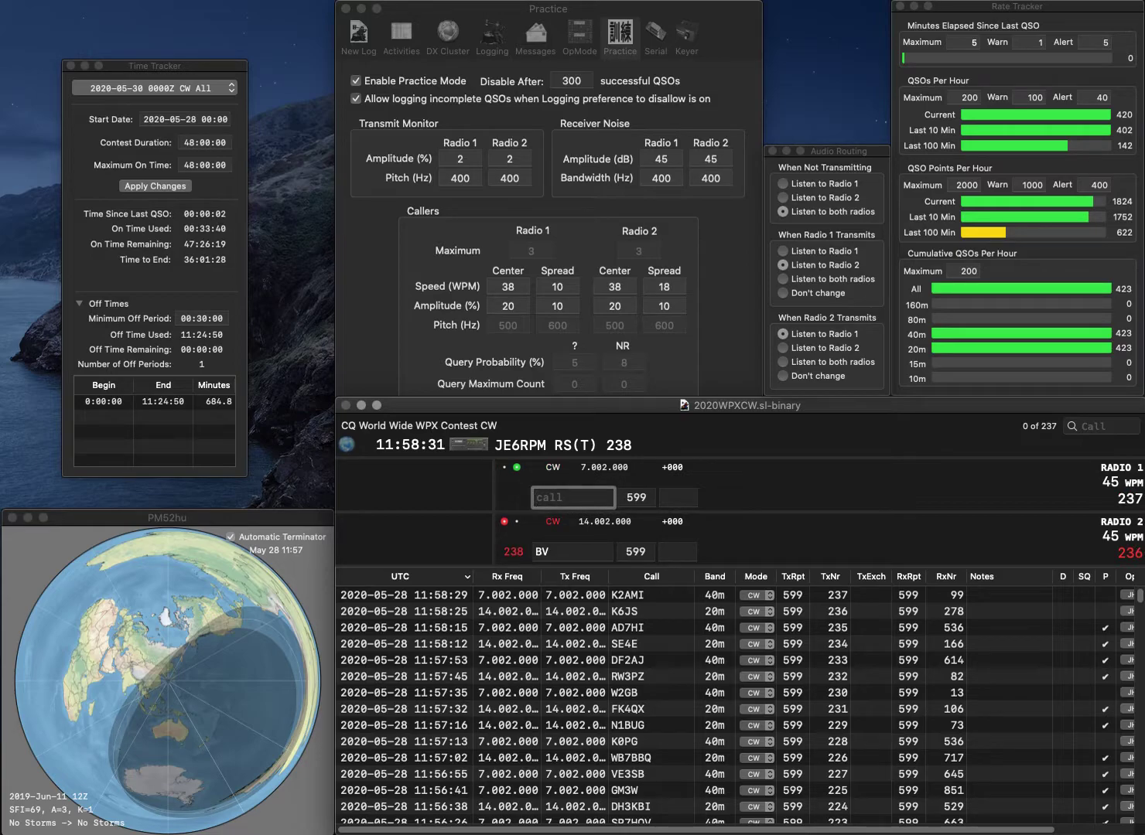
type("DK1BI")
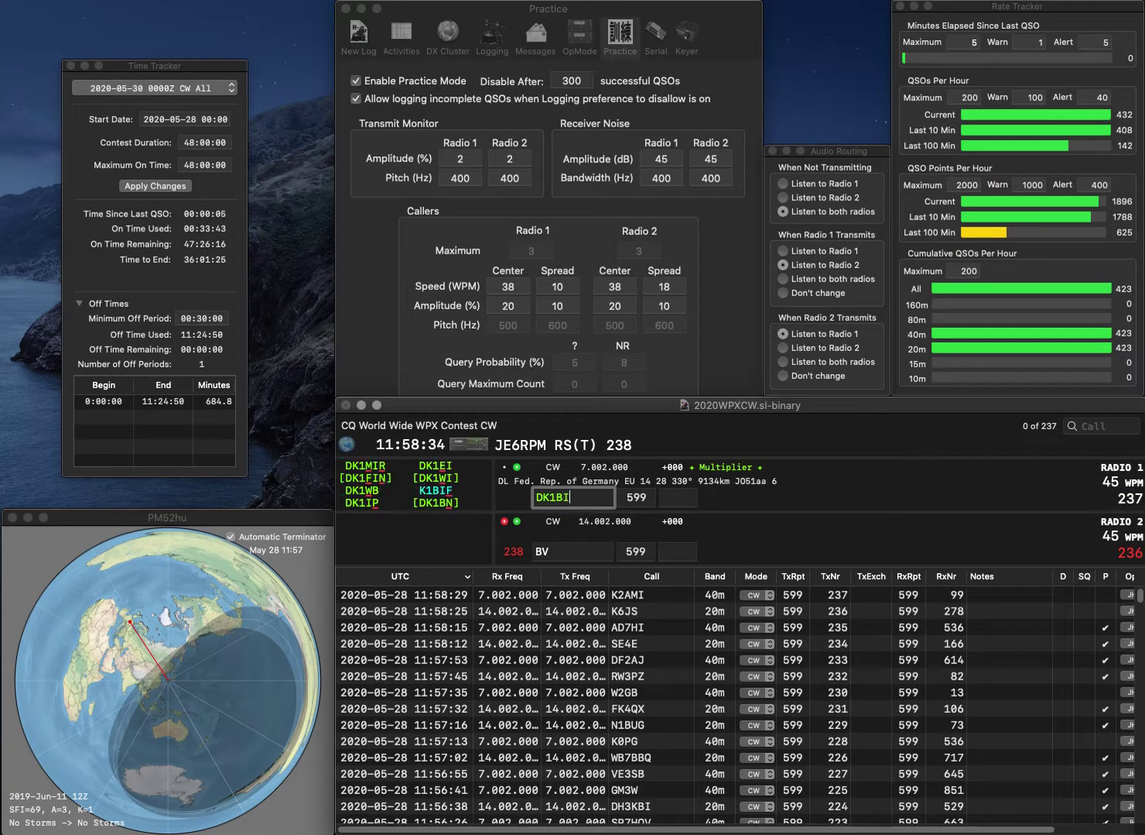
key("Home")
key("Delete")
key("Delete")
type("JD")
key("Right")
type("D")
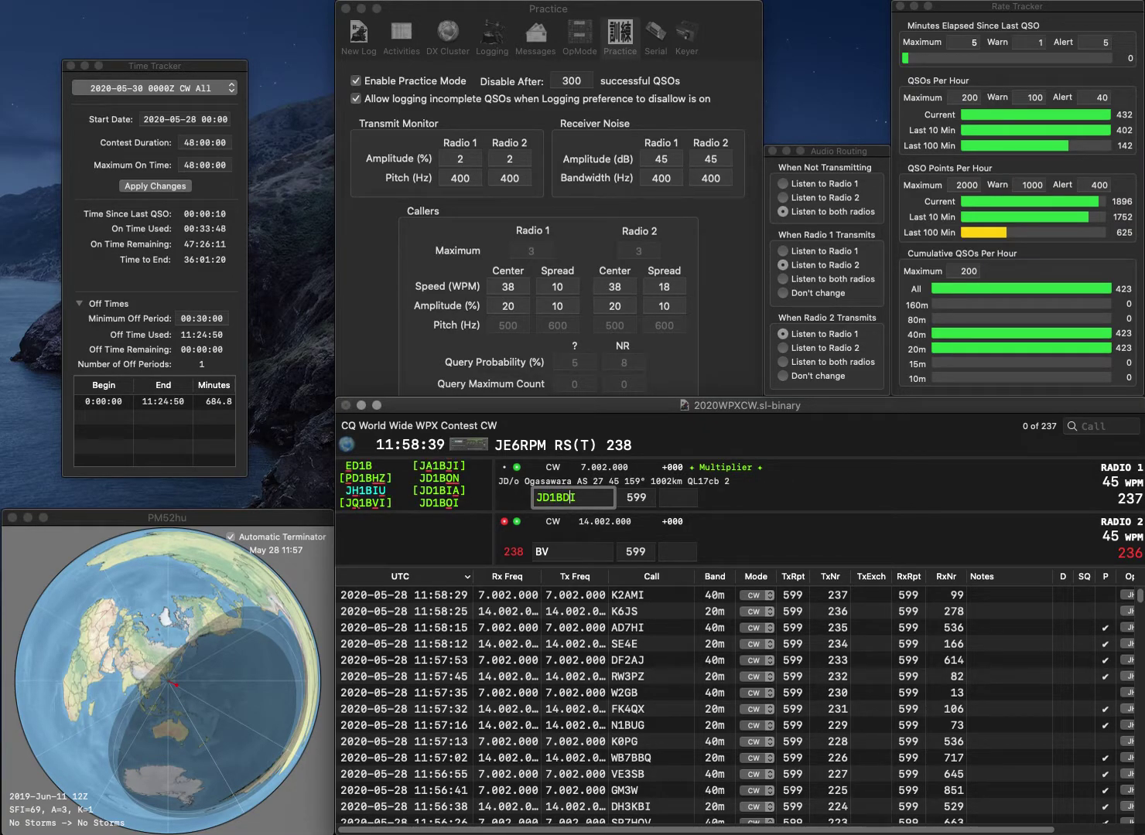
key("BackSpace")
key("End")
type("A")
key("Return")
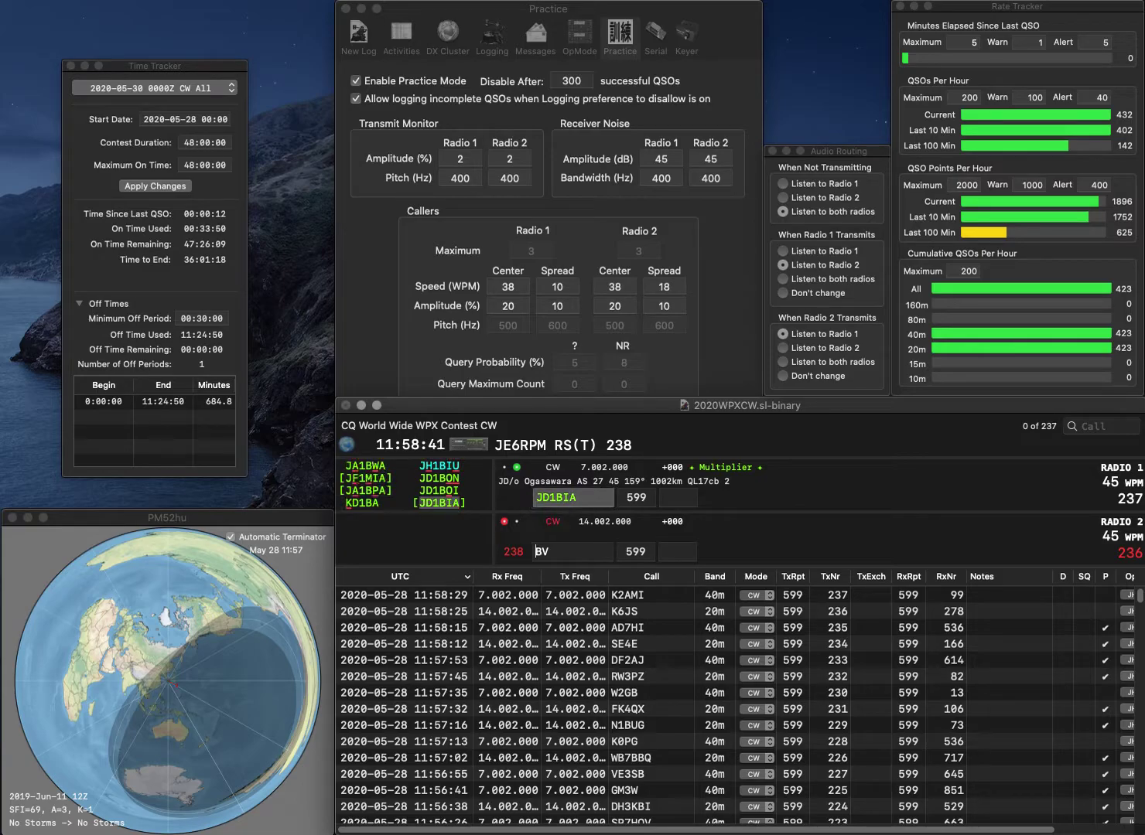
type("VE7")
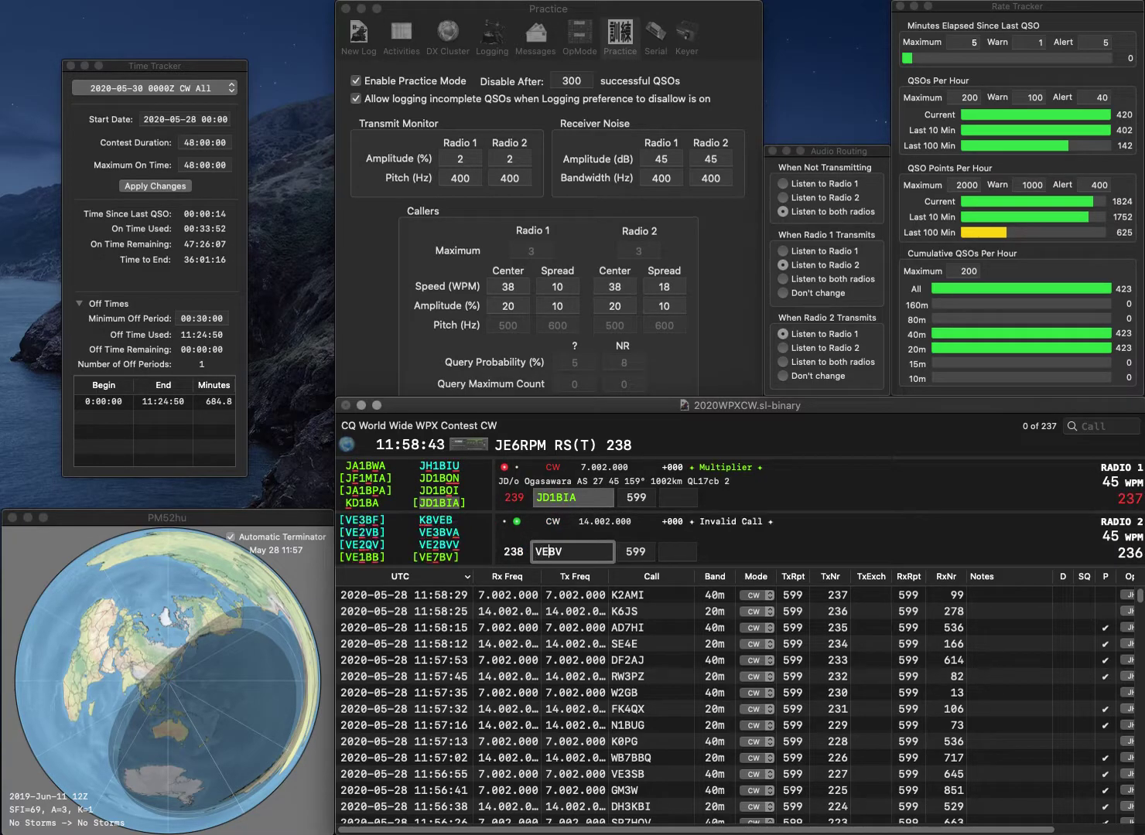
key("Return")
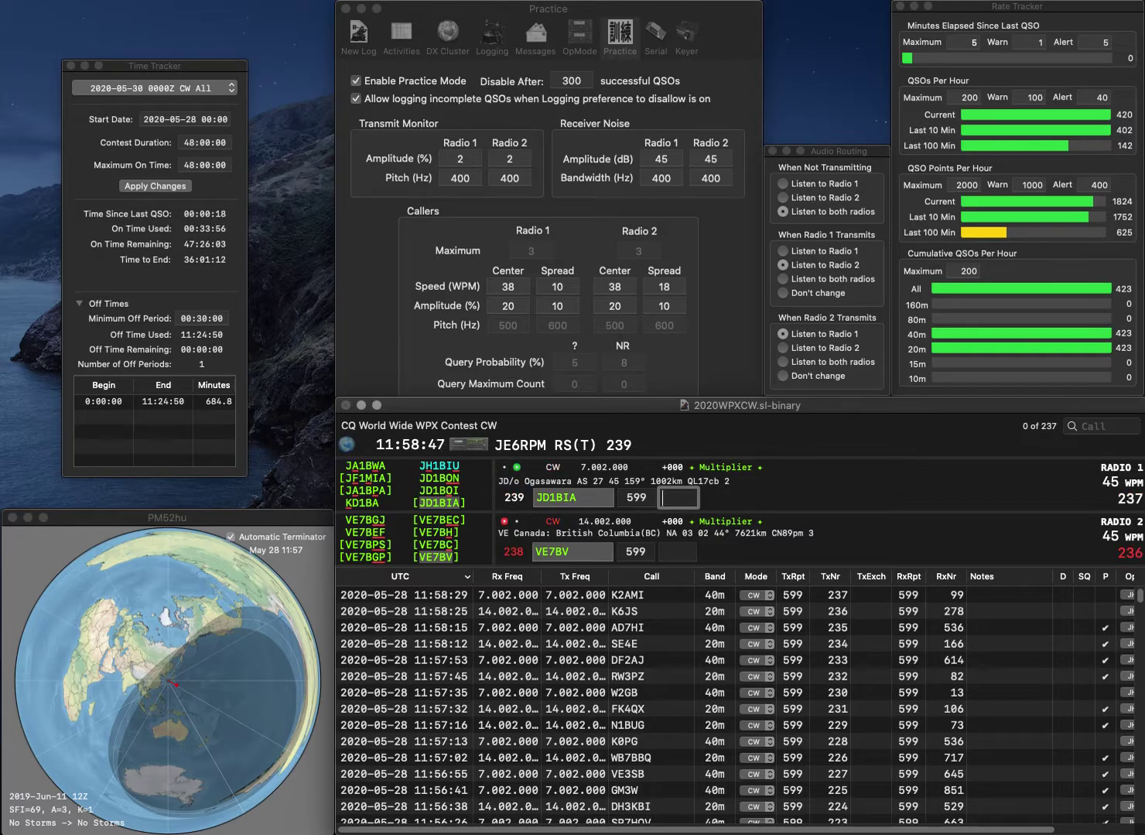
type("167")
key("Return")
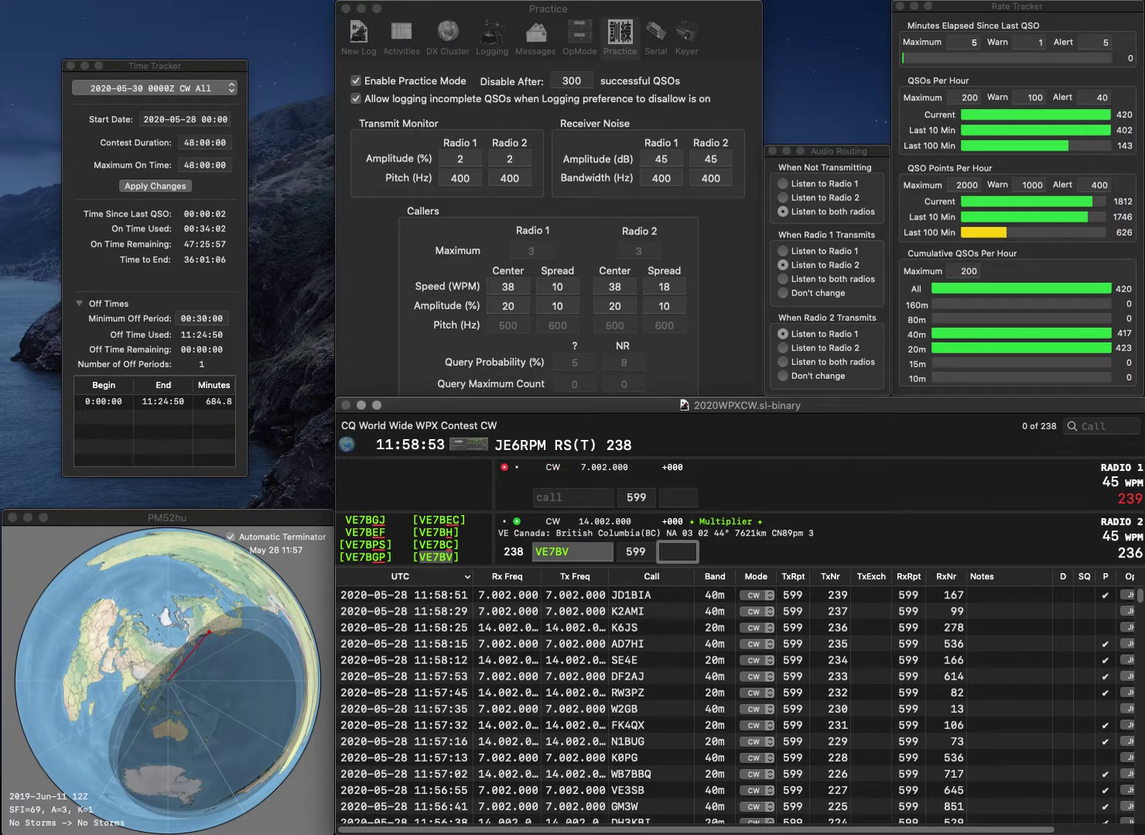
type("38")
key("Return")
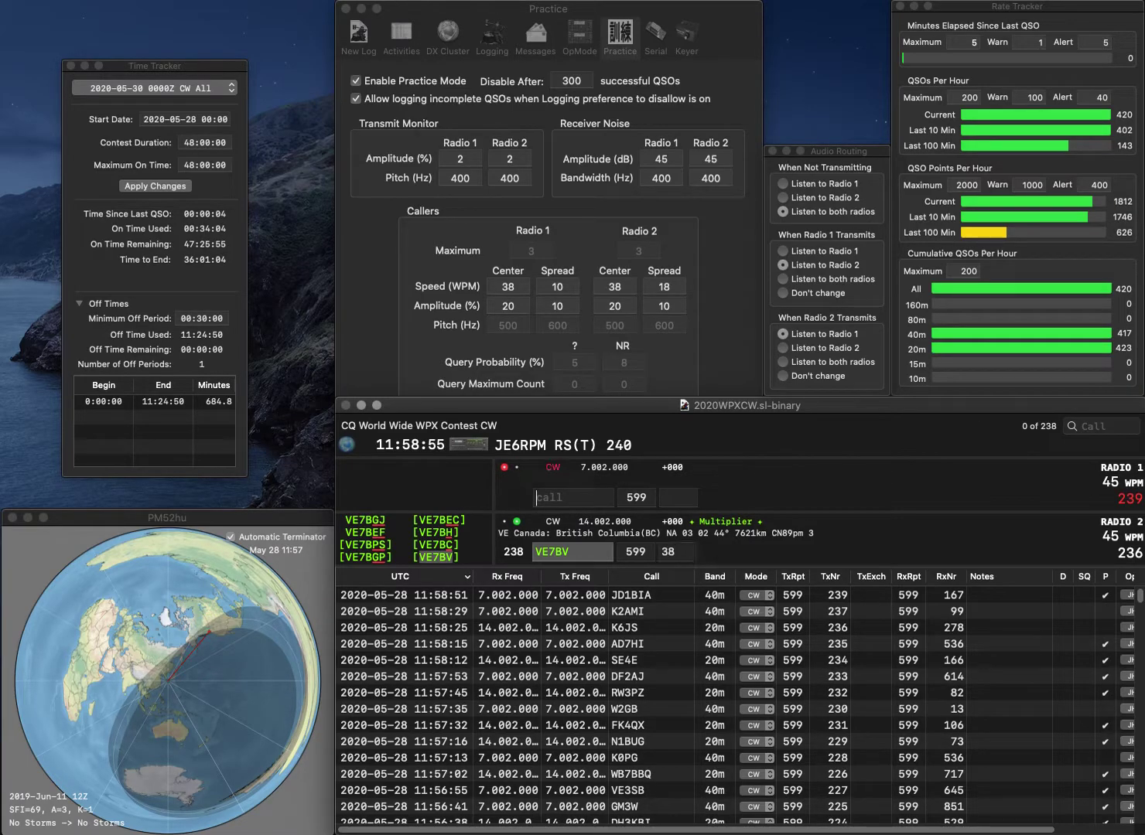
type("YO1MJZ")
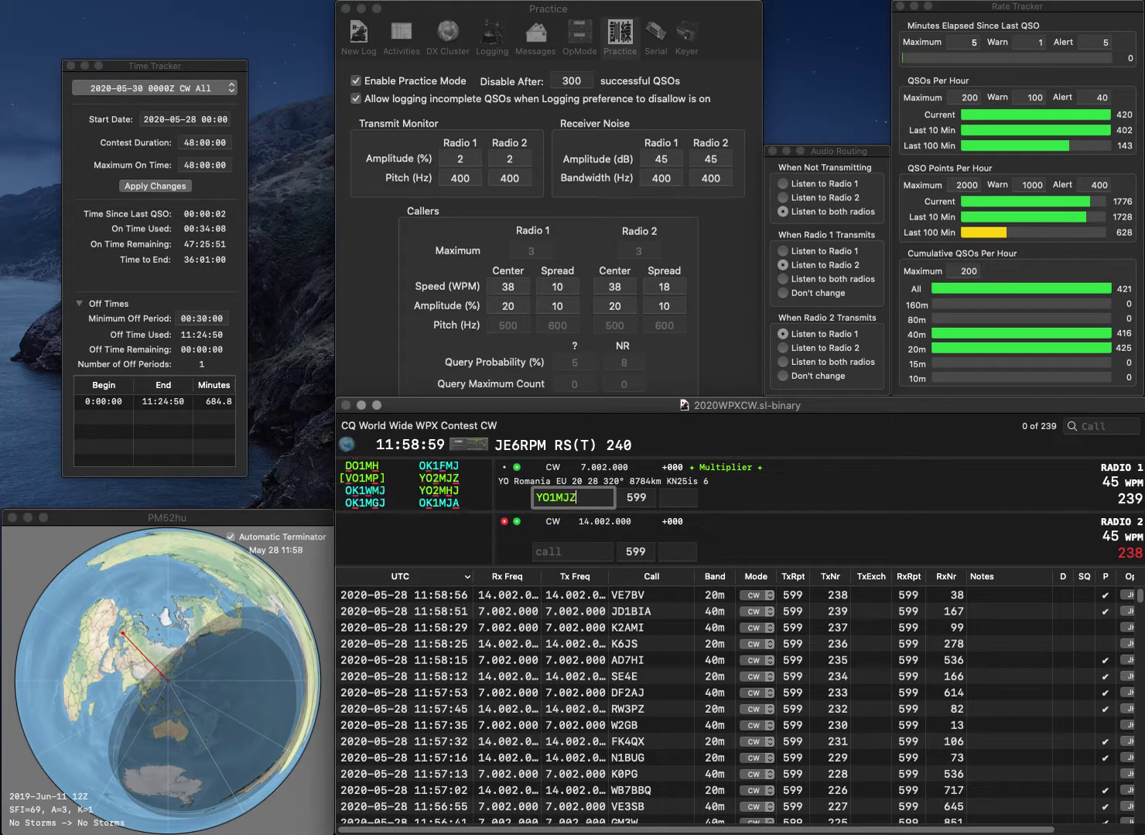
key("Return")
type("WE")
left_click(575, 498)
key("Left")
key("Left")
key("Left")
key("BackSpace")
type("2")
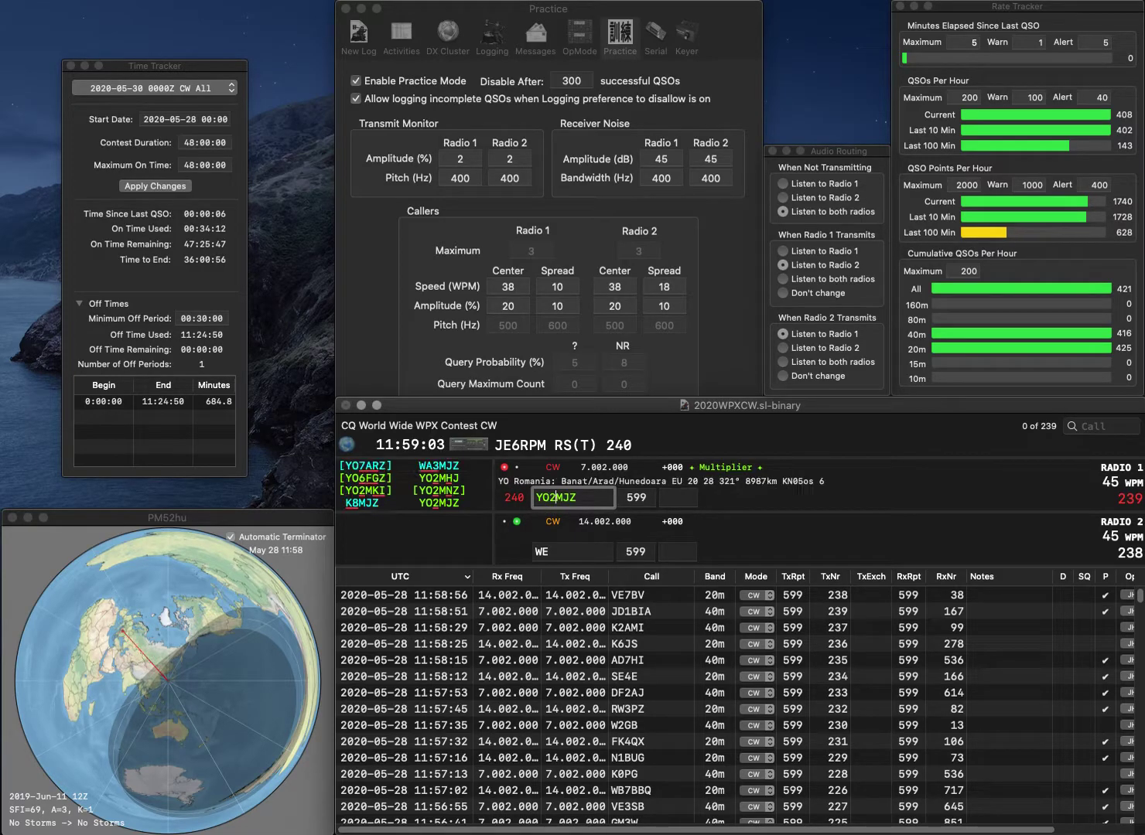
left_click(537, 552)
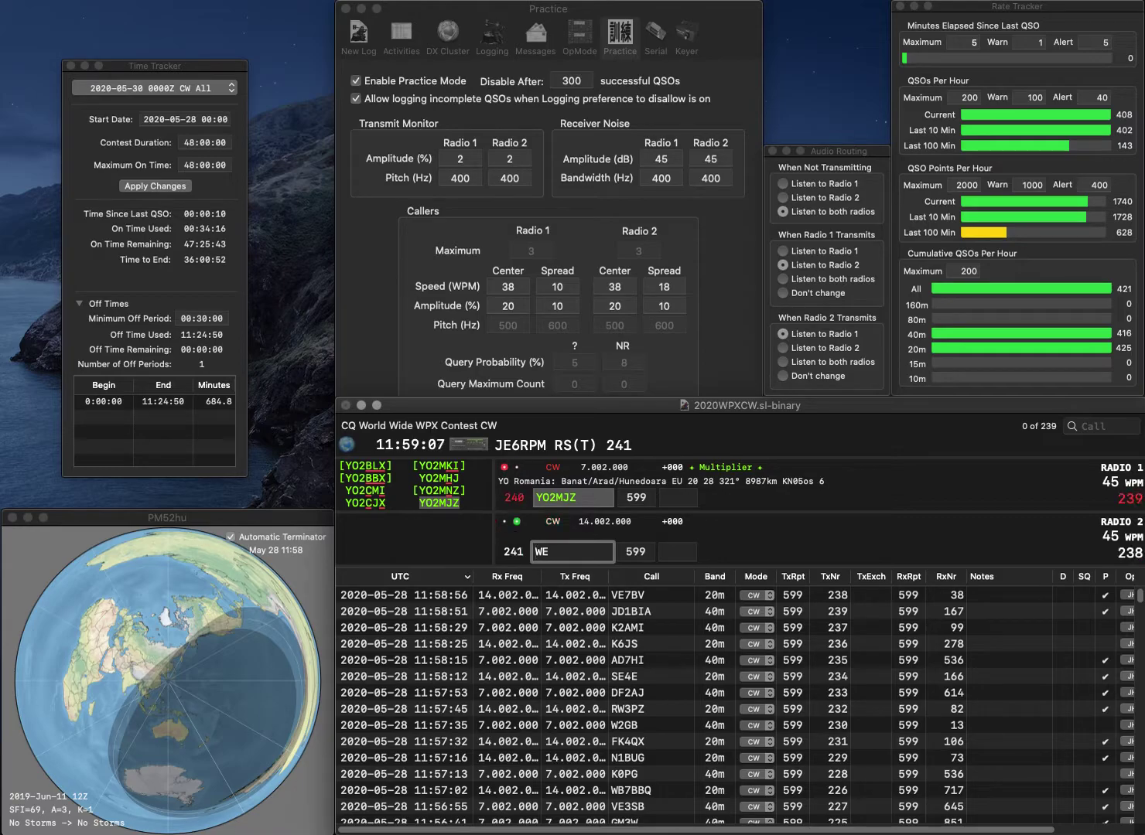
type("EA")
key("BackSpace")
type("W3")
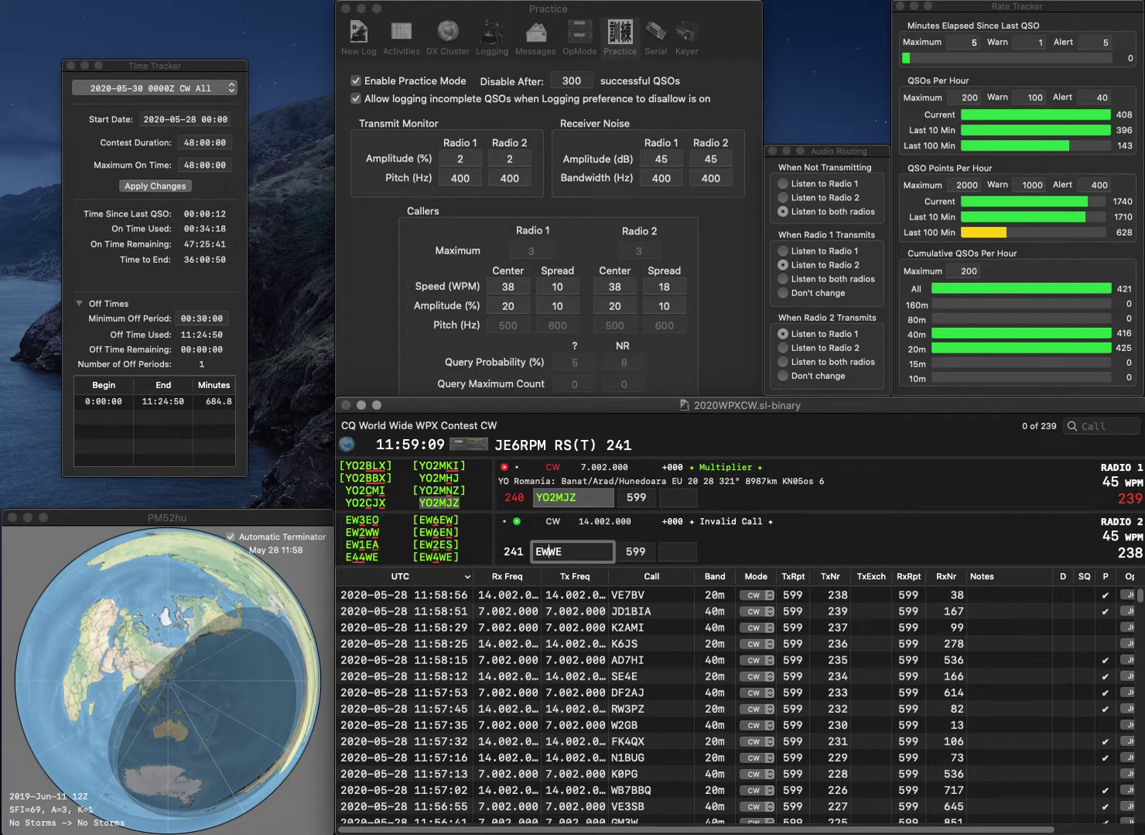
key("Delete")
type("O")
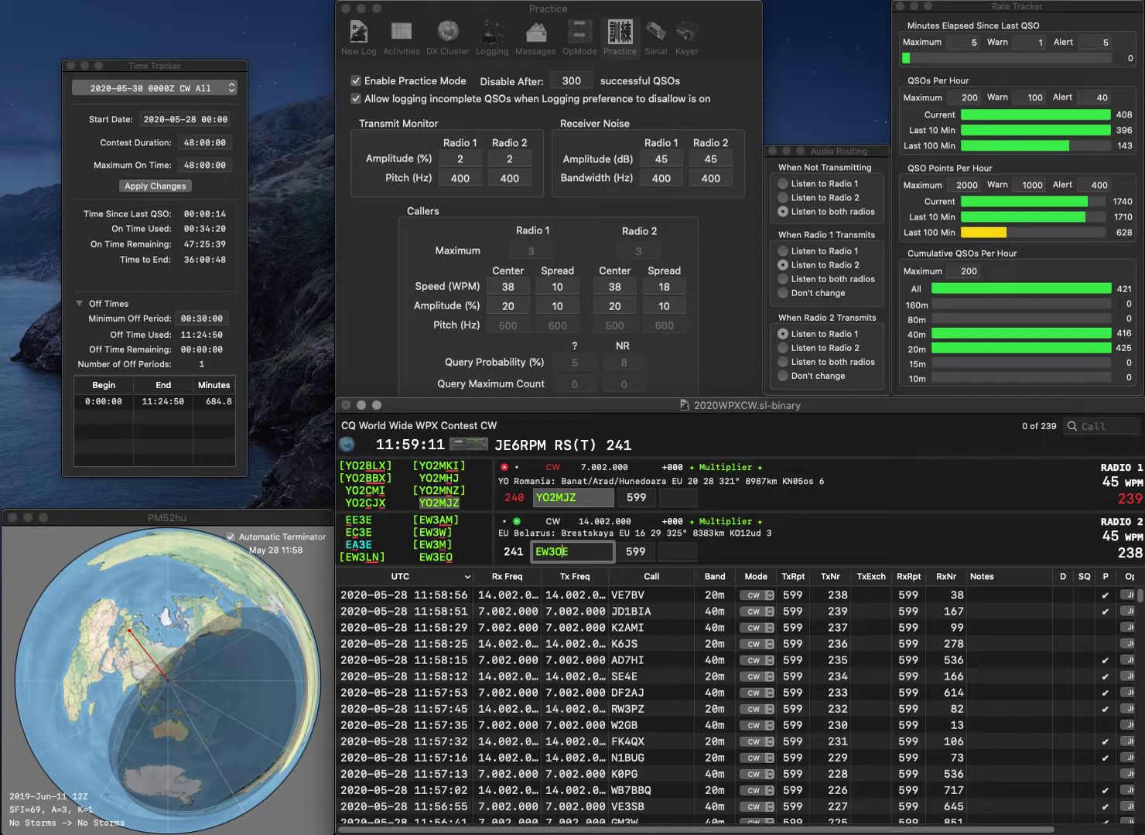
key("Return")
type("816")
key("Return")
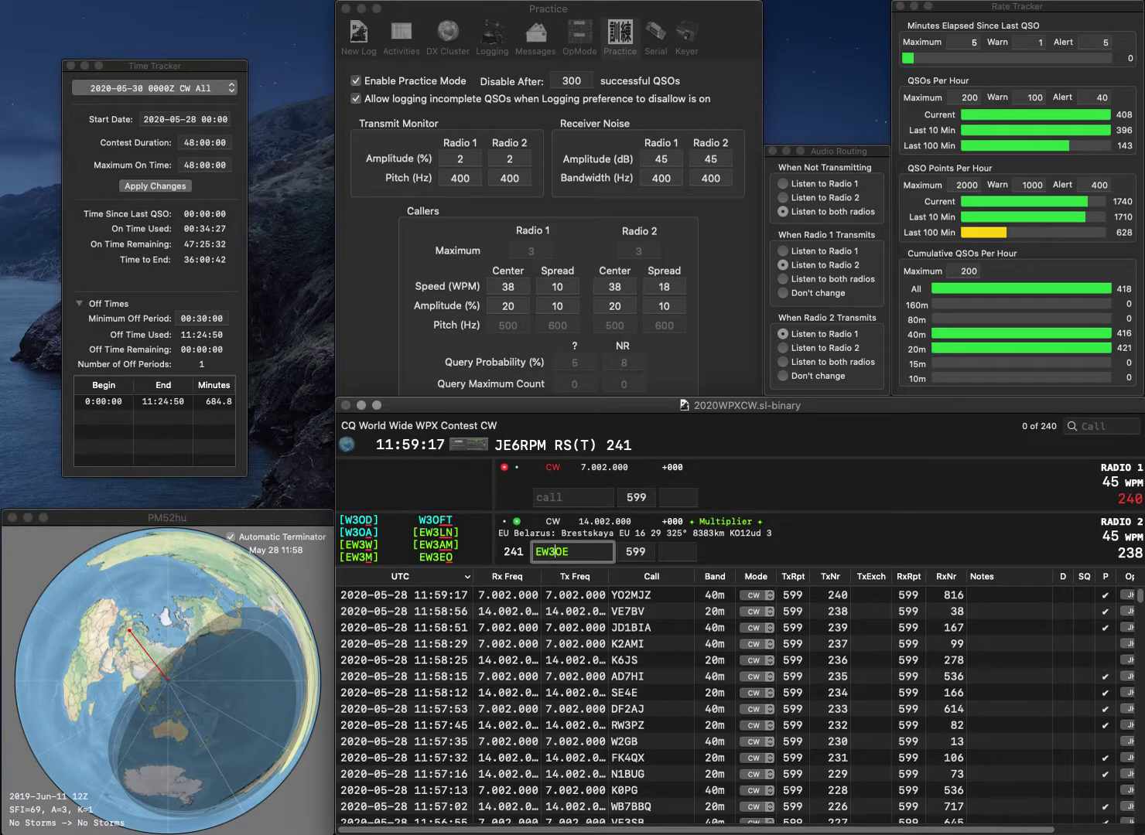
Step: Correct the Radio 2 call to EW4WE and send the exchange to JA1CQD on Radio 1
type("4W")
key("backslash")
type("JA1CQD")
key("Return")
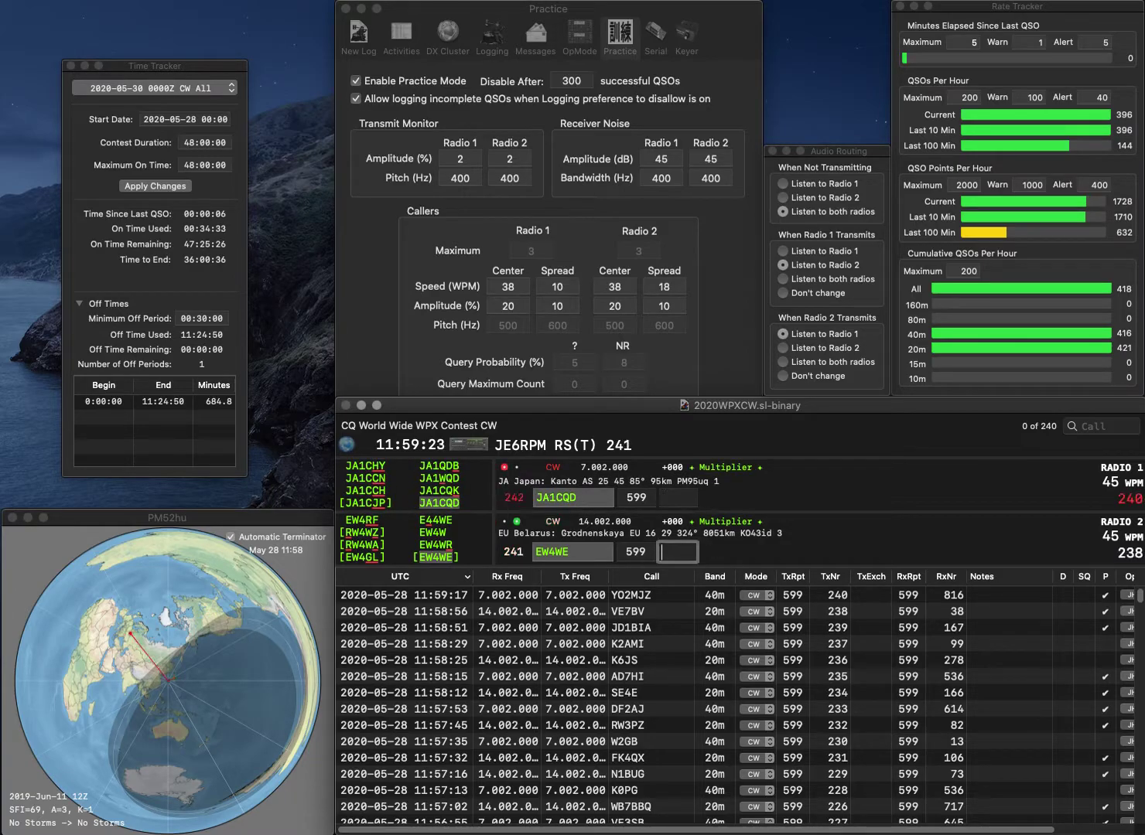
type("491")
key("Return")
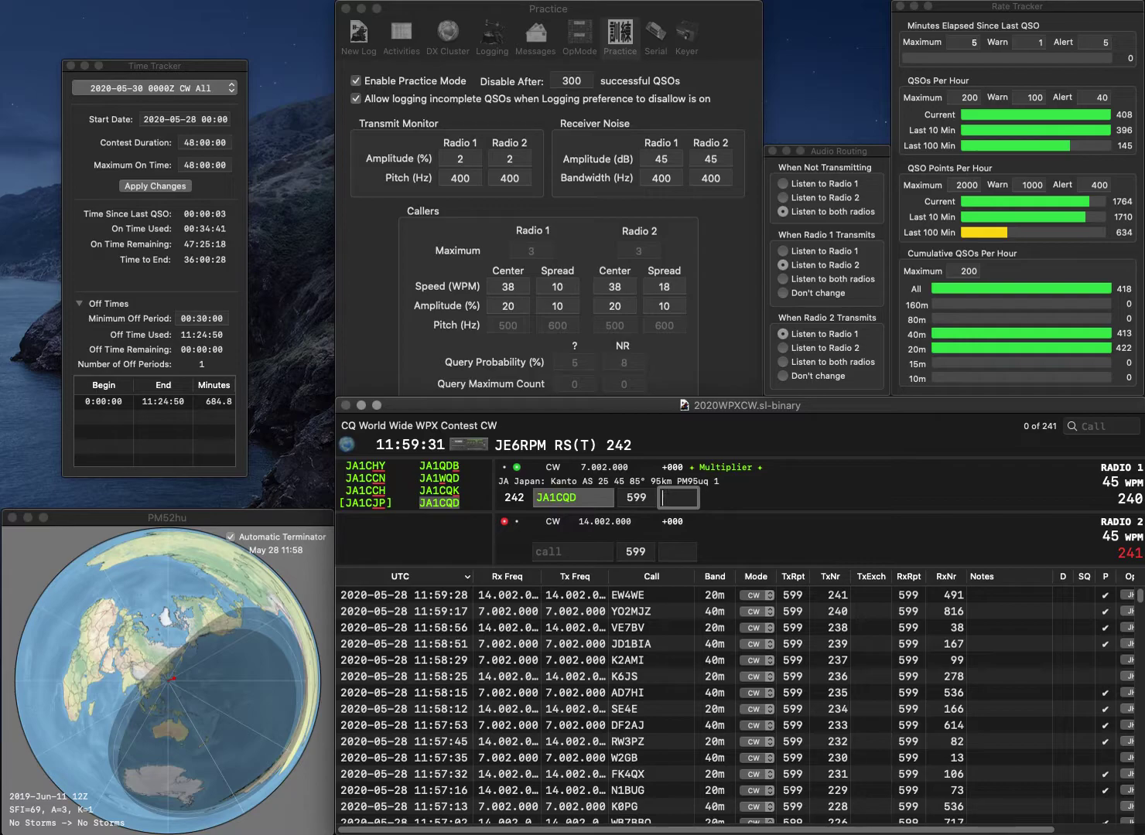
type("747")
key("Return")
type("DJ5LA")
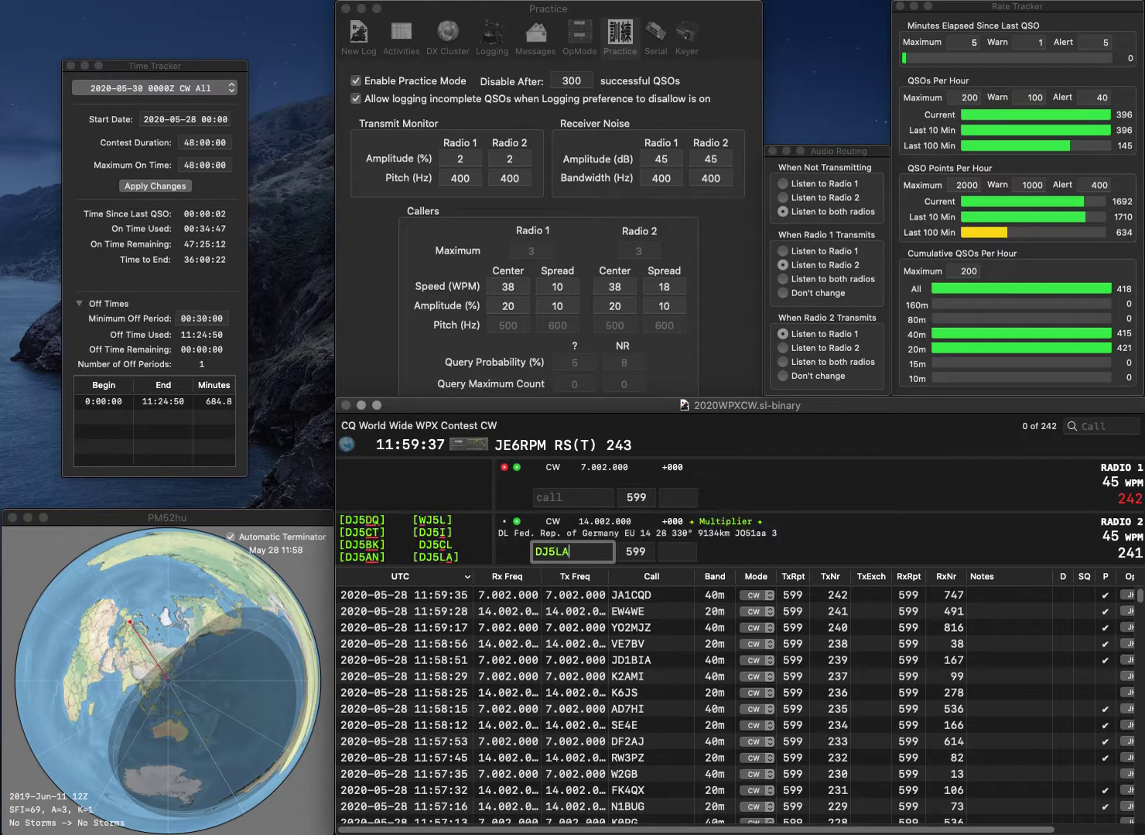
key("Return")
type("KI7")
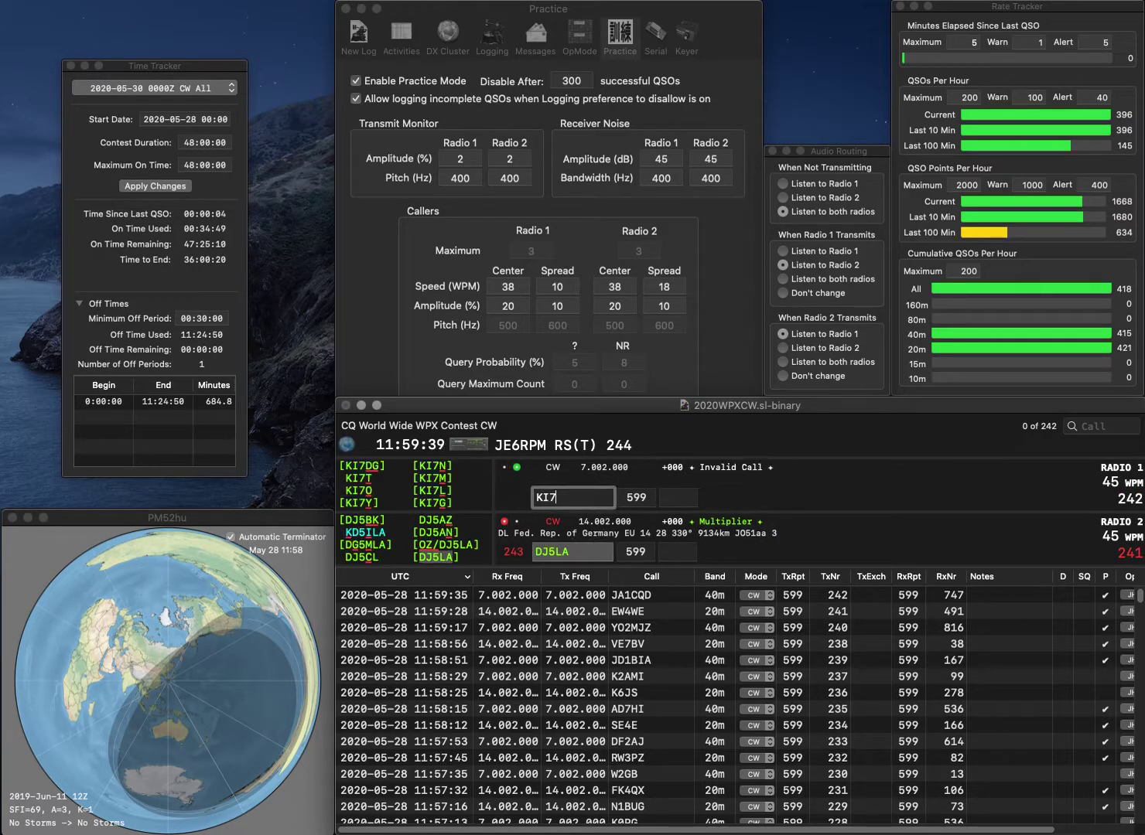
type("PYH")
key("Return")
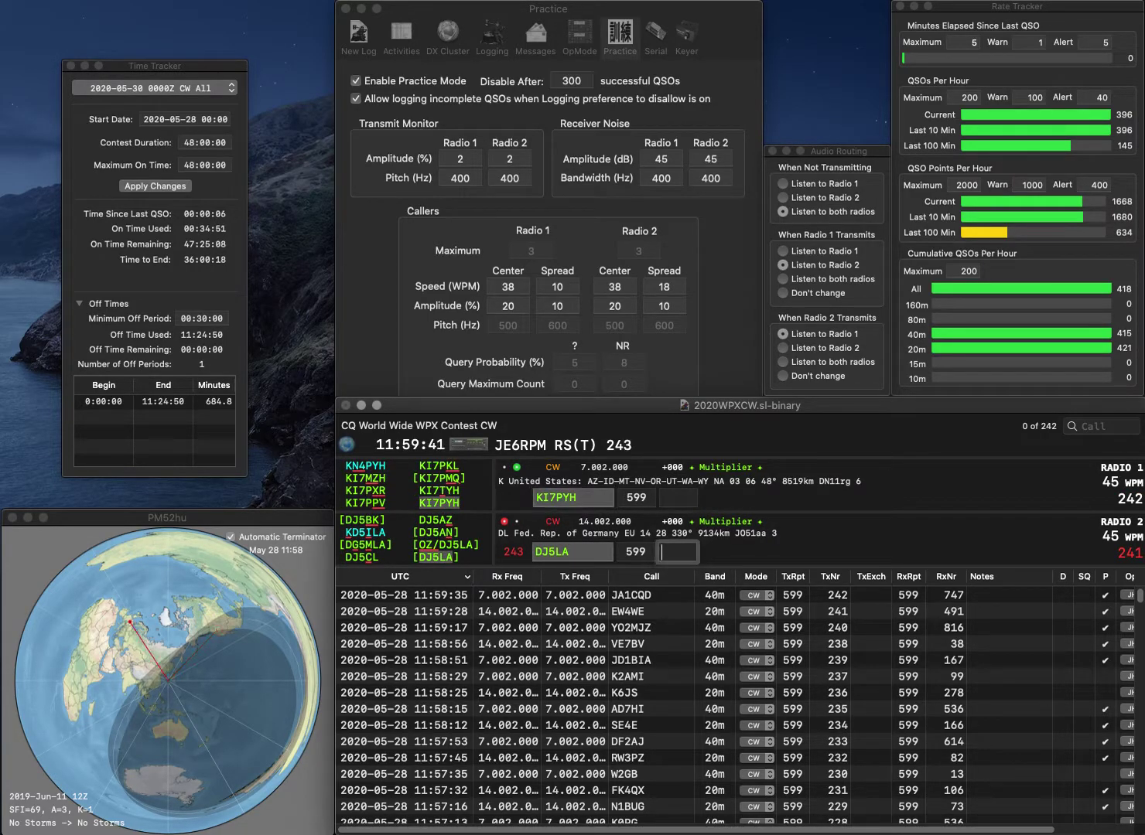
type("858")
key("Return")
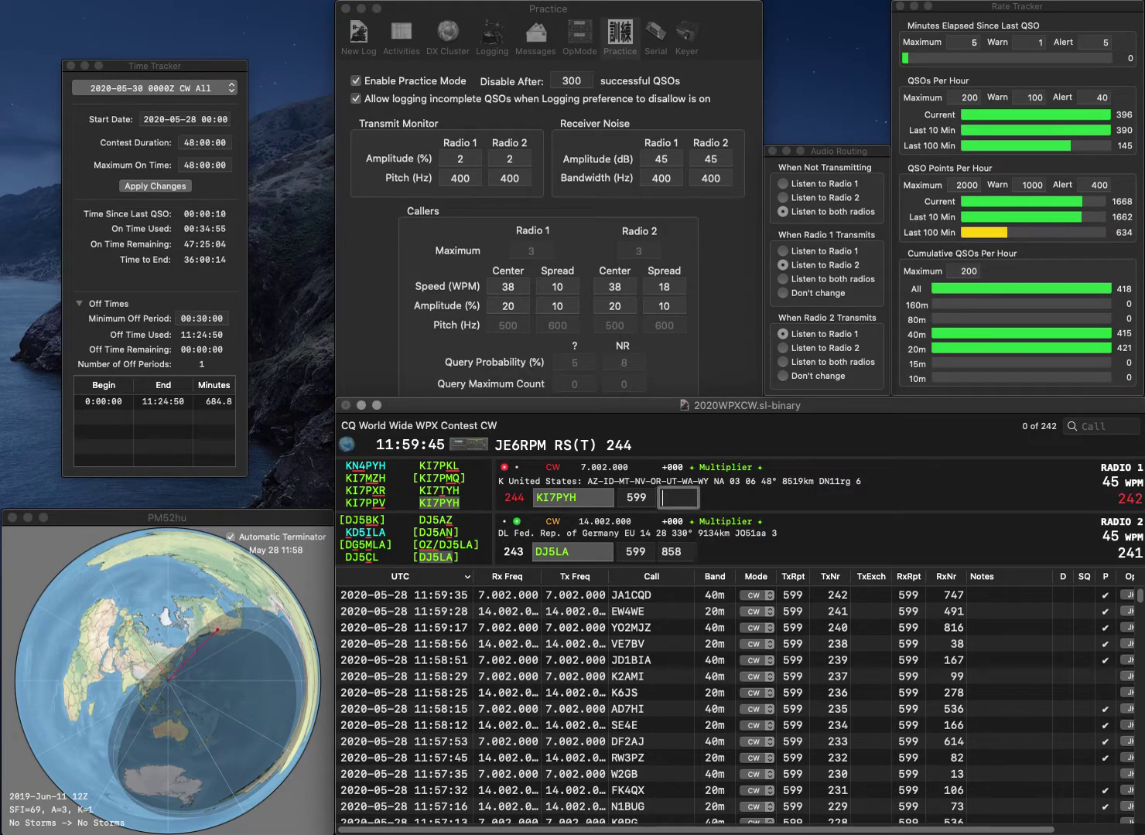
type("400")
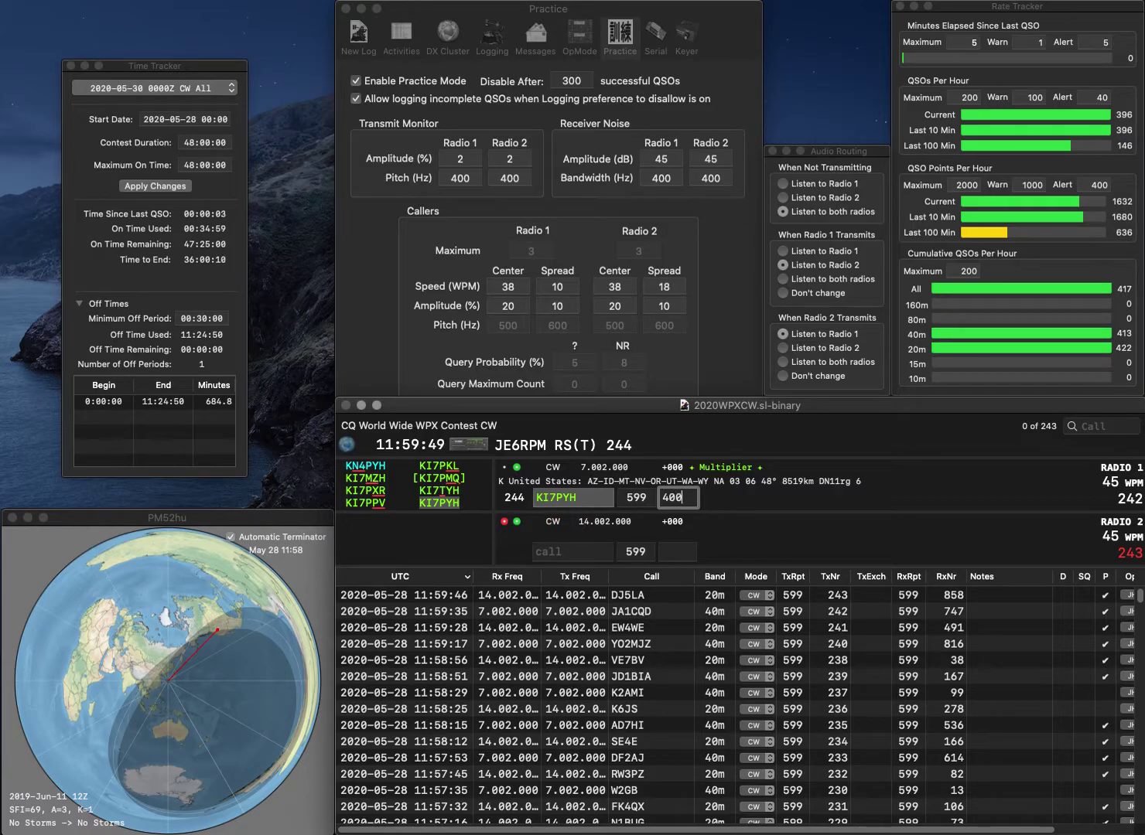
key("Return")
type("P2EAQ")
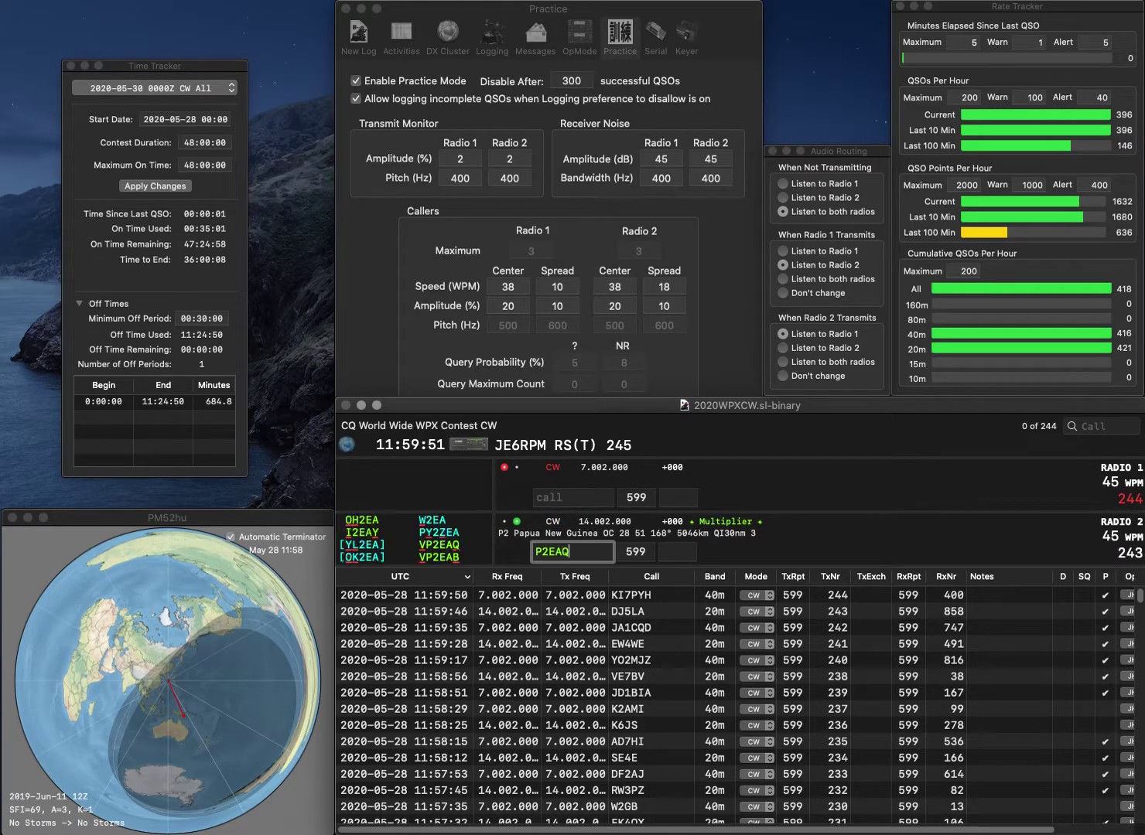
key("Home")
type("V")
key("Return")
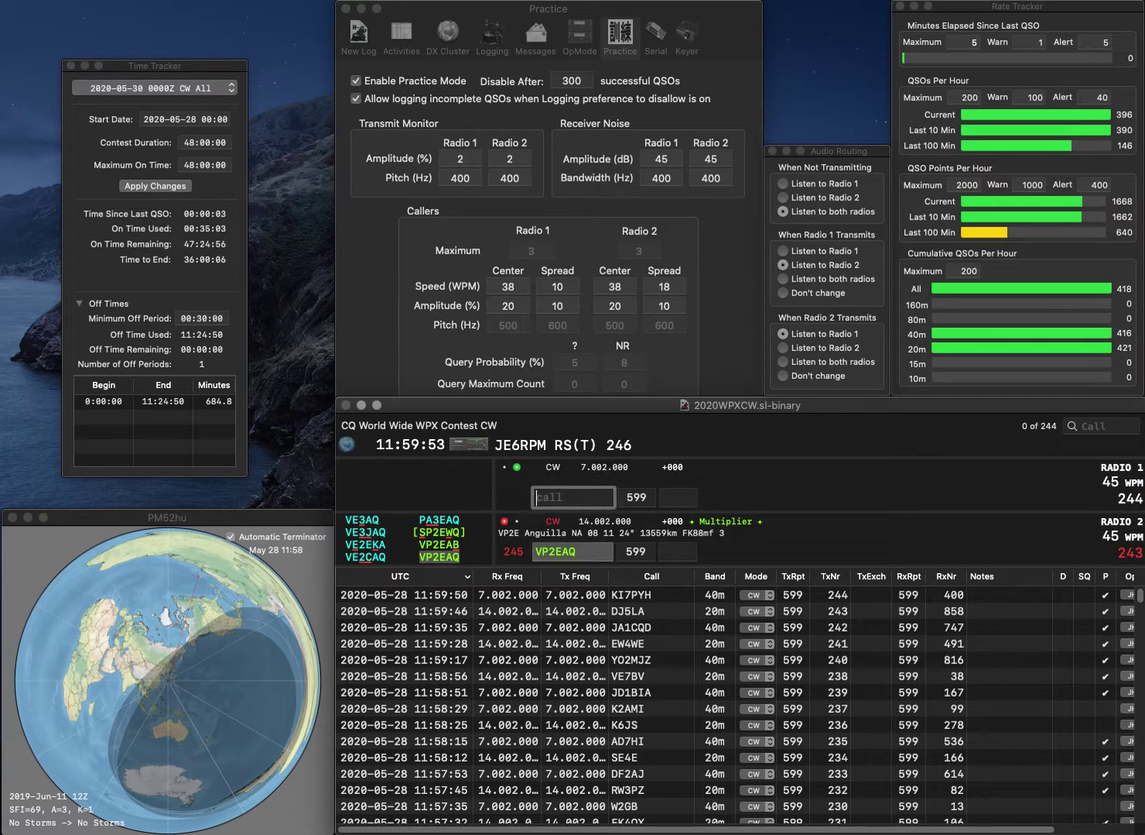
type("2DB")
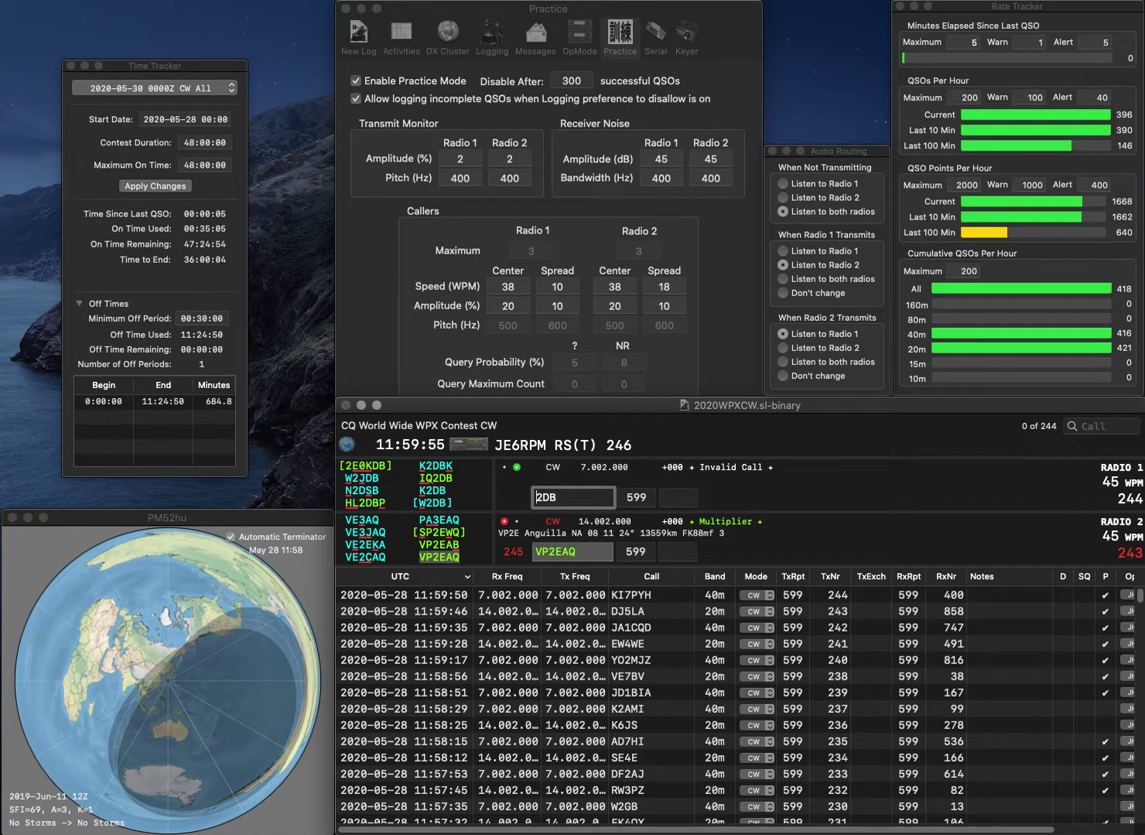
key("Return")
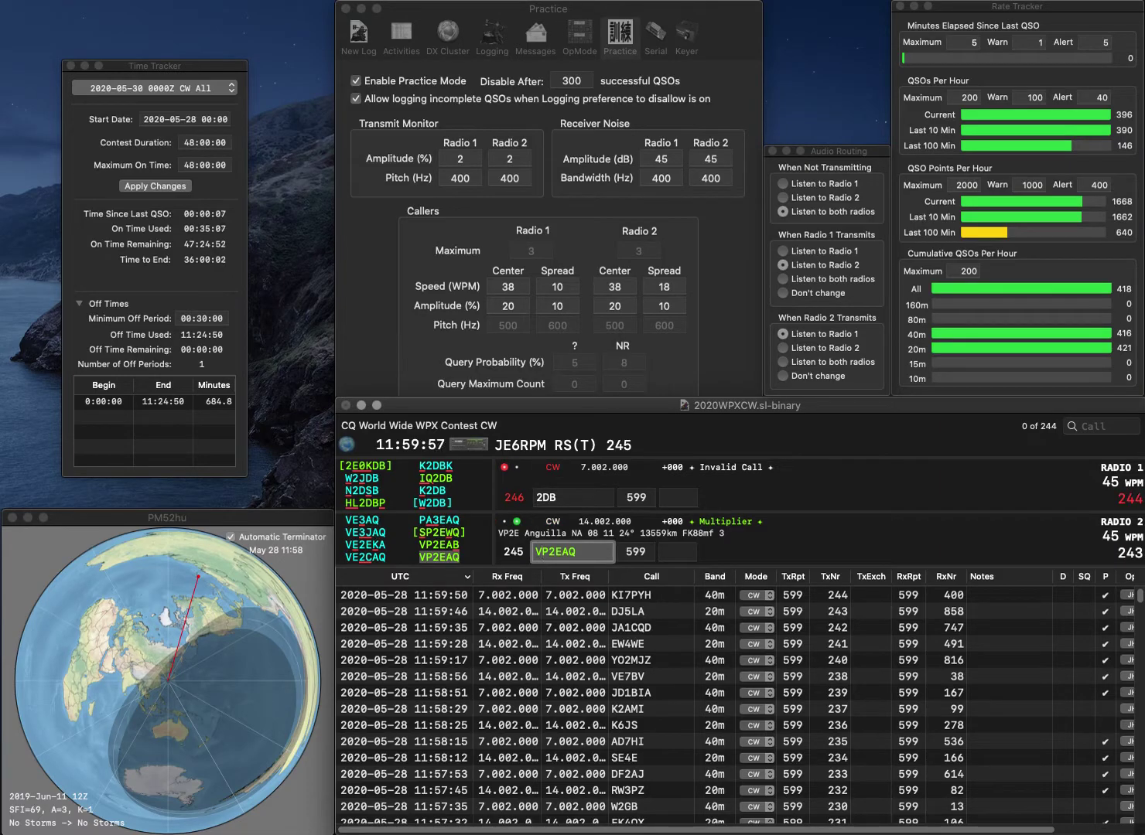
Step: Log VP2EAQ on Radio 2 with received number 576 and complete Radio 1's call as IQ2DB, sending its exchange
type("576")
key("Return")
type("IQ")
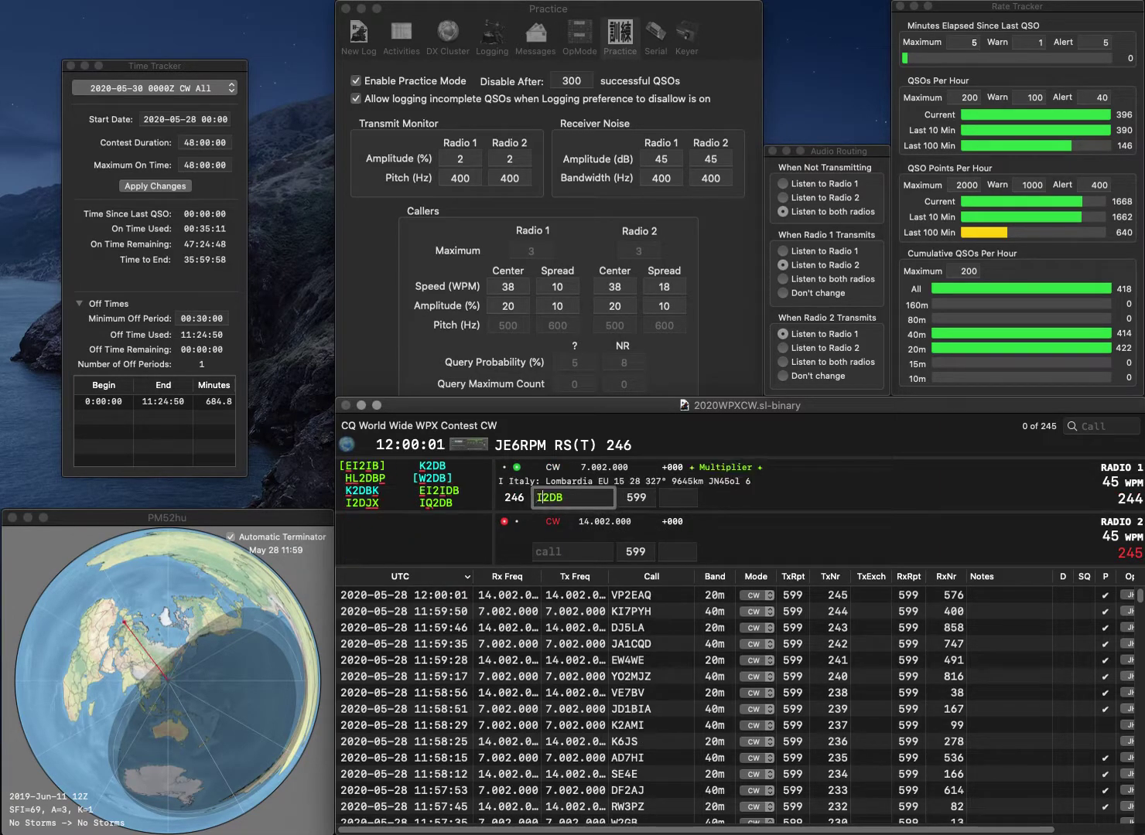
key("Return")
Step: Send the exchange to AE5E on Radio 2 and log IQ2DB on Radio 1 with received number 12
type("AE5E")
key("Return")
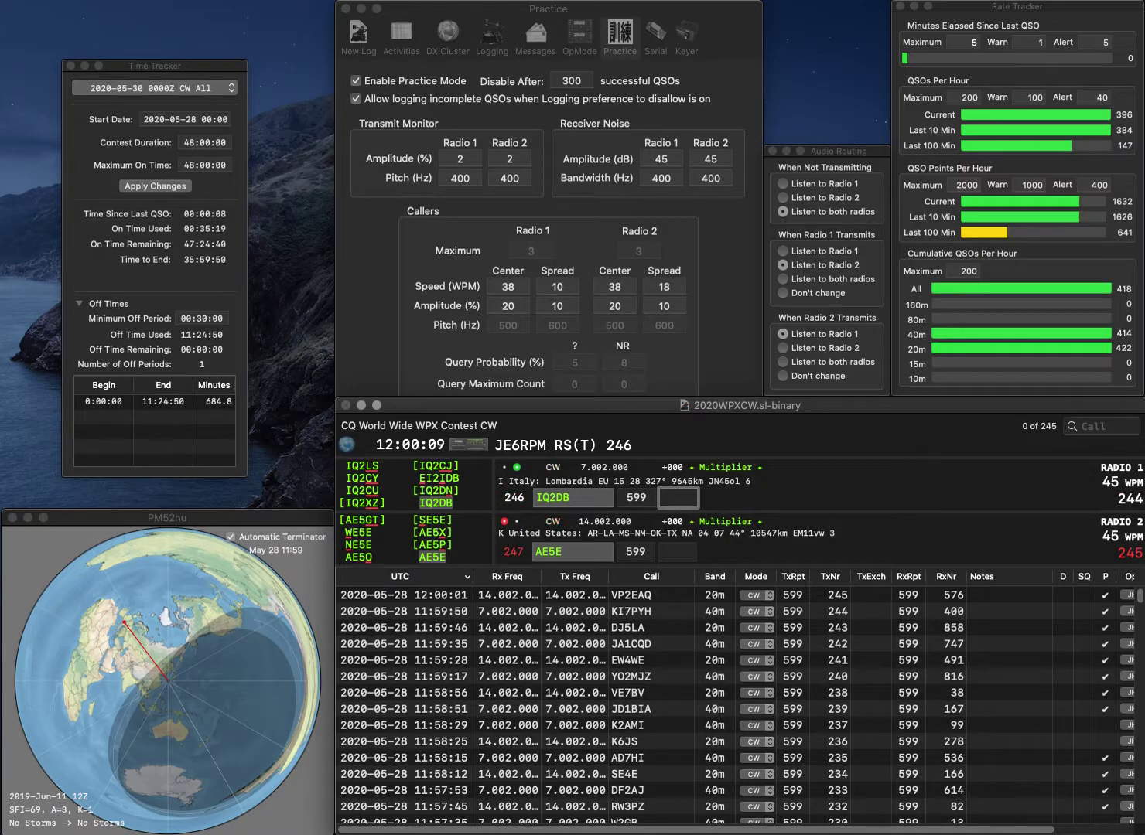
type("2")
key("Return")
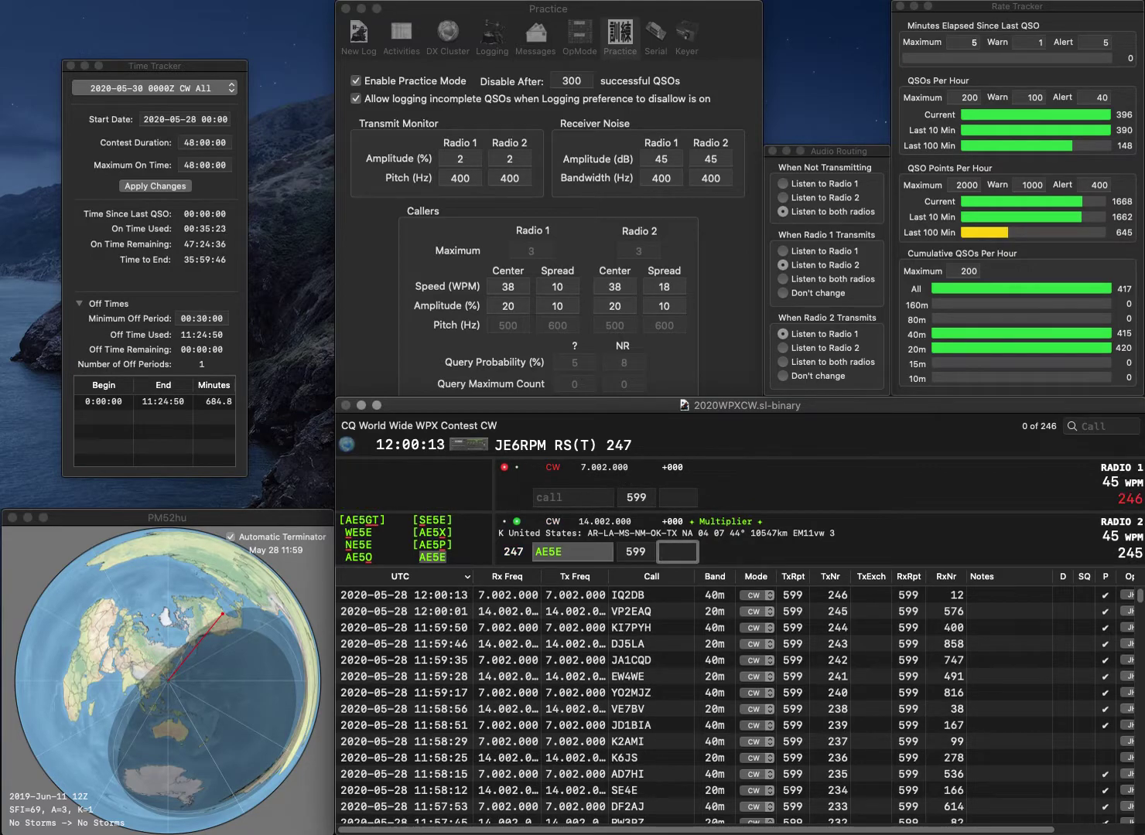
type("151")
key("Return")
type("KD8OSD")
key("Return")
type("N8IPO")
key("Return")
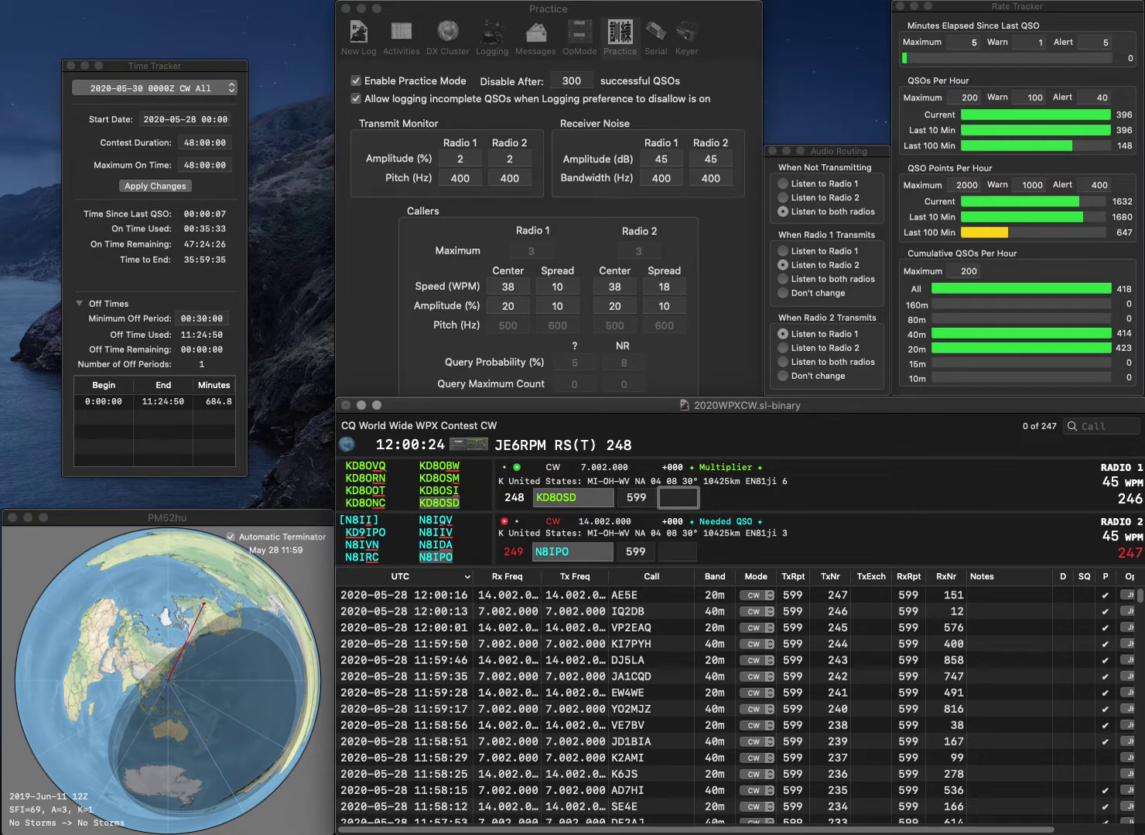
type("478")
key("Return")
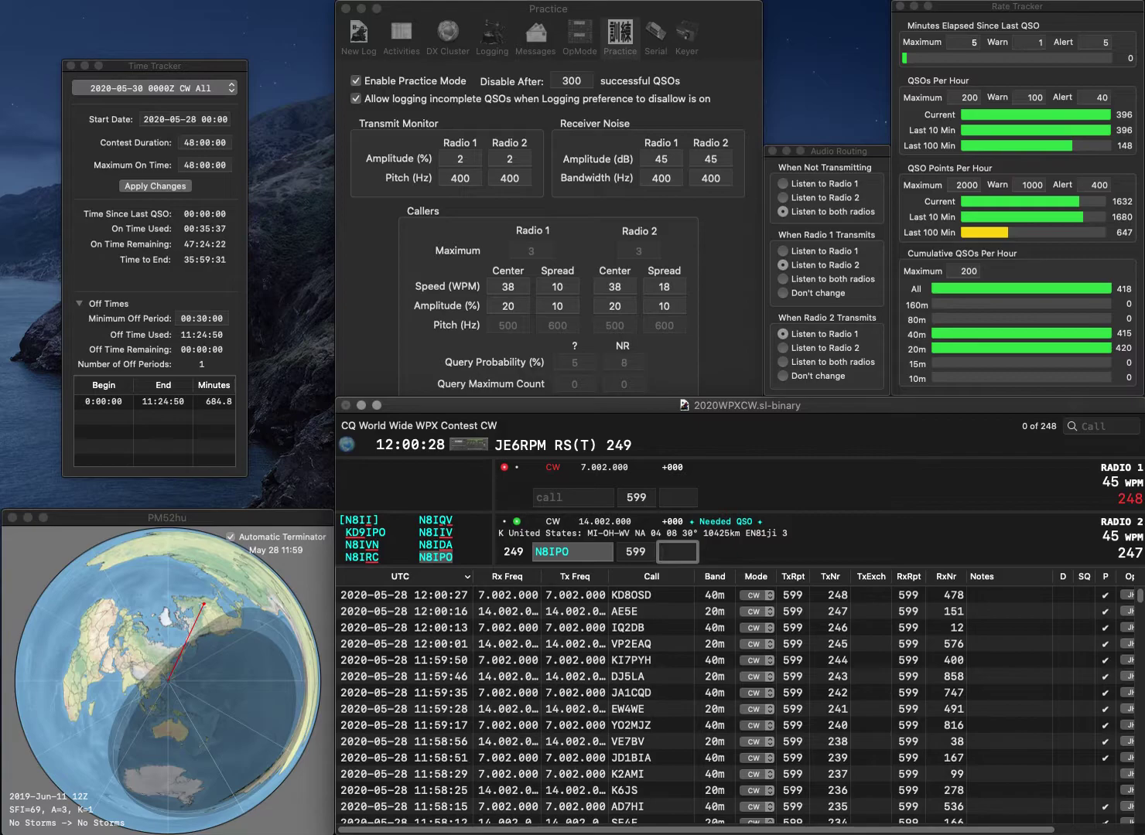
type("910")
key("Return")
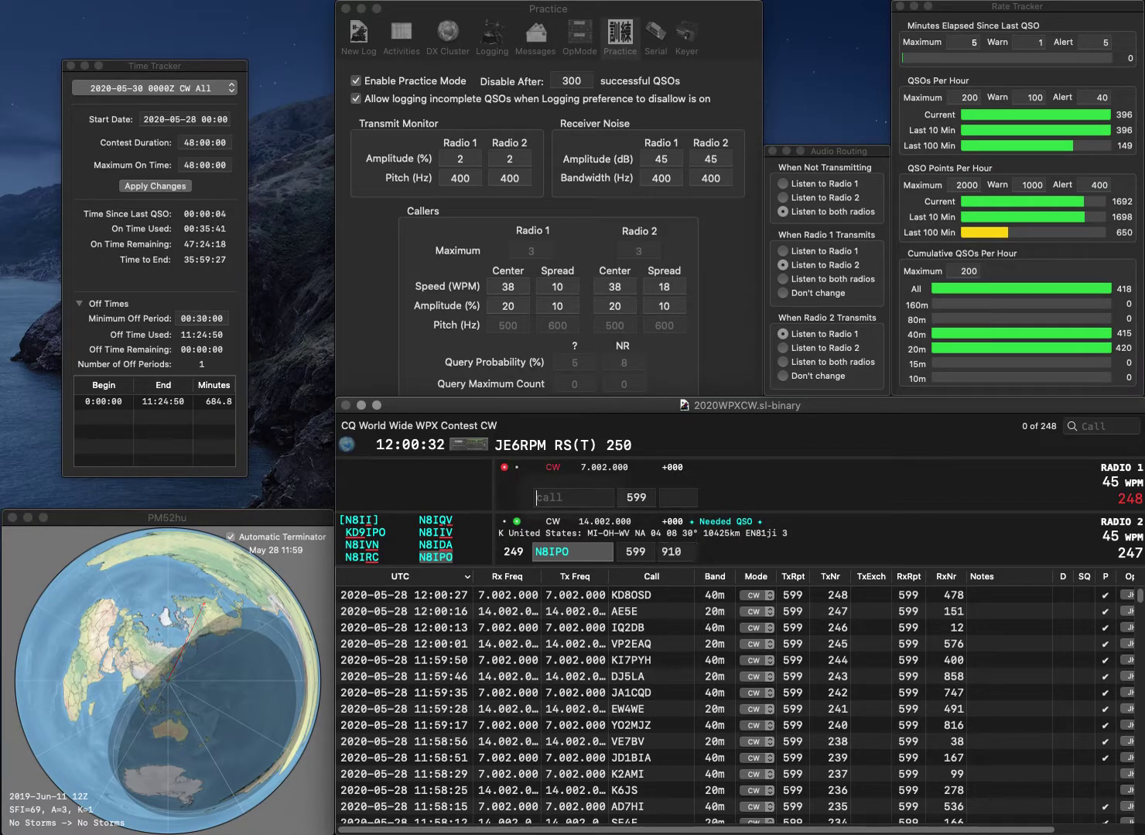
type("DJ3ZF")
key("Return")
type("PX")
key("Return")
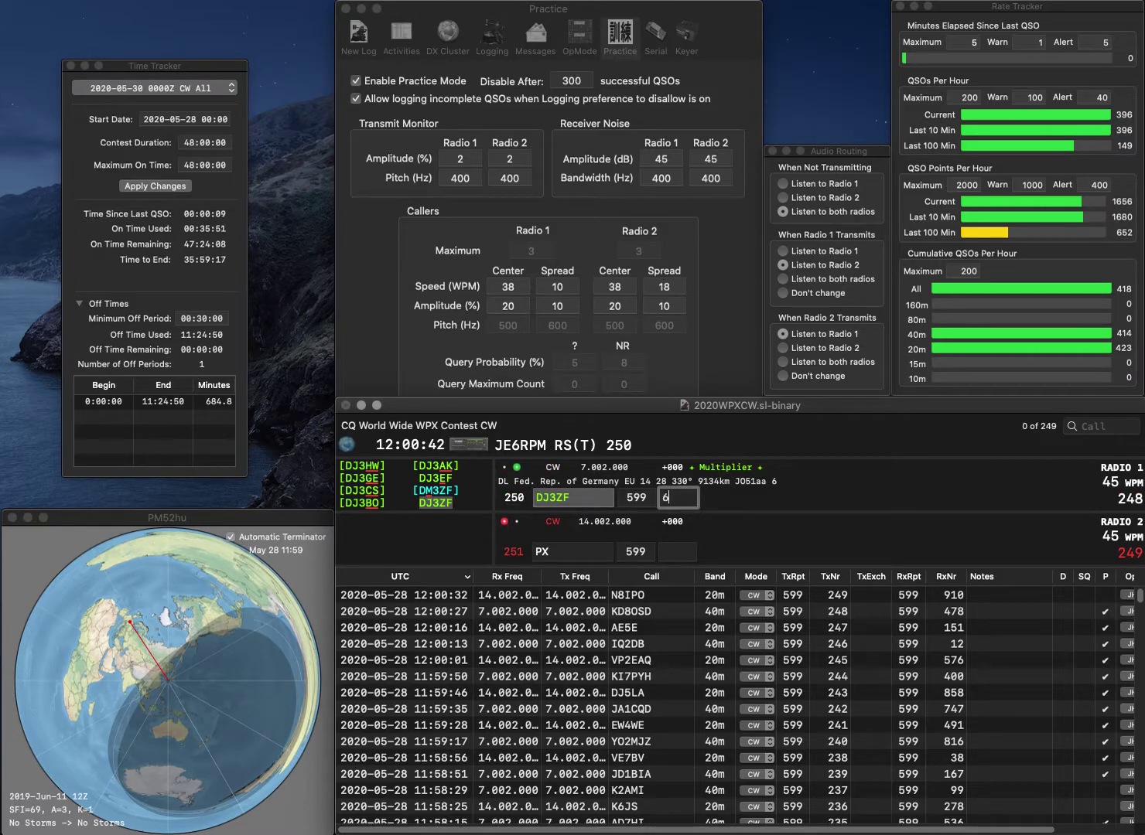
type("4")
key("Return")
type("F5")
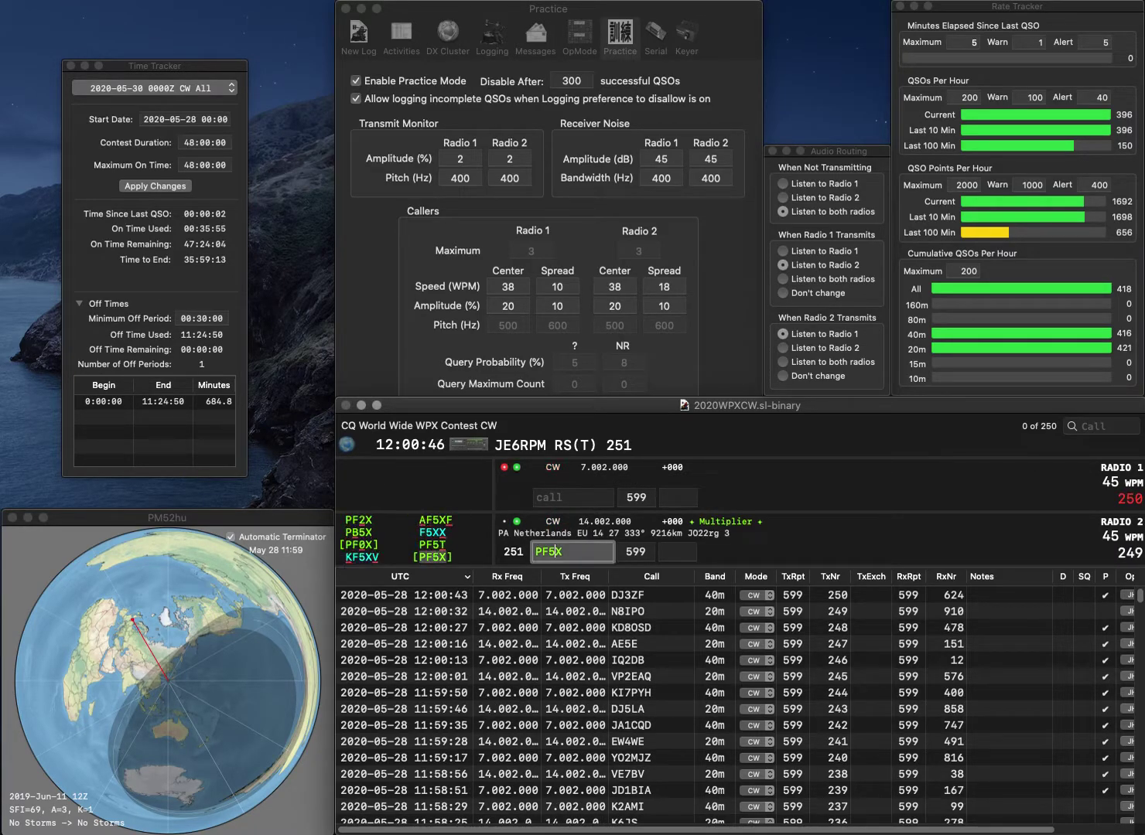
key("Return")
type("N7HQ")
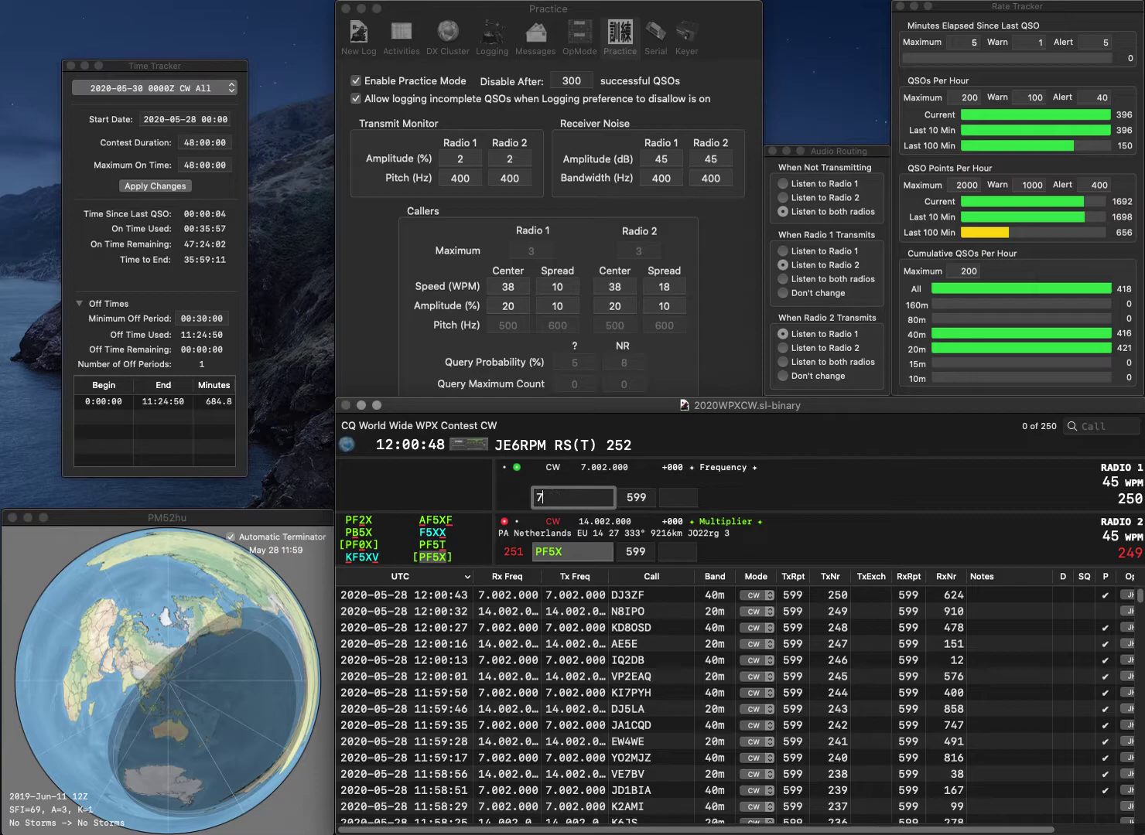
left_click(559, 552)
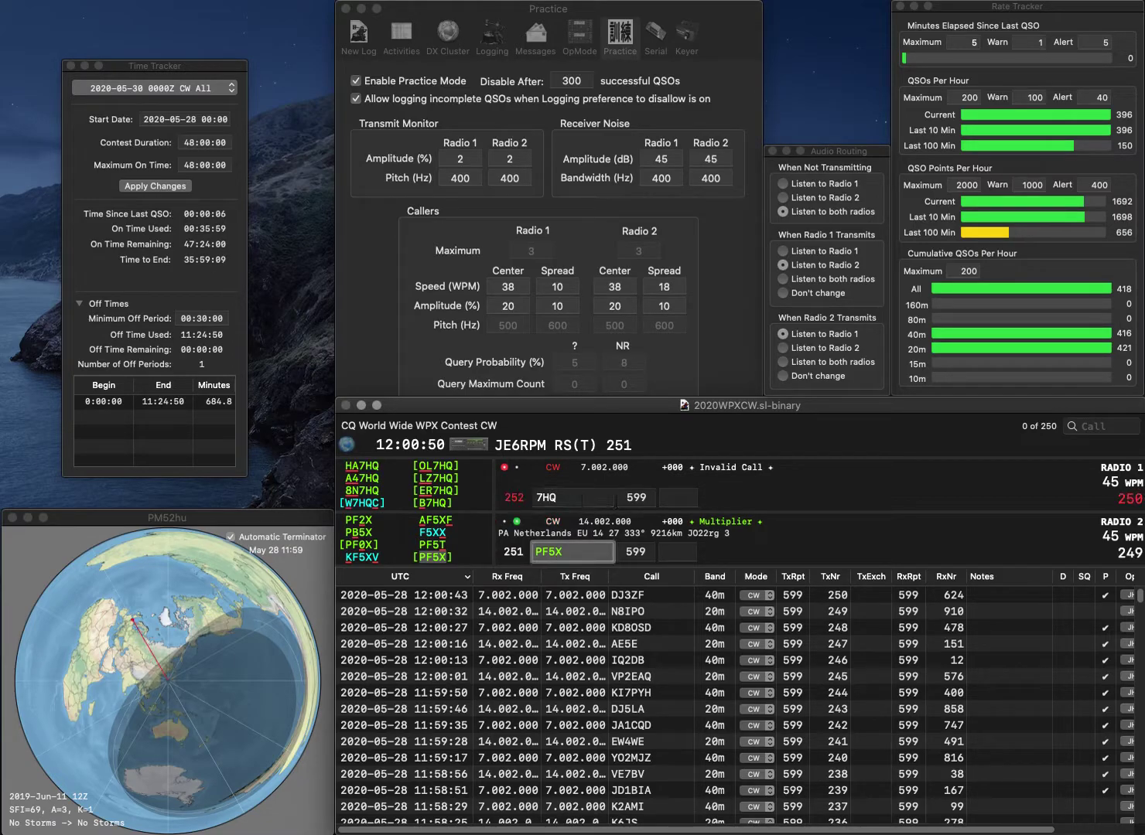
key("Tab")
type("830")
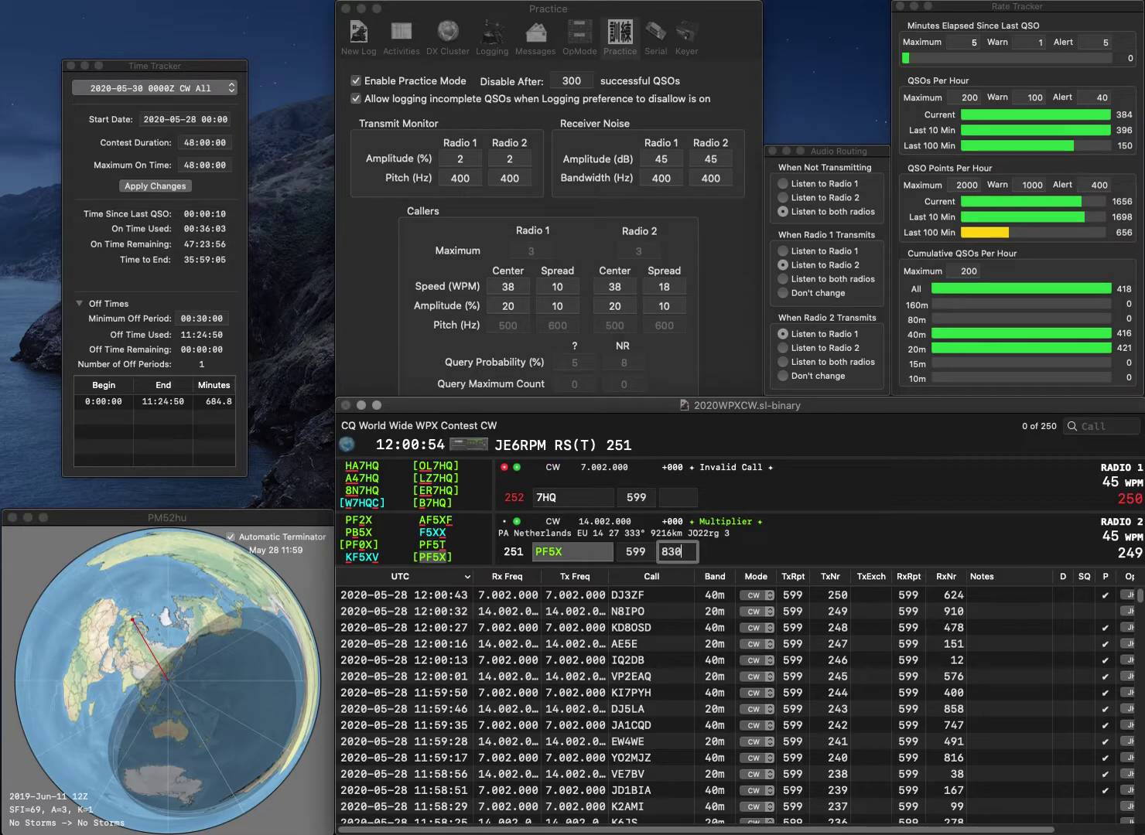
key("Return")
type("ER")
key("Return")
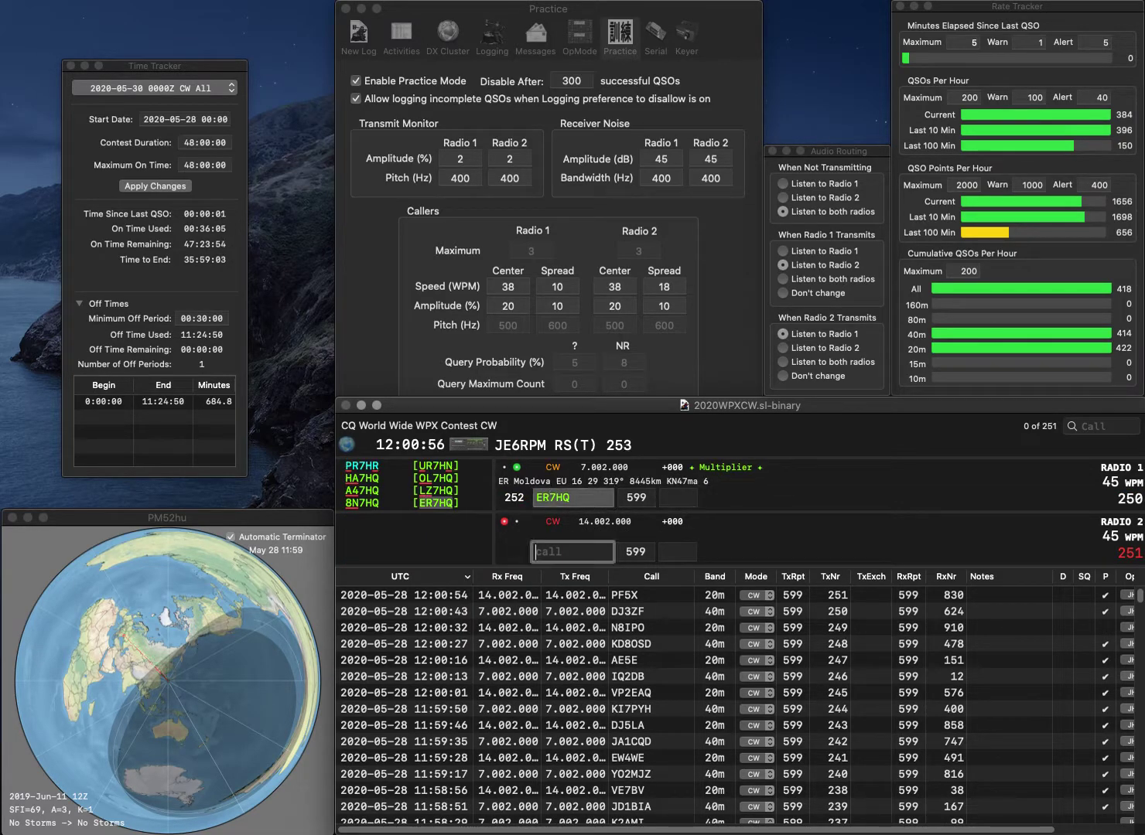
type("RA4")
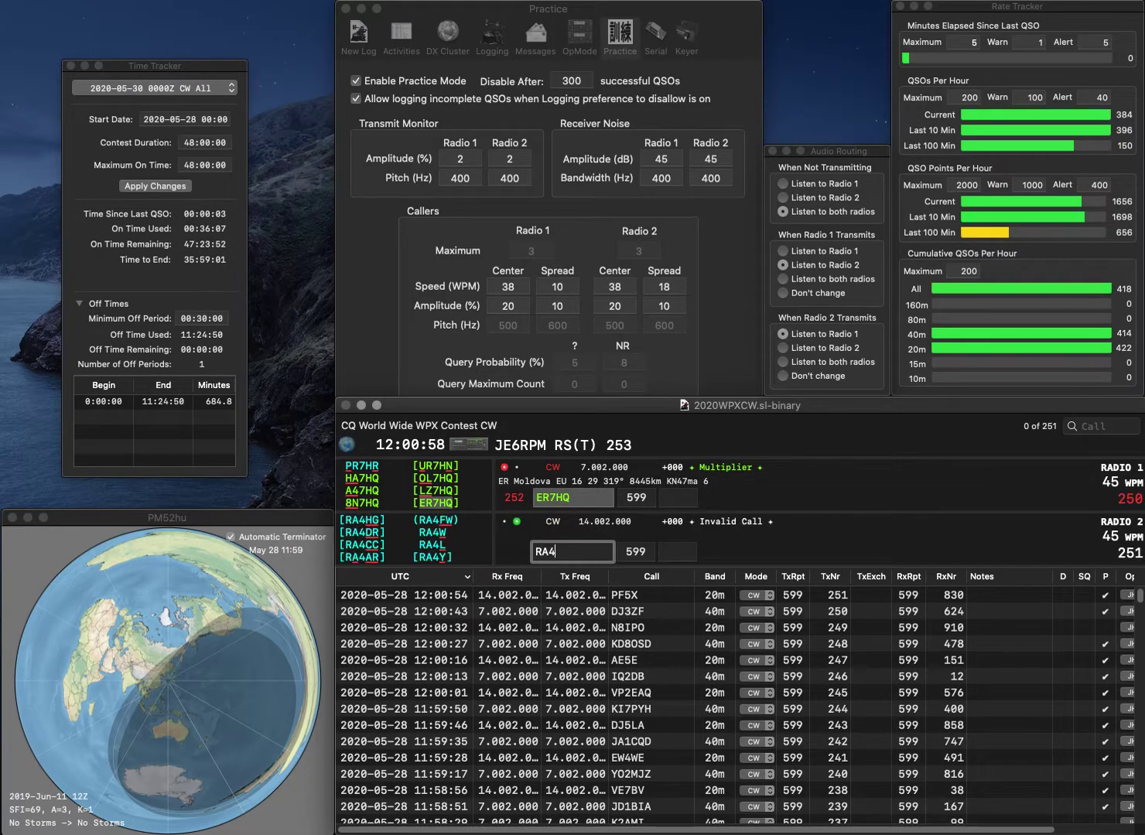
type("LBS/3")
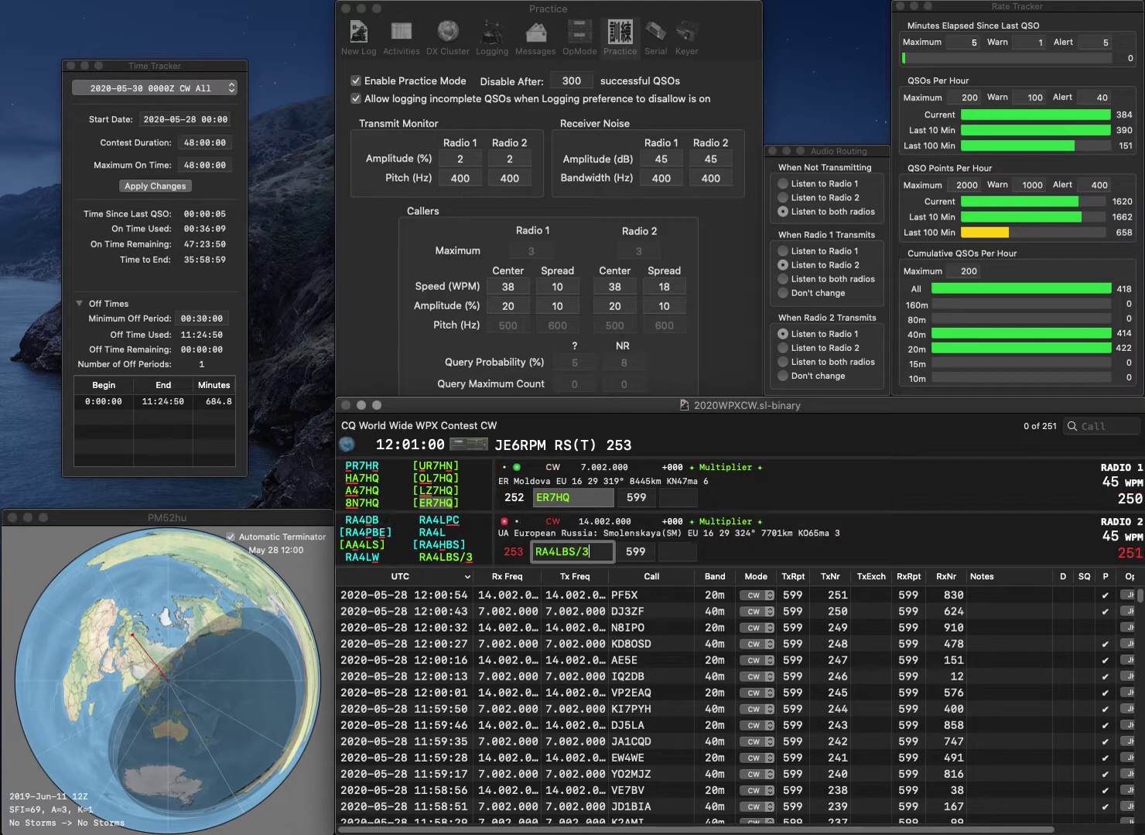
key("Return")
type("755")
key("Return")
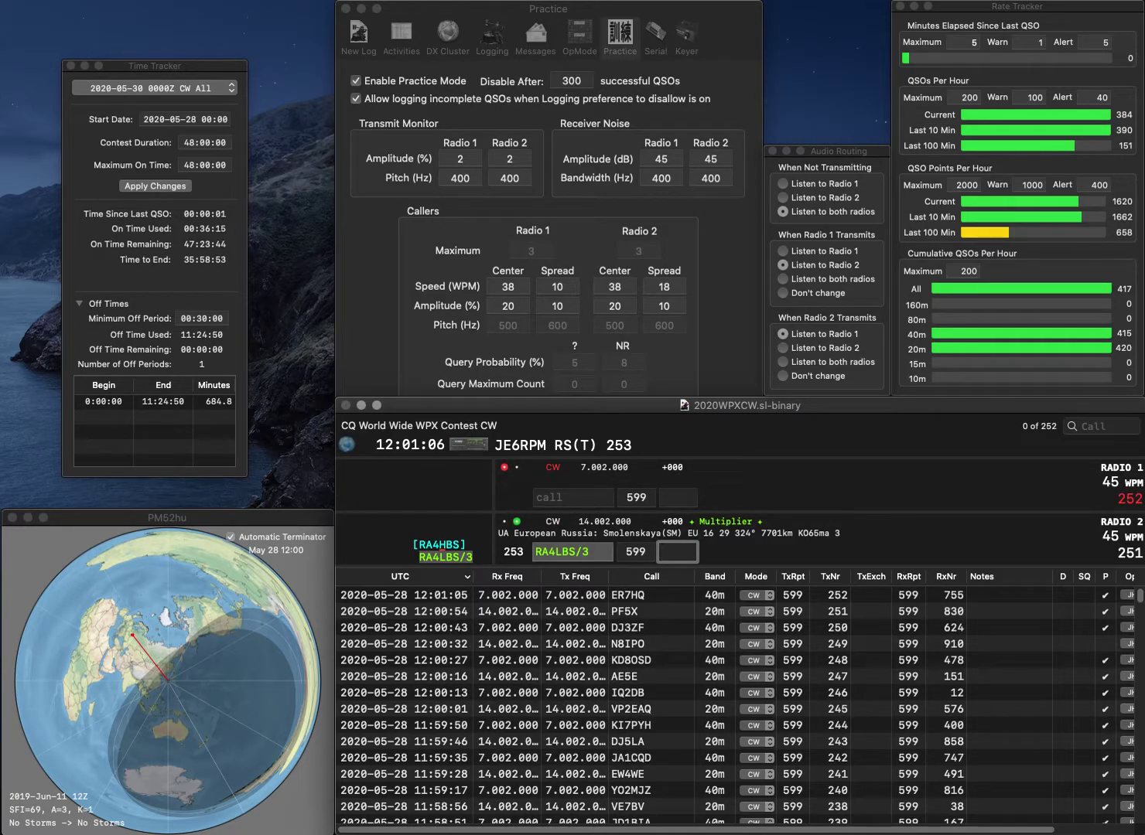
type("186")
key("Return")
type("ME")
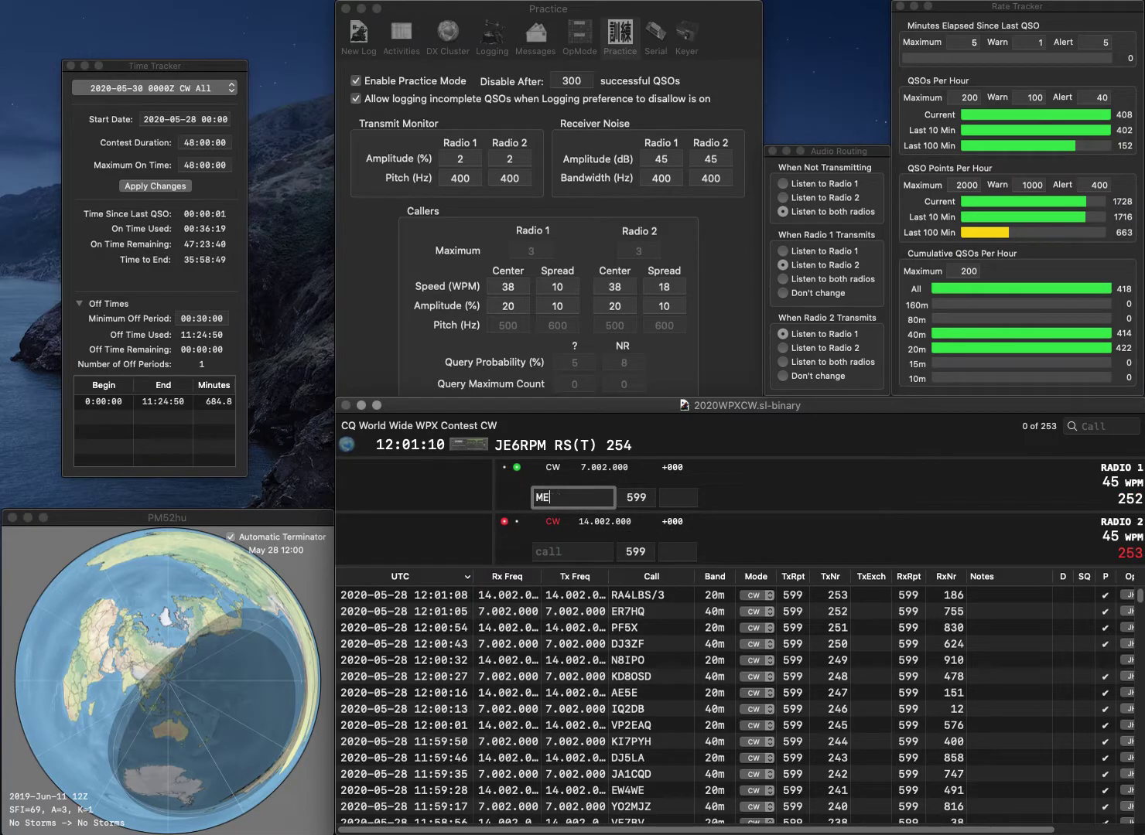
key("Return")
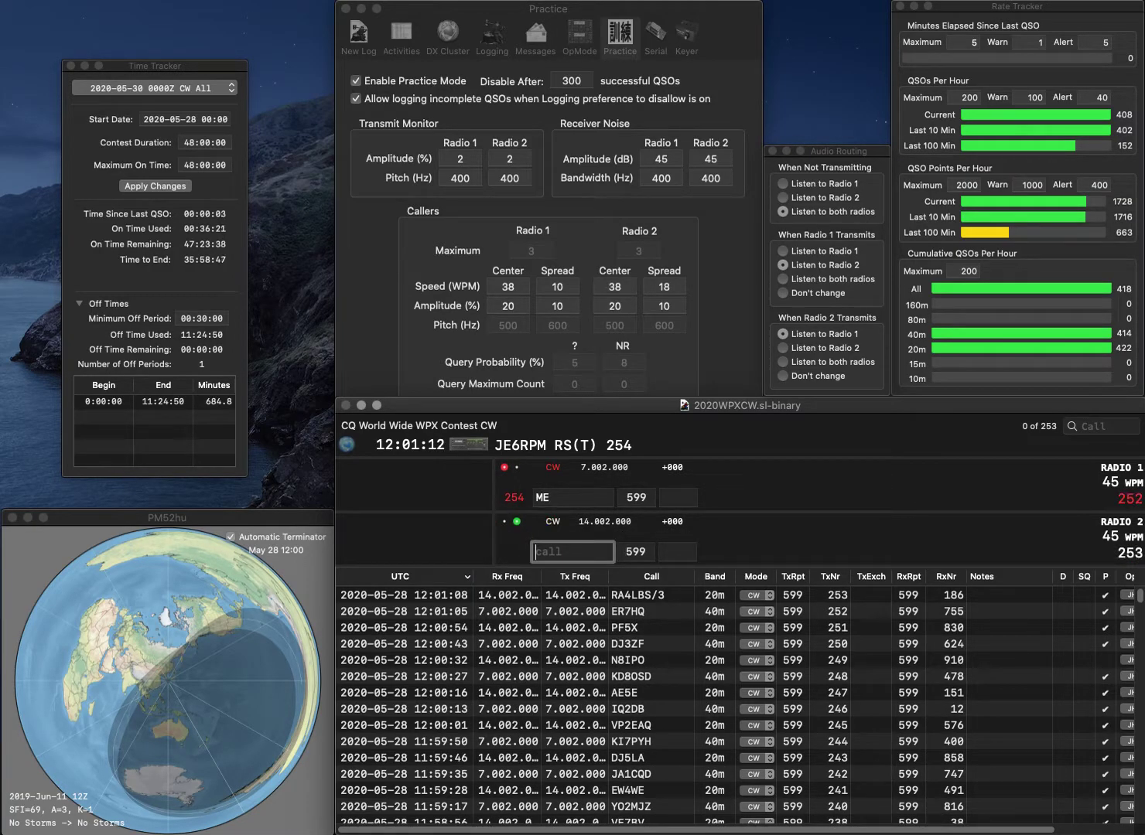
type("YGT2SS")
key("Left")
key("Left")
key("Left")
key("Left")
key("BackSpace")
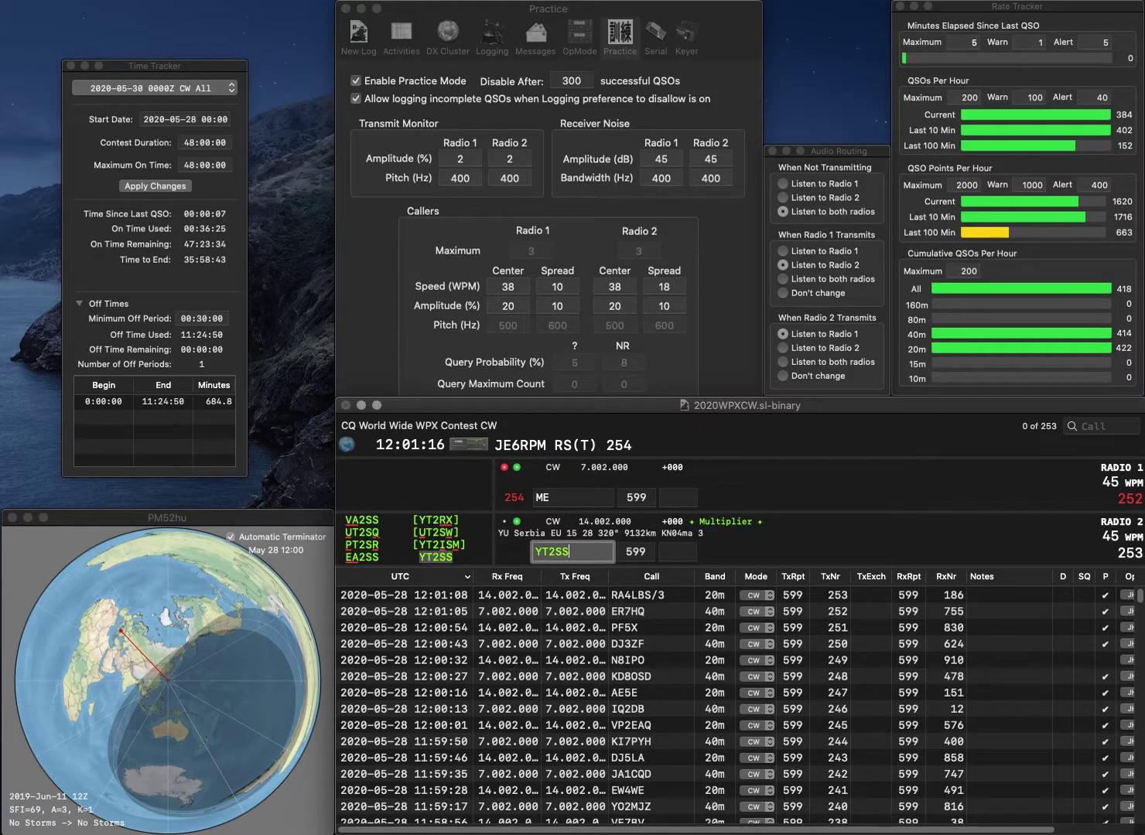
key("Return")
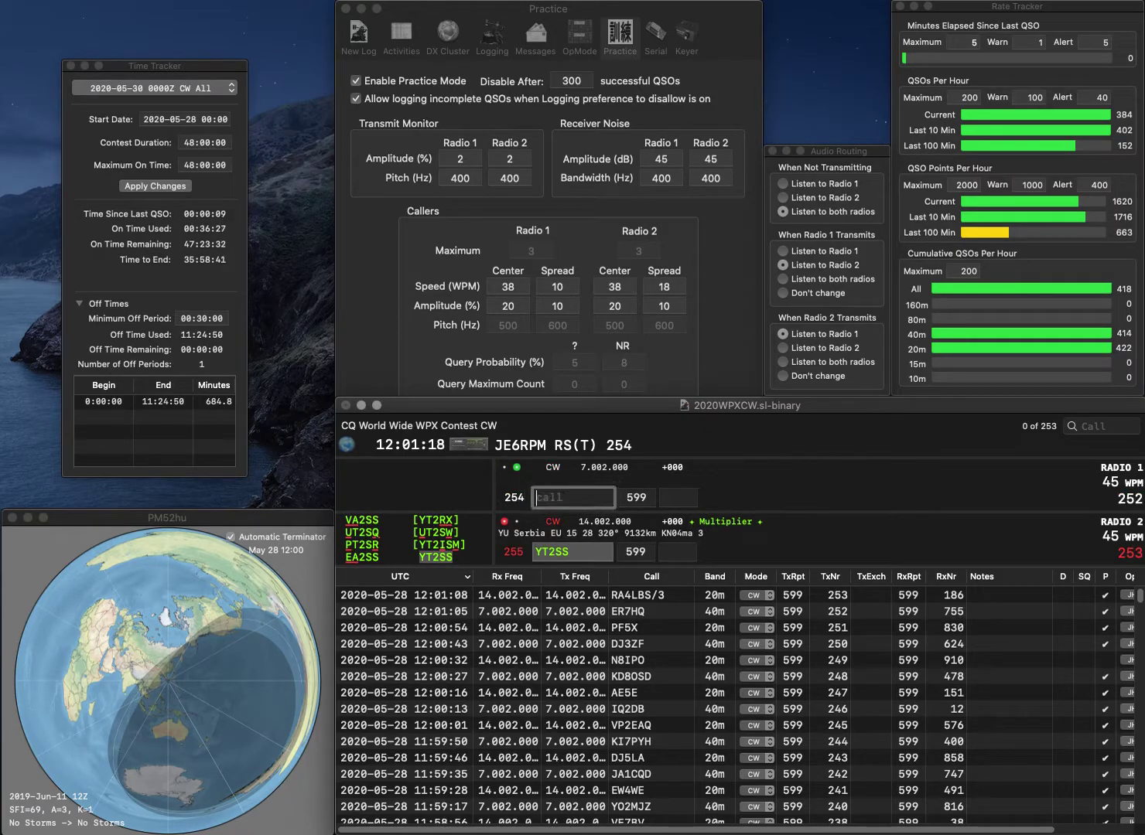
type("Z68M")
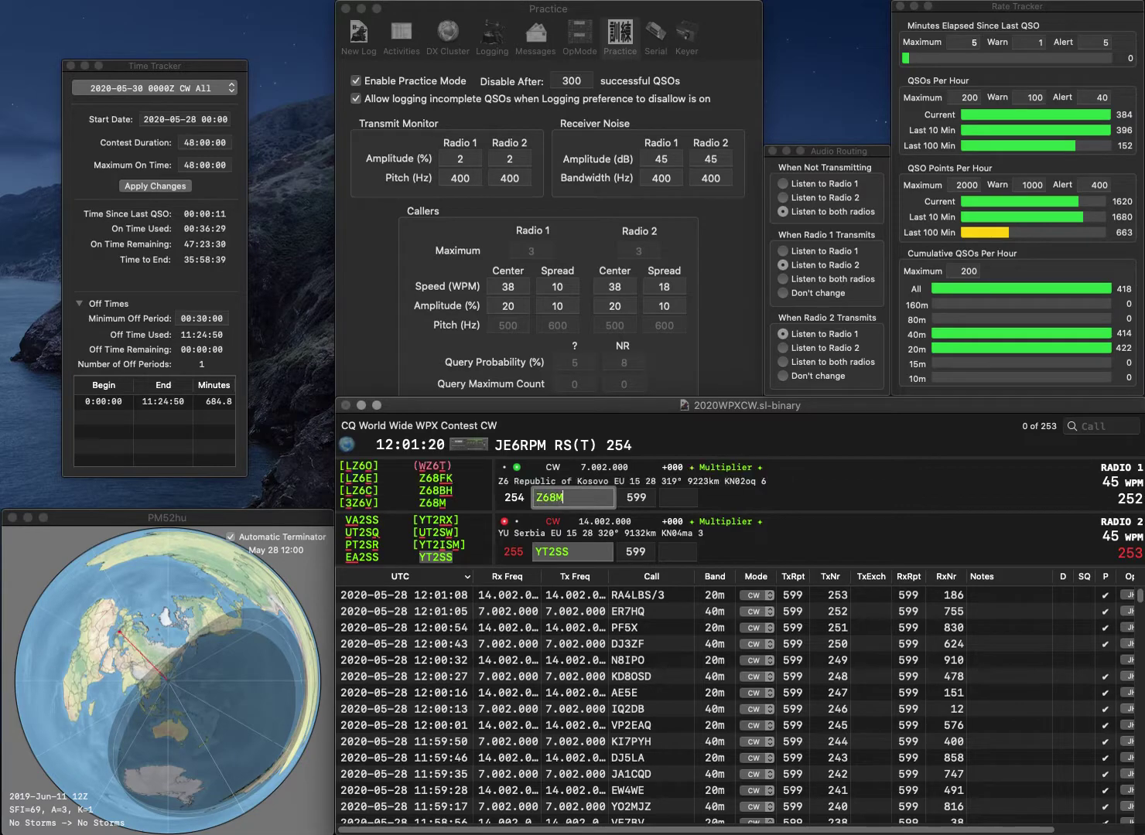
key("Return")
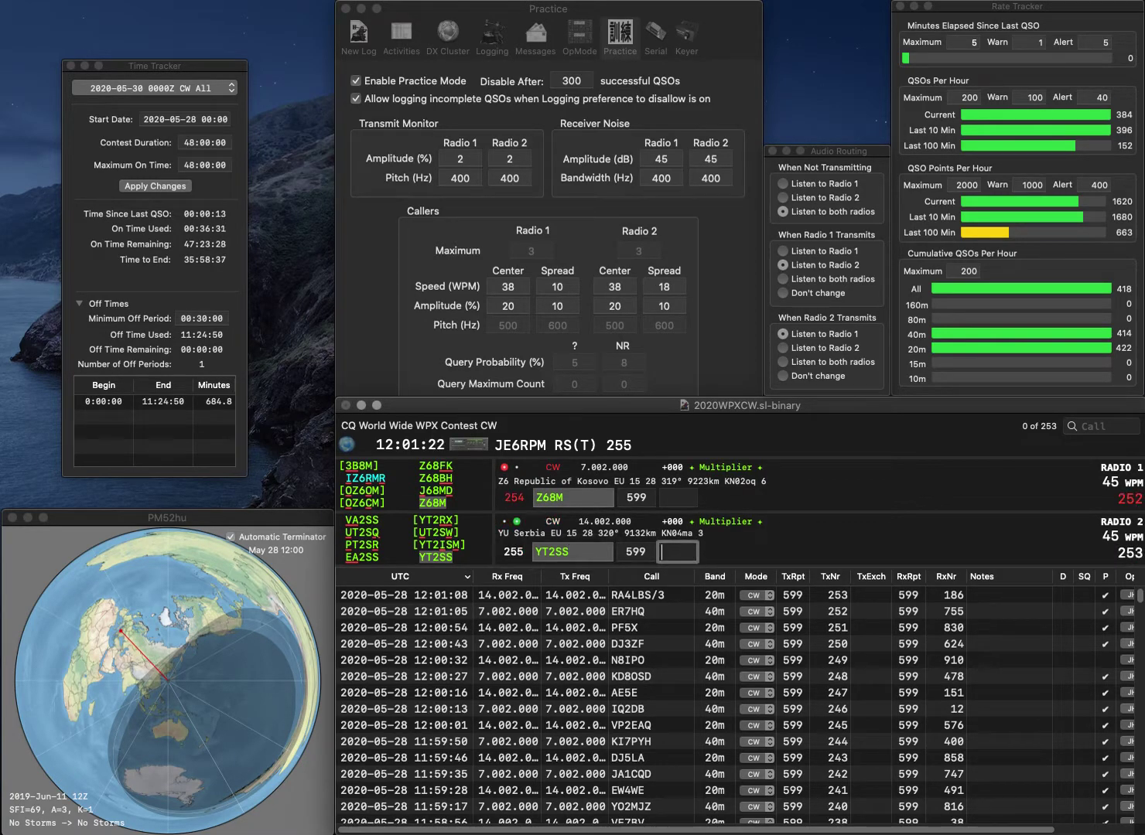
type("384")
key("Return")
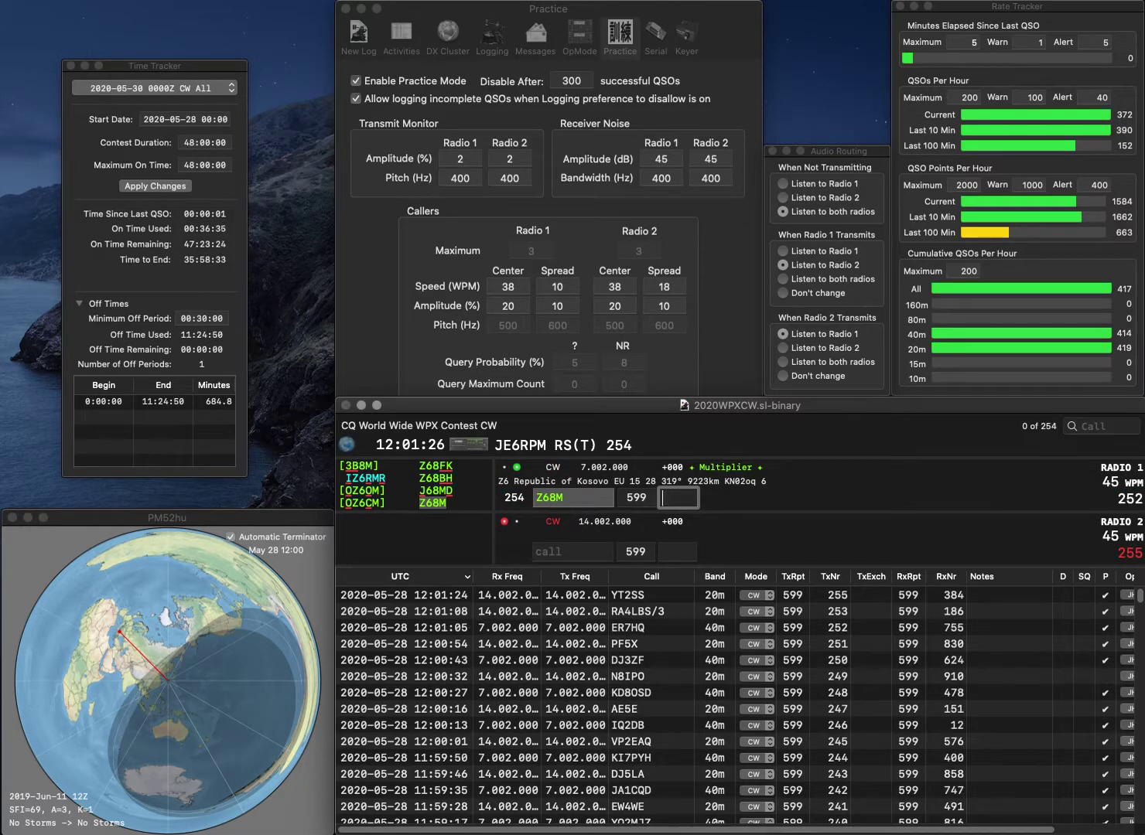
type("241")
key("Return")
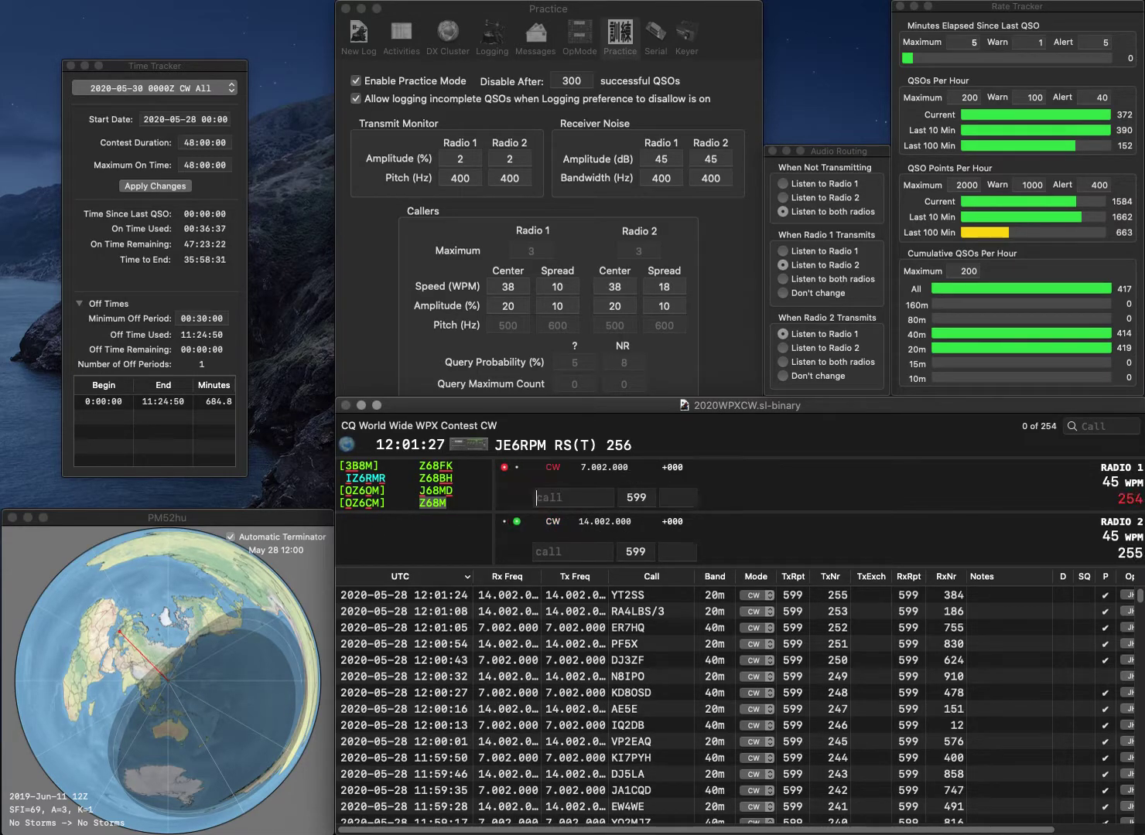
type("6")
type("A")
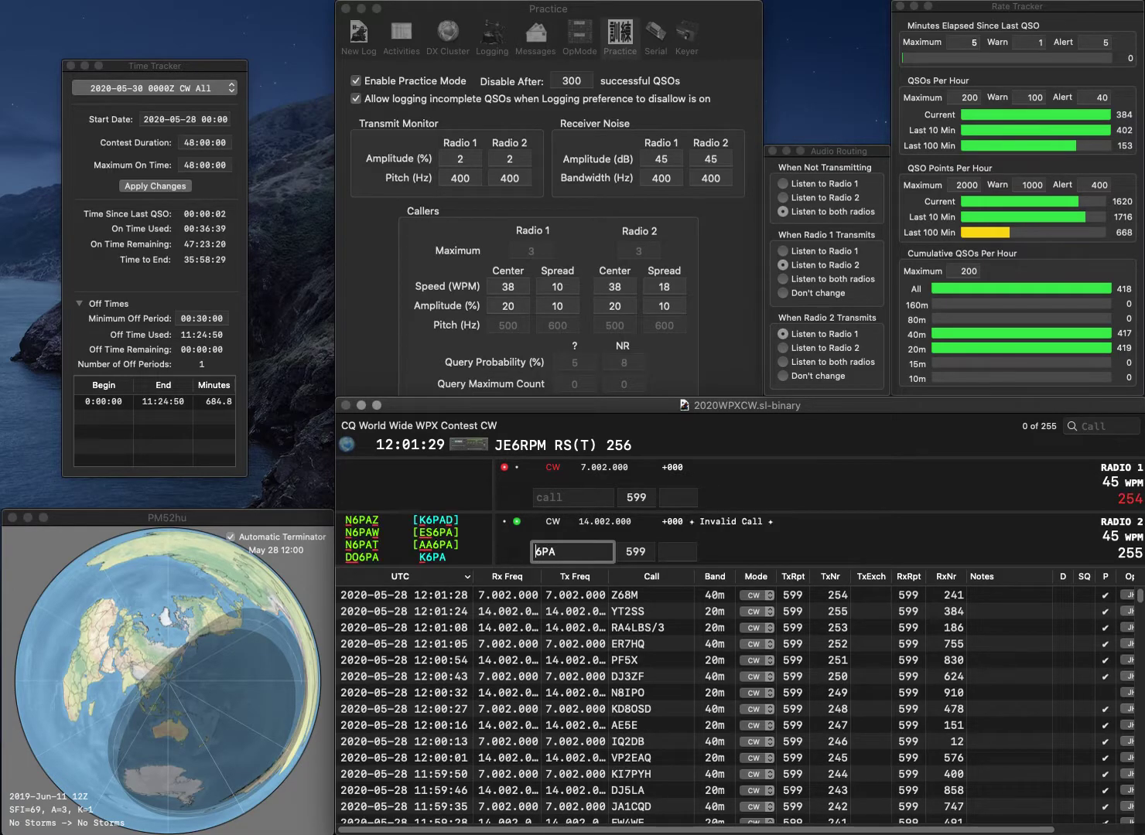
key("Return")
type("N2")
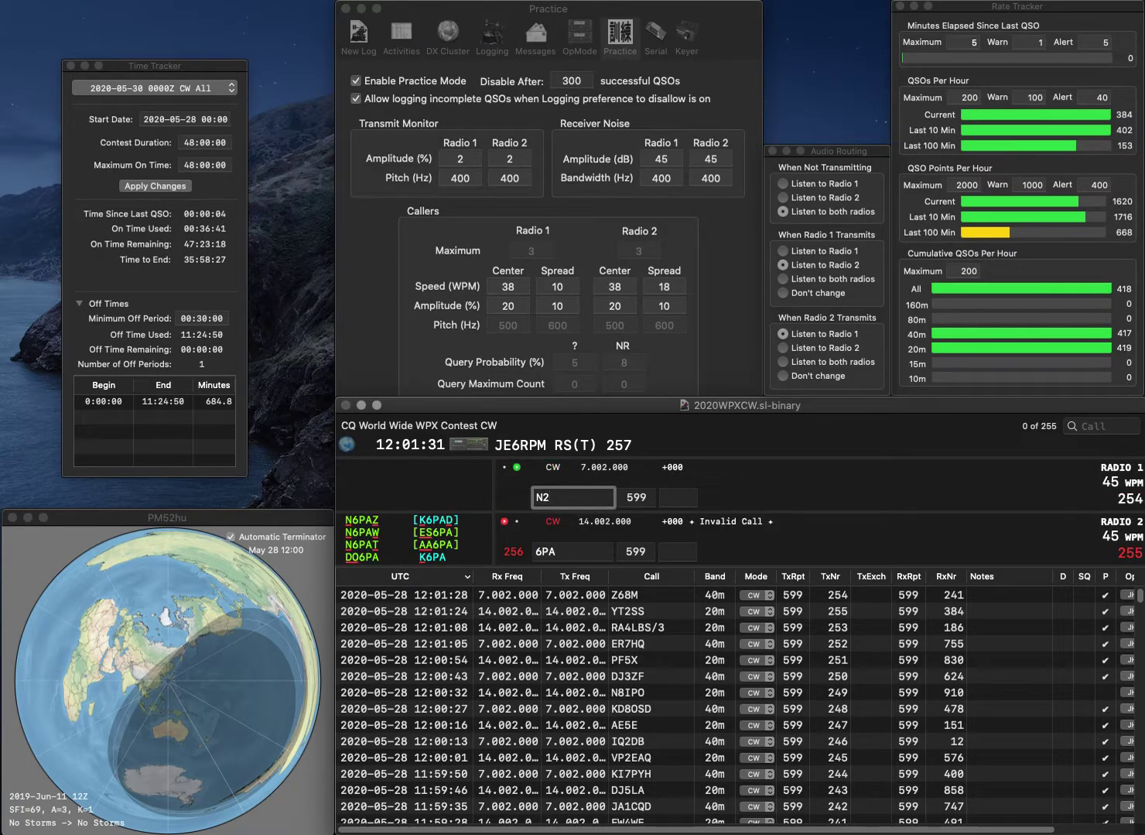
type("JNE")
key("Return")
type("ES")
key("Return")
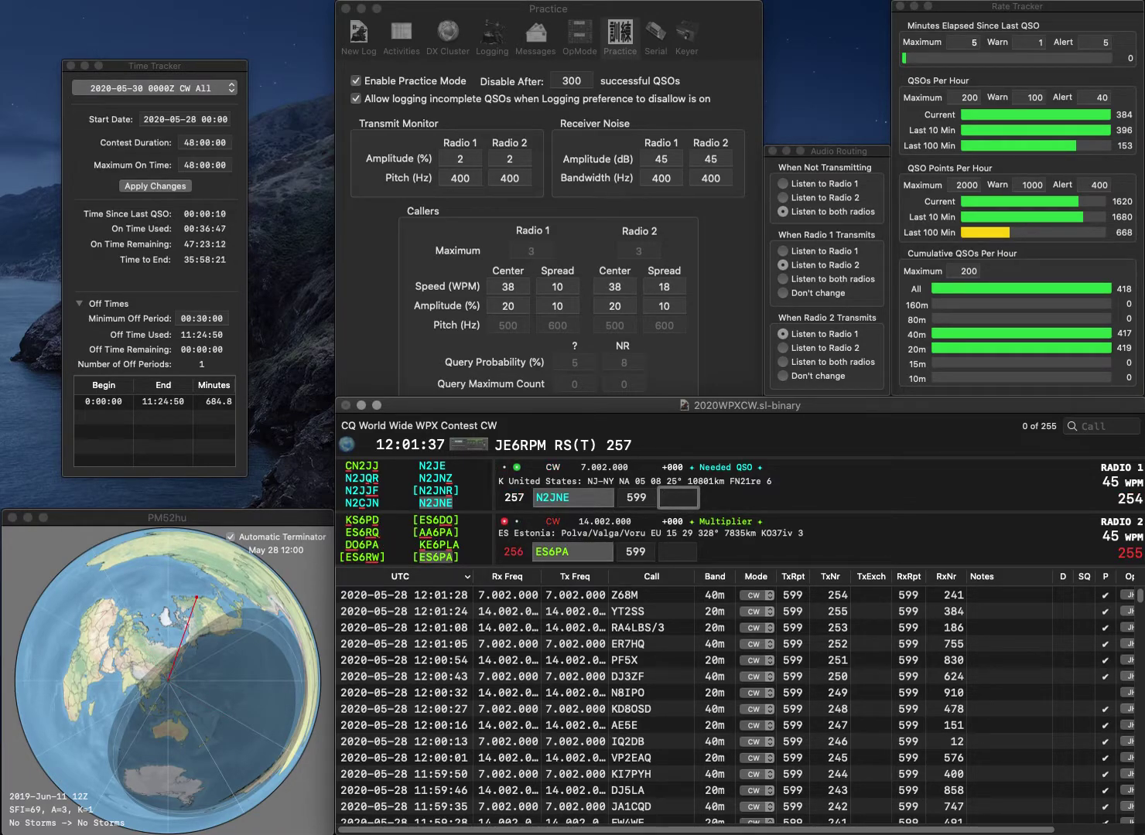
Step: Log N2JNE on Radio 1 with received number 607 and ES6PA on Radio 2 with received number 408
type("607")
key("Return")
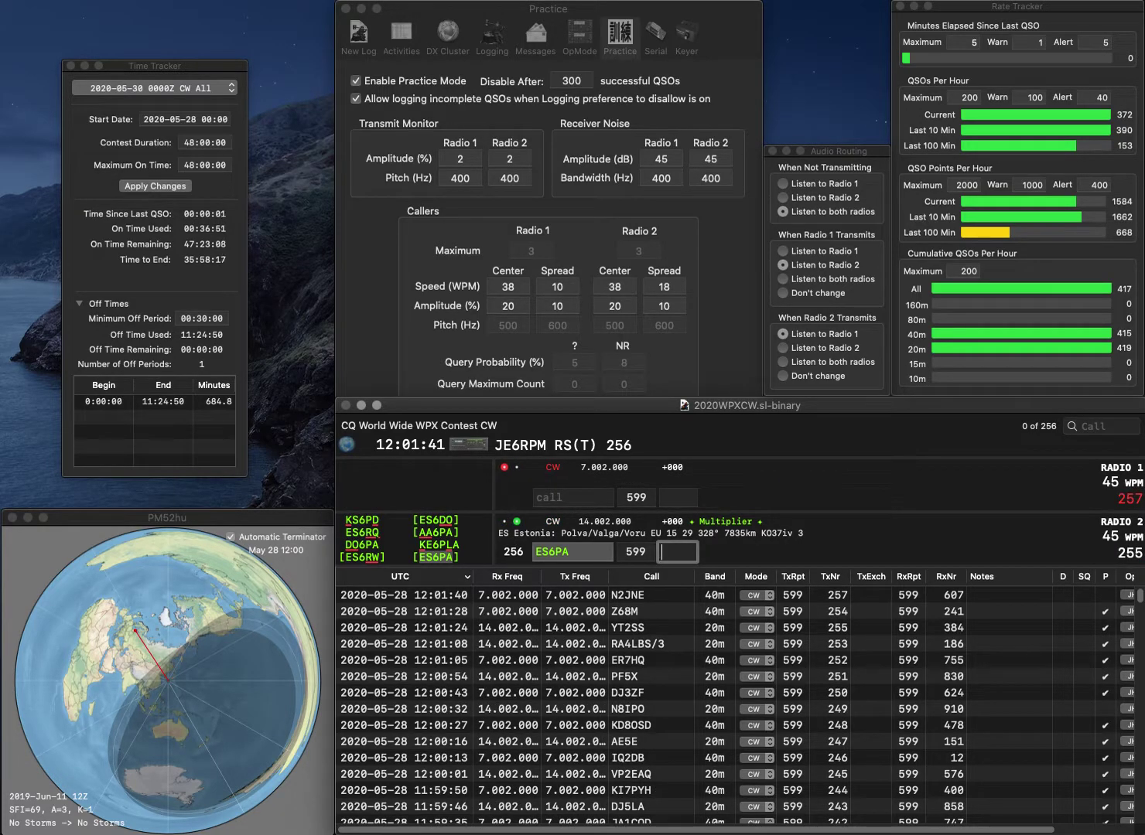
type("48")
key("Return")
Step: Send the exchange to the partial call KD on Radio 1 and to N0AKF on Radio 2
type("KD")
key("Return")
type("N")
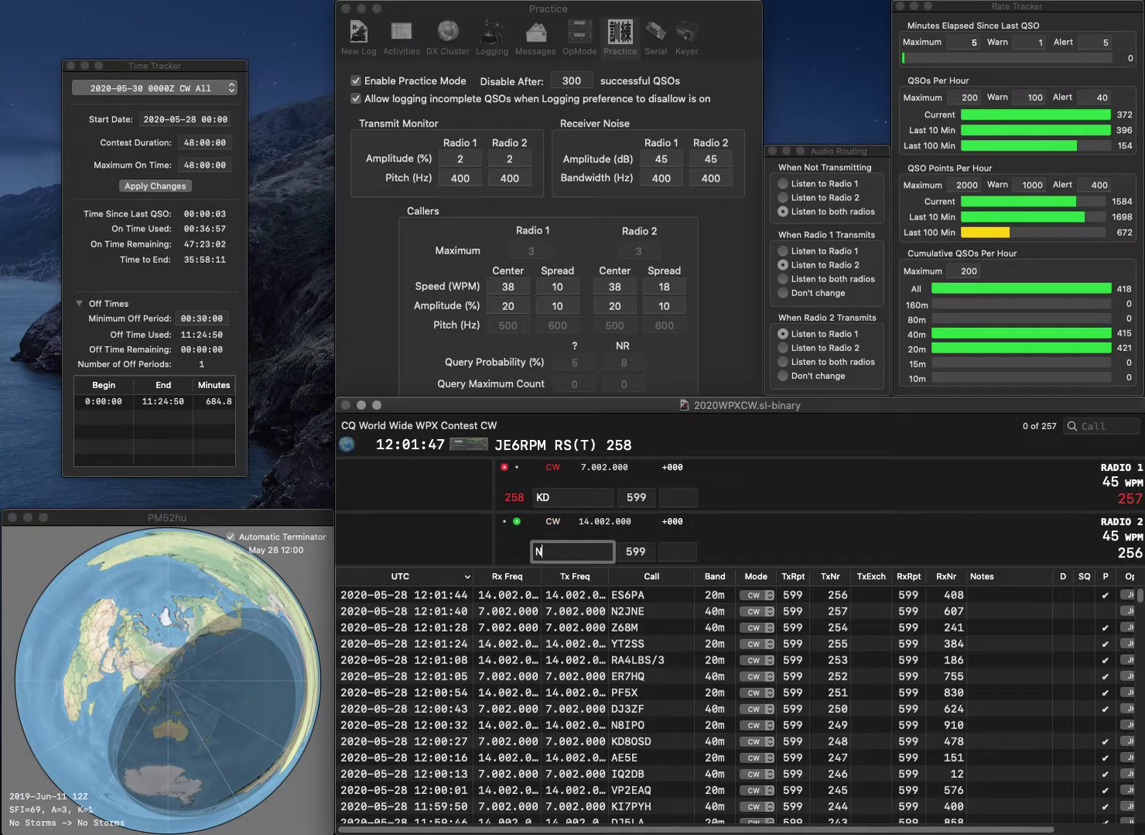
type("0AKF")
key("Return")
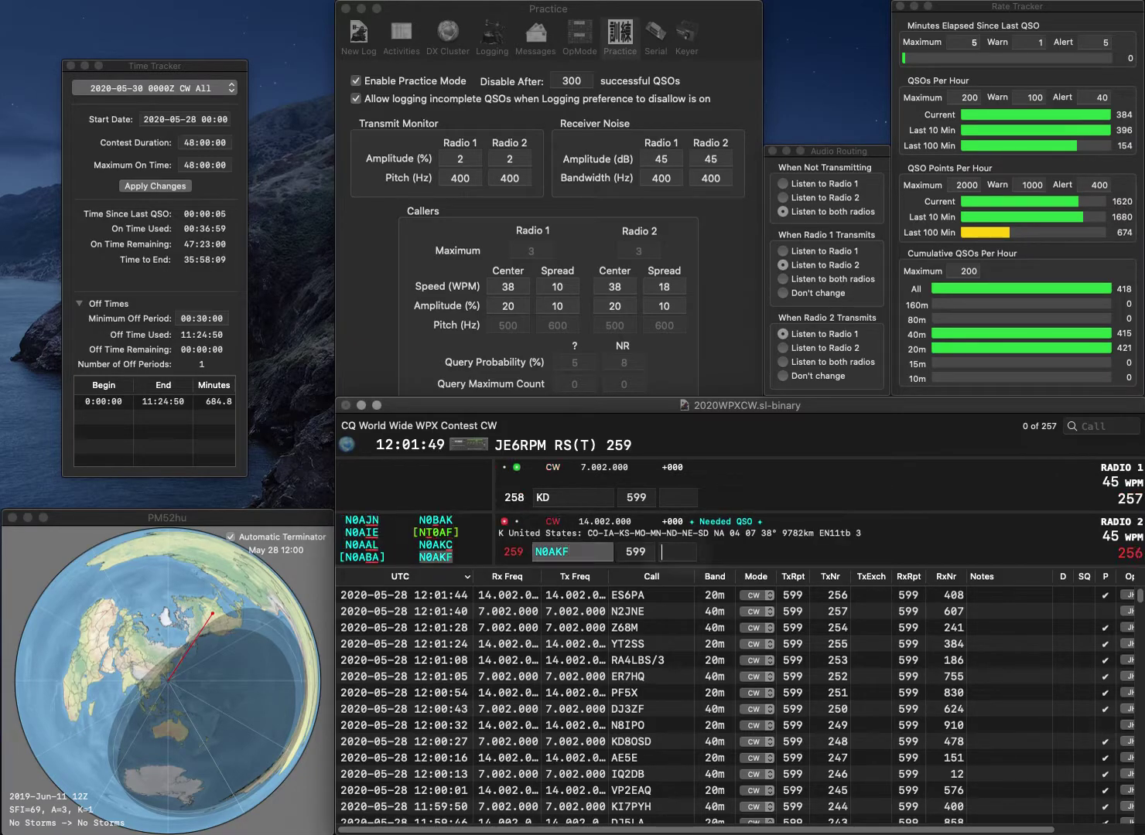
type("KY4")
key("space")
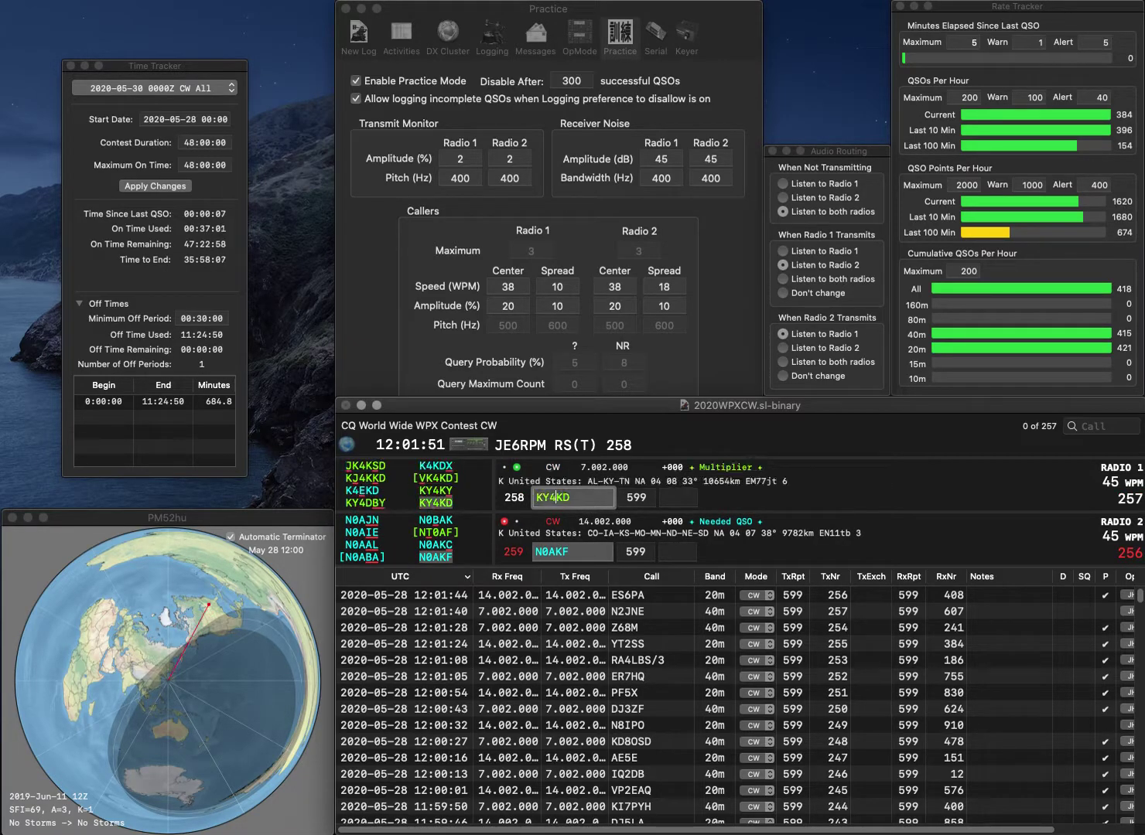
type("9")
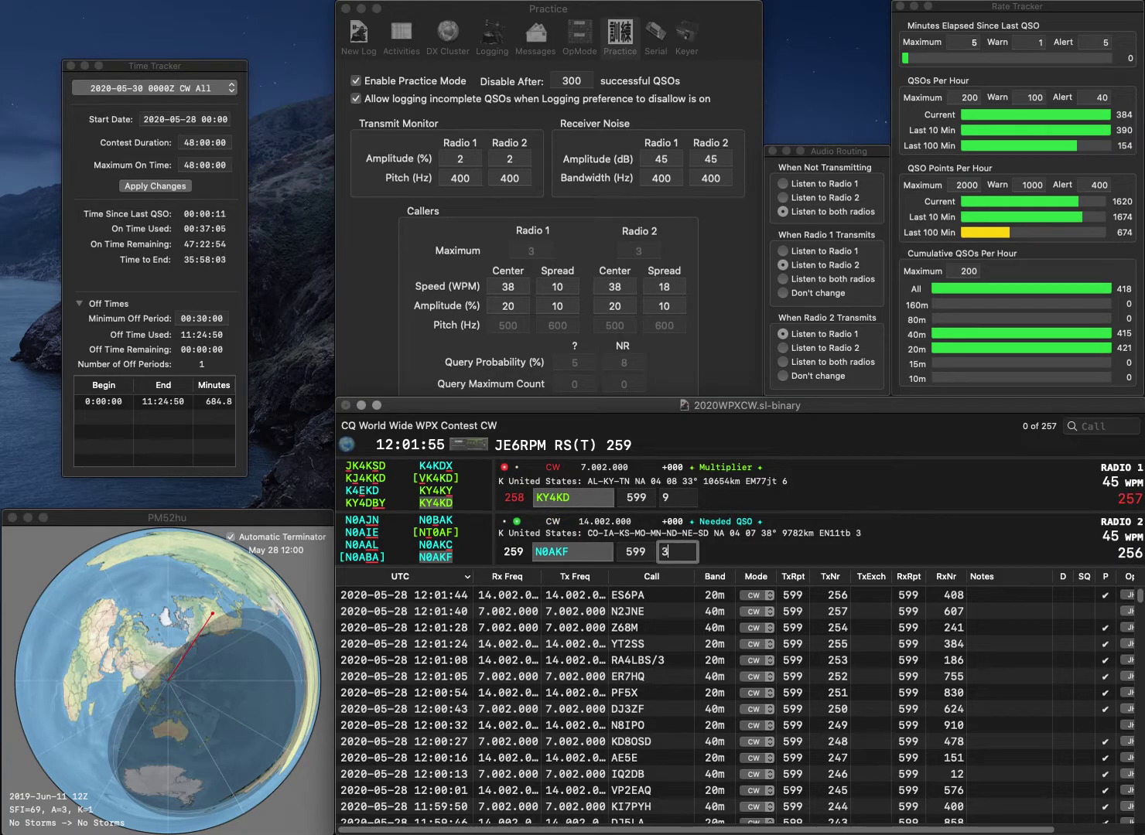
key("Return")
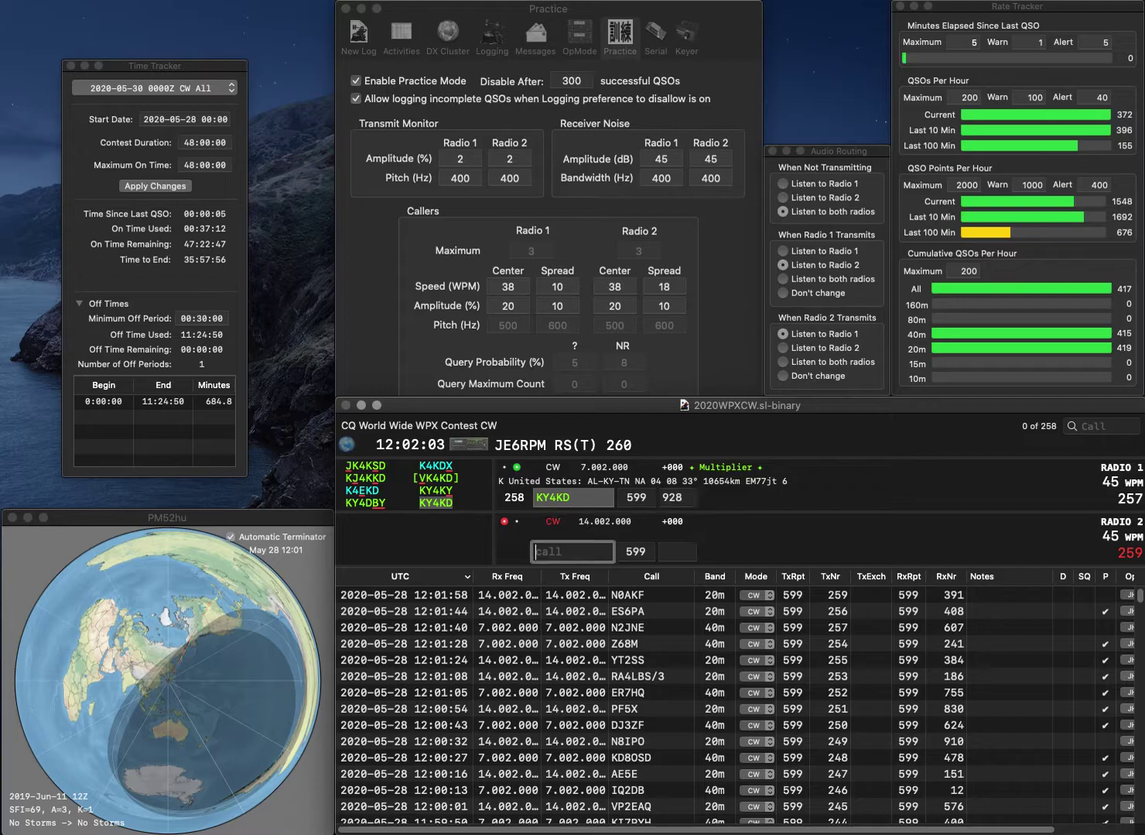
type("8")
key("Return")
type("DK")
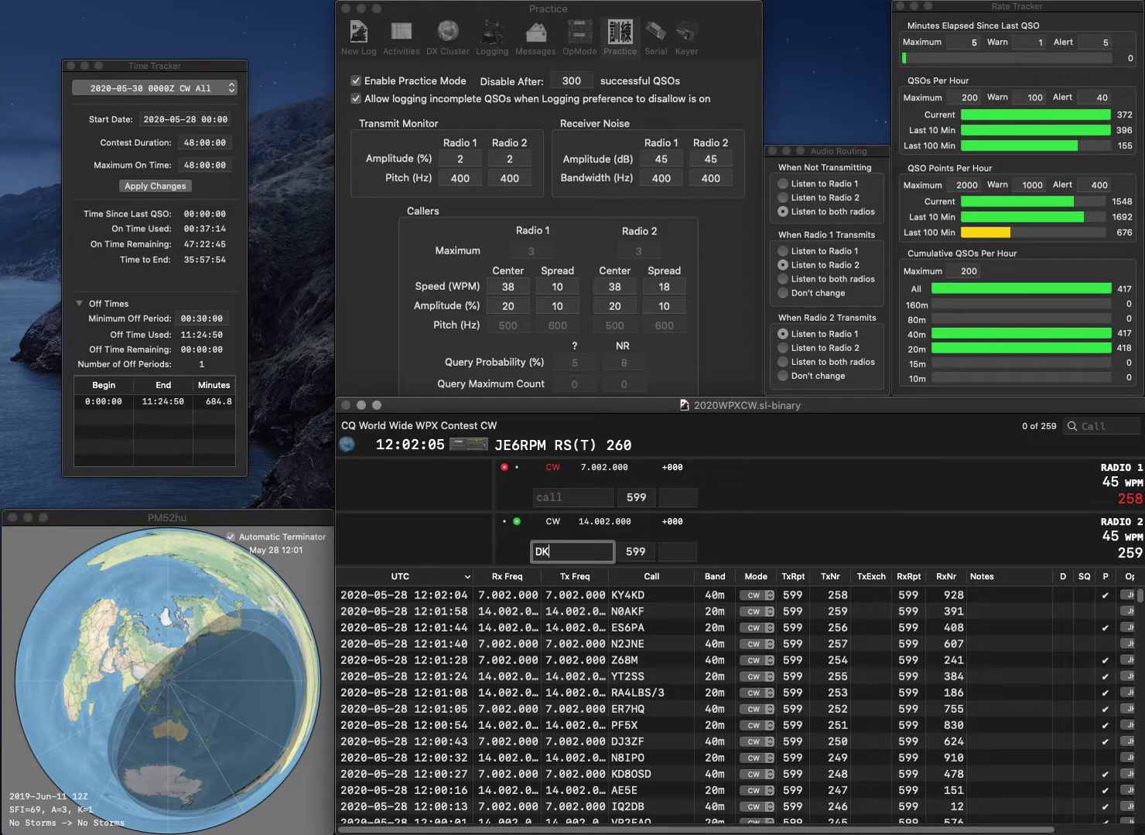
type("4EI")
key("Return")
Step: Send the exchange to W7WA on Radio 1 and log DK4EI on Radio 2 with received number 345
type("W7JA")
key("BackSpace")
key("BackSpace")
type("WA")
key("Return")
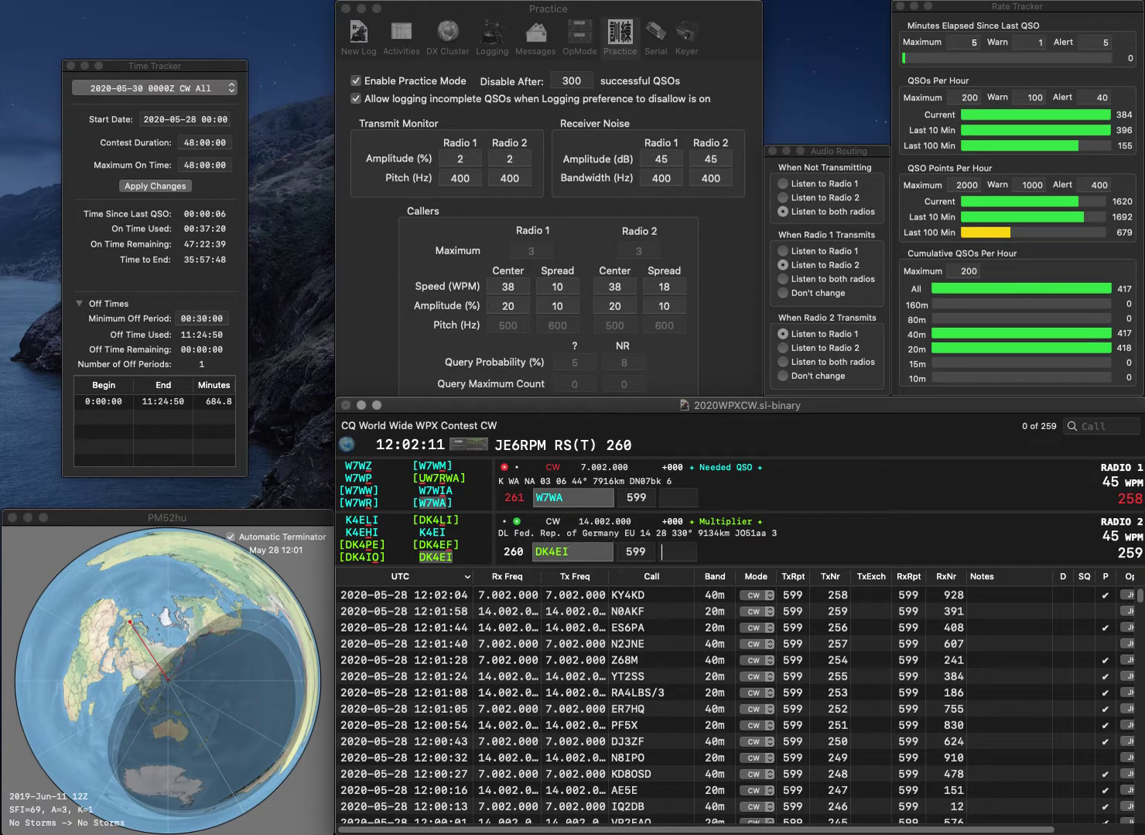
type("345")
key("Return")
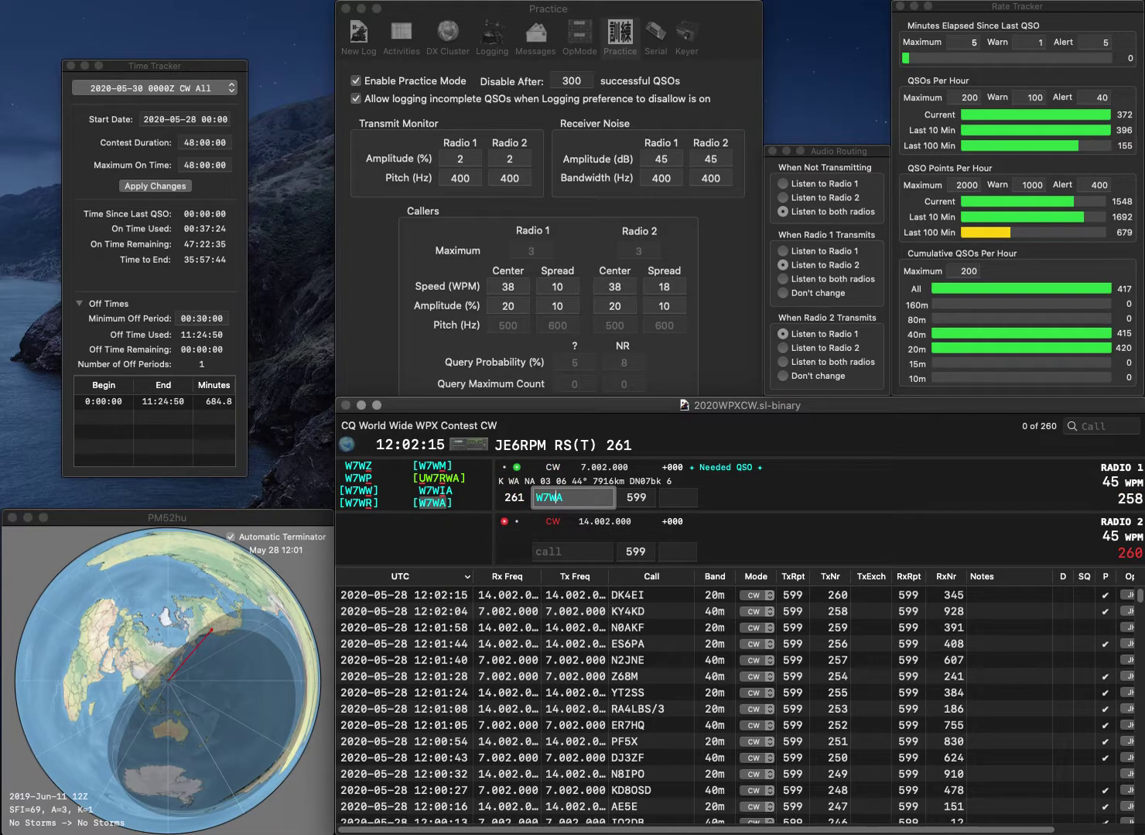
Step: Log W7WA on Radio 1 with received number 53 and send the exchange to NP4Z on Radio 2
key("Tab")
type("53")
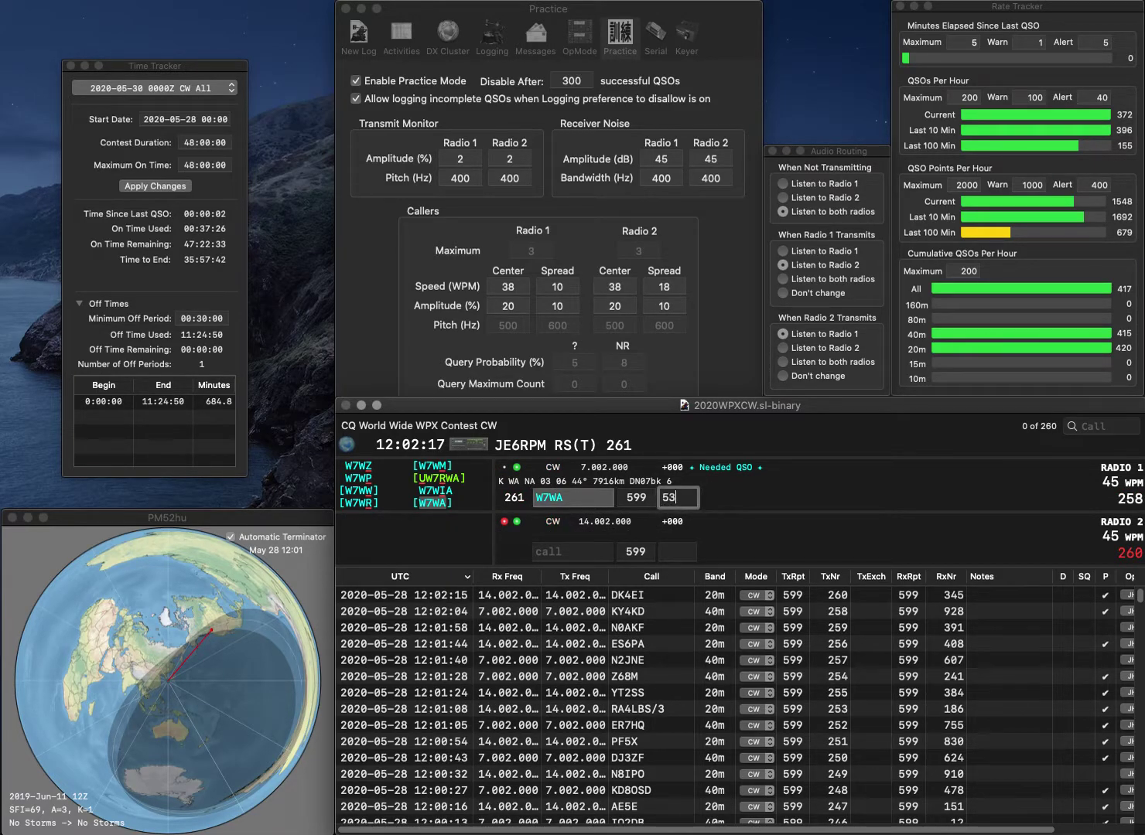
key("Return")
type("NP4Z")
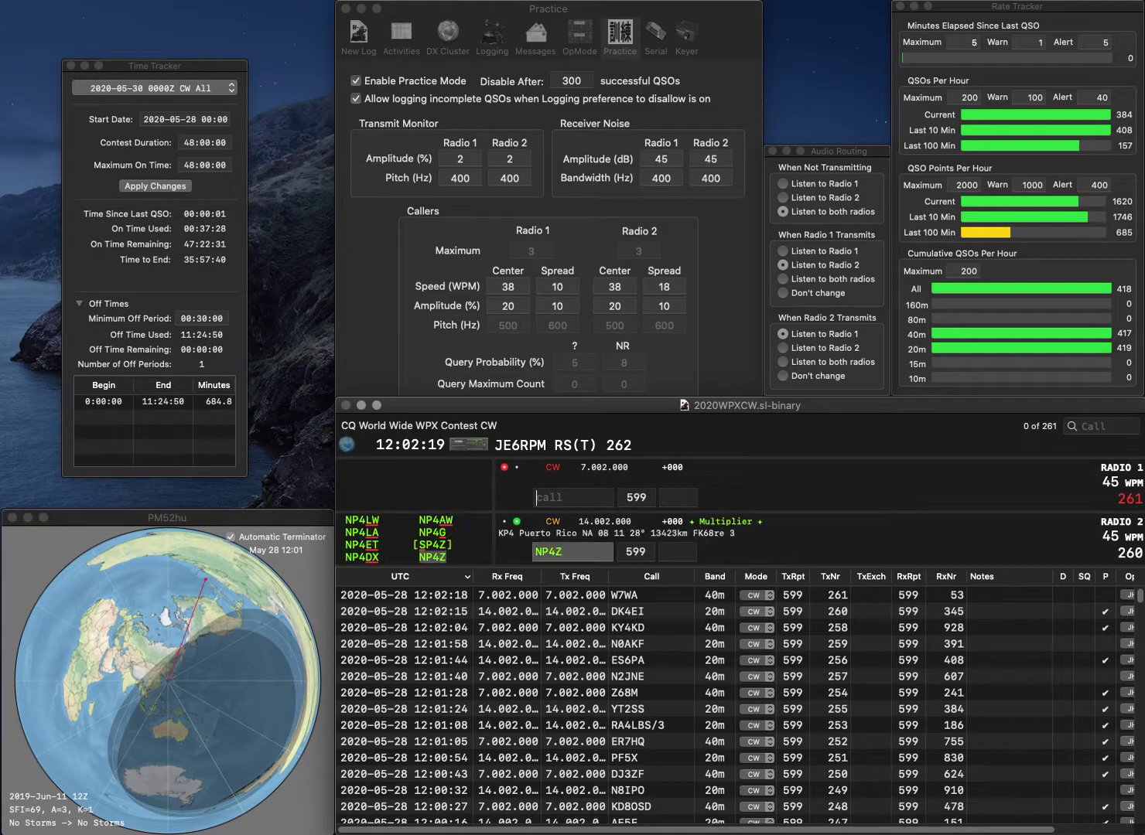
key("Return")
Step: Send the exchange to S55N on Radio 1 and log NP4Z on Radio 2 with received number 995
type("S5")
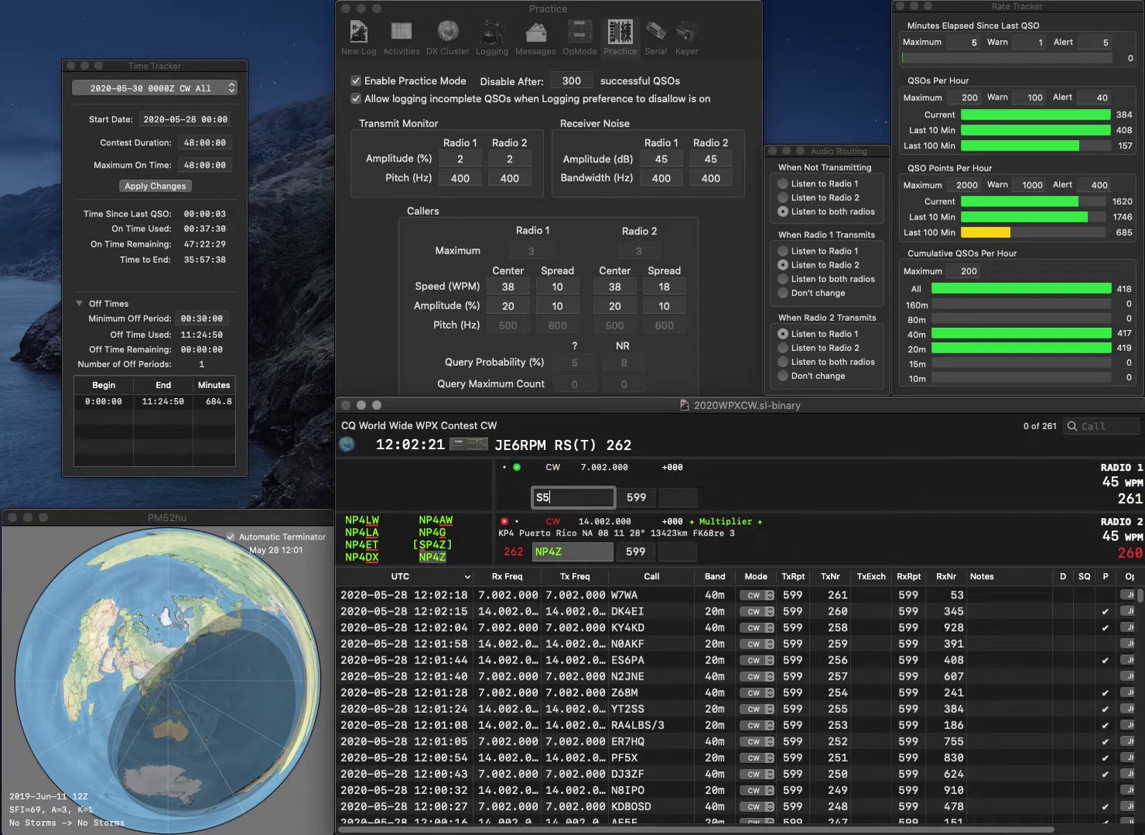
type("5N")
key("Return")
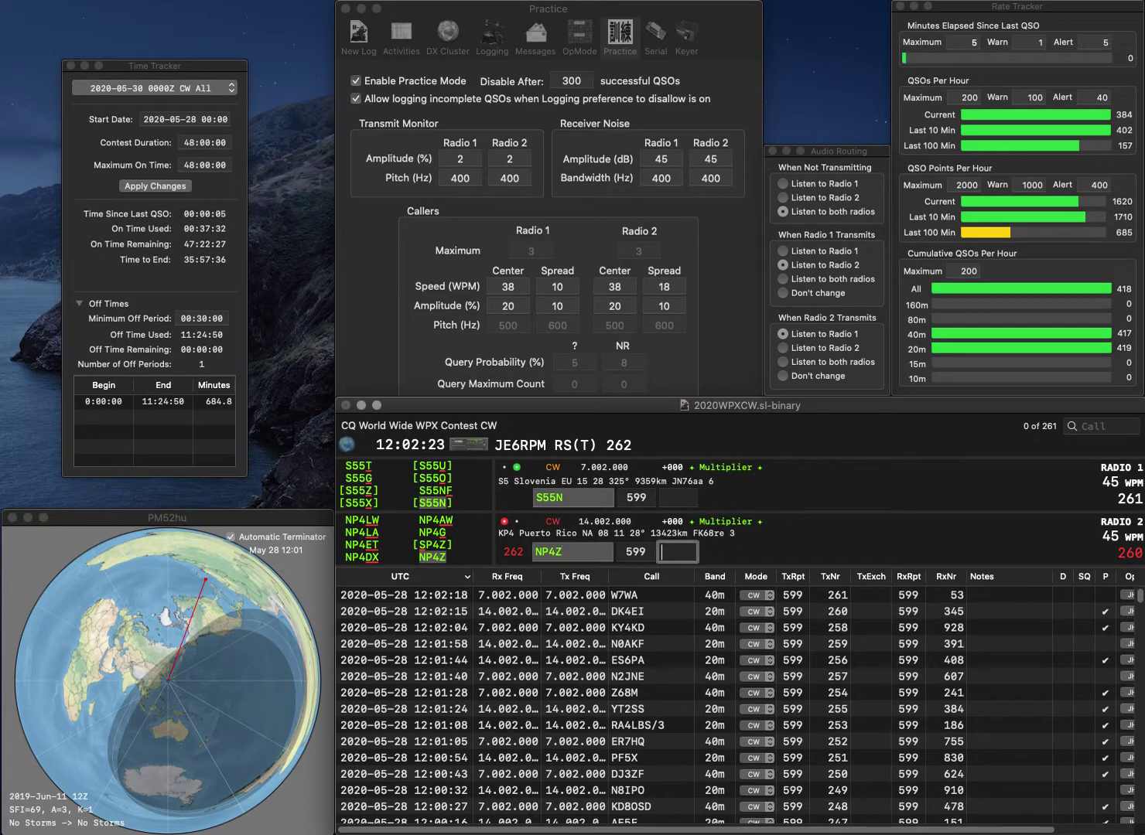
type("995")
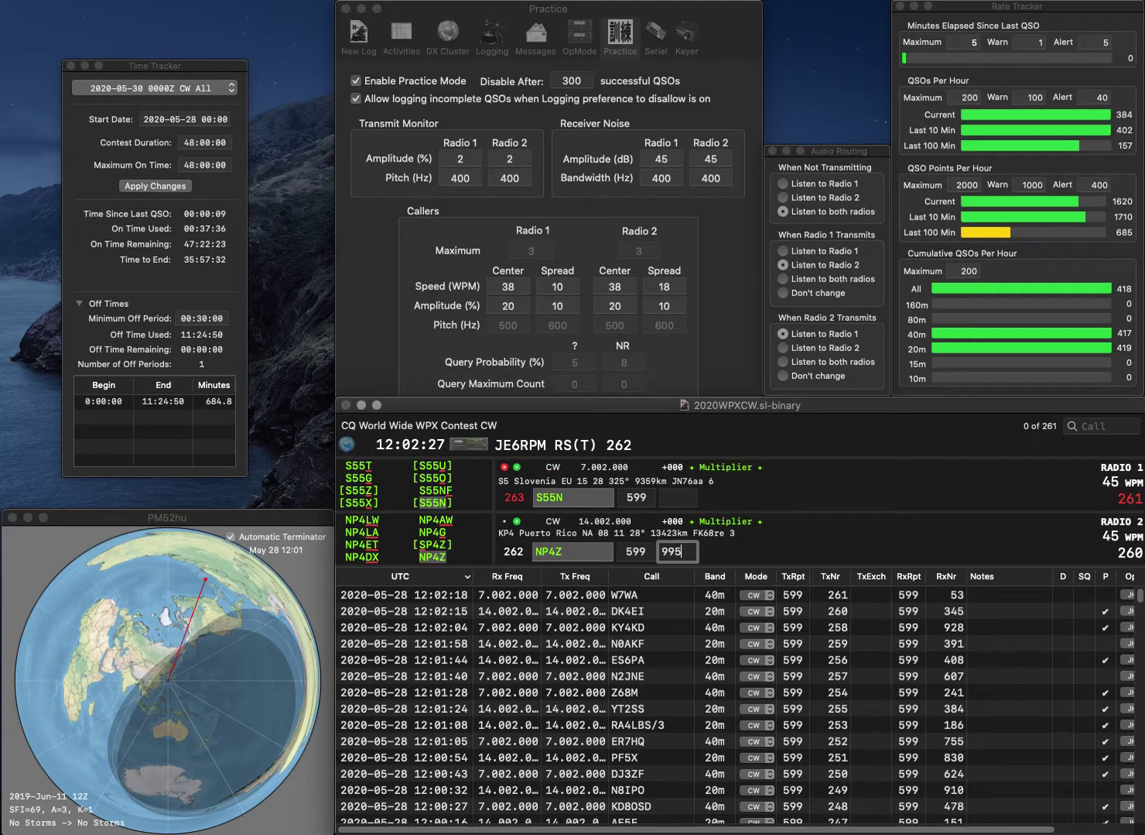
key("Return")
type("912")
key("Return")
type("YU3MUP")
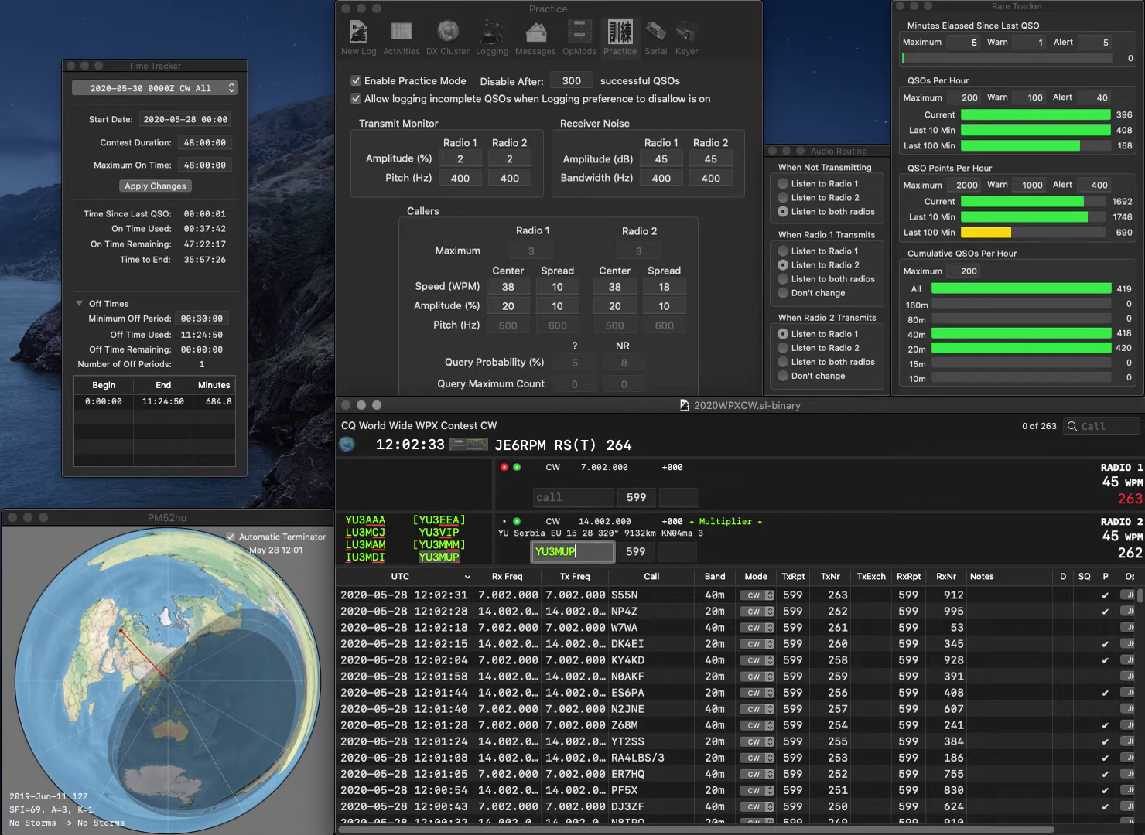
key("Return")
type("B0KWJ")
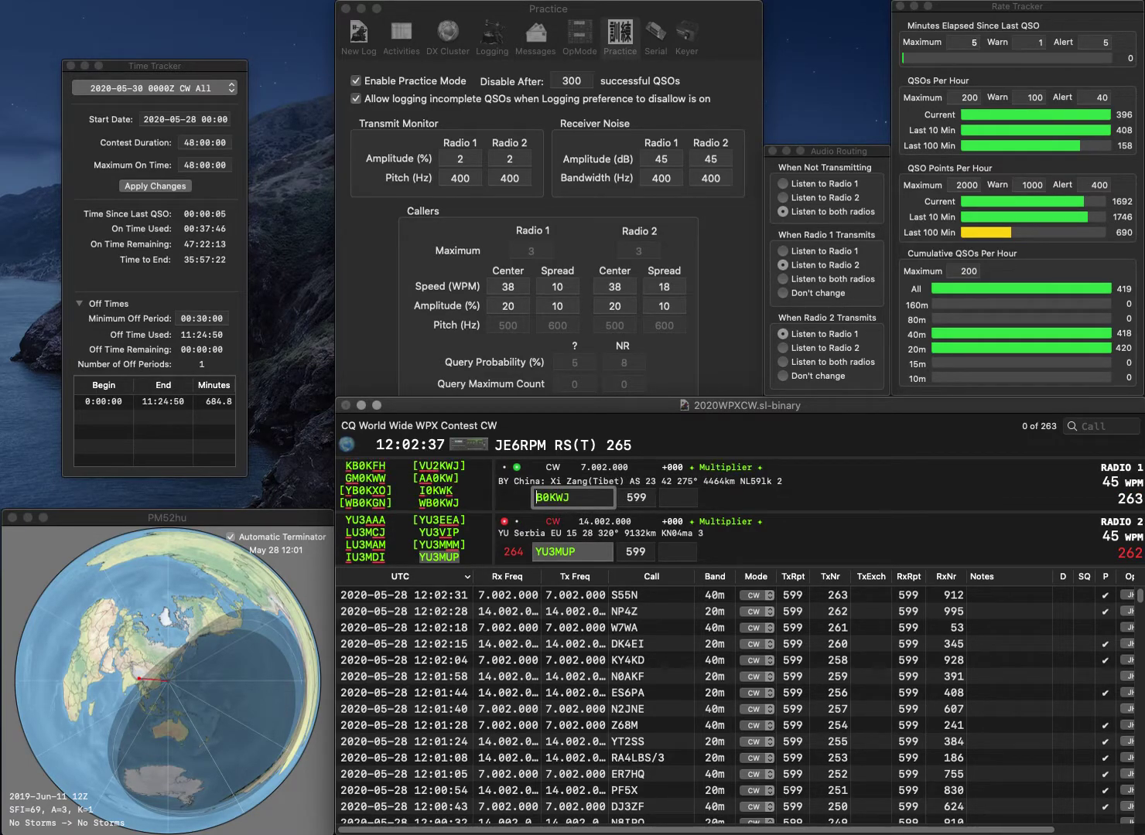
key("Home")
type("W")
key("Return")
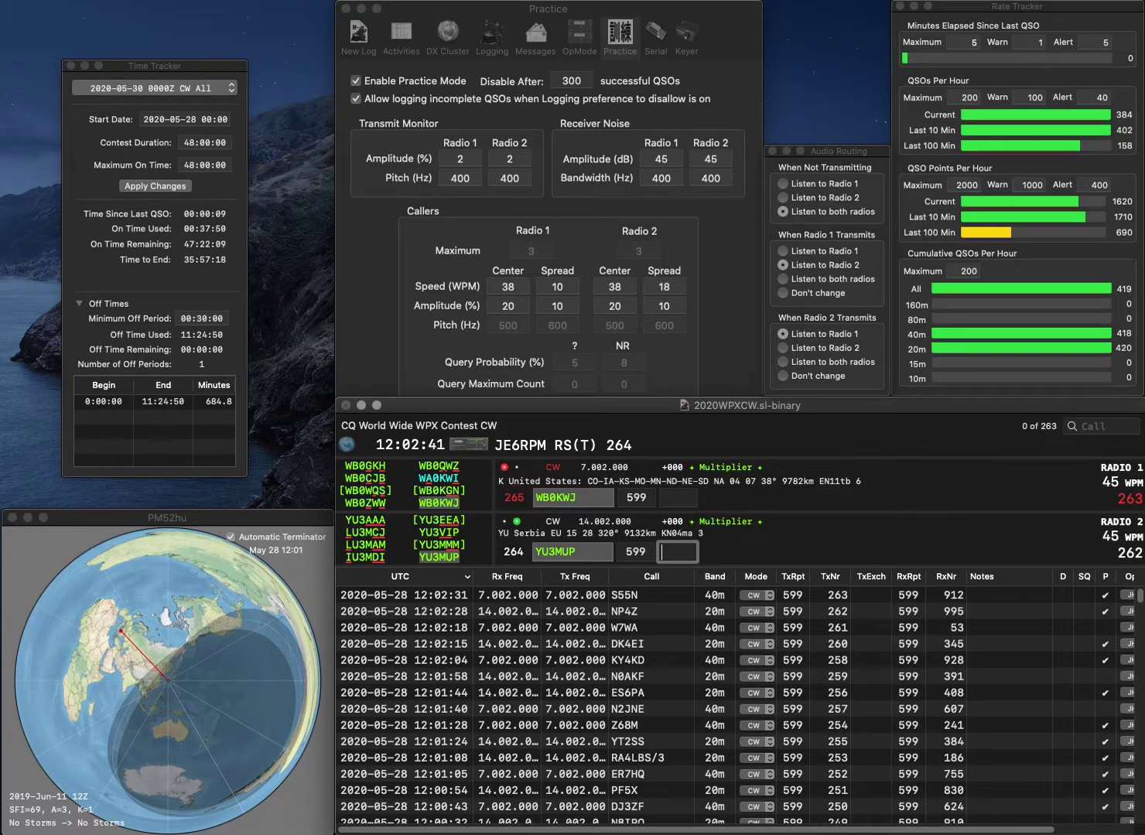
type("633")
key("Return")
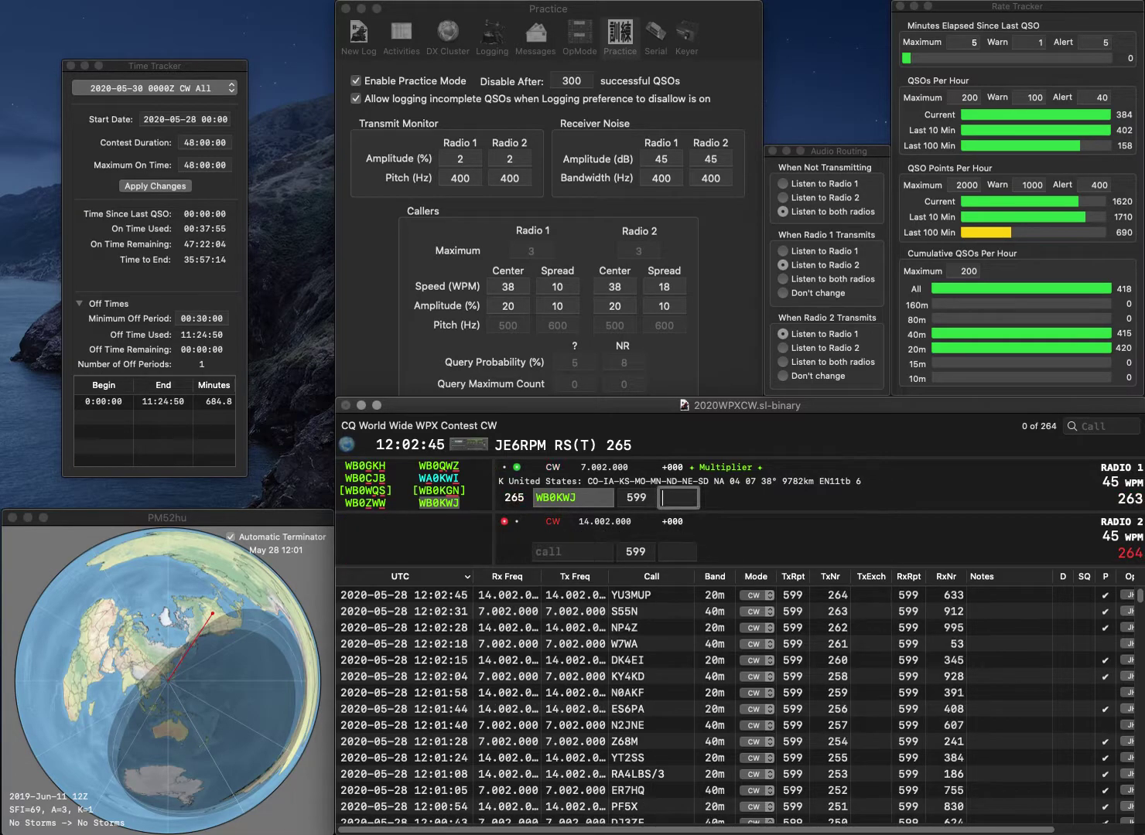
type("73")
key("Return")
type("NA")
key("Return")
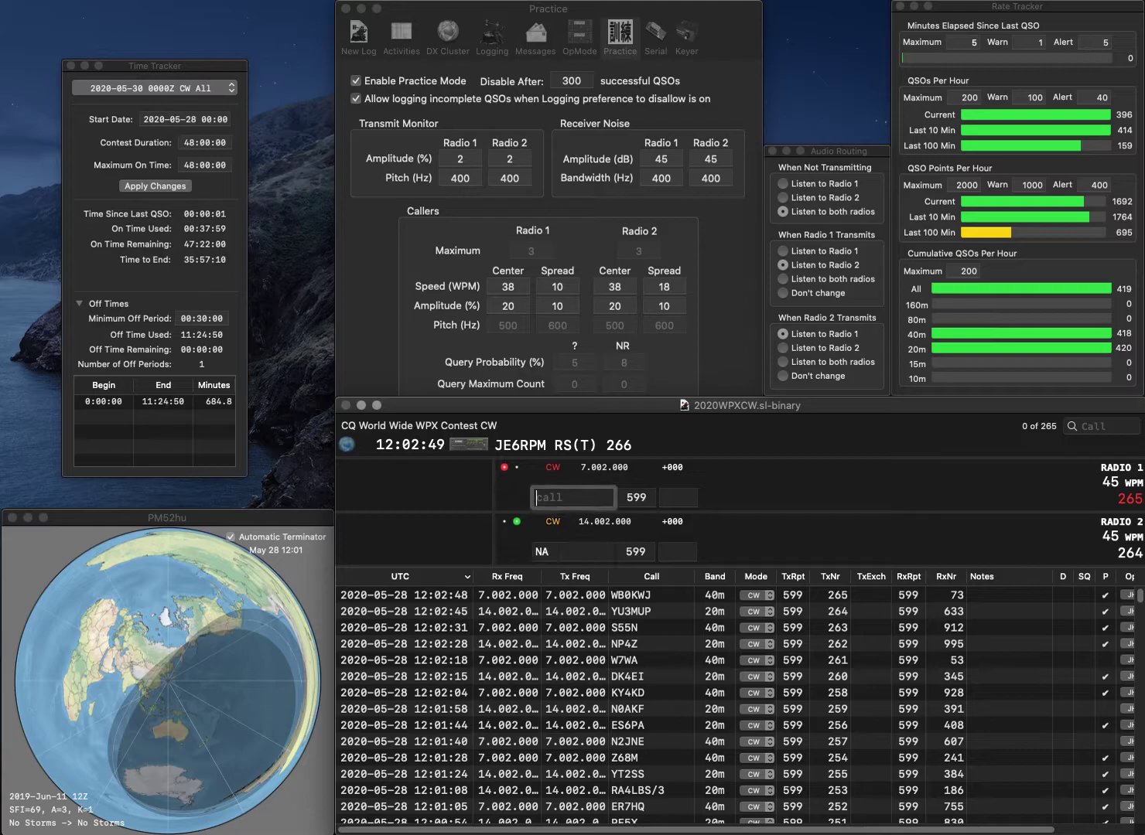
type("DJ")
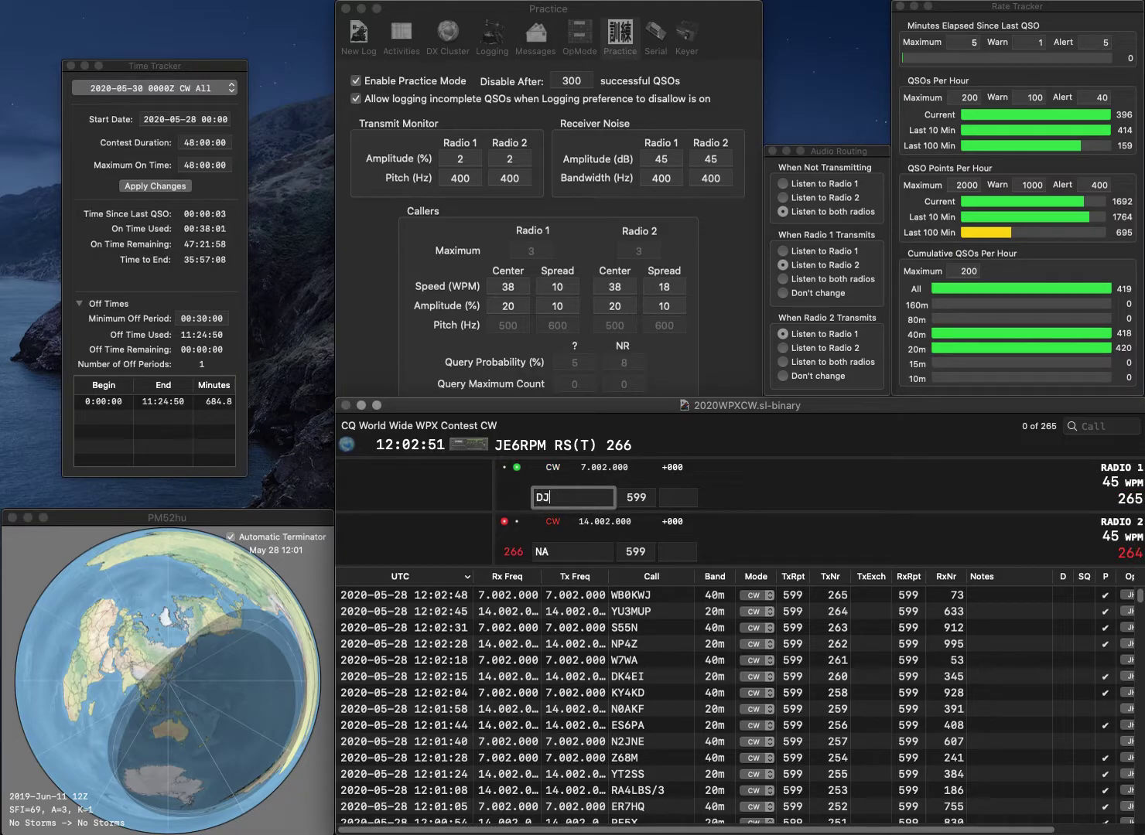
type("3RA")
key("Return")
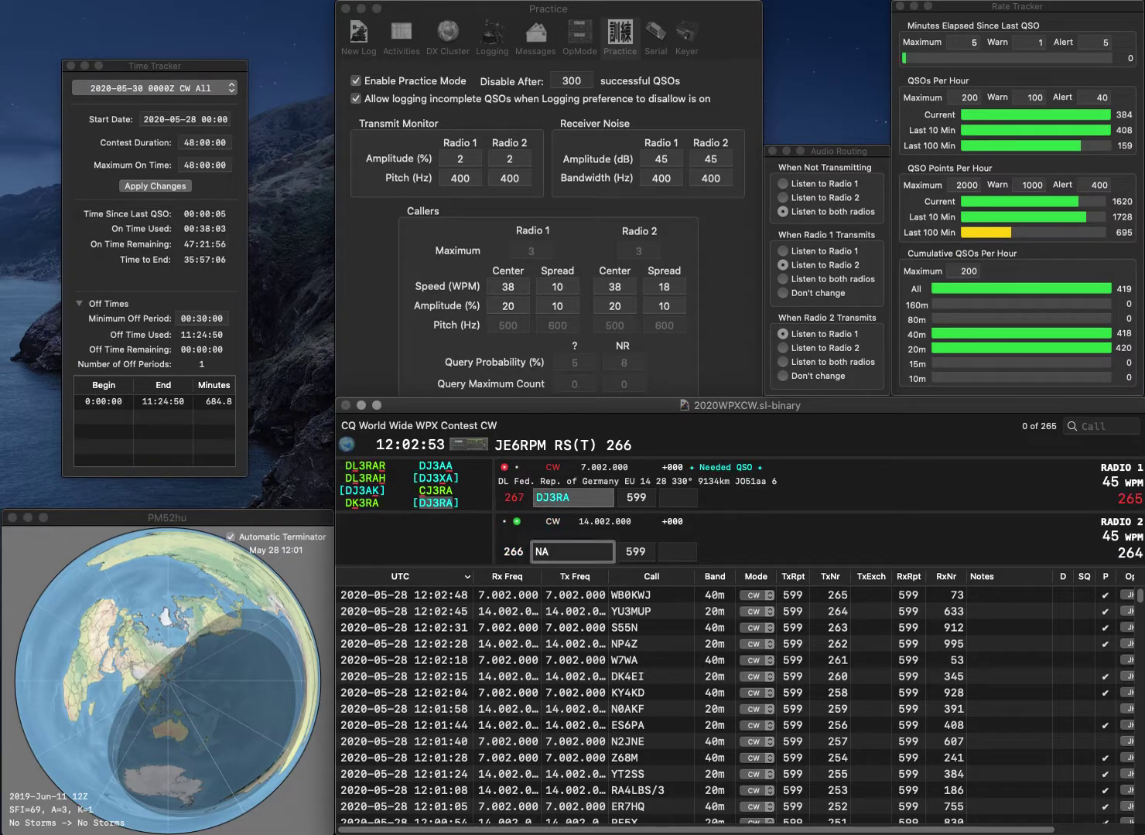
type("0ED")
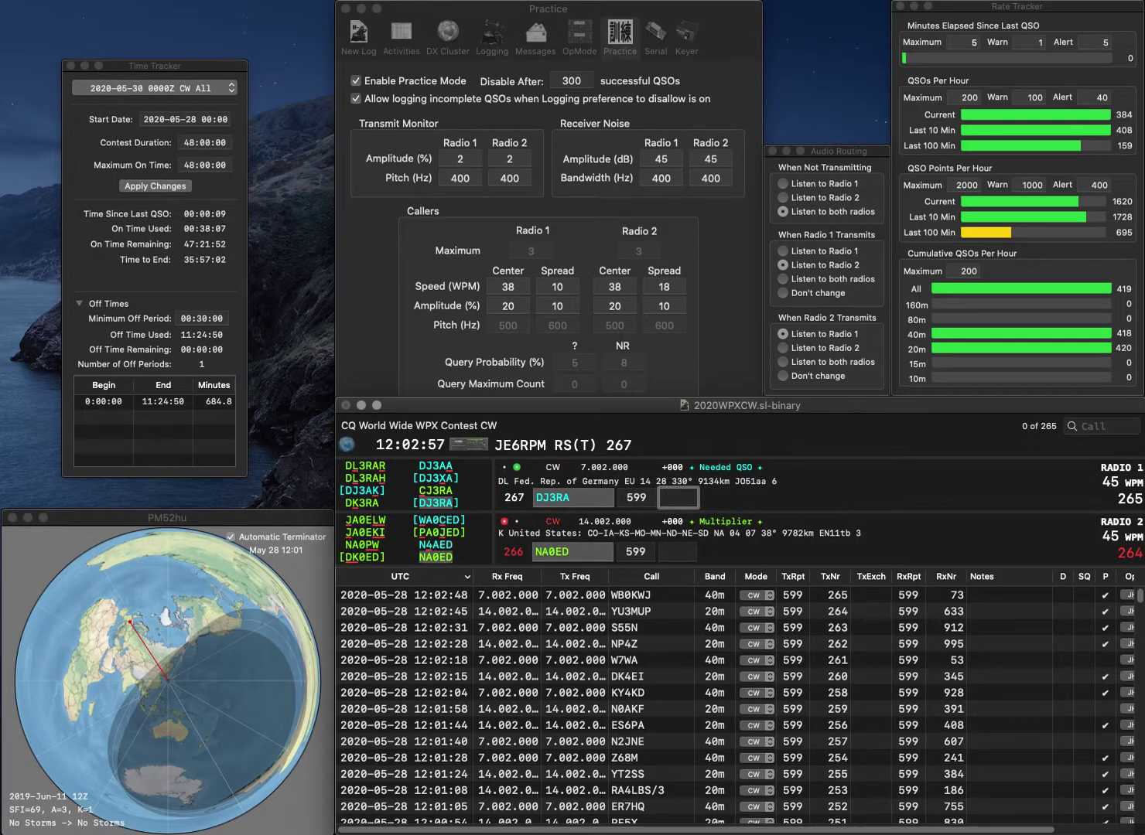
Step: Log DJ3RA on Radio 1 with received number 918 and NA0ED on Radio 2 with received number 614
type("918")
key("Return")
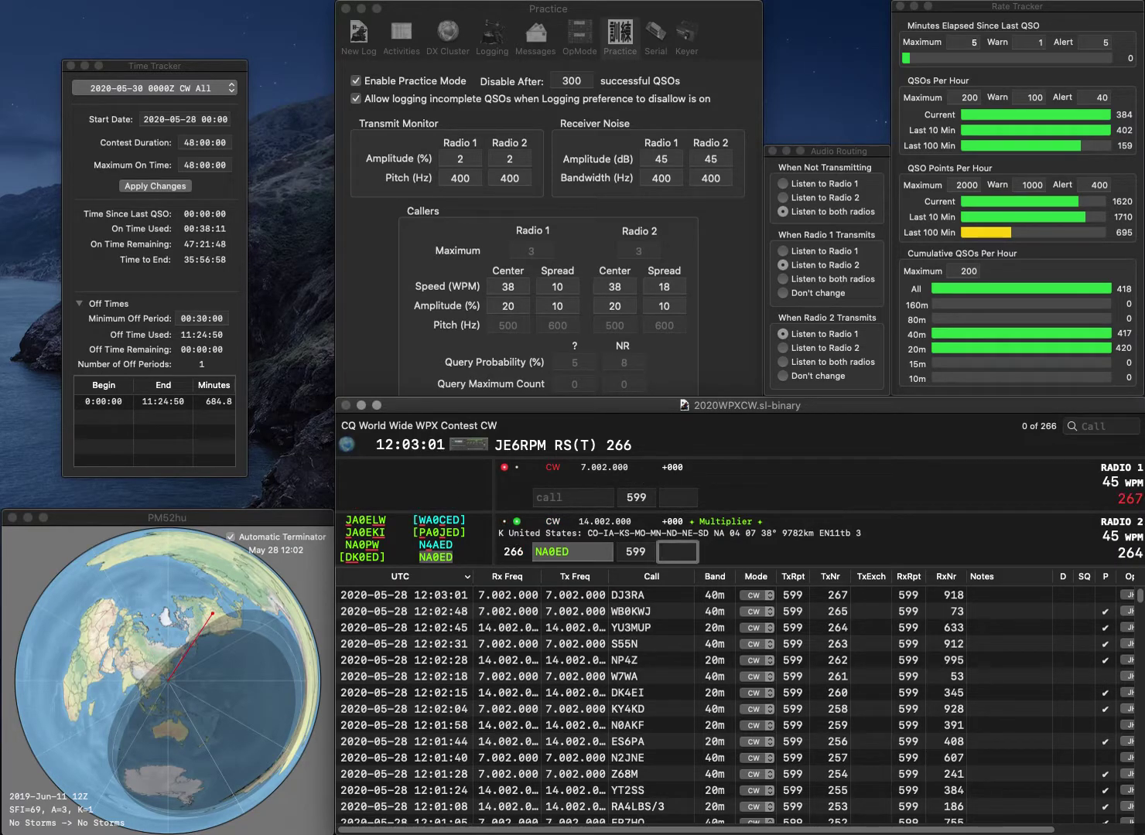
type("614")
key("Return")
type("OLM")
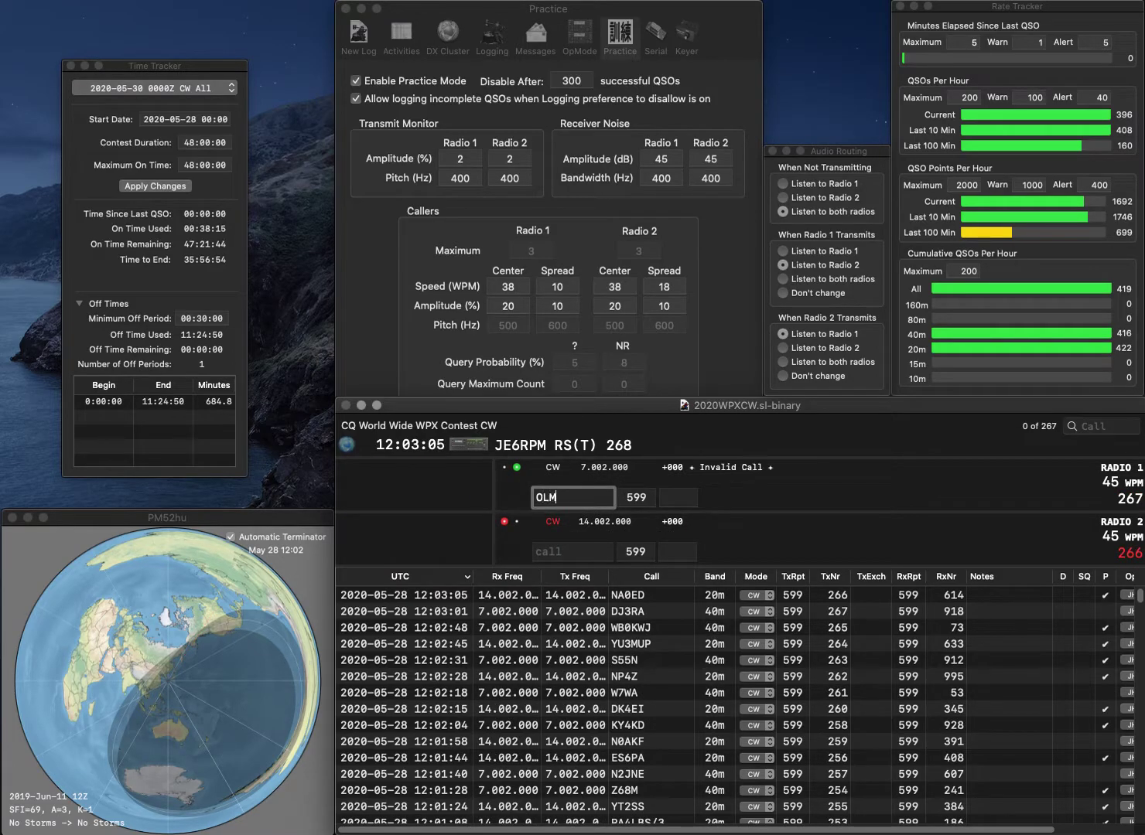
key("super+Left")
type("UA1")
key("Return")
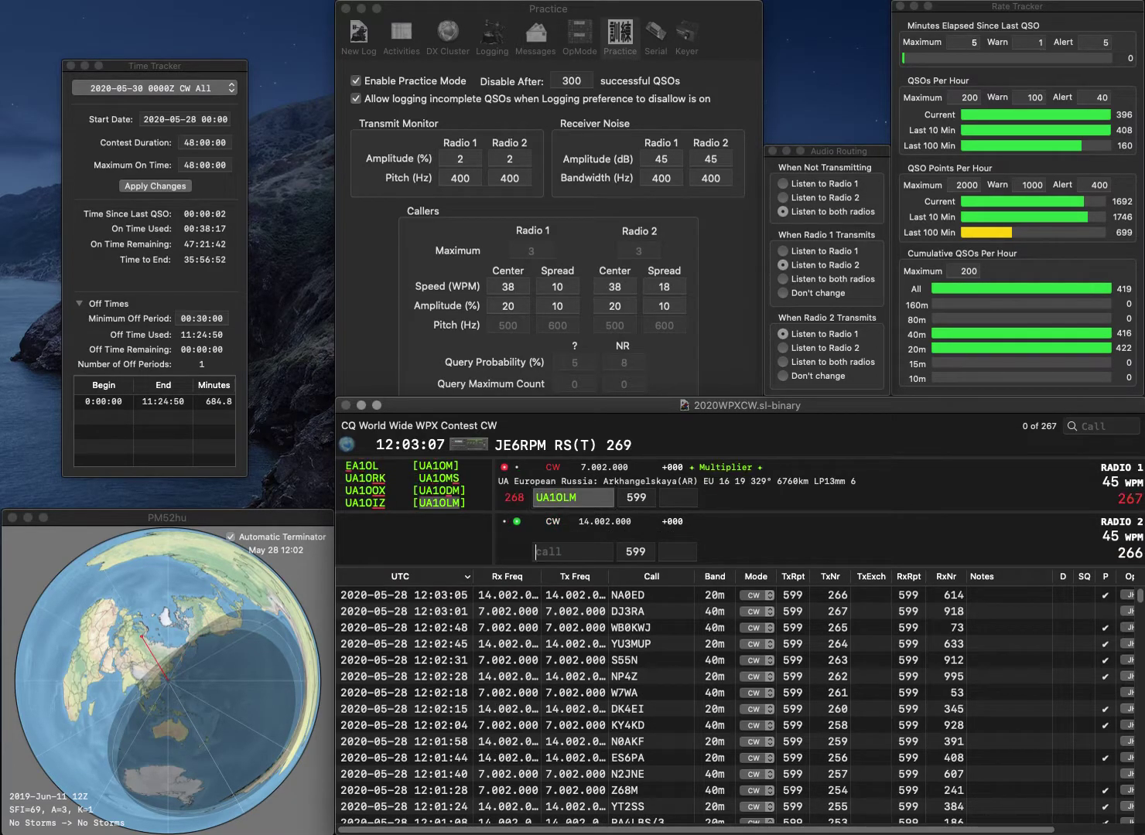
type("B9CEX")
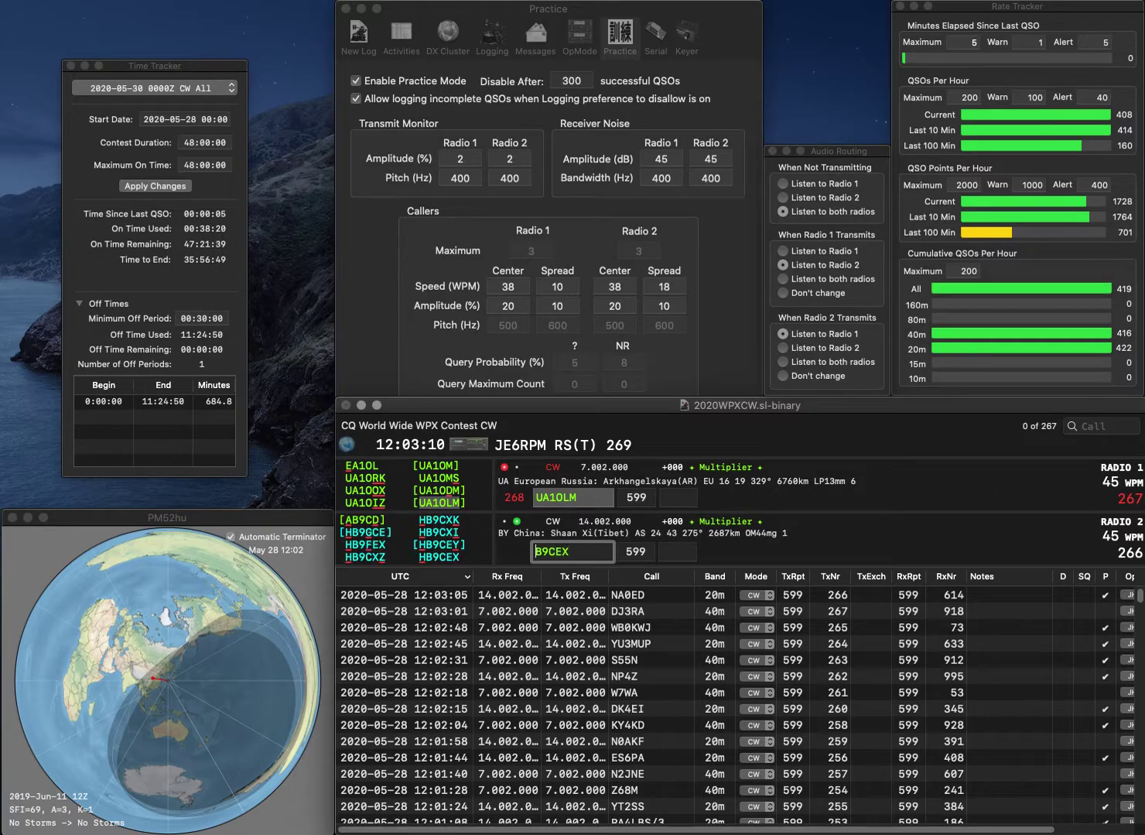
key("super+Left")
type("H")
key("Return")
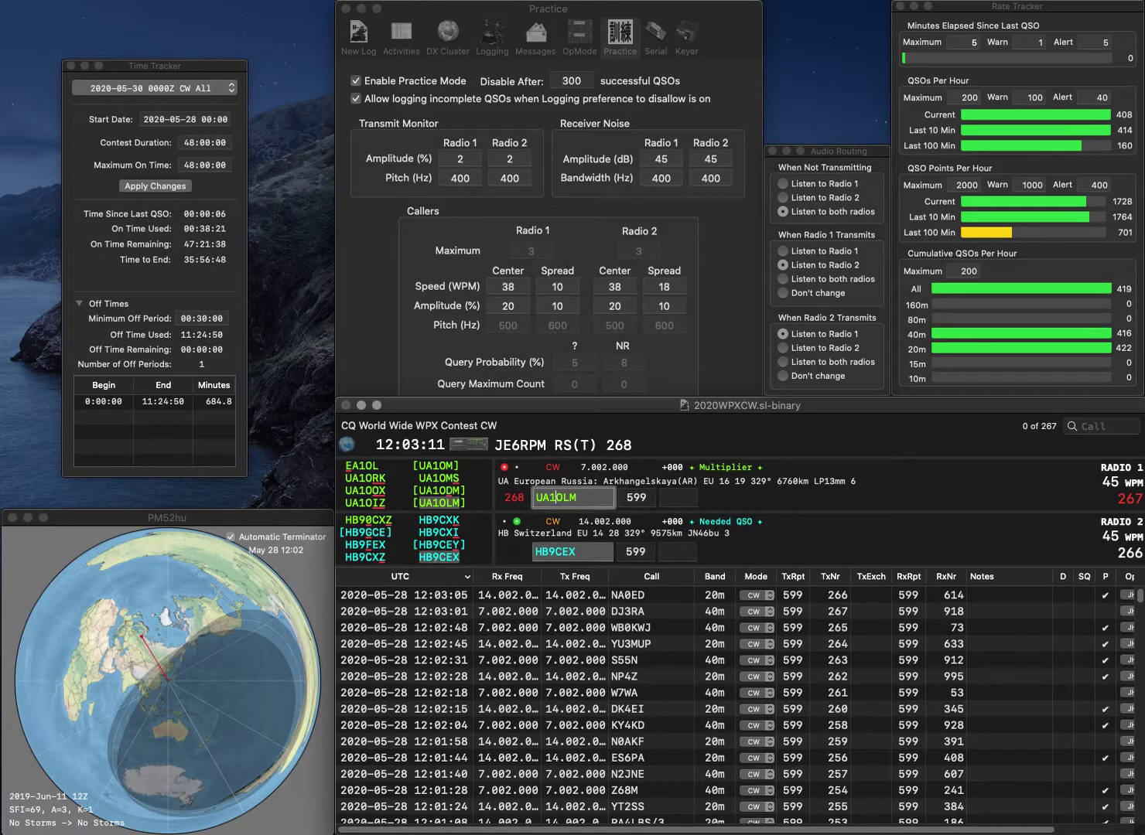
key("BackSpace")
key("BackSpace")
key("BackSpace")
type("KB4")
key("Return")
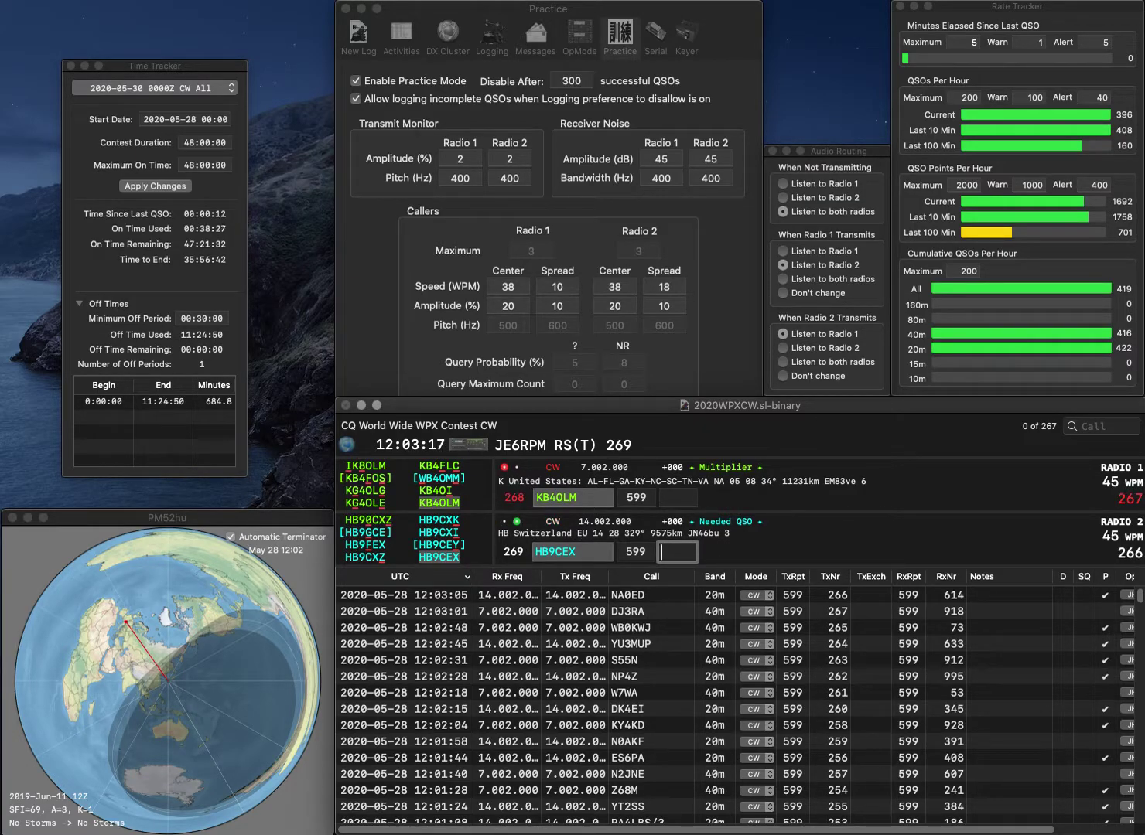
type("536")
key("Return")
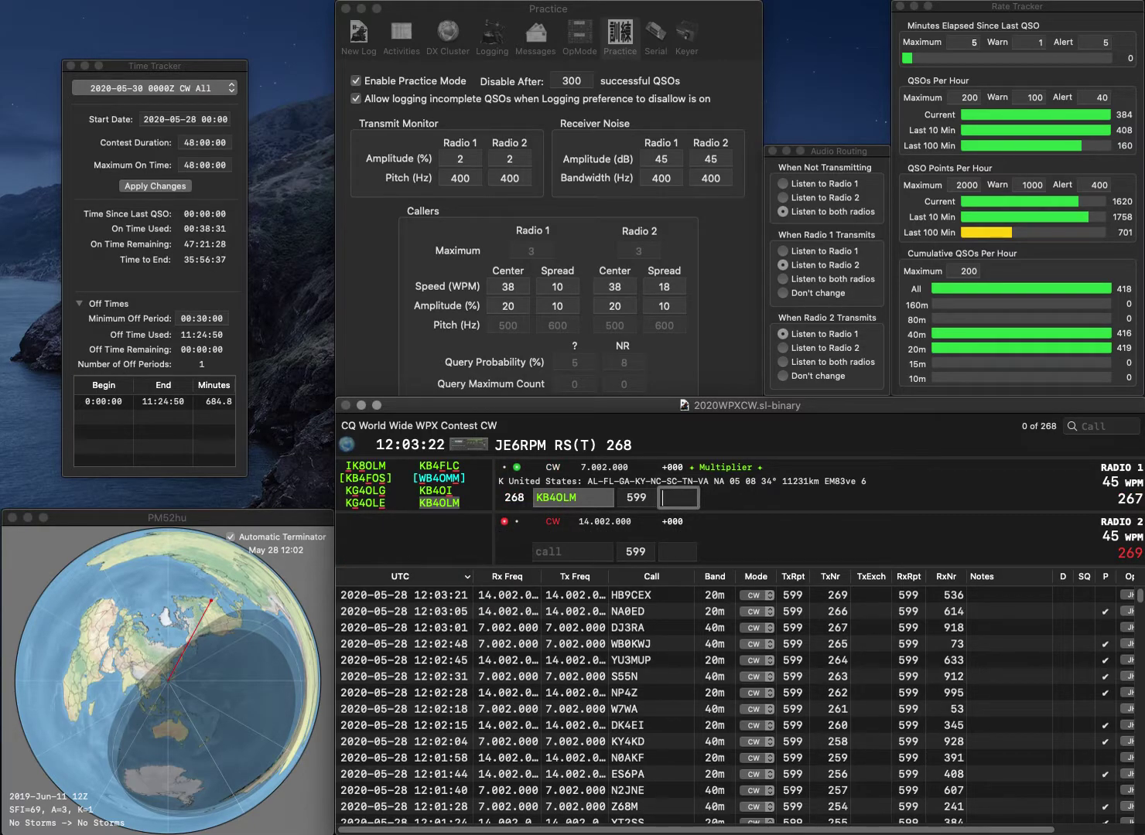
Step: Log KB4OLM on Radio 1 with received number 776 and send the exchange to the partial call ANO on Radio 2
type("776")
key("Return")
type("ANO")
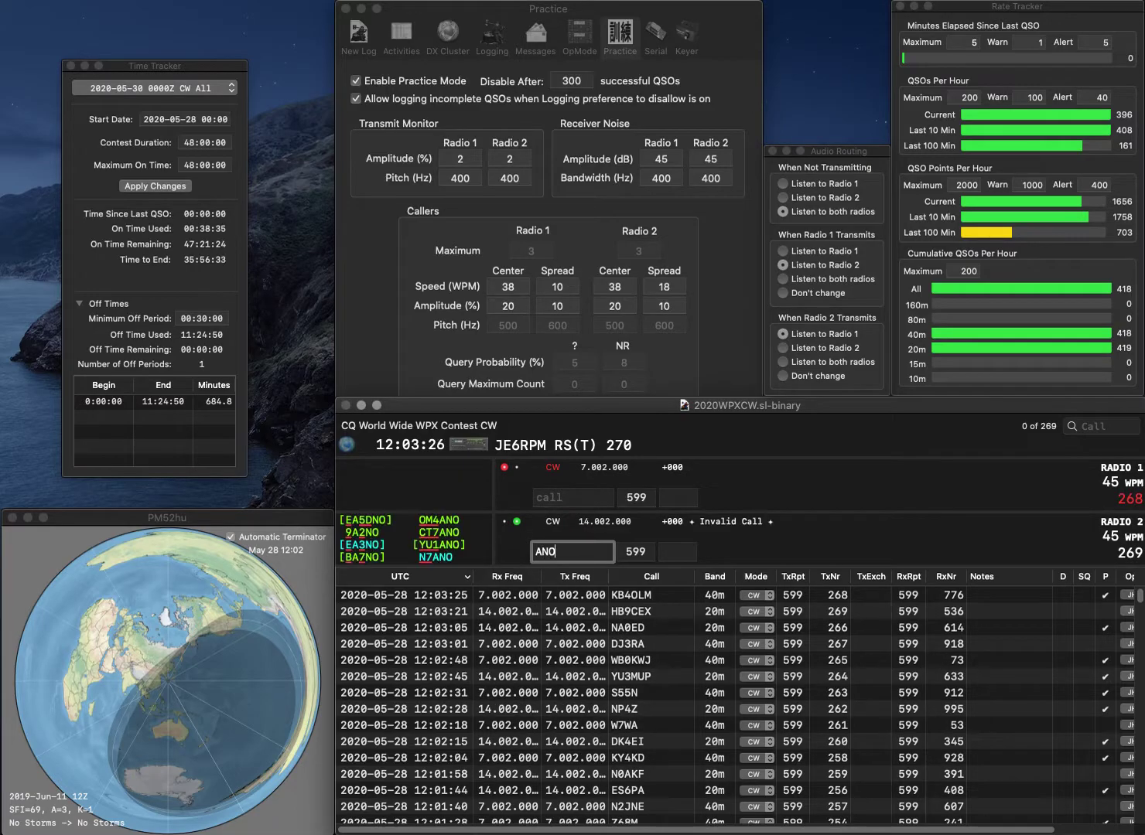
key("Return")
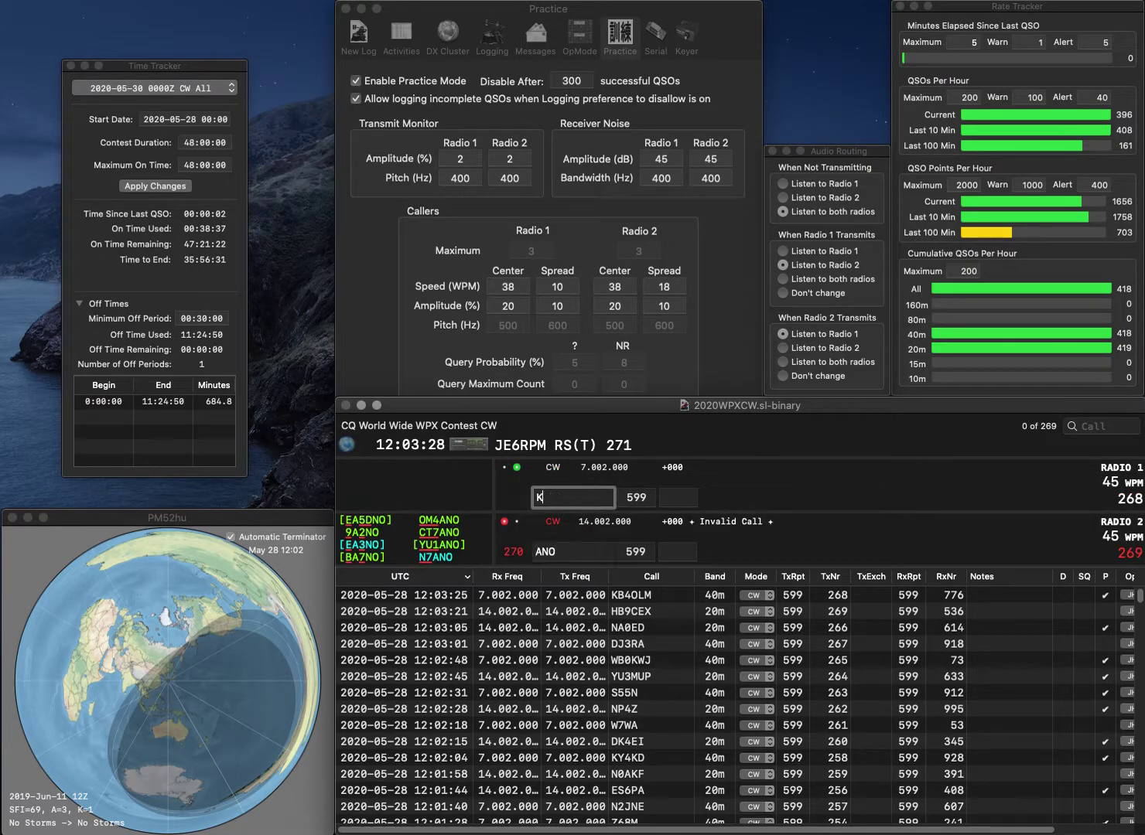
type("YO8SI")
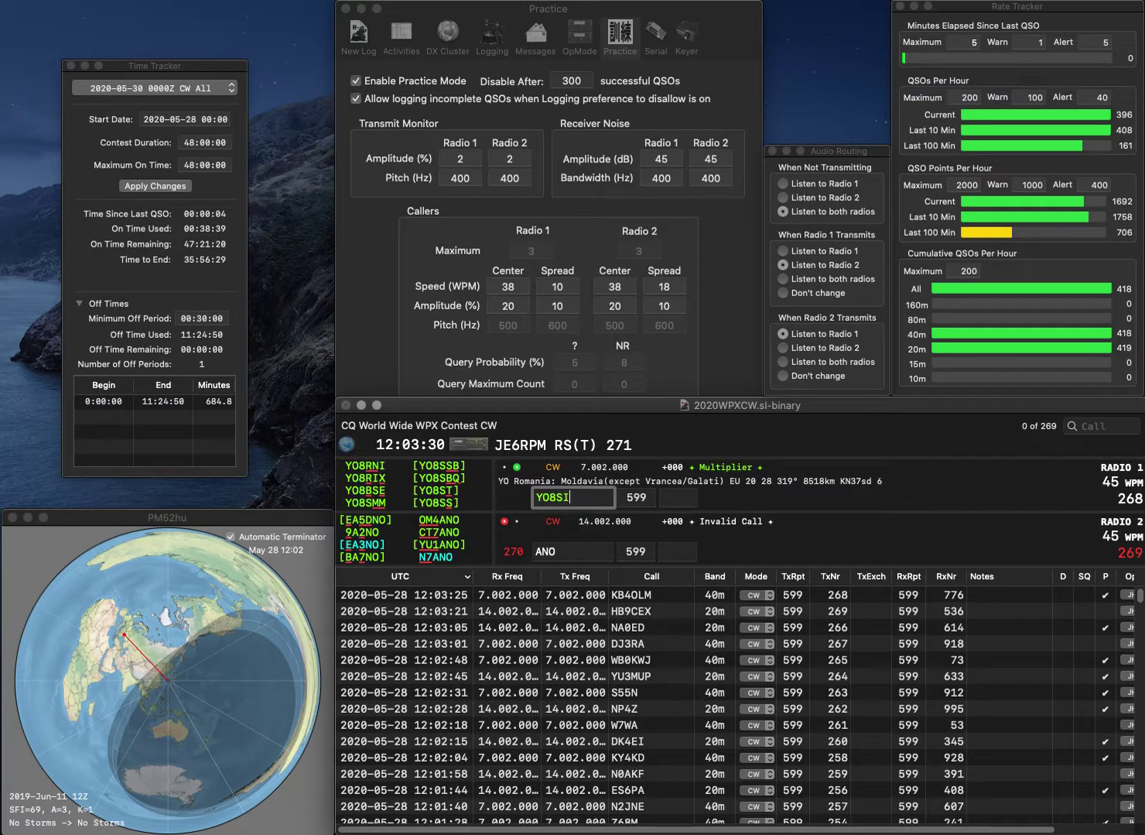
key("Return")
type("CT7")
key("Tab")
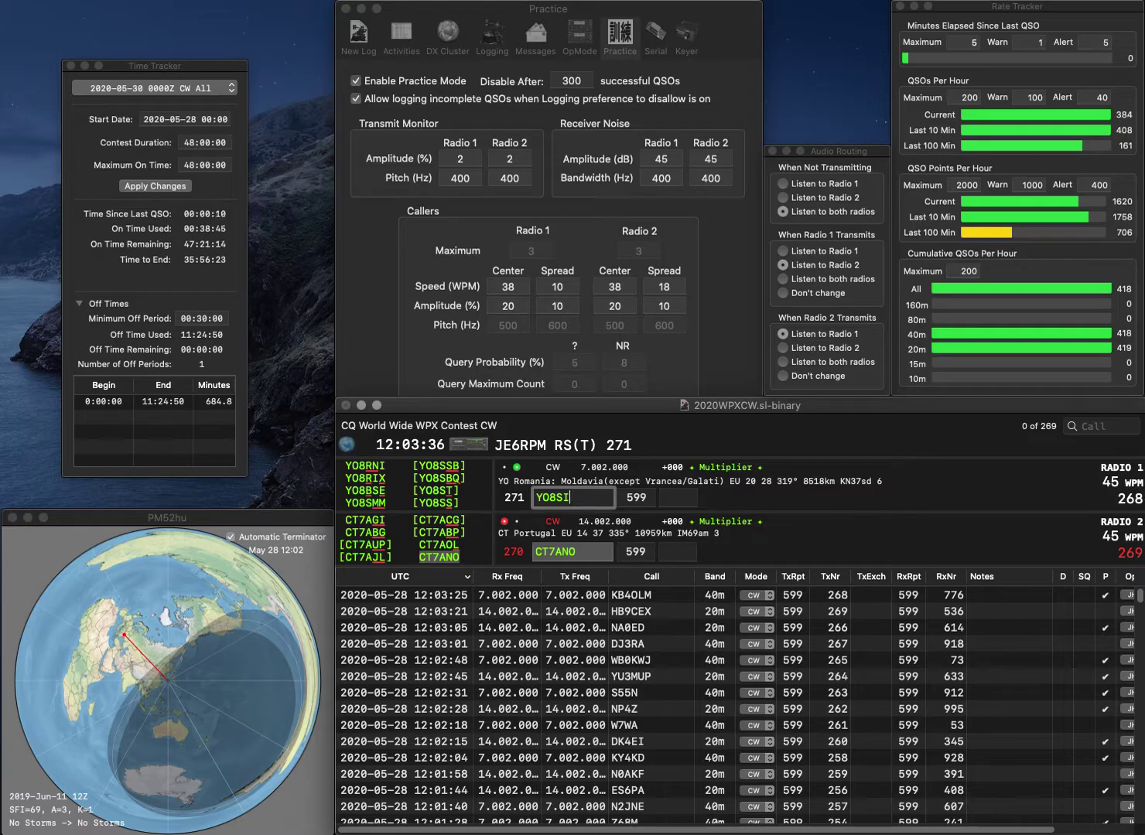
type("SS")
key("Delete")
key("Return")
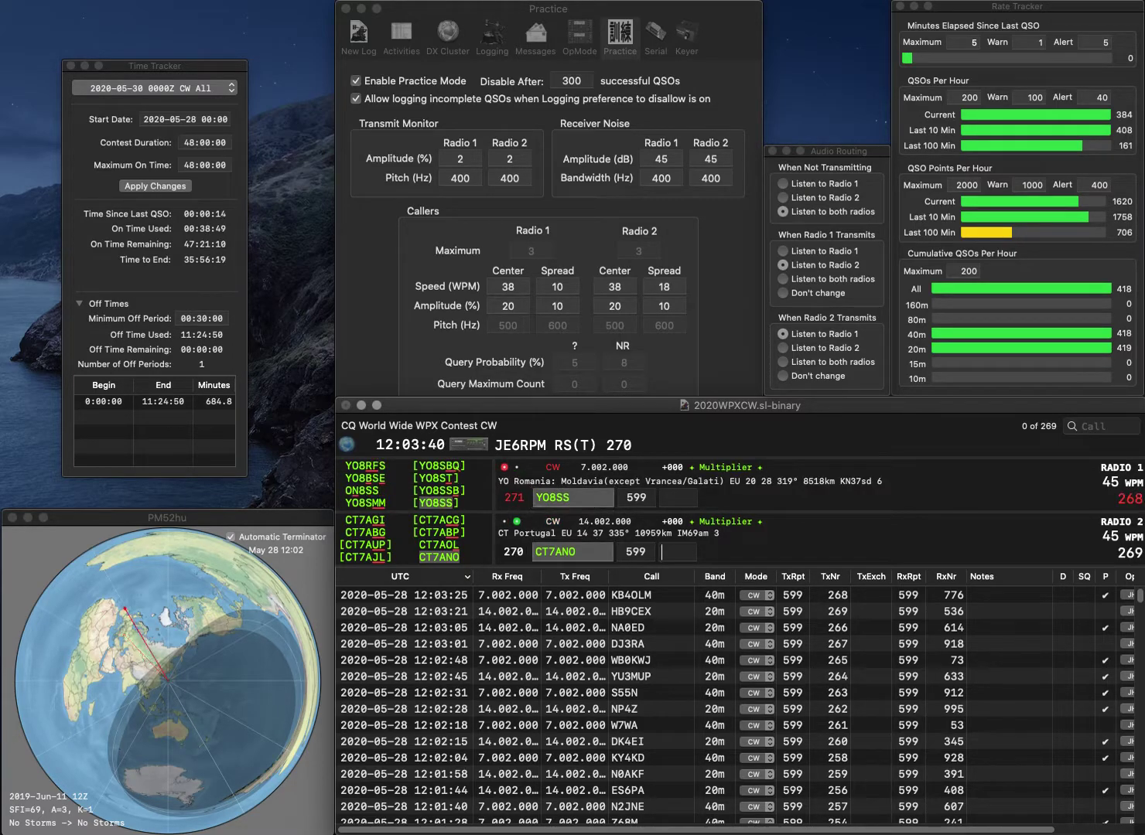
type("812")
key("Return")
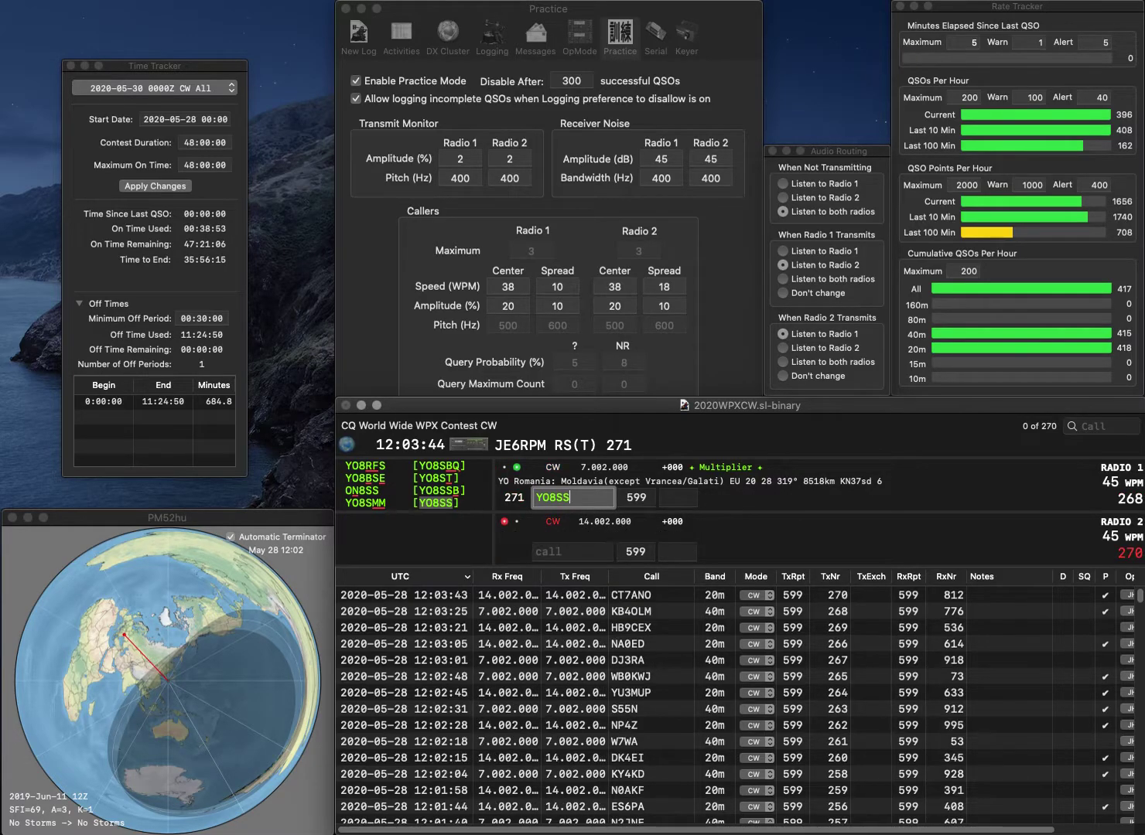
key("Tab")
type("1")
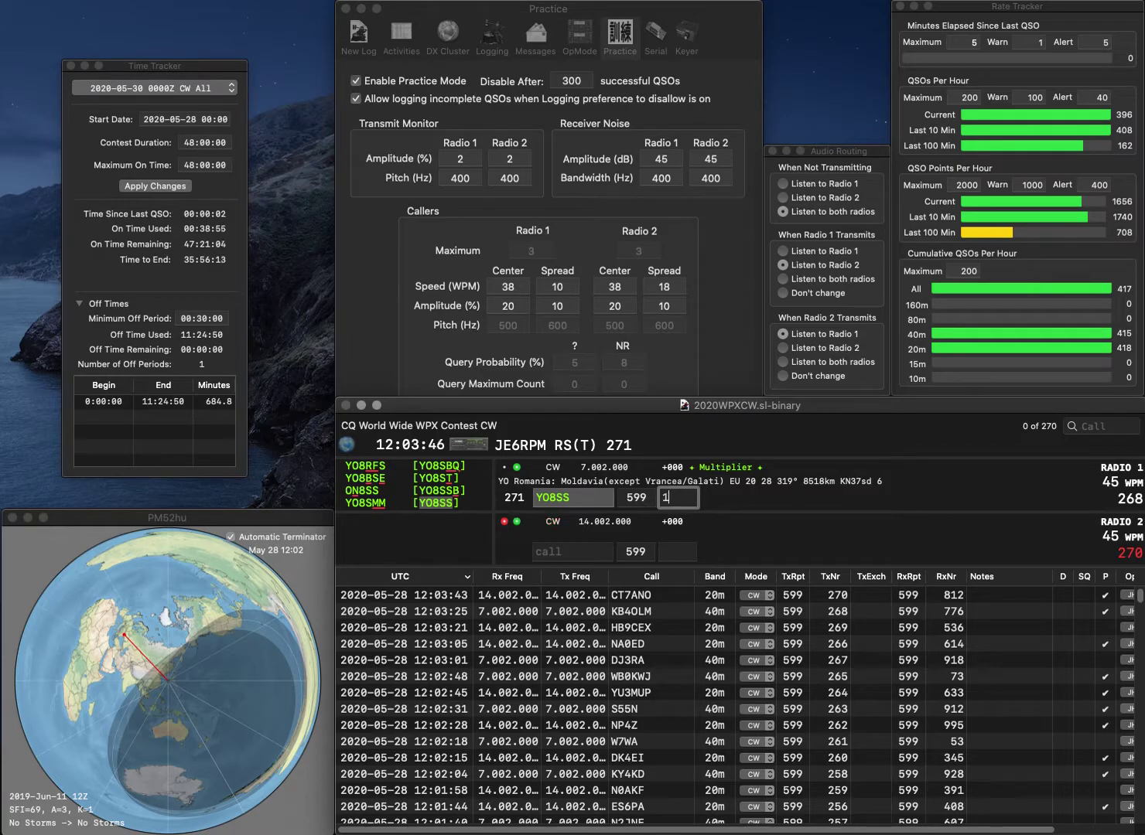
key("Return")
type("2IWC")
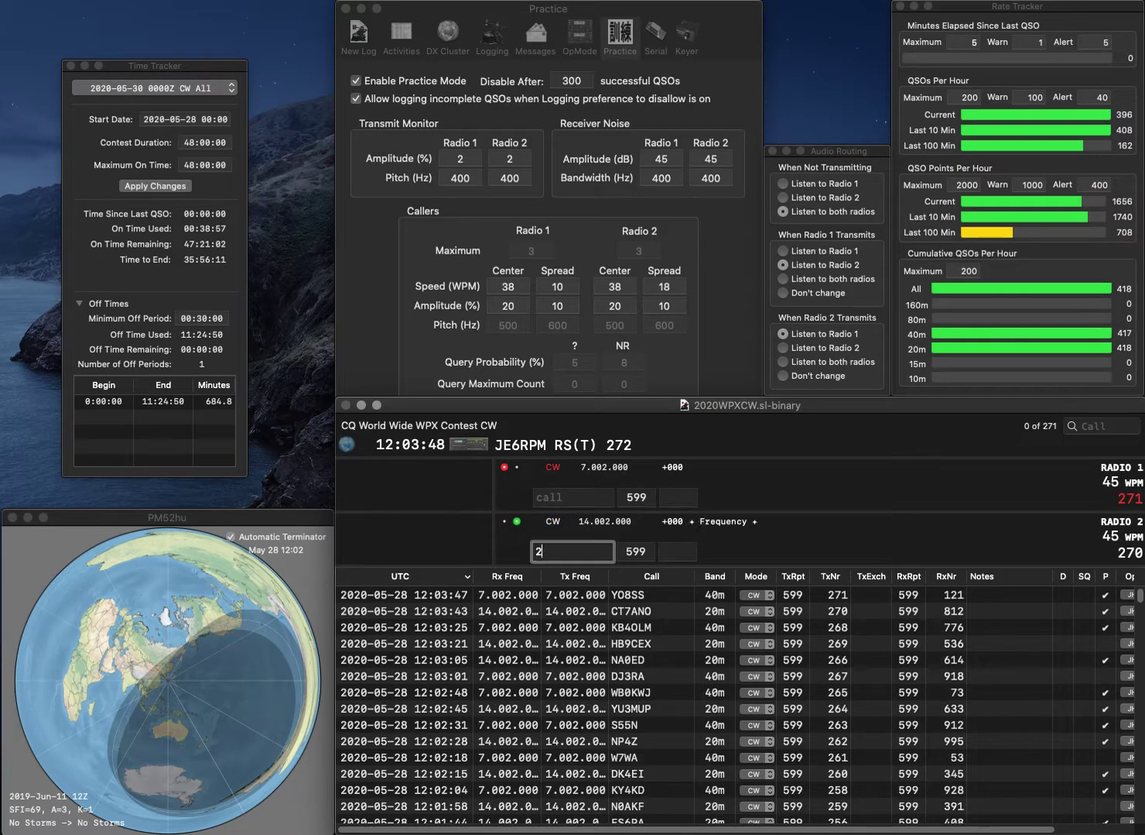
key("Home")
type("WA")
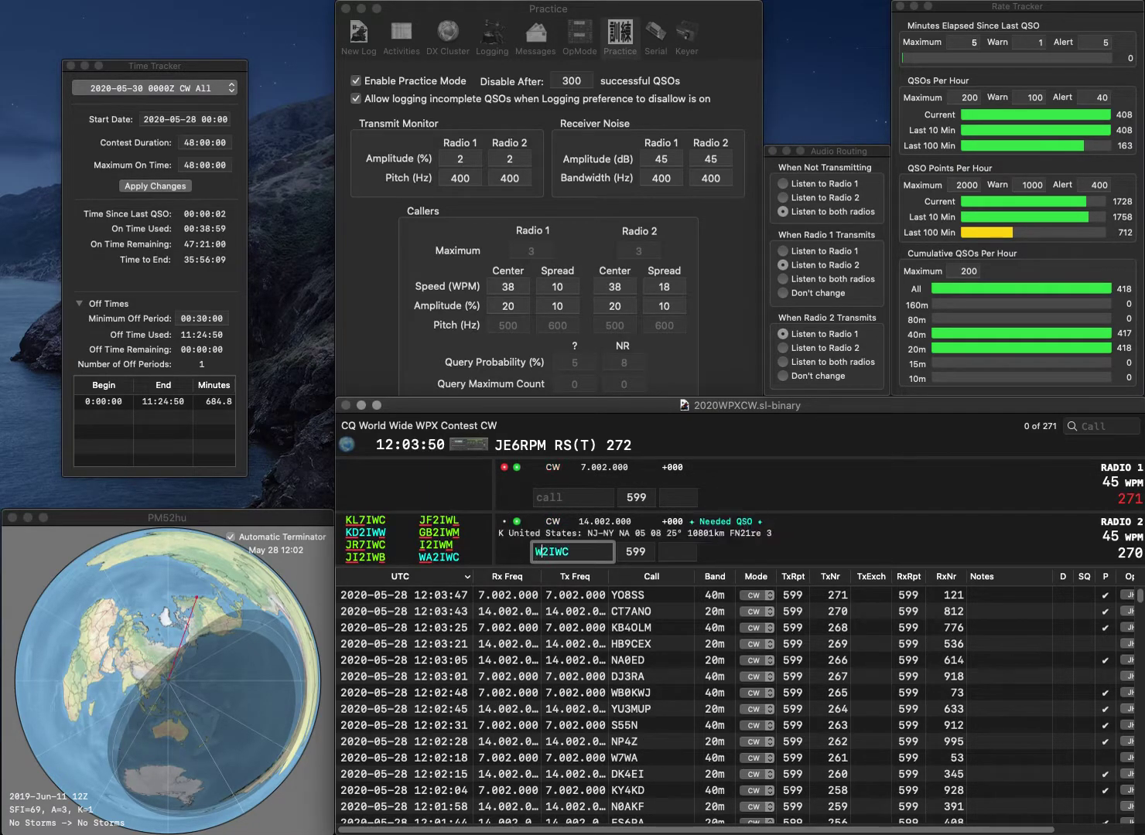
key("Return")
type("KD7LRY")
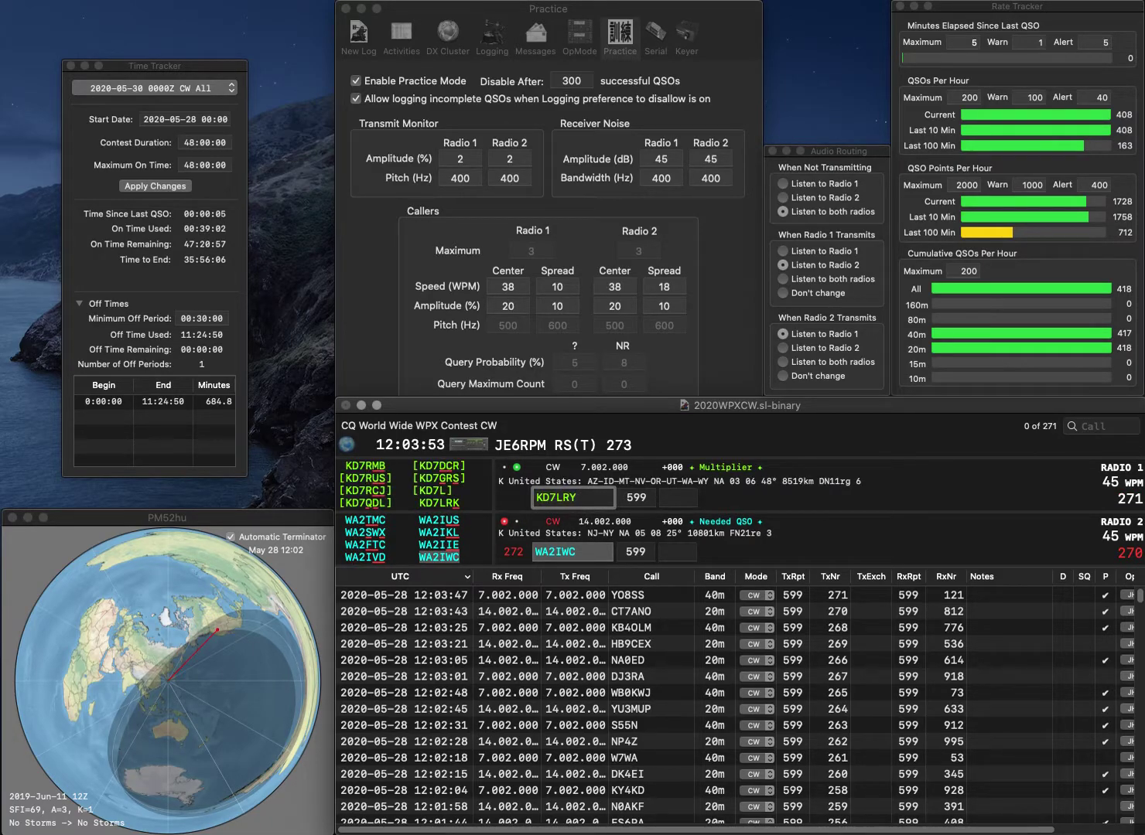
key("BackSpace")
type("K")
key("Return")
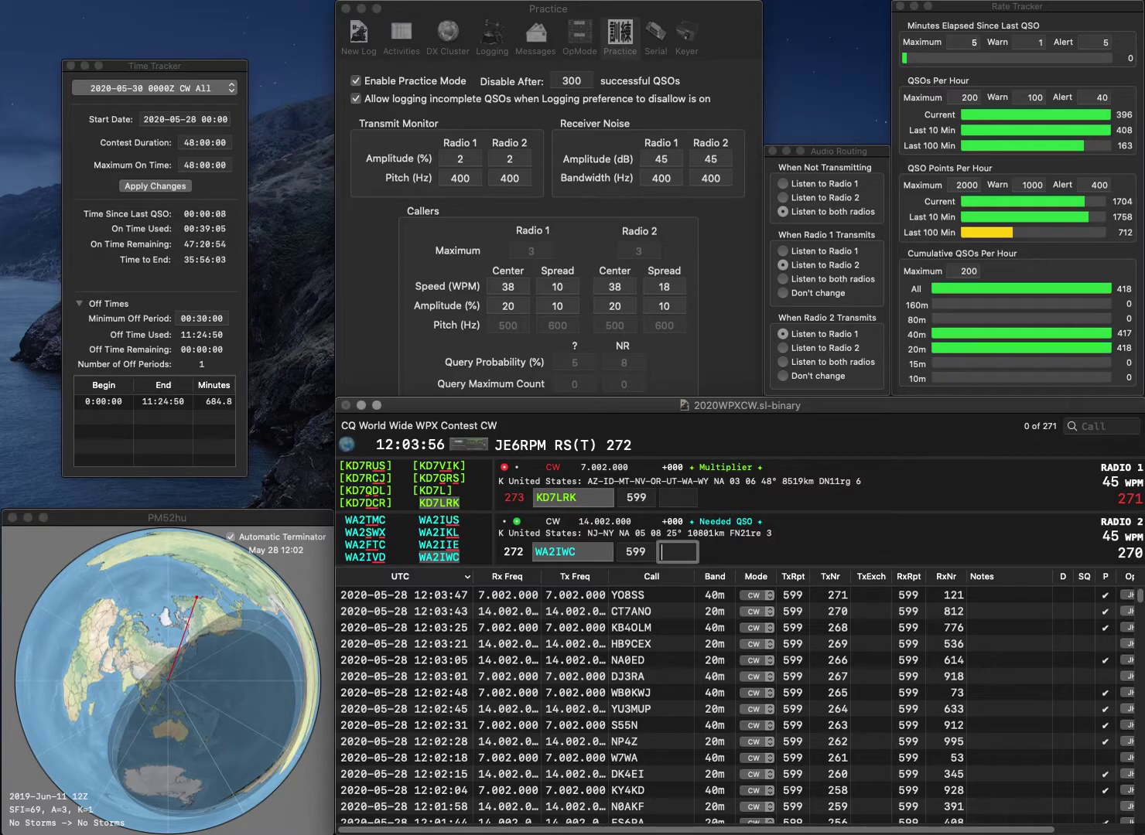
type("306")
key("Return")
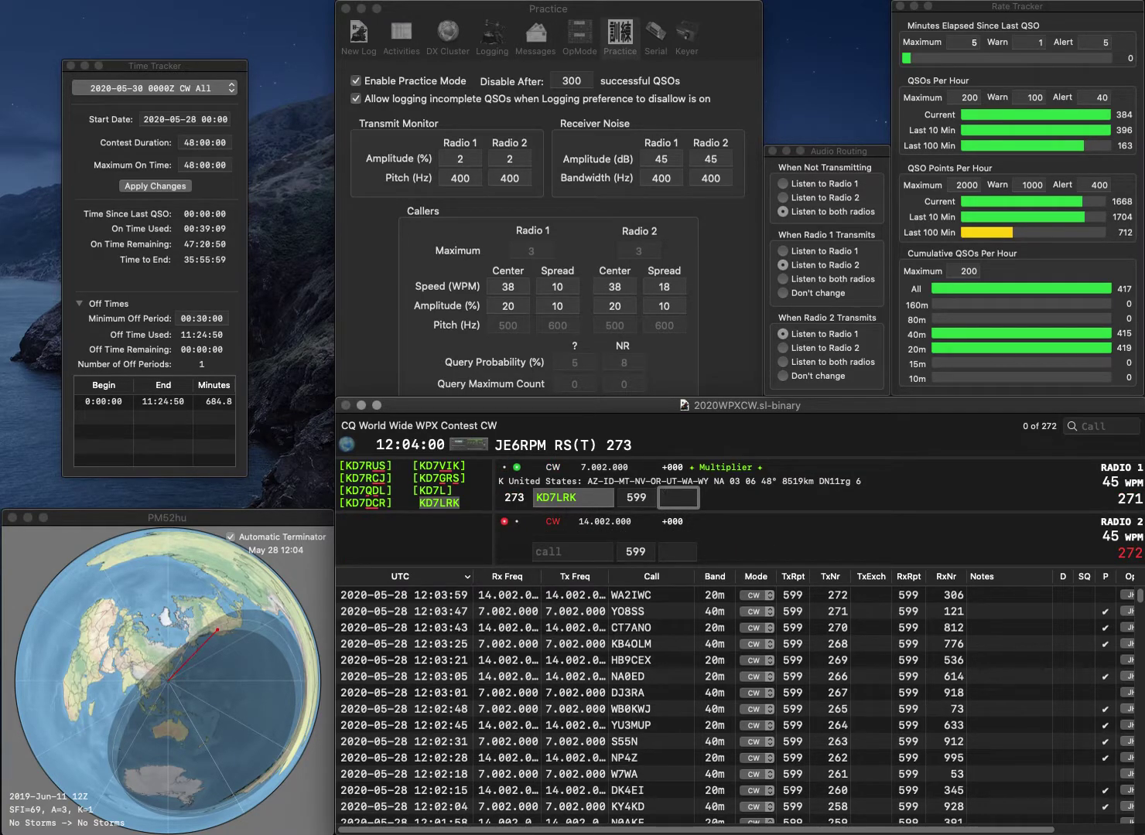
type("73")
key("Return")
type("DL2ANM")
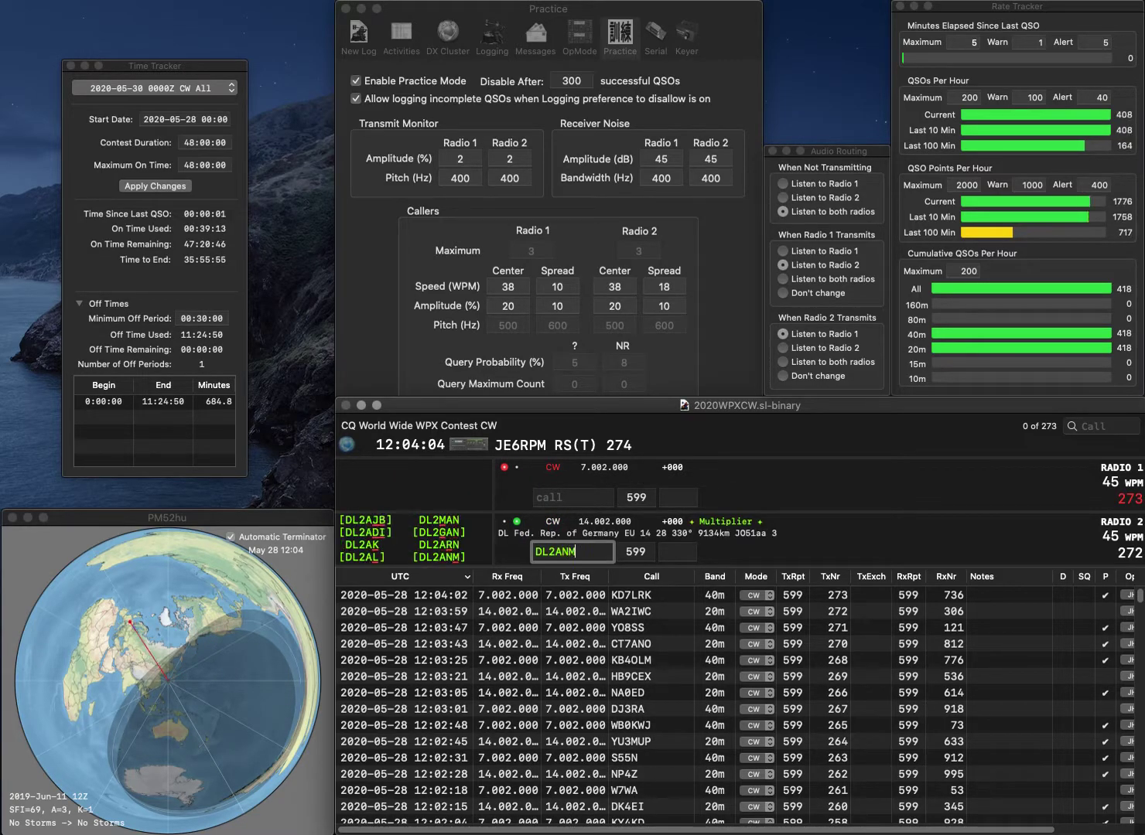
key("Return")
type("G3YEU")
key("Return")
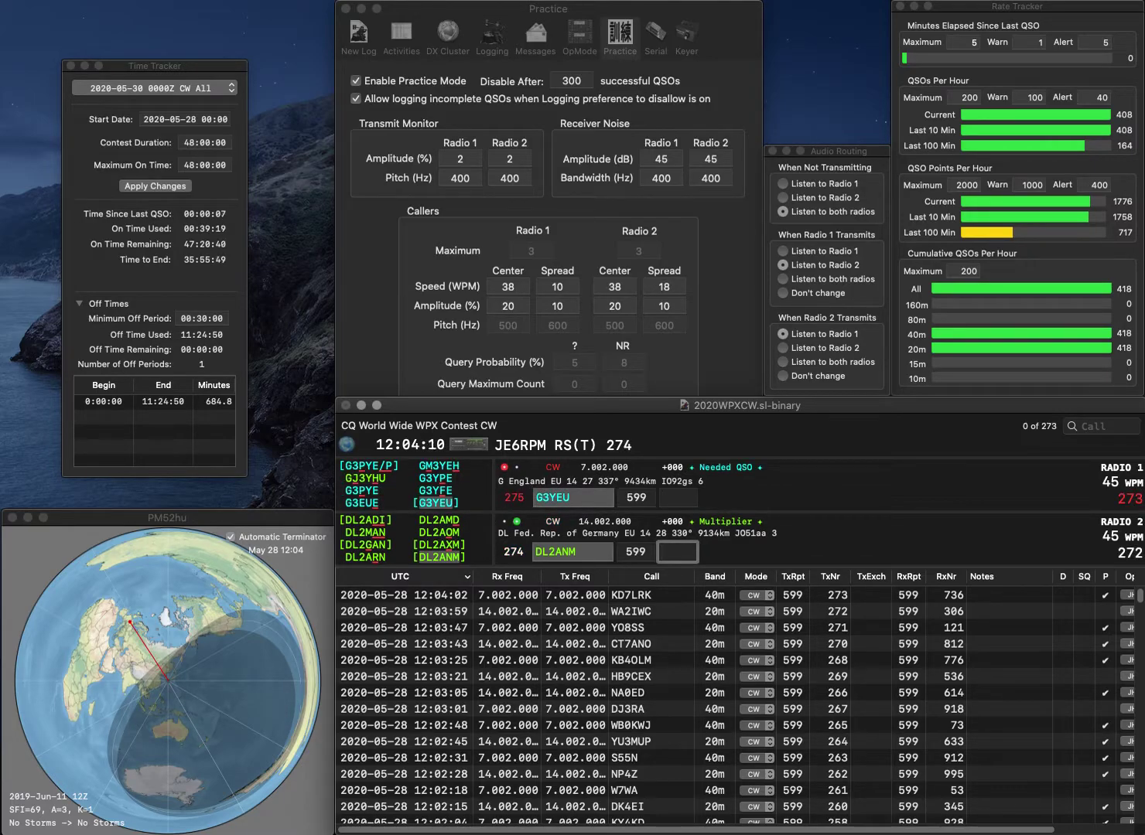
type("79")
key("Return")
type("943")
key("Return")
type("W")
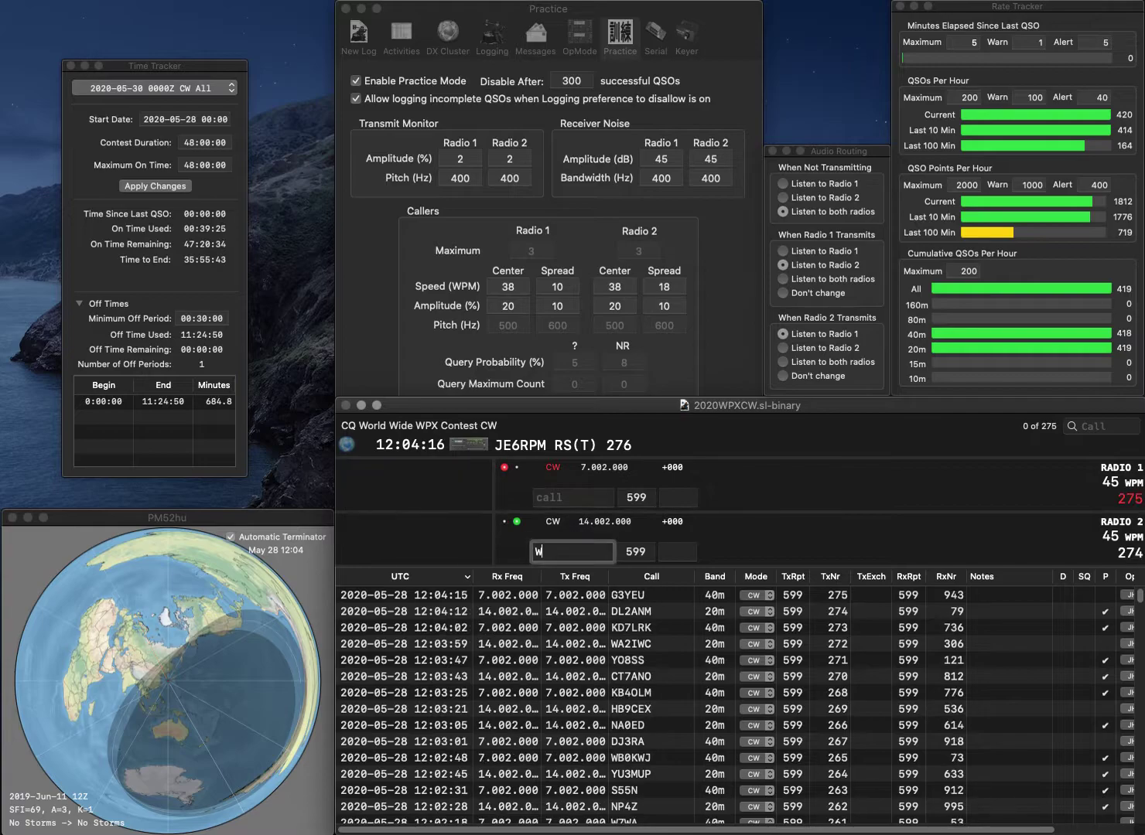
type("7PU")
key("Return")
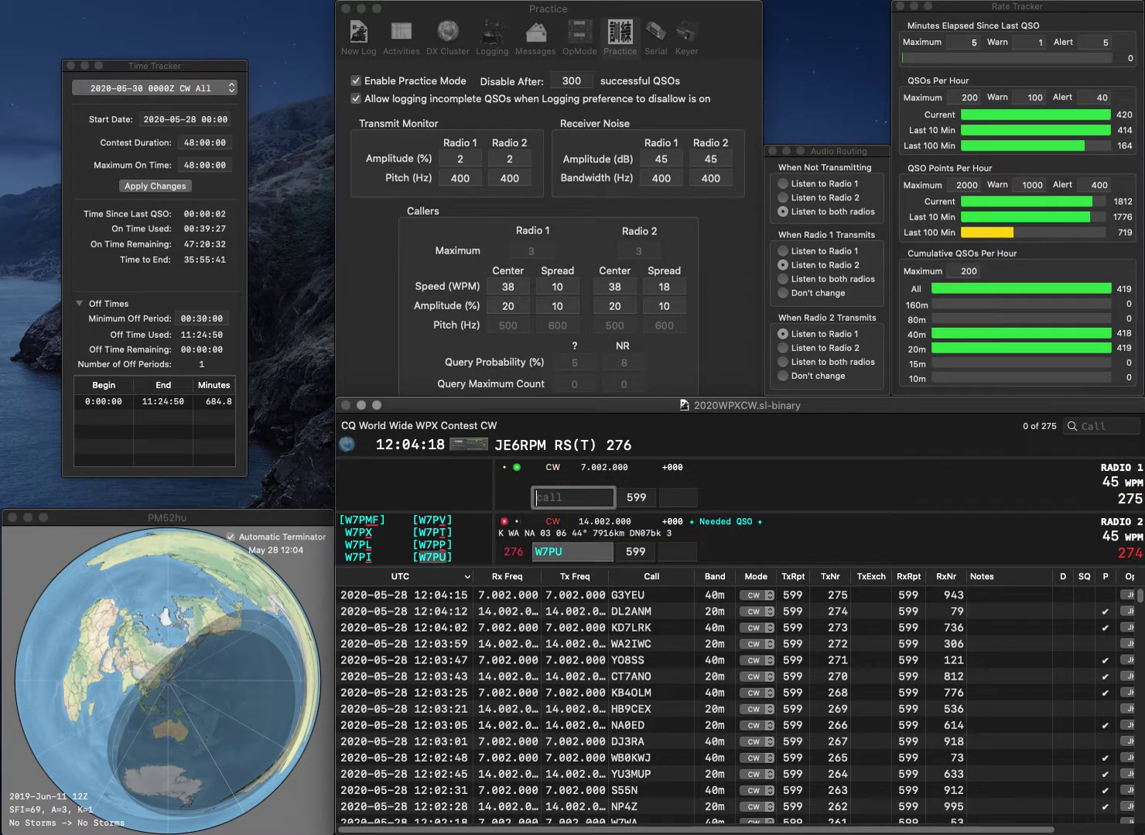
type("WP")
type("PNC")
key("Left")
key("Left")
key("Left")
type("G4")
key("Return")
type("507")
key("Return")
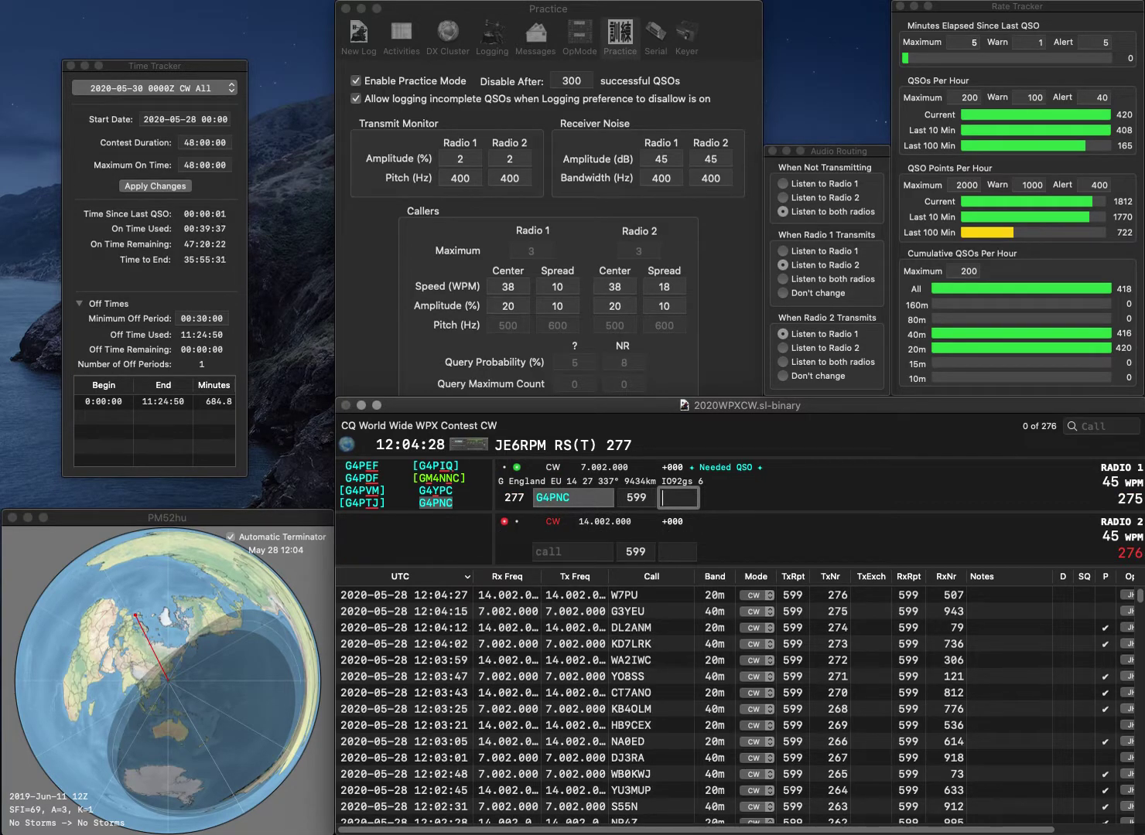
type("327")
key("Return")
type("GD")
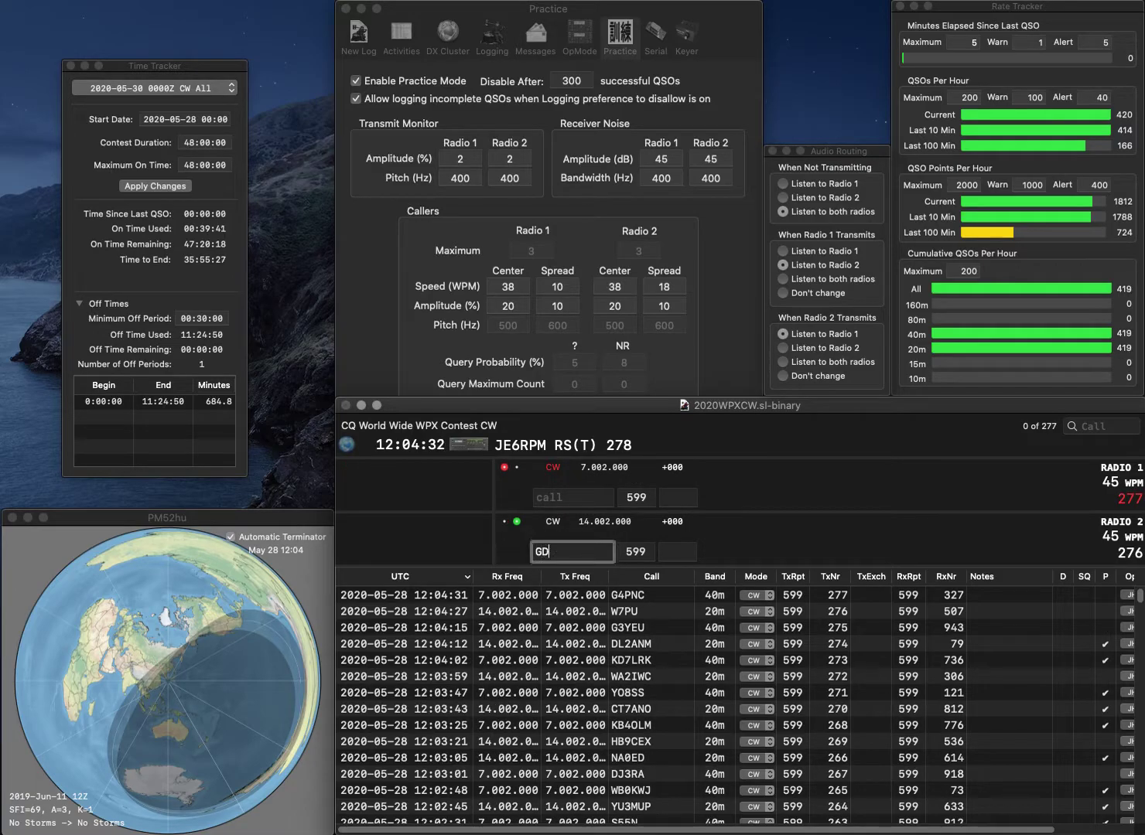
type("FKGDF")
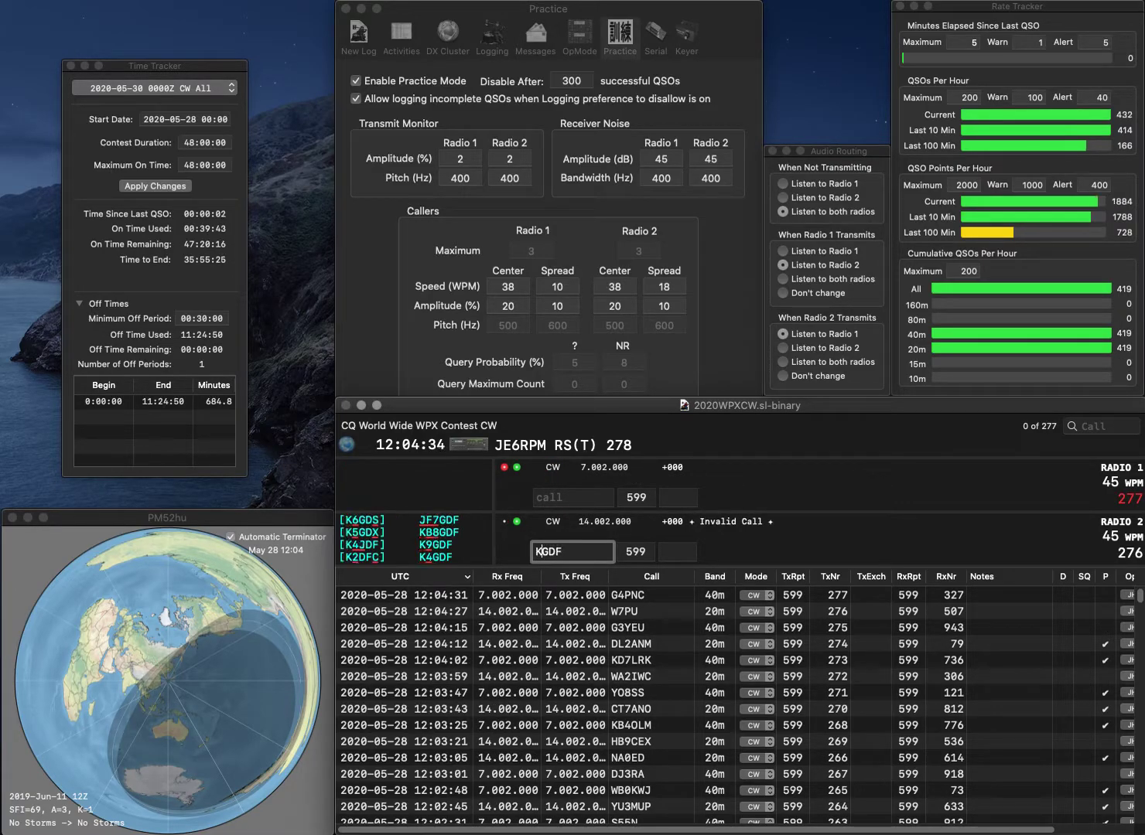
key("Return")
type("K9BIZ")
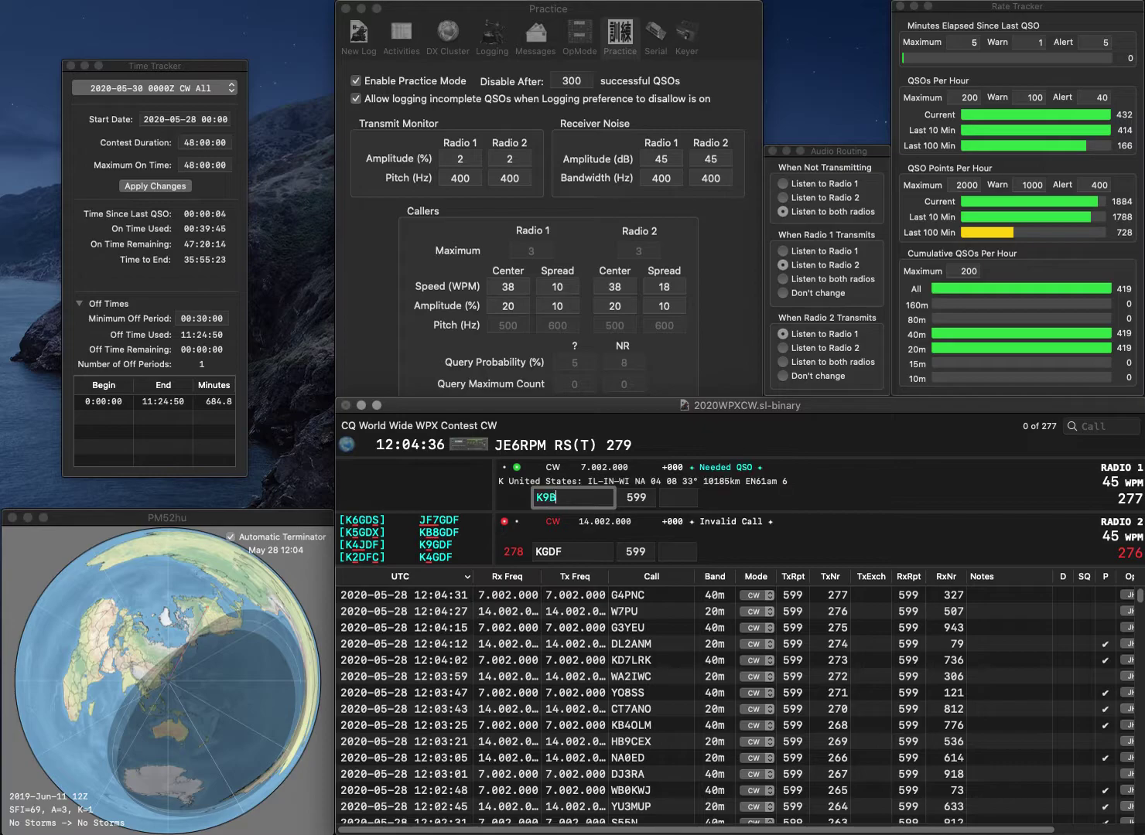
key("Return")
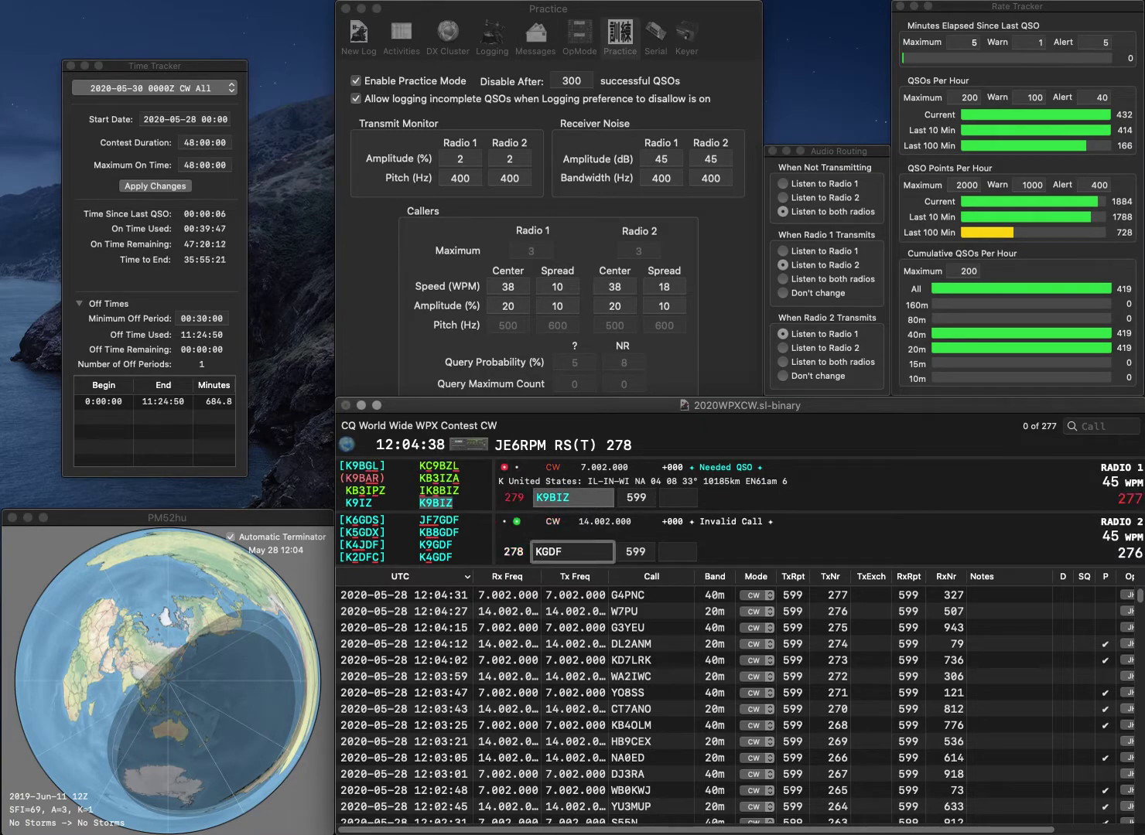
type("9")
key("Return")
key("Tab")
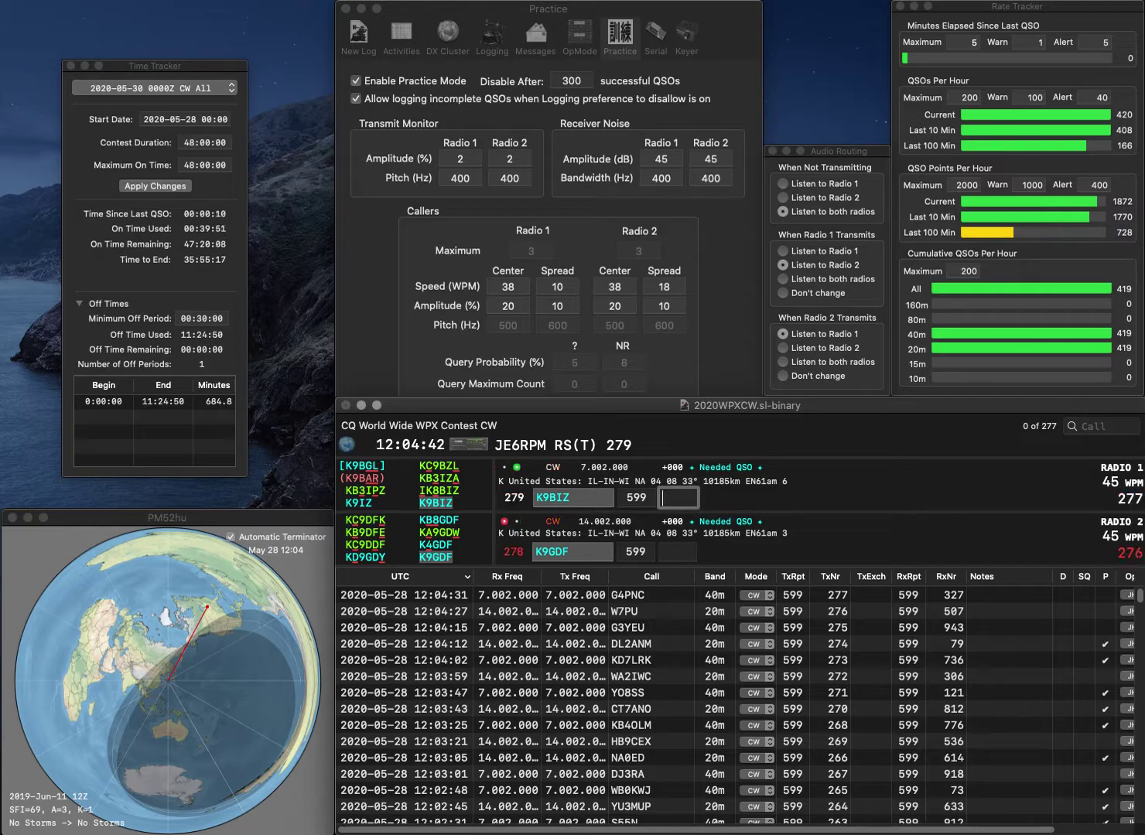
type("1")
key("Return")
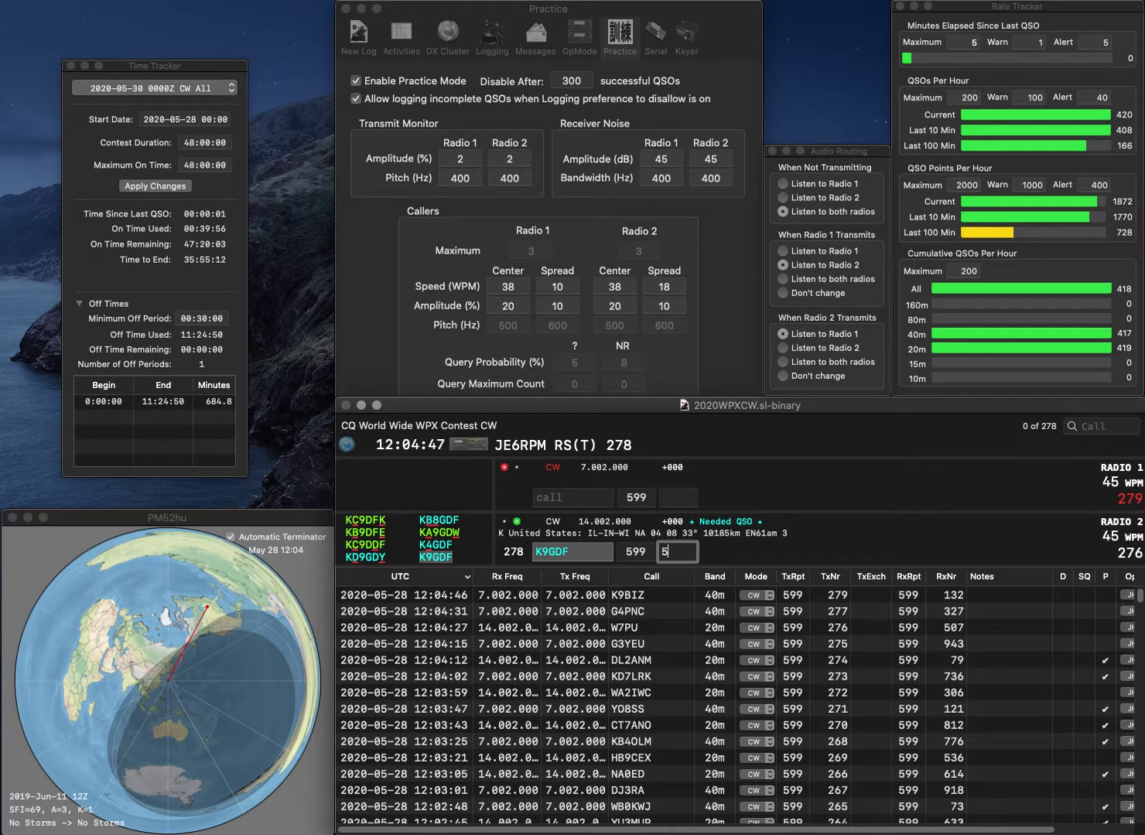
key("Return")
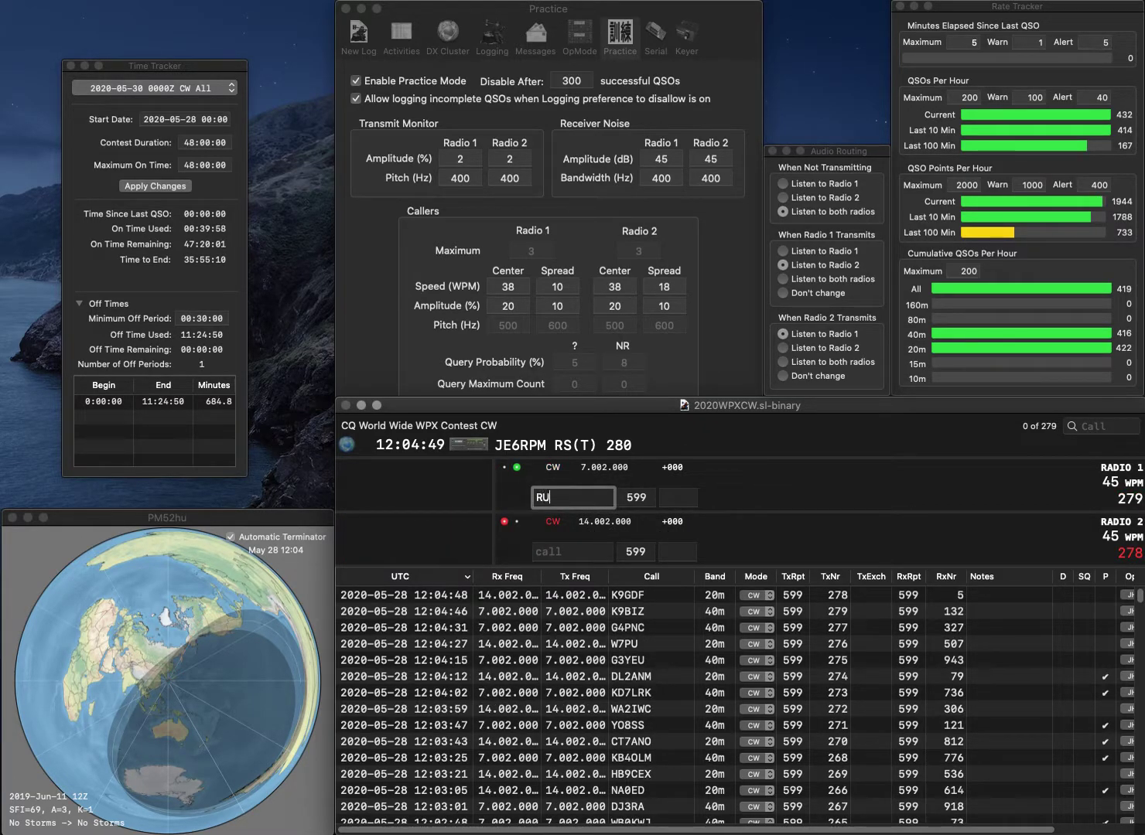
Step: Send the exchange to RU3VV on Radio 1 and answer the partial call 8PZ on Radio 2
type("3VV")
key("Return")
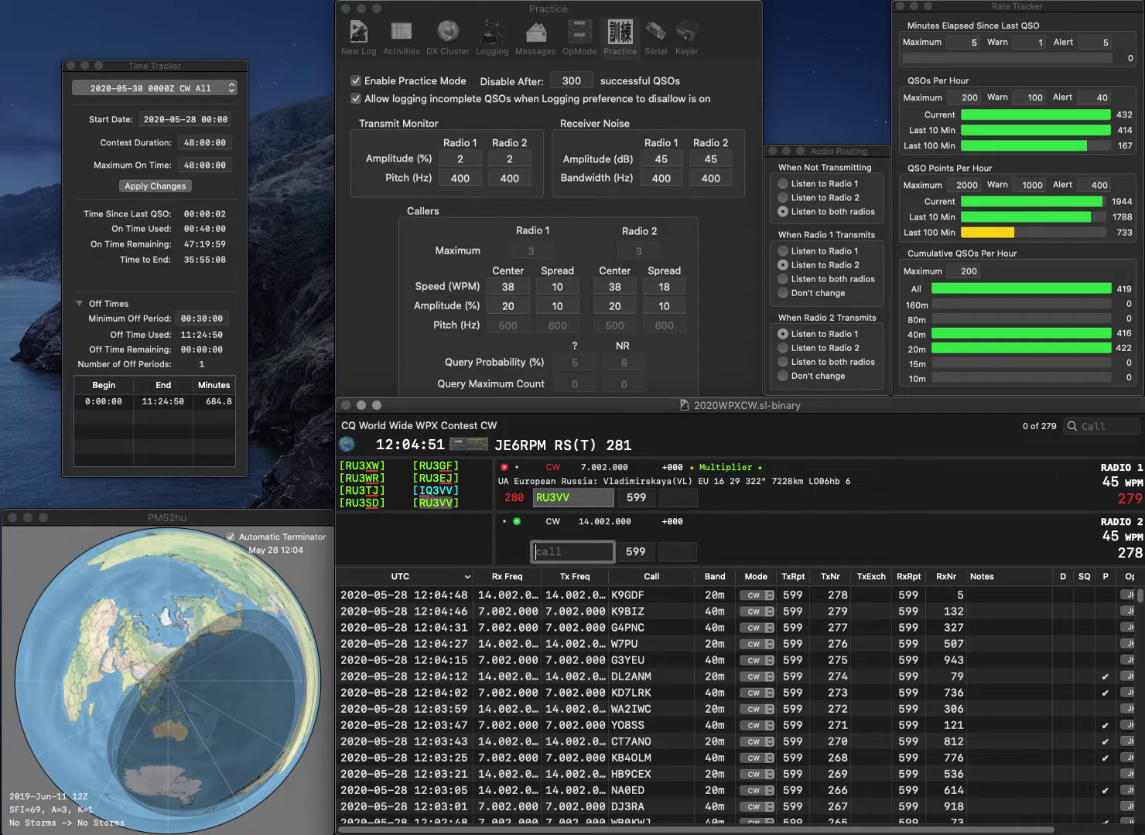
type("8PZ")
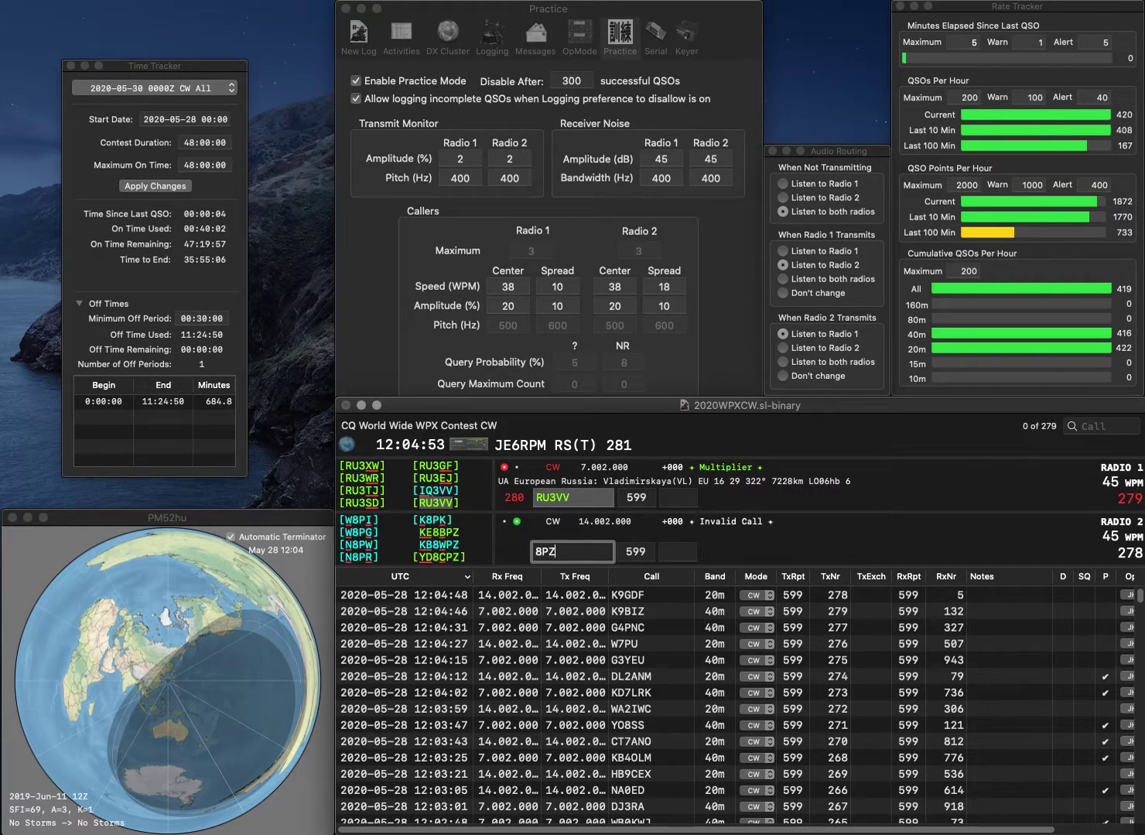
left_click(572, 498)
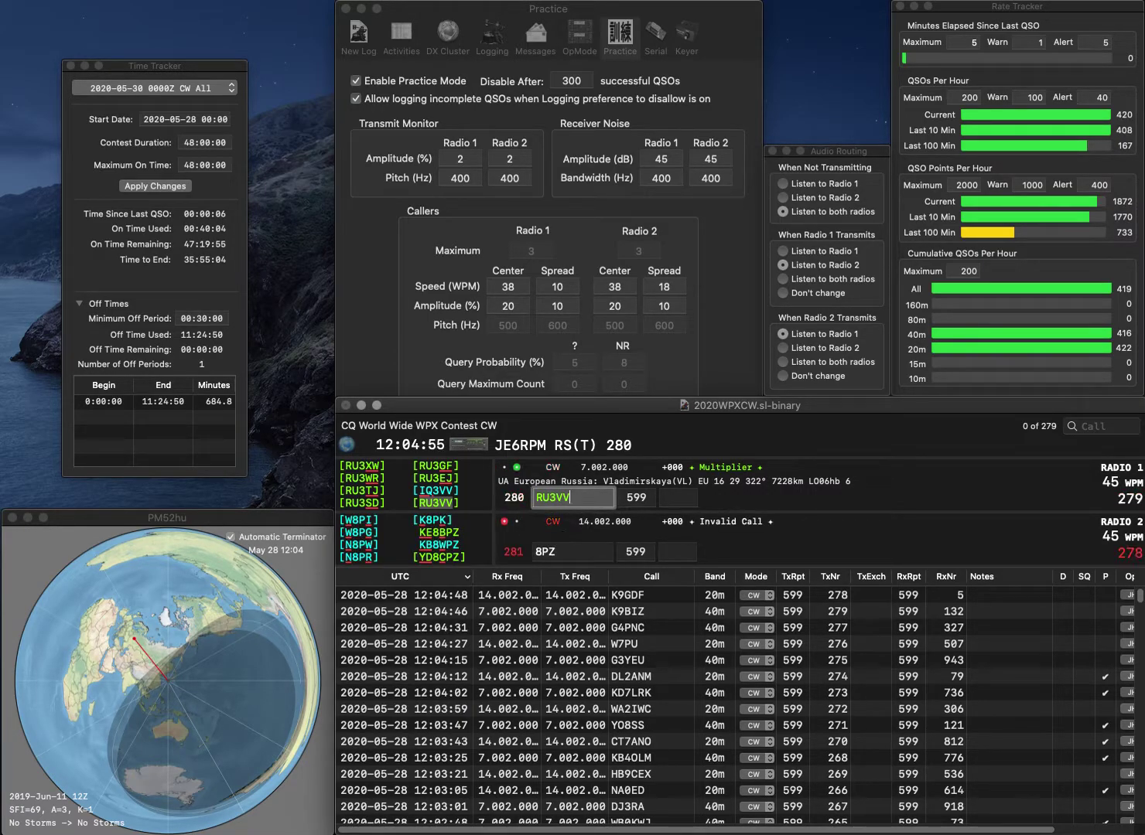
left_click(679, 497)
type("125")
key("Return")
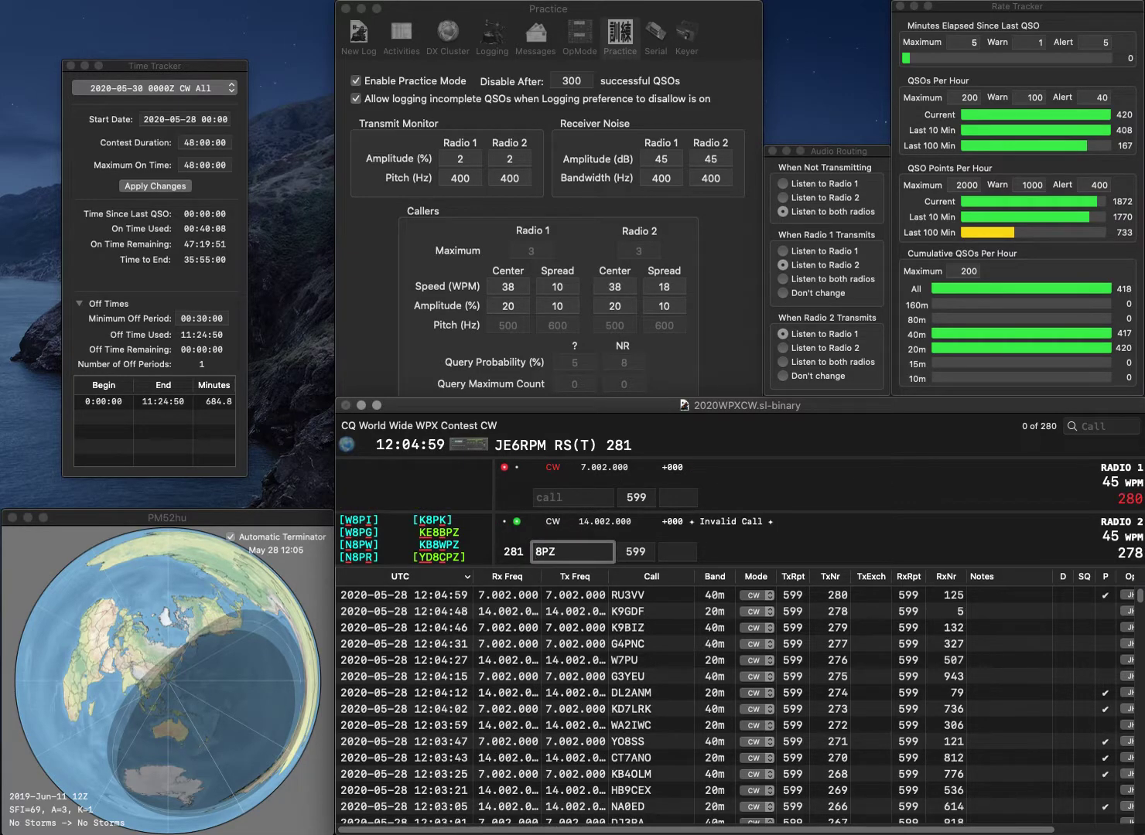
type("HA8A")
key("Return")
type("2C")
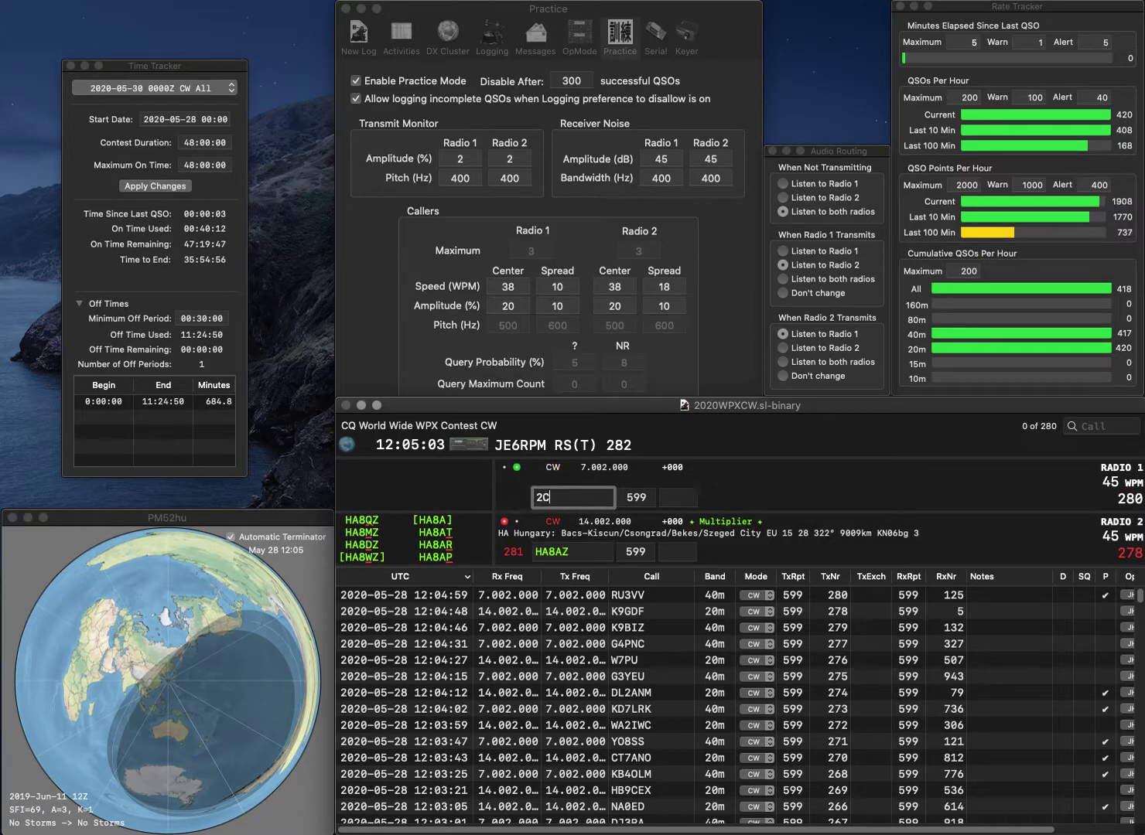
type("Q")
type("S5")
key("Return")
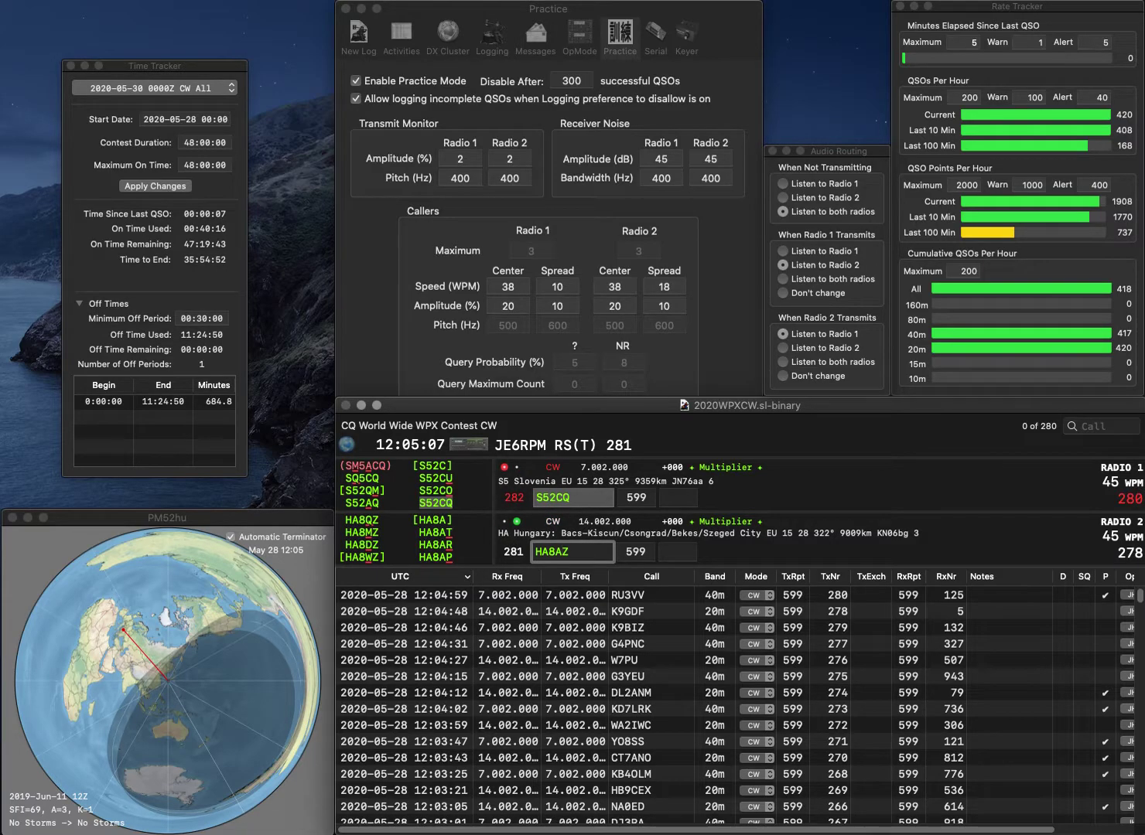
key("BackSpace")
type("W")
key("Return")
key("Tab")
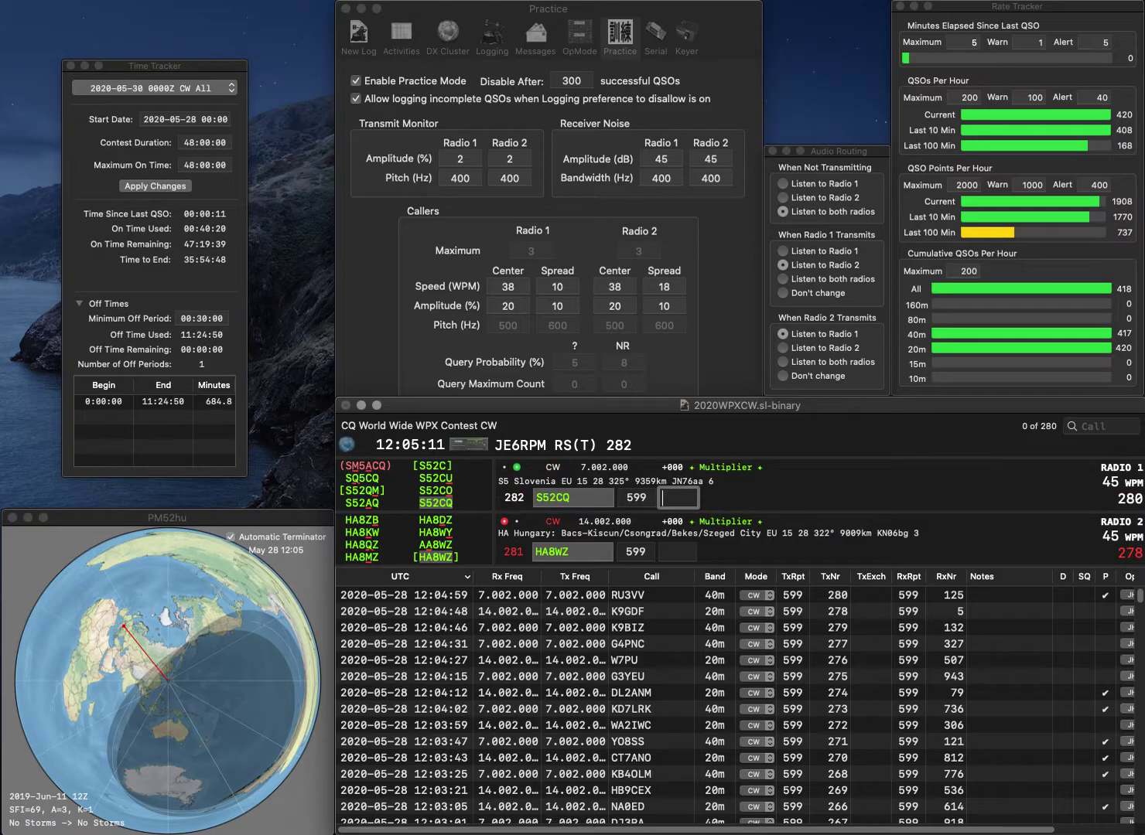
type("245")
key("Return")
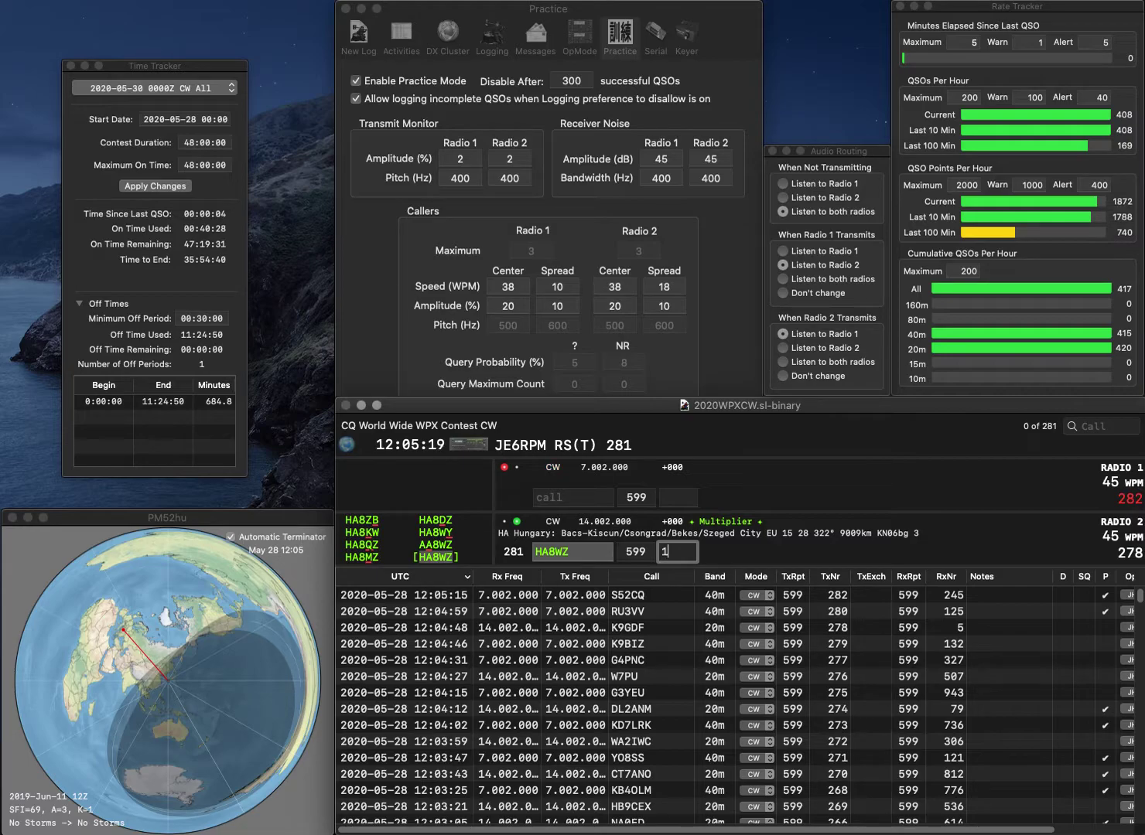
type("0")
key("Return")
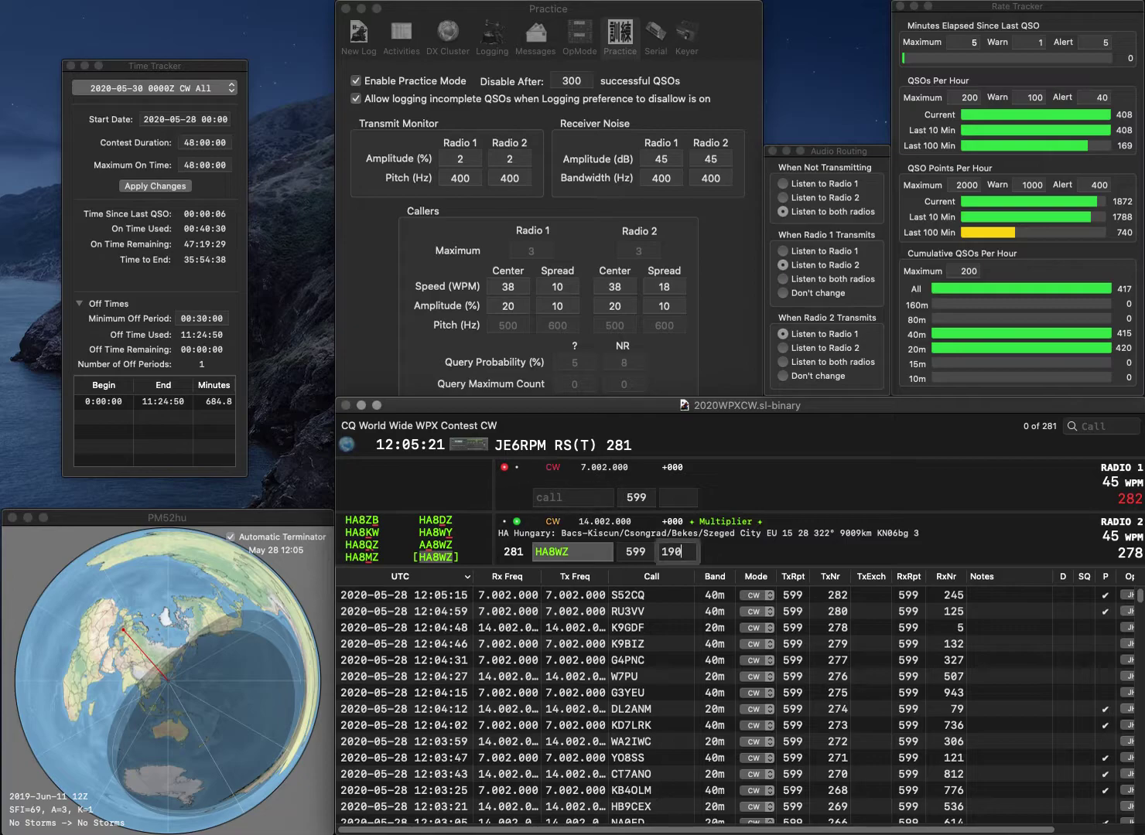
type("K3")
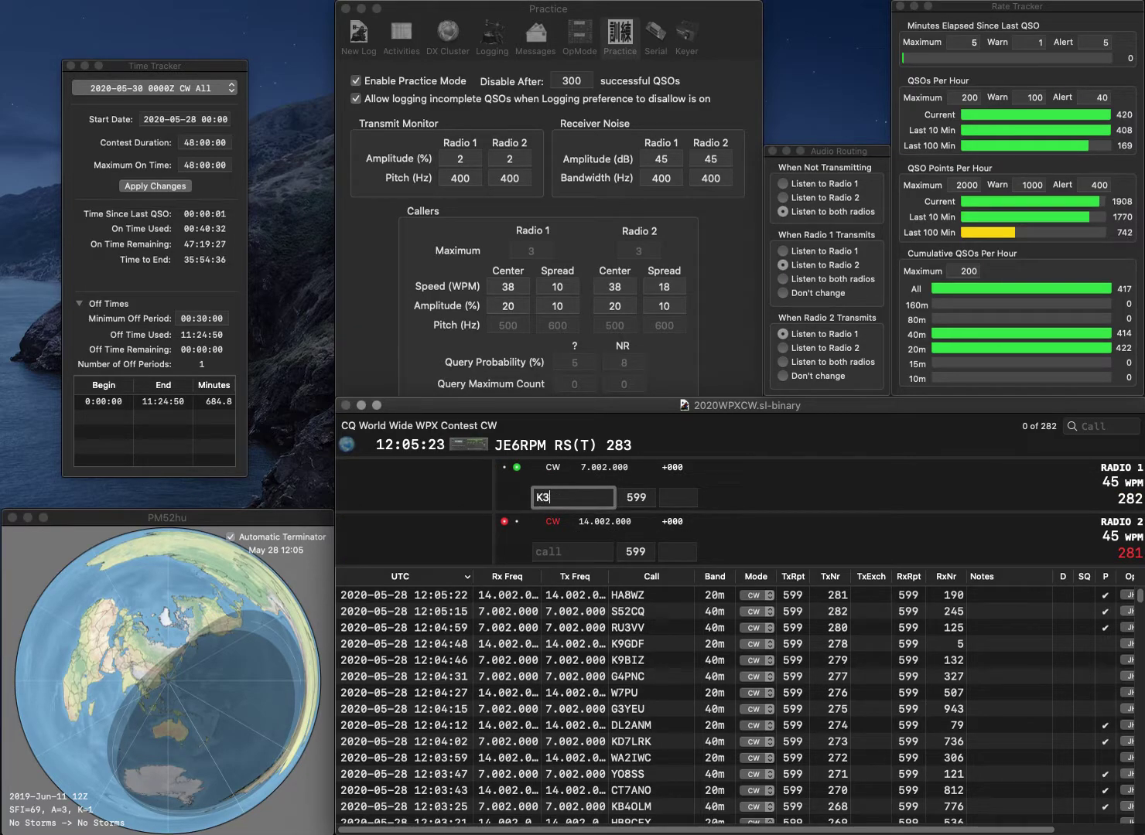
type("OXL")
key("Return")
type("IZ0G")
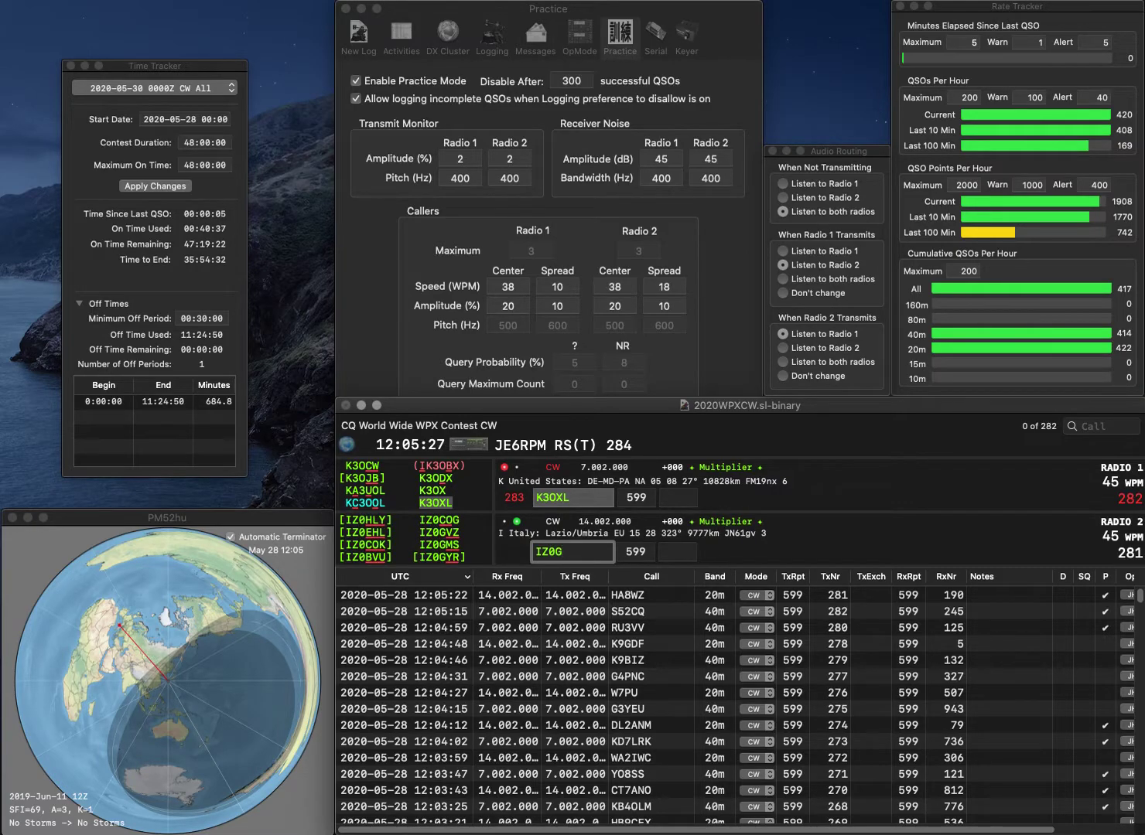
type("MS")
key("Return")
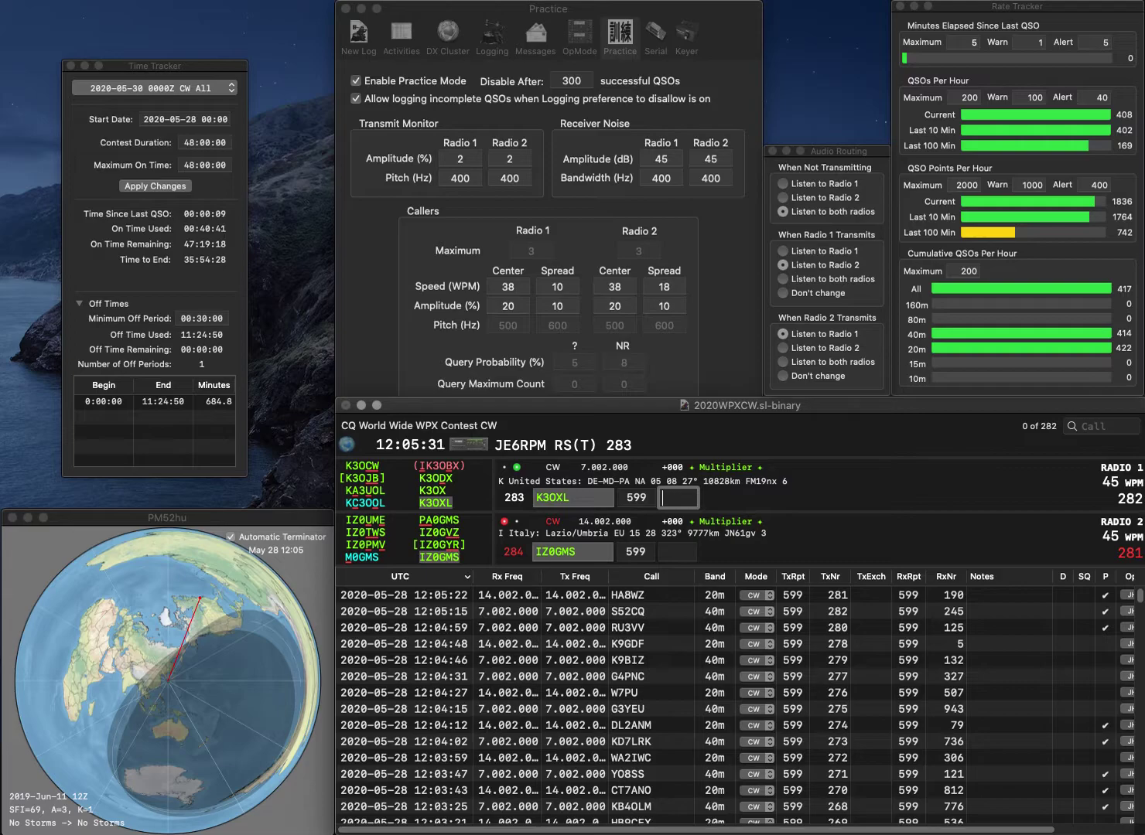
type("392")
key("Return")
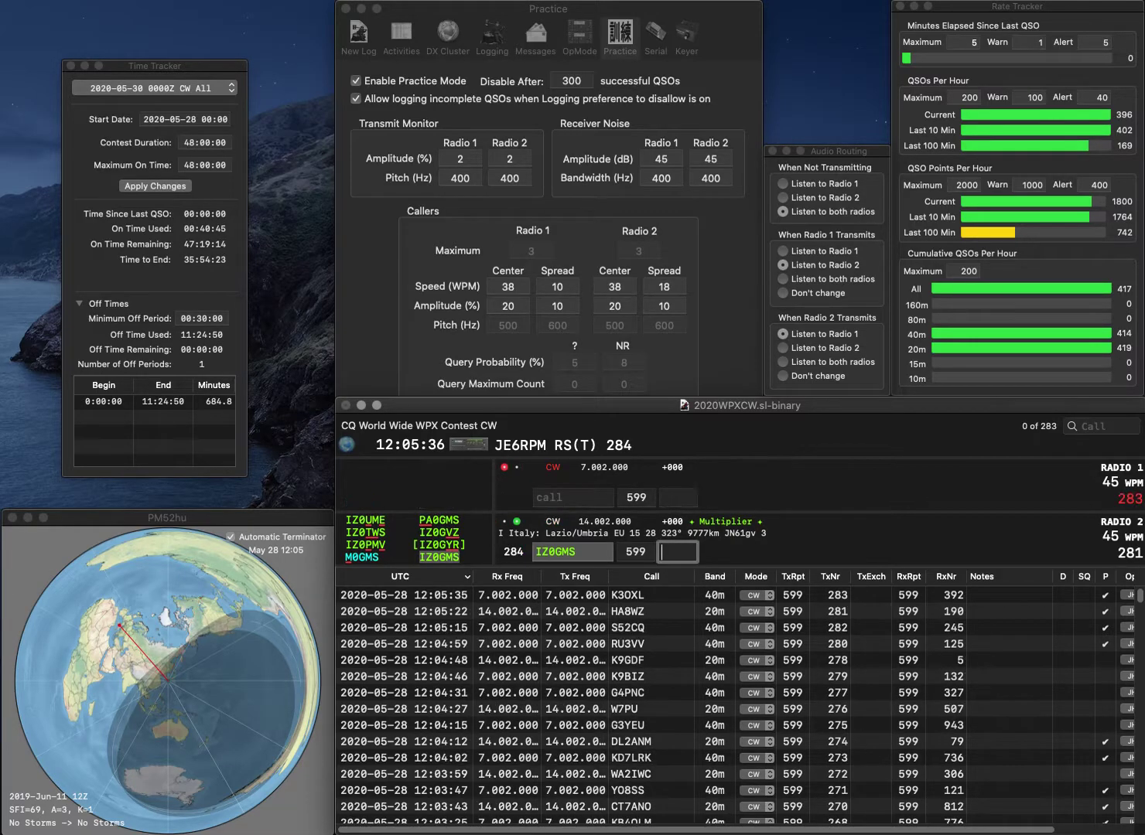
type("34")
key("Return")
type("OK5")
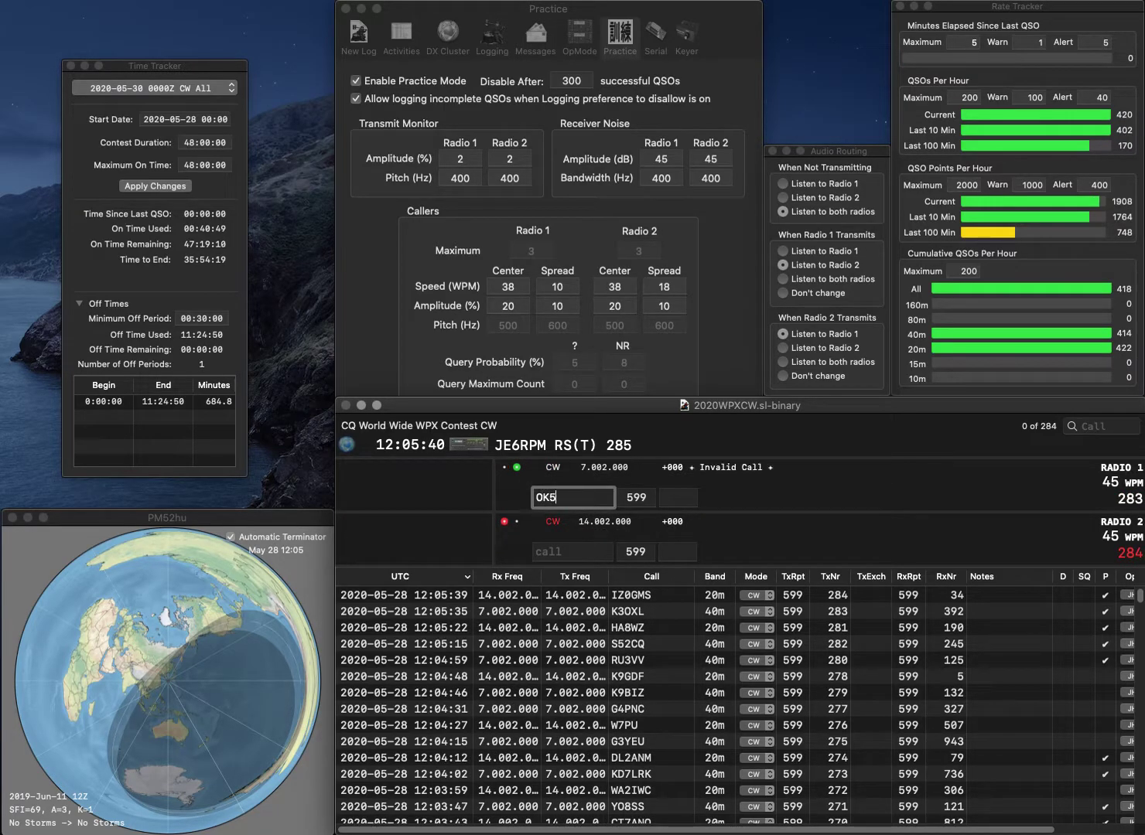
type("EPC")
key("Return")
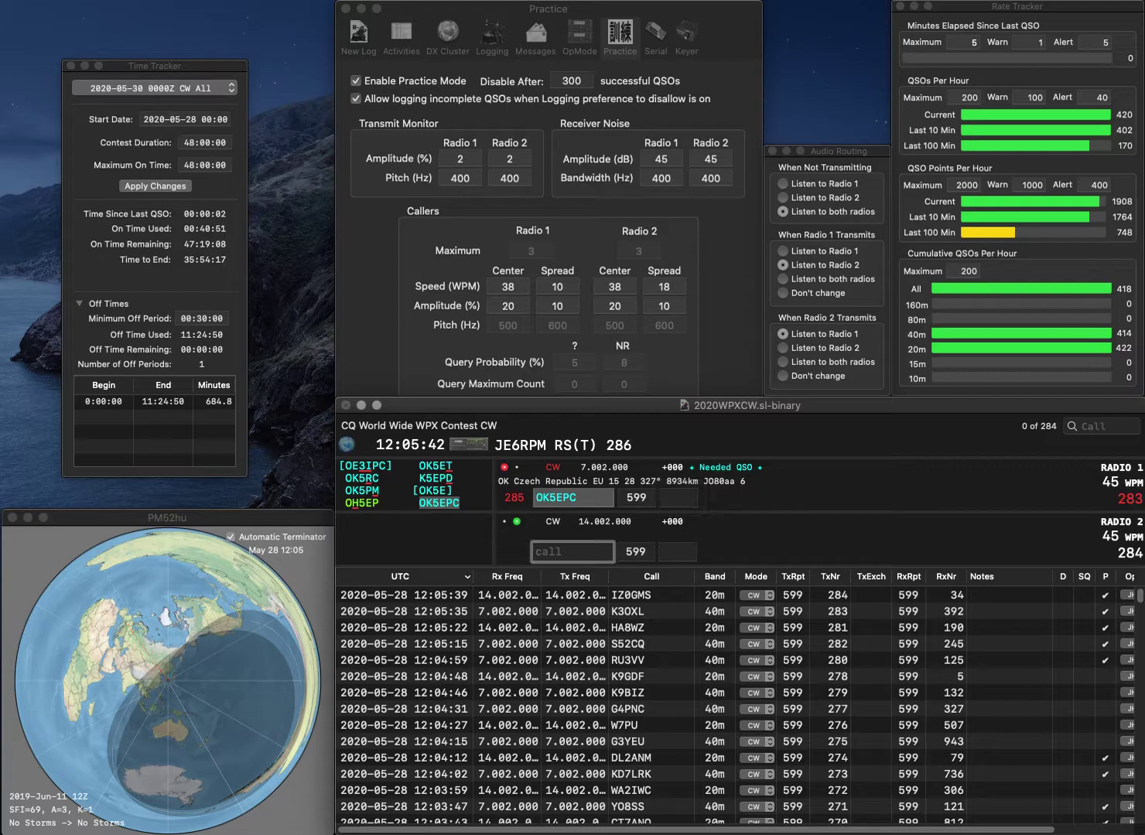
type("UY5QQ")
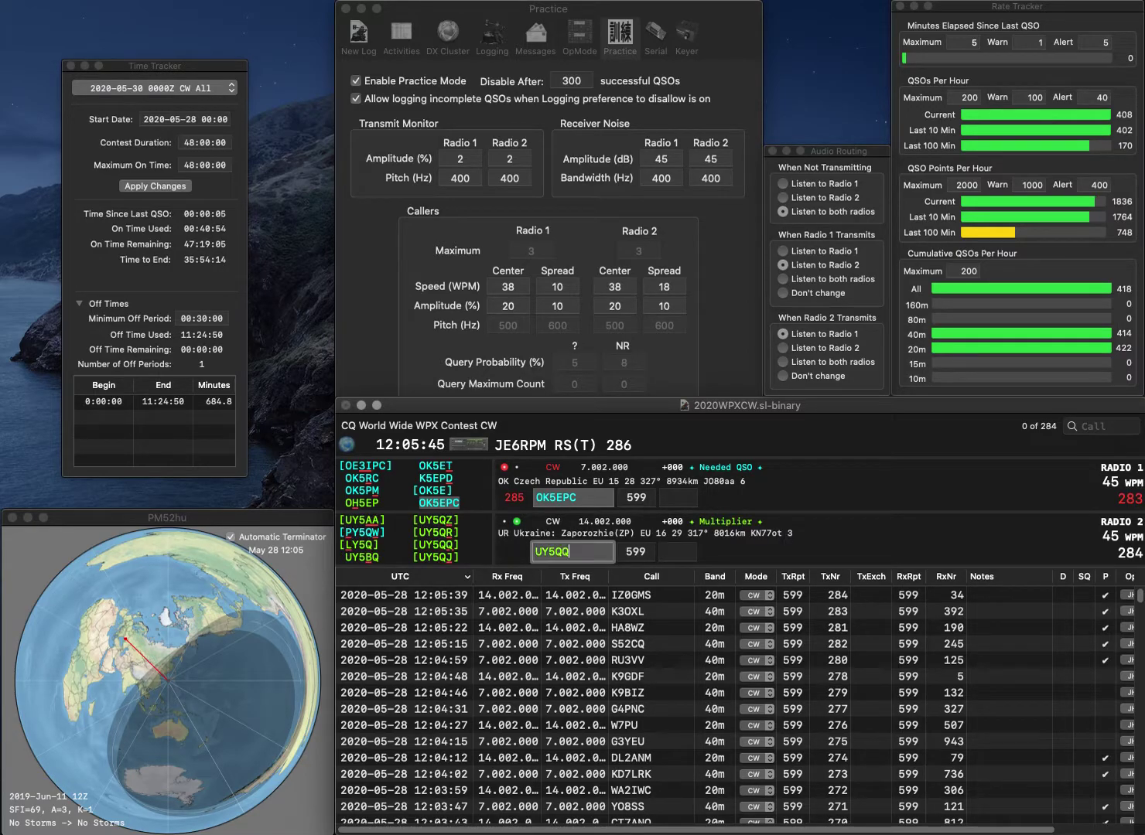
key("Return")
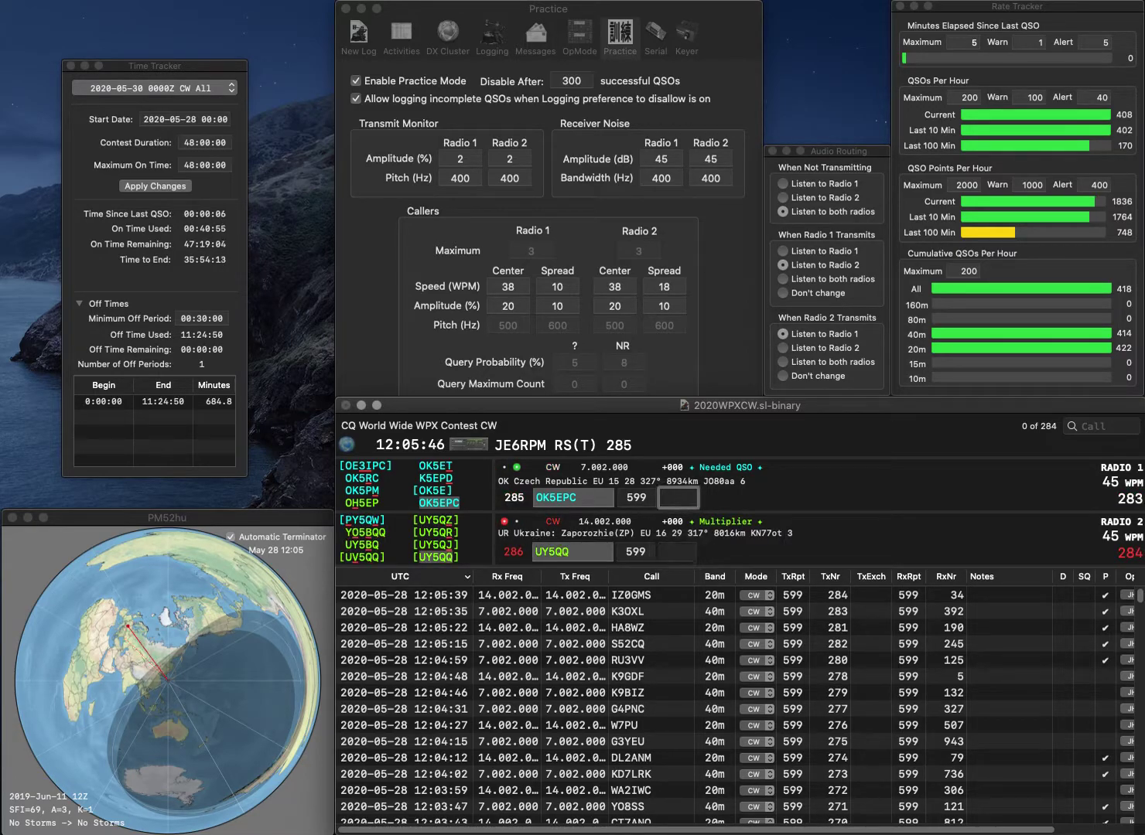
Step: Log OK5EPC on Radio 1 with received number 672 and UY5QQ on Radio 2 with received number 907
type("672")
key("Return")
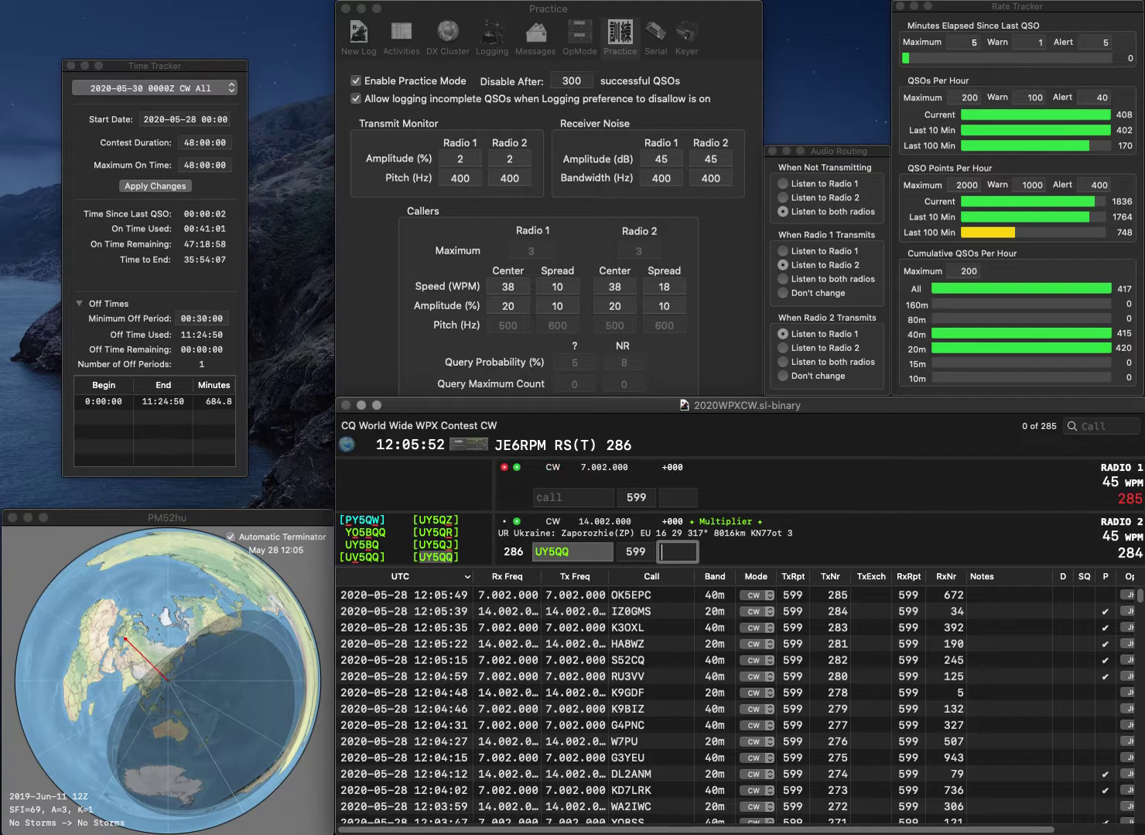
type("907")
key("Return")
type("AD6DM")
key("backslash")
type("3JJH")
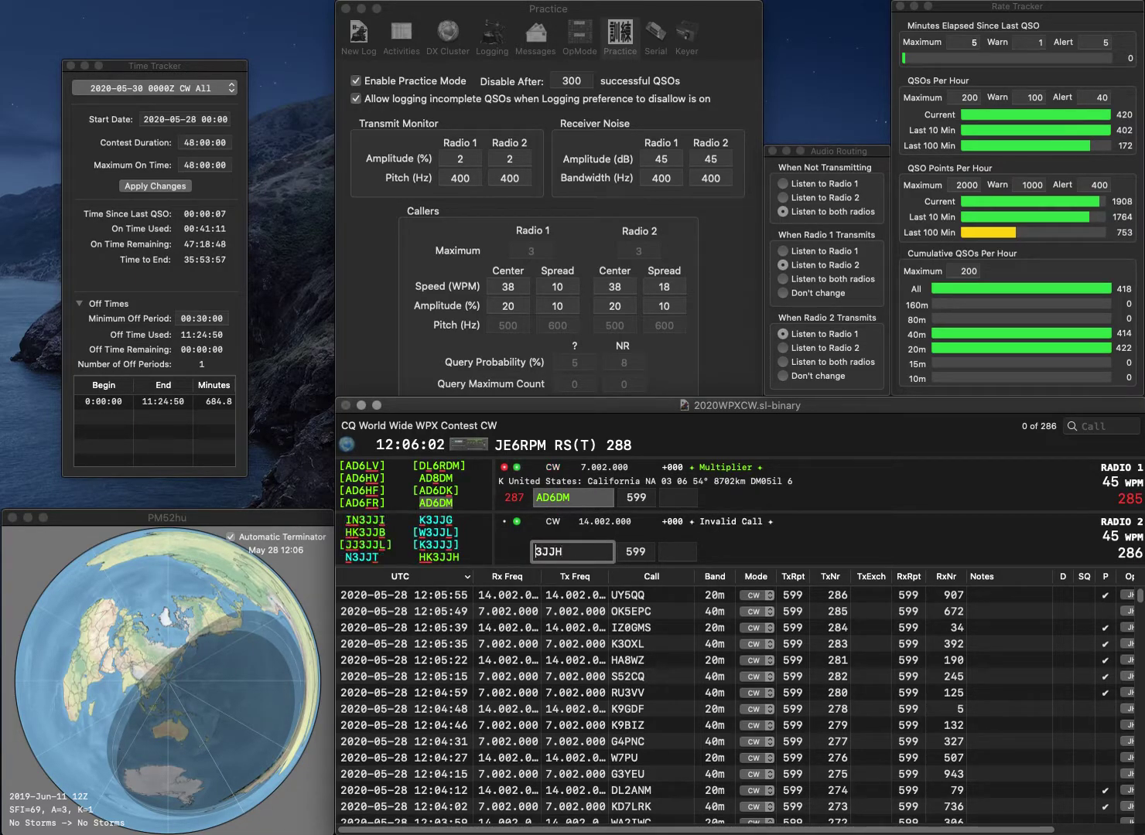
key("Return")
key("backslash")
key("Tab")
Step: Log AD6DM on Radio 1 with received number 190 and HK3JJH on Radio 2 with received number 608
type("1")
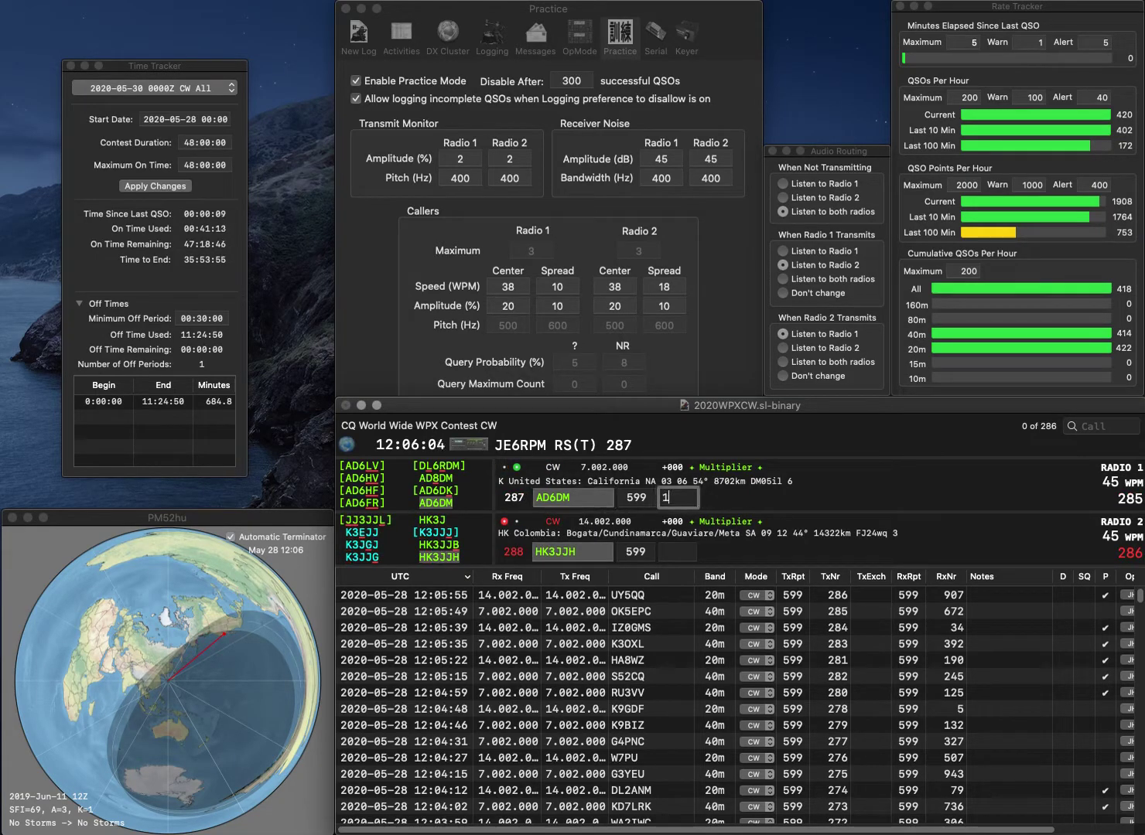
type("90")
key("backslash")
key("Tab")
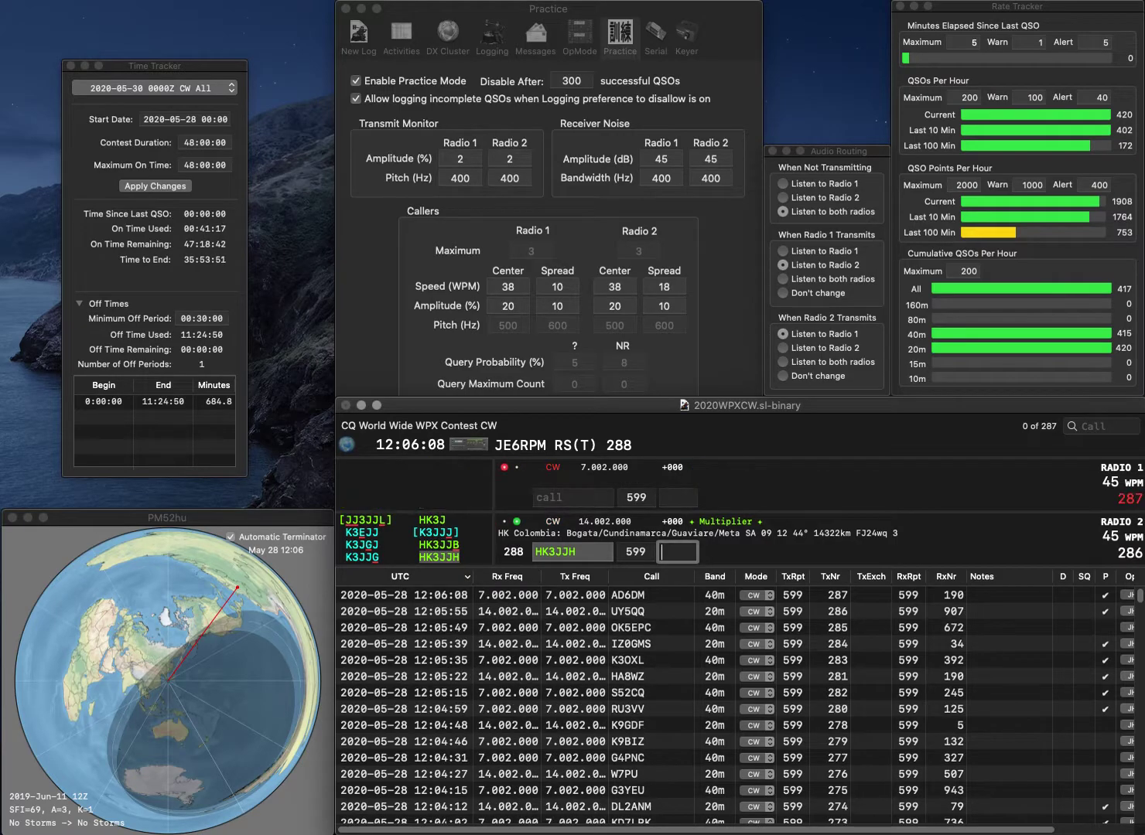
type("608")
key("Return")
Step: Send the exchange to M0CYR on Radio 1 and to TM18M on Radio 2
type("CYRM0")
key("Return")
type("18M")
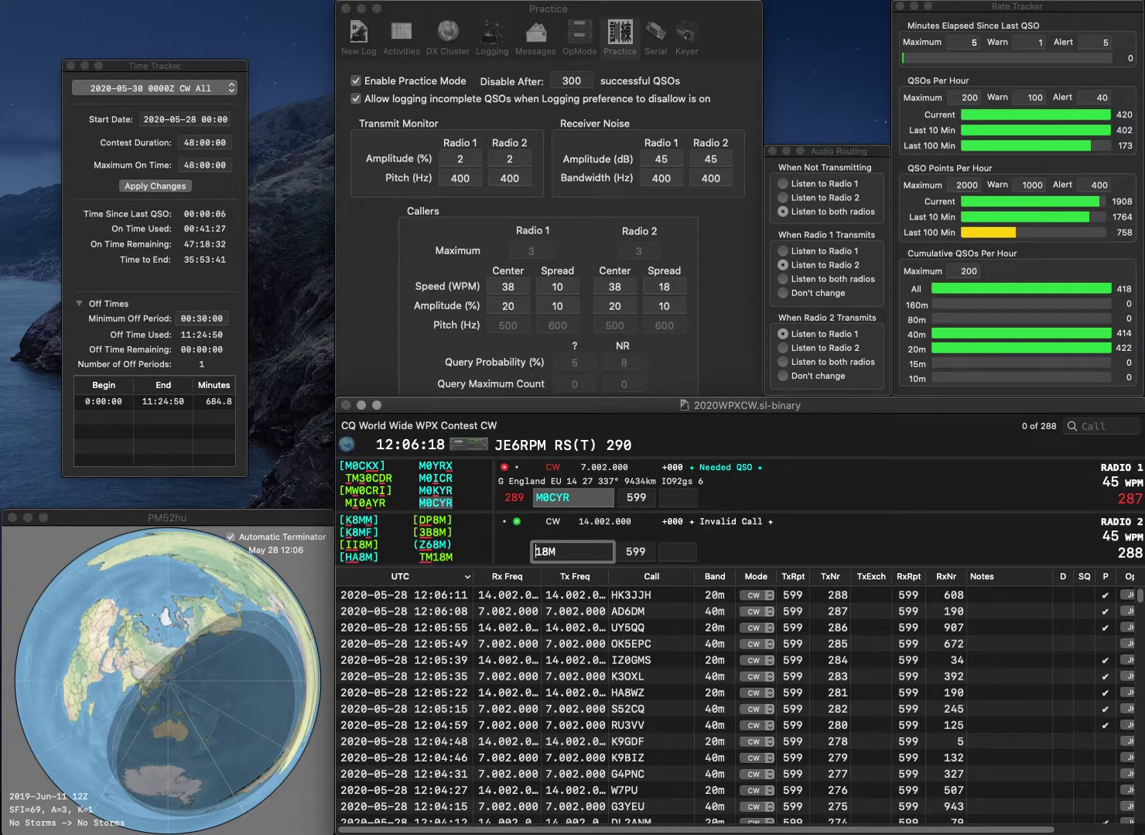
type("TM")
key("Return")
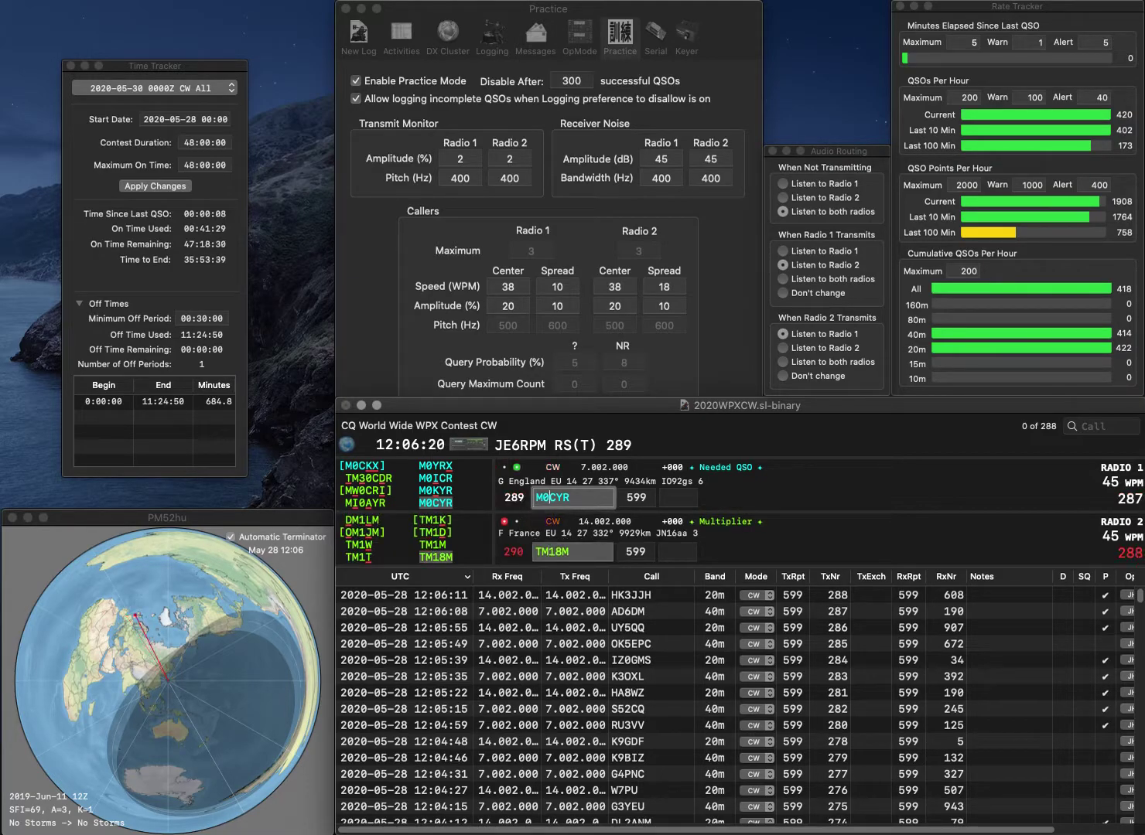
type("496")
key("Return")
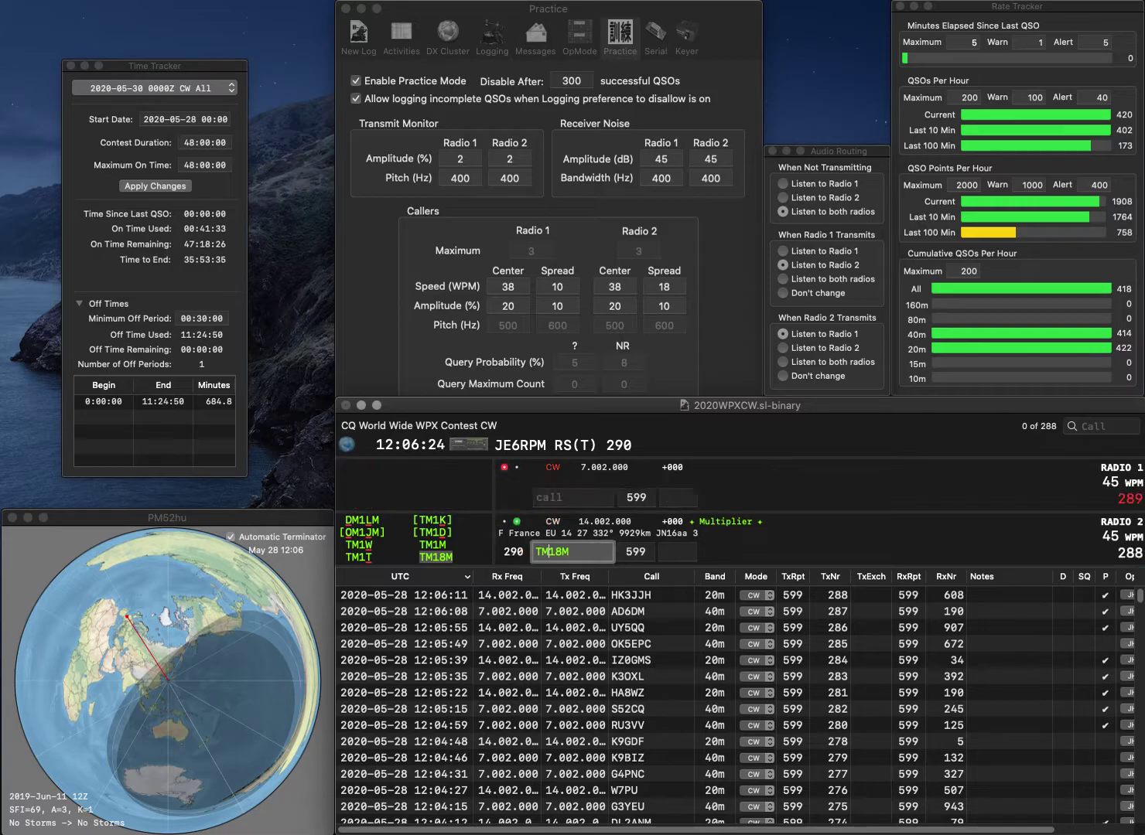
type("410")
key("Return")
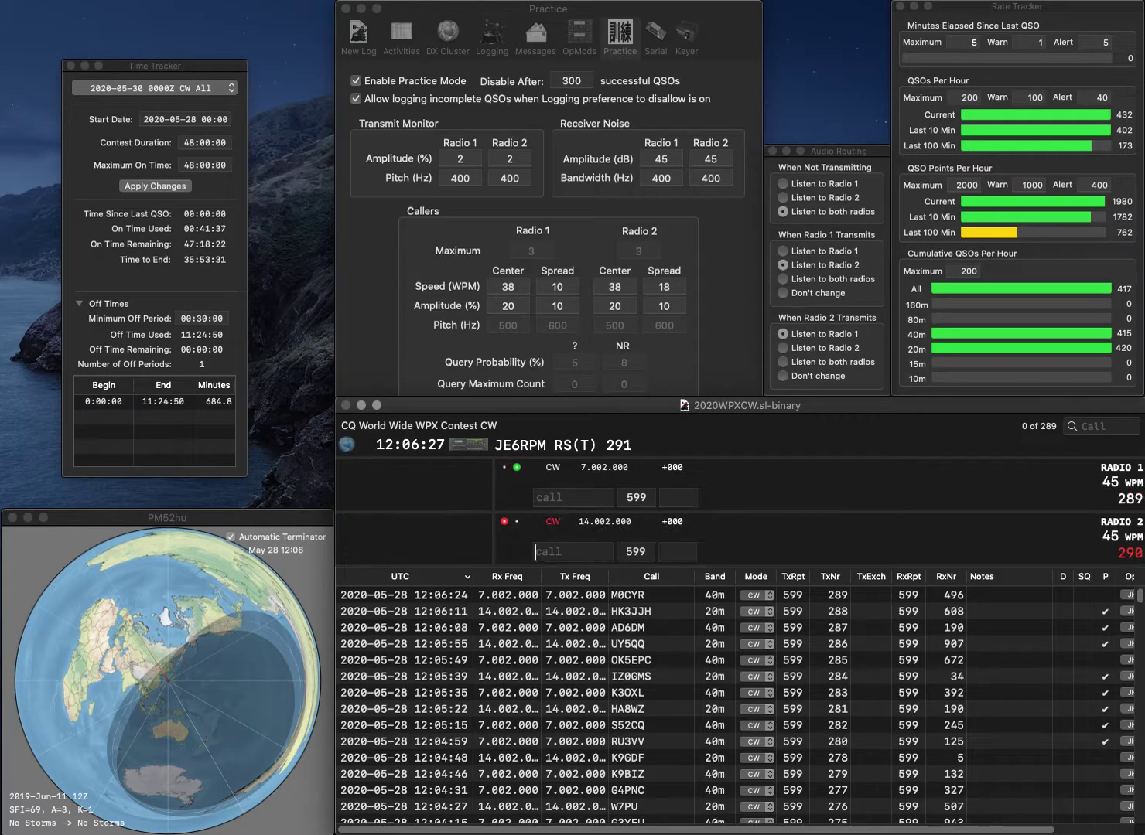
type("J")
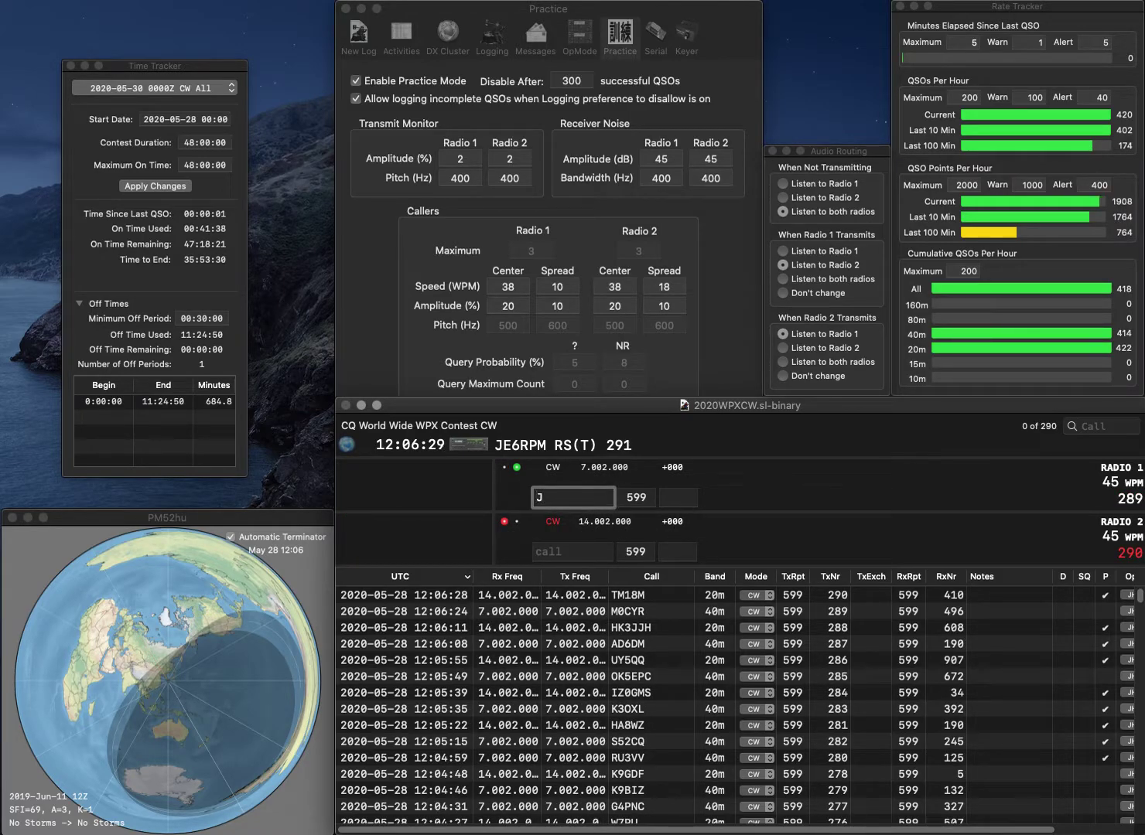
key("Left")
type("ZK4")
key("BackSpace")
key("BackSpace")
type("KZ")
key("Return")
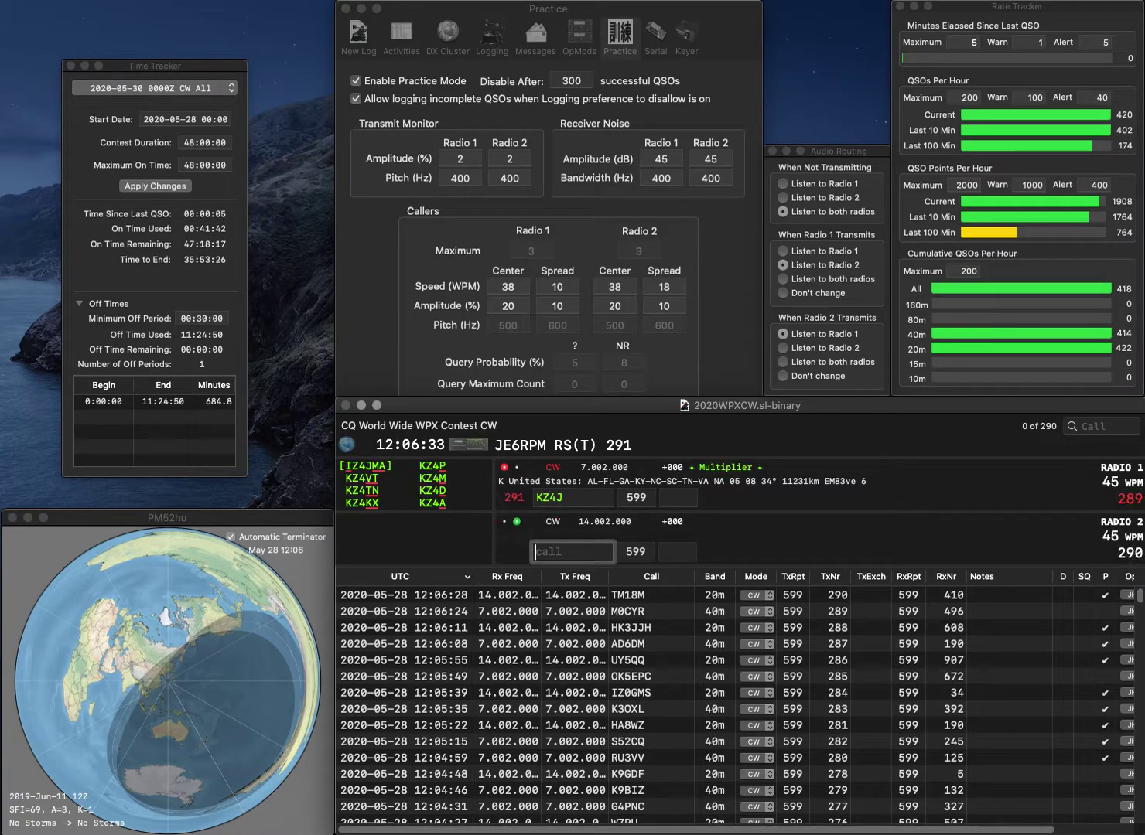
type("RK4")
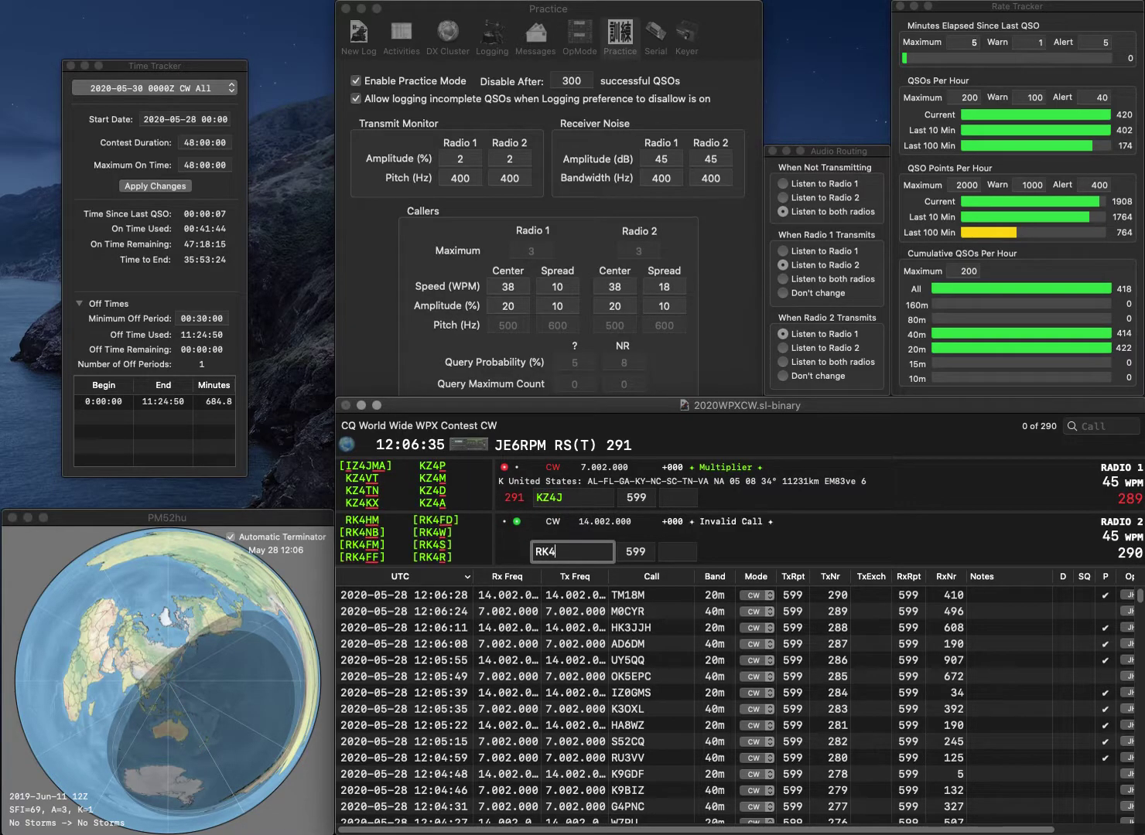
type("FM")
key("Return")
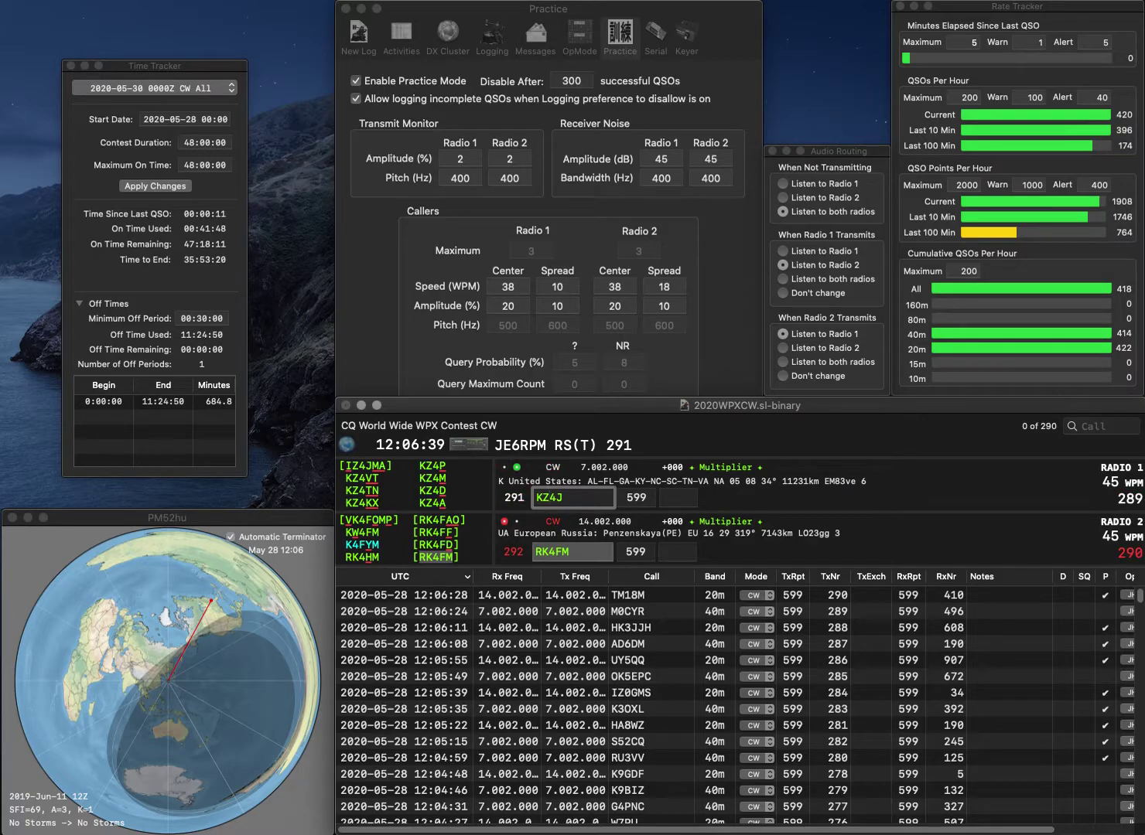
Step: Correct the Radio 1 call to KZ5J and resend the exchange
key("BackSpace")
key("BackSpace")
type("5J")
key("Return")
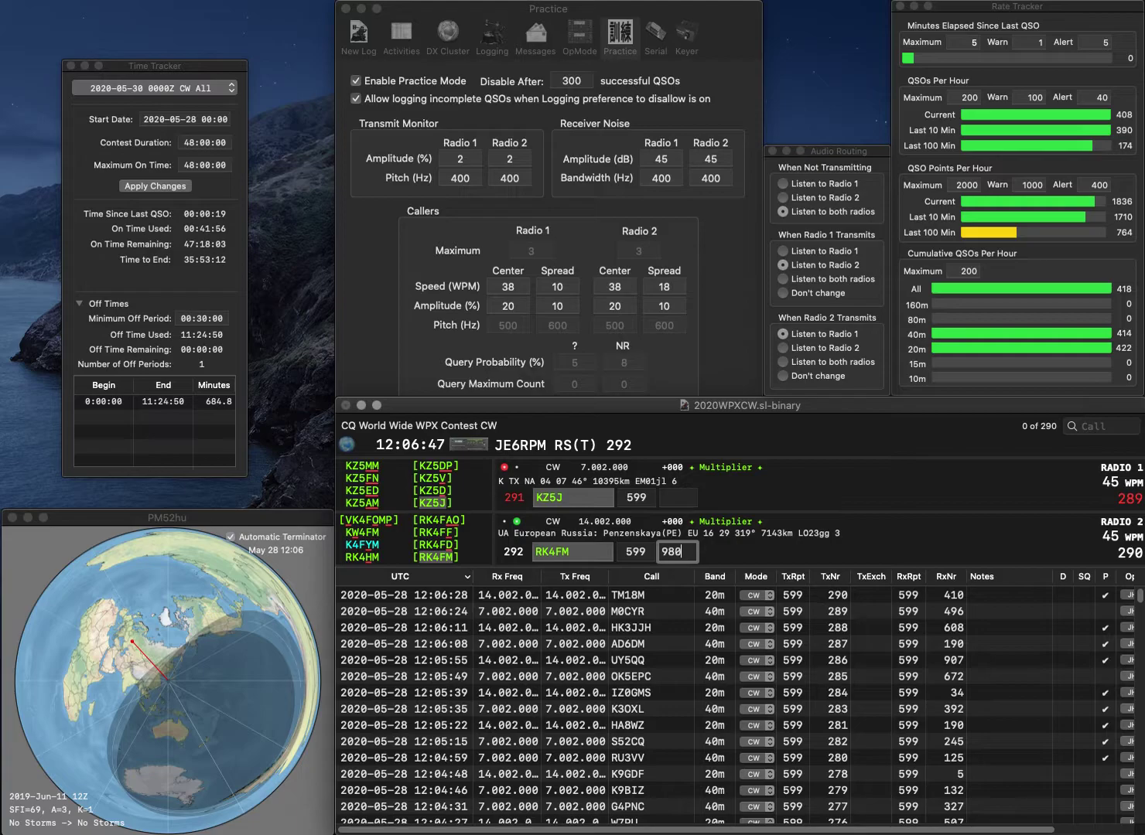
Step: Log RK4FM on Radio 2 with received number 980 and KZ5J on Radio 1 with received number 4
key("Return")
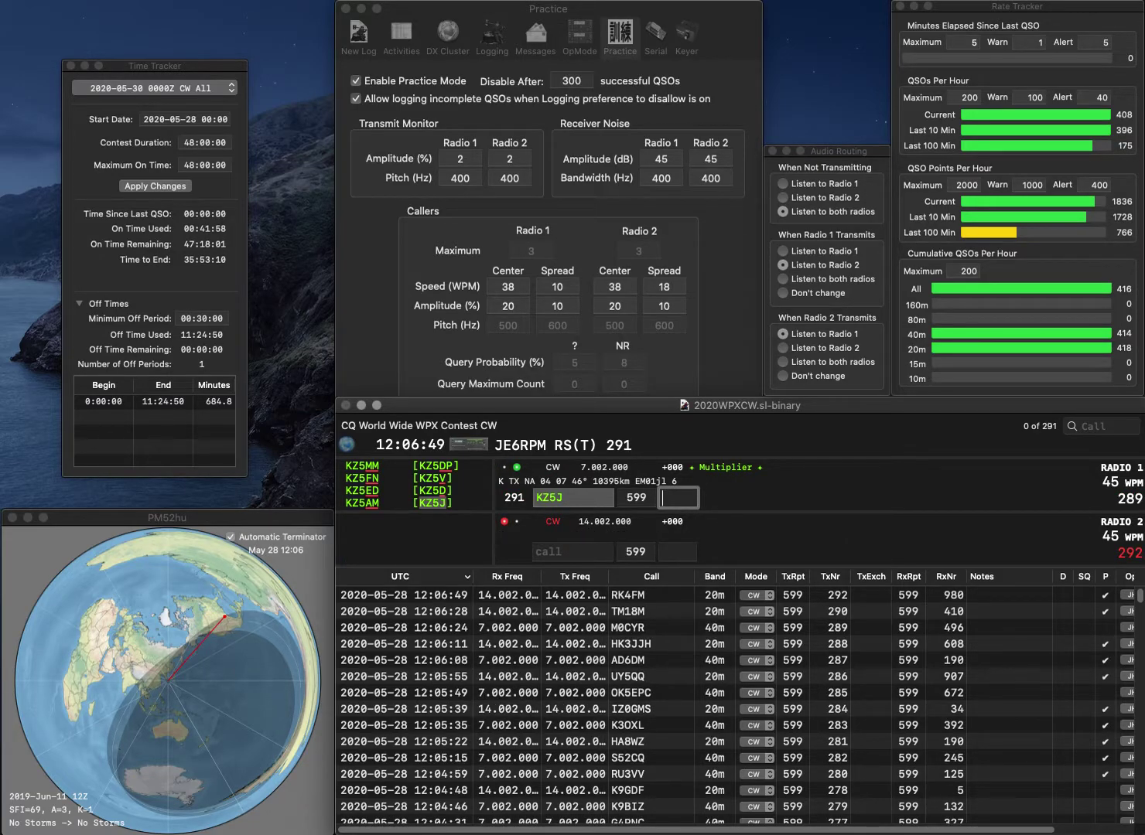
type("4")
key("Return")
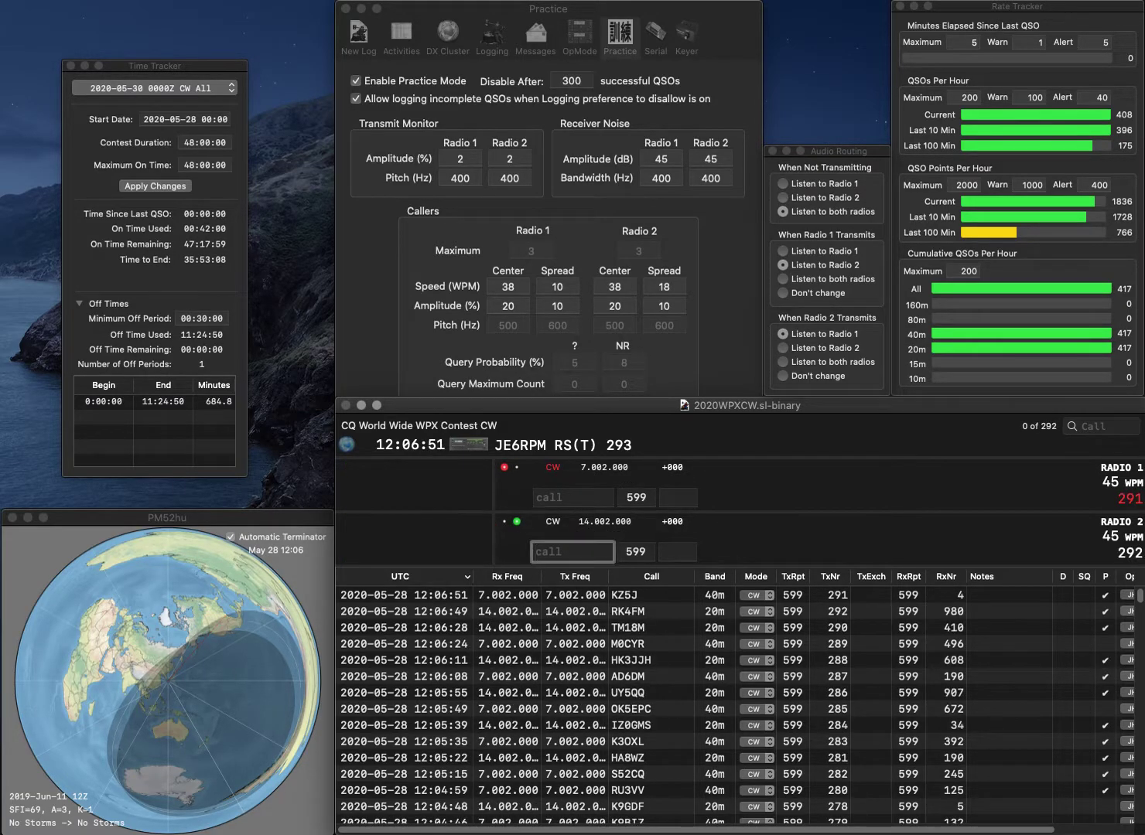
Step: Send the exchange to AA4V on Radio 2 and to W2CG on Radio 1
type("AA4V")
key("Return")
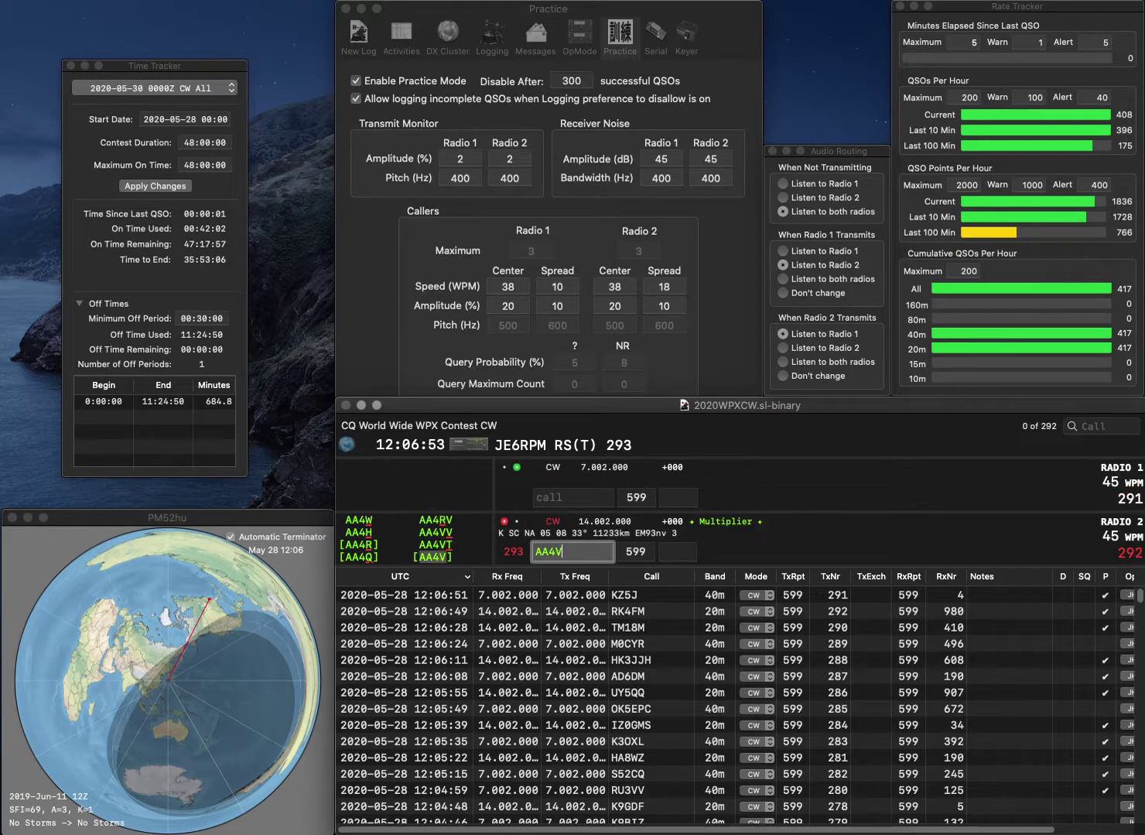
type("W")
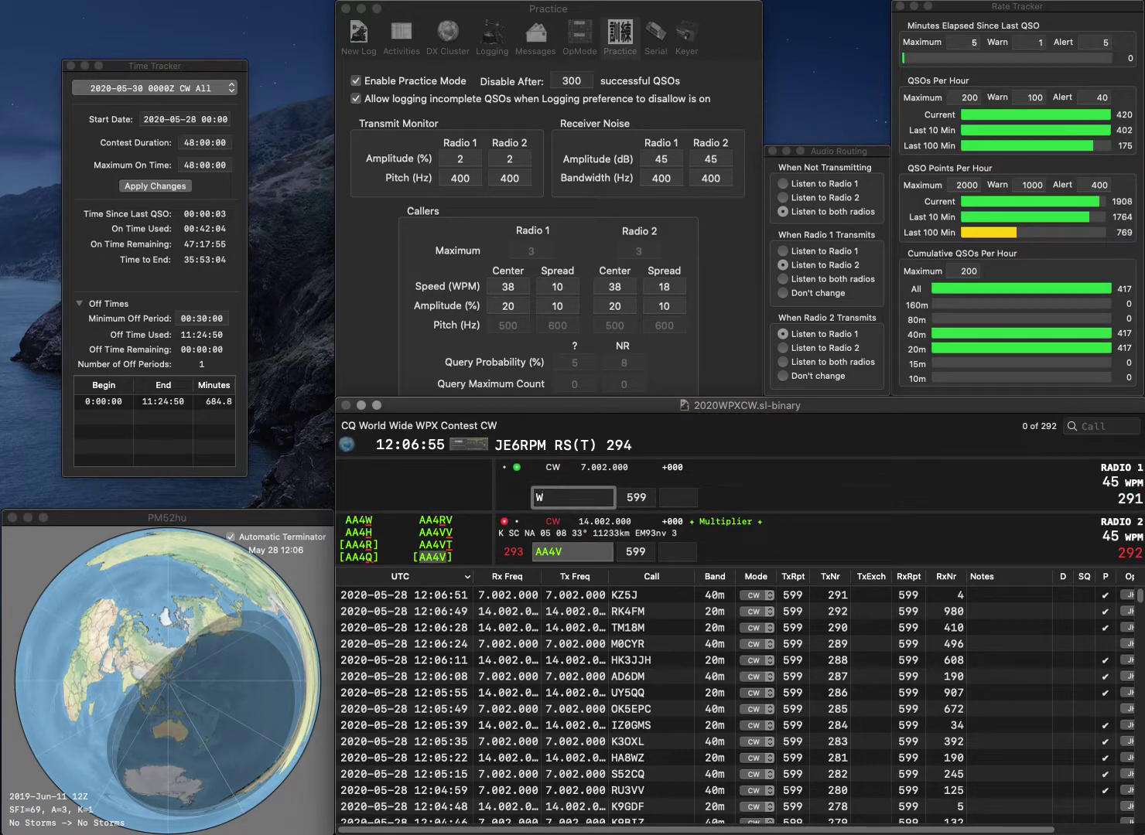
type("CG")
key("Left")
type("C")
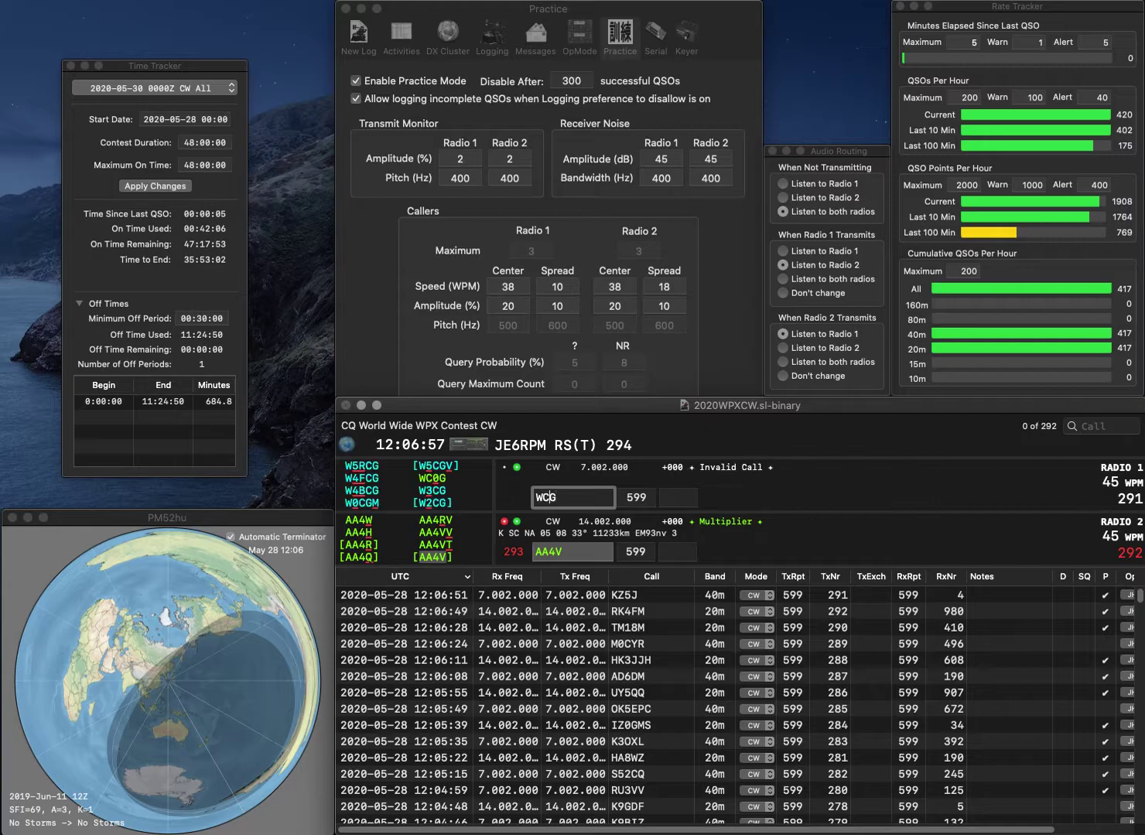
type("2")
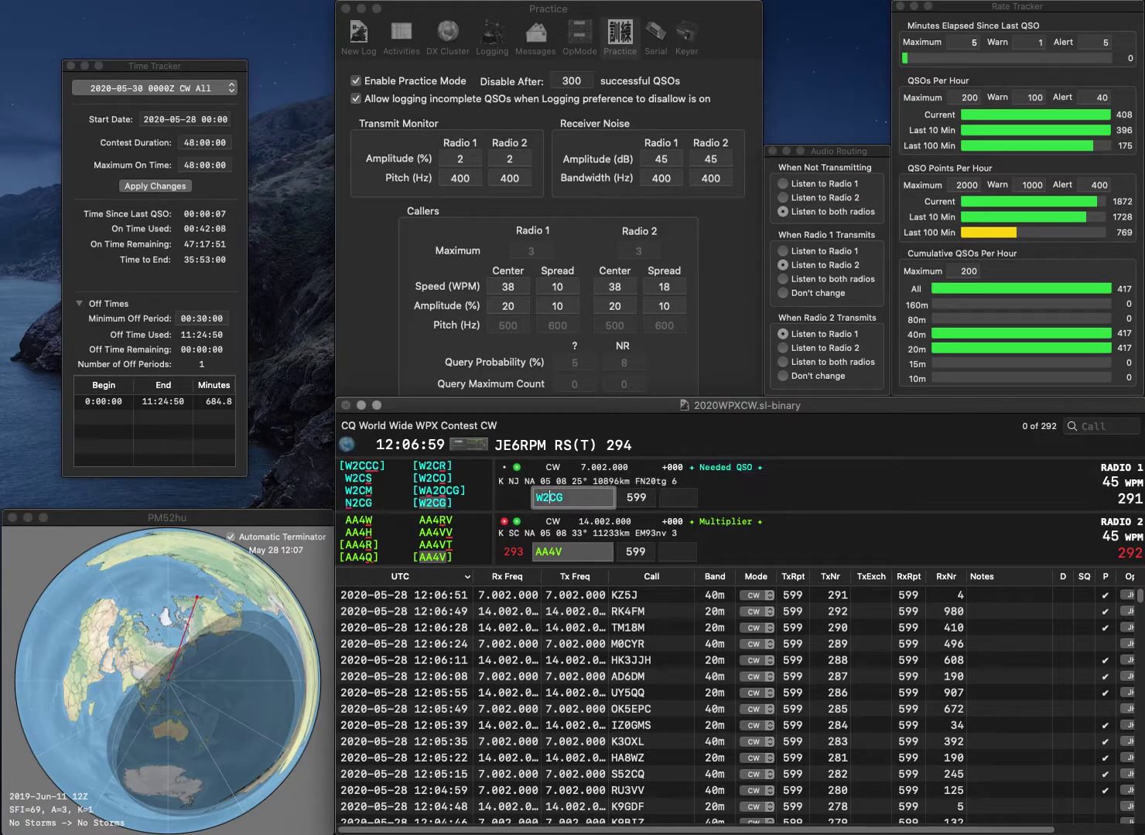
key("Return")
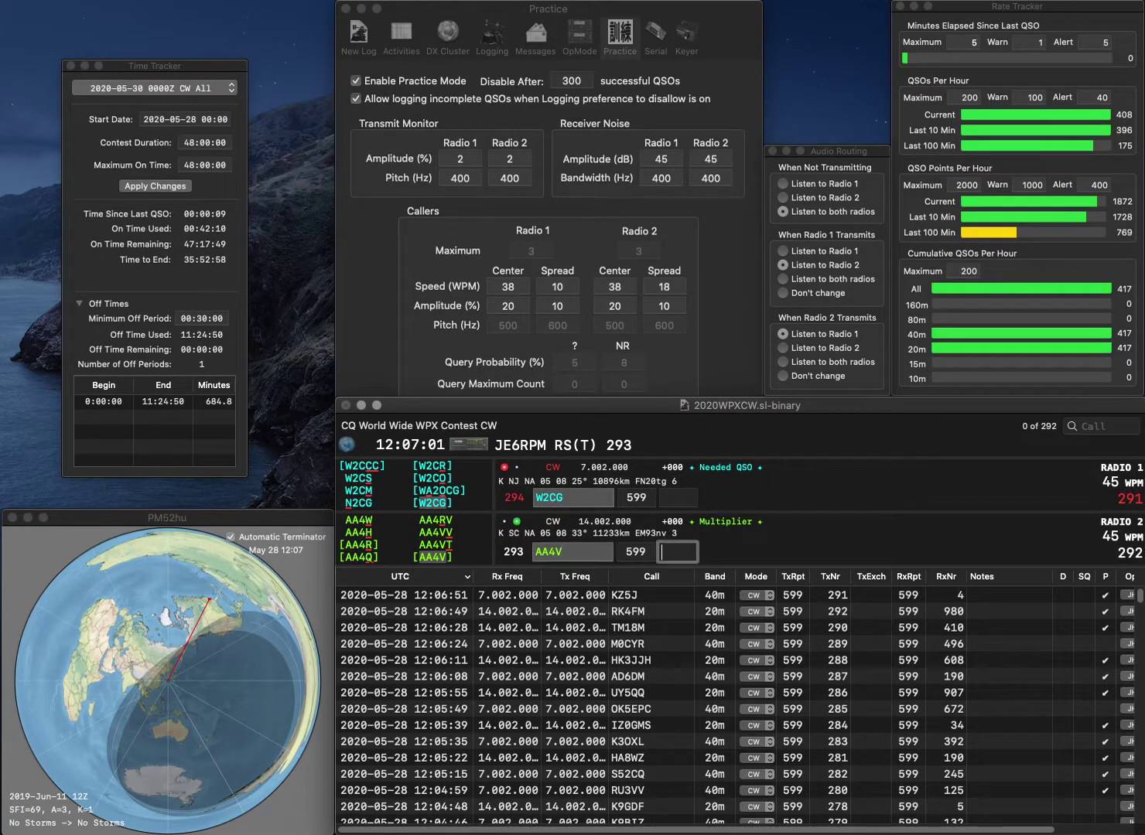
Step: Log AA4V on Radio 2 with received number 631, and resend the Radio 1 exchange with the call corrected to W3CG
type("631")
key("Return")
type("W3CG")
key("Return")
Step: Send the exchange to OM2XA on Radio 2
type("OM2")
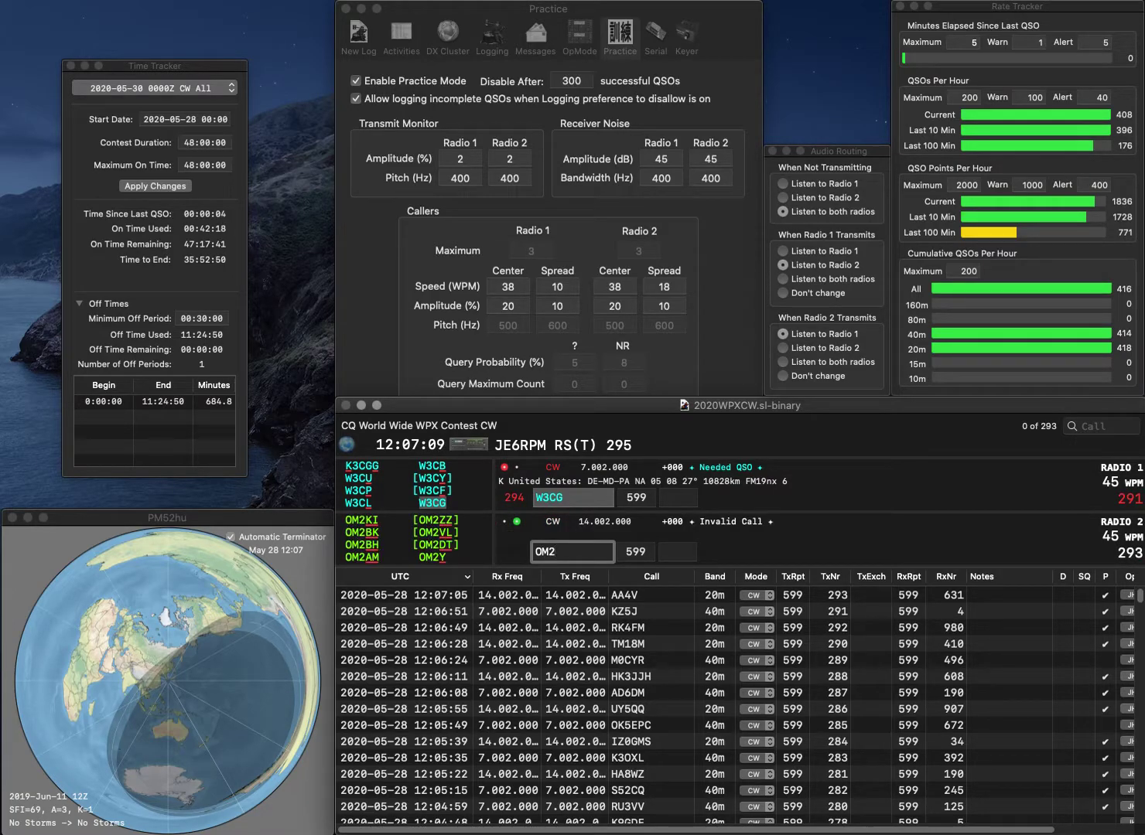
type("XA")
key("Return")
Step: Log W3CG on Radio 1 with received number 362 and OM2XA on Radio 2 with received number 354
key("Tab")
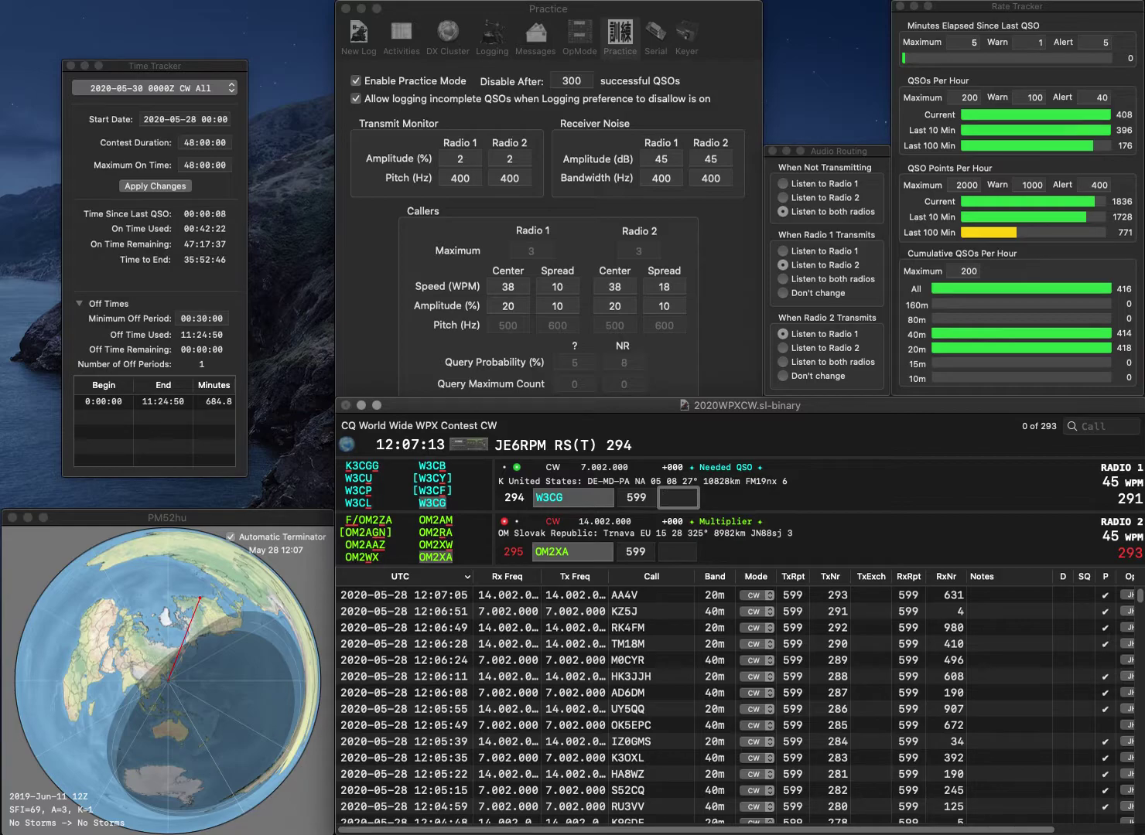
type("362")
key("Return")
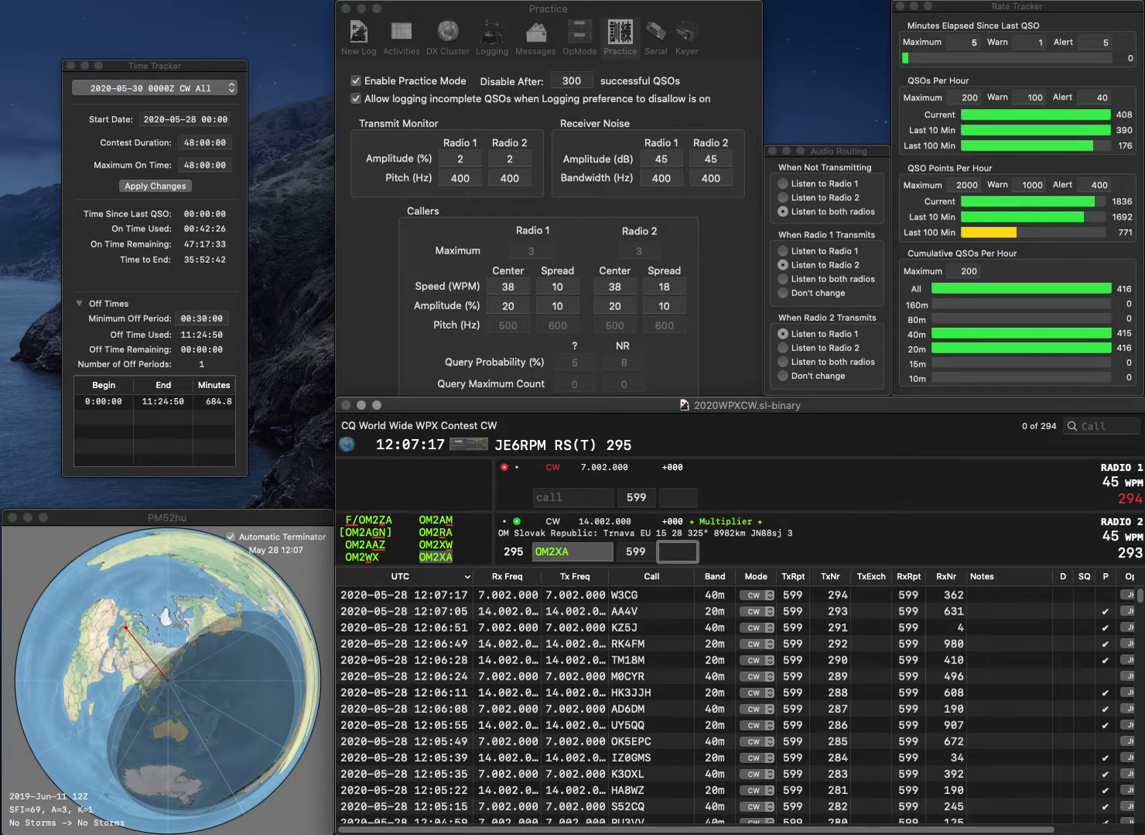
type("354")
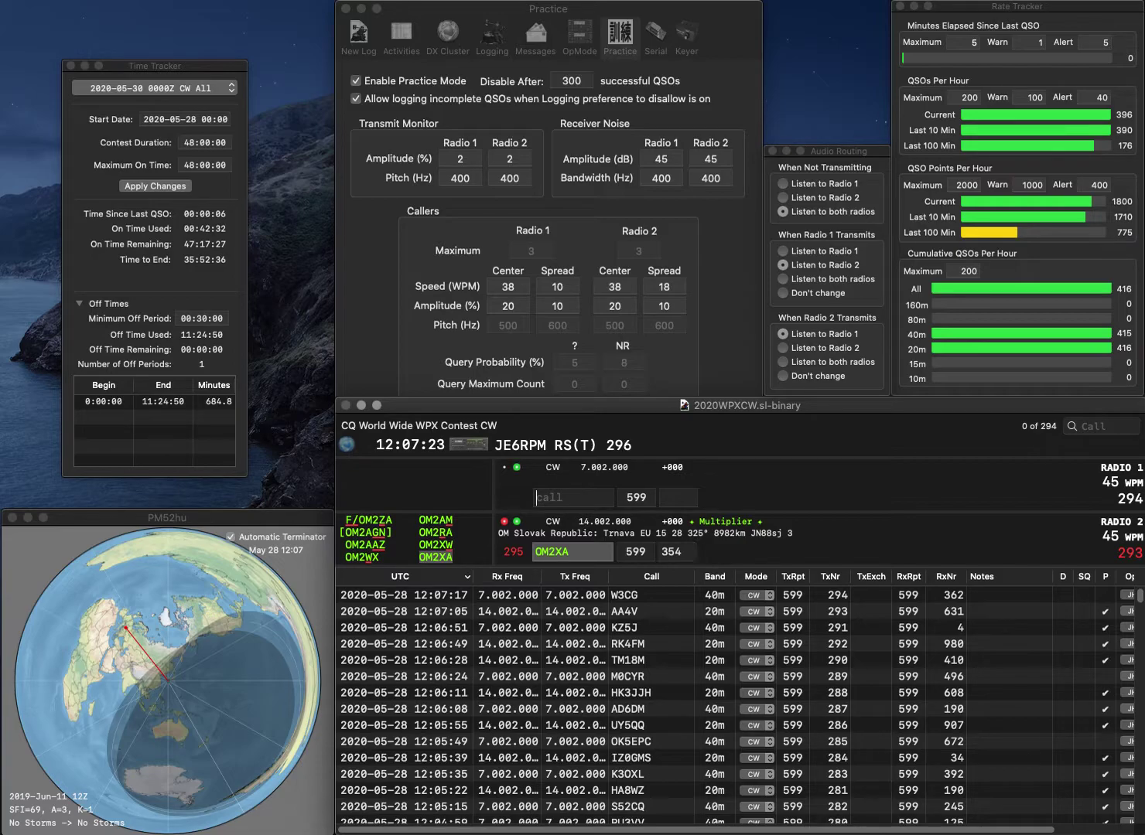
key("Return")
Step: Send the exchange to W2OR on Radio 1 and to F6DBA on Radio 2
type("W2OR")
key("Return")
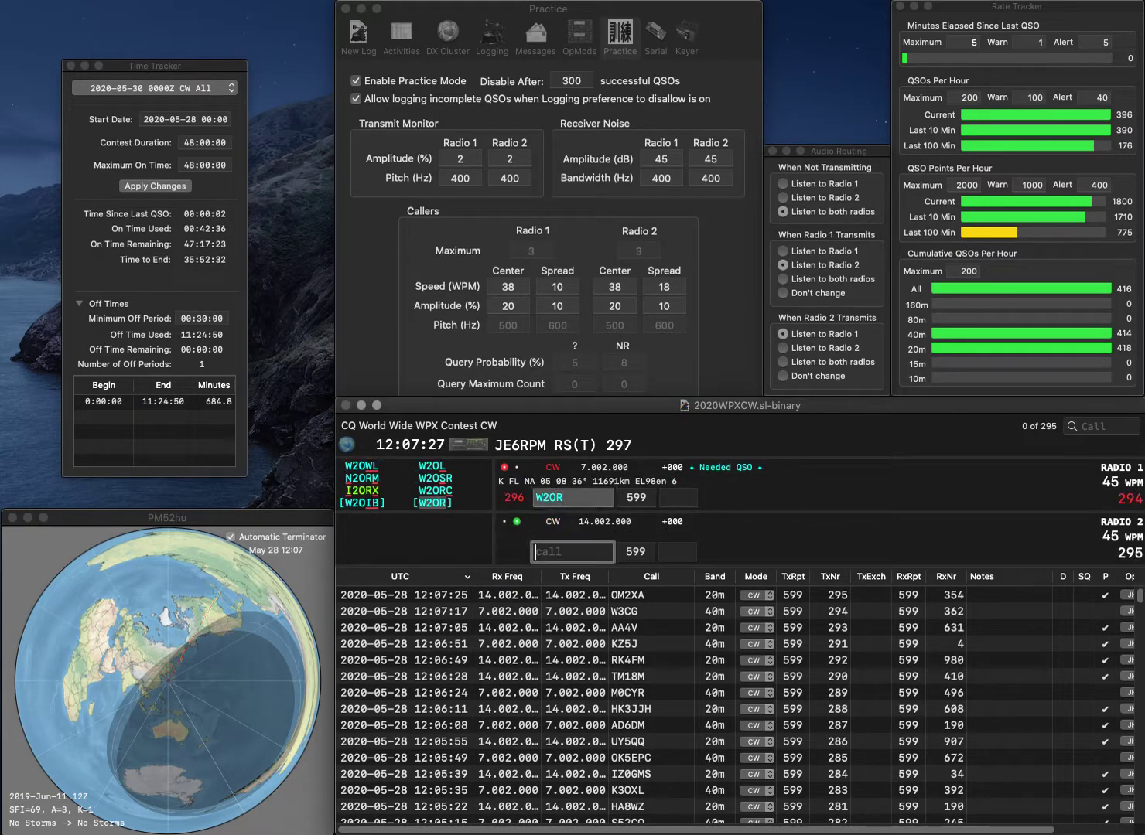
type("F6DBA")
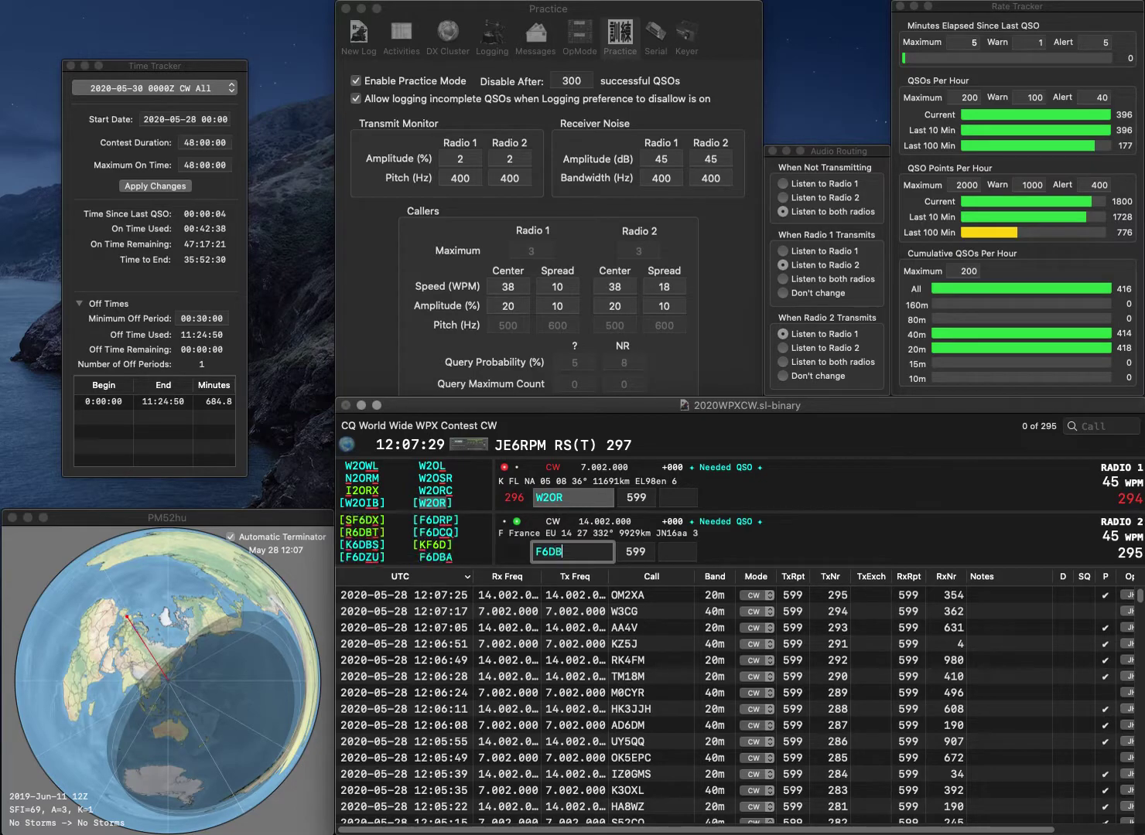
key("Return")
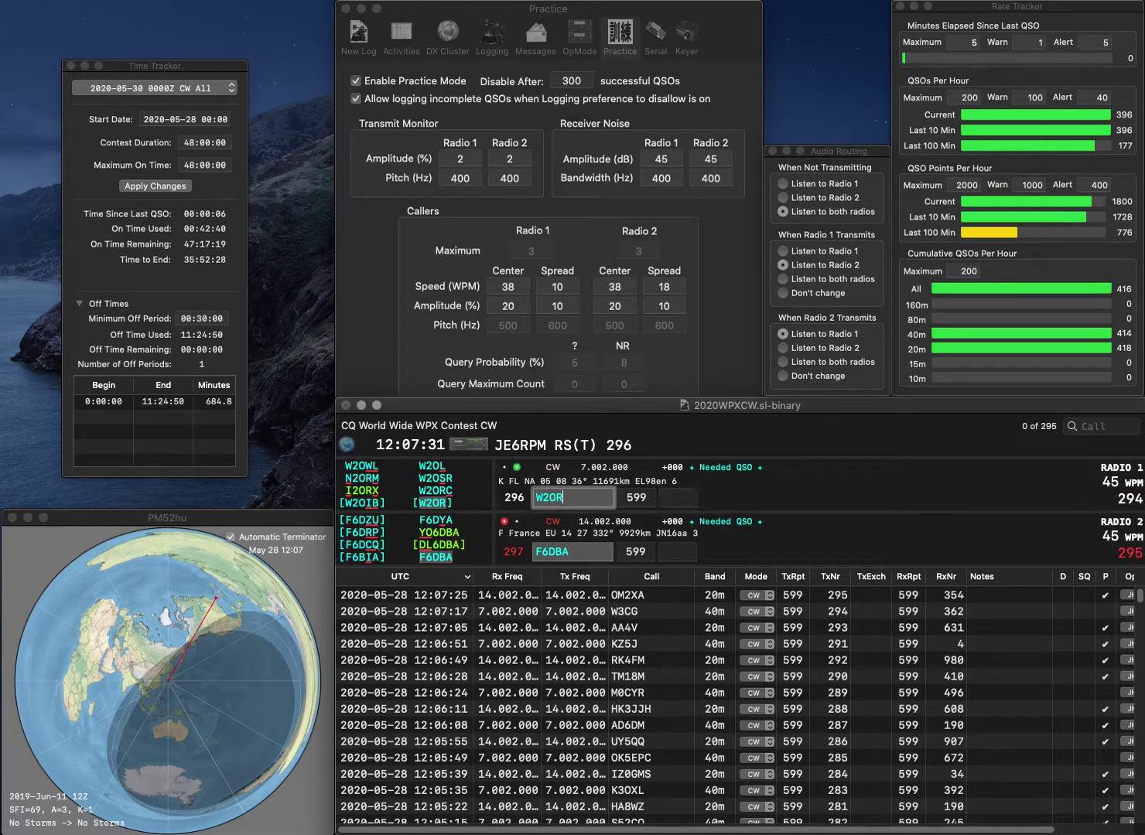
Step: Log W2OR on Radio 1 with received number 585 and F6DBA on Radio 2 with received number 456
key("Tab")
type("585")
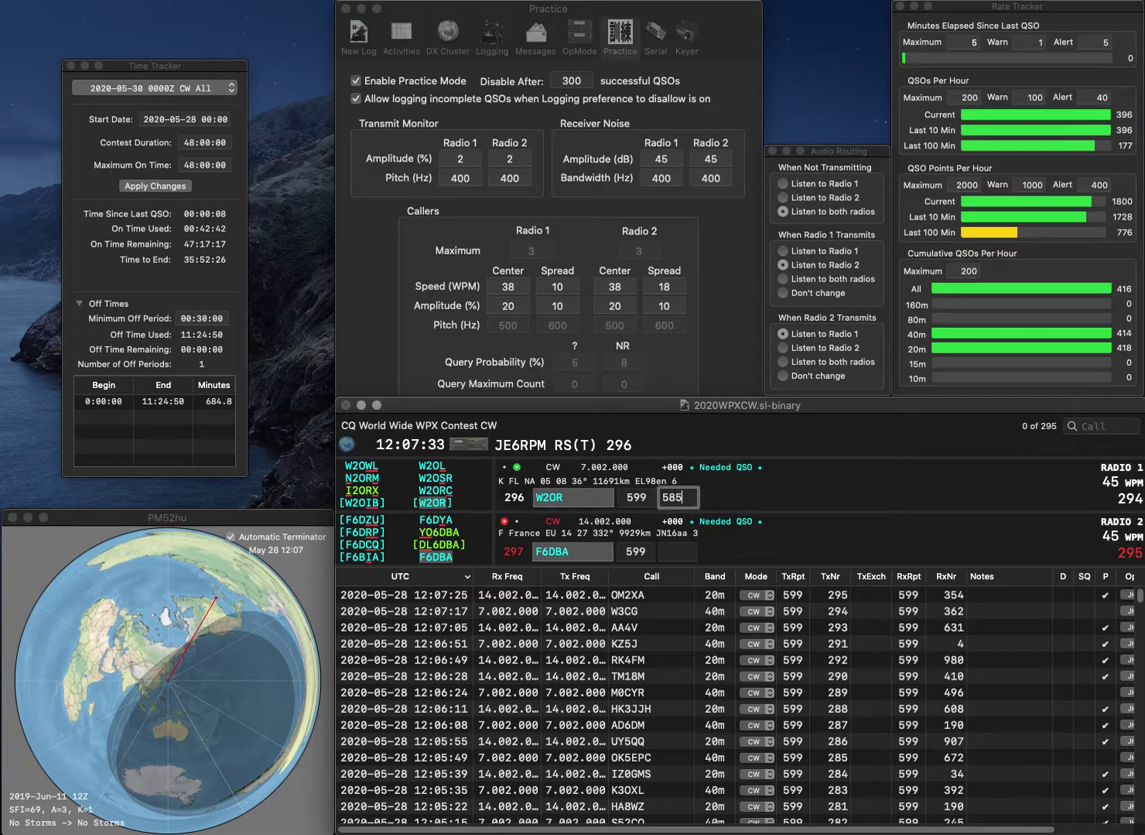
key("Return")
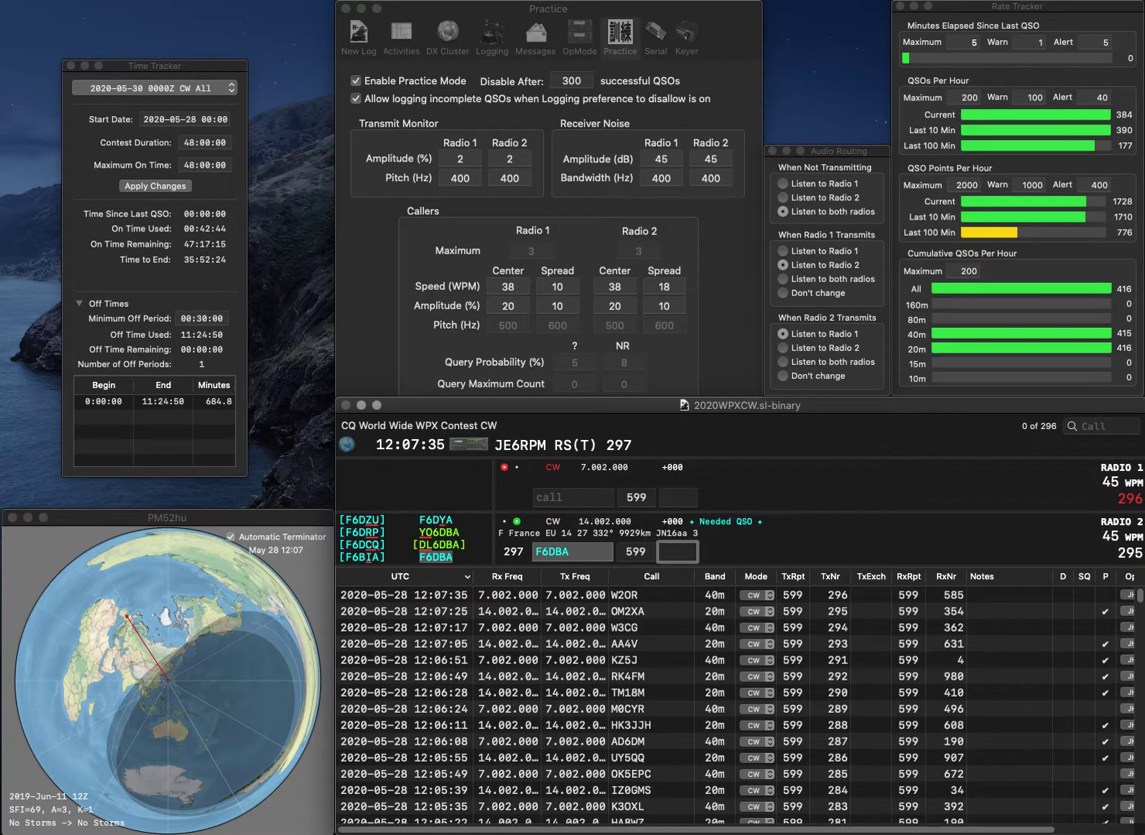
type("456")
key("Return")
Step: Send the exchange to K4HC on Radio 1 and to CE3AGE on Radio 2
type("K")
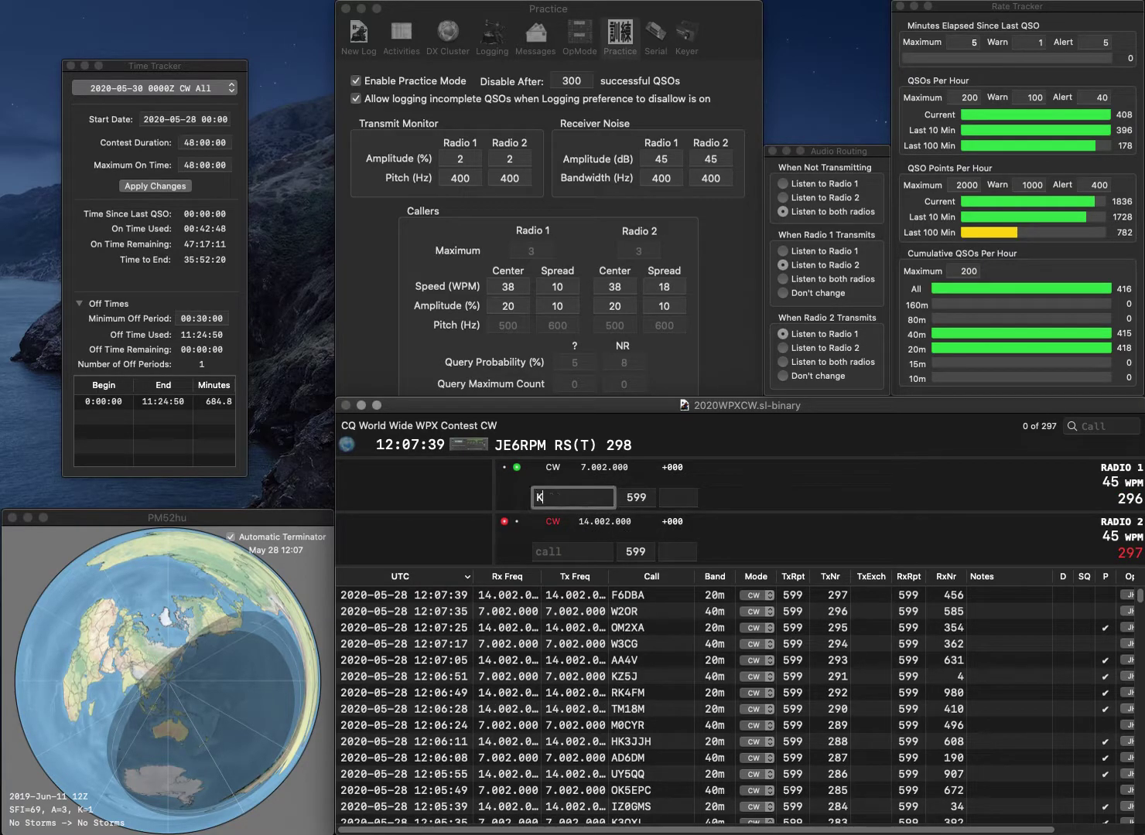
type("4HC")
key("Return")
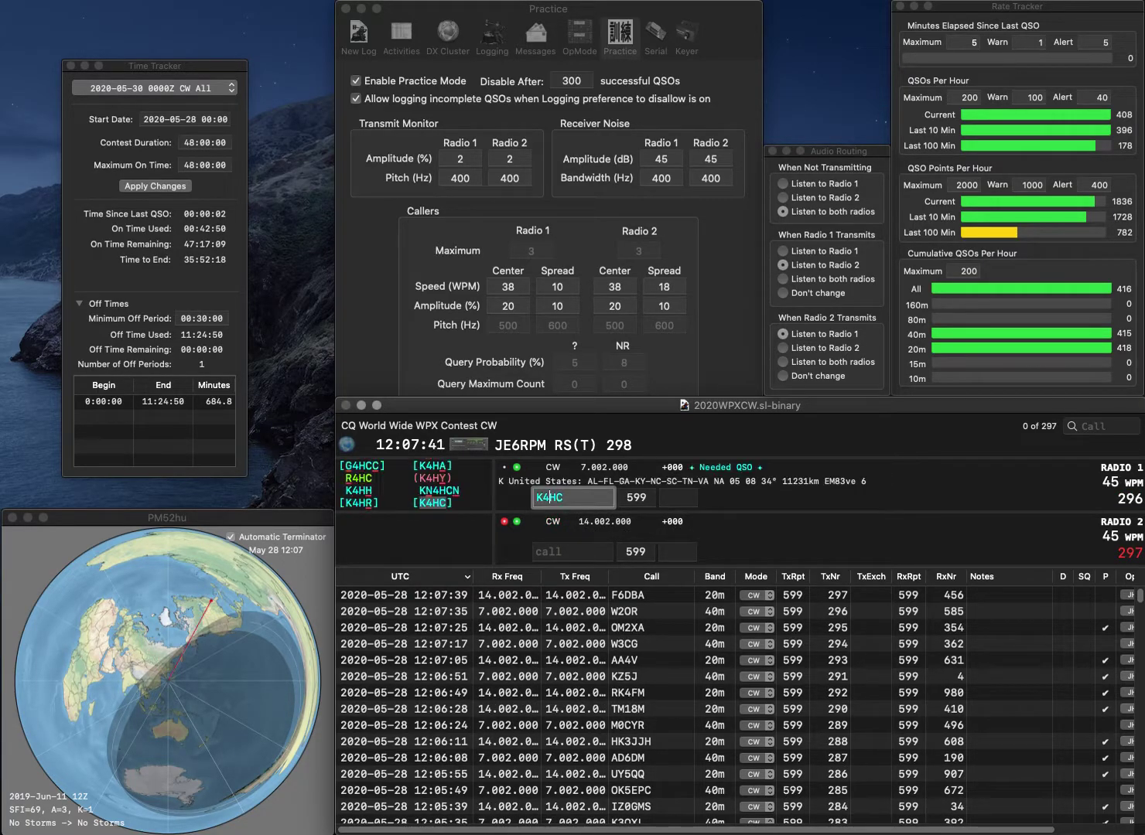
type("3AGE")
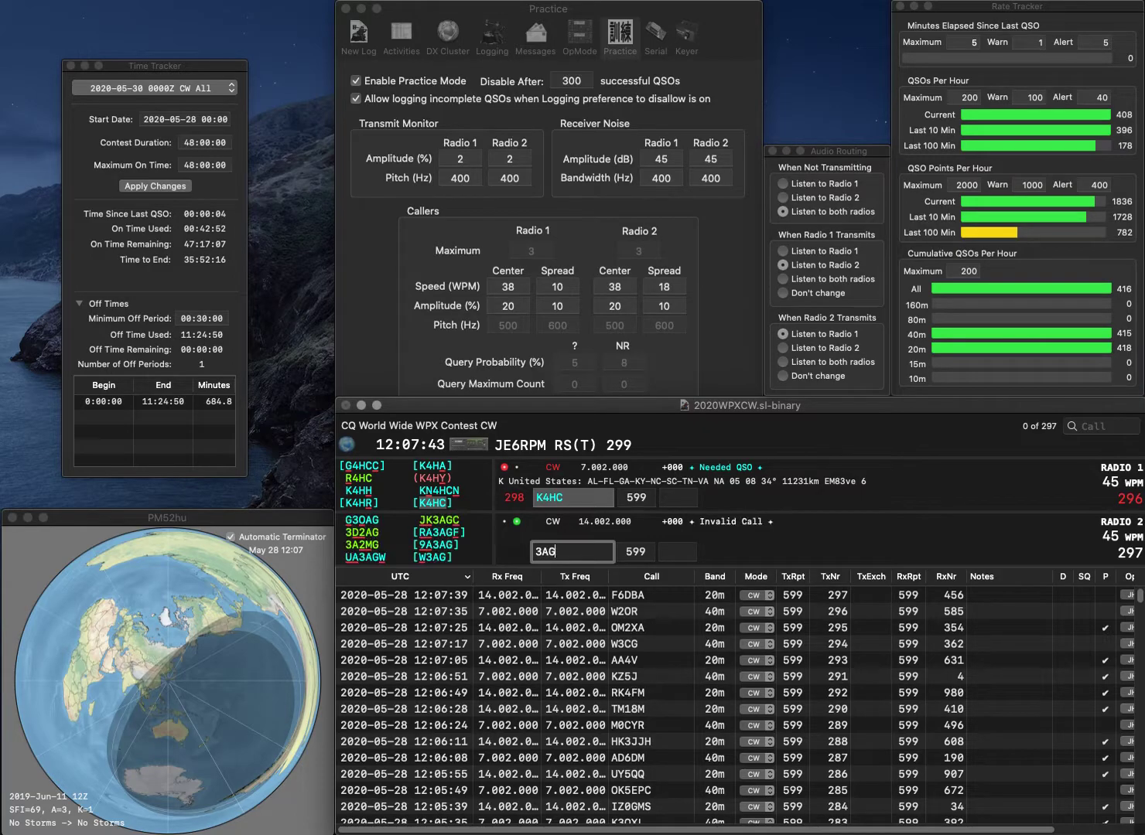
key("Home")
type("CE")
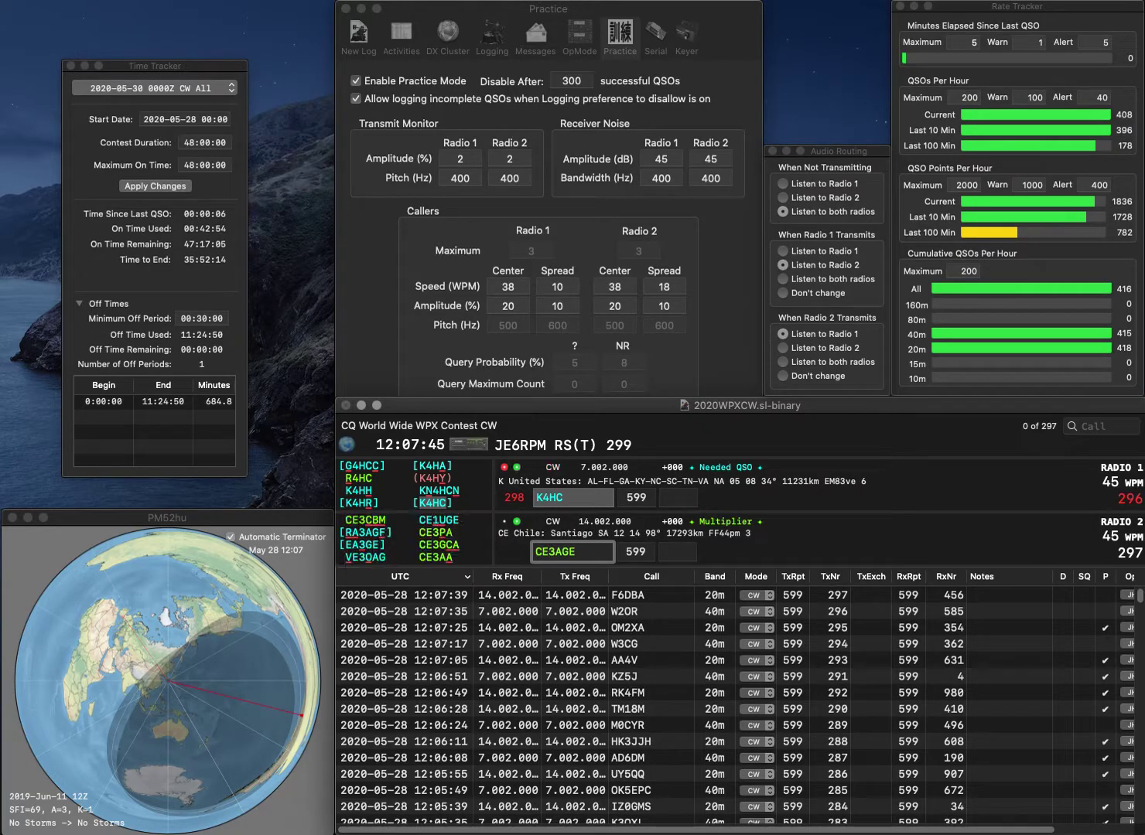
key("Return")
type("76")
key("Return")
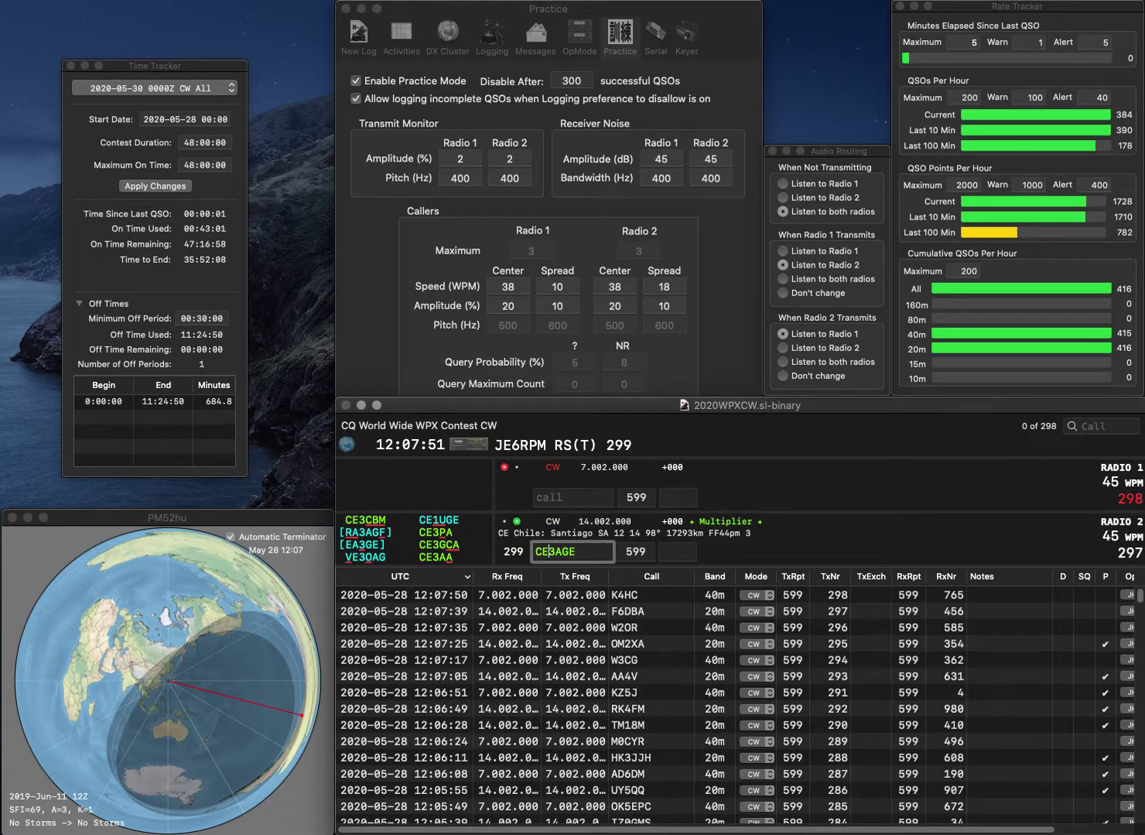
key("Delete")
type("1")
key("Delete")
type("U")
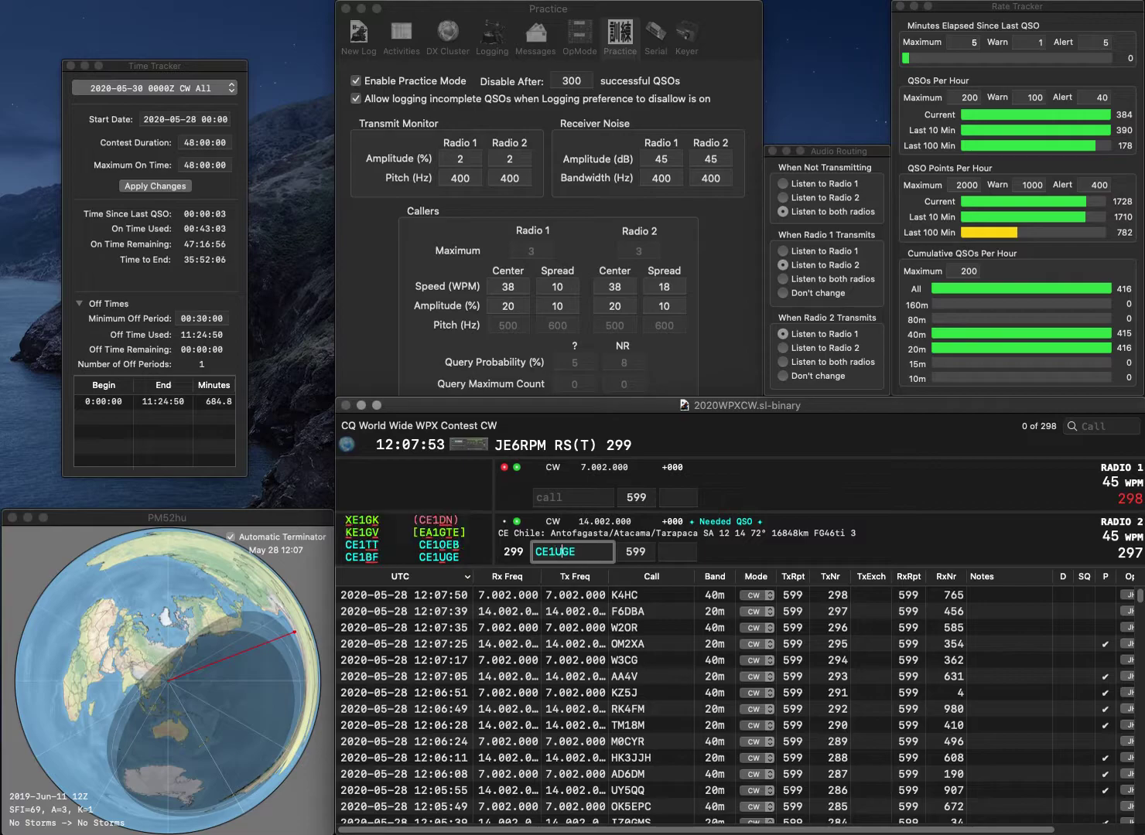
key("grave")
type("UAA")
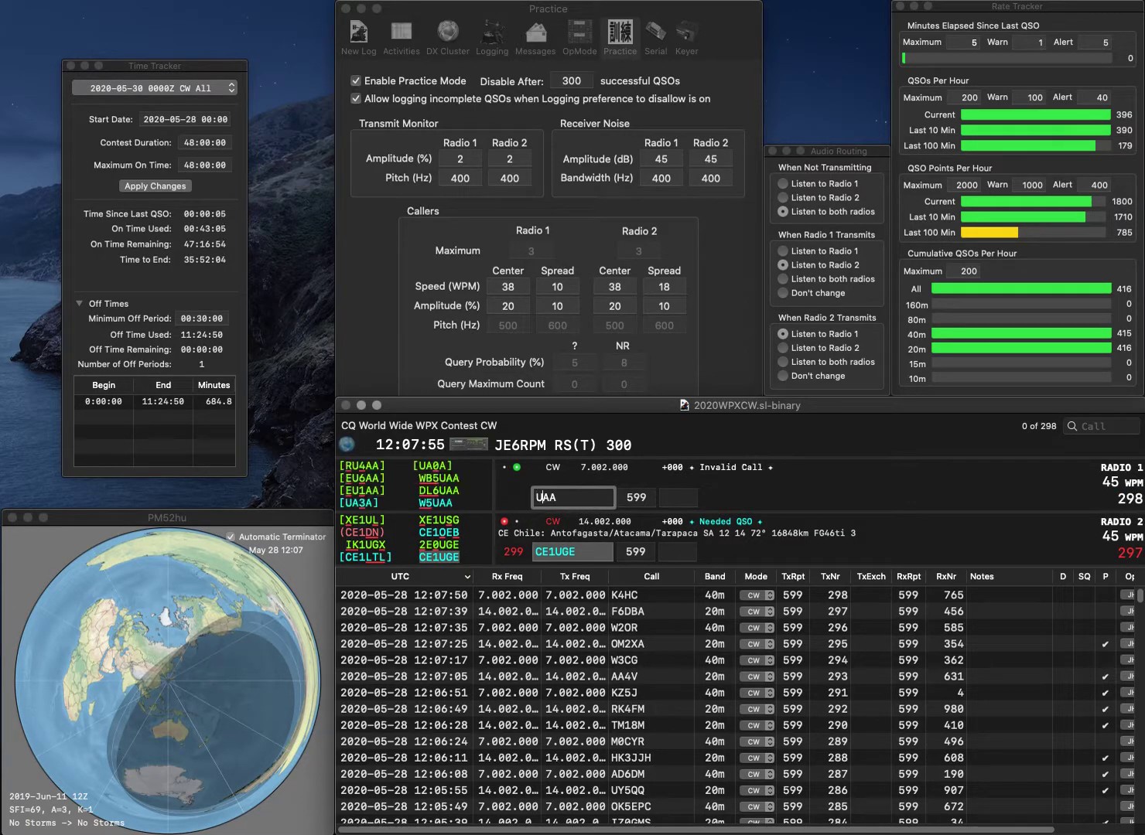
type("A1")
key("BackSpace")
type("1")
key("grave")
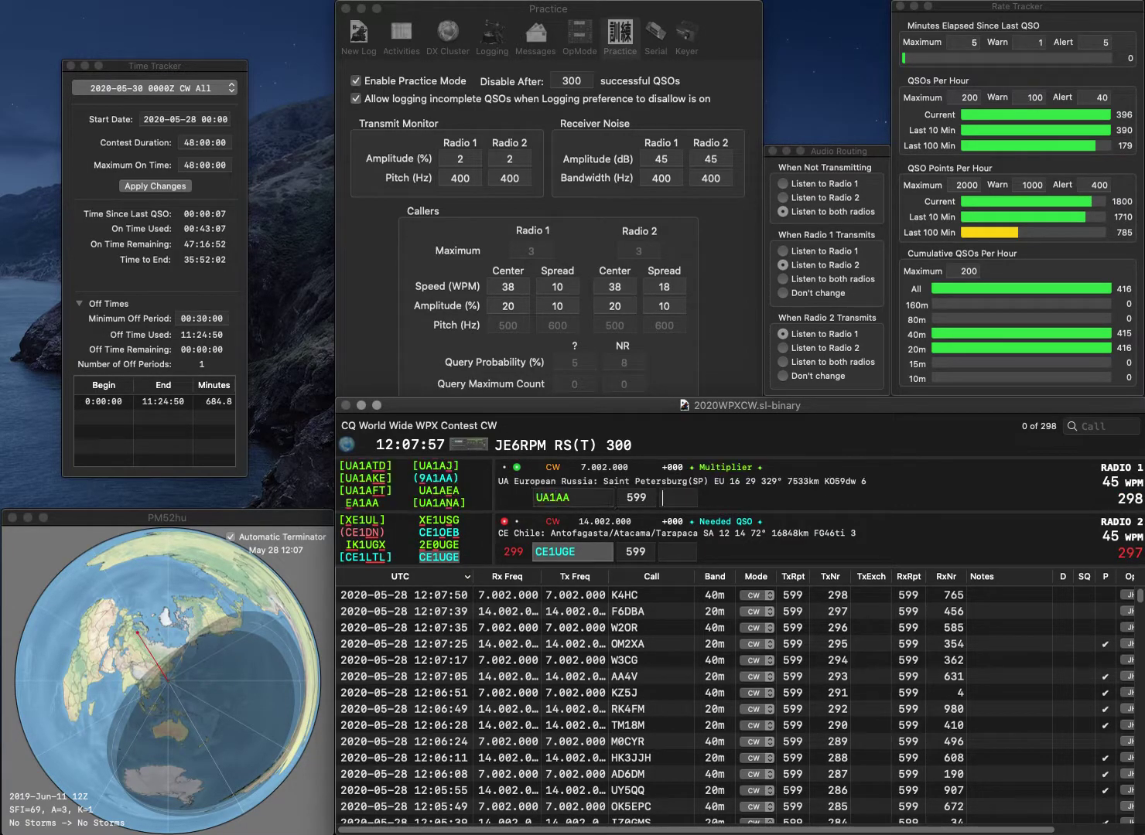
key("Return")
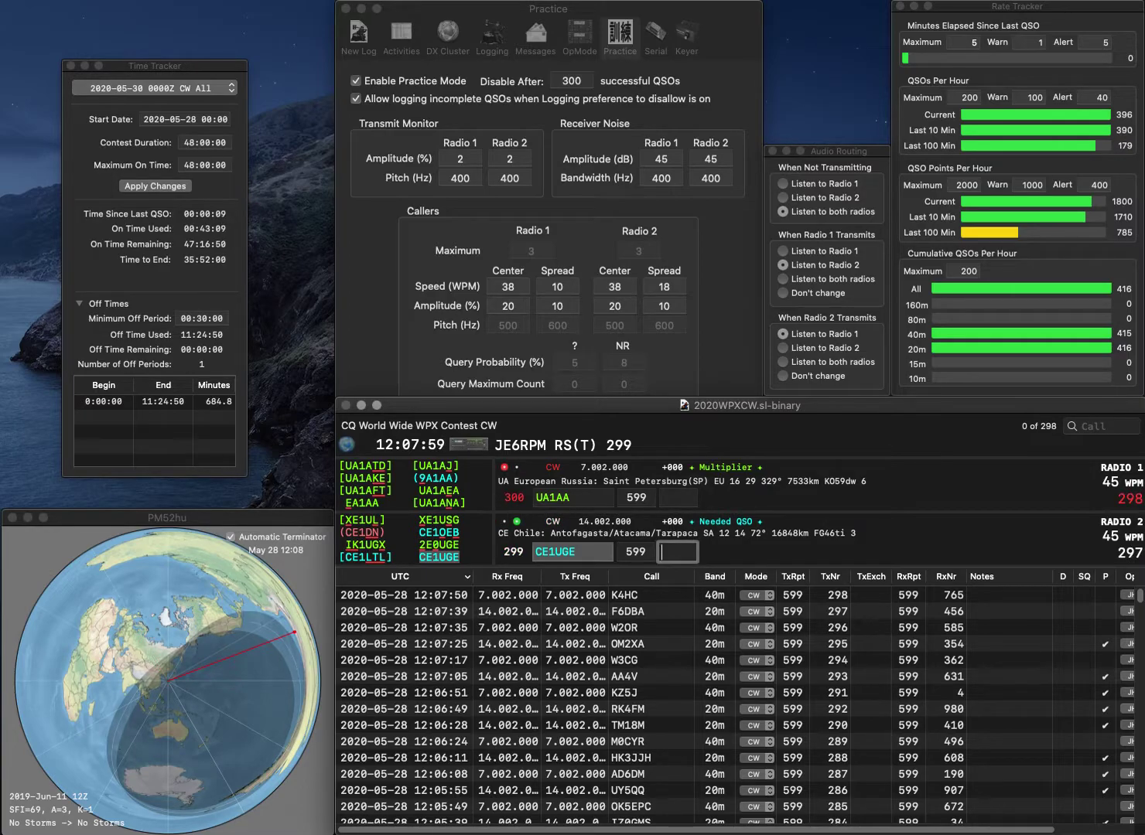
type("424")
key("Return")
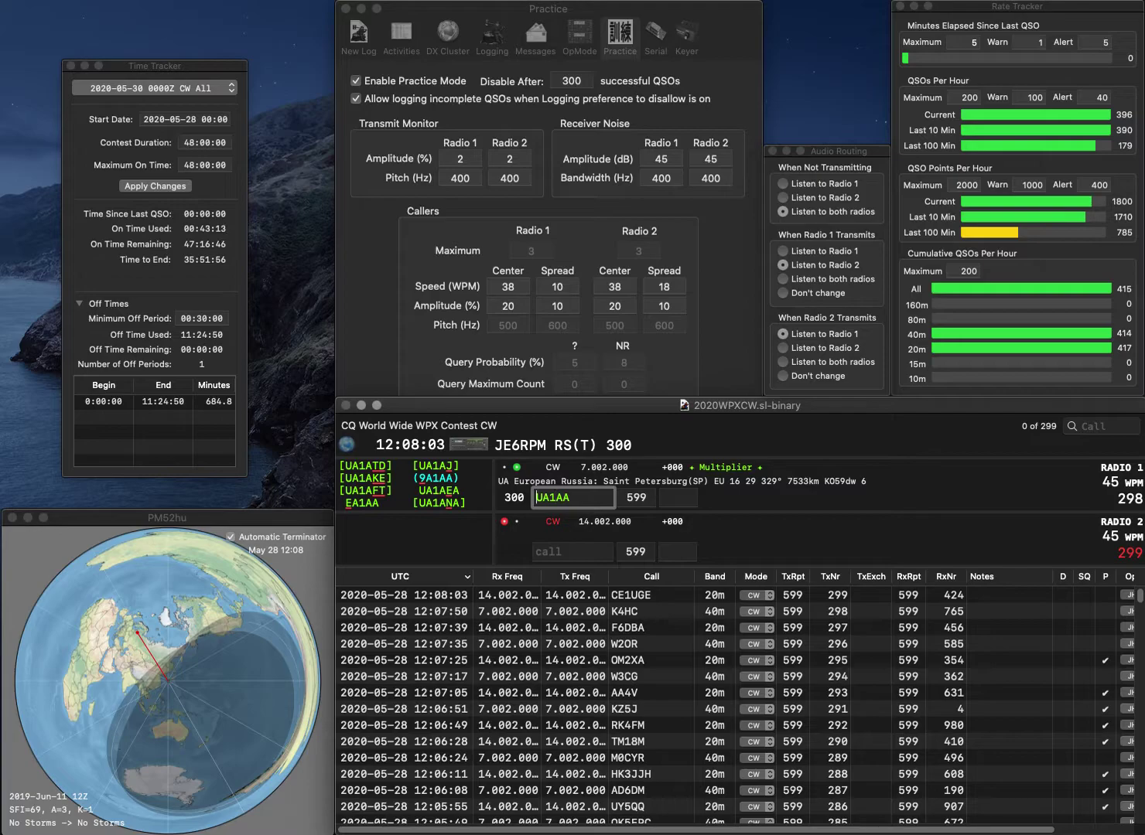
key("Delete")
key("Delete")
key("Delete")
type("EU3")
key("Return")
type("G")
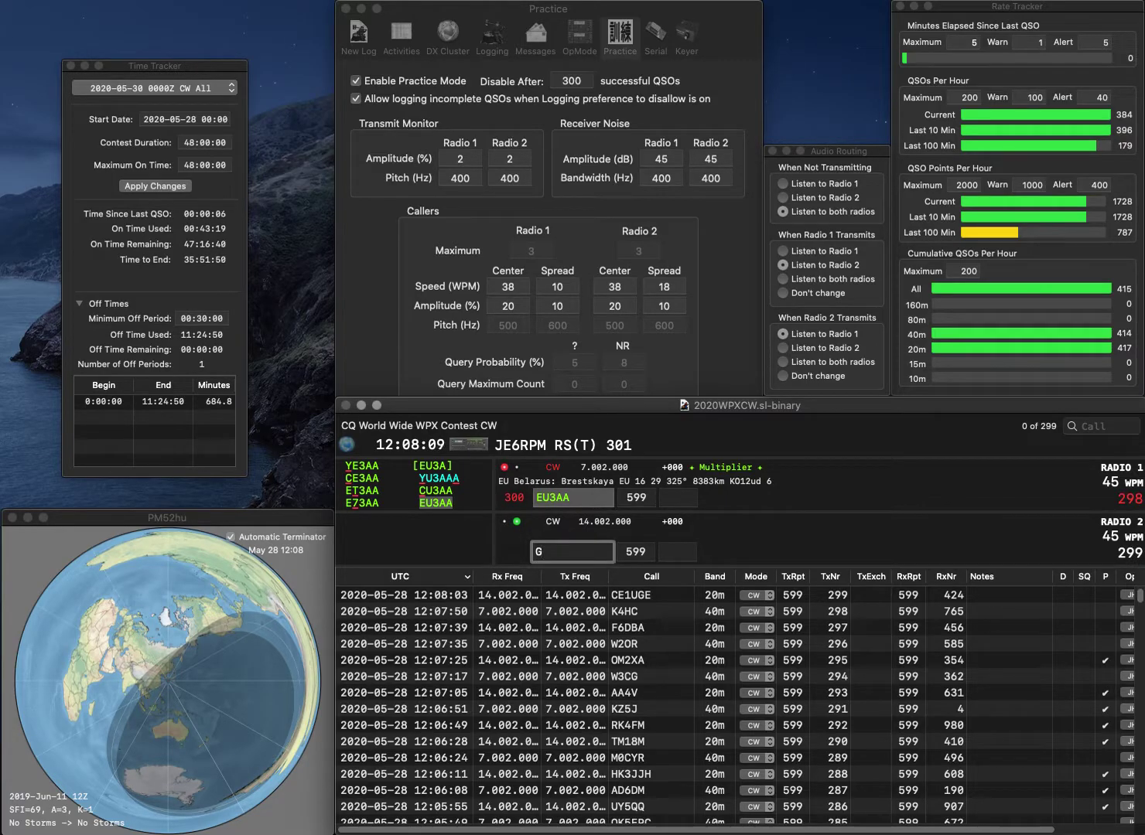
type("9W")
key("Return")
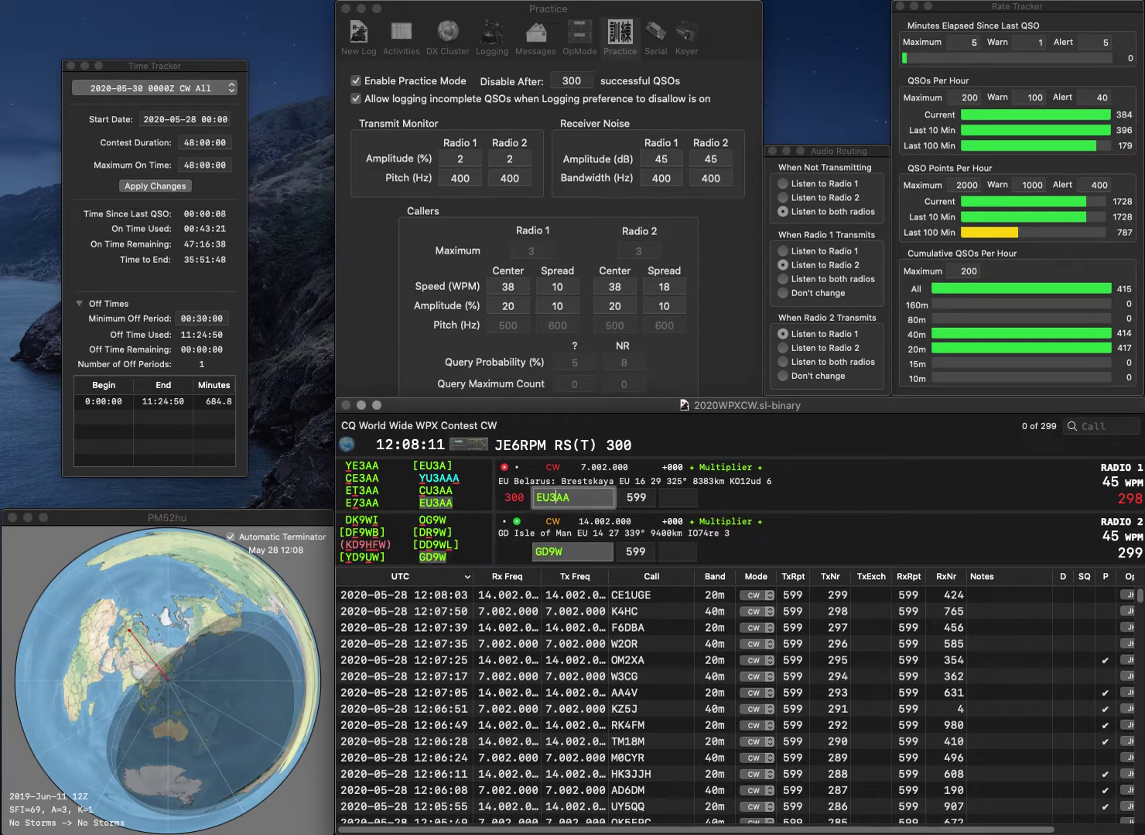
key("Return")
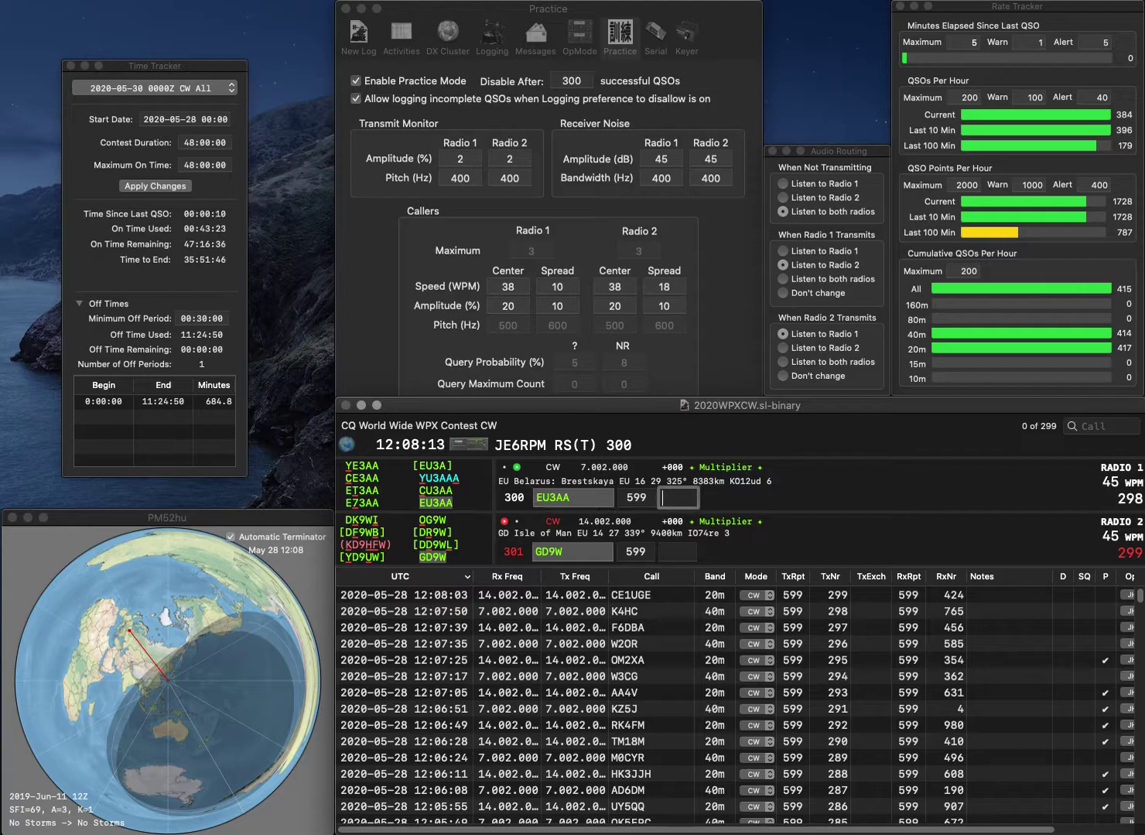
type("291")
key("Return")
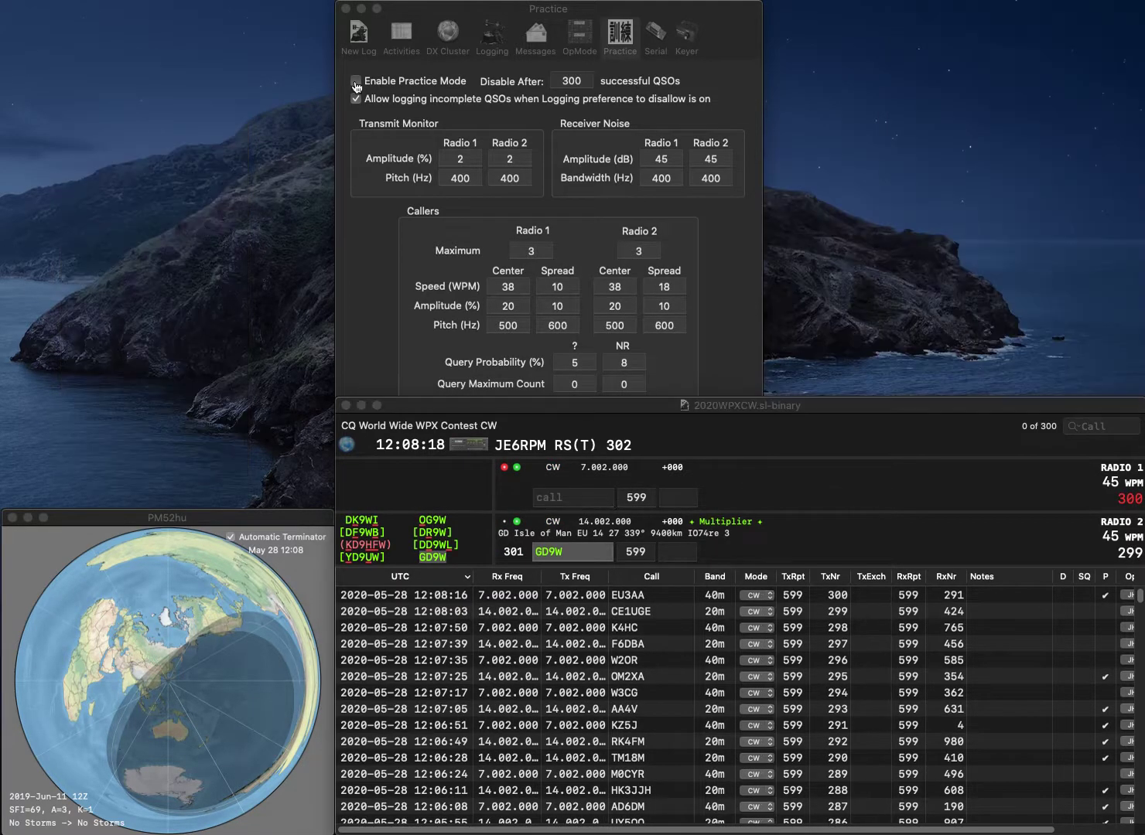